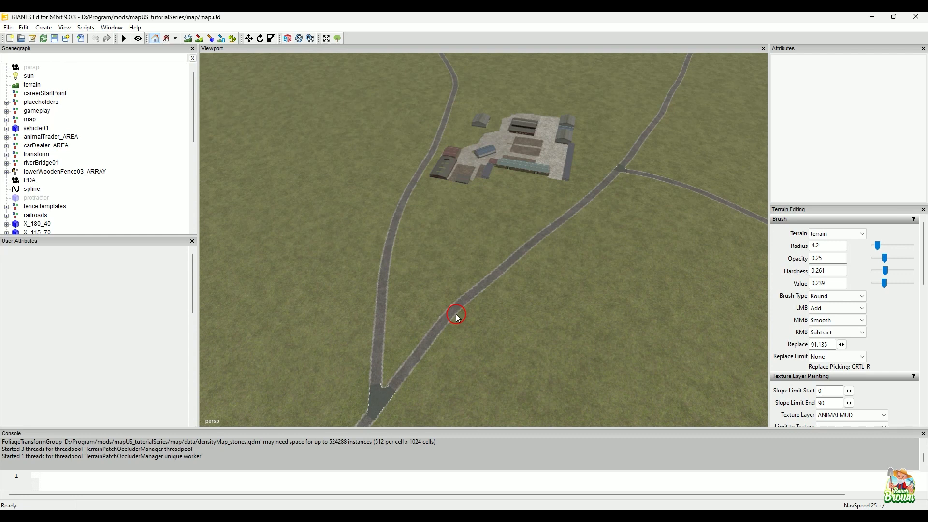
Examine the Y-shaped crossing where the two roads merge and how its surface meets the adjoining roads
{"action": "left_click_drag", "start_coordinate": [513, 278], "coordinate": [563, 307], "text": "alt"}
{"action": "middle_click_drag", "start_coordinate": [503, 323], "coordinate": [605, 281], "text": "alt"}
{"action": "left_click_drag", "start_coordinate": [544, 318], "coordinate": [614, 245], "text": "alt"}
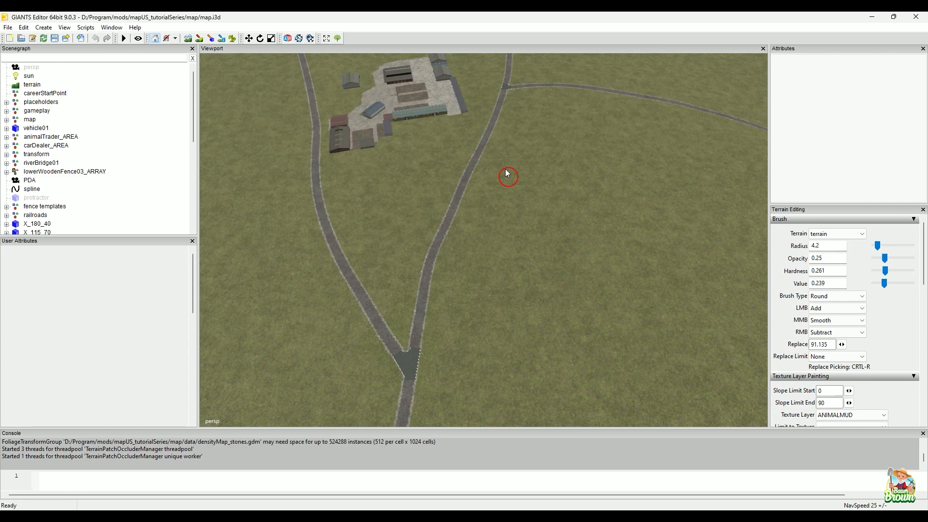
{"action": "left_click_drag", "start_coordinate": [506, 170], "coordinate": [507, 301], "text": "alt"}
{"action": "mouse_move", "coordinate": [385, 329]}
{"action": "left_mouse_down", "text": "alt"}
{"action": "mouse_move", "coordinate": [519, 295]}
{"action": "mouse_move", "coordinate": [590, 118]}
{"action": "mouse_move", "coordinate": [525, 278]}
{"action": "mouse_move", "coordinate": [535, 294]}
{"action": "mouse_move", "coordinate": [541, 247]}
{"action": "mouse_move", "coordinate": [553, 257]}
{"action": "left_mouse_up", "text": "alt"}
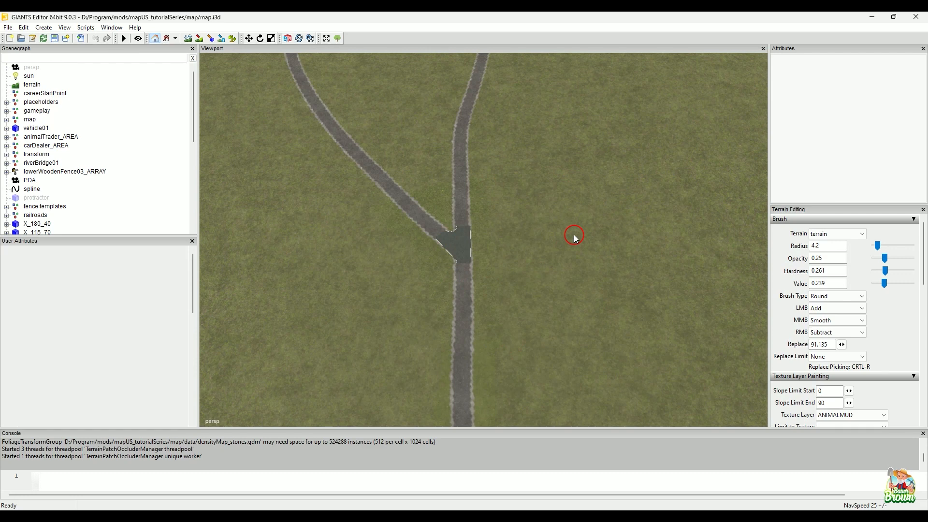
{"action": "left_click_drag", "start_coordinate": [533, 265], "coordinate": [534, 264], "text": "alt"}
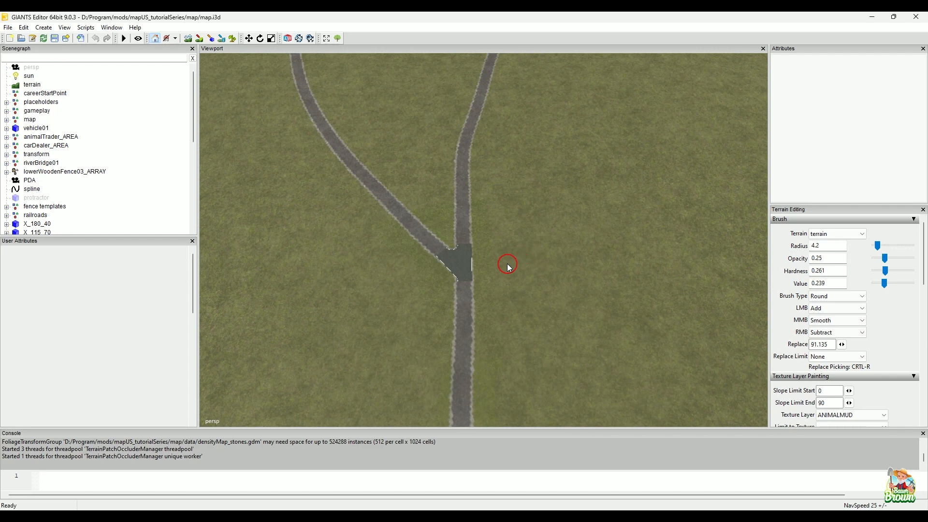
{"action": "right_click_drag", "start_coordinate": [421, 349], "coordinate": [605, 269], "text": "alt"}
{"action": "middle_click_drag", "start_coordinate": [553, 293], "coordinate": [547, 270], "text": "alt"}
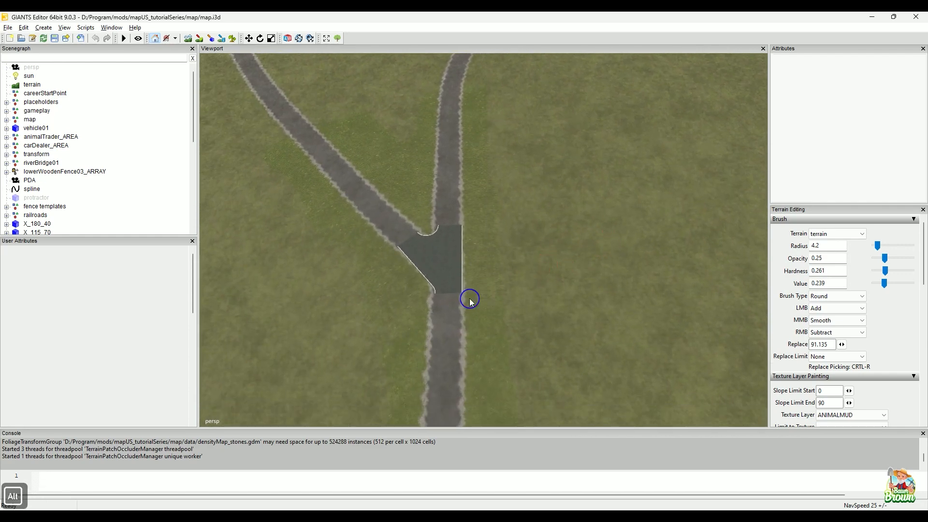
{"action": "right_click_drag", "start_coordinate": [470, 297], "coordinate": [513, 267], "text": "alt"}
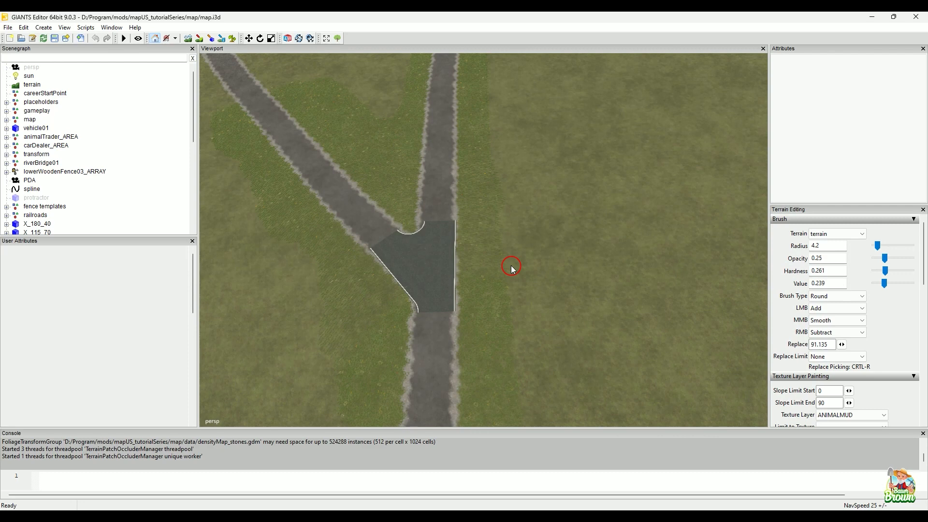
Follow the road to the crossing beside the farm buildings and examine how its side road branches off
{"action": "left_click_drag", "start_coordinate": [506, 147], "coordinate": [491, 160], "text": "alt"}
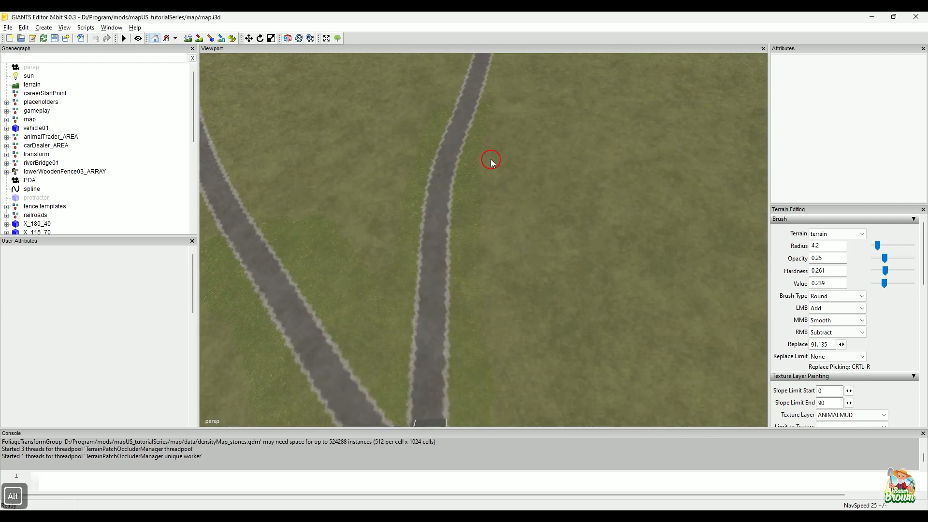
{"action": "right_click_drag", "start_coordinate": [491, 160], "coordinate": [513, 286], "text": "alt"}
{"action": "left_click_drag", "start_coordinate": [512, 285], "coordinate": [532, 294], "text": "alt"}
{"action": "middle_click_drag", "start_coordinate": [533, 294], "coordinate": [524, 247], "text": "alt"}
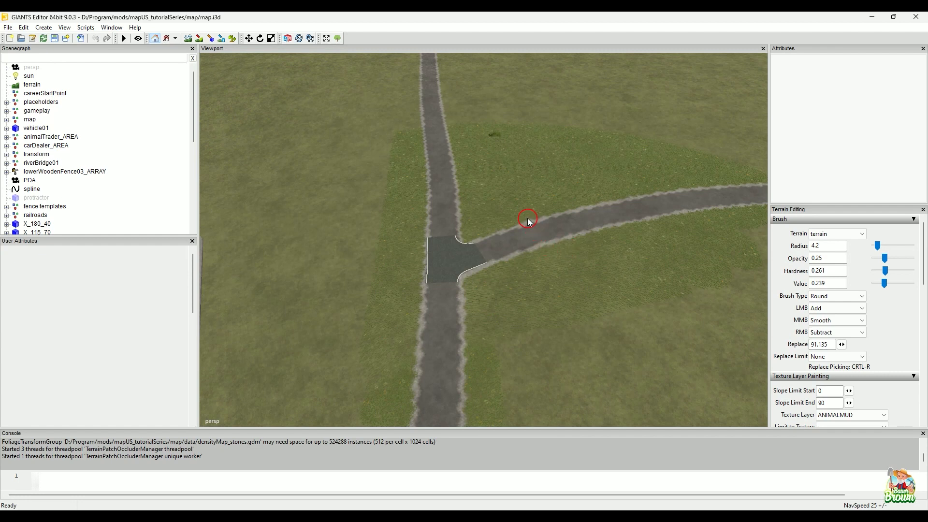
{"action": "middle_click_drag", "start_coordinate": [541, 182], "coordinate": [549, 234], "text": "alt"}
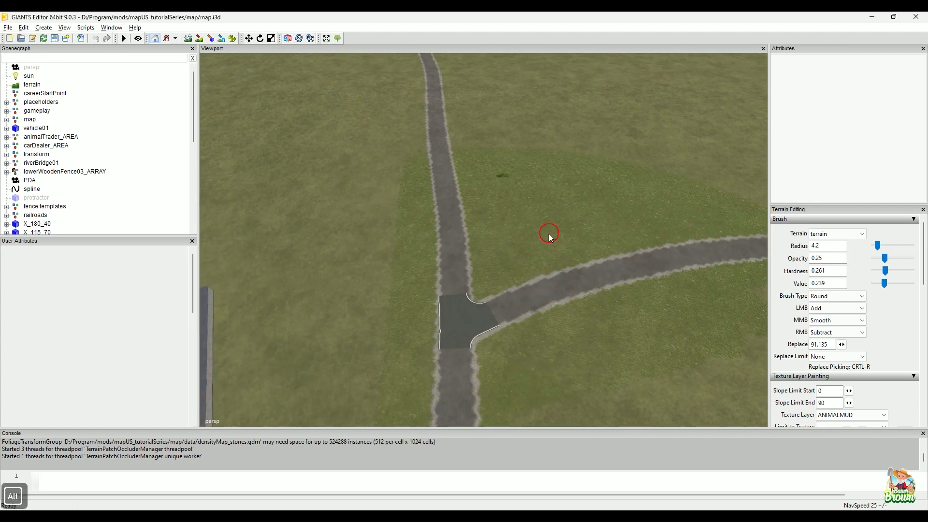
{"action": "left_click_drag", "start_coordinate": [550, 234], "coordinate": [500, 246], "text": "alt"}
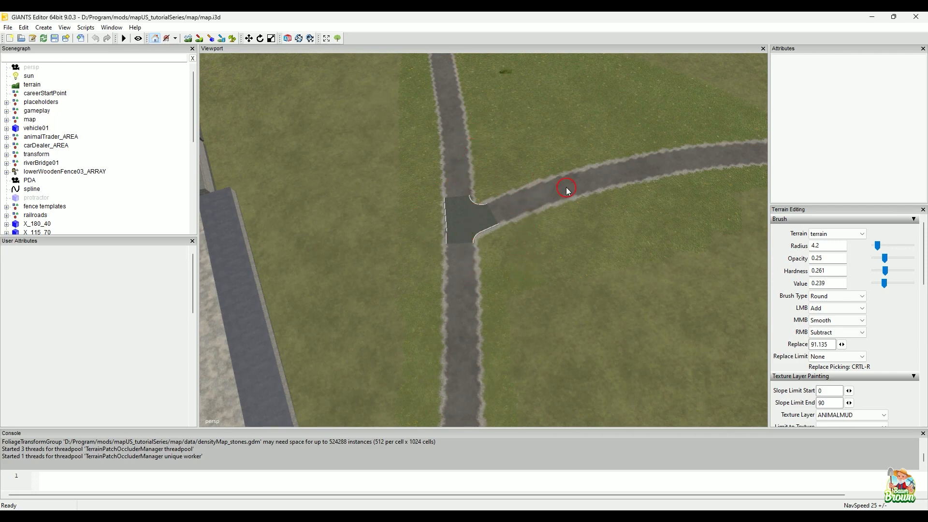
{"action": "scroll", "coordinate": [561, 264], "scroll_direction": "down", "scroll_amount": 3, "text": "alt"}
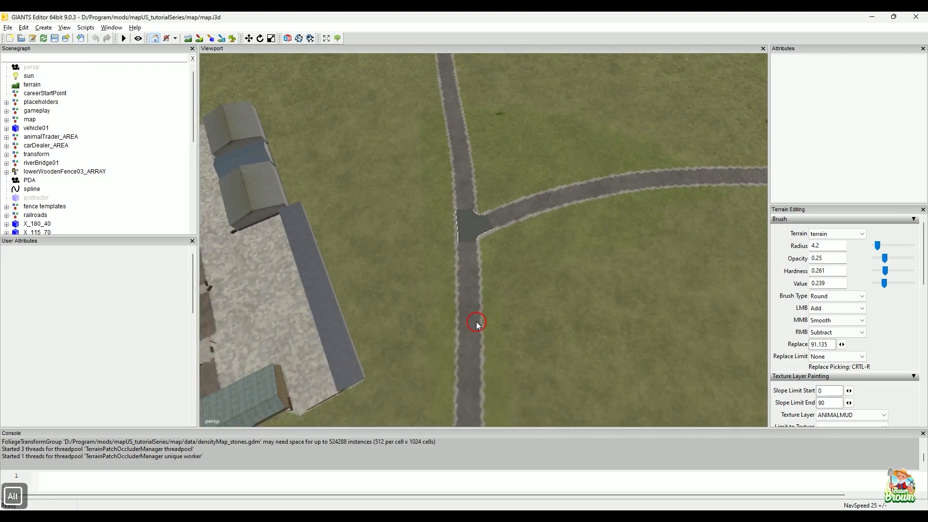
Trace the road from the farmyard crossing back to the Y-shaped crossing and inspect the road layout between them
{"action": "middle_click_drag", "start_coordinate": [477, 323], "coordinate": [458, 114], "text": "alt"}
{"action": "left_click_drag", "start_coordinate": [484, 261], "coordinate": [491, 176], "text": "alt"}
{"action": "scroll", "coordinate": [489, 178], "scroll_direction": "down", "scroll_amount": 3, "text": "alt"}
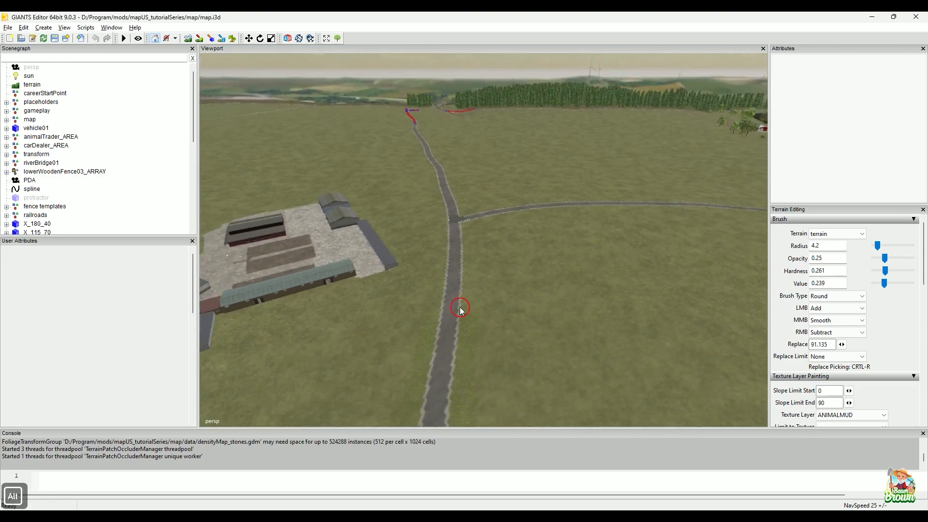
{"action": "middle_click_drag", "start_coordinate": [462, 308], "coordinate": [496, 150], "text": "alt"}
{"action": "left_click_drag", "start_coordinate": [514, 150], "coordinate": [483, 265], "text": "alt"}
{"action": "scroll", "coordinate": [484, 265], "scroll_direction": "down", "scroll_amount": 3, "text": "alt"}
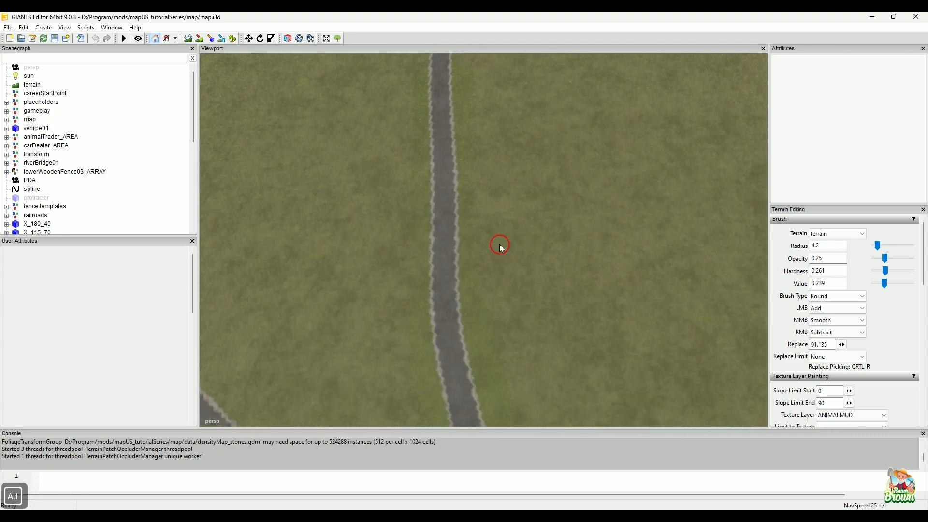
{"action": "middle_click_drag", "start_coordinate": [499, 248], "coordinate": [498, 88], "text": "alt"}
{"action": "middle_click_drag", "start_coordinate": [528, 311], "coordinate": [464, 58], "text": "alt"}
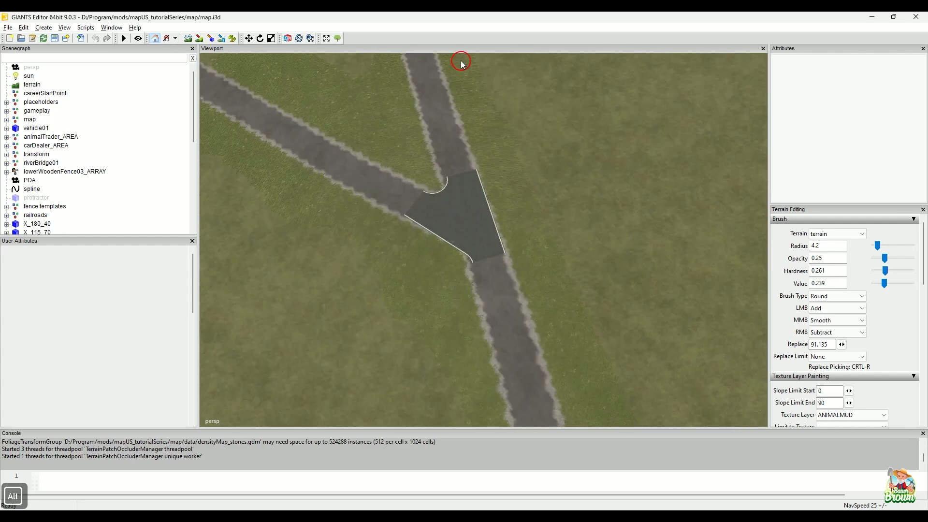
{"action": "scroll", "coordinate": [506, 228], "scroll_direction": "down", "scroll_amount": 3, "text": "alt"}
{"action": "left_click_drag", "start_coordinate": [498, 231], "coordinate": [454, 121], "text": "alt"}
{"action": "left_click_drag", "start_coordinate": [536, 223], "coordinate": [638, 468], "text": "alt"}
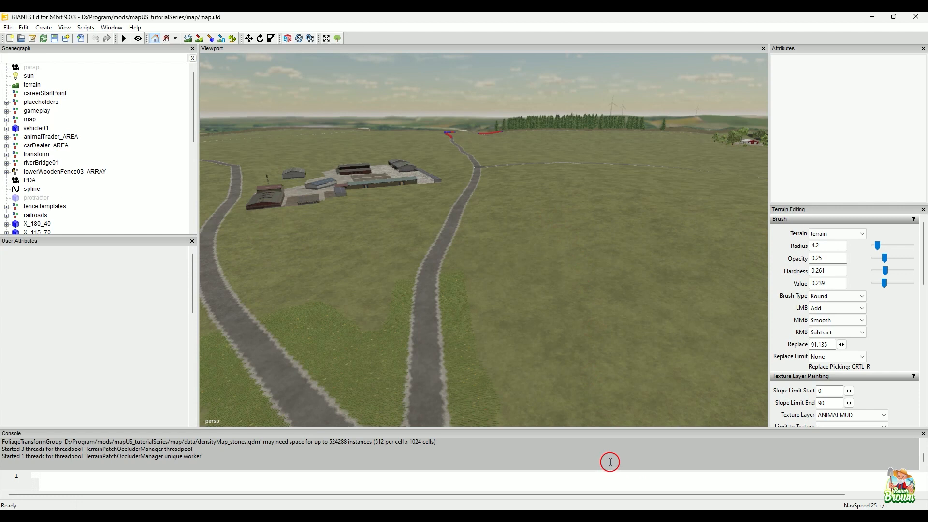
Switch to CrossingConstructor, try the optional fourth, fifth and sixth branches, and restore the three-branch setup before minimizing it
{"action": "left_click", "coordinate": [602, 496]}
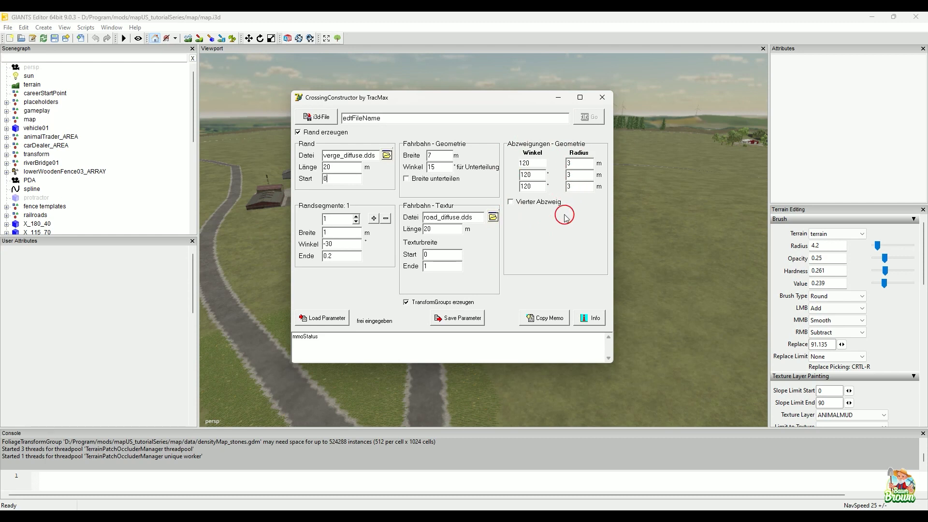
{"action": "left_click", "coordinate": [528, 203]}
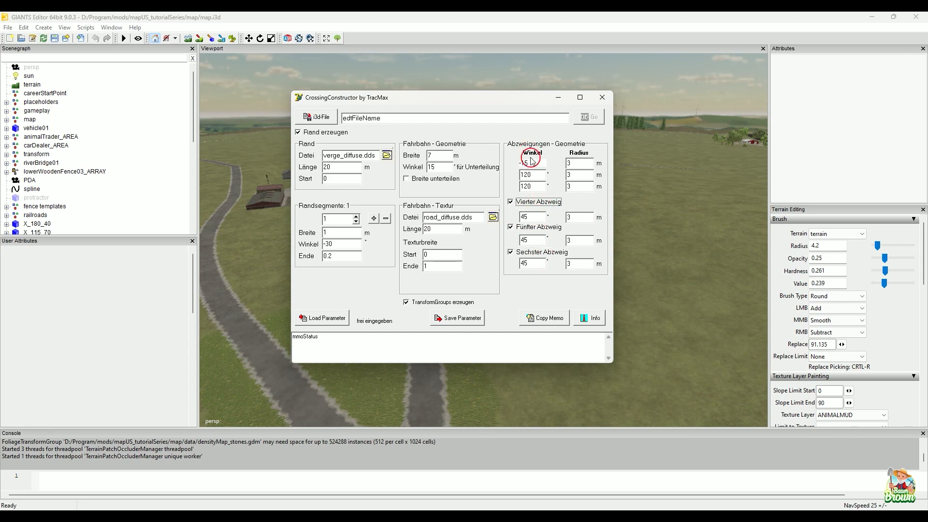
{"action": "left_click", "coordinate": [510, 253]}
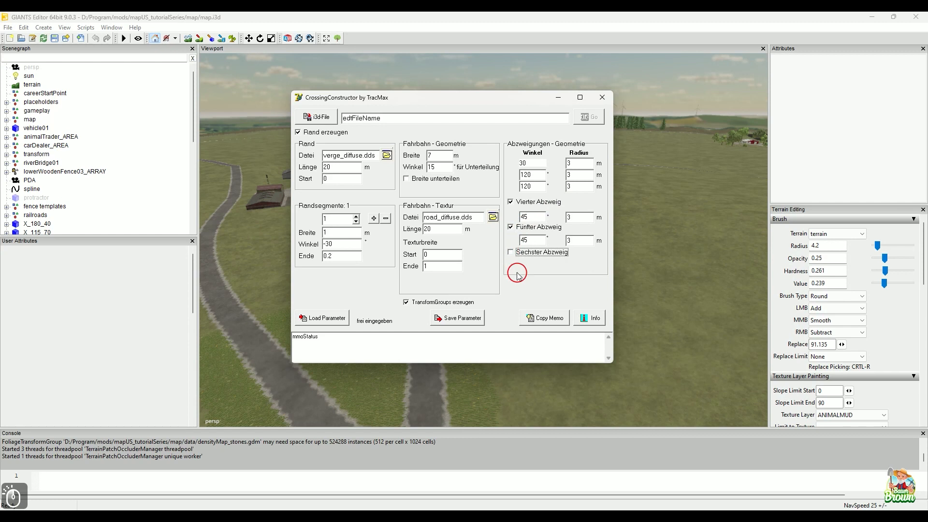
{"action": "left_click", "coordinate": [511, 227]}
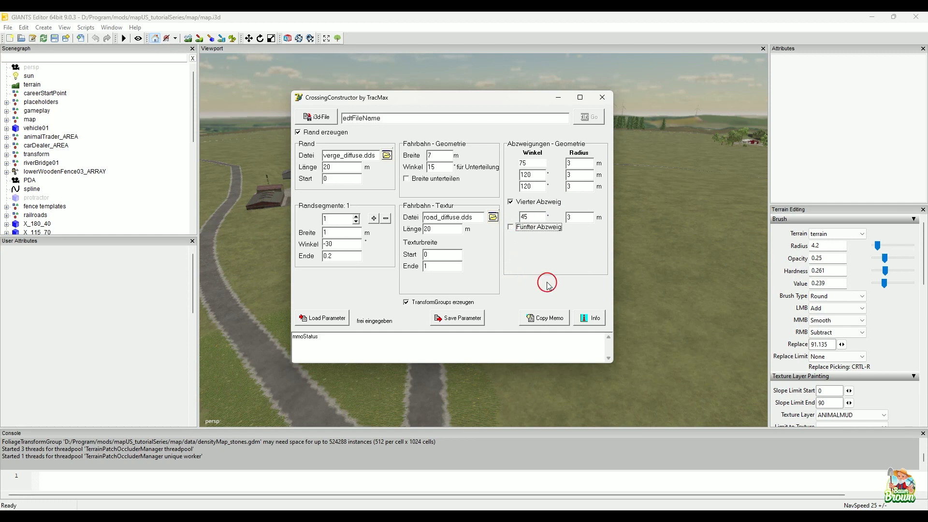
{"action": "left_click", "coordinate": [511, 203]}
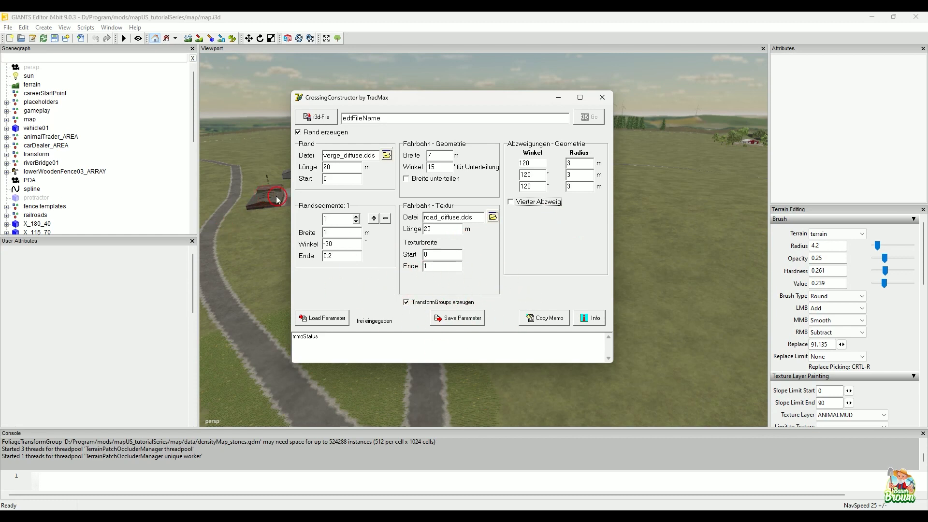
{"action": "left_click", "coordinate": [559, 100]}
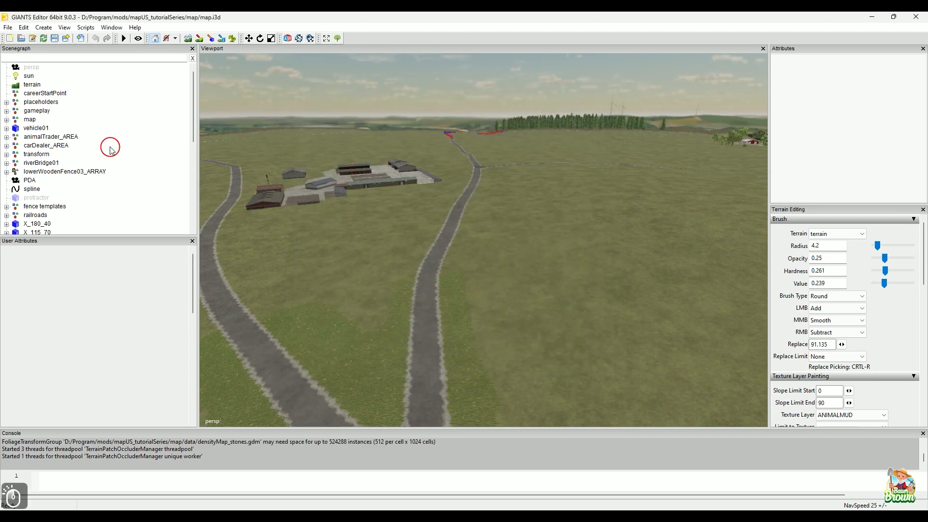
Expand the X_115_70 crossing in the scene hierarchy and inspect the transforms of its XEnd groups
{"action": "scroll", "coordinate": [104, 195], "scroll_direction": "down", "scroll_amount": 6}
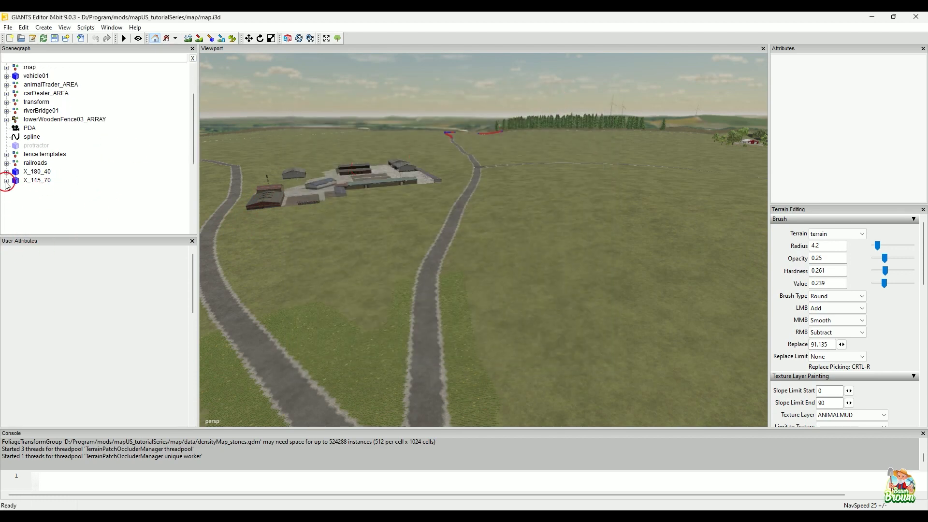
{"action": "left_click", "coordinate": [6, 181]}
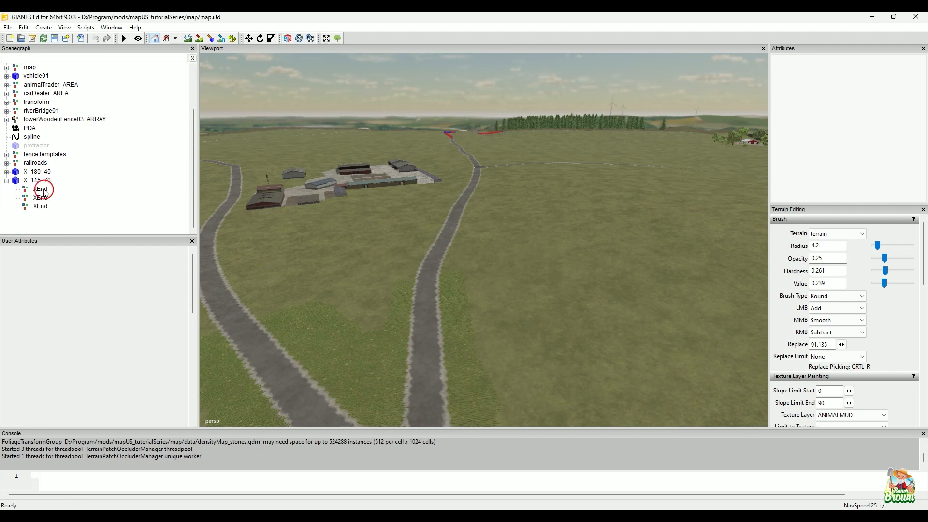
{"action": "left_click", "coordinate": [41, 197]}
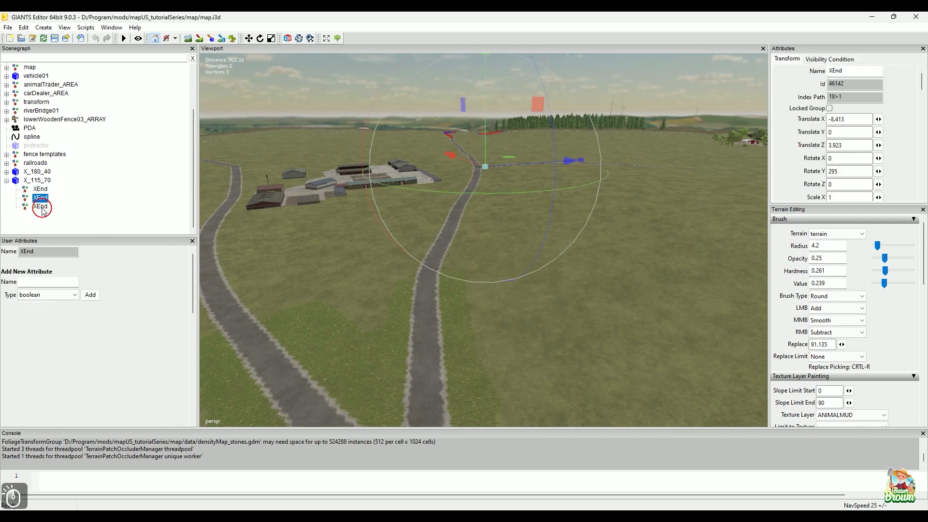
{"action": "left_click", "coordinate": [41, 207]}
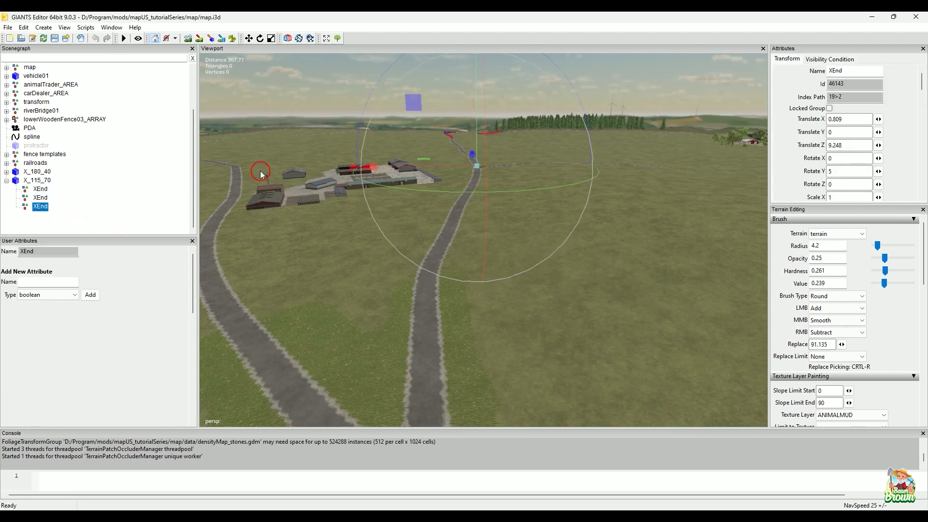
{"action": "left_click", "coordinate": [47, 179]}
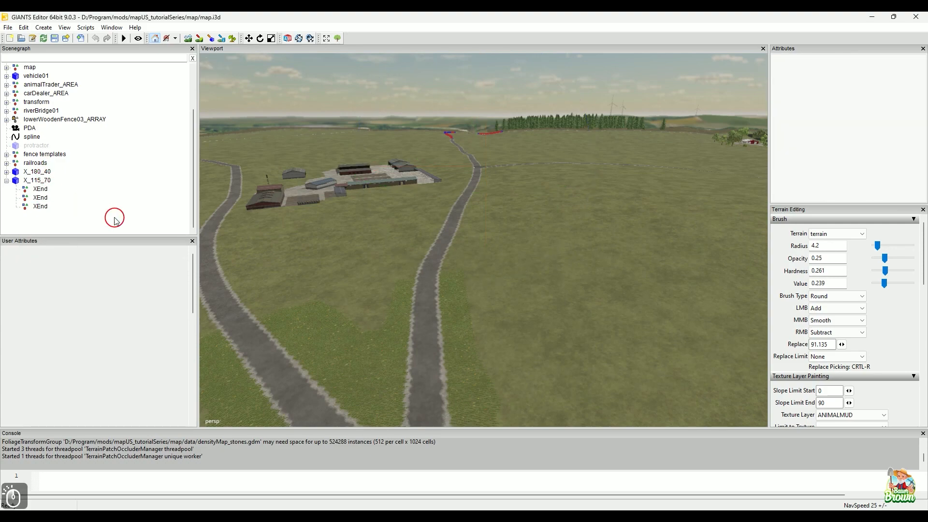
Frame the X_115_70 crossing in the viewport and check where each of its three XEnd groups sits on the road ends
{"action": "left_click", "coordinate": [43, 183]}
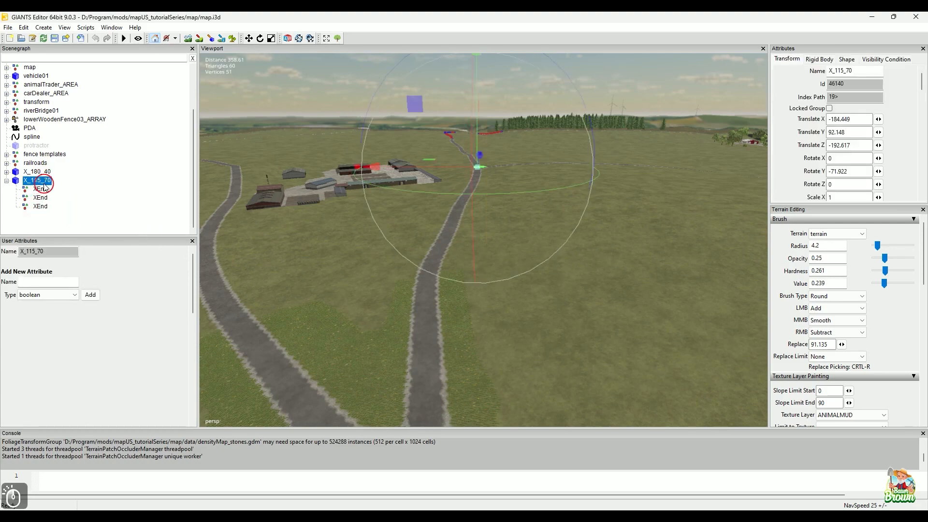
{"action": "key", "text": "f"}
{"action": "middle_click_drag", "start_coordinate": [474, 251], "coordinate": [490, 290], "text": "alt"}
{"action": "left_click_drag", "start_coordinate": [490, 290], "coordinate": [470, 344], "text": "alt"}
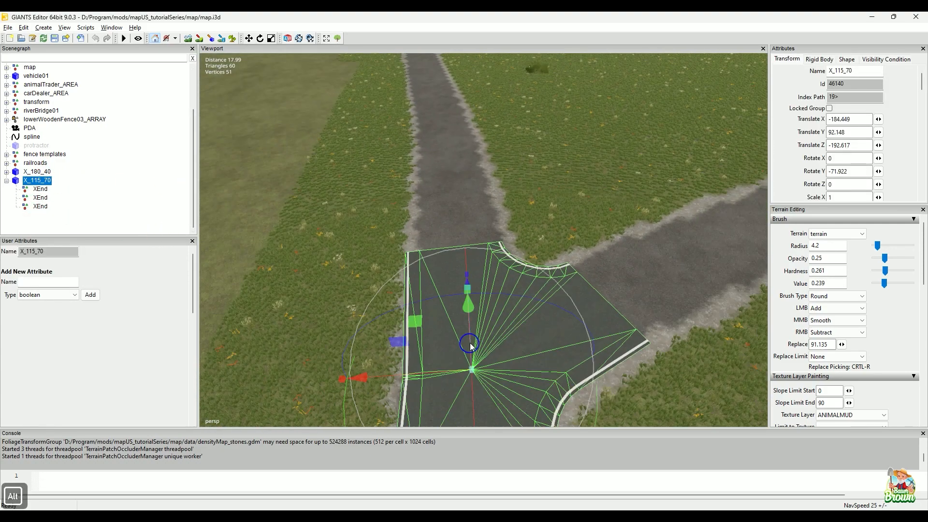
{"action": "right_click_drag", "start_coordinate": [470, 344], "coordinate": [434, 345], "text": "alt"}
{"action": "middle_click_drag", "start_coordinate": [435, 346], "coordinate": [422, 304], "text": "alt"}
{"action": "left_click", "coordinate": [45, 193]}
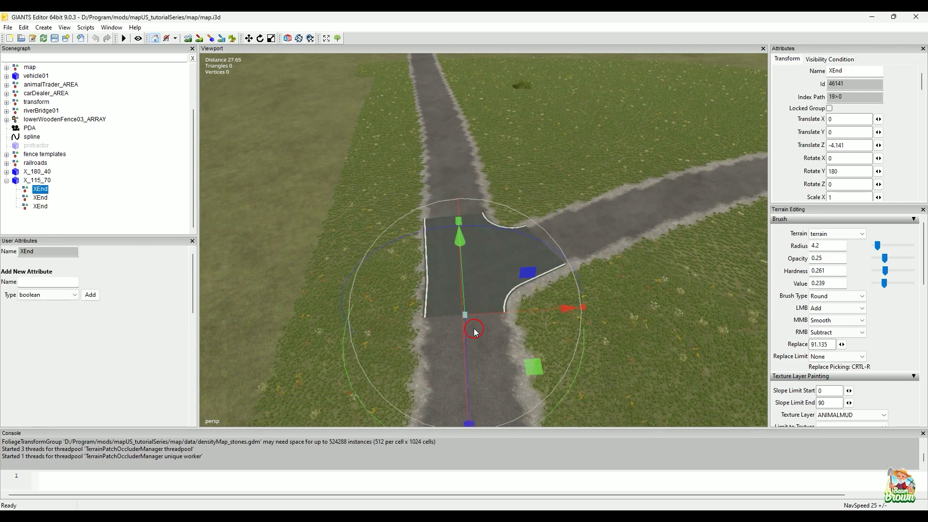
{"action": "left_click", "coordinate": [40, 199]}
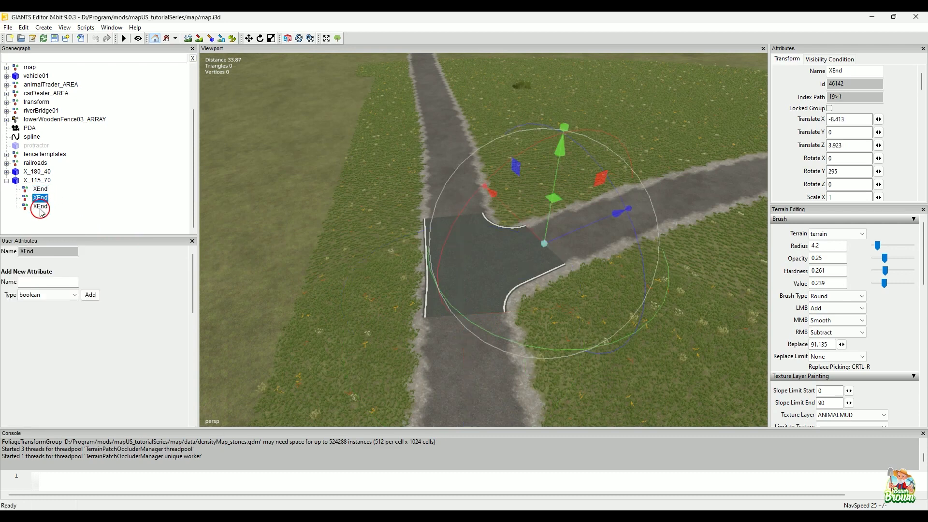
{"action": "left_click", "coordinate": [40, 207]}
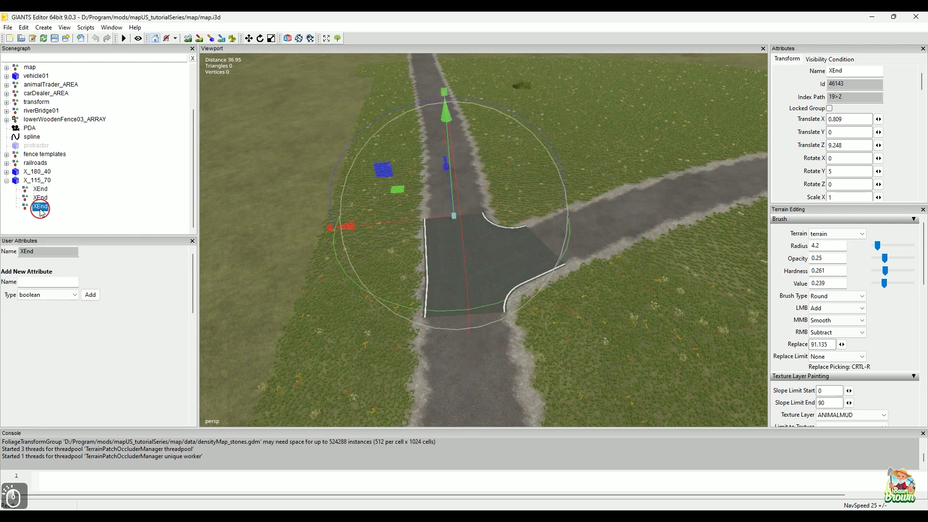
Collapse and re-expand the X_115_70 crossing's XEnd groups, and switch back to CrossingConstructor
{"action": "left_click", "coordinate": [7, 181]}
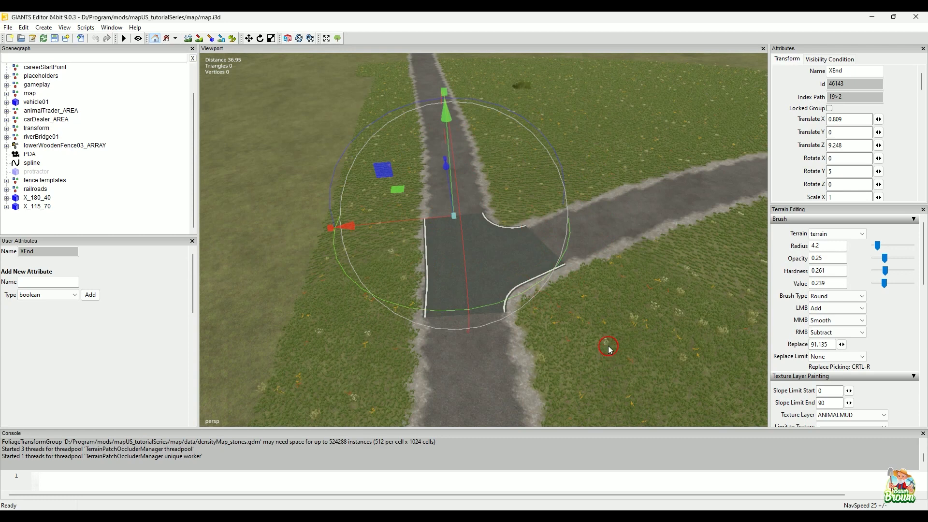
{"action": "left_click", "coordinate": [6, 207]}
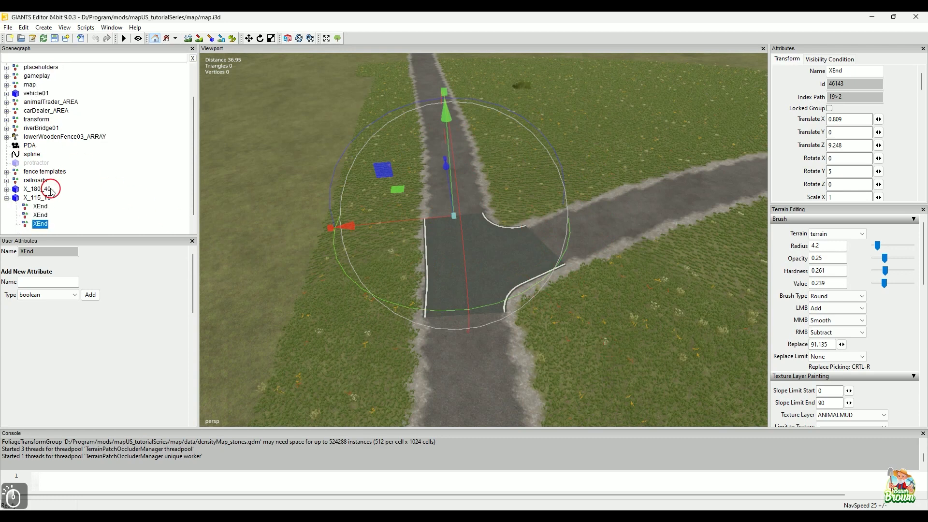
{"action": "scroll", "coordinate": [51, 191], "scroll_direction": "down", "scroll_amount": 1}
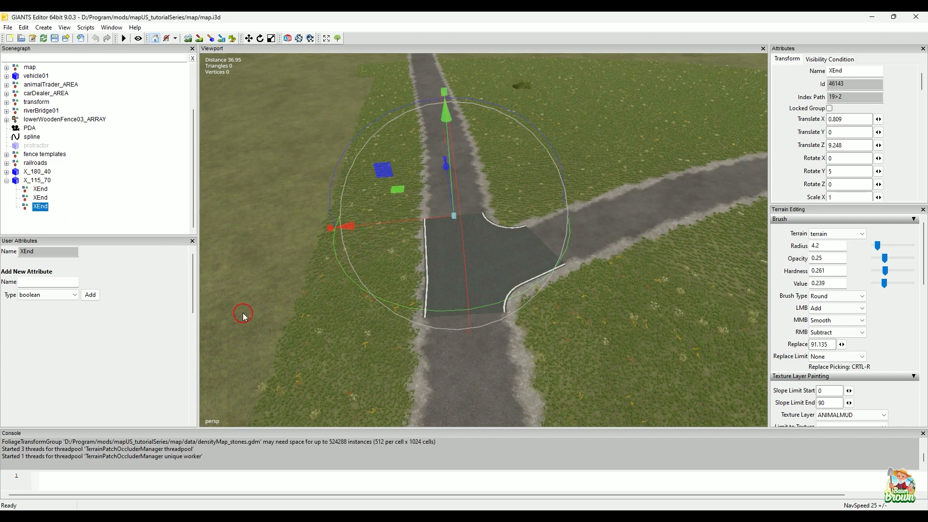
{"action": "mouse_move", "coordinate": [614, 515]}
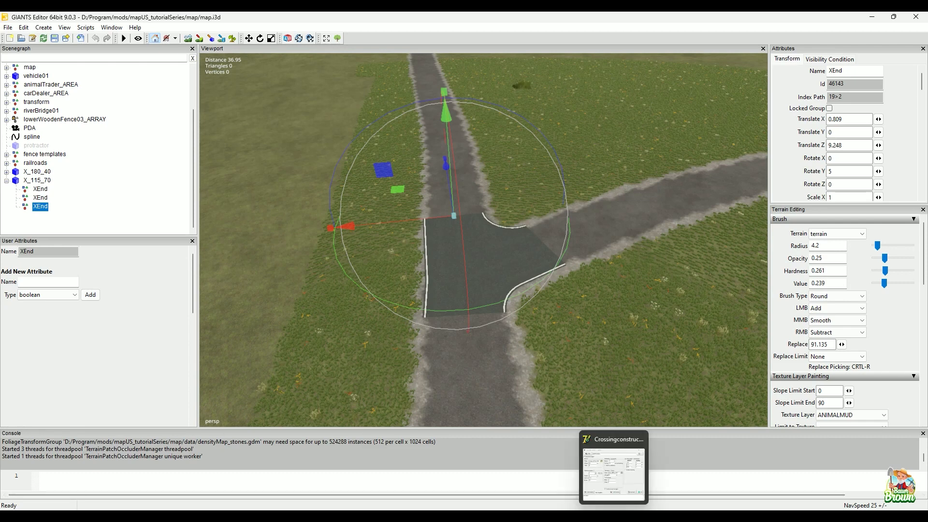
{"action": "left_click", "coordinate": [614, 474]}
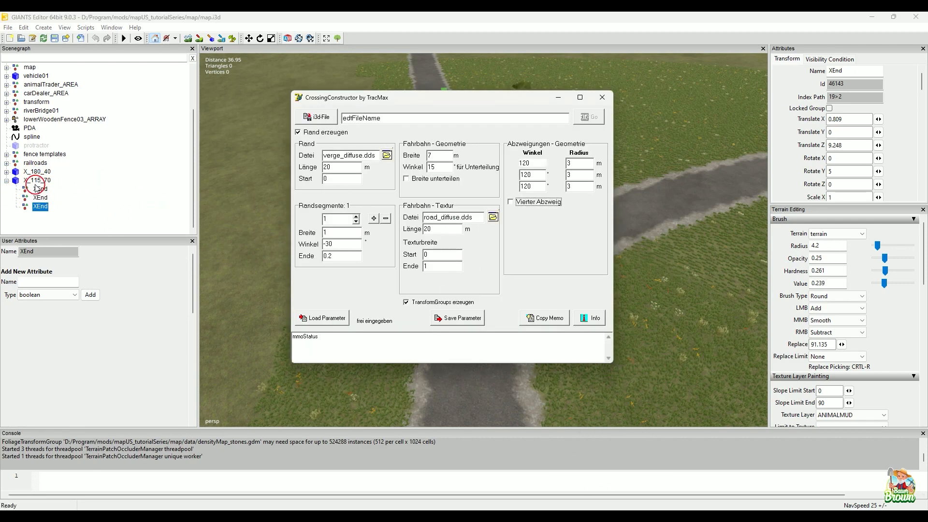
Set the three branch angles of the crossing to 125, 115 and 70 degrees
{"action": "double_click", "coordinate": [538, 173]}
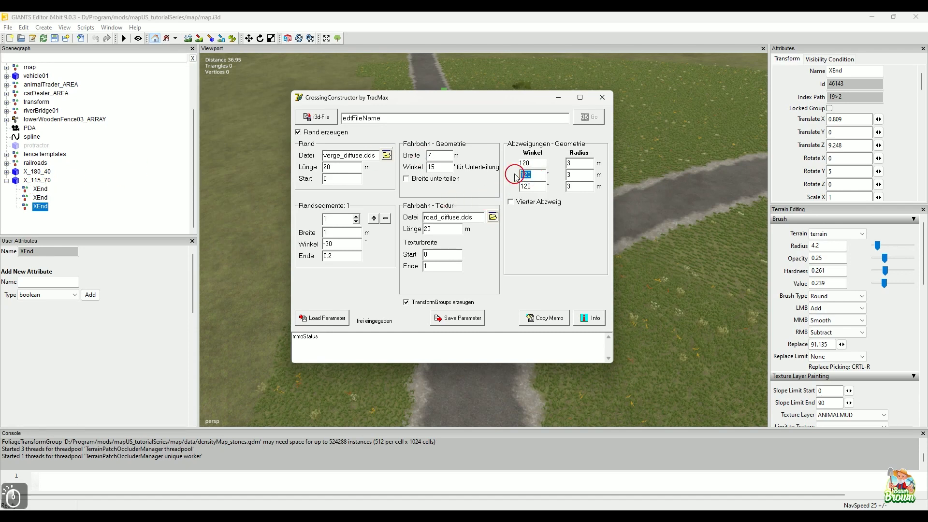
{"action": "type", "text": "115"}
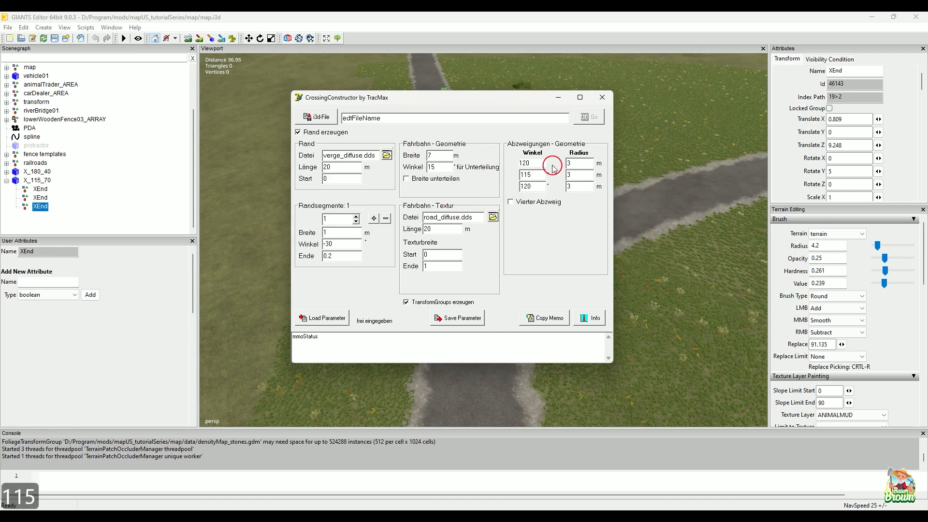
{"action": "double_click", "coordinate": [537, 164]}
{"action": "type", "text": "125"}
{"action": "double_click", "coordinate": [520, 186]}
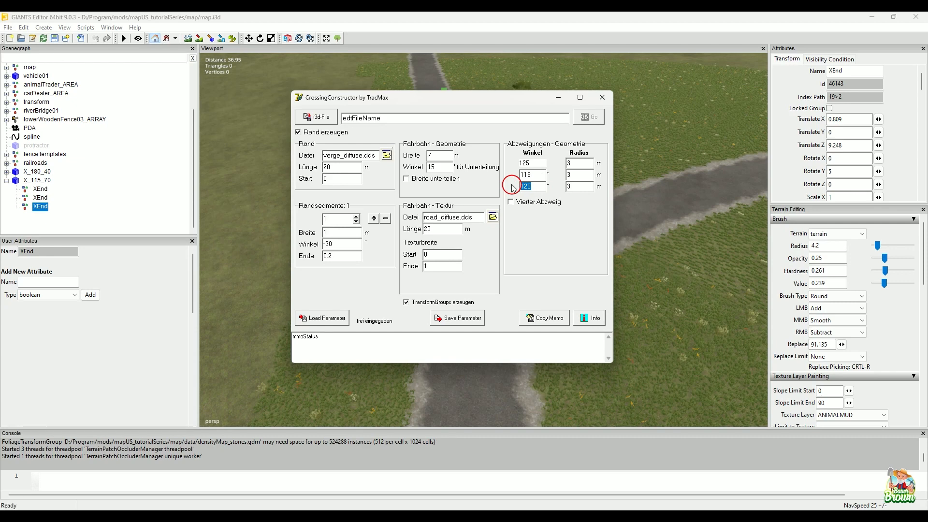
{"action": "type", "text": "70"}
Collapse the X_115_70 crossing in the scene hierarchy and survey the road leading away from it past the farm buildings
{"action": "left_click", "coordinate": [7, 183]}
{"action": "right_click_drag", "start_coordinate": [648, 104], "coordinate": [514, 283], "text": "alt"}
{"action": "left_click_drag", "start_coordinate": [514, 284], "coordinate": [555, 143], "text": "alt"}
{"action": "middle_click_drag", "start_coordinate": [567, 130], "coordinate": [475, 299], "text": "alt"}
{"action": "left_click_drag", "start_coordinate": [475, 299], "coordinate": [614, 212], "text": "alt"}
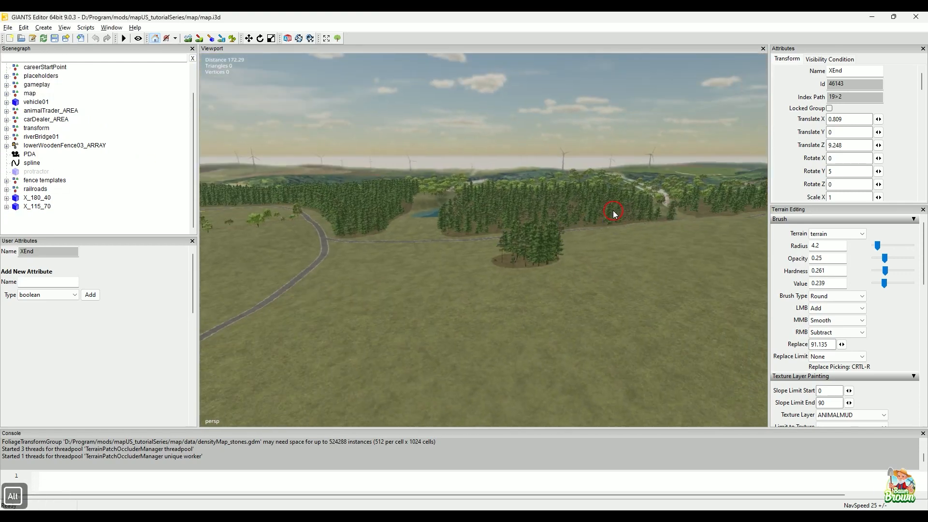
{"action": "middle_click_drag", "start_coordinate": [614, 212], "coordinate": [353, 299], "text": "alt"}
{"action": "left_click_drag", "start_coordinate": [512, 285], "coordinate": [387, 318], "text": "alt"}
{"action": "left_click_drag", "start_coordinate": [544, 278], "coordinate": [422, 330], "text": "alt"}
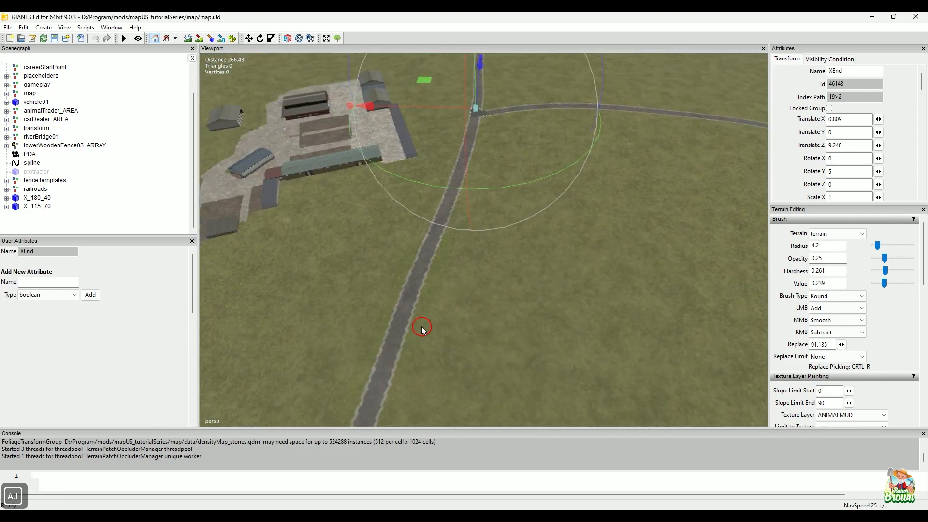
{"action": "middle_click_drag", "start_coordinate": [401, 327], "coordinate": [528, 162], "text": "alt"}
{"action": "left_click_drag", "start_coordinate": [471, 266], "coordinate": [520, 224], "text": "alt"}
{"action": "middle_click_drag", "start_coordinate": [435, 355], "coordinate": [446, 169], "text": "alt"}
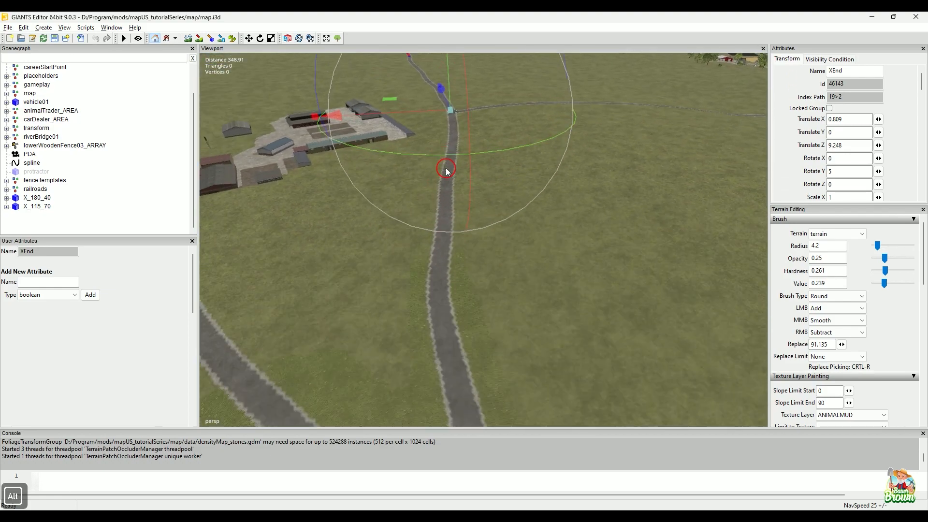
Inspect the Y-shaped crossing where the two roads merge, and follow both roads back towards the farm
{"action": "left_click_drag", "start_coordinate": [478, 338], "coordinate": [497, 307], "text": "alt"}
{"action": "middle_click_drag", "start_coordinate": [493, 329], "coordinate": [452, 155], "text": "alt"}
{"action": "left_click_drag", "start_coordinate": [471, 203], "coordinate": [464, 265], "text": "alt"}
{"action": "right_click_drag", "start_coordinate": [464, 266], "coordinate": [459, 305], "text": "alt"}
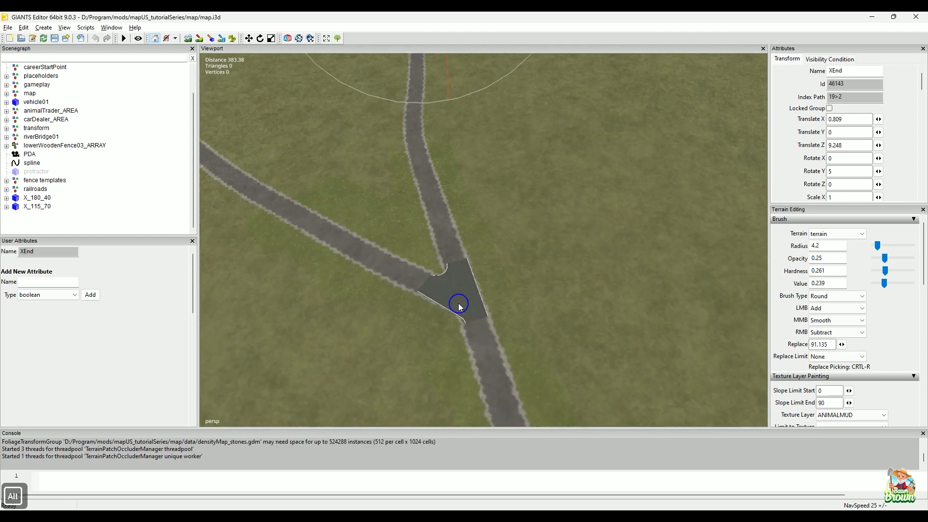
{"action": "left_click_drag", "start_coordinate": [459, 305], "coordinate": [450, 268], "text": "alt"}
{"action": "middle_click_drag", "start_coordinate": [469, 280], "coordinate": [417, 232], "text": "alt"}
{"action": "left_click_drag", "start_coordinate": [494, 255], "coordinate": [488, 255], "text": "alt"}
{"action": "middle_click_drag", "start_coordinate": [437, 241], "coordinate": [537, 273], "text": "alt"}
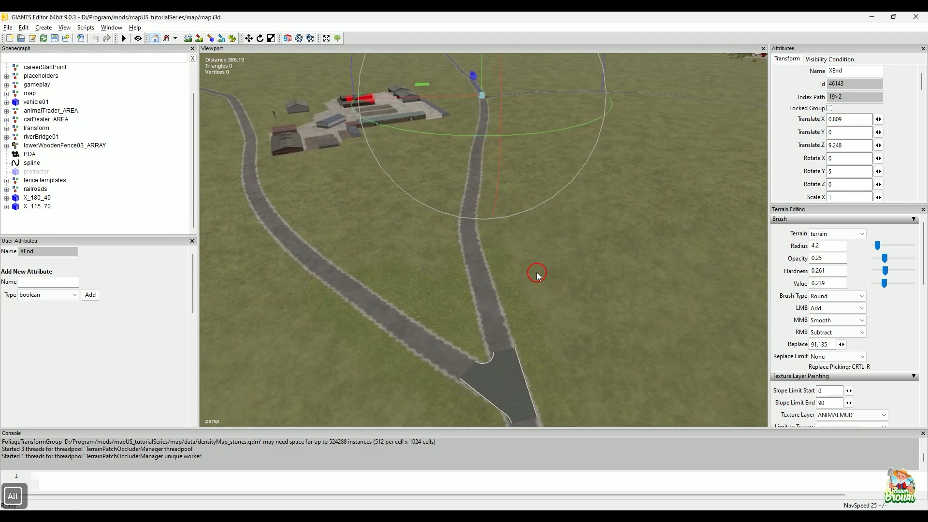
{"action": "left_click_drag", "start_coordinate": [544, 269], "coordinate": [525, 270], "text": "alt"}
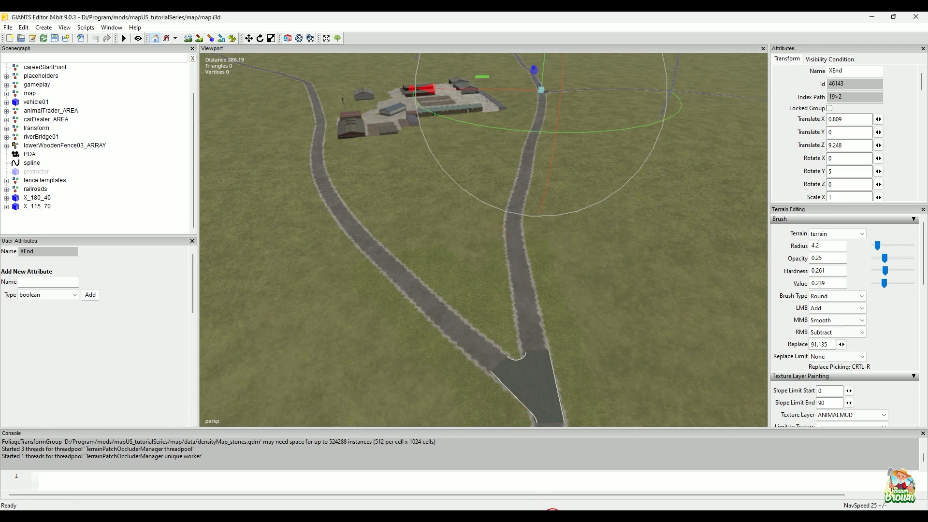
Import the Brueckenende model from the SSC English folder into the map scene and minimize the file window
{"action": "mouse_move", "coordinate": [448, 510]}
{"action": "left_click", "coordinate": [496, 469]}
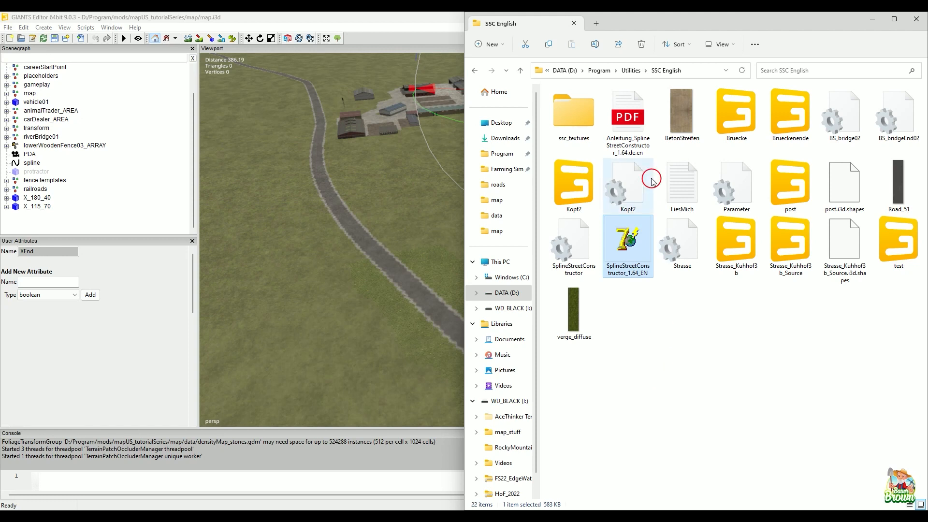
{"action": "left_click", "coordinate": [730, 119]}
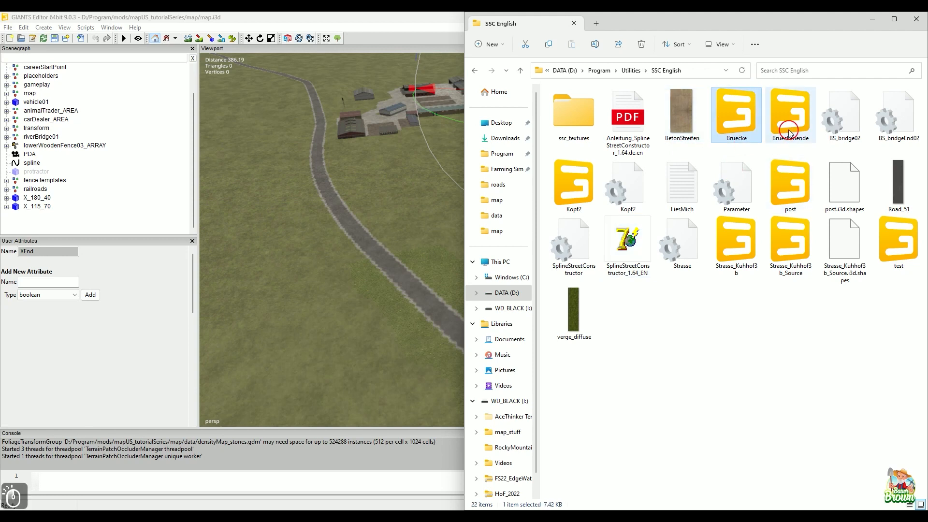
{"action": "left_click_drag", "start_coordinate": [789, 122], "coordinate": [346, 273]}
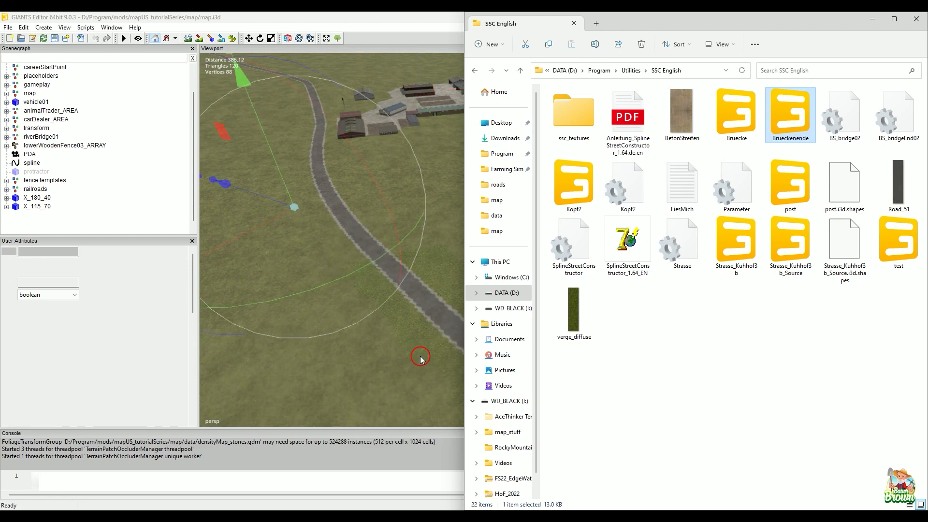
{"action": "left_click", "coordinate": [872, 19]}
Place the Brueckenende model on the open grass beside the road and raise it to a height of about 93.4
{"action": "left_click_drag", "start_coordinate": [613, 192], "coordinate": [488, 269], "text": "alt"}
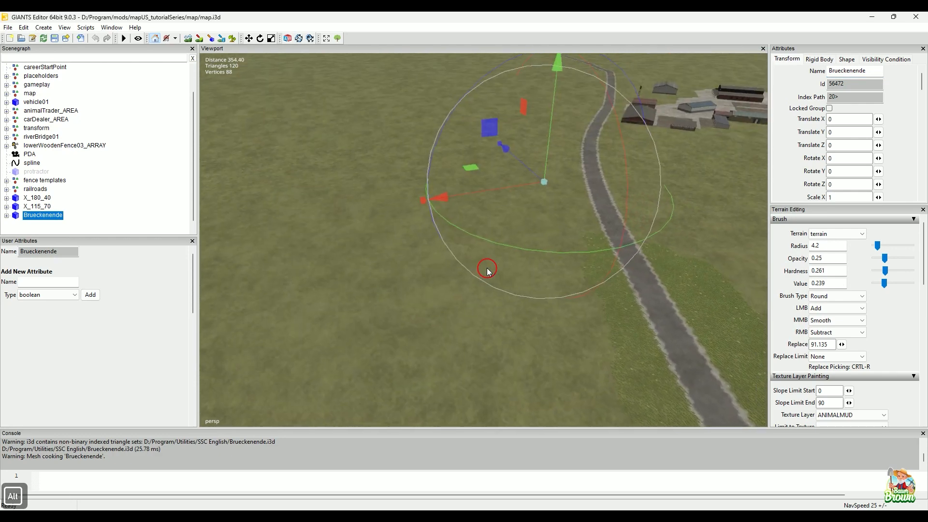
{"action": "key", "text": "ctrl+b"}
{"action": "left_click", "coordinate": [451, 266]}
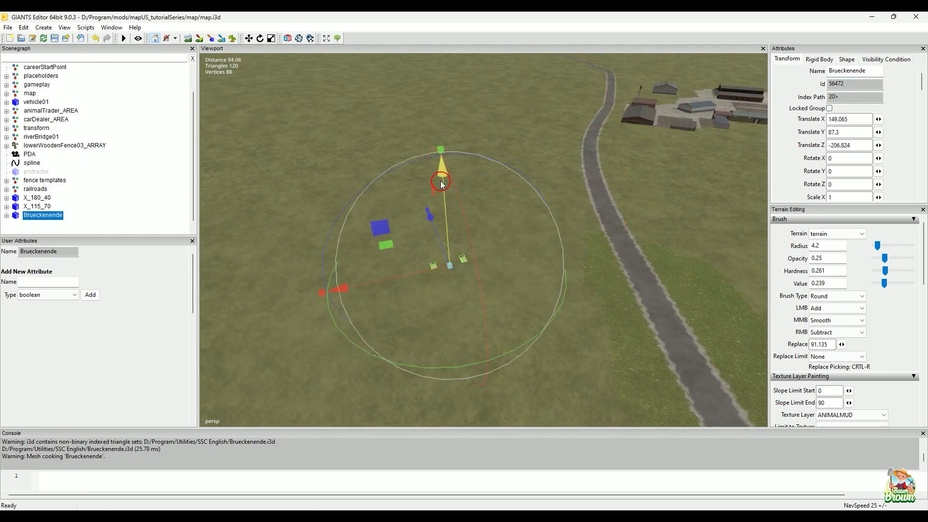
{"action": "left_click_drag", "start_coordinate": [439, 182], "coordinate": [437, 149]}
Examine the two separate wall pieces of the Brueckenende bridge end from the side, above and both ends
{"action": "right_click_drag", "start_coordinate": [395, 333], "coordinate": [552, 198], "text": "alt"}
{"action": "middle_click_drag", "start_coordinate": [541, 203], "coordinate": [585, 183], "text": "alt"}
{"action": "left_click_drag", "start_coordinate": [549, 248], "coordinate": [480, 278], "text": "alt"}
{"action": "scroll", "coordinate": [384, 259], "scroll_direction": "up", "scroll_amount": 5, "text": "alt"}
{"action": "right_click_drag", "start_coordinate": [480, 278], "coordinate": [438, 284], "text": "alt"}
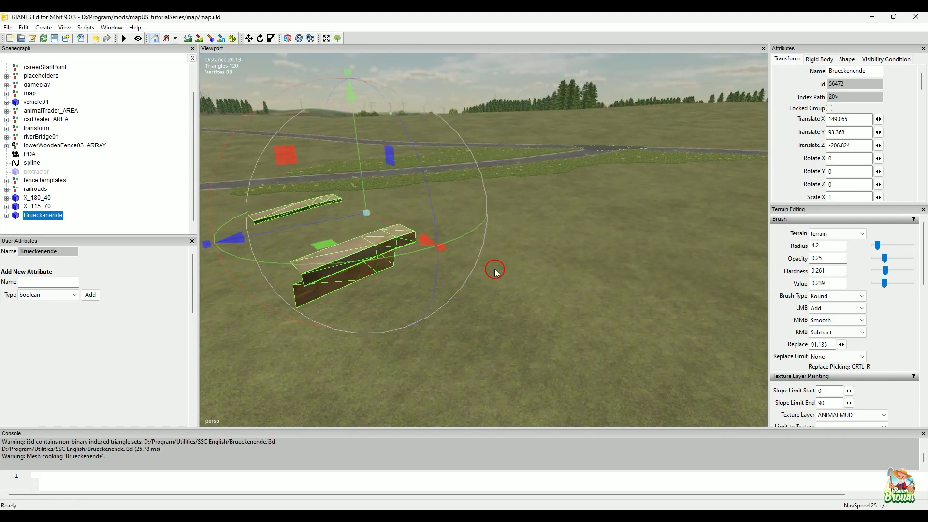
{"action": "middle_click_drag", "start_coordinate": [400, 285], "coordinate": [429, 276], "text": "alt"}
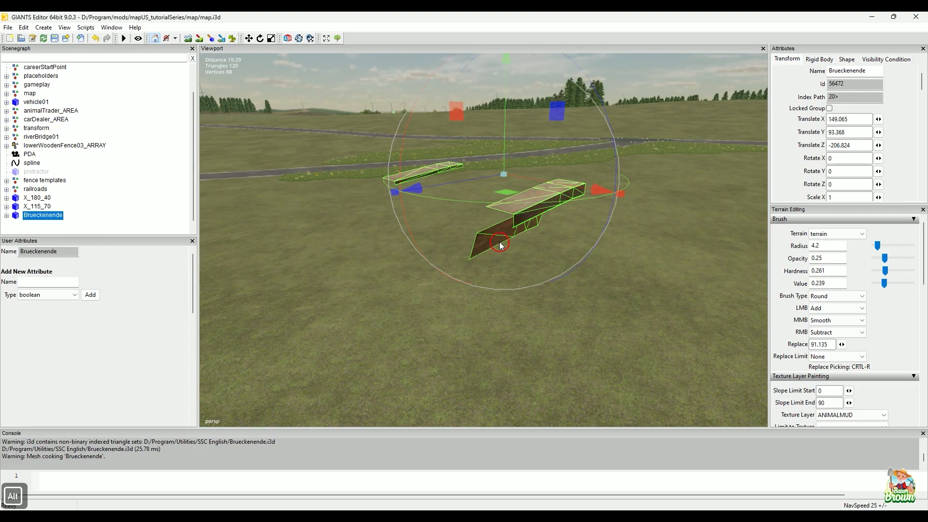
{"action": "left_click_drag", "start_coordinate": [555, 271], "coordinate": [420, 259], "text": "alt"}
{"action": "middle_click_drag", "start_coordinate": [663, 313], "coordinate": [626, 298], "text": "alt"}
{"action": "mouse_move", "coordinate": [626, 298]}
{"action": "left_mouse_down", "text": "alt"}
{"action": "mouse_move", "coordinate": [605, 292]}
{"action": "mouse_move", "coordinate": [591, 302]}
{"action": "mouse_move", "coordinate": [626, 294]}
{"action": "left_mouse_up", "text": "alt"}
{"action": "left_click_drag", "start_coordinate": [569, 289], "coordinate": [588, 290], "text": "alt"}
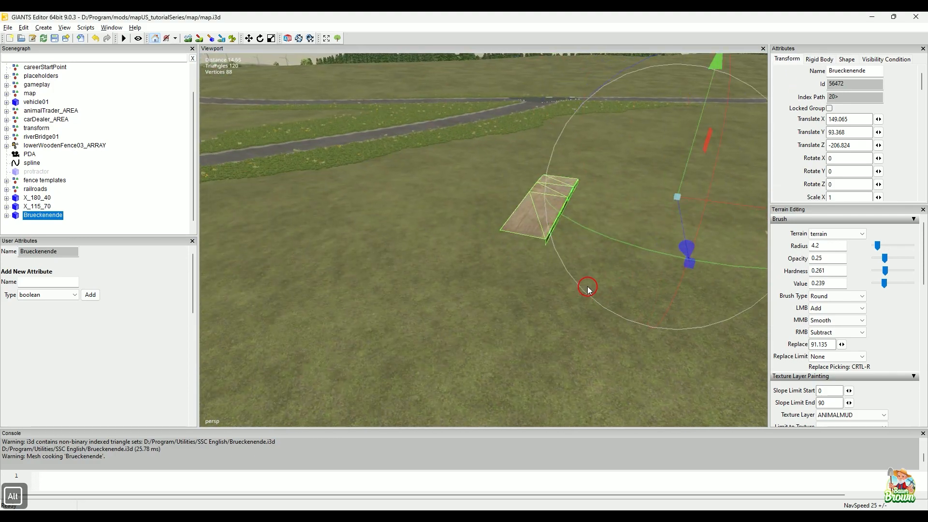
{"action": "middle_click_drag", "start_coordinate": [537, 283], "coordinate": [636, 292], "text": "alt"}
{"action": "scroll", "coordinate": [636, 291], "scroll_direction": "down", "scroll_amount": 4, "text": "alt"}
{"action": "left_click_drag", "start_coordinate": [562, 287], "coordinate": [538, 291], "text": "alt"}
{"action": "right_click_drag", "start_coordinate": [538, 291], "coordinate": [565, 269], "text": "alt"}
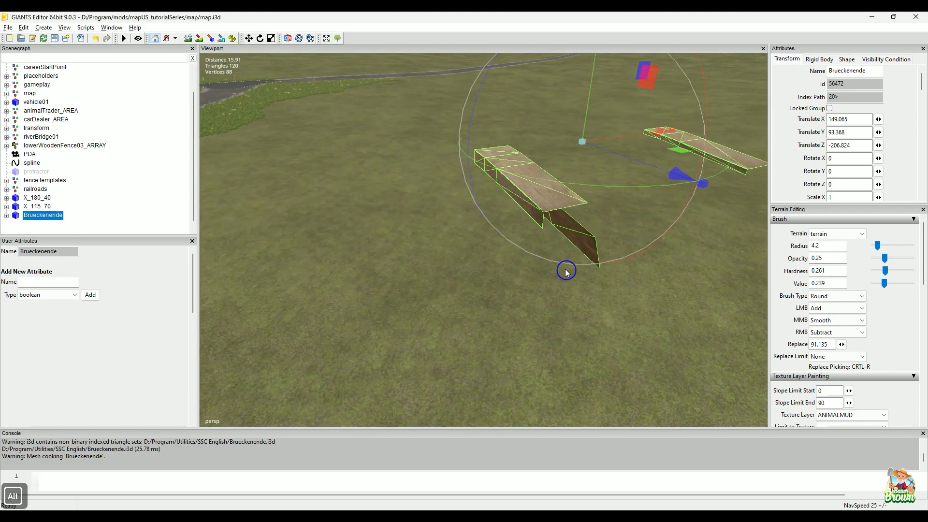
{"action": "left_click_drag", "start_coordinate": [565, 270], "coordinate": [590, 269], "text": "alt"}
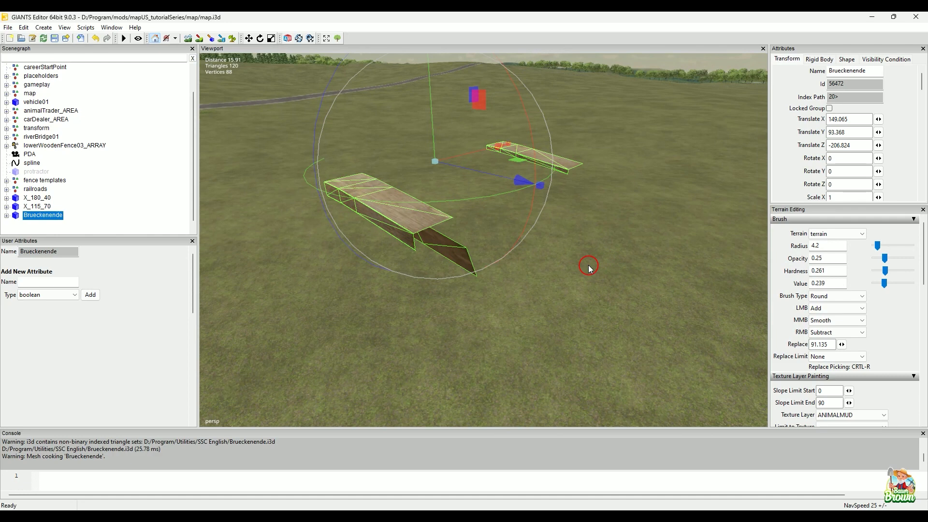
{"action": "left_click_drag", "start_coordinate": [571, 192], "coordinate": [525, 232], "text": "alt"}
{"action": "middle_click_drag", "start_coordinate": [525, 232], "coordinate": [528, 191], "text": "alt"}
{"action": "left_click_drag", "start_coordinate": [528, 191], "coordinate": [466, 240], "text": "alt"}
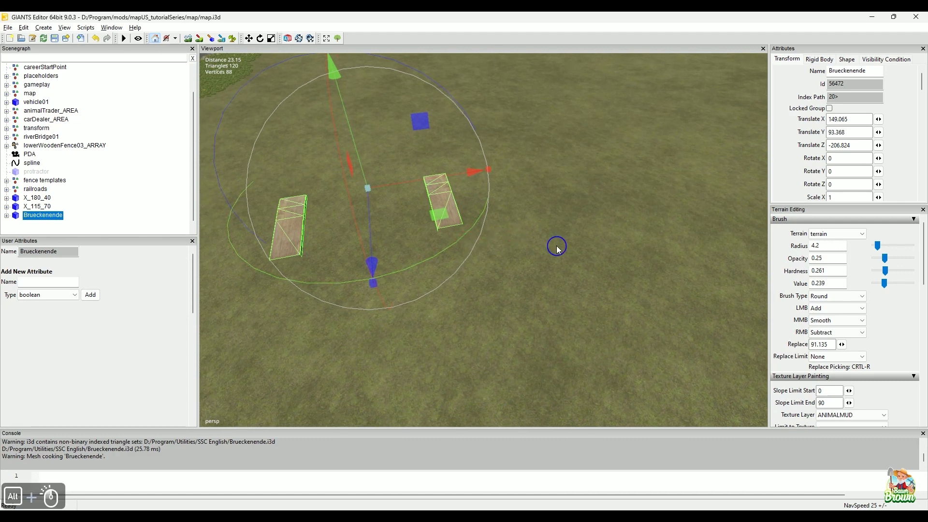
{"action": "left_click_drag", "start_coordinate": [556, 247], "coordinate": [534, 208], "text": "alt"}
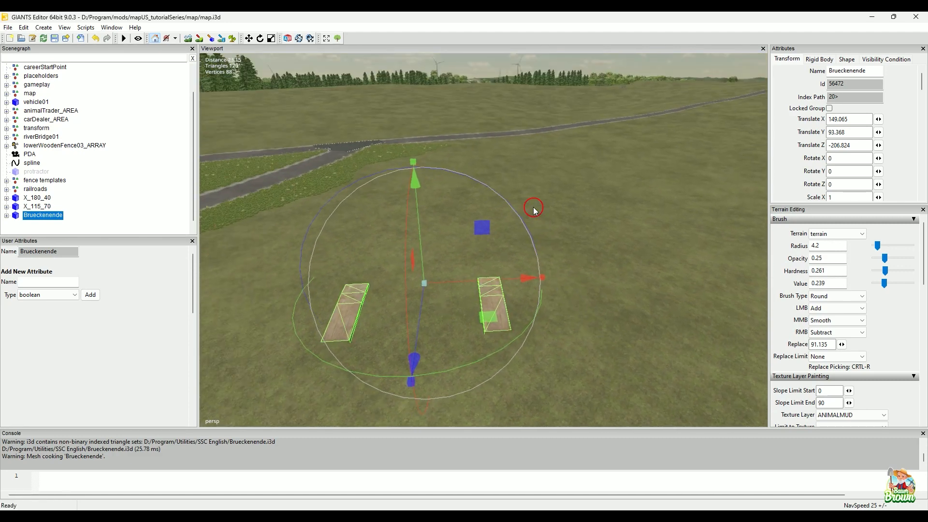
Delete the Brueckenende model from the scene and return to the Y-shaped road crossing
{"action": "key", "text": "Delete"}
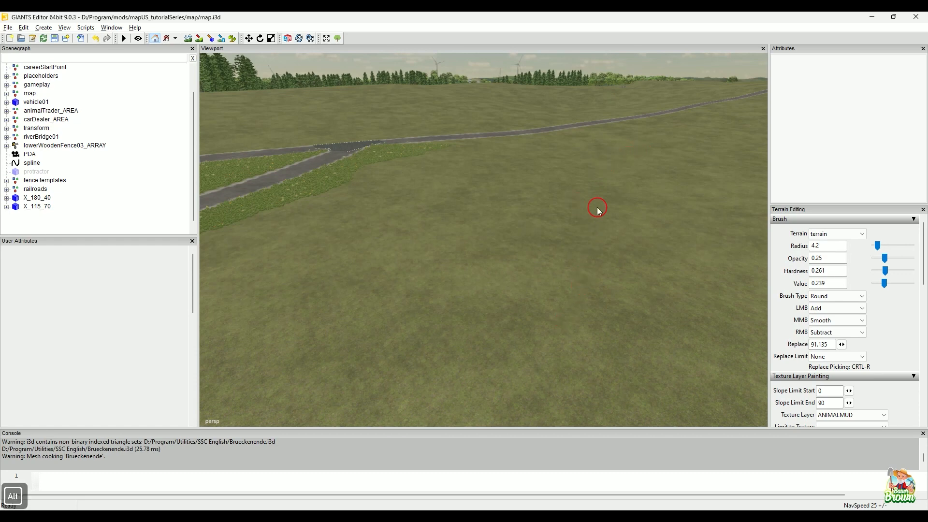
{"action": "middle_click_drag", "start_coordinate": [598, 208], "coordinate": [583, 314], "text": "alt"}
{"action": "left_click_drag", "start_coordinate": [583, 315], "coordinate": [488, 294], "text": "alt"}
{"action": "scroll", "coordinate": [527, 281], "scroll_direction": "up", "scroll_amount": 3, "text": "alt"}
{"action": "middle_click_drag", "start_coordinate": [489, 294], "coordinate": [510, 289], "text": "alt"}
{"action": "left_click_drag", "start_coordinate": [510, 289], "coordinate": [482, 311], "text": "alt"}
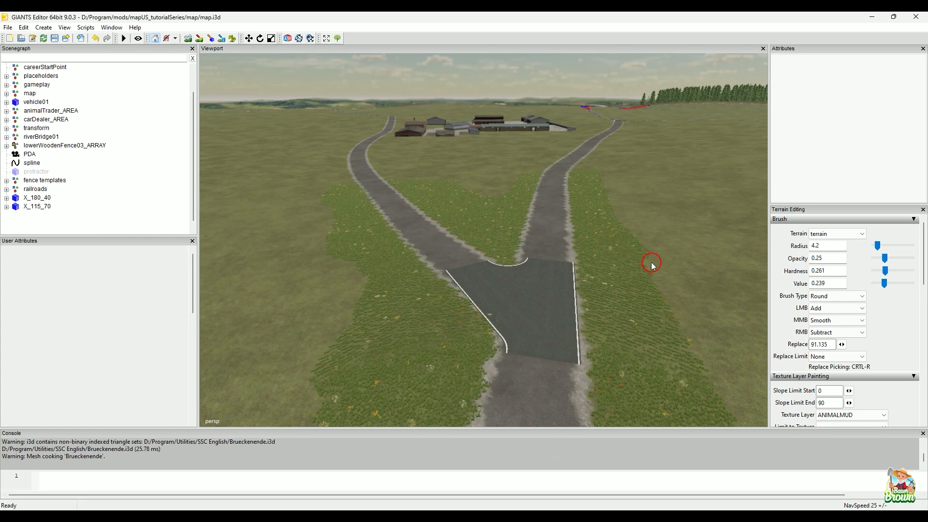
Switch to SplineStreetConstructor and move its window over the map viewport
{"action": "mouse_move", "coordinate": [635, 515]}
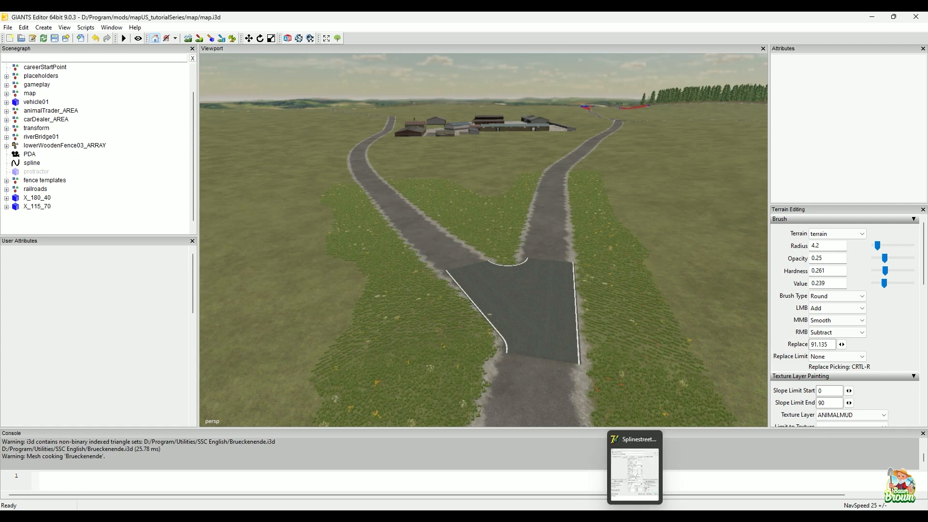
{"action": "left_click", "coordinate": [635, 471]}
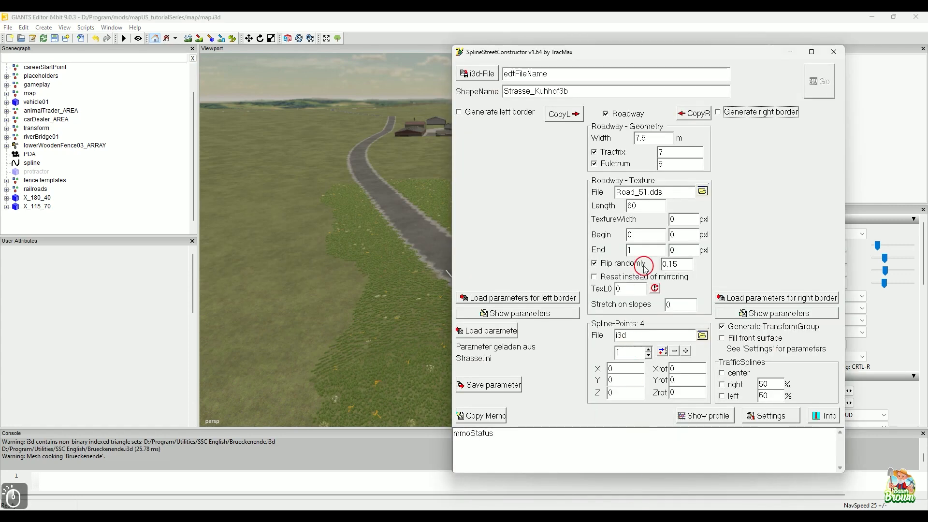
{"action": "left_click_drag", "start_coordinate": [731, 53], "coordinate": [569, 42]}
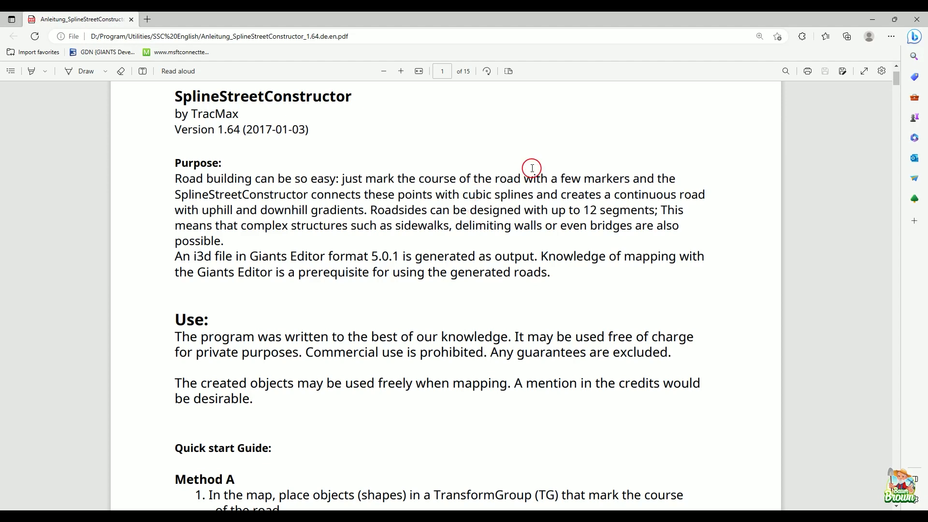
Read the SplineStreetConstructor manual from the quick start guide through the roadway geometry and texture parameters to the border segment settings
{"action": "scroll", "coordinate": [712, 274], "scroll_direction": "down", "scroll_amount": 3}
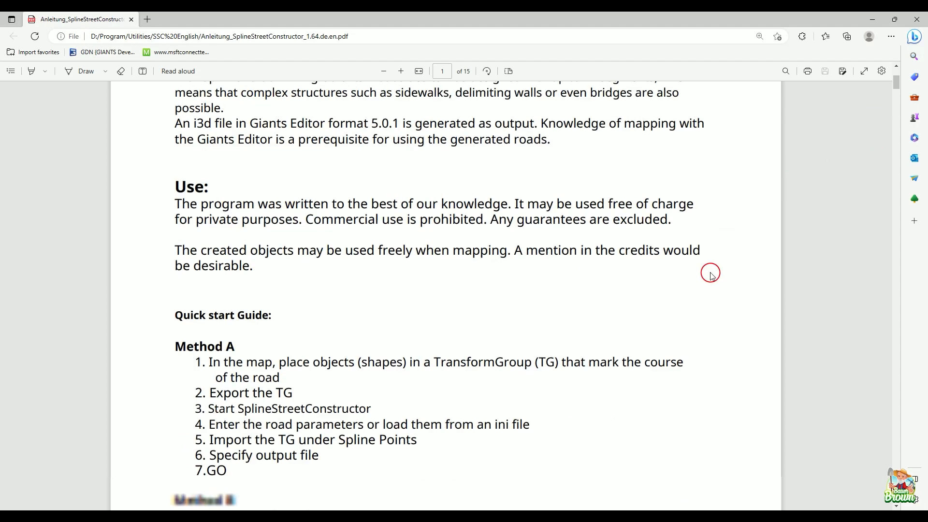
{"action": "scroll", "coordinate": [712, 275], "scroll_direction": "down", "scroll_amount": 15}
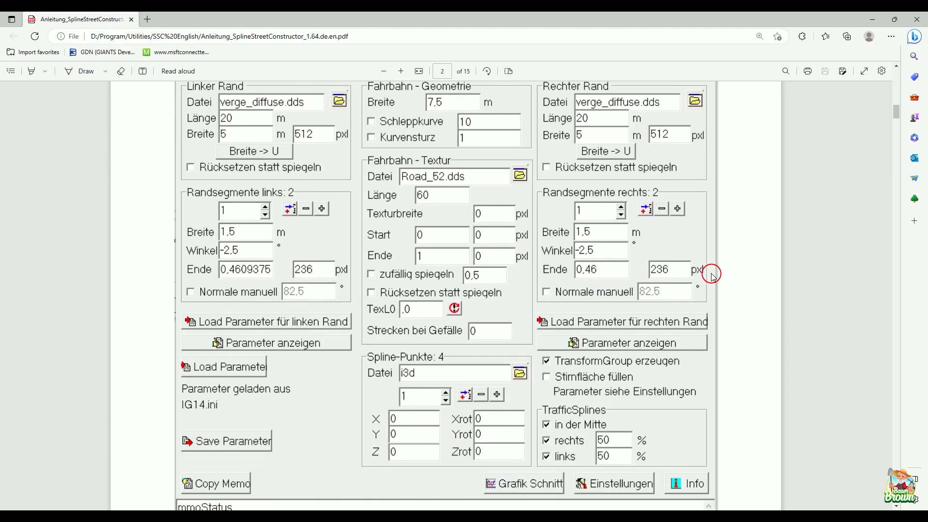
{"action": "scroll", "coordinate": [713, 274], "scroll_direction": "down", "scroll_amount": 10}
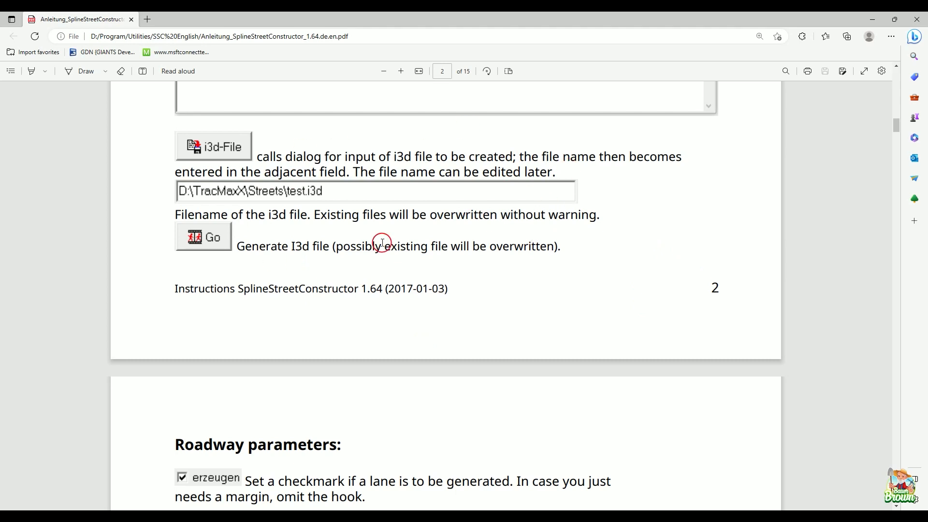
{"action": "scroll", "coordinate": [560, 284], "scroll_direction": "down", "scroll_amount": 1}
{"action": "scroll", "coordinate": [560, 283], "scroll_direction": "down", "scroll_amount": 5}
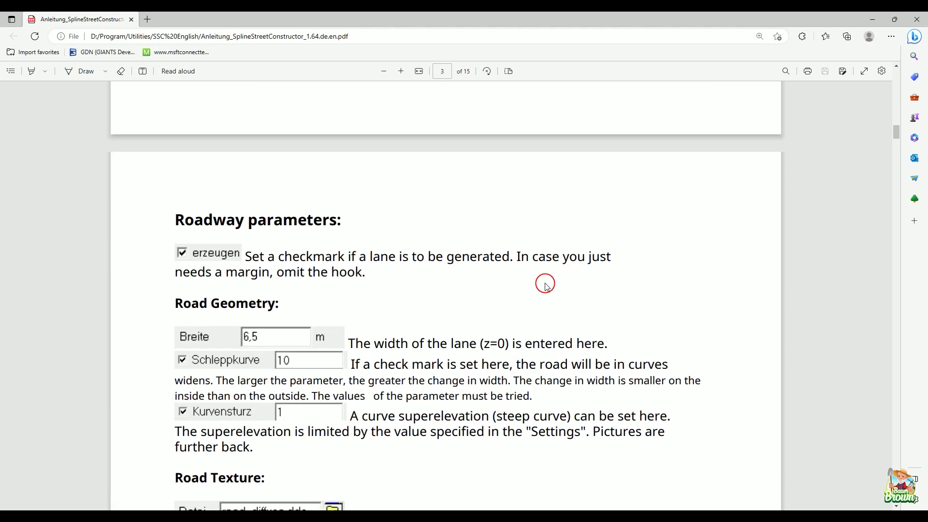
{"action": "scroll", "coordinate": [529, 283], "scroll_direction": "down", "scroll_amount": 5}
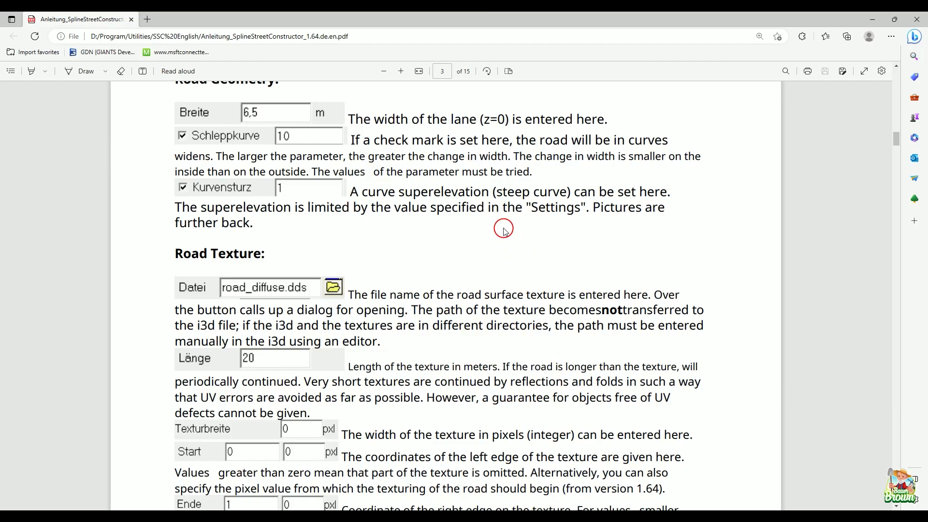
{"action": "scroll", "coordinate": [503, 223], "scroll_direction": "down", "scroll_amount": 5}
{"action": "scroll", "coordinate": [512, 224], "scroll_direction": "up", "scroll_amount": 10}
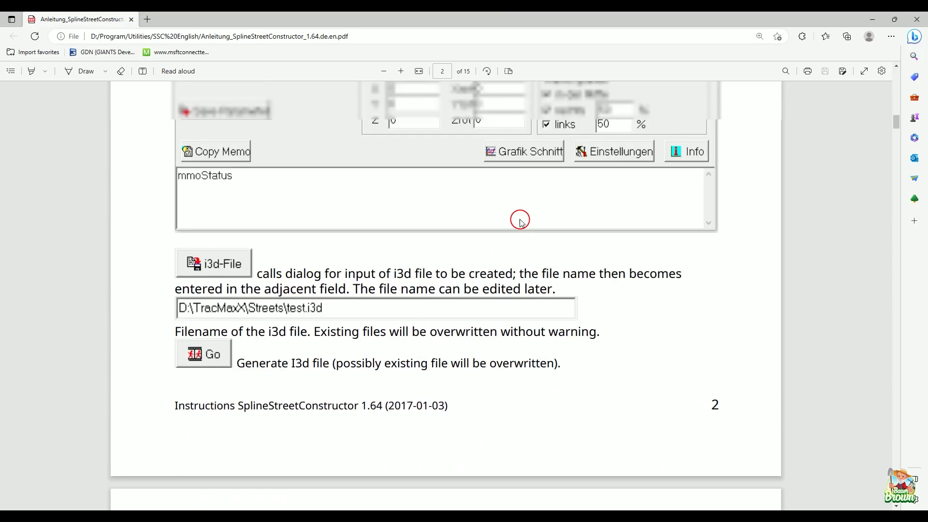
{"action": "scroll", "coordinate": [521, 222], "scroll_direction": "down", "scroll_amount": 15}
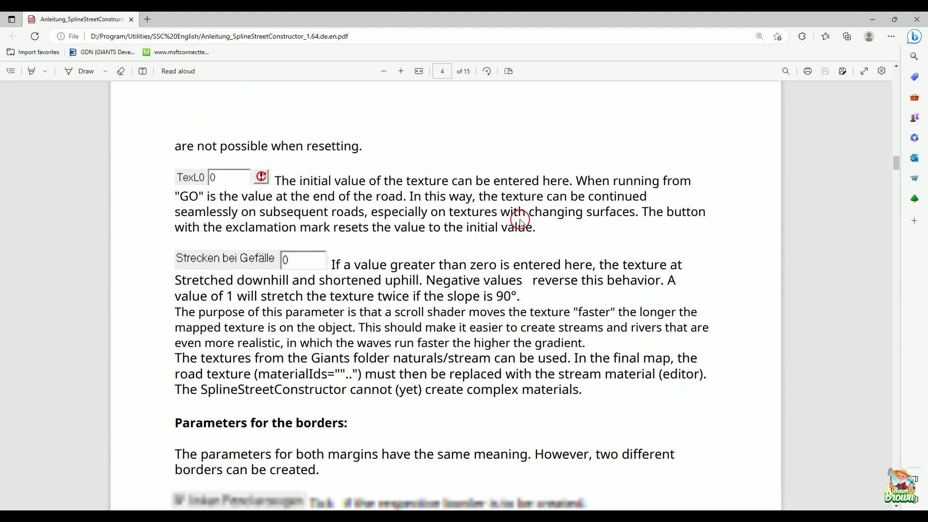
{"action": "scroll", "coordinate": [521, 223], "scroll_direction": "down", "scroll_amount": 5}
{"action": "scroll", "coordinate": [521, 222], "scroll_direction": "down", "scroll_amount": 7}
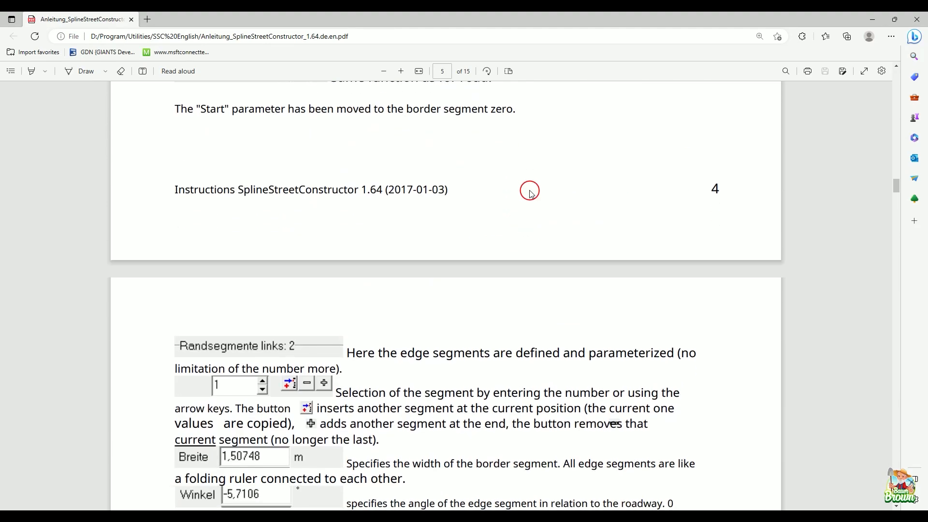
{"action": "scroll", "coordinate": [580, 191], "scroll_direction": "down", "scroll_amount": 5}
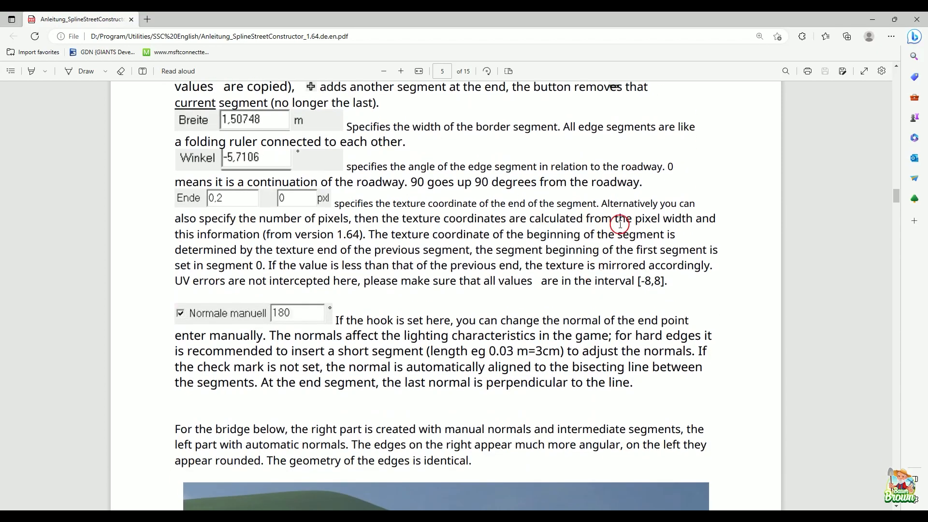
Skim the manual's border segment and manual normals section, go back to the detailed description and switch to SplineStreetConstructor
{"action": "scroll", "coordinate": [613, 255], "scroll_direction": "down", "scroll_amount": 6}
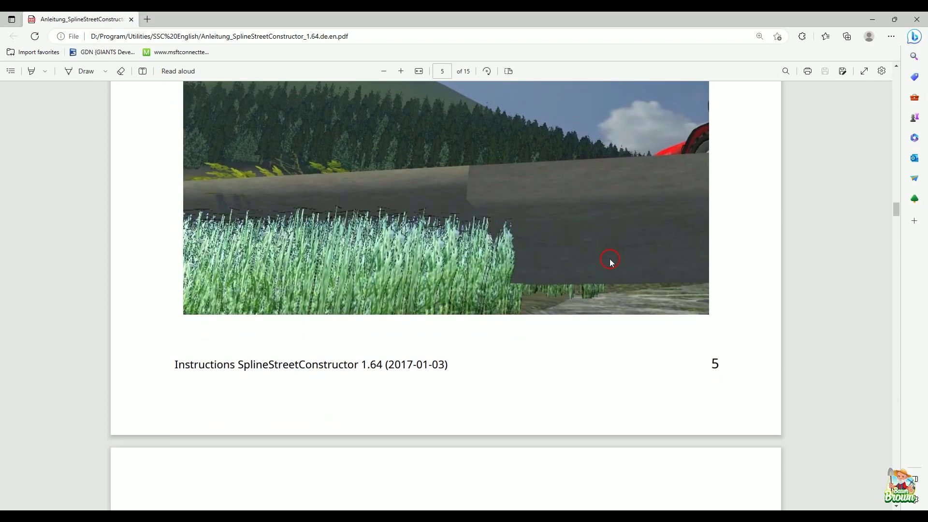
{"action": "scroll", "coordinate": [613, 265], "scroll_direction": "down", "scroll_amount": 8}
{"action": "scroll", "coordinate": [613, 267], "scroll_direction": "up", "scroll_amount": 10}
{"action": "scroll", "coordinate": [611, 265], "scroll_direction": "up", "scroll_amount": 18}
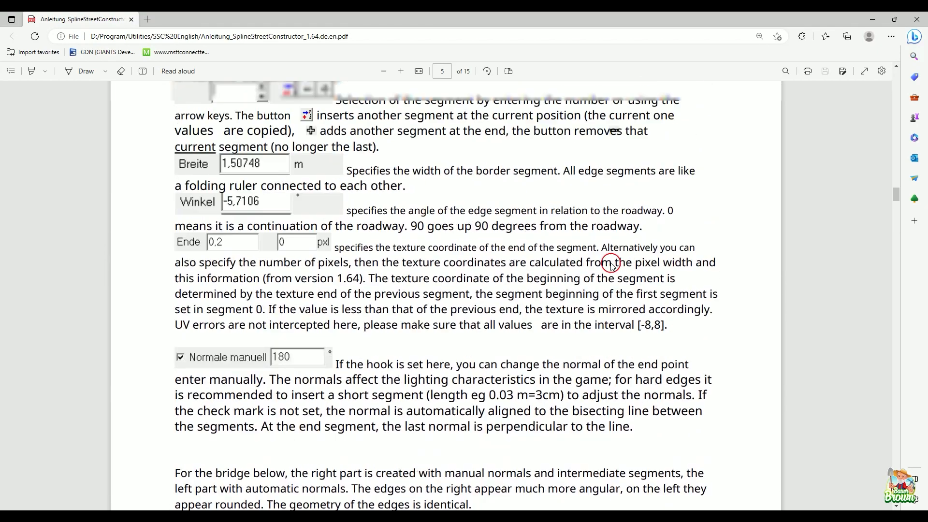
{"action": "scroll", "coordinate": [620, 269], "scroll_direction": "up", "scroll_amount": 16}
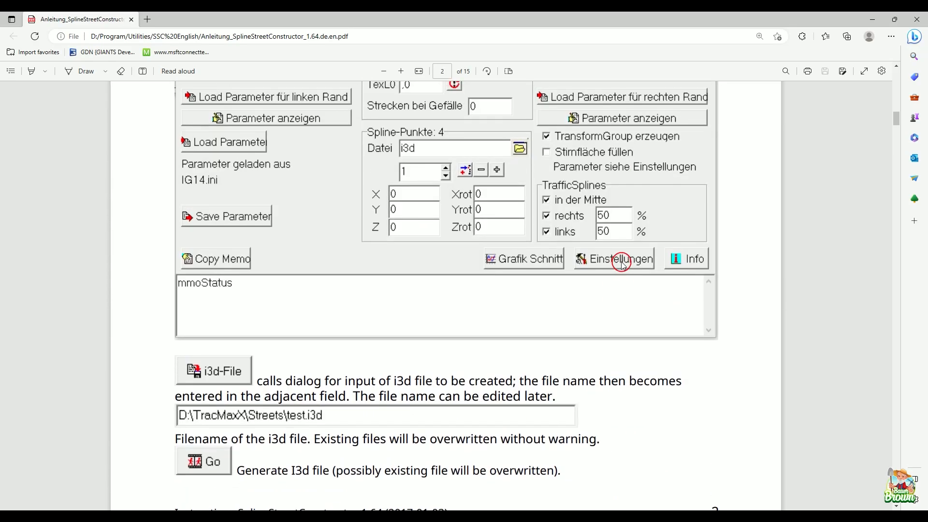
{"action": "scroll", "coordinate": [616, 261], "scroll_direction": "up", "scroll_amount": 10}
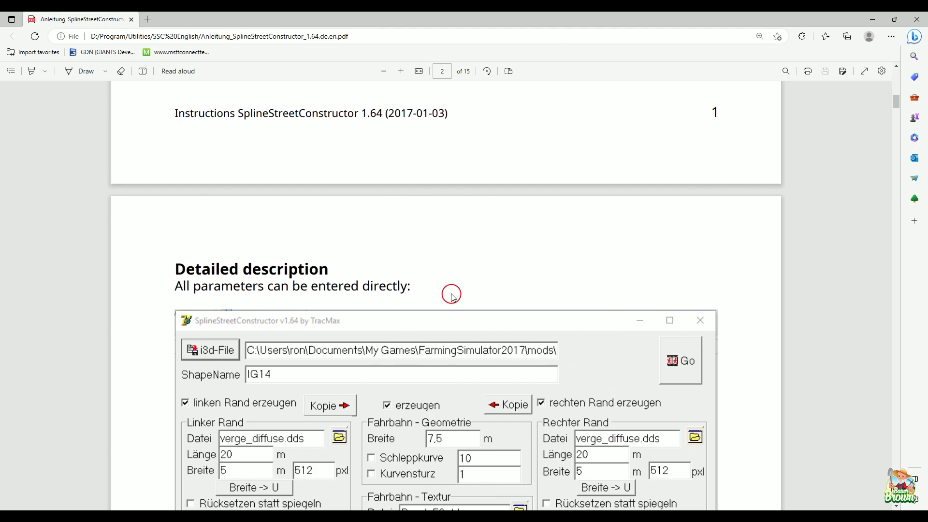
{"action": "left_click", "coordinate": [576, 519]}
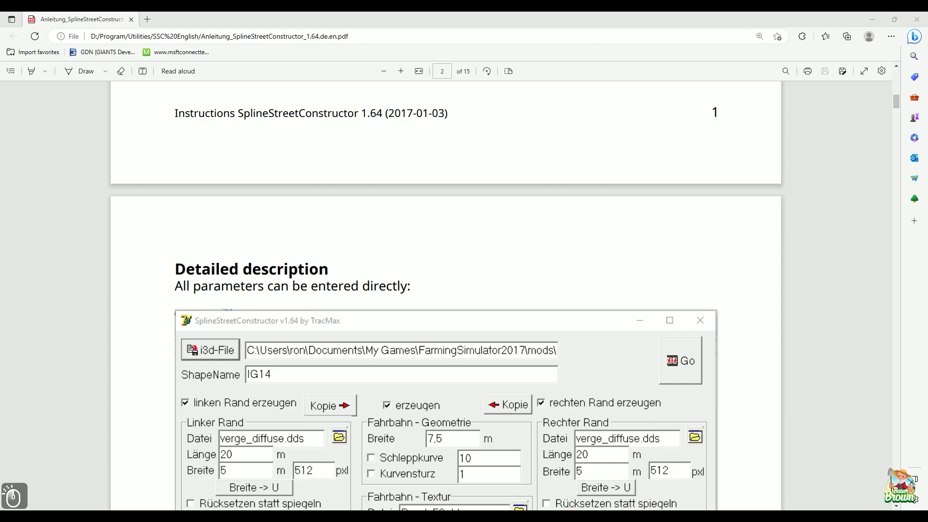
{"action": "left_click", "coordinate": [591, 519]}
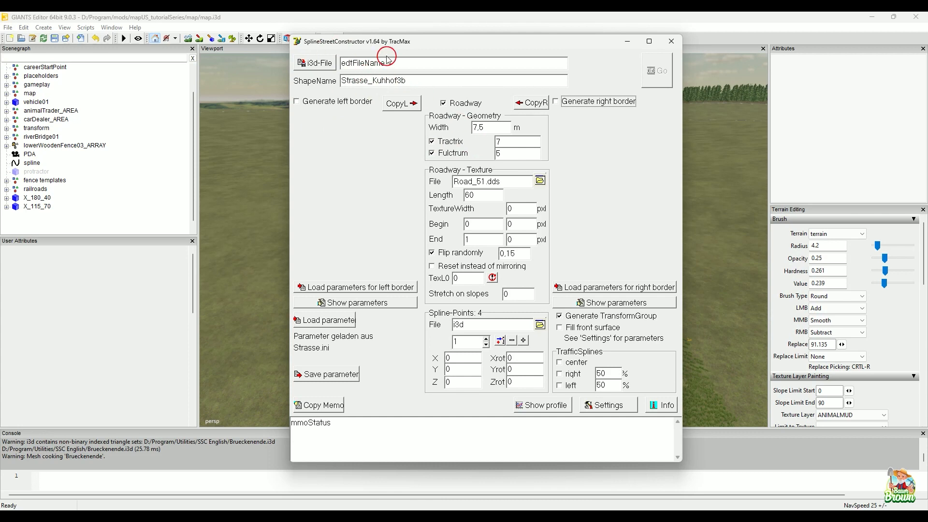
Set the i3d output file to completeRoad in the mods/mapUS_tutorialSeries/objects/roads folder
{"action": "left_click", "coordinate": [323, 63]}
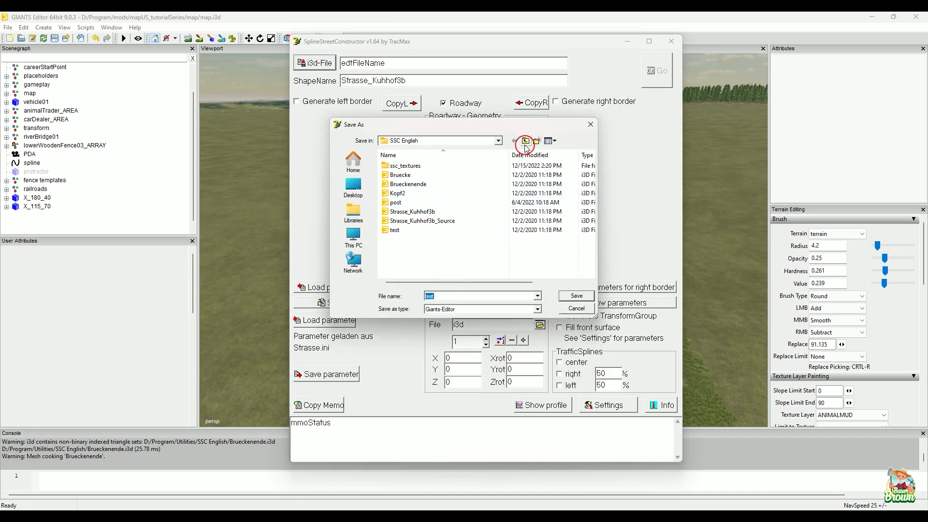
{"action": "left_click", "coordinate": [526, 141]}
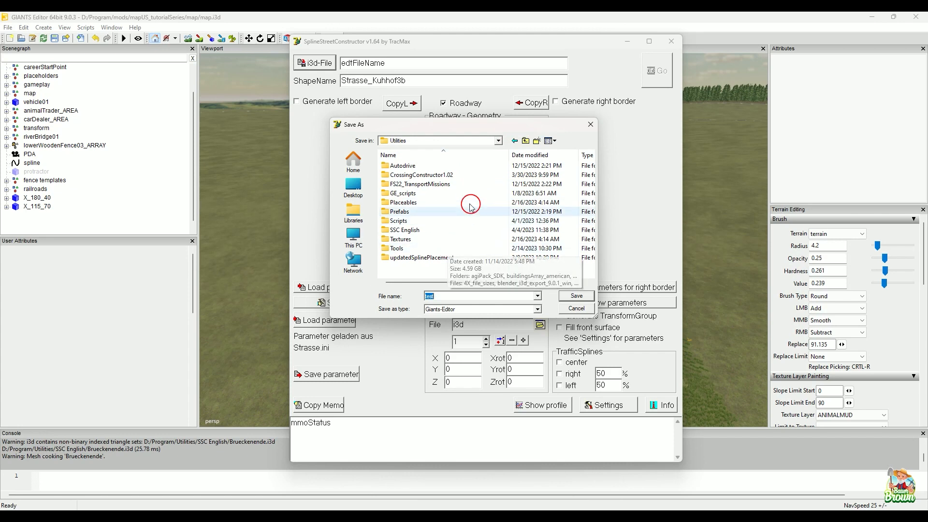
{"action": "left_click", "coordinate": [531, 140]}
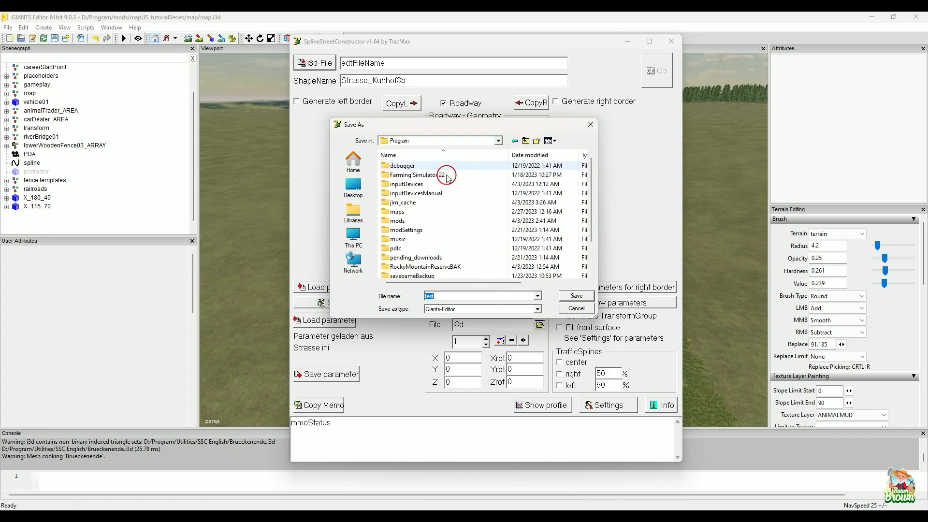
{"action": "double_click", "coordinate": [420, 221]}
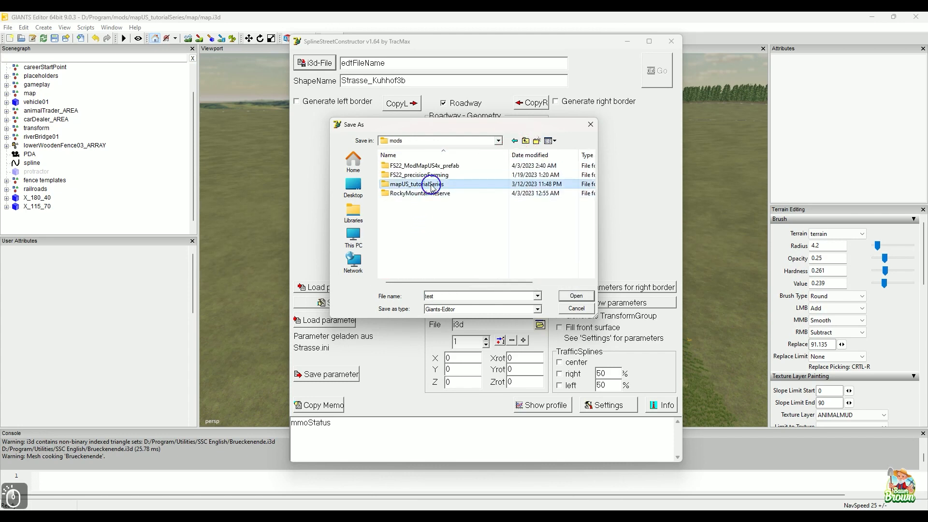
{"action": "double_click", "coordinate": [411, 186]}
{"action": "double_click", "coordinate": [400, 174]}
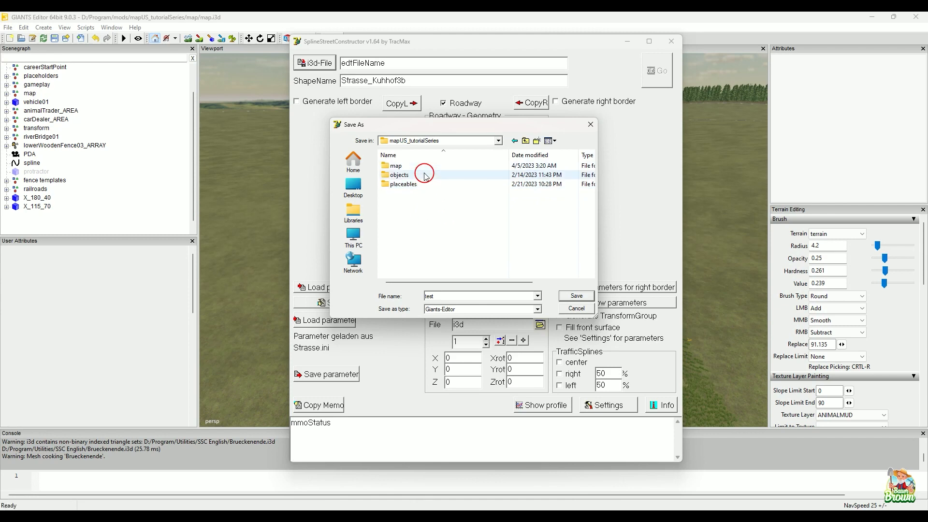
{"action": "double_click", "coordinate": [425, 166]}
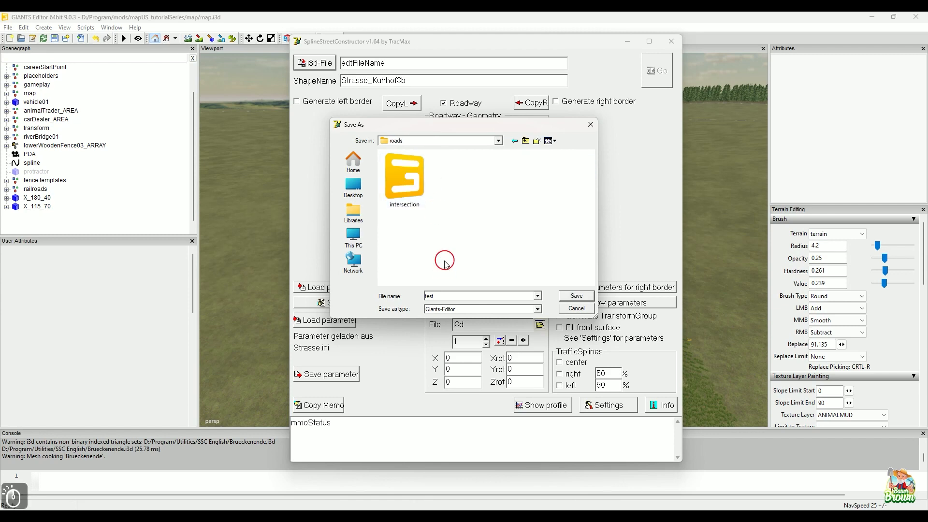
{"action": "double_click", "coordinate": [474, 295]}
{"action": "type", "text": "com"}
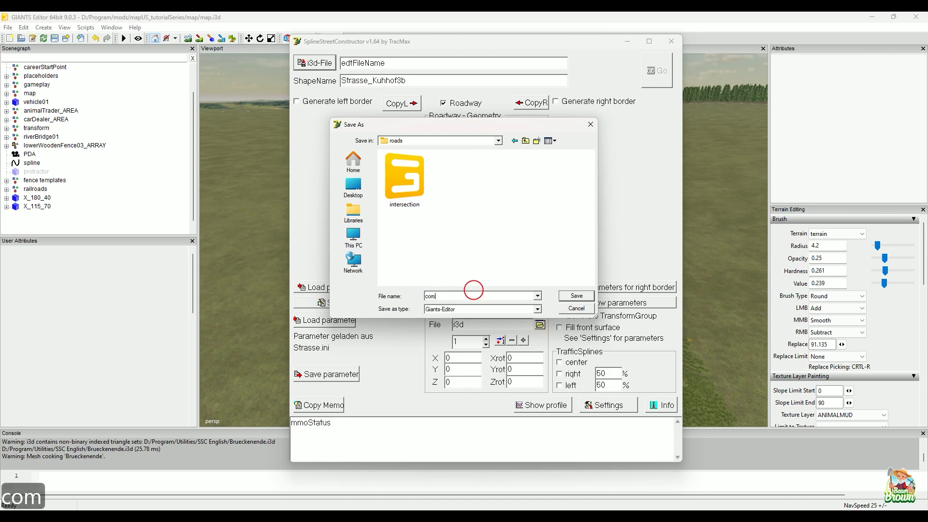
{"action": "type", "text": "plete"}
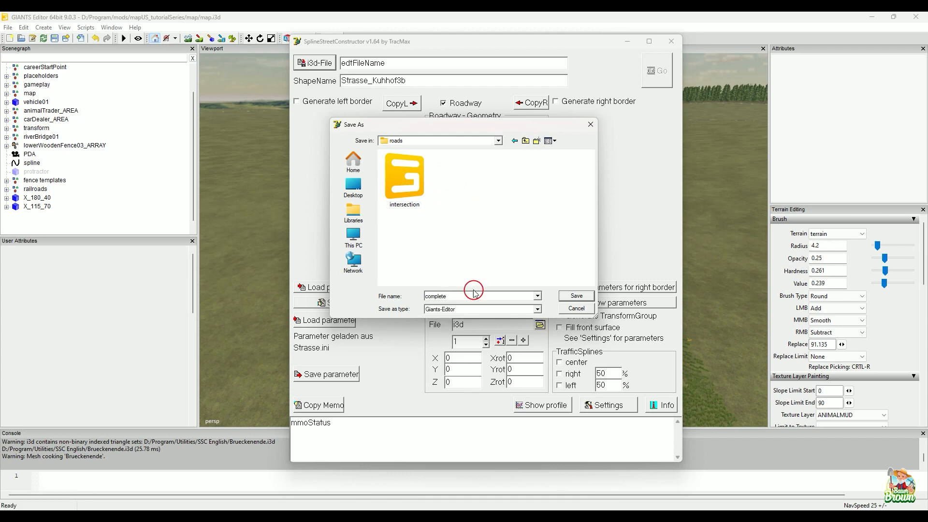
{"action": "type", "text": "Road"}
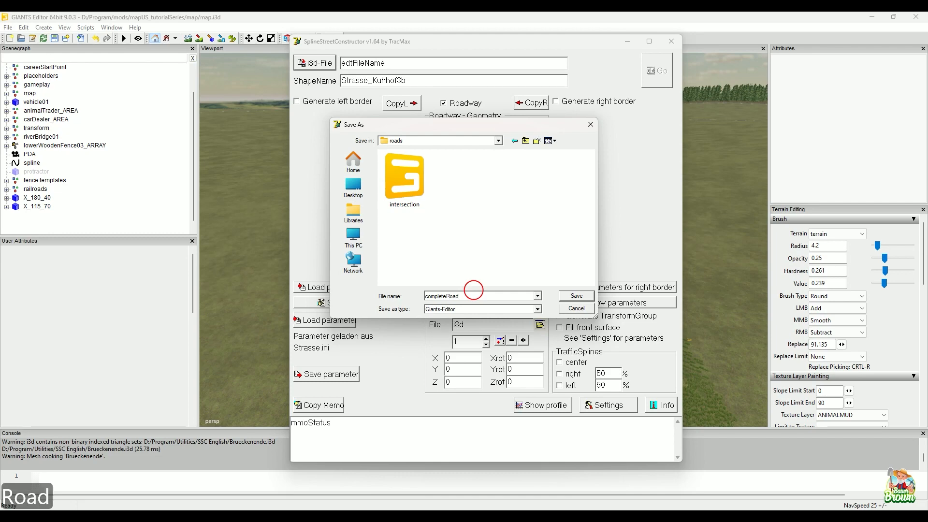
{"action": "left_click", "coordinate": [580, 296]}
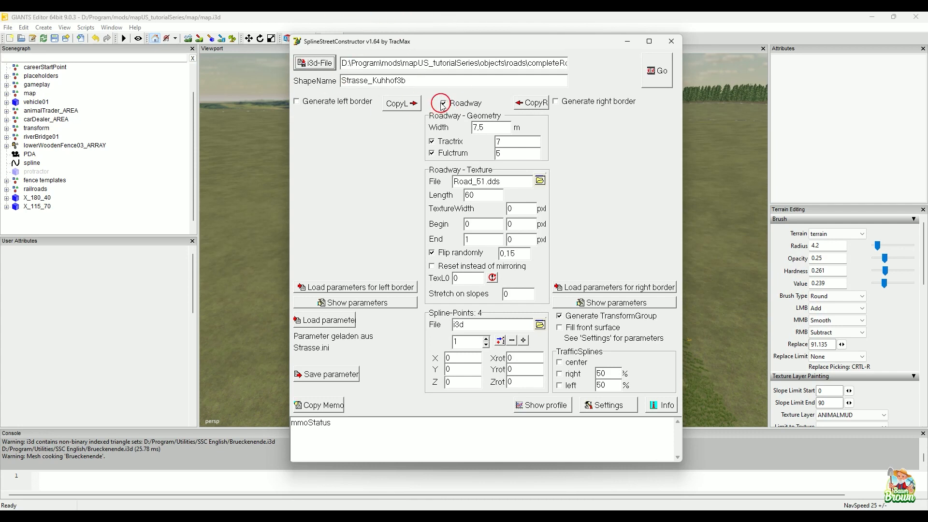
Set the shape name to RD1 and enable generation of both the left and right borders
{"action": "left_click_drag", "start_coordinate": [420, 81], "coordinate": [340, 80]}
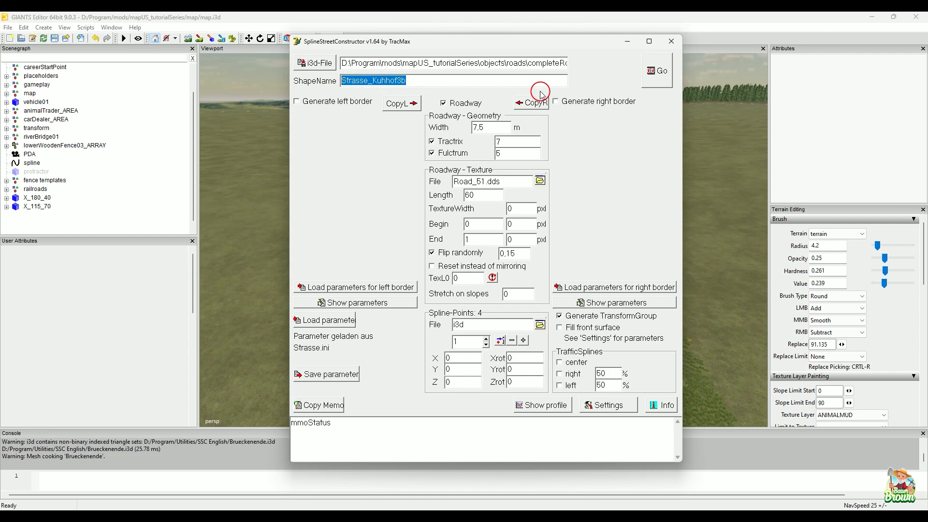
{"action": "type", "text": "RD1"}
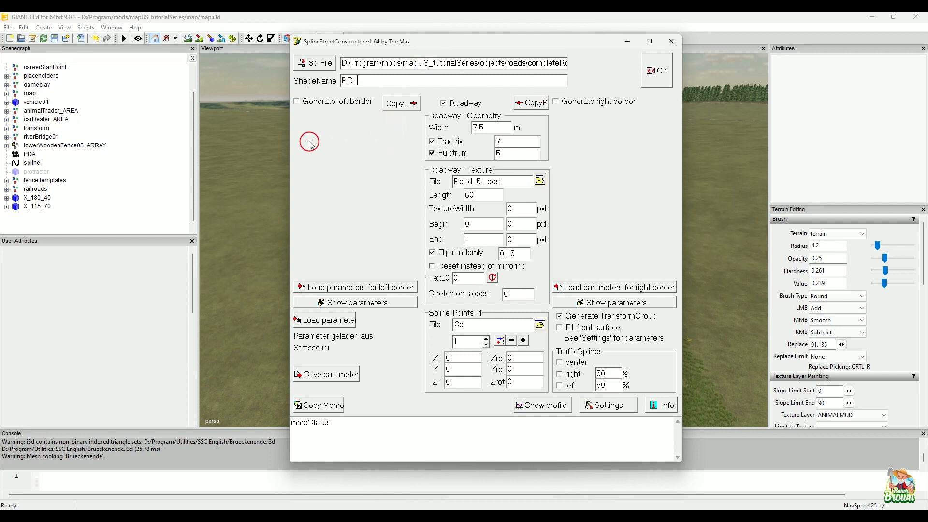
{"action": "left_click", "coordinate": [321, 104]}
{"action": "left_click", "coordinate": [602, 102]}
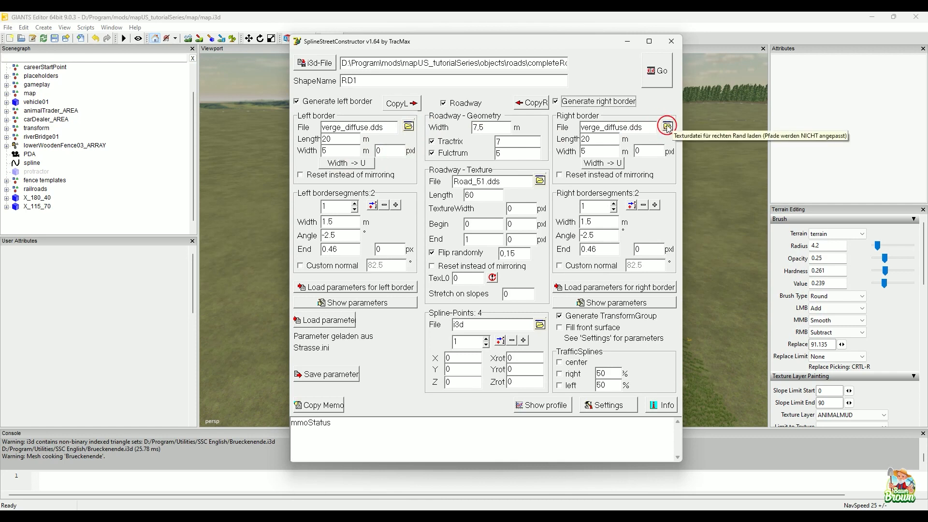
Load verge.dds as the left border texture and copy the left border parameters to the right border
{"action": "left_click", "coordinate": [409, 126]}
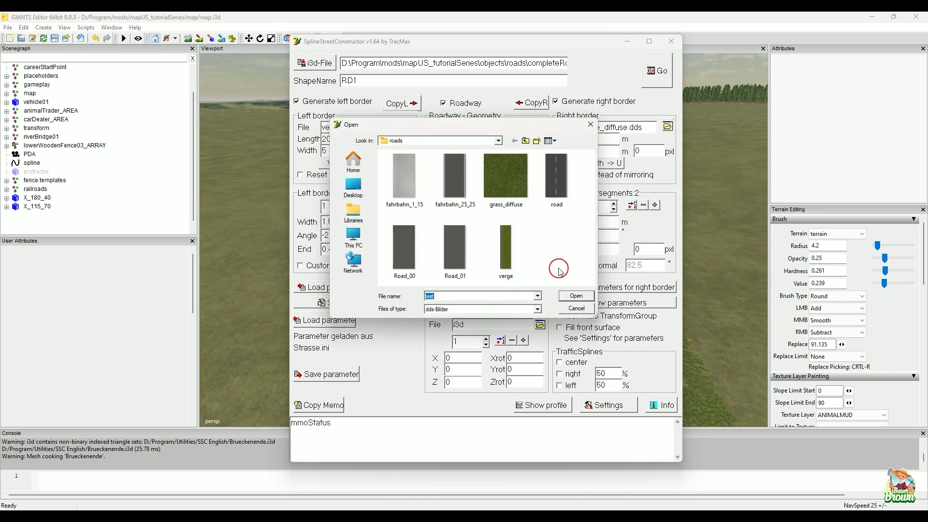
{"action": "left_click", "coordinate": [527, 263]}
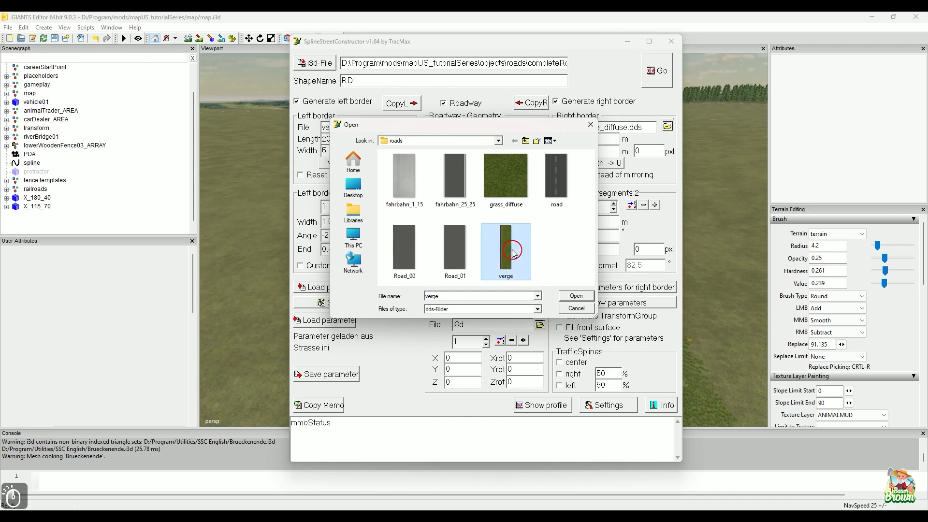
{"action": "left_click", "coordinate": [564, 297]}
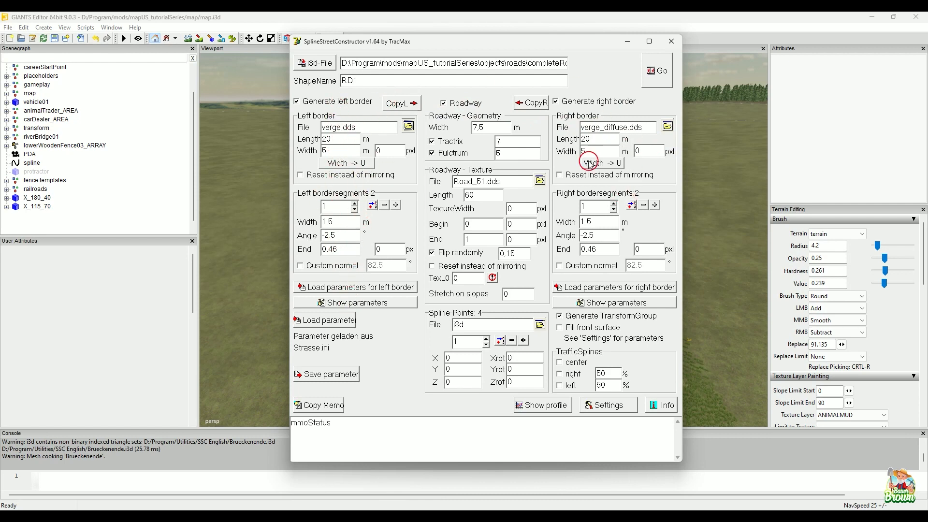
{"action": "left_click", "coordinate": [402, 103]}
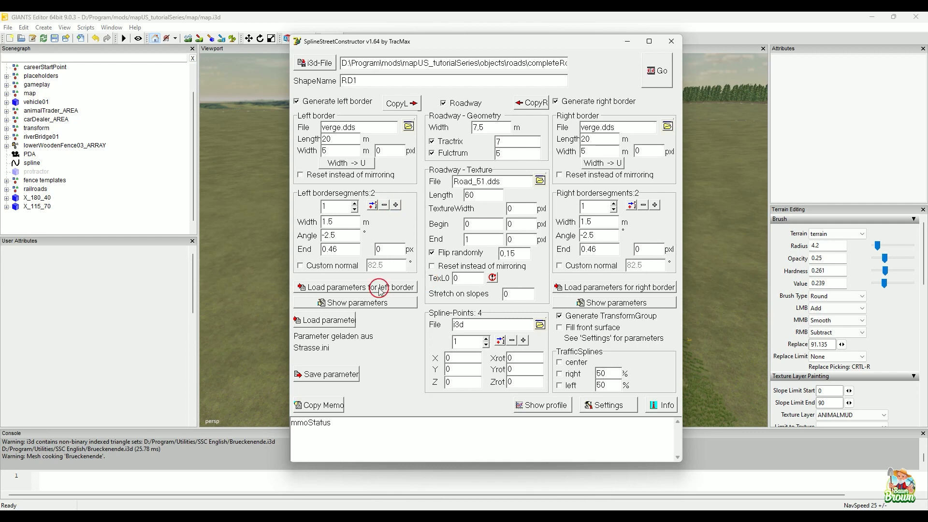
Check the border settings in CrossingConstructor and read the manual's border texture width parameters before returning to SplineStreetConstructor
{"action": "left_click", "coordinate": [615, 519]}
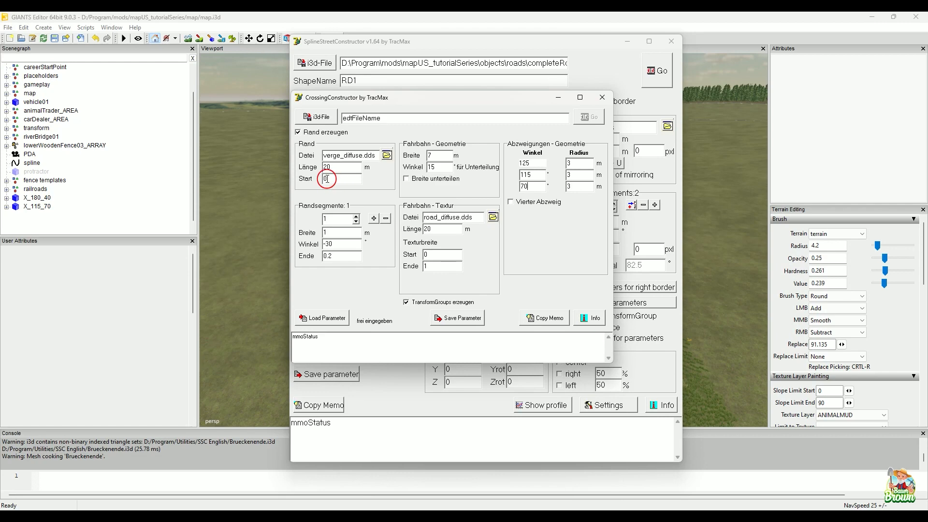
{"action": "left_click", "coordinate": [559, 99]}
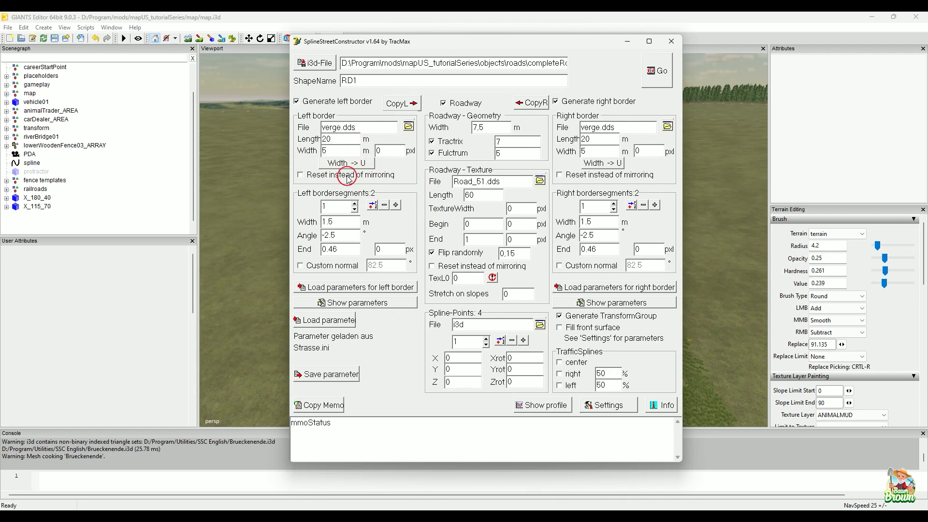
{"action": "left_click", "coordinate": [484, 515]}
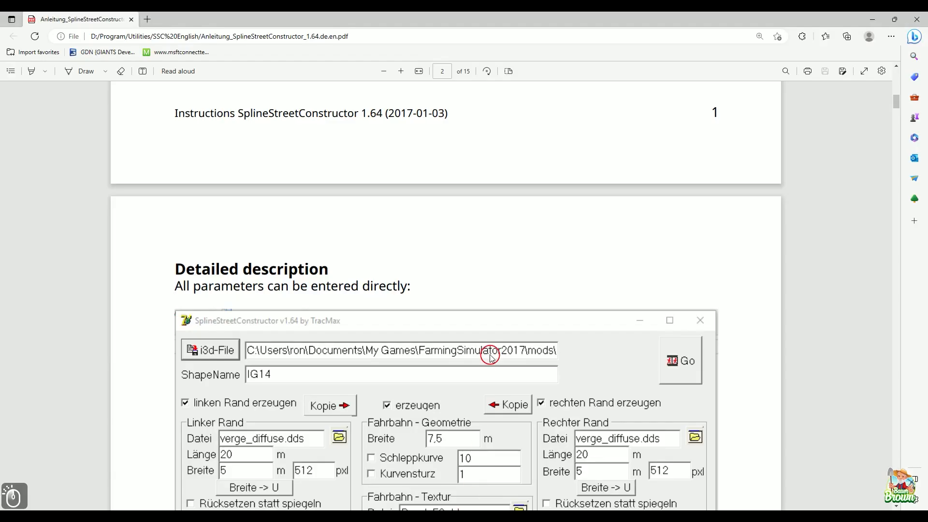
{"action": "scroll", "coordinate": [503, 356], "scroll_direction": "down", "scroll_amount": 17}
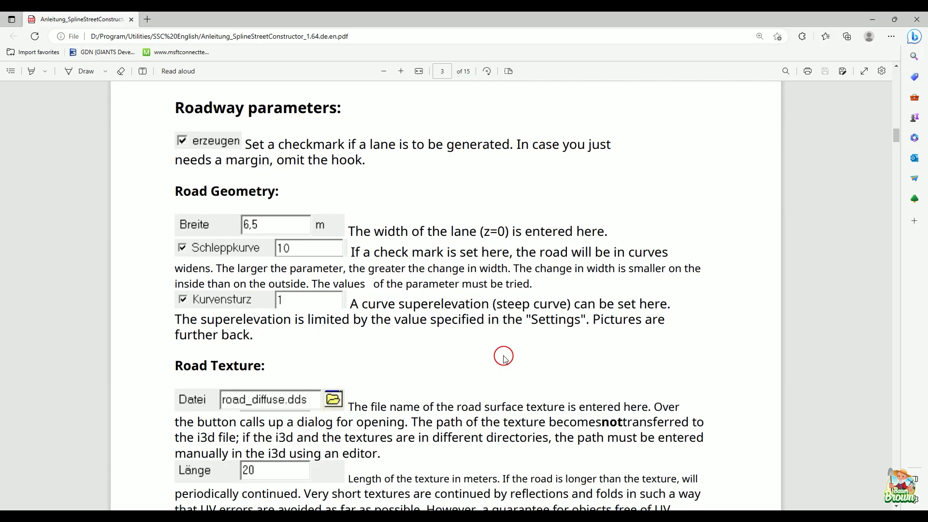
{"action": "scroll", "coordinate": [504, 358], "scroll_direction": "down", "scroll_amount": 14}
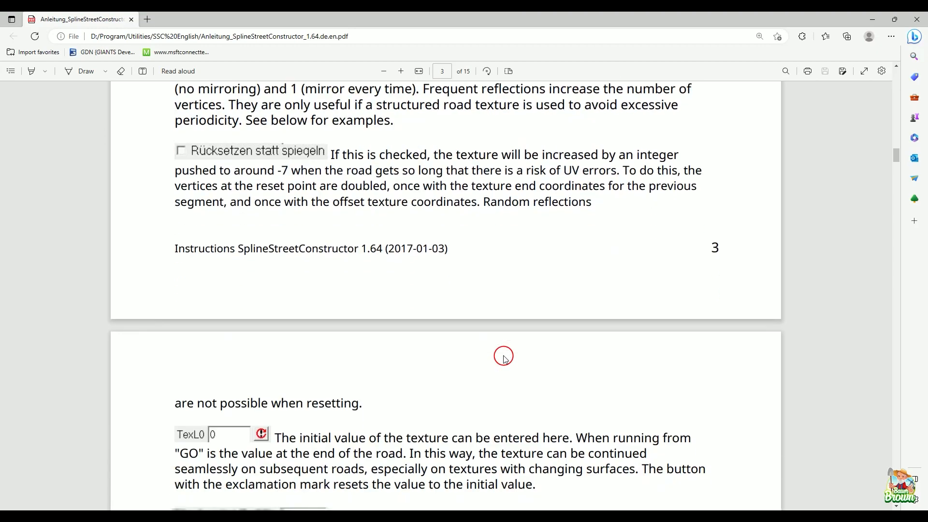
{"action": "scroll", "coordinate": [504, 358], "scroll_direction": "down", "scroll_amount": 15}
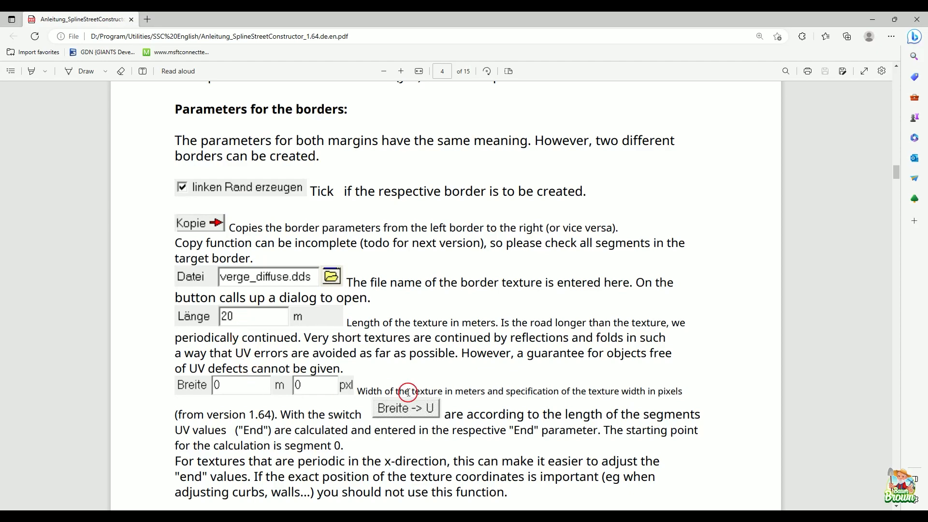
{"action": "scroll", "coordinate": [513, 376], "scroll_direction": "down", "scroll_amount": 3}
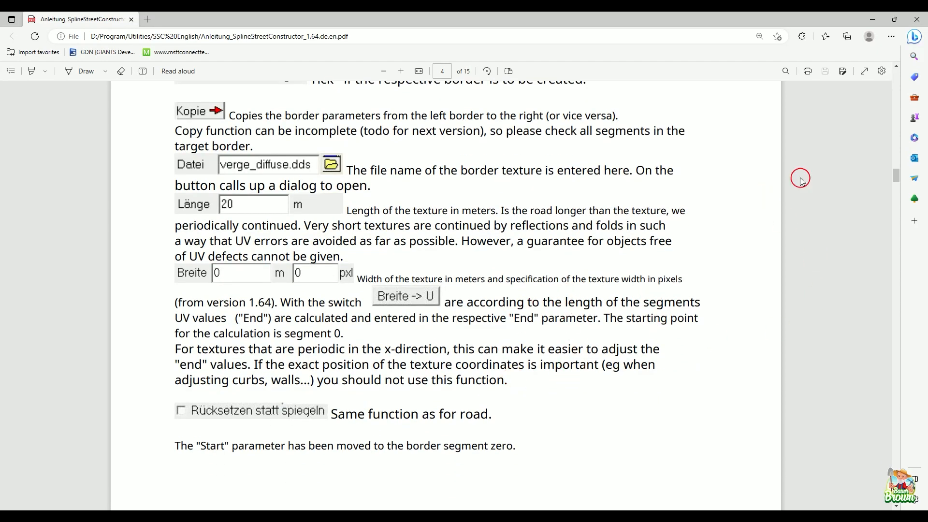
{"action": "left_click", "coordinate": [873, 20]}
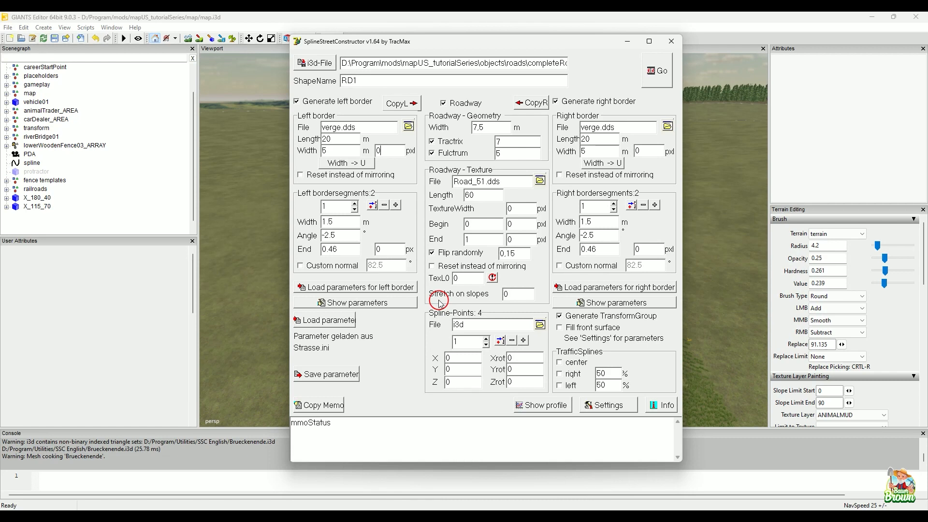
Try a left border texture width of 512 px and clear the value again
{"action": "key", "text": "BackSpace"}
{"action": "type", "text": "512"}
{"action": "key", "text": "BackSpace"}
{"action": "key", "text": "BackSpace"}
{"action": "key", "text": "BackSpace"}
Try to show the road profile and set the left border's texture width back to 0 px
{"action": "left_click", "coordinate": [534, 407]}
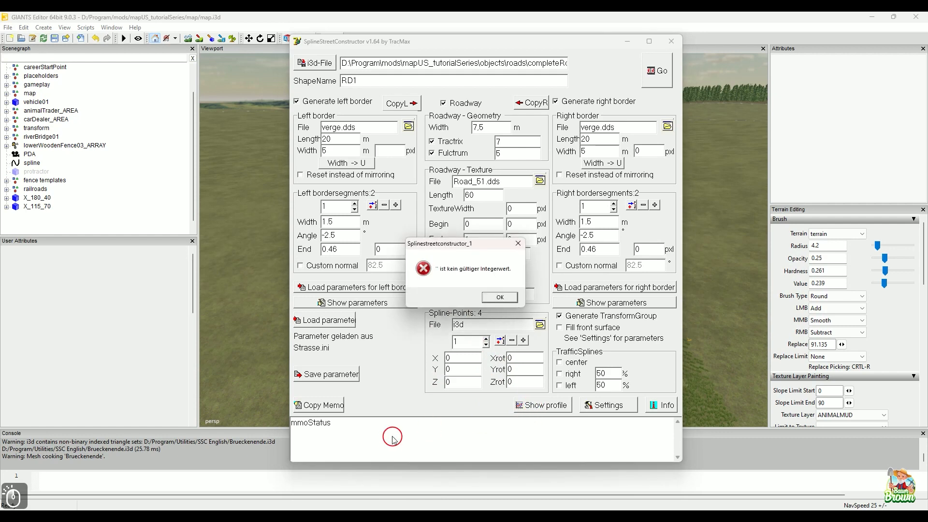
{"action": "left_click", "coordinate": [485, 300]}
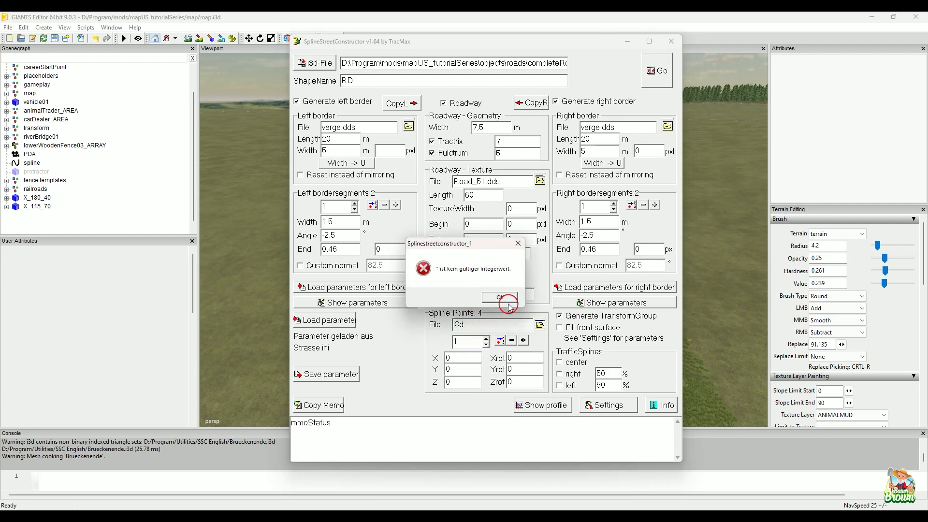
{"action": "left_click", "coordinate": [507, 299]}
{"action": "left_click", "coordinate": [393, 151]}
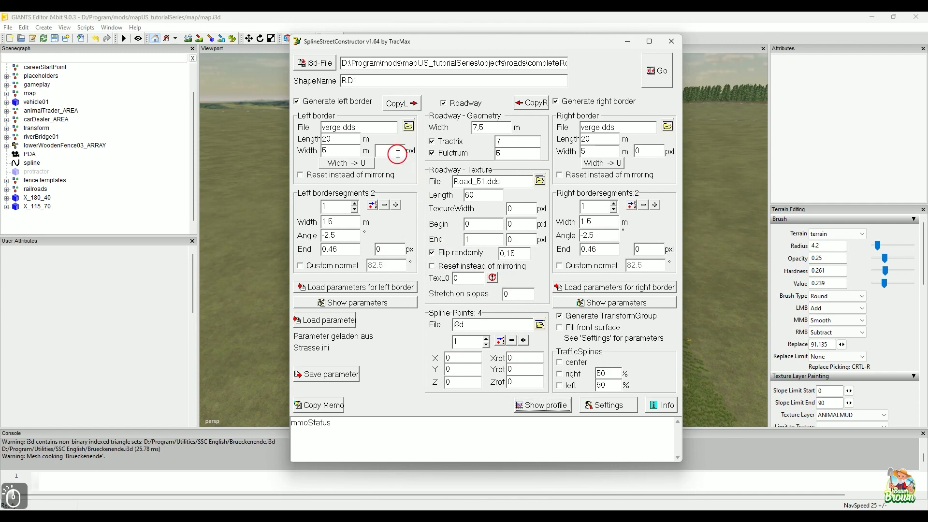
{"action": "type", "text": "0"}
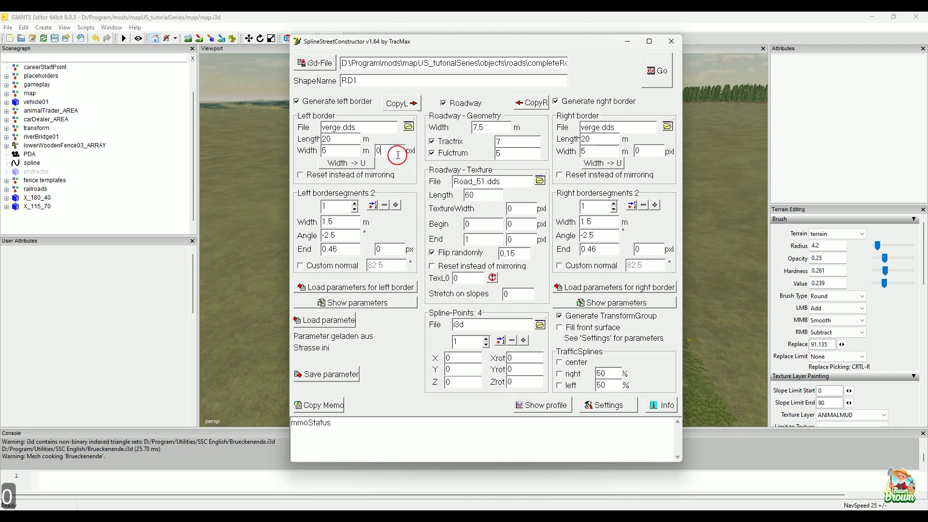
Show the road's cross-section profile and examine the second left border segment
{"action": "left_click", "coordinate": [449, 357]}
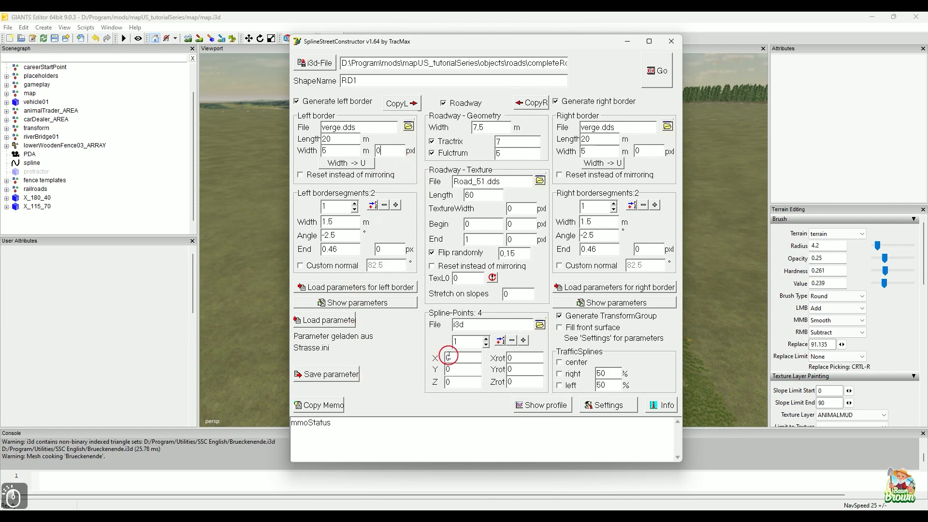
{"action": "left_click", "coordinate": [542, 405]}
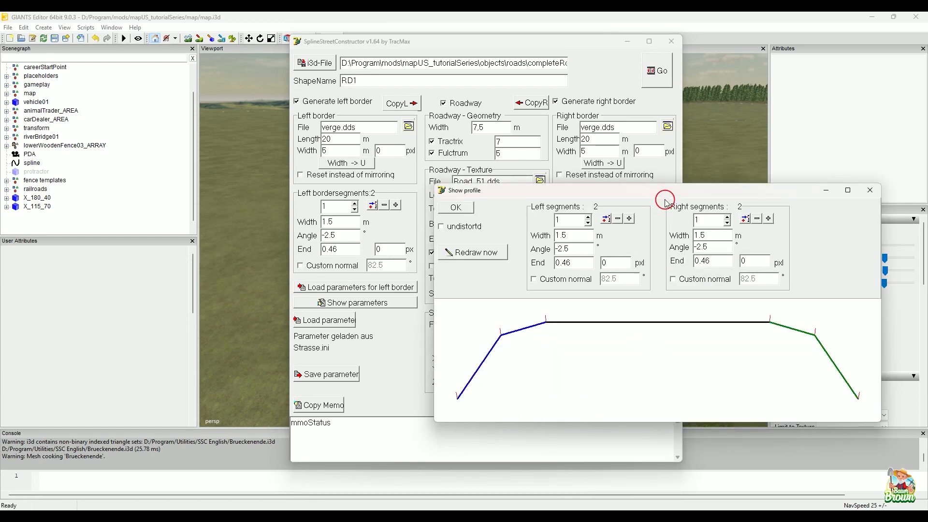
{"action": "left_click_drag", "start_coordinate": [667, 194], "coordinate": [539, 169]}
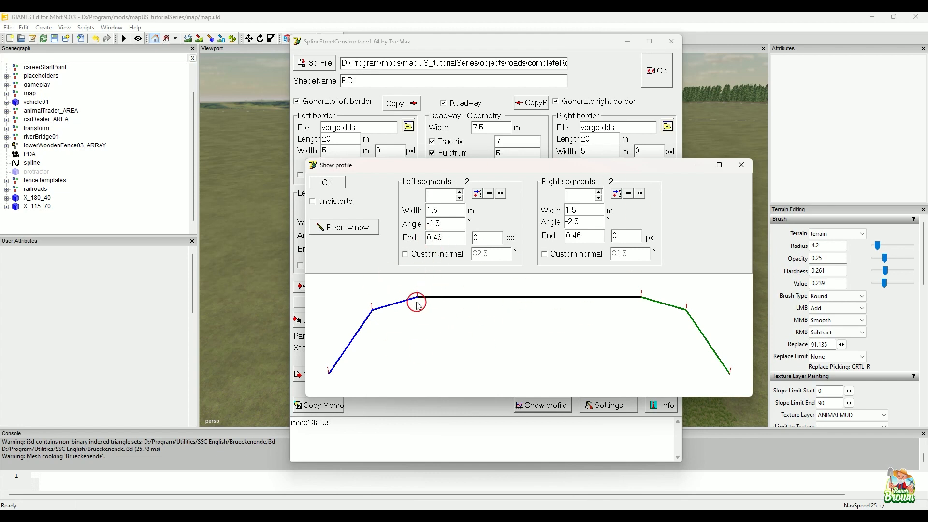
{"action": "left_click", "coordinate": [461, 191]}
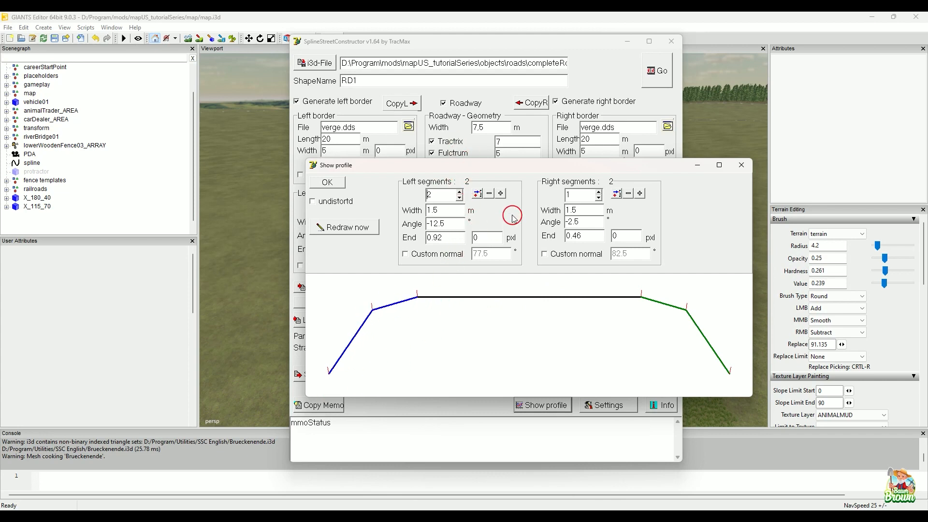
Add a third left border segment in the profile and set its width to 1.5 m
{"action": "left_click", "coordinate": [501, 193]}
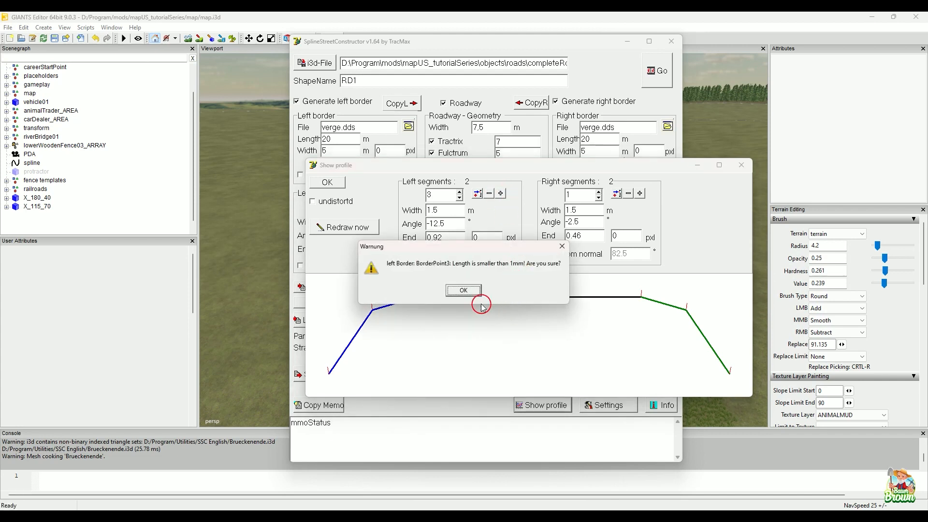
{"action": "left_click", "coordinate": [464, 292]}
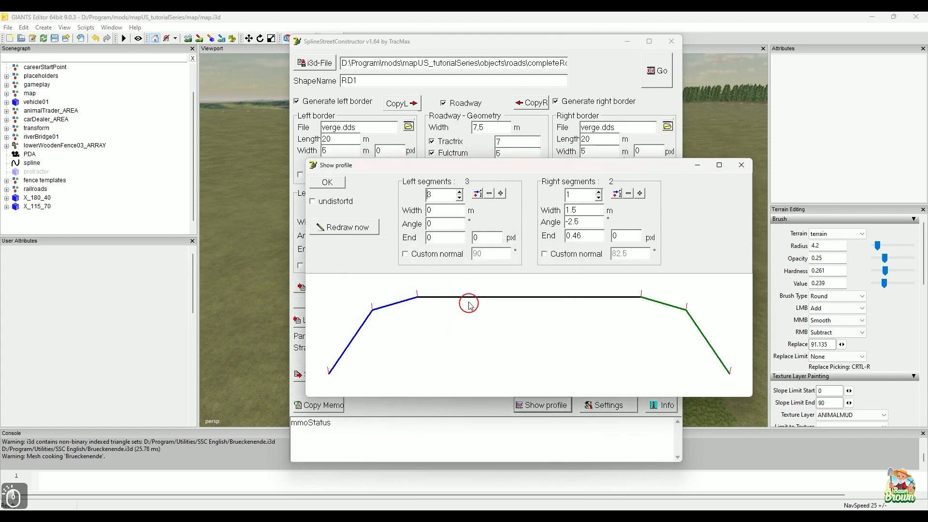
{"action": "double_click", "coordinate": [434, 210]}
{"action": "type", "text": "1"}
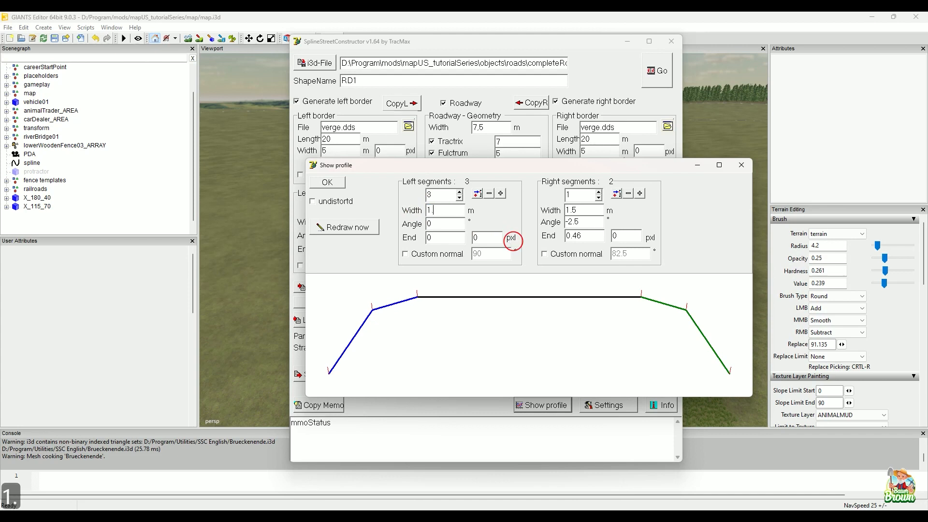
{"action": "type", "text": ".5"}
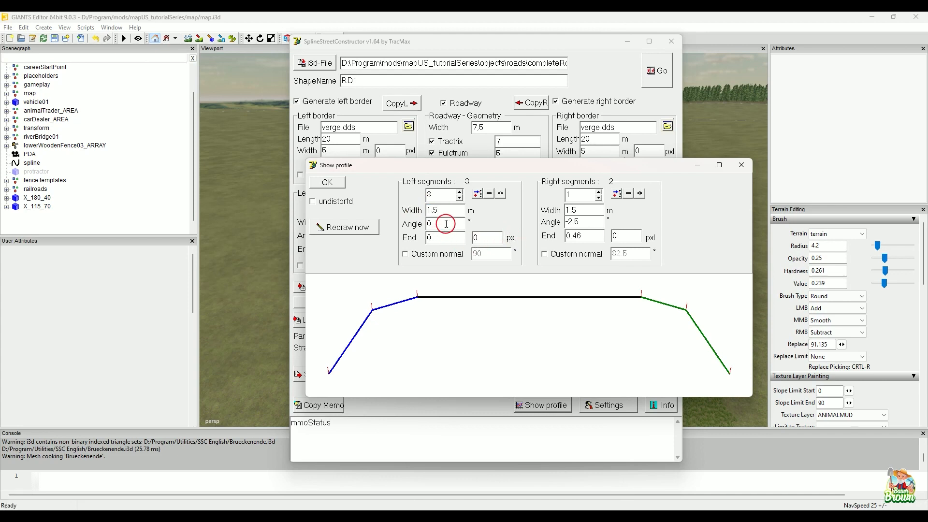
Set the third left segment's angle to 45° and its texture end to 0.5, and redraw the profile
{"action": "left_click_drag", "start_coordinate": [446, 224], "coordinate": [402, 223]}
{"action": "type", "text": ".45"}
{"action": "key", "text": "Left"}
{"action": "key", "text": "Left"}
{"action": "key", "text": "BackSpace"}
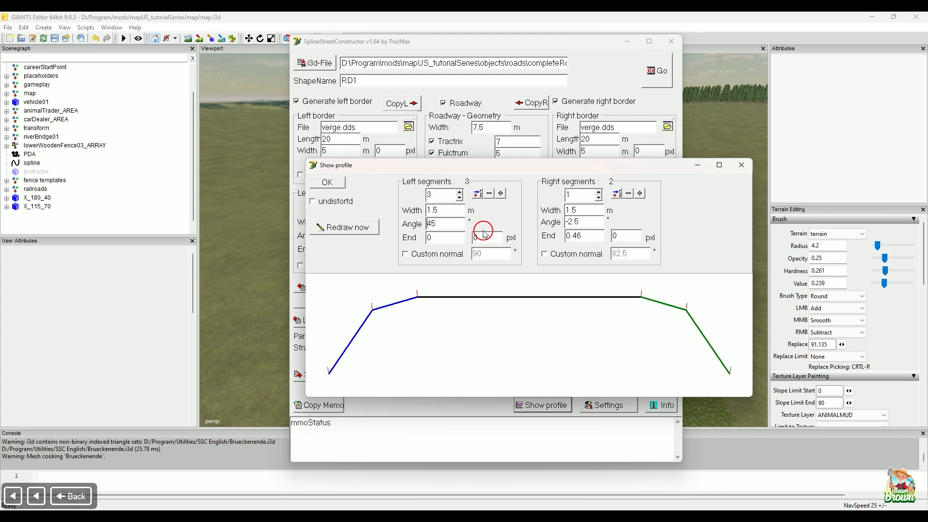
{"action": "double_click", "coordinate": [447, 236]}
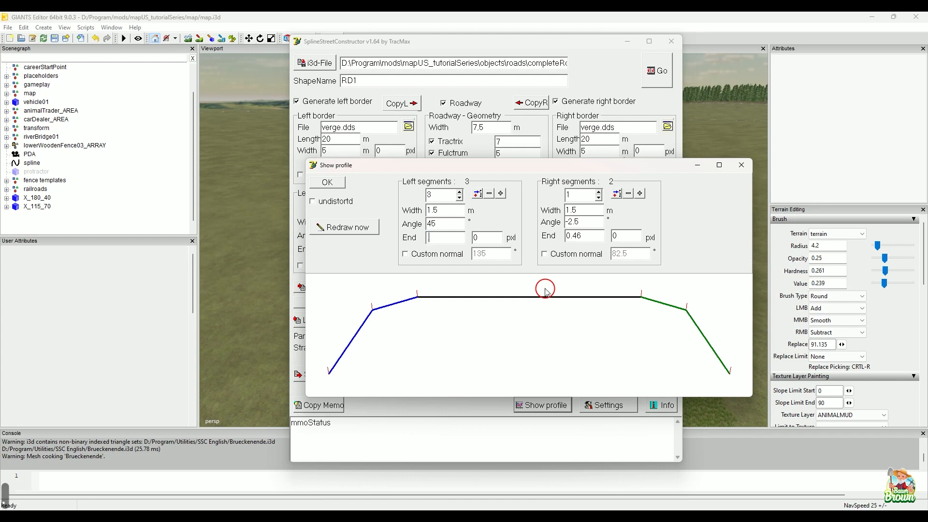
{"action": "type", "text": ".55"}
{"action": "key", "text": "BackSpace"}
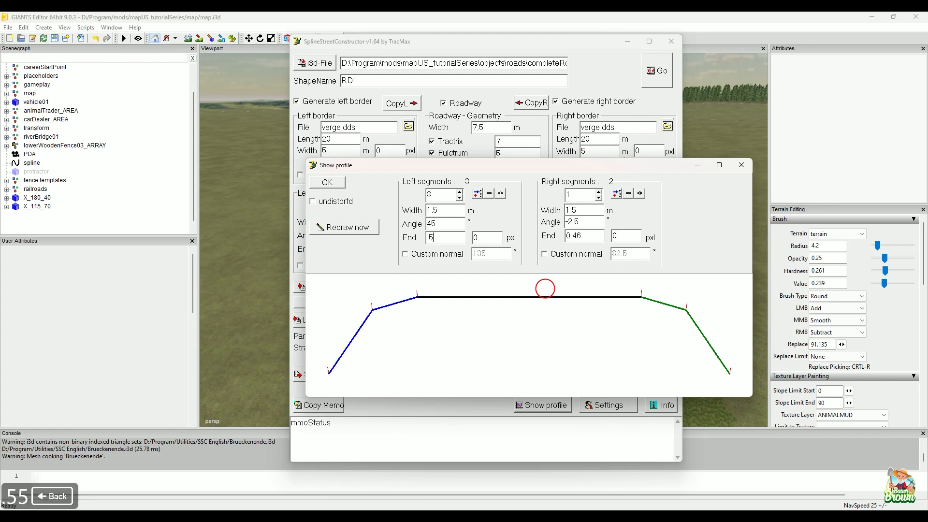
{"action": "left_click", "coordinate": [373, 228]}
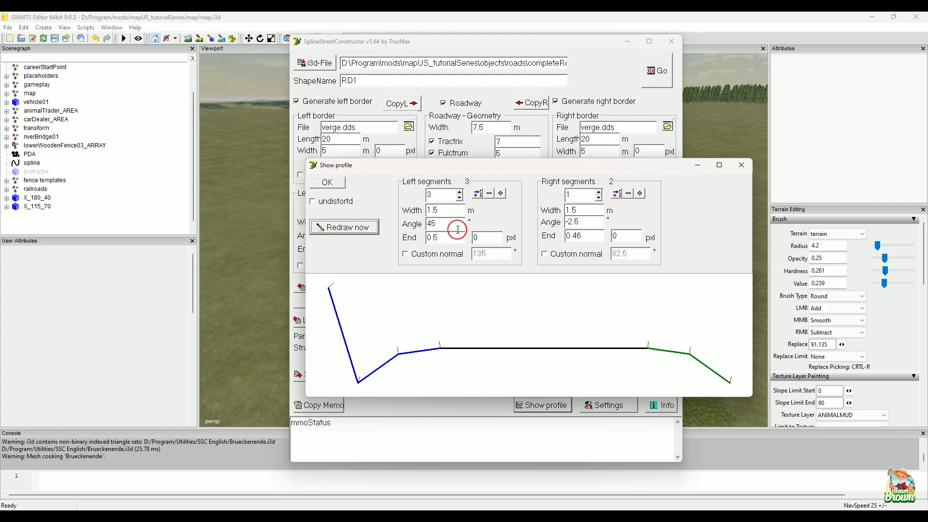
Try angles of 90° and -90° on the third left segment, redrawing the profile for each
{"action": "left_click_drag", "start_coordinate": [449, 224], "coordinate": [421, 223]}
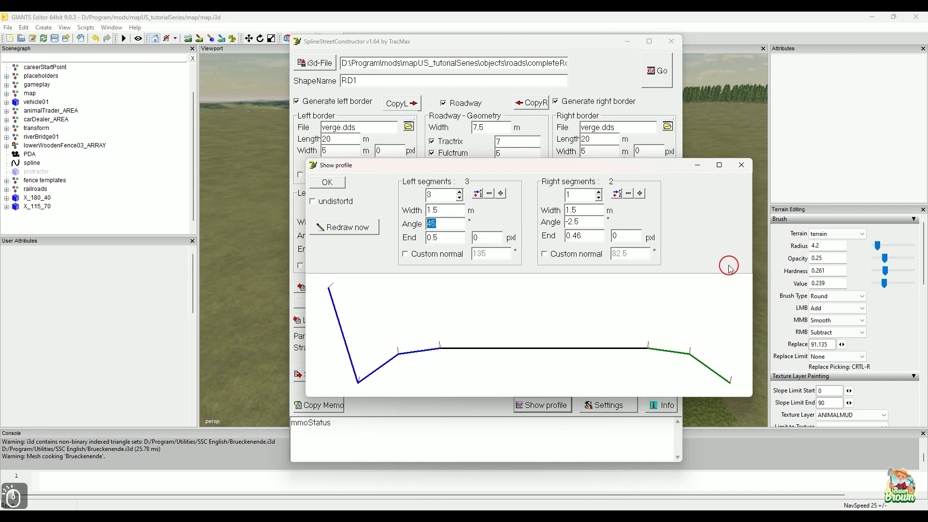
{"action": "type", "text": "90"}
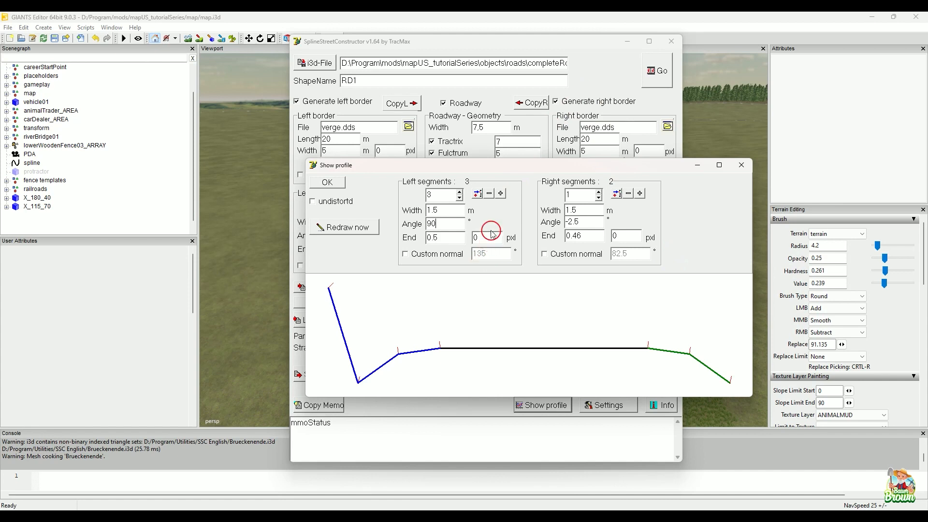
{"action": "left_click", "coordinate": [351, 227]}
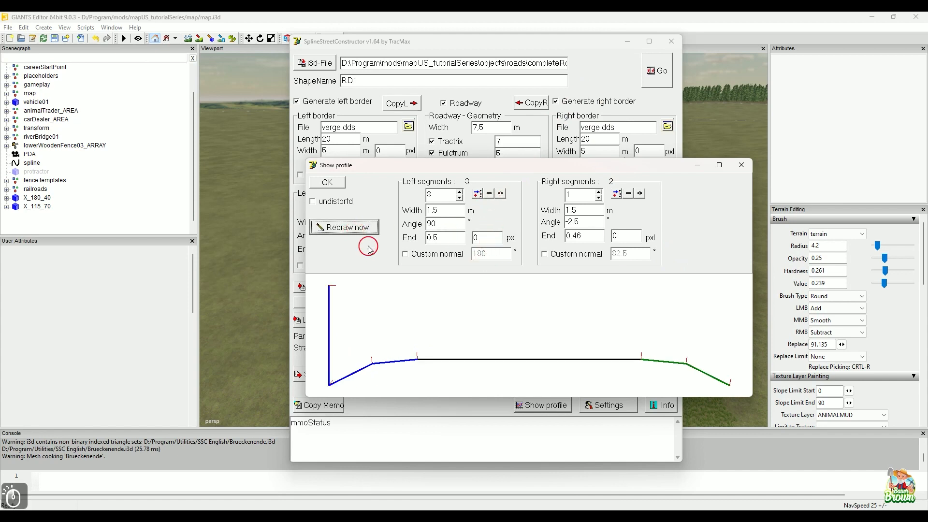
{"action": "double_click", "coordinate": [438, 223]}
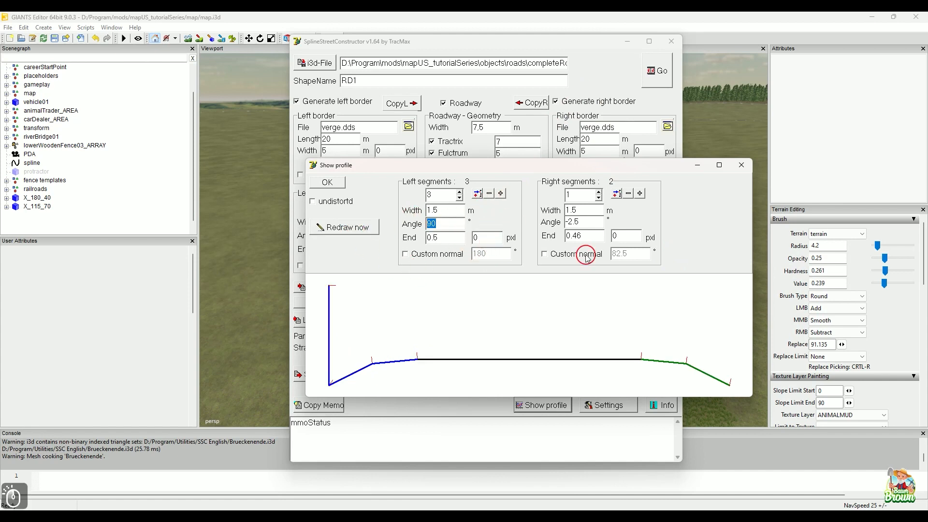
{"action": "type", "text": "-90"}
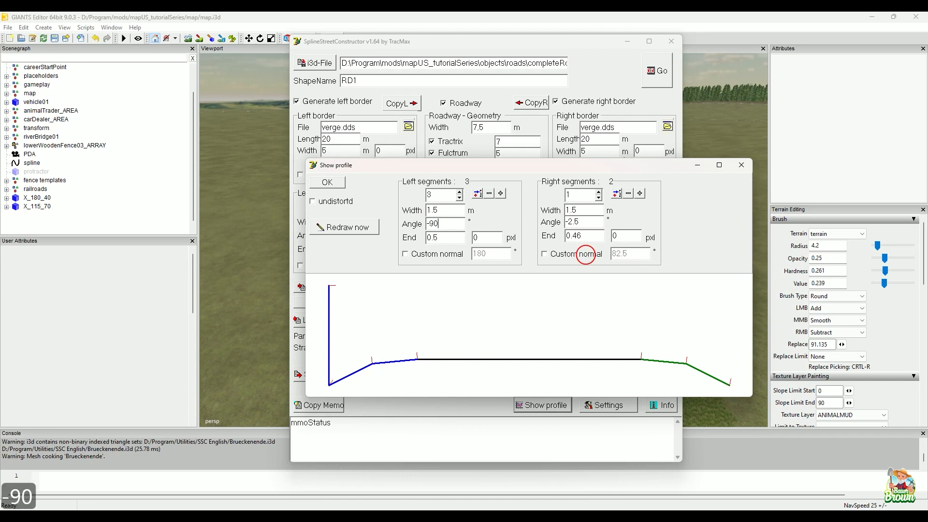
{"action": "left_click", "coordinate": [349, 236]}
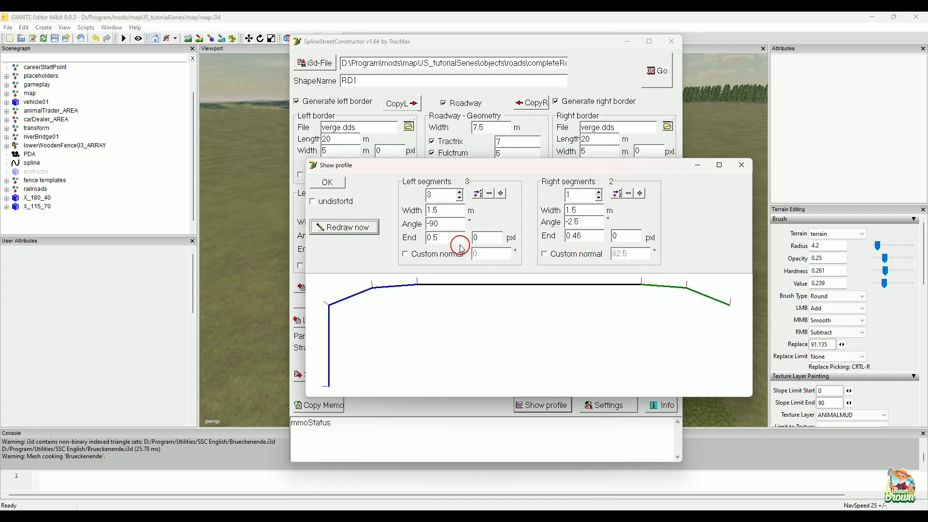
Set the third left segment's angle to -45°, redraw the profile and close it
{"action": "left_click", "coordinate": [446, 225]}
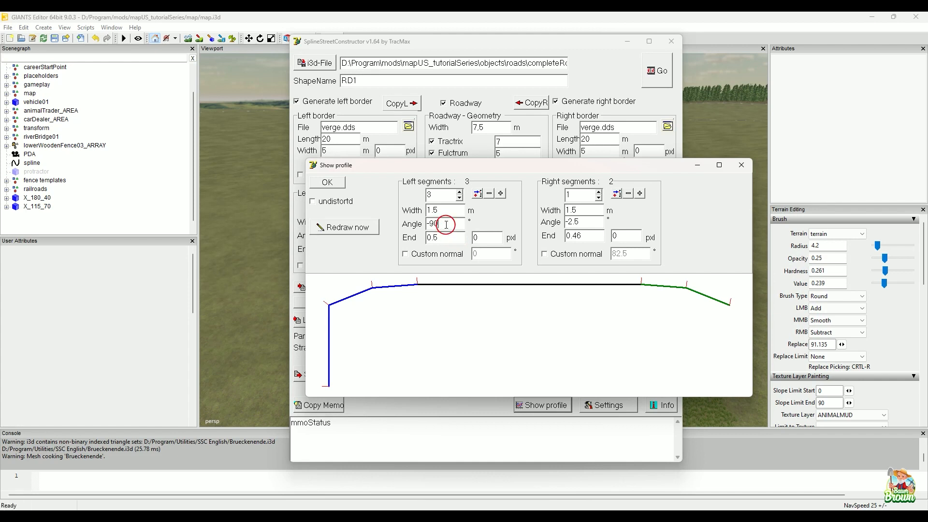
{"action": "key", "text": "BackSpace"}
{"action": "key", "text": "BackSpace"}
{"action": "type", "text": "45"}
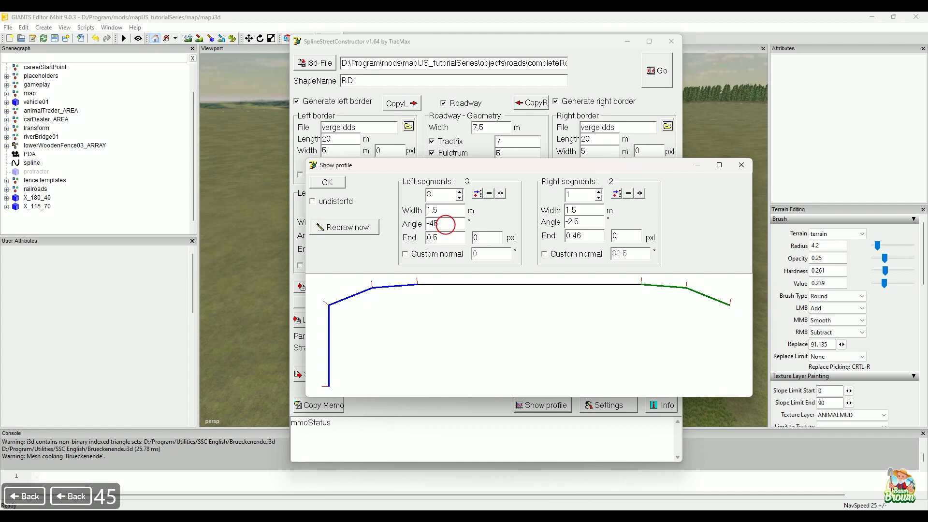
{"action": "left_click", "coordinate": [344, 227]}
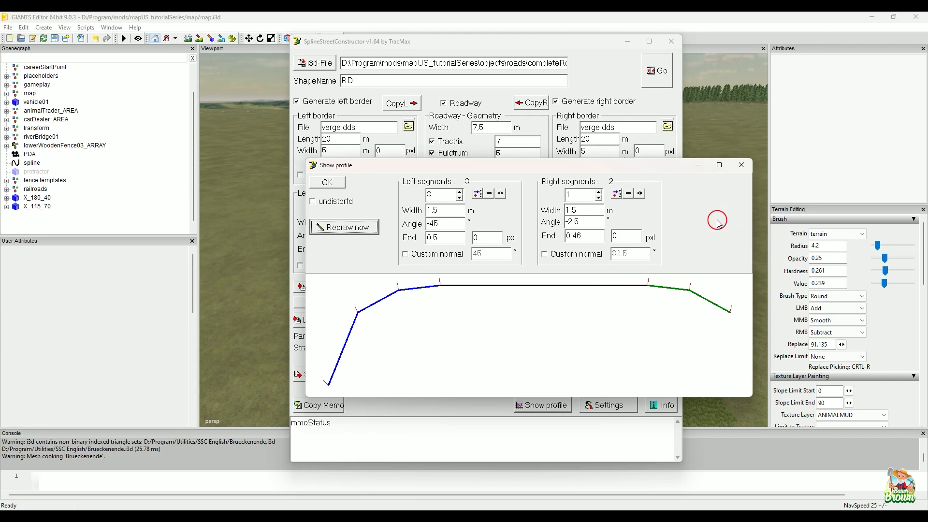
{"action": "left_click", "coordinate": [740, 166]}
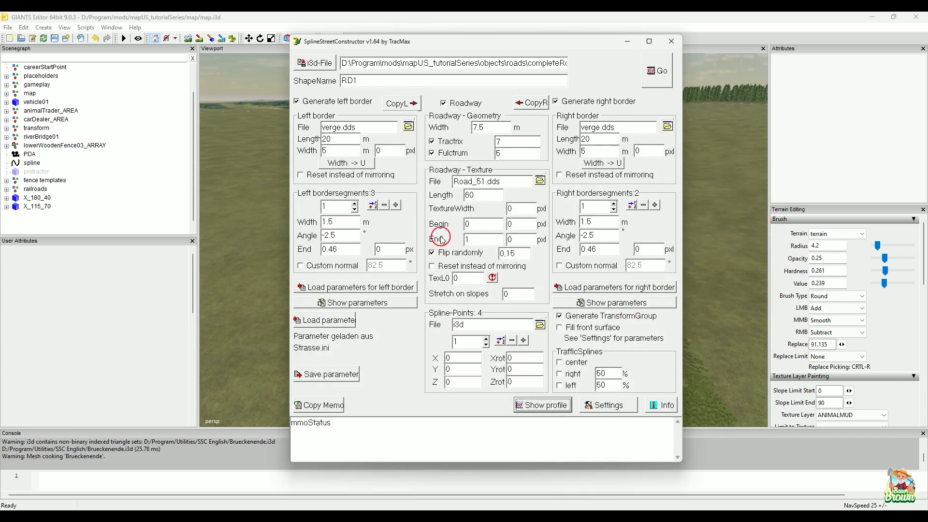
Remove the third left border segment and step through the two remaining segments
{"action": "left_click", "coordinate": [356, 205]}
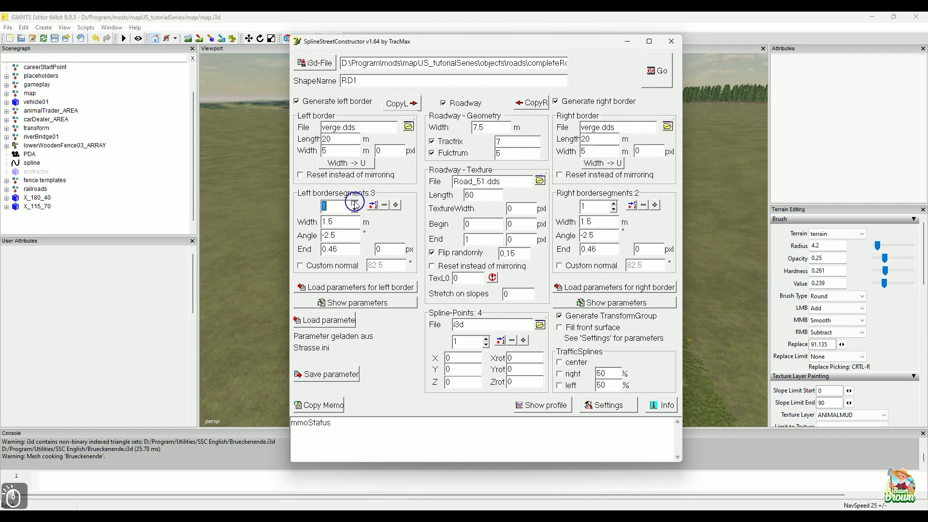
{"action": "left_click", "coordinate": [385, 205]}
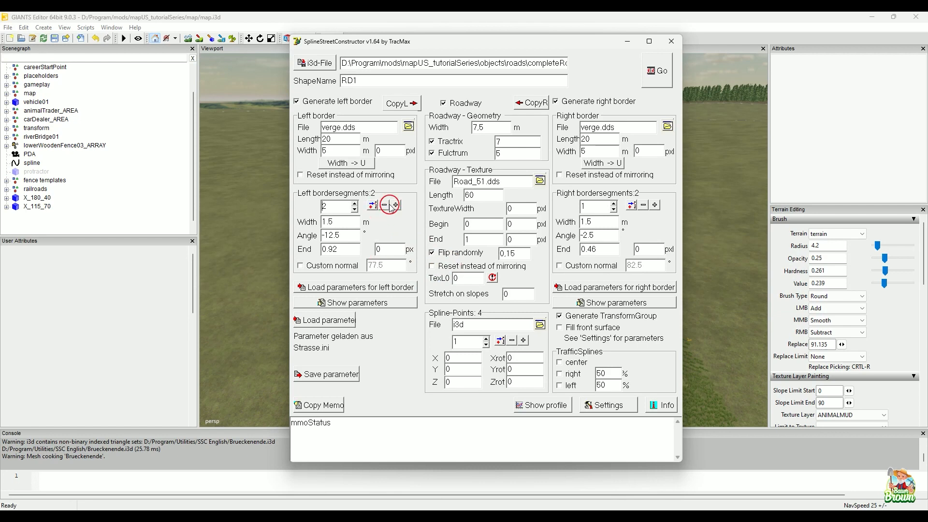
{"action": "left_click", "coordinate": [356, 210]}
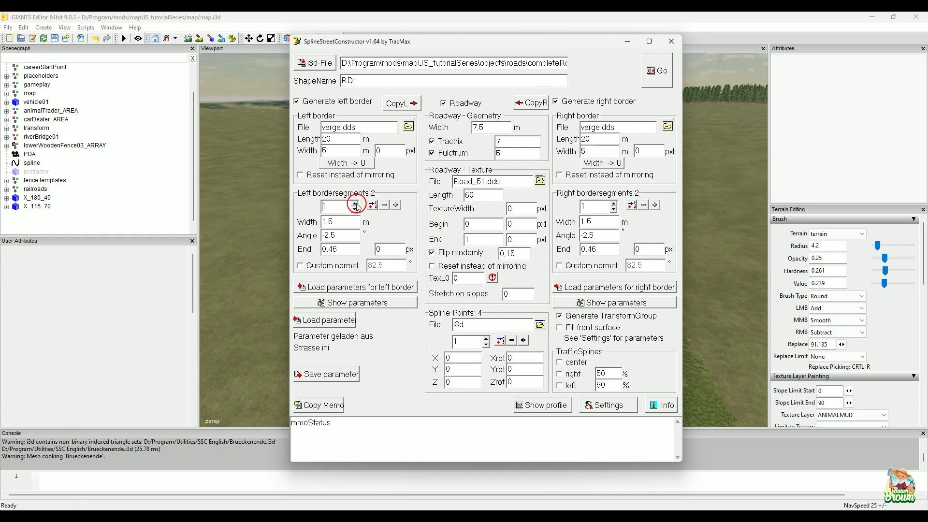
{"action": "left_click", "coordinate": [356, 203]}
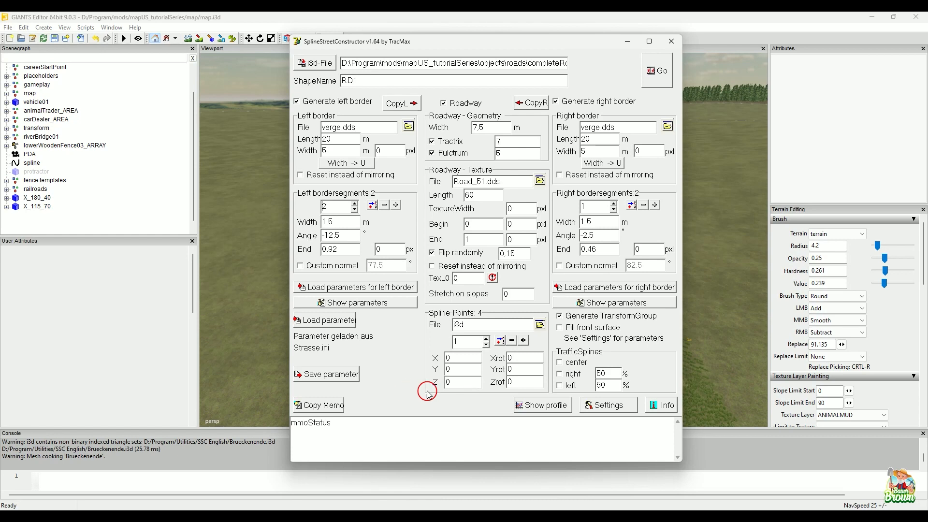
Review the road profile and the left border's point parameters, closing each view again
{"action": "left_click", "coordinate": [546, 406]}
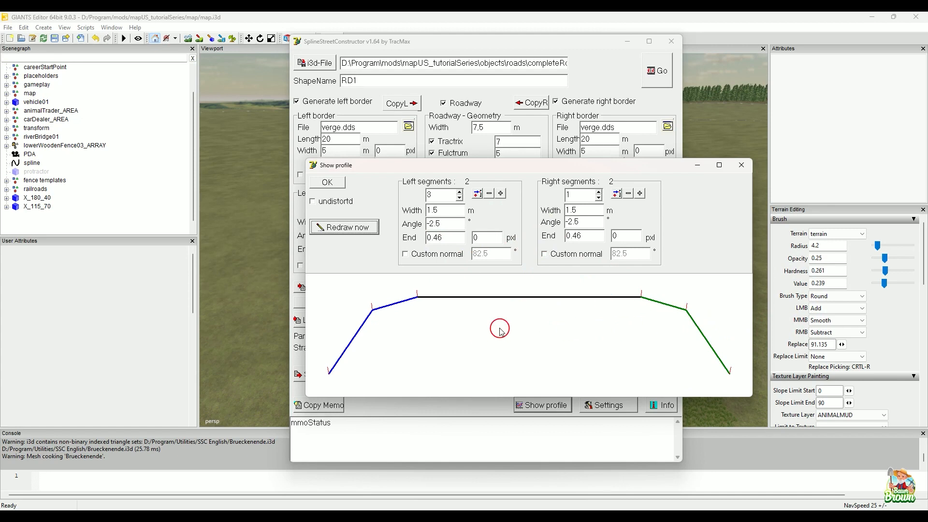
{"action": "left_click", "coordinate": [743, 168]}
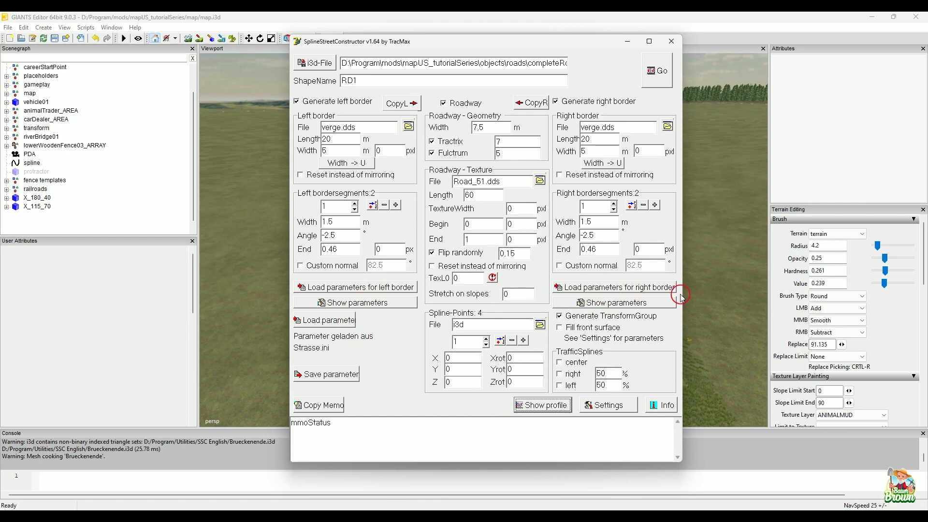
{"action": "left_click", "coordinate": [391, 305]}
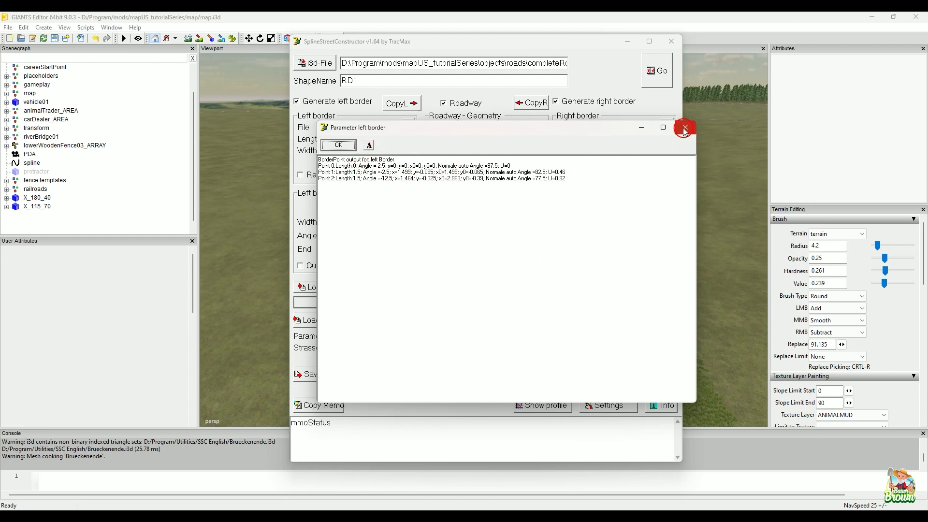
{"action": "left_click_drag", "start_coordinate": [446, 192], "coordinate": [333, 160]}
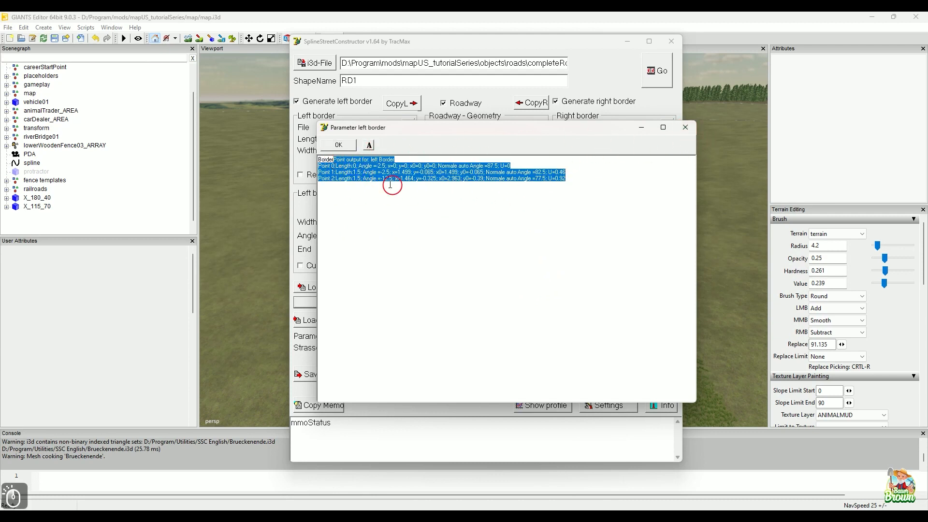
{"action": "left_click_drag", "start_coordinate": [572, 180], "coordinate": [333, 166]}
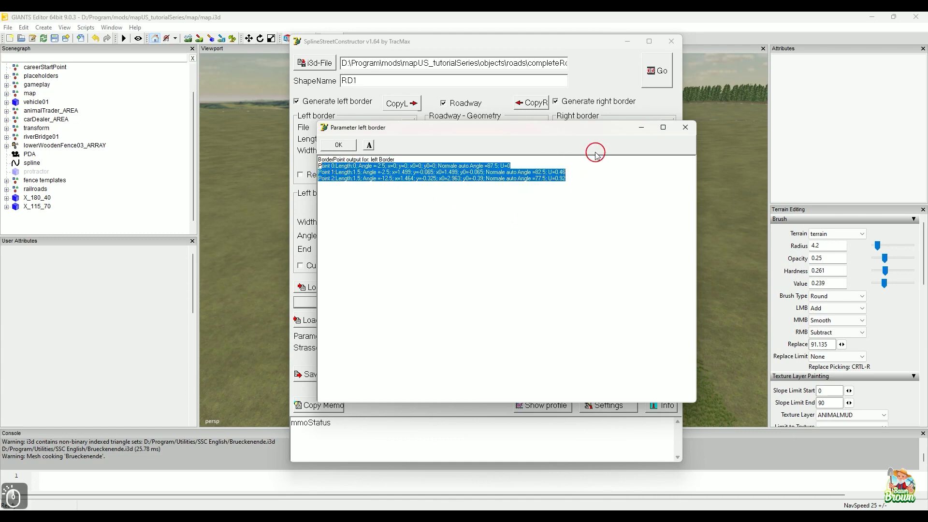
{"action": "left_click", "coordinate": [683, 127]}
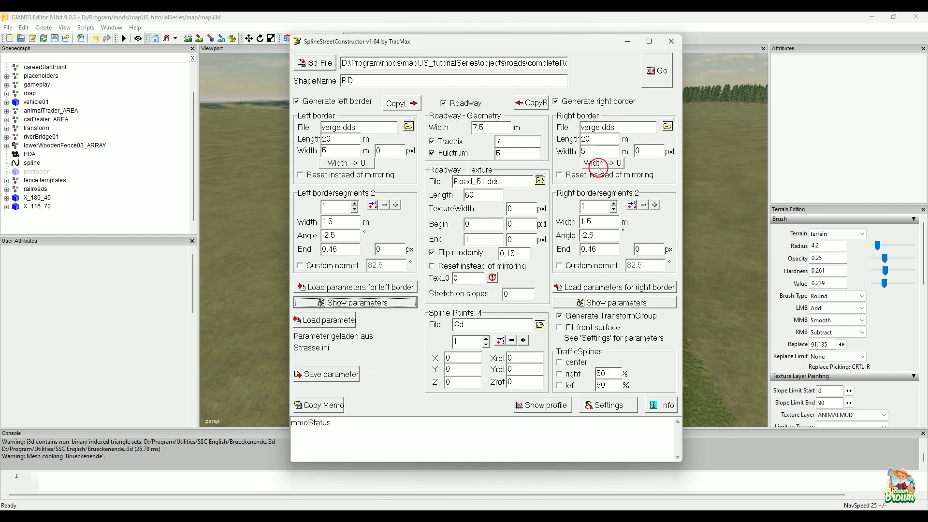
Open and cancel saving the road parameters in the roads folder, and toggle roadway generation off and on
{"action": "left_click", "coordinate": [352, 378]}
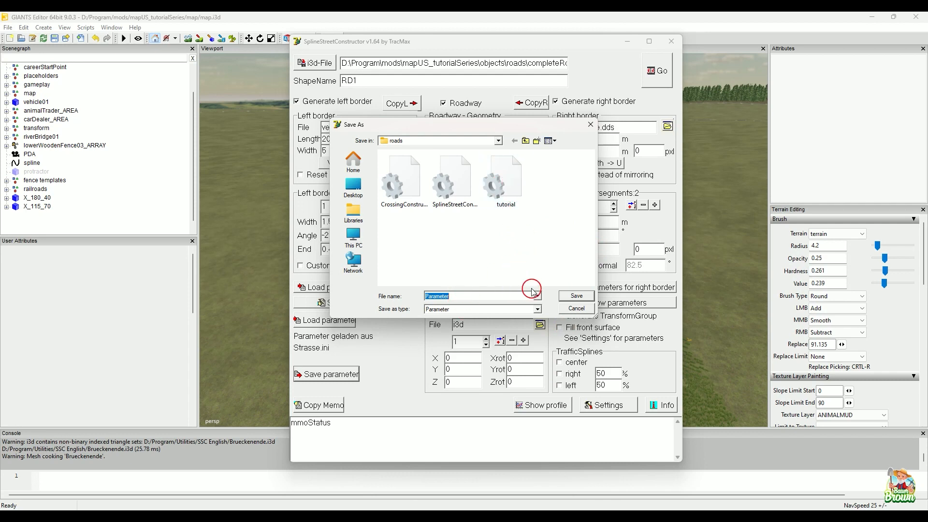
{"action": "left_click", "coordinate": [586, 310]}
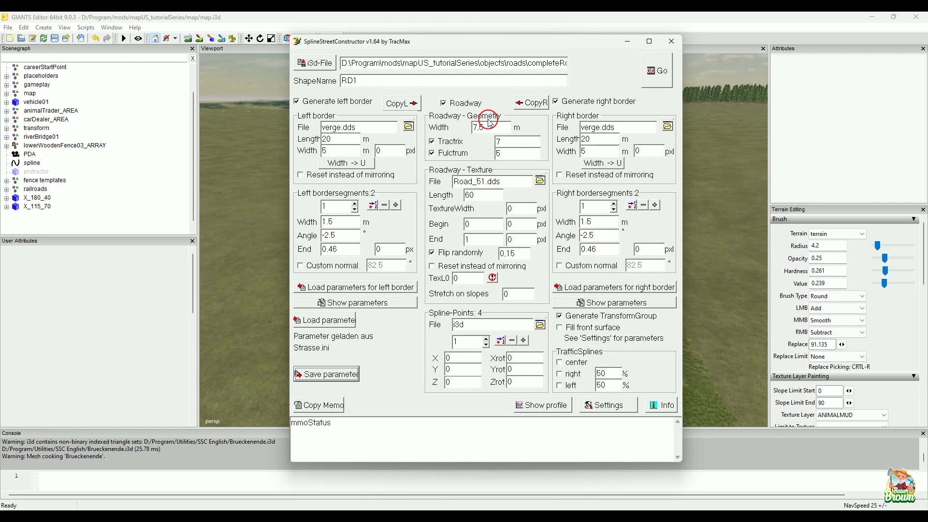
{"action": "left_click", "coordinate": [466, 104]}
{"action": "left_click", "coordinate": [465, 104]}
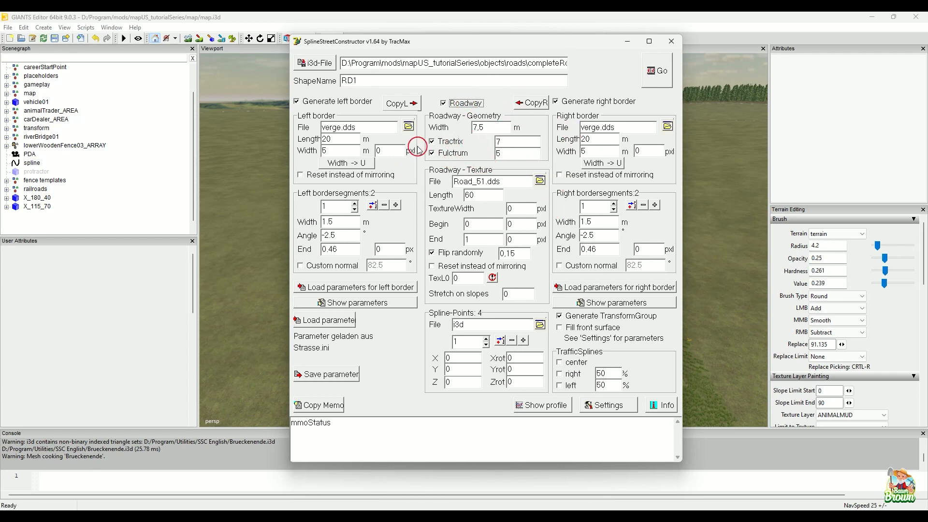
Turn off the Tractrix and Fulctrum options in the roadway geometry
{"action": "left_click", "coordinate": [442, 142]}
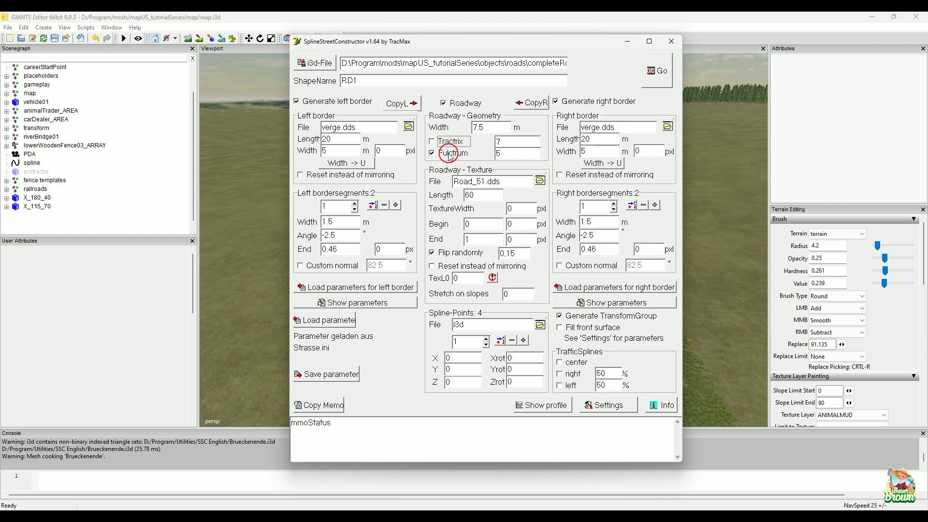
{"action": "left_click", "coordinate": [454, 152]}
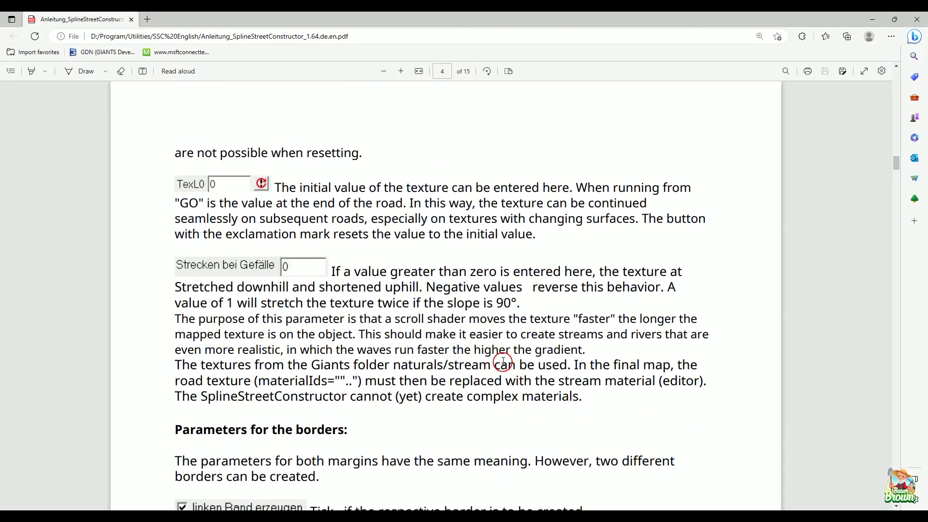
Switch to the SplineStreetConstructor manual and skim its overview and its roadway, texture and border parameter sections
{"action": "scroll", "coordinate": [503, 361], "scroll_direction": "up", "scroll_amount": 15}
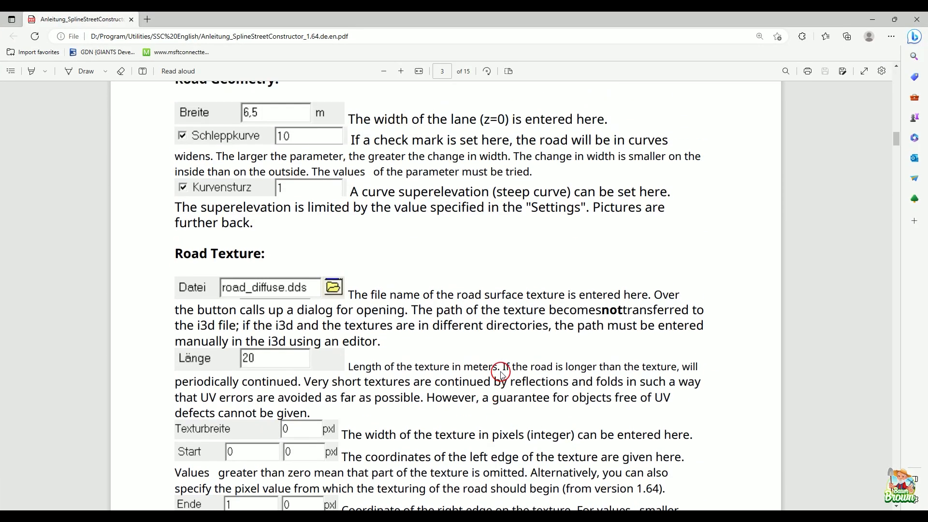
{"action": "scroll", "coordinate": [501, 374], "scroll_direction": "up", "scroll_amount": 5}
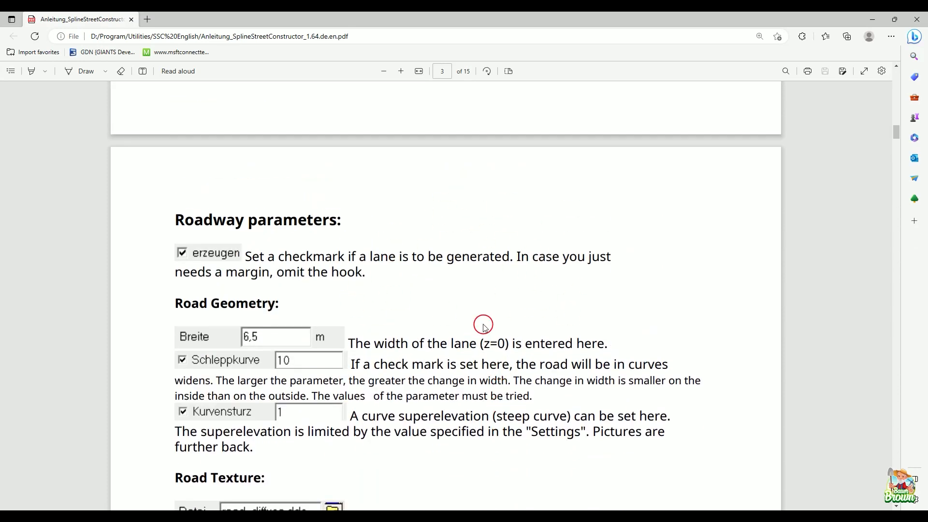
{"action": "scroll", "coordinate": [484, 323], "scroll_direction": "up", "scroll_amount": 7}
{"action": "scroll", "coordinate": [485, 325], "scroll_direction": "up", "scroll_amount": 15}
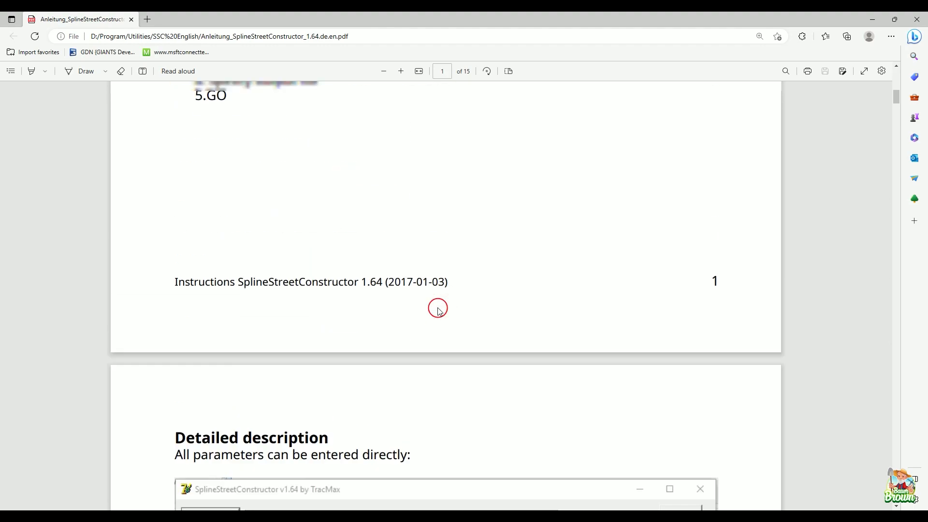
{"action": "scroll", "coordinate": [365, 302], "scroll_direction": "down", "scroll_amount": 10}
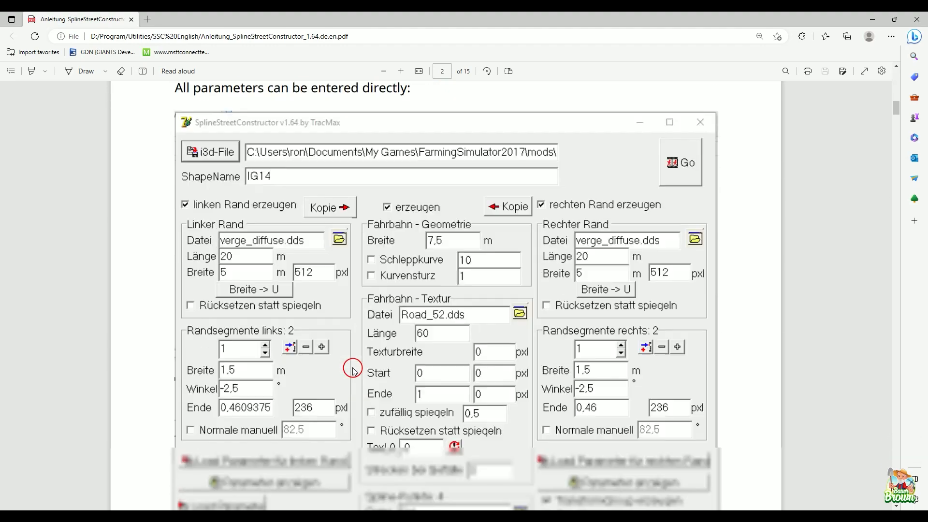
{"action": "scroll", "coordinate": [378, 285], "scroll_direction": "down", "scroll_amount": 5}
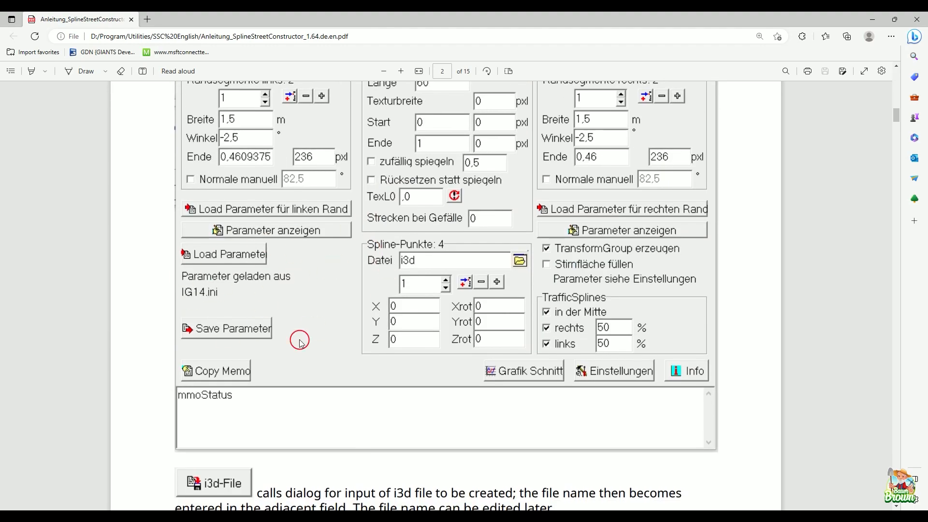
{"action": "scroll", "coordinate": [394, 360], "scroll_direction": "down", "scroll_amount": 5}
{"action": "scroll", "coordinate": [394, 360], "scroll_direction": "down", "scroll_amount": 3}
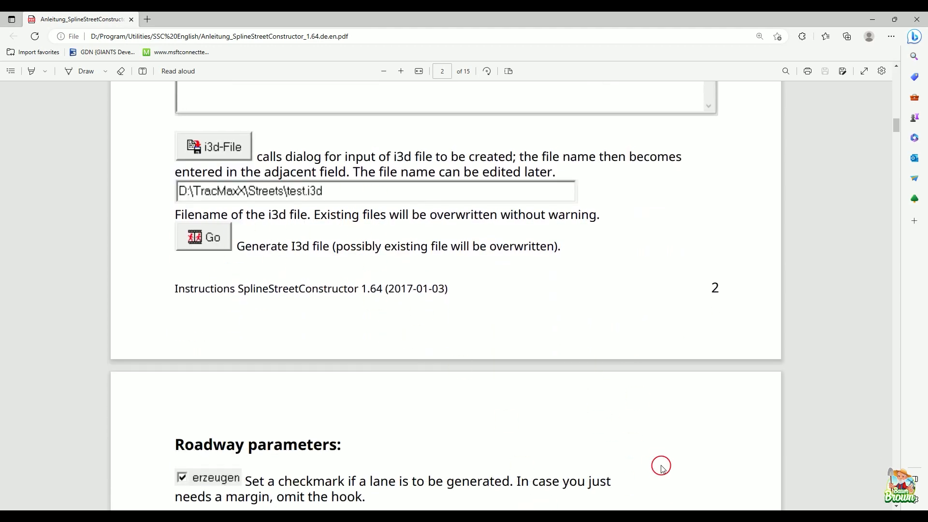
{"action": "scroll", "coordinate": [525, 324], "scroll_direction": "down", "scroll_amount": 5}
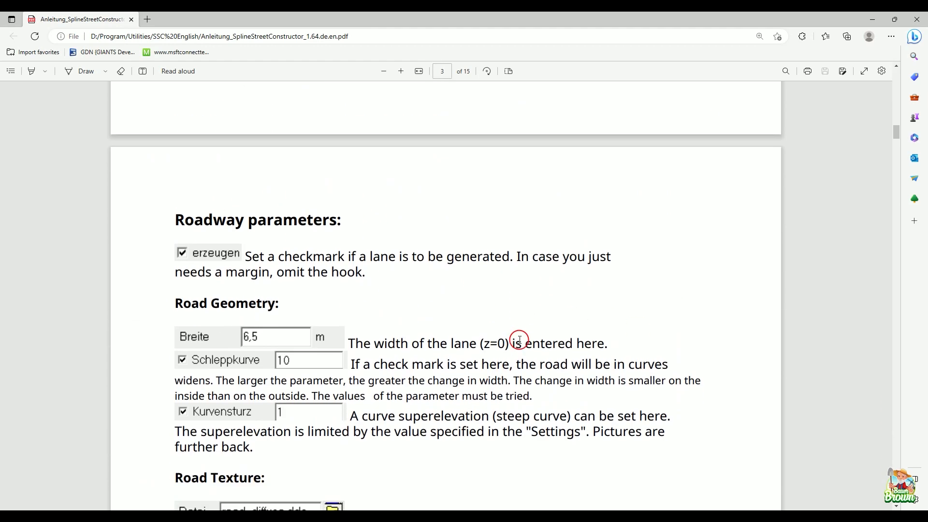
{"action": "scroll", "coordinate": [520, 340], "scroll_direction": "down", "scroll_amount": 3}
{"action": "scroll", "coordinate": [532, 394], "scroll_direction": "down", "scroll_amount": 3}
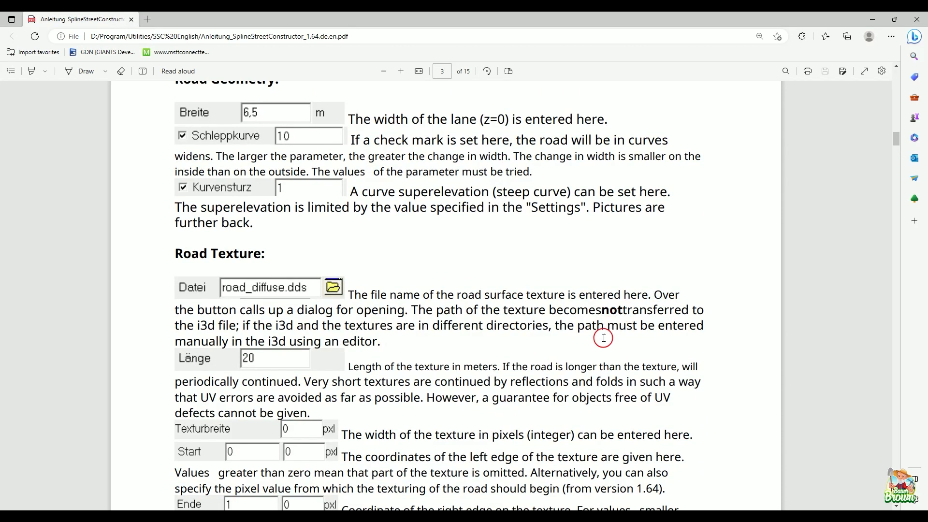
{"action": "scroll", "coordinate": [604, 338], "scroll_direction": "down", "scroll_amount": 6}
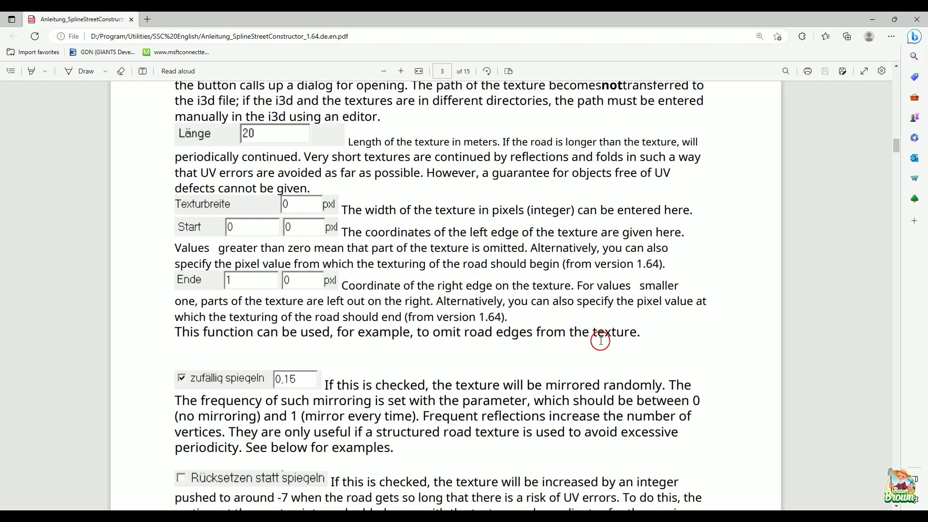
{"action": "scroll", "coordinate": [601, 341], "scroll_direction": "down", "scroll_amount": 12}
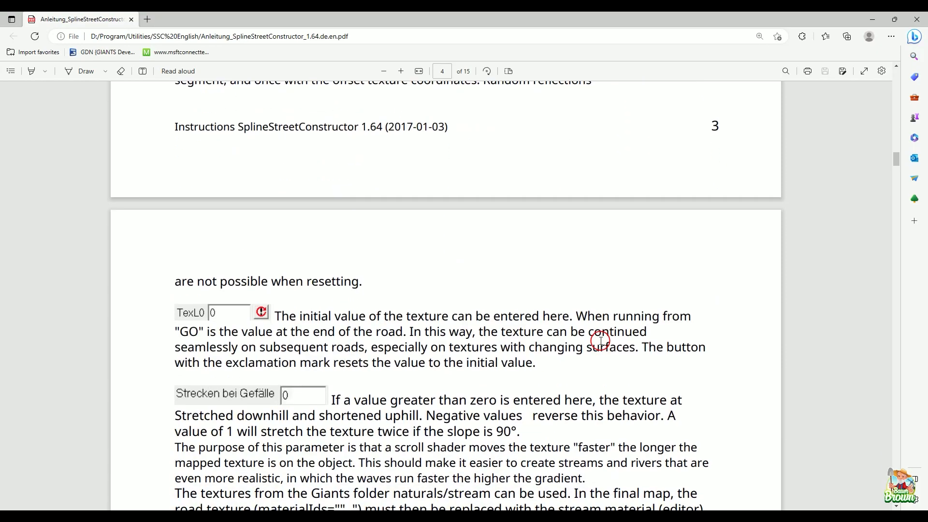
{"action": "scroll", "coordinate": [601, 340], "scroll_direction": "down", "scroll_amount": 9}
Bring up and minimize the SplineStreetConstructor and CrossingConstructor windows, and read the manual's explanations of the road geometry parameters
{"action": "mouse_move", "coordinate": [613, 517]}
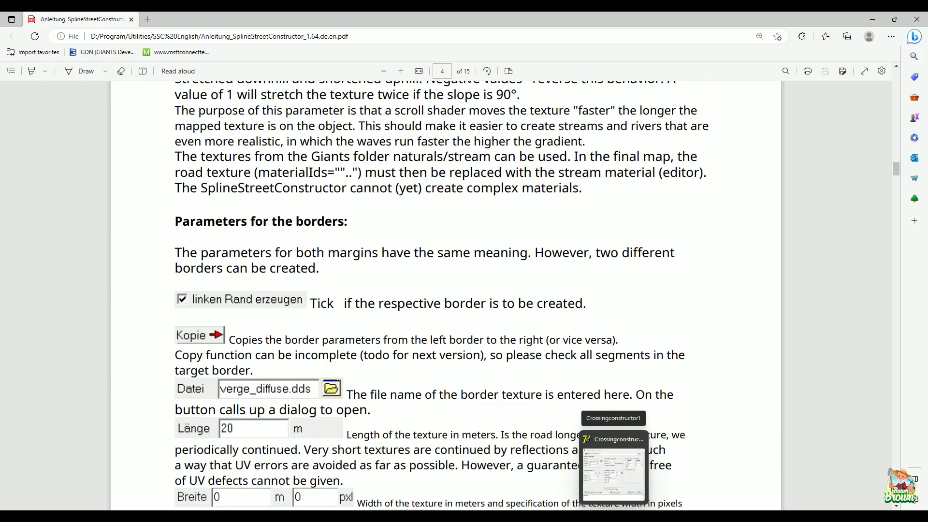
{"action": "left_click", "coordinate": [614, 471]}
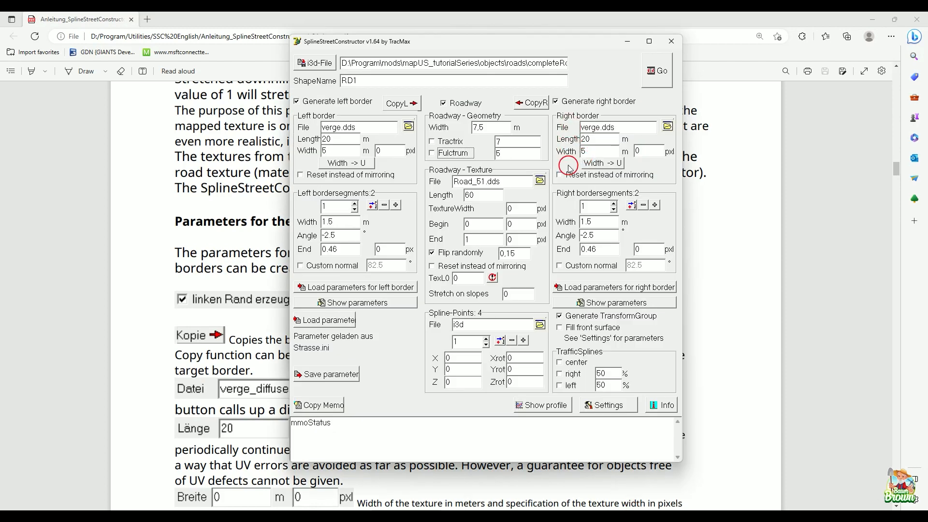
{"action": "left_click", "coordinate": [628, 41]}
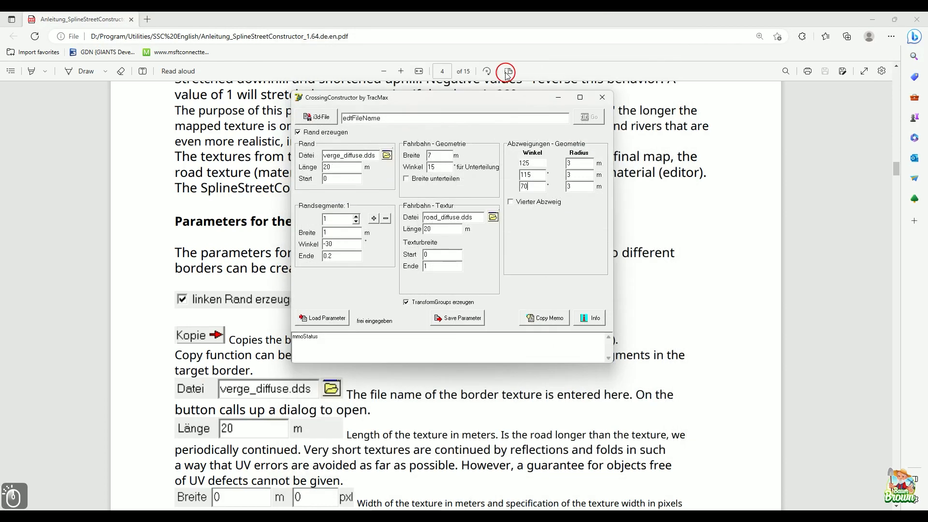
{"action": "left_click", "coordinate": [558, 98]}
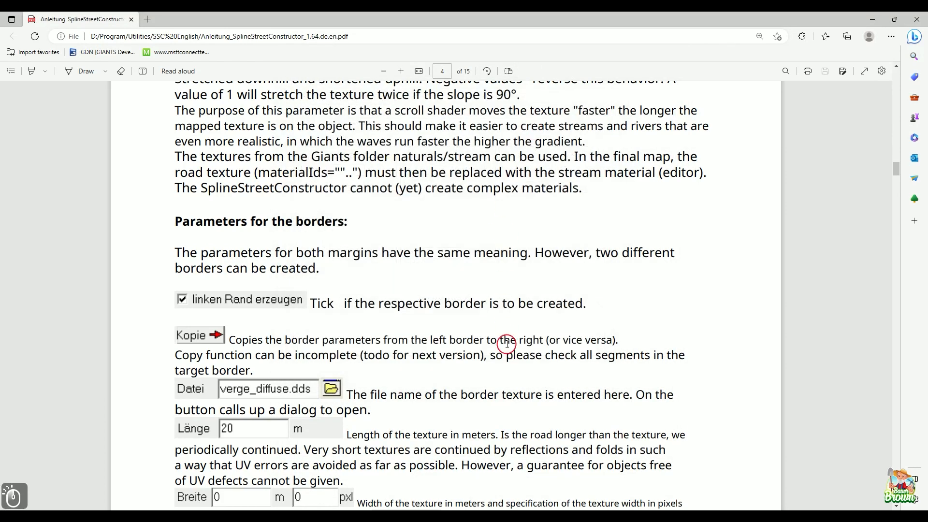
{"action": "scroll", "coordinate": [507, 344], "scroll_direction": "up", "scroll_amount": 5}
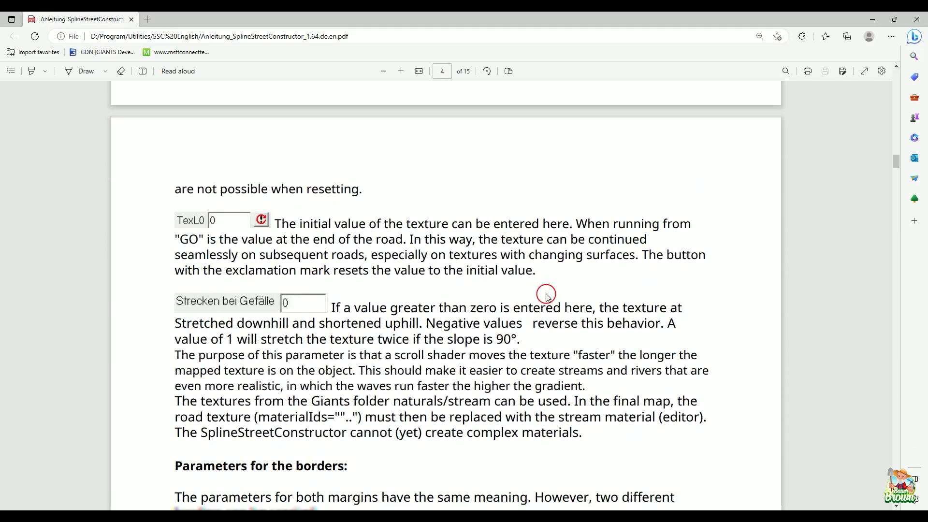
{"action": "scroll", "coordinate": [548, 296], "scroll_direction": "down", "scroll_amount": 5}
{"action": "scroll", "coordinate": [517, 318], "scroll_direction": "up", "scroll_amount": 17}
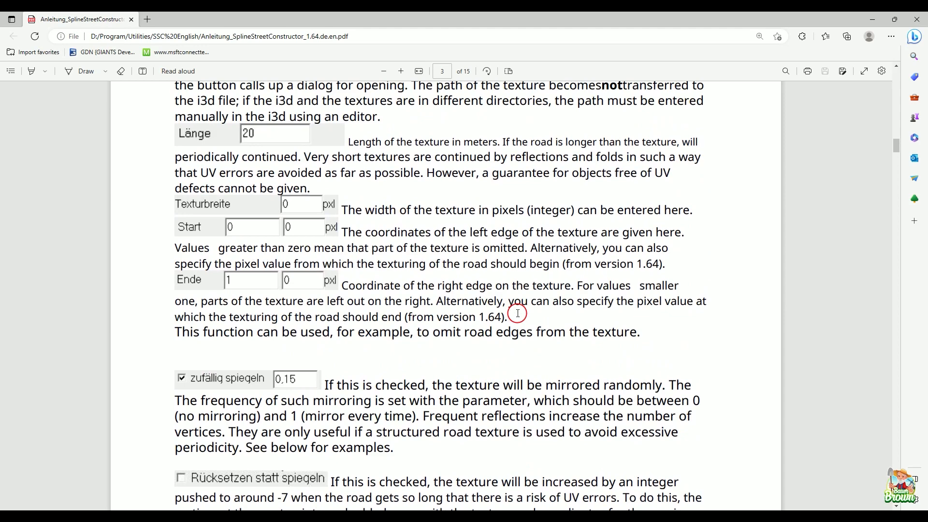
{"action": "scroll", "coordinate": [518, 314], "scroll_direction": "up", "scroll_amount": 5}
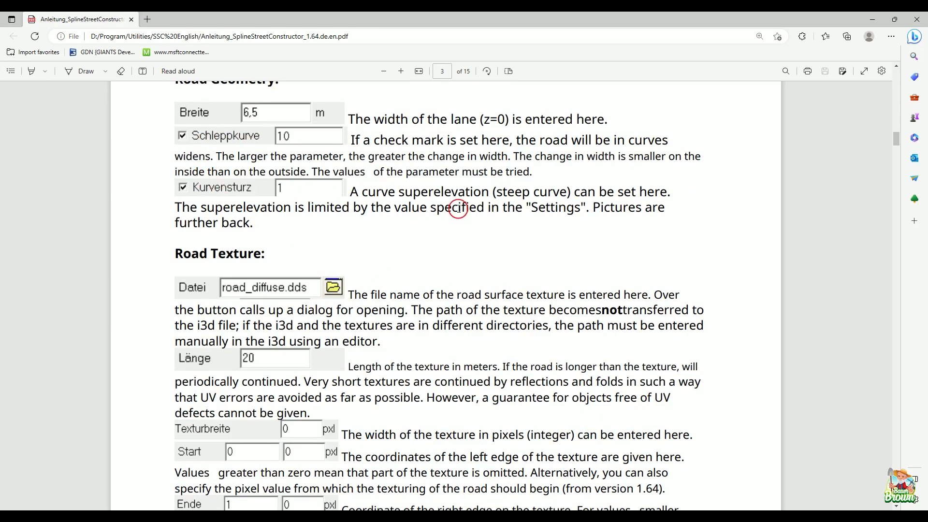
{"action": "scroll", "coordinate": [459, 209], "scroll_direction": "up", "scroll_amount": 2}
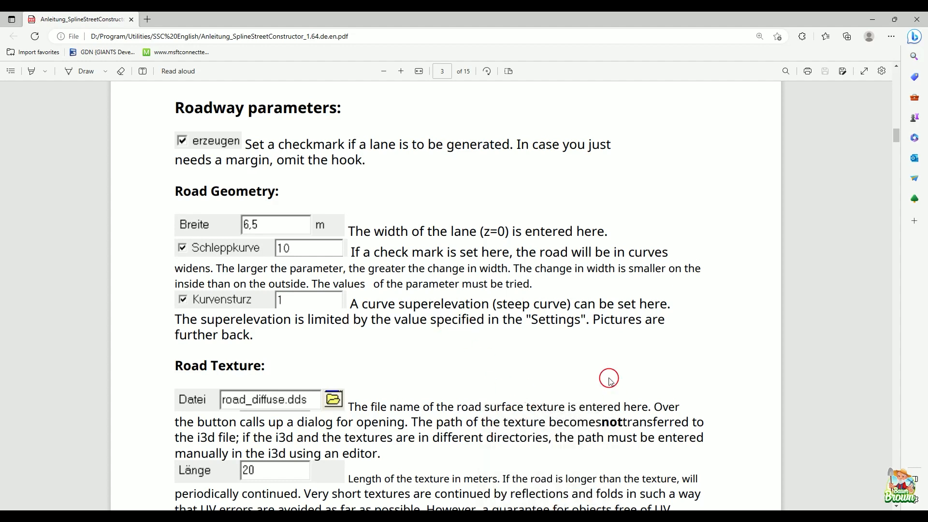
Switch to GIANTS Editor and examine the road intersection piece and its adjoining roads from several angles
{"action": "left_click", "coordinate": [532, 516]}
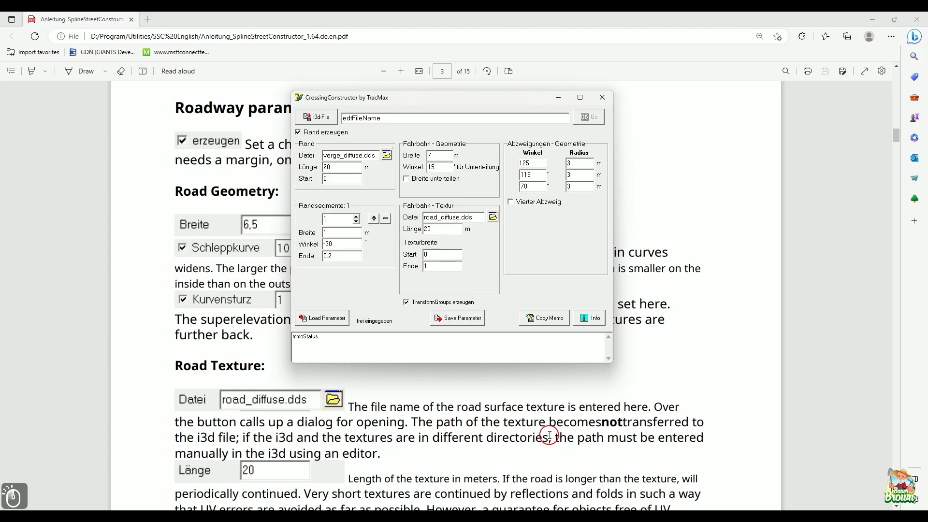
{"action": "left_click", "coordinate": [547, 515]}
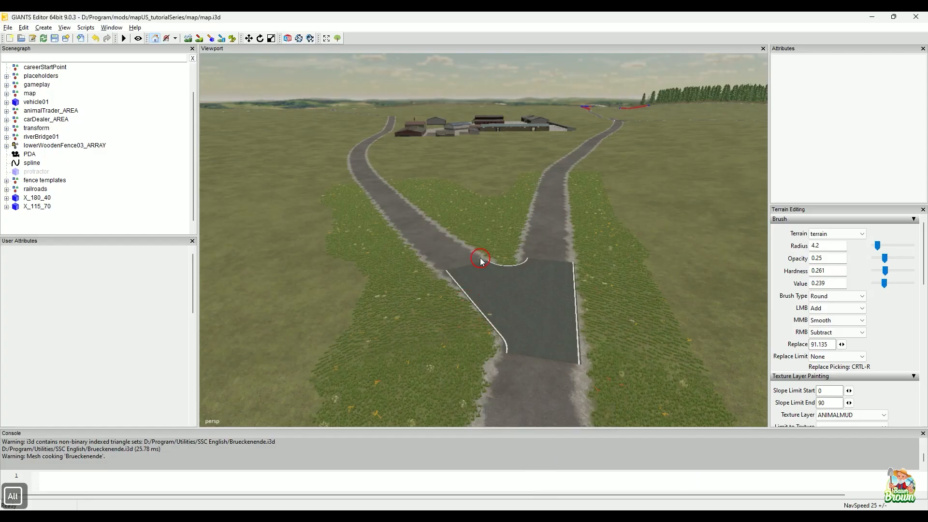
{"action": "middle_click_drag", "start_coordinate": [474, 257], "coordinate": [485, 310], "text": "alt"}
{"action": "left_click_drag", "start_coordinate": [485, 310], "coordinate": [408, 272], "text": "alt"}
{"action": "right_click_drag", "start_coordinate": [409, 272], "coordinate": [419, 275], "text": "alt"}
{"action": "left_click_drag", "start_coordinate": [420, 275], "coordinate": [476, 251], "text": "alt"}
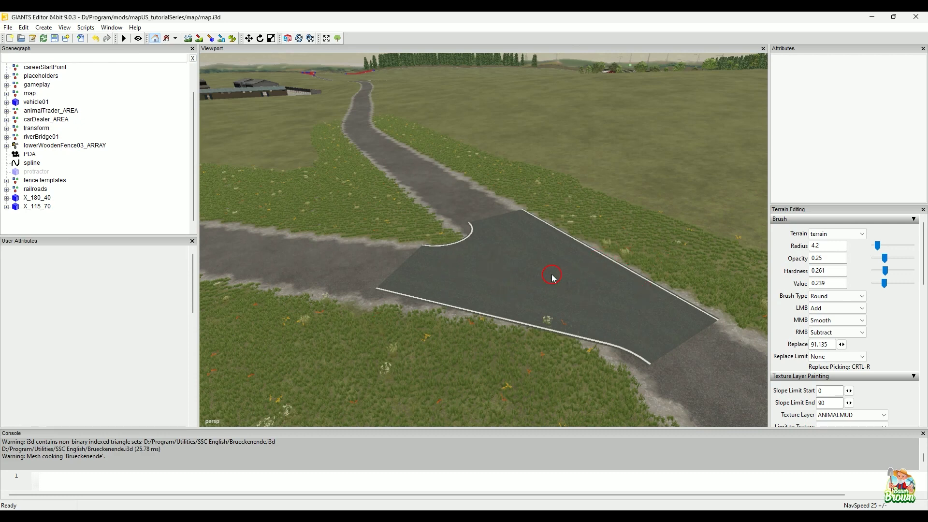
{"action": "left_click_drag", "start_coordinate": [553, 277], "coordinate": [369, 263], "text": "alt"}
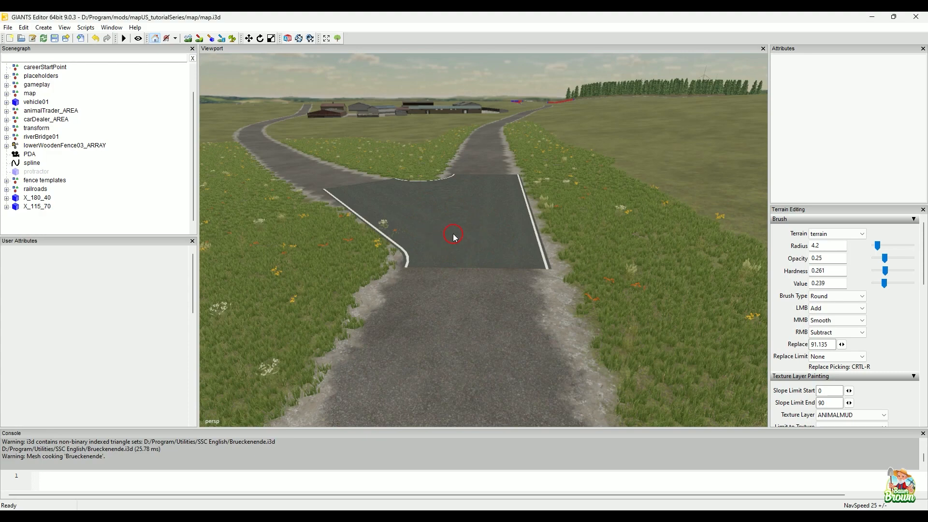
{"action": "left_click_drag", "start_coordinate": [501, 234], "coordinate": [464, 344], "text": "alt"}
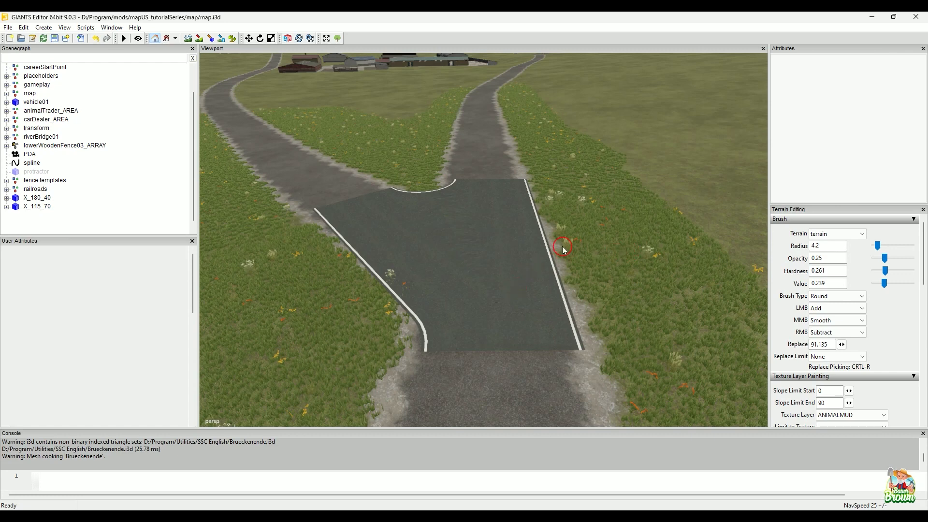
Select the X_180_40 intersection piece and lower it to a Translate Y of 89.862
{"action": "left_click", "coordinate": [476, 249]}
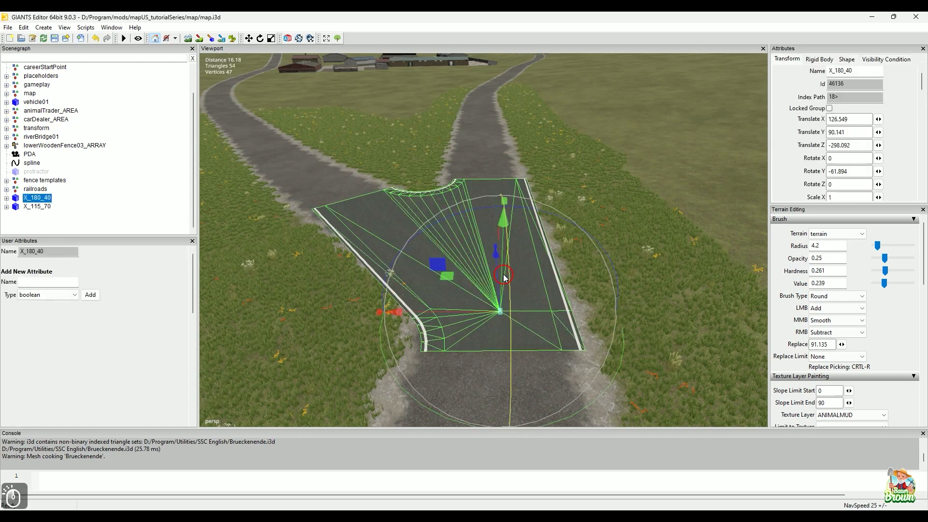
{"action": "left_click_drag", "start_coordinate": [503, 317], "coordinate": [472, 216], "text": "alt"}
{"action": "left_click_drag", "start_coordinate": [481, 148], "coordinate": [479, 153]}
{"action": "left_click_drag", "start_coordinate": [359, 237], "coordinate": [544, 271], "text": "alt"}
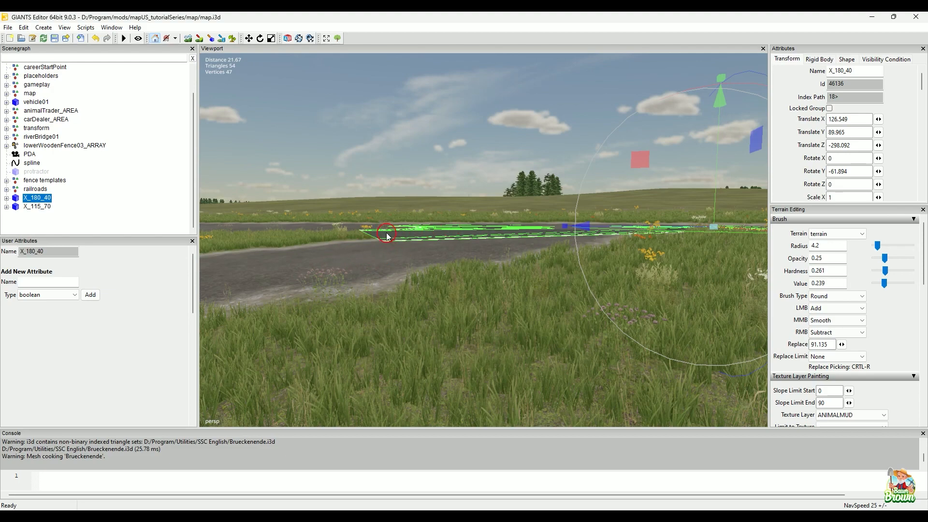
{"action": "left_click_drag", "start_coordinate": [425, 239], "coordinate": [538, 290], "text": "alt"}
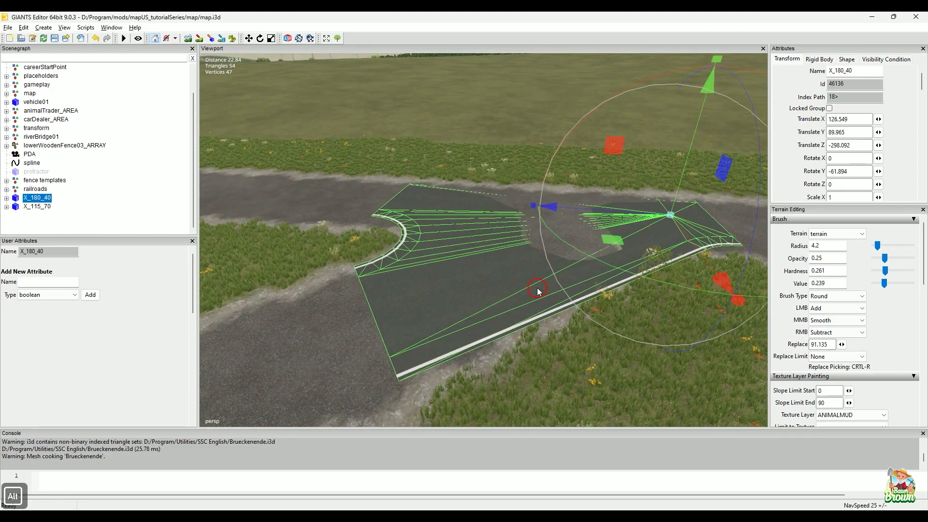
{"action": "left_click_drag", "start_coordinate": [694, 140], "coordinate": [690, 145]}
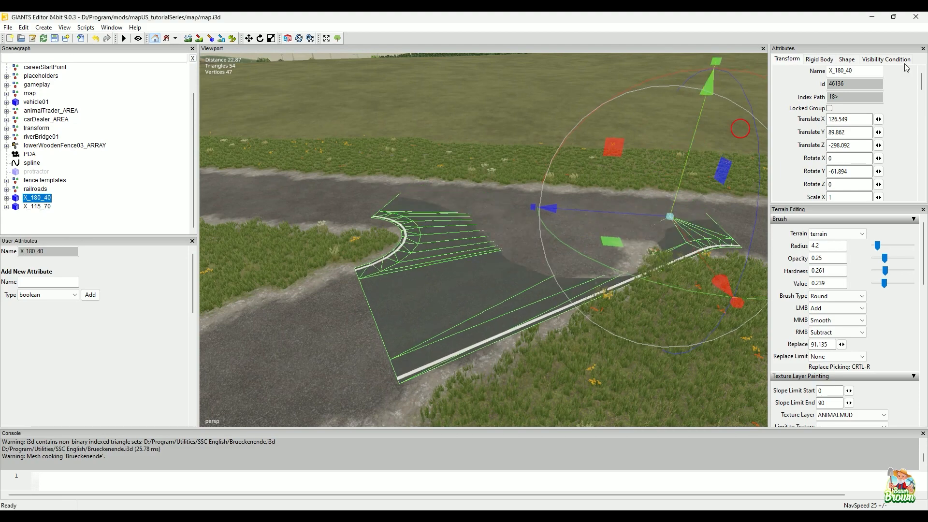
{"action": "left_click_drag", "start_coordinate": [588, 199], "coordinate": [578, 228], "text": "alt"}
Sculpt the terrain under the X_180_40 intersection with a 5.95 radius brush, raising, smoothing and lowering the ground
{"action": "left_click", "coordinate": [191, 39]}
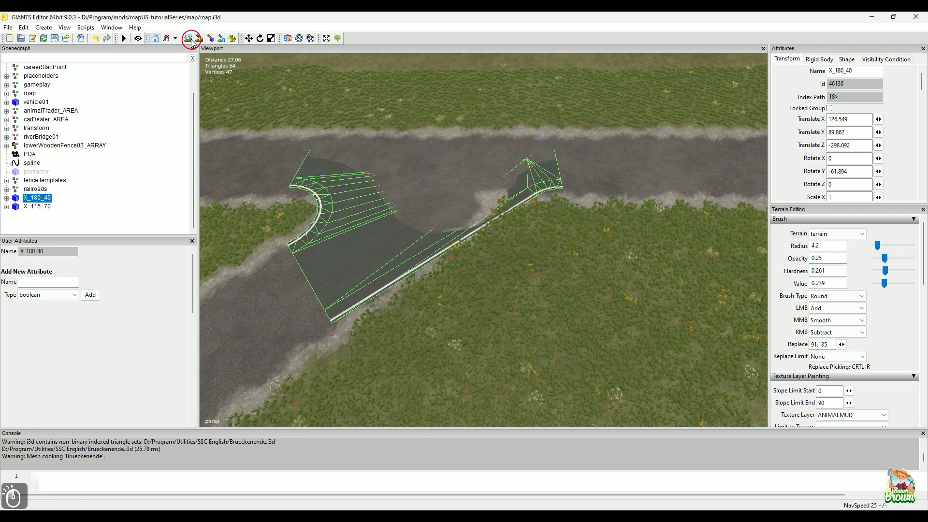
{"action": "scroll", "coordinate": [438, 187], "scroll_direction": "up", "scroll_amount": 5}
{"action": "mouse_move", "coordinate": [360, 181]}
{"action": "left_mouse_down"}
{"action": "mouse_move", "coordinate": [333, 208]}
{"action": "mouse_move", "coordinate": [339, 272]}
{"action": "mouse_move", "coordinate": [319, 310]}
{"action": "mouse_move", "coordinate": [306, 259]}
{"action": "mouse_move", "coordinate": [414, 234]}
{"action": "mouse_move", "coordinate": [546, 175]}
{"action": "mouse_move", "coordinate": [414, 169]}
{"action": "mouse_move", "coordinate": [442, 163]}
{"action": "left_mouse_up"}
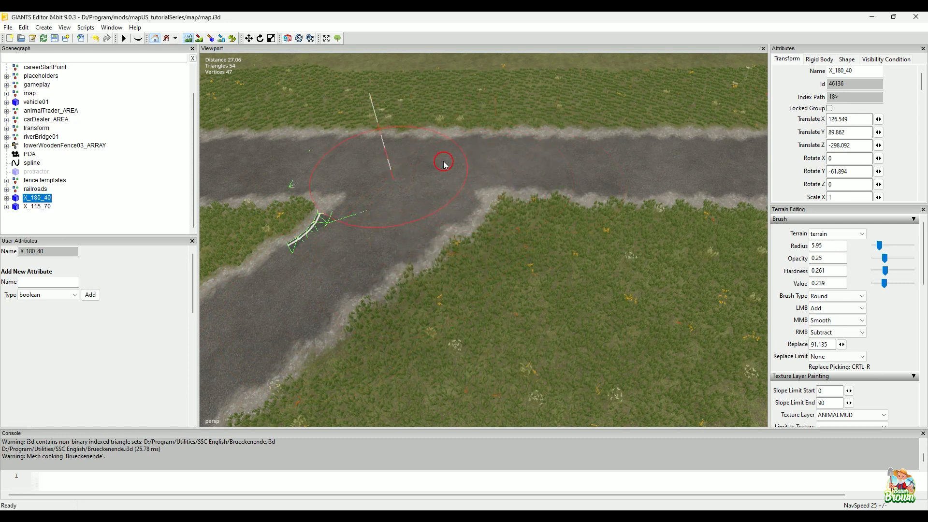
{"action": "mouse_move", "coordinate": [442, 163]}
{"action": "middle_mouse_down"}
{"action": "mouse_move", "coordinate": [423, 147]}
{"action": "mouse_move", "coordinate": [370, 142]}
{"action": "mouse_move", "coordinate": [469, 140]}
{"action": "mouse_move", "coordinate": [443, 197]}
{"action": "mouse_move", "coordinate": [379, 263]}
{"action": "mouse_move", "coordinate": [352, 250]}
{"action": "mouse_move", "coordinate": [372, 232]}
{"action": "mouse_move", "coordinate": [358, 220]}
{"action": "mouse_move", "coordinate": [460, 191]}
{"action": "mouse_move", "coordinate": [381, 152]}
{"action": "mouse_move", "coordinate": [445, 150]}
{"action": "middle_mouse_up"}
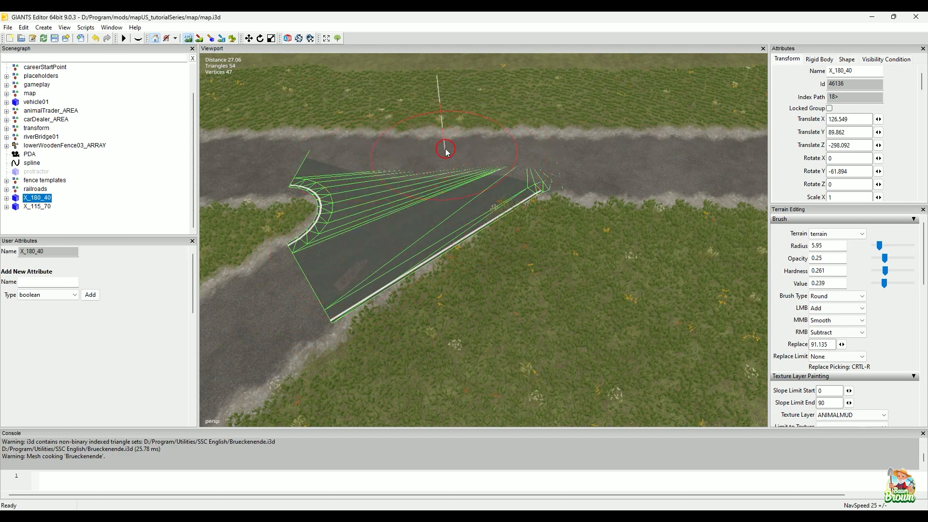
{"action": "mouse_move", "coordinate": [378, 160]}
{"action": "right_mouse_down"}
{"action": "mouse_move", "coordinate": [439, 157]}
{"action": "mouse_move", "coordinate": [383, 155]}
{"action": "mouse_move", "coordinate": [445, 145]}
{"action": "mouse_move", "coordinate": [549, 150]}
{"action": "mouse_move", "coordinate": [487, 135]}
{"action": "mouse_move", "coordinate": [410, 141]}
{"action": "mouse_move", "coordinate": [495, 144]}
{"action": "mouse_move", "coordinate": [556, 174]}
{"action": "mouse_move", "coordinate": [541, 160]}
{"action": "mouse_move", "coordinate": [425, 176]}
{"action": "right_mouse_up"}
Try raising the terrain along the intersection's white-lined edge and at its curved corner, undoing the strokes each time
{"action": "mouse_move", "coordinate": [467, 222]}
{"action": "left_mouse_down"}
{"action": "mouse_move", "coordinate": [496, 215]}
{"action": "mouse_move", "coordinate": [411, 296]}
{"action": "mouse_move", "coordinate": [531, 202]}
{"action": "mouse_move", "coordinate": [490, 214]}
{"action": "left_mouse_up"}
{"action": "key", "text": "ctrl+z"}
{"action": "key", "text": "ctrl+z"}
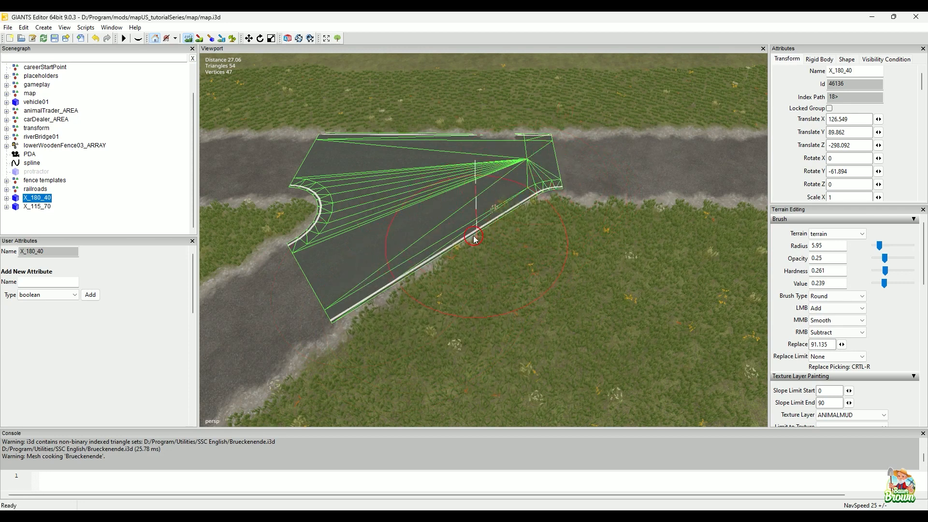
{"action": "left_click_drag", "start_coordinate": [557, 198], "coordinate": [557, 158]}
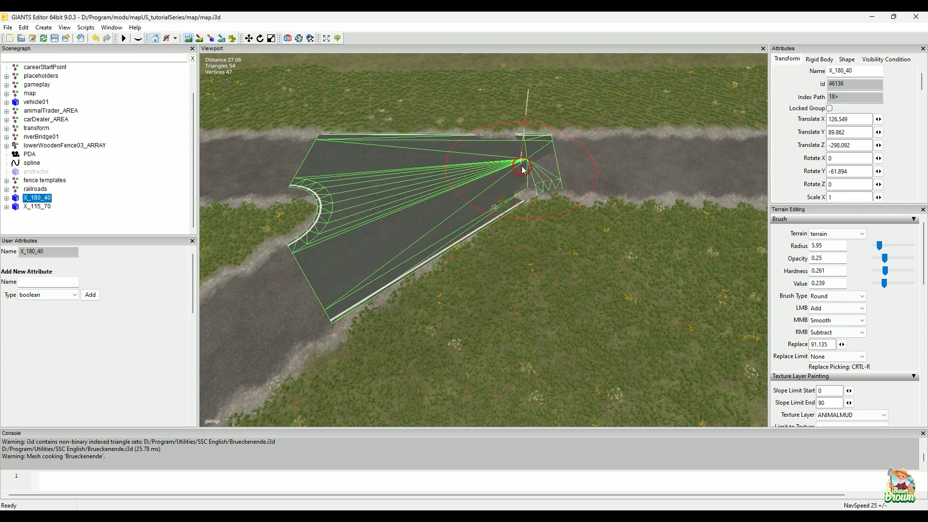
{"action": "key", "text": "ctrl+z"}
{"action": "key", "text": "ctrl+z"}
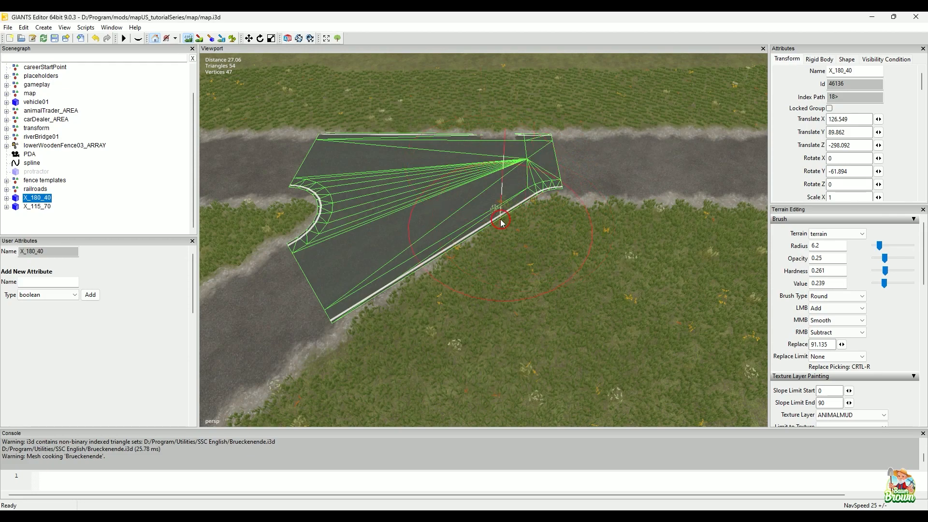
Switch to SplineStreetConstructor and set the roadway texture file to fahrbahn_25_25.dds from the roads folder
{"action": "left_click_drag", "start_coordinate": [501, 213], "coordinate": [479, 244], "text": "alt"}
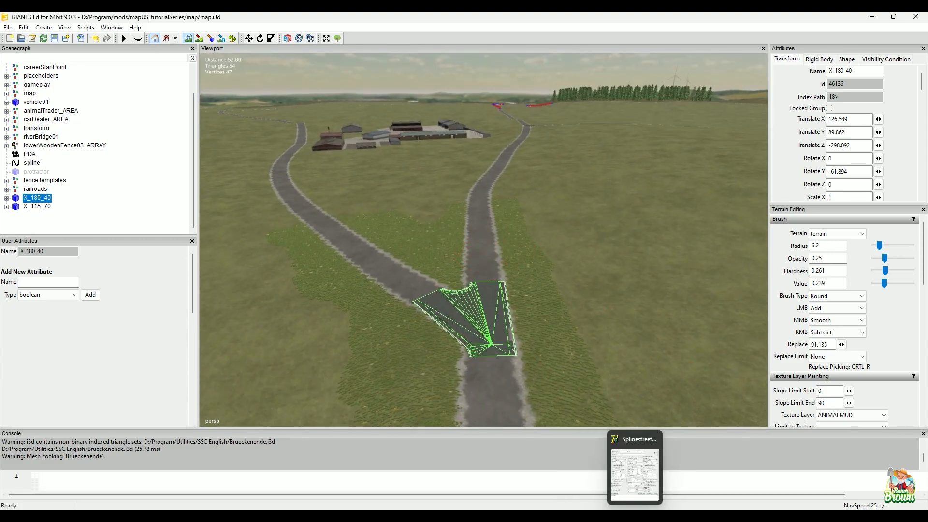
{"action": "left_click", "coordinate": [639, 519]}
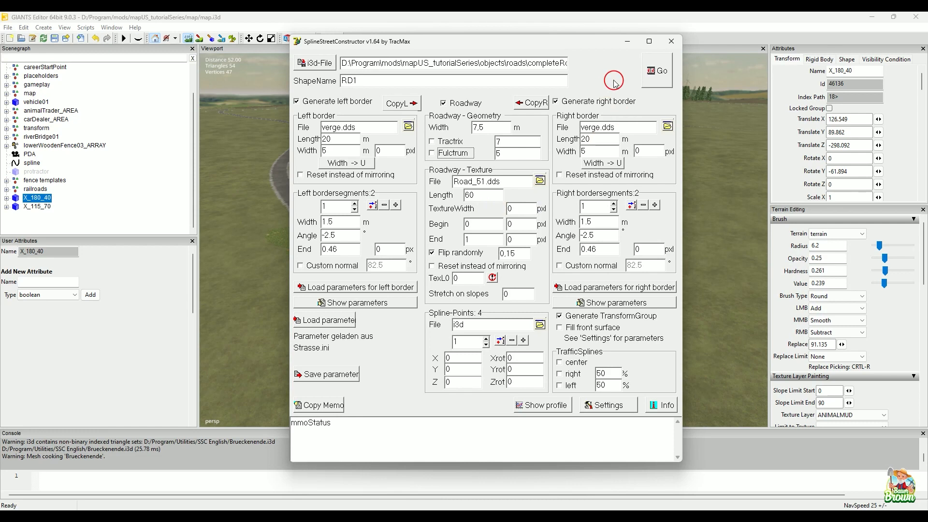
{"action": "left_click", "coordinate": [541, 181]}
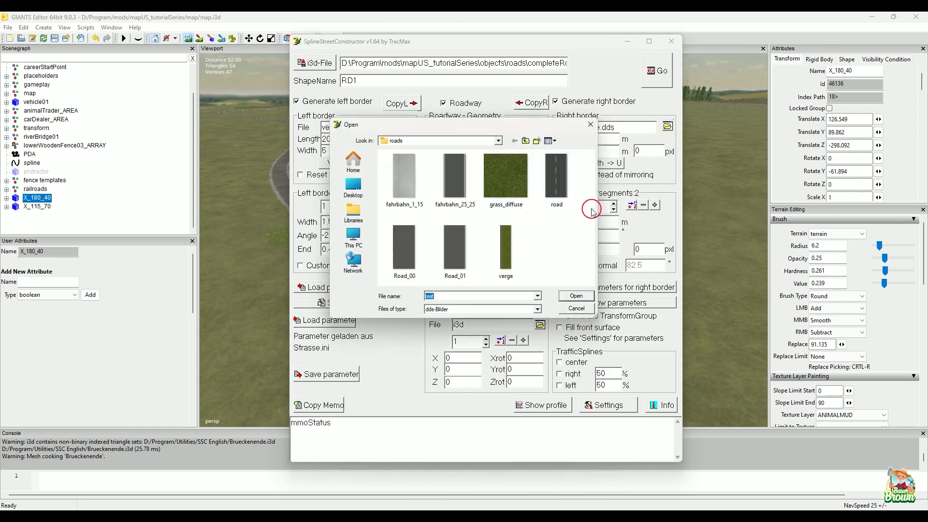
{"action": "left_click", "coordinate": [564, 193]}
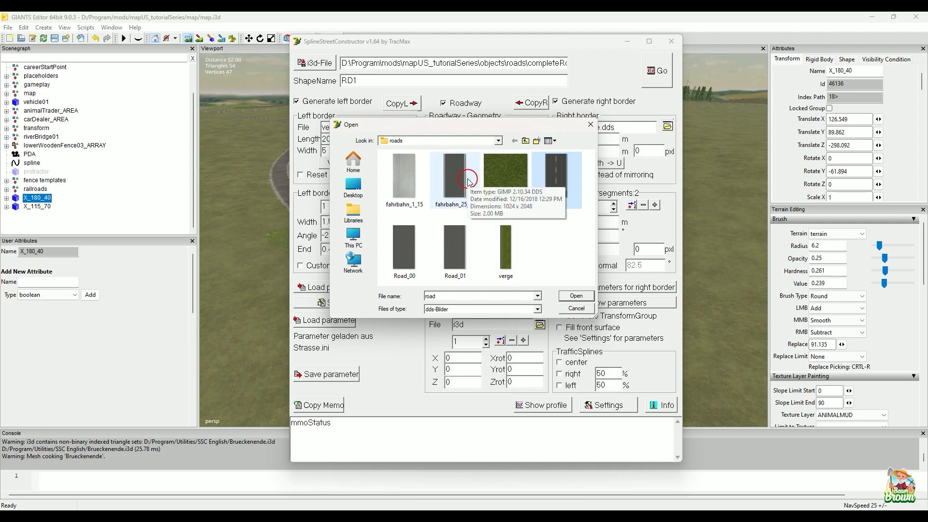
{"action": "left_click", "coordinate": [453, 184]}
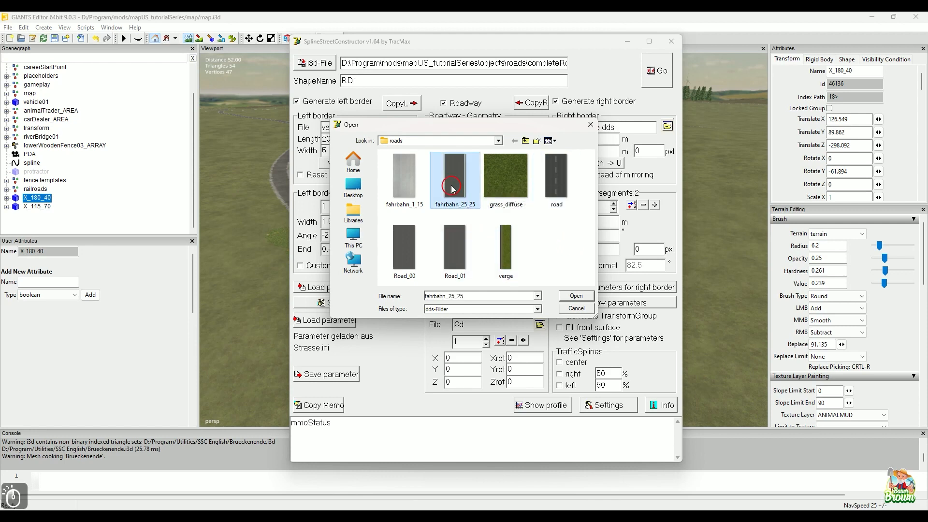
{"action": "left_click", "coordinate": [574, 296]}
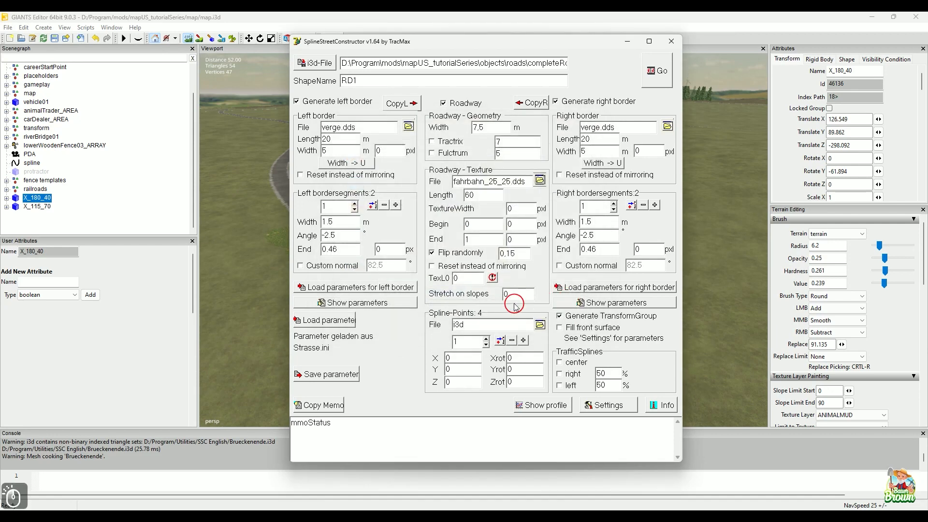
{"action": "left_click", "coordinate": [479, 251]}
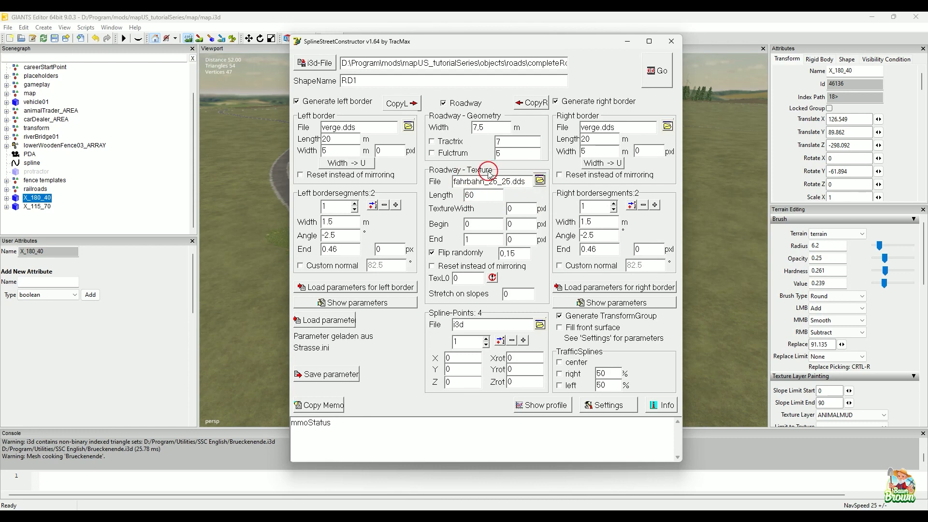
Replace the roadway texture file with road.dds from the roads folder
{"action": "left_click", "coordinate": [540, 181]}
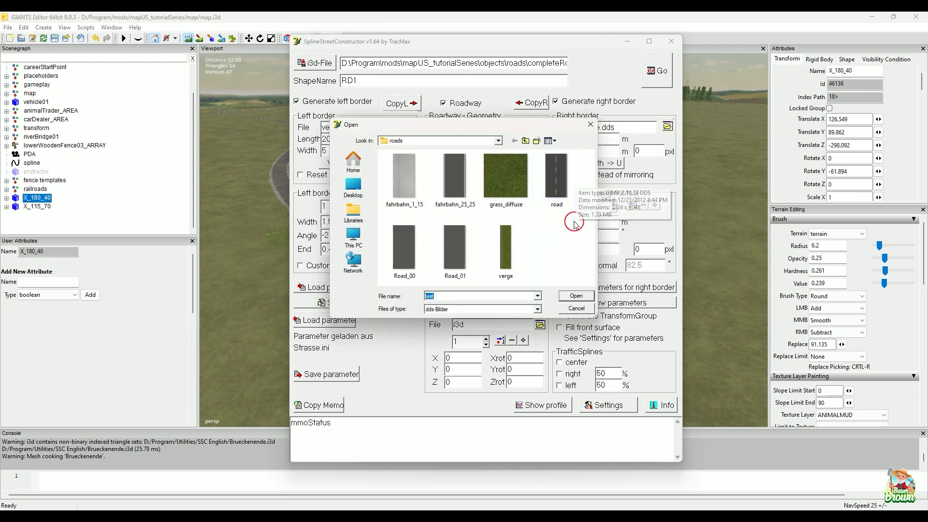
{"action": "left_click", "coordinate": [576, 308]}
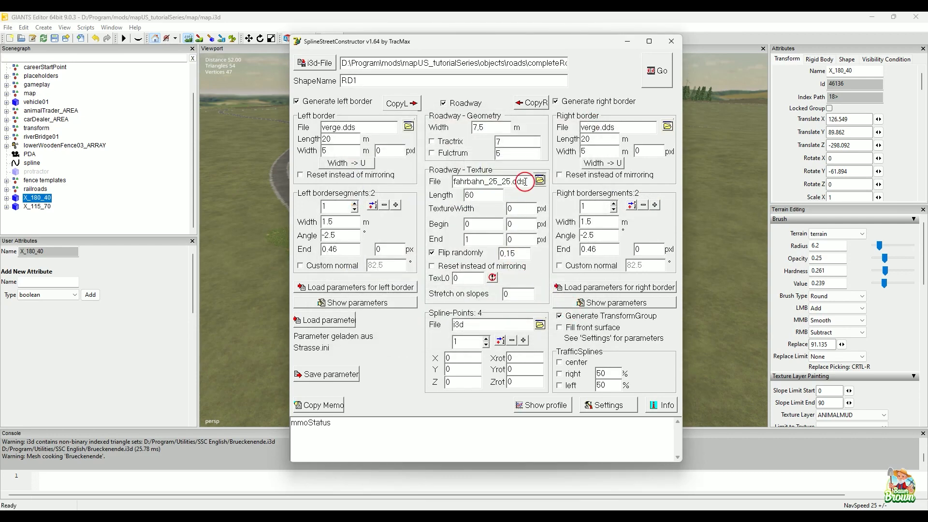
{"action": "left_click", "coordinate": [545, 179]}
{"action": "left_click", "coordinate": [556, 177]}
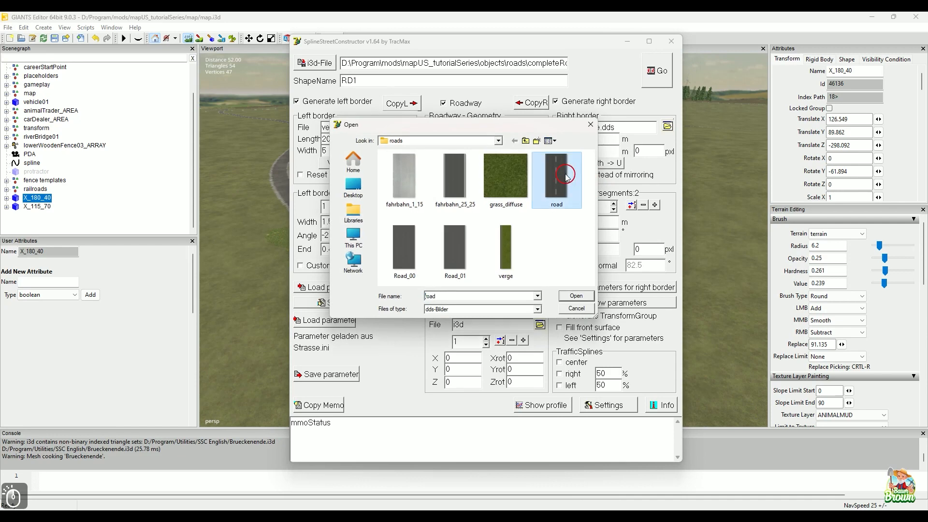
{"action": "left_click", "coordinate": [571, 298]}
{"action": "left_click", "coordinate": [542, 181]}
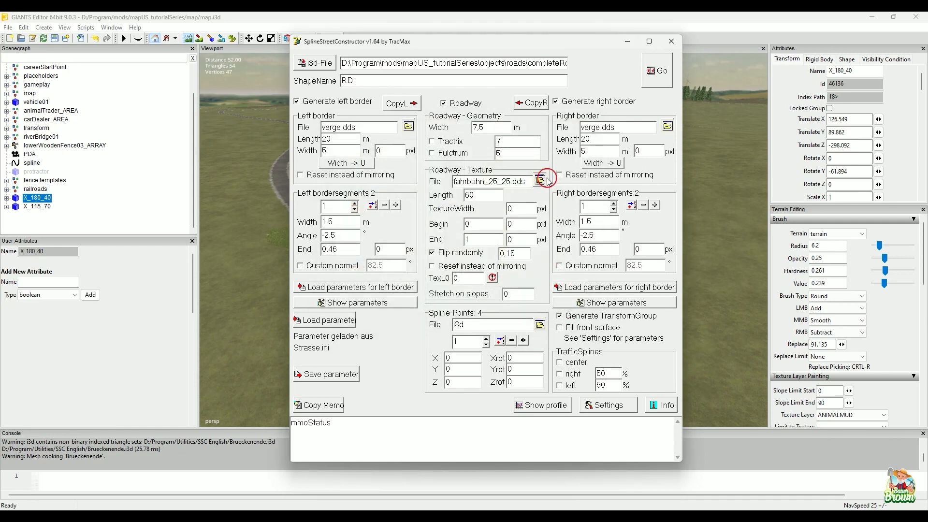
{"action": "left_click", "coordinate": [559, 188]}
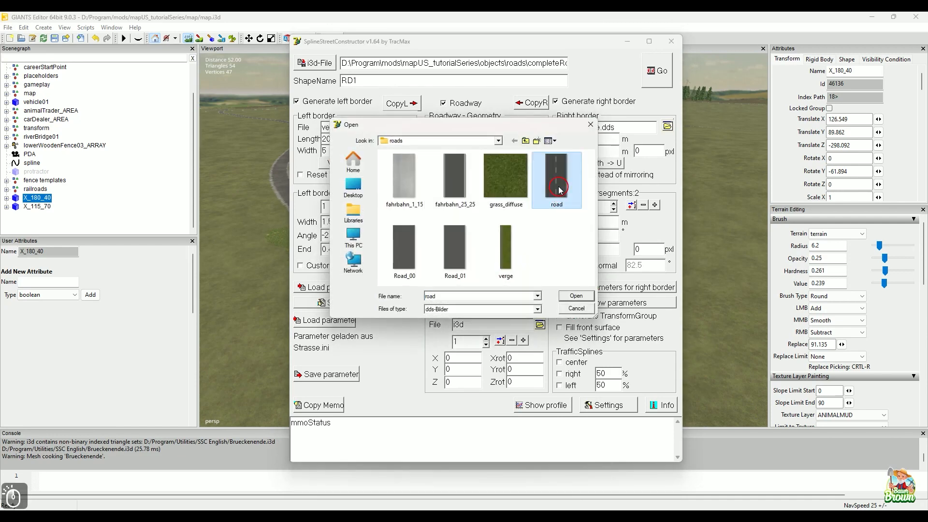
{"action": "left_click", "coordinate": [571, 296]}
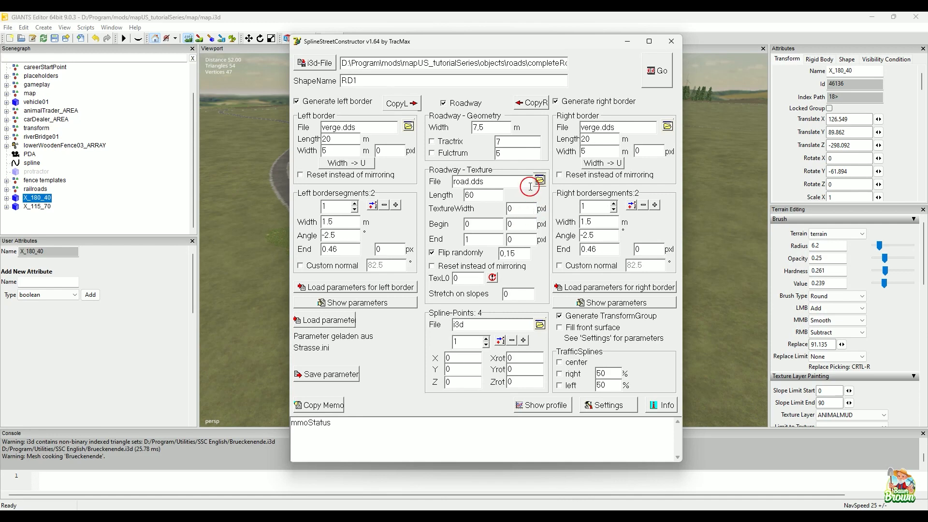
Bring up the SSC English and Program folder windows in File Explorer
{"action": "mouse_move", "coordinate": [443, 516]}
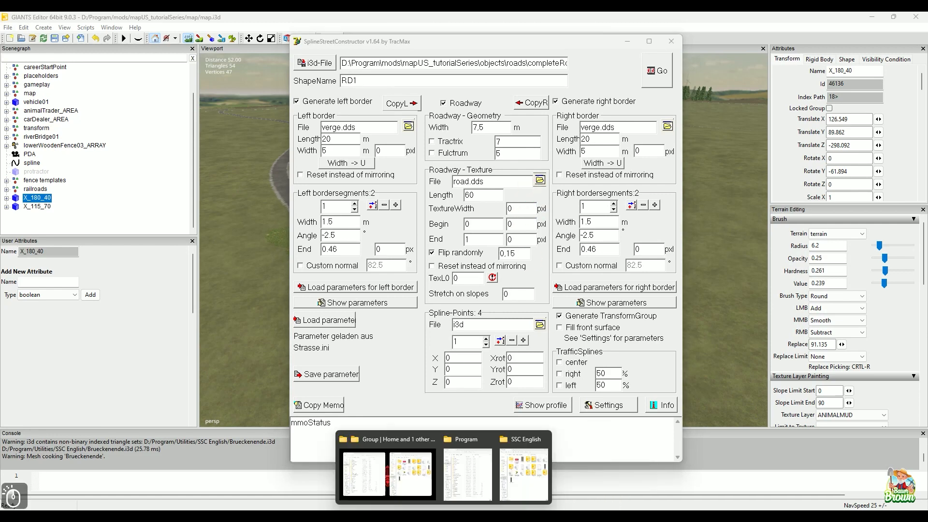
{"action": "mouse_move", "coordinate": [494, 440]}
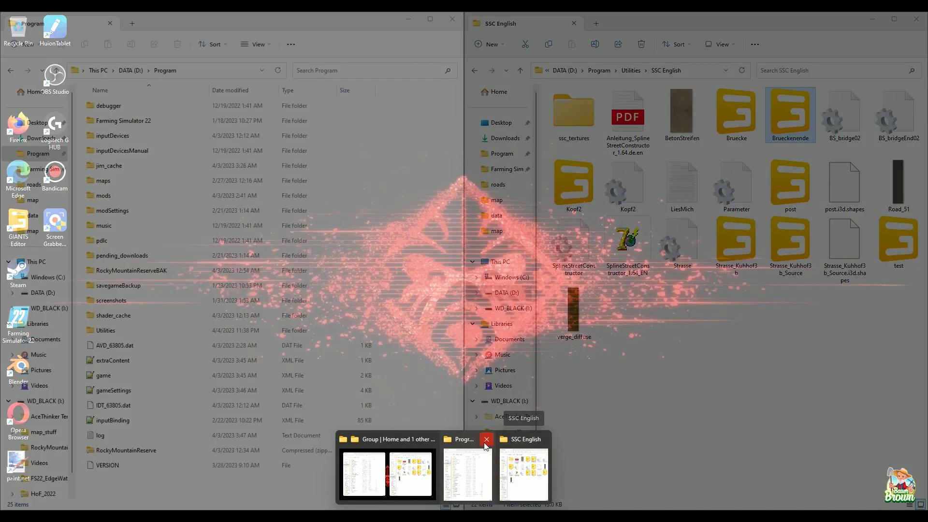
{"action": "mouse_move", "coordinate": [461, 445]}
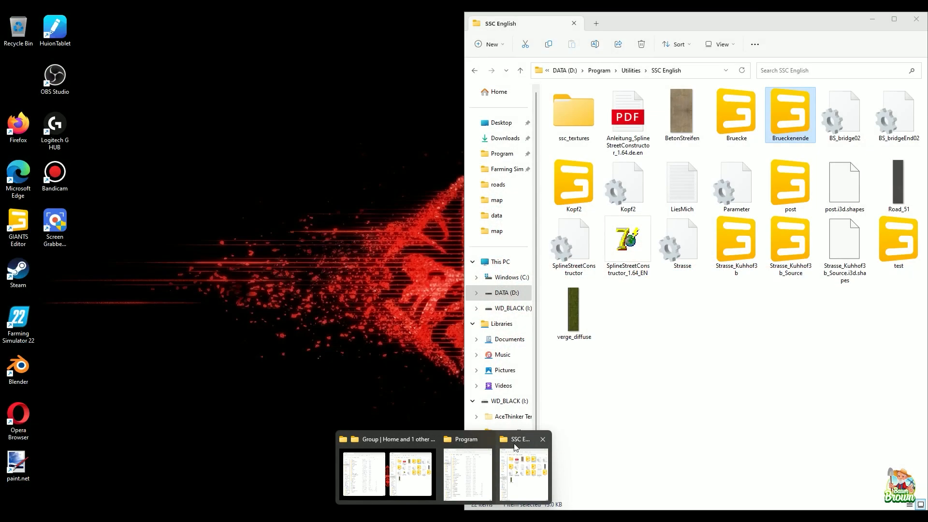
{"action": "left_click", "coordinate": [514, 447]}
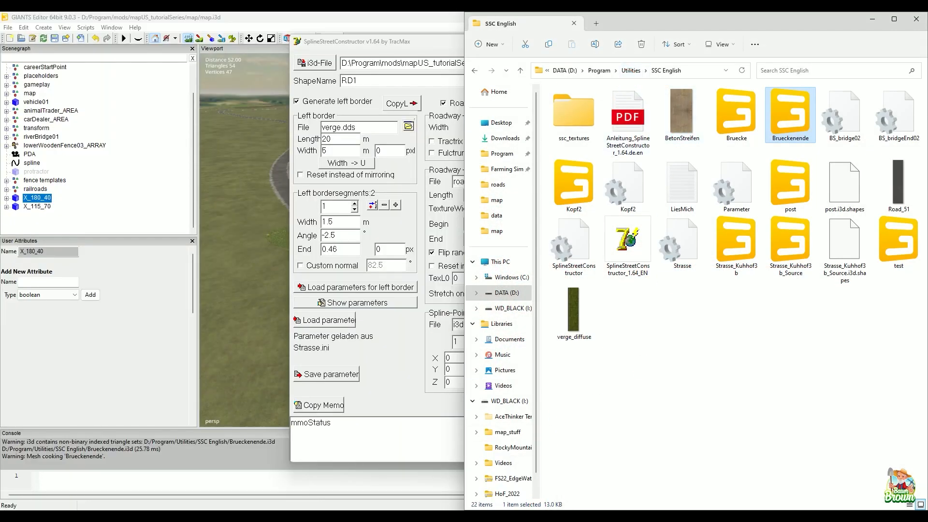
{"action": "mouse_move", "coordinate": [515, 514]}
{"action": "mouse_move", "coordinate": [450, 515]}
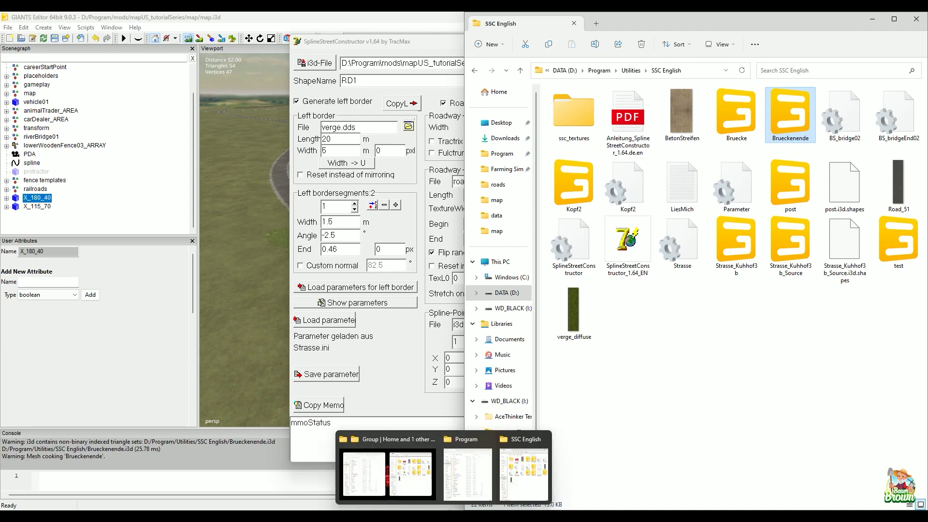
{"action": "left_click", "coordinate": [474, 469]}
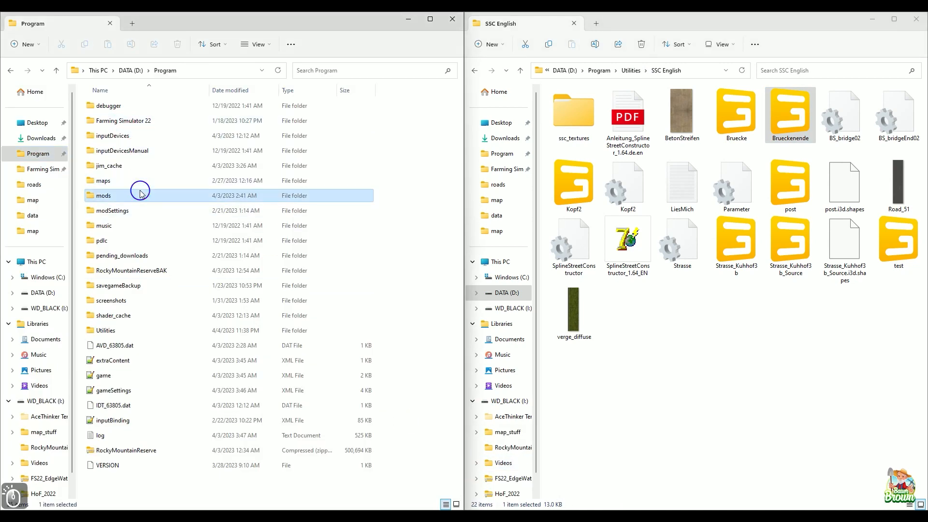
Open mods > mapUS_tutorialSeries > objects > roads and select the road texture to check its details
{"action": "double_click", "coordinate": [118, 195]}
{"action": "double_click", "coordinate": [125, 136]}
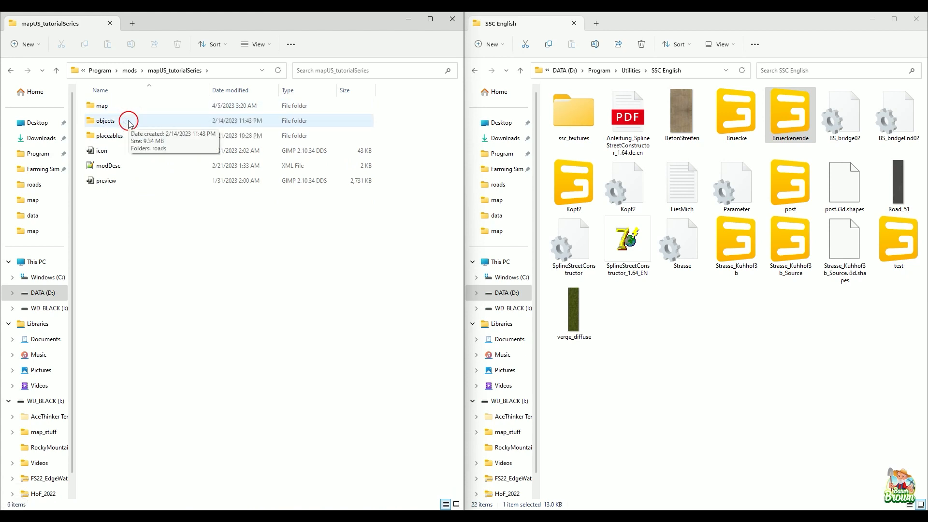
{"action": "double_click", "coordinate": [129, 122]}
{"action": "left_click", "coordinate": [145, 109]}
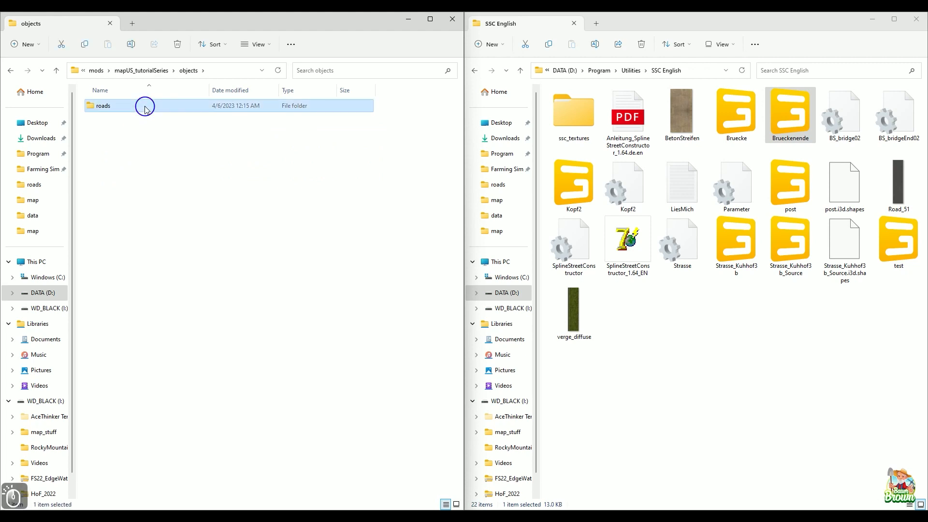
{"action": "double_click", "coordinate": [145, 108]}
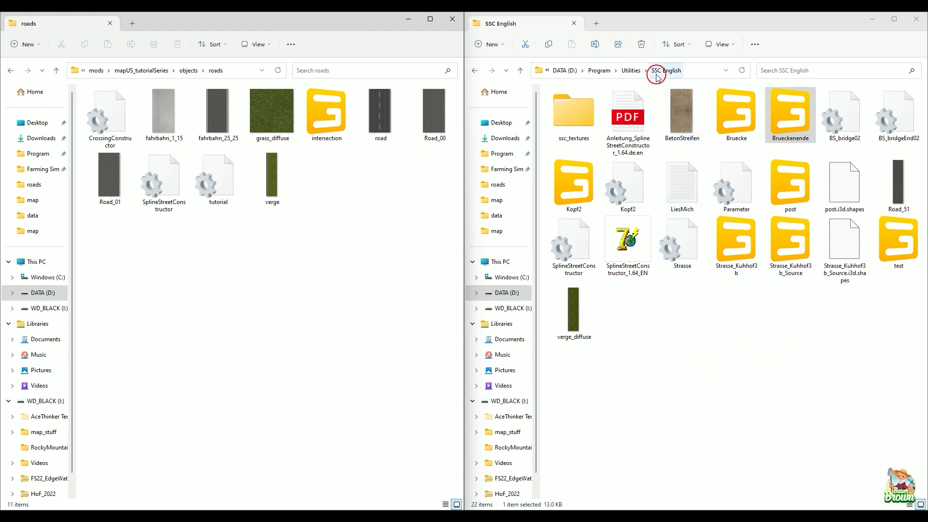
{"action": "left_click", "coordinate": [382, 127]}
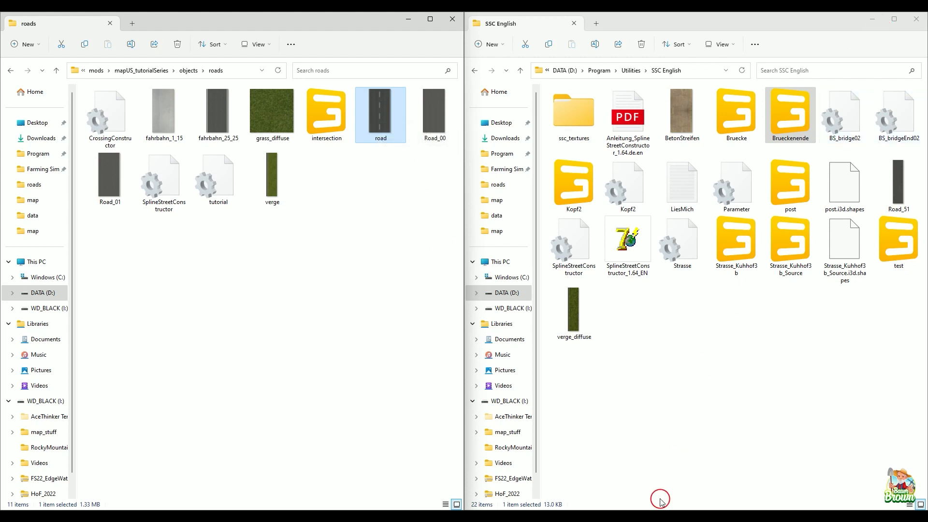
Switch back to SplineStreetConstructor, set the roadway's TextureWidth and End to 1024 px, and disable Flip randomly
{"action": "left_click", "coordinate": [643, 493]}
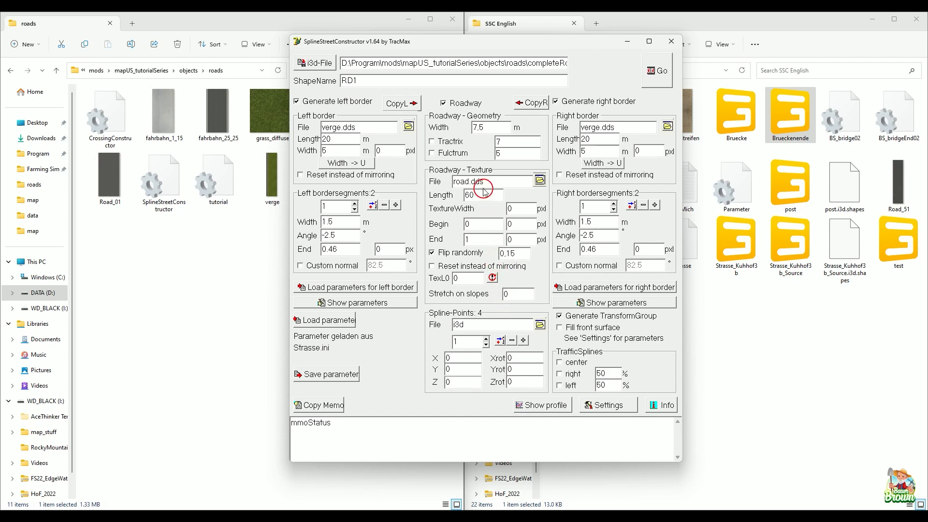
{"action": "left_click", "coordinate": [513, 207]}
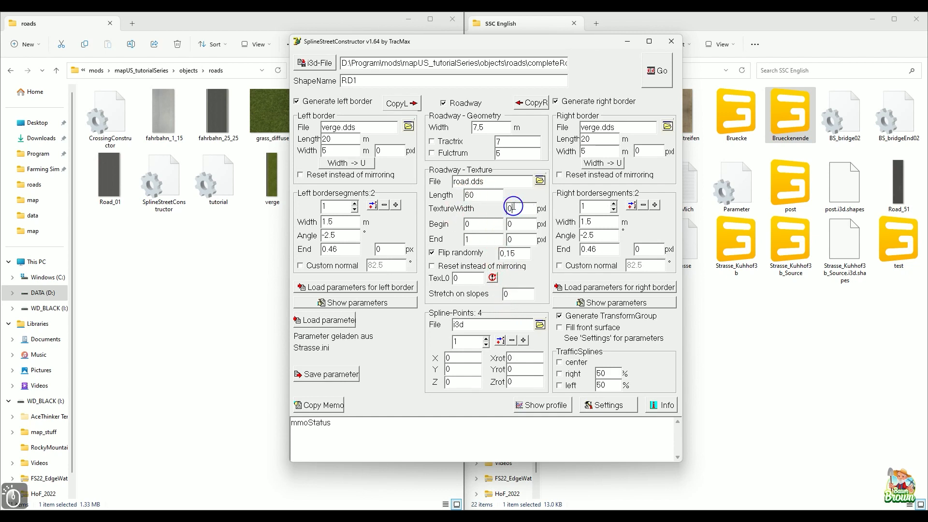
{"action": "left_click_drag", "start_coordinate": [511, 208], "coordinate": [480, 213]}
{"action": "type", "text": "1024"}
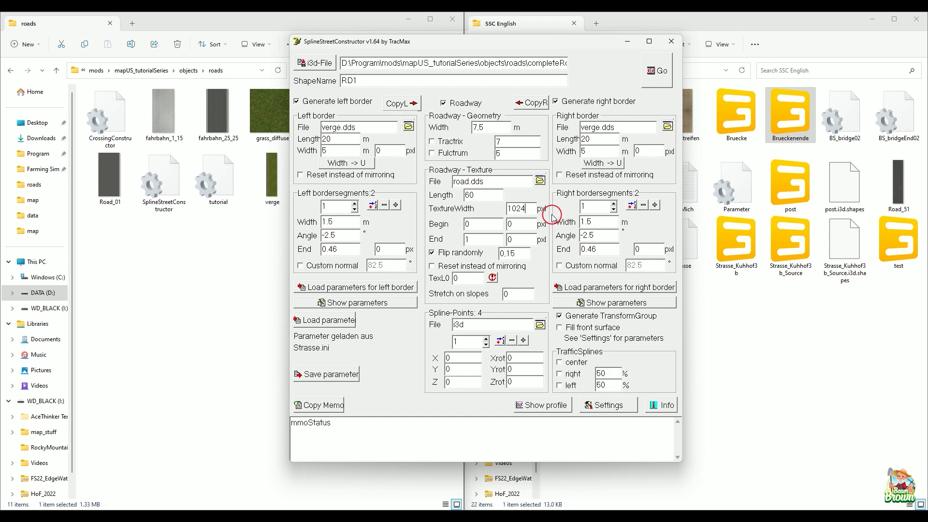
{"action": "left_click", "coordinate": [470, 224]}
{"action": "left_click", "coordinate": [454, 253]}
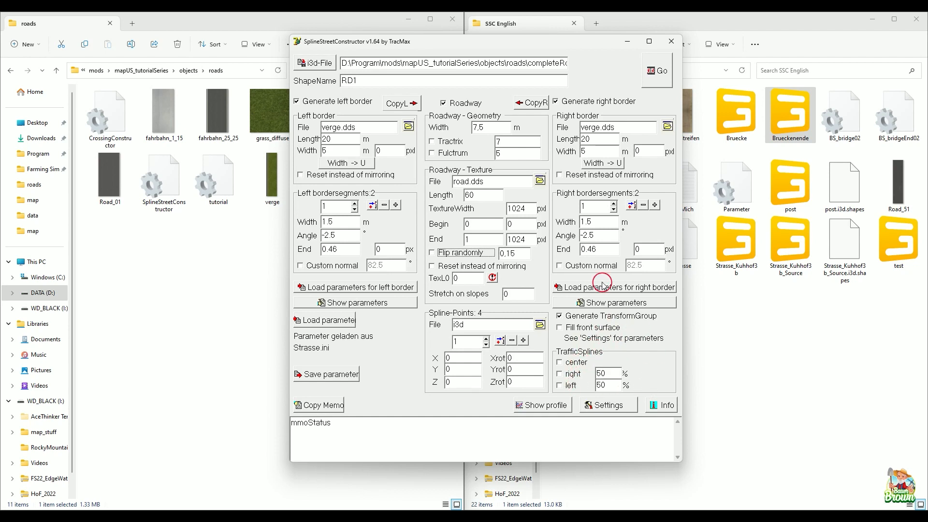
Enable the right and left traffic splines instead of the center one
{"action": "left_click", "coordinate": [584, 362]}
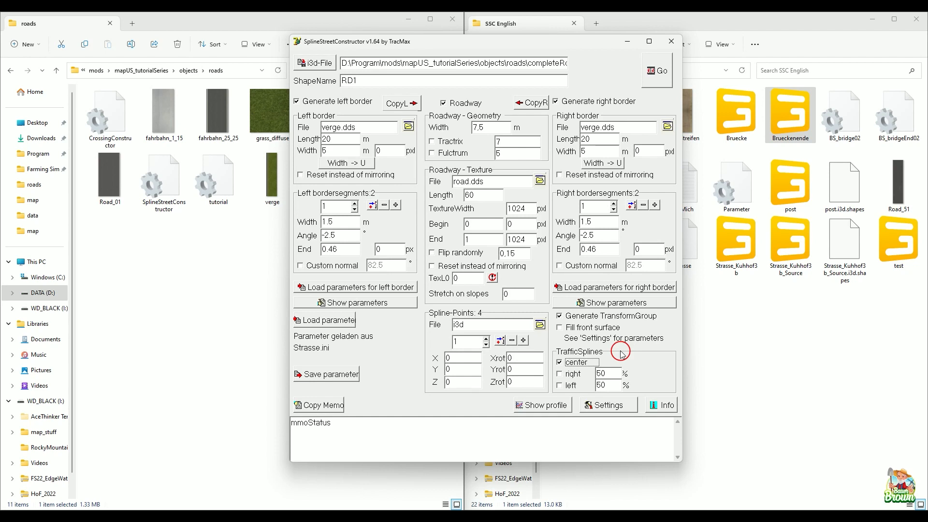
{"action": "left_click", "coordinate": [582, 364]}
{"action": "left_click", "coordinate": [571, 374]}
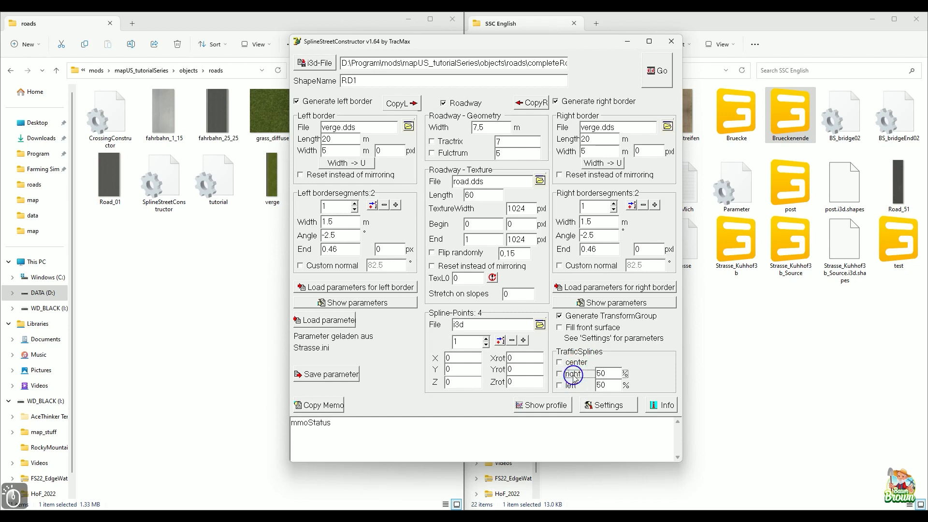
{"action": "left_click", "coordinate": [572, 385]}
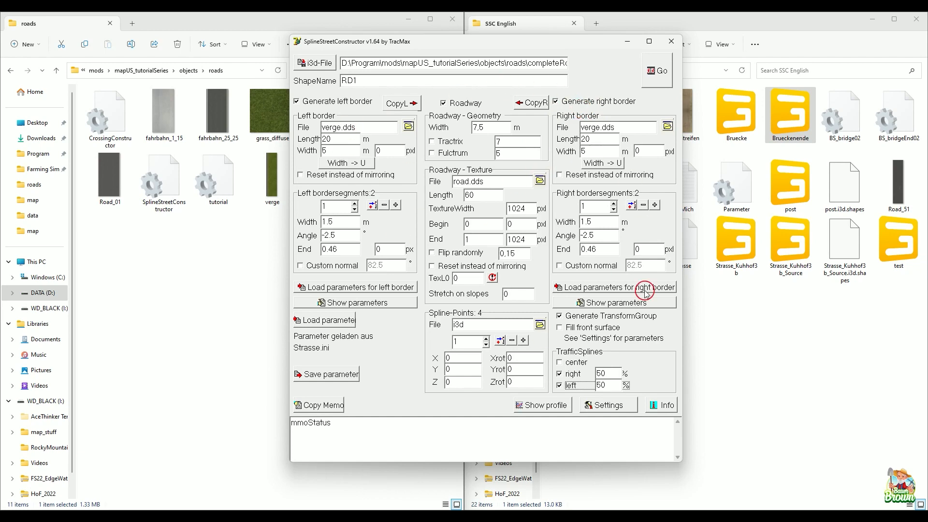
Return to GIANTS Editor and examine the X_180_40 intersection and its connecting roads from above and at an angle
{"action": "left_click", "coordinate": [627, 41]}
{"action": "left_click", "coordinate": [873, 20]}
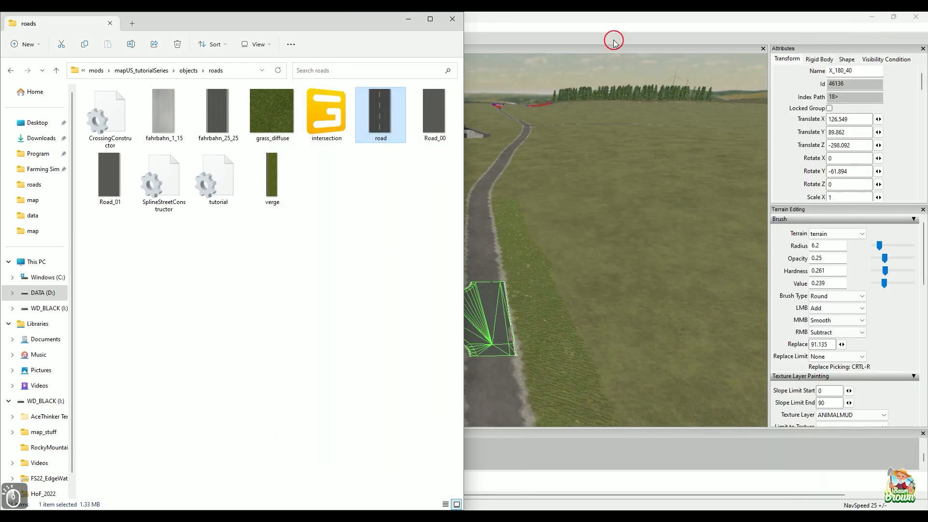
{"action": "left_click", "coordinate": [409, 19]}
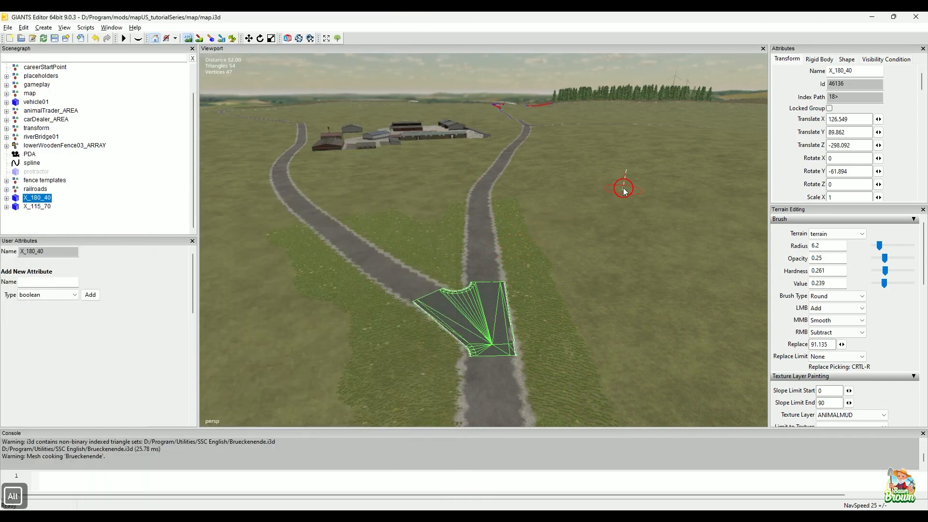
{"action": "middle_click_drag", "start_coordinate": [623, 192], "coordinate": [576, 285], "text": "alt"}
{"action": "left_click_drag", "start_coordinate": [576, 286], "coordinate": [537, 265], "text": "alt"}
{"action": "right_click_drag", "start_coordinate": [537, 266], "coordinate": [429, 342], "text": "alt"}
{"action": "left_click_drag", "start_coordinate": [429, 342], "coordinate": [518, 232], "text": "alt"}
{"action": "middle_click_drag", "start_coordinate": [508, 280], "coordinate": [449, 355], "text": "alt"}
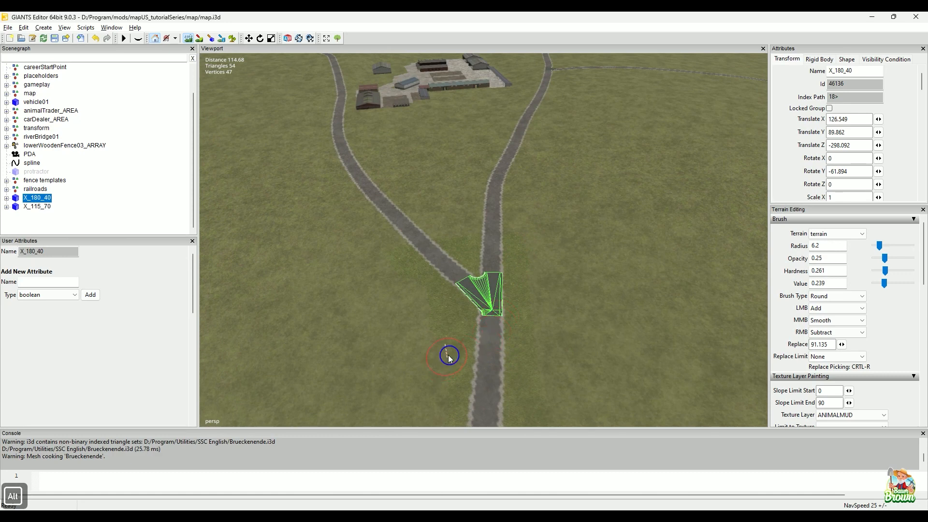
{"action": "right_click_drag", "start_coordinate": [449, 356], "coordinate": [530, 313], "text": "alt"}
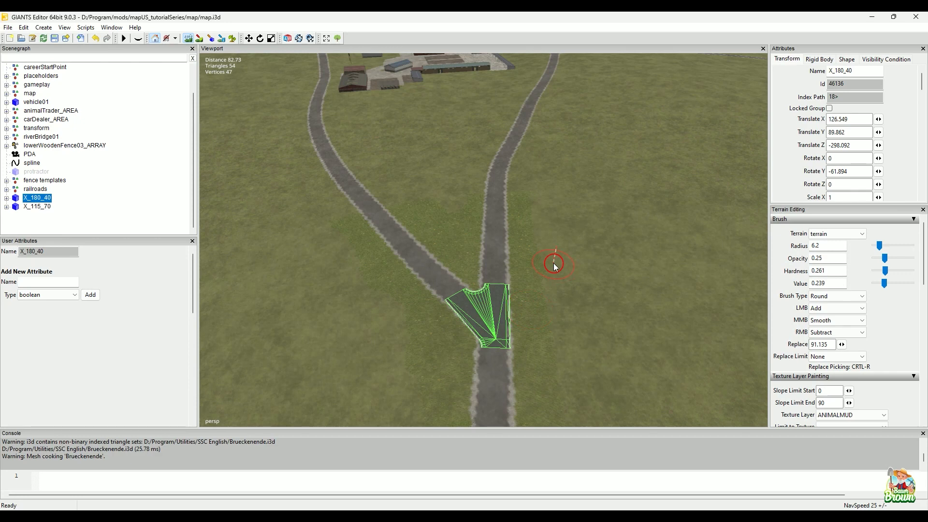
{"action": "left_click_drag", "start_coordinate": [567, 259], "coordinate": [536, 306], "text": "alt"}
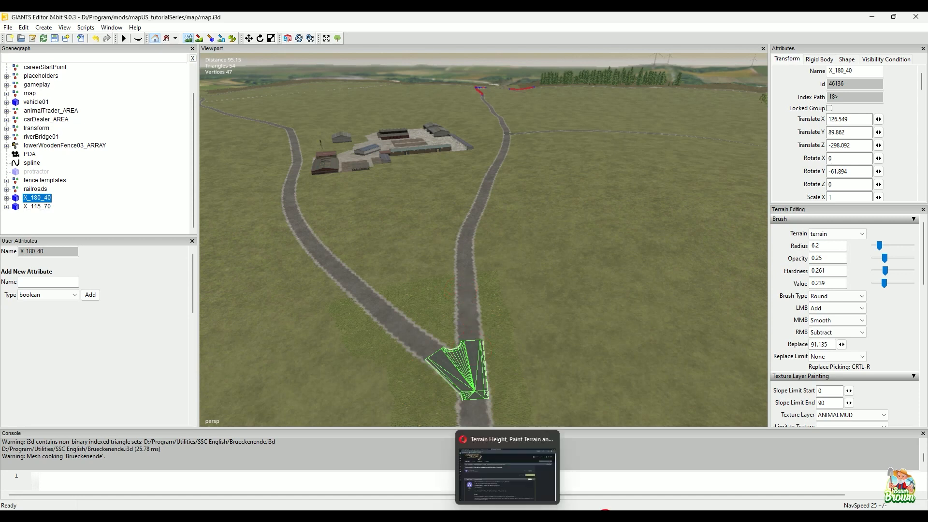
Look through the available editor scripts, including the Updated Spline Scripts group
{"action": "left_click", "coordinate": [576, 516]}
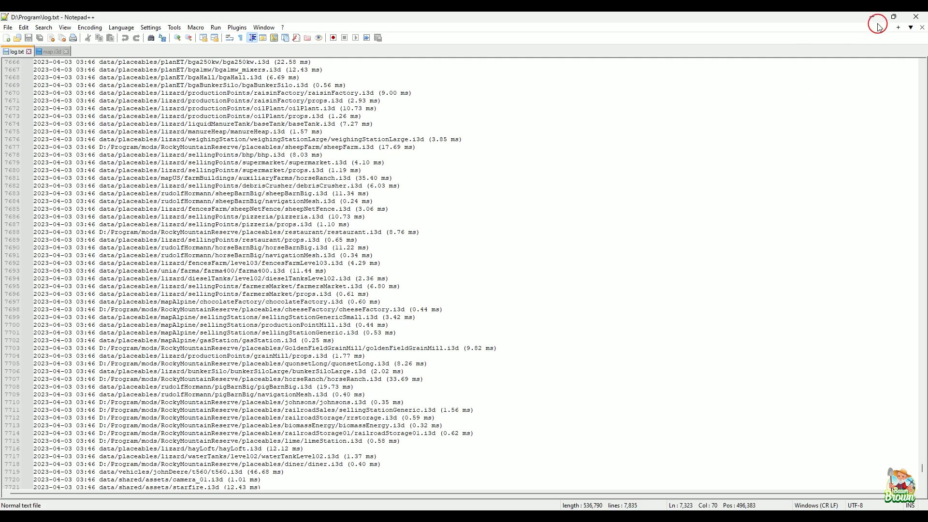
{"action": "left_click", "coordinate": [876, 24]}
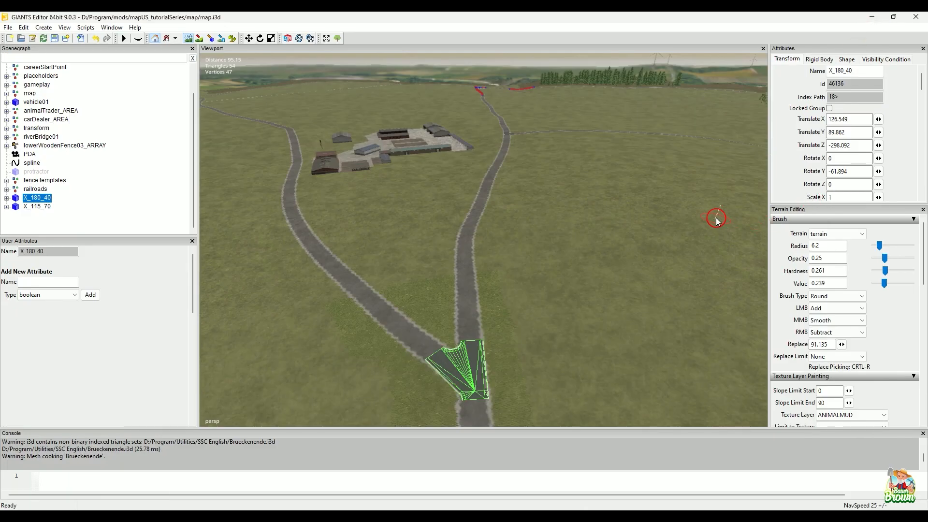
{"action": "left_click_drag", "start_coordinate": [611, 146], "coordinate": [593, 177], "text": "alt"}
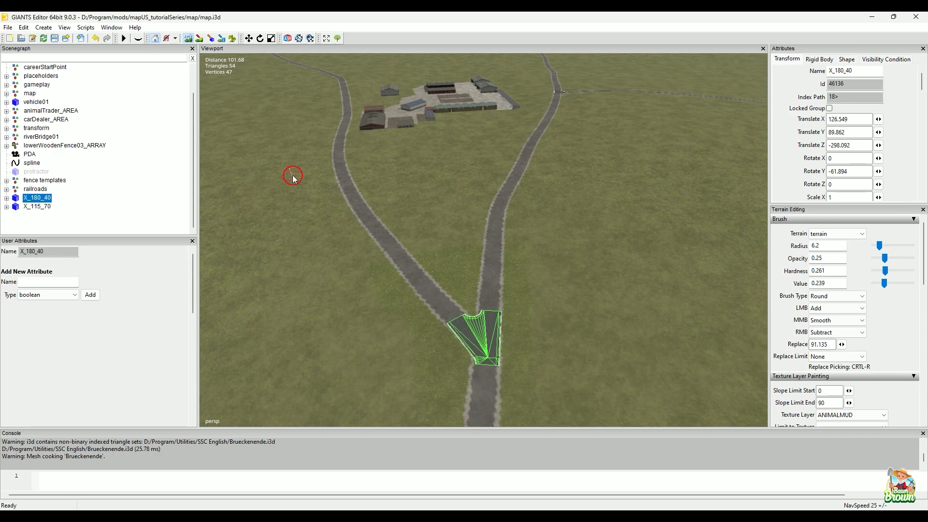
{"action": "left_click", "coordinate": [86, 28]}
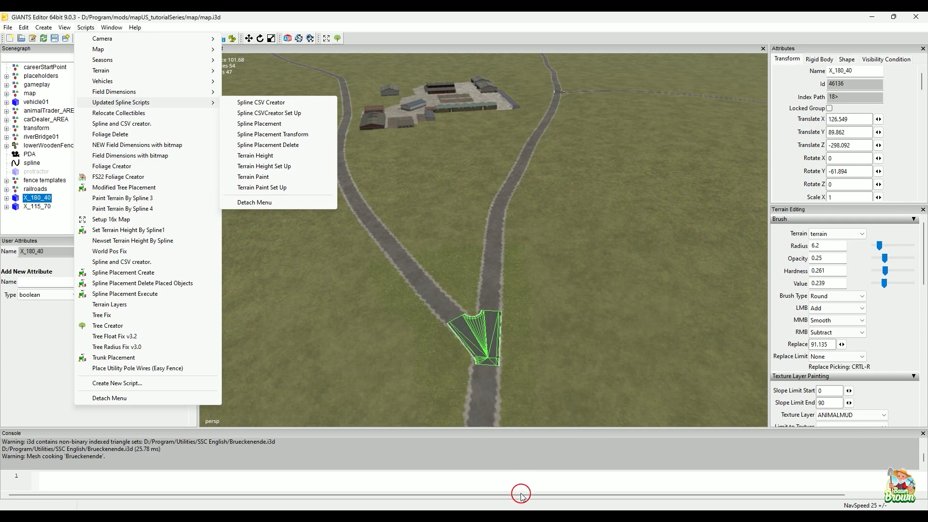
Switch to the browser, go to the farmerboysmodding.com home page and open the topic "Updated Spline, CSV, Height, Paint, Place, Scripts"
{"action": "left_click", "coordinate": [513, 519]}
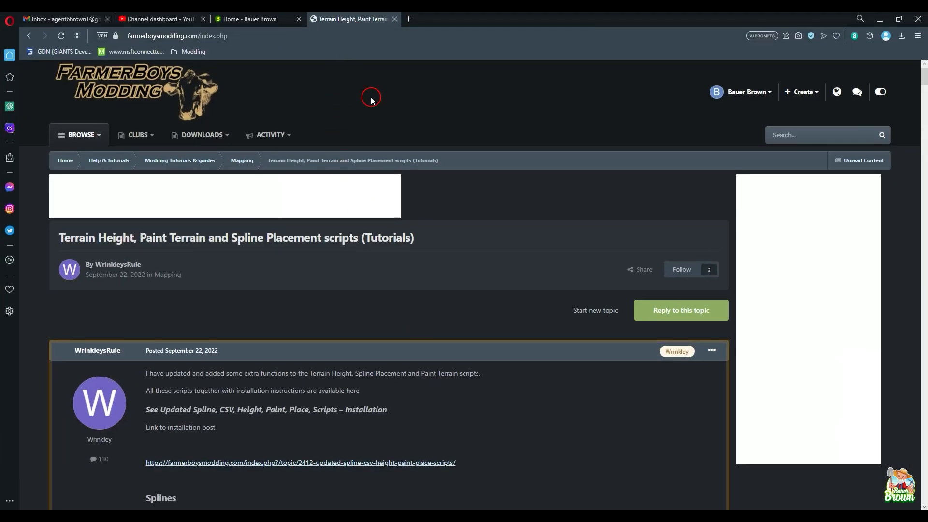
{"action": "left_click", "coordinate": [146, 79]}
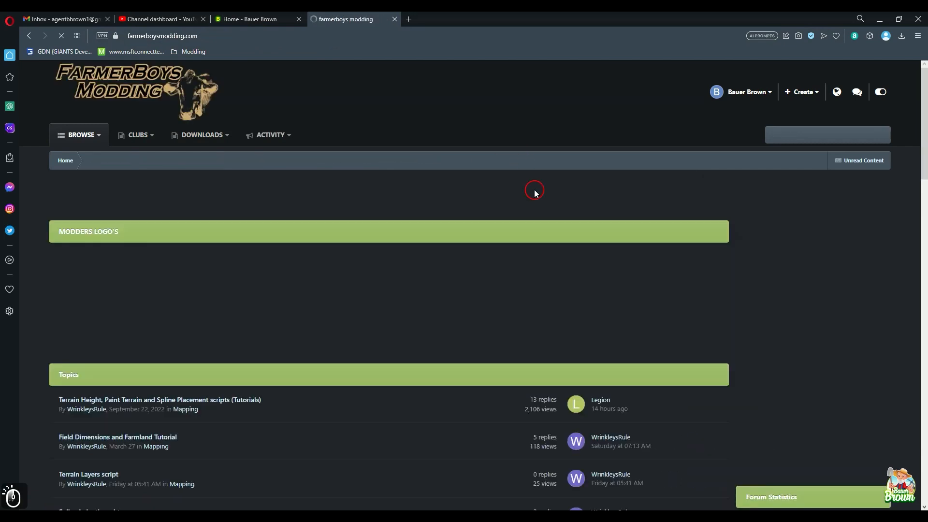
{"action": "scroll", "coordinate": [430, 276], "scroll_direction": "down", "scroll_amount": 3}
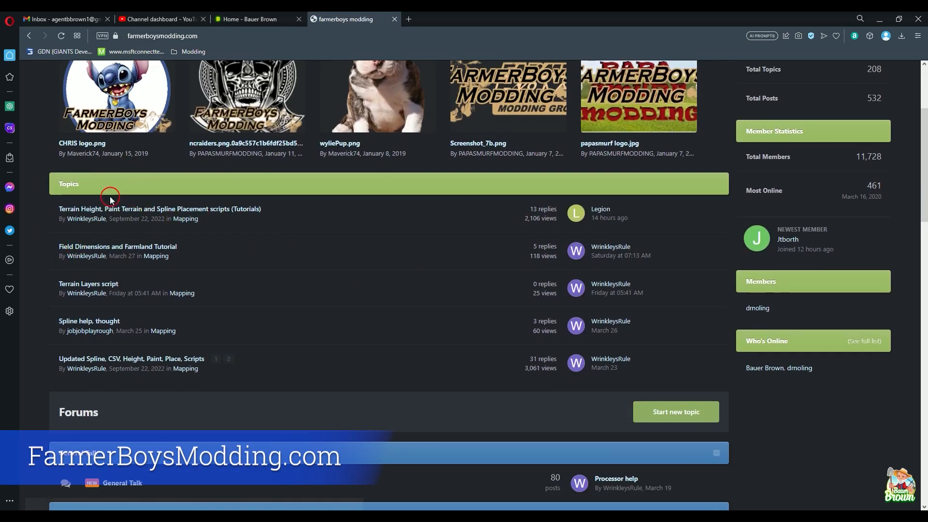
{"action": "left_click", "coordinate": [104, 363]}
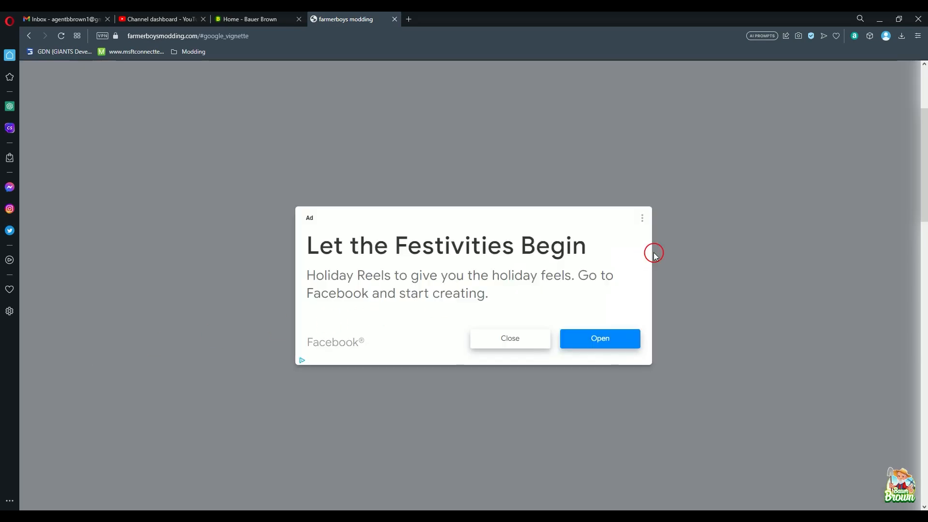
{"action": "left_click", "coordinate": [697, 204]}
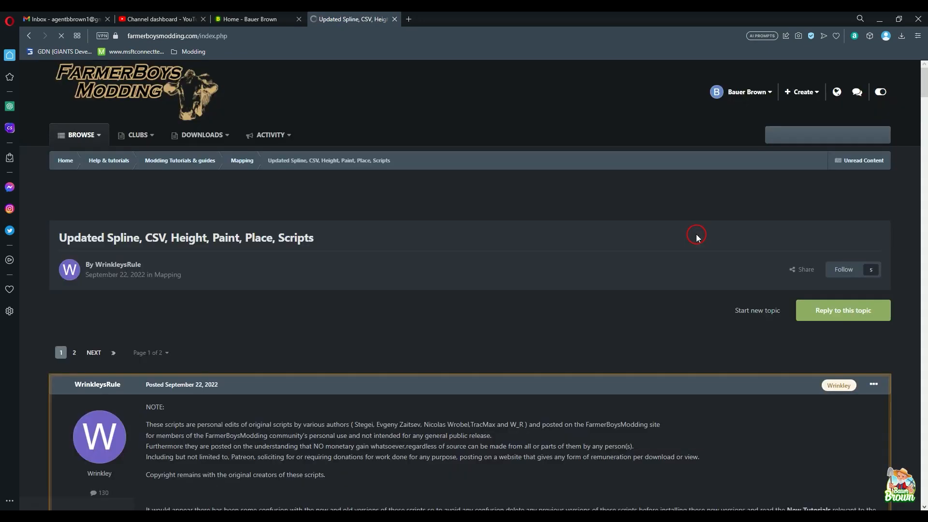
Find the Updated Spline Scripts_18.12.2022.zip attachment at the end of the topic's first post
{"action": "scroll", "coordinate": [564, 232], "scroll_direction": "down", "scroll_amount": 15}
{"action": "scroll", "coordinate": [552, 271], "scroll_direction": "down", "scroll_amount": 20}
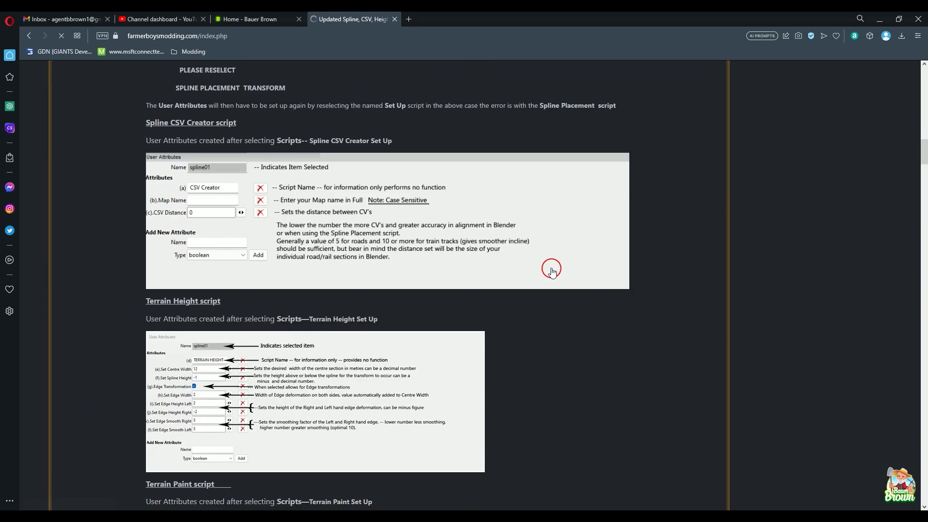
{"action": "scroll", "coordinate": [549, 279], "scroll_direction": "down", "scroll_amount": 5}
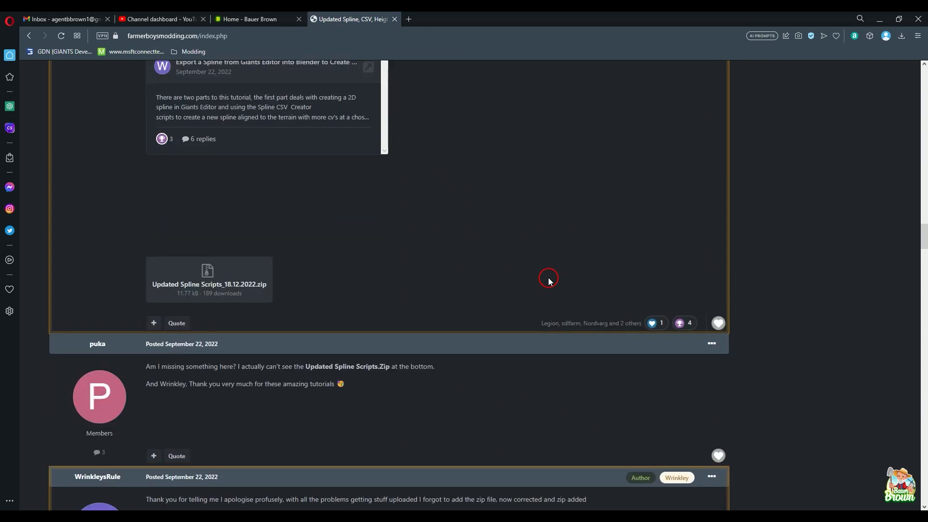
{"action": "scroll", "coordinate": [549, 280], "scroll_direction": "up", "scroll_amount": 2}
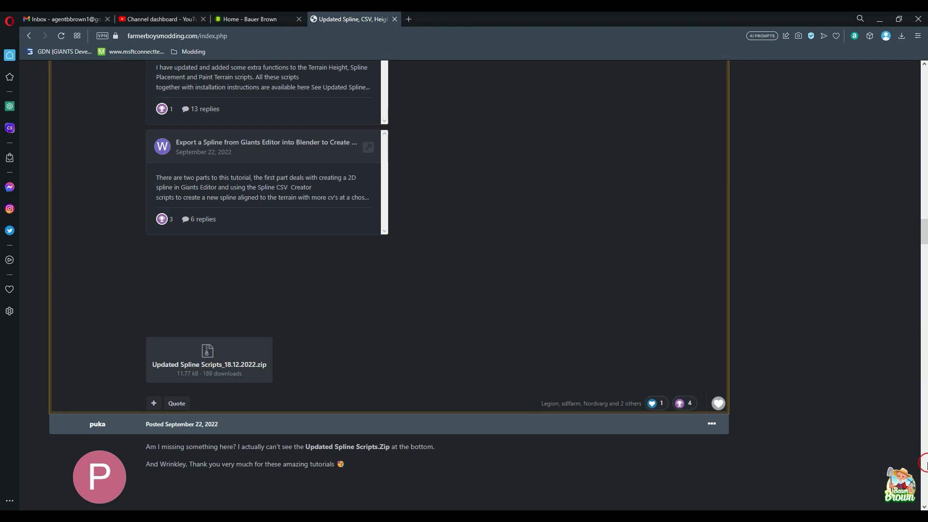
Go back to the start of the post and read its installation notes and the description of each script
{"action": "left_click_drag", "start_coordinate": [925, 232], "coordinate": [924, 72]}
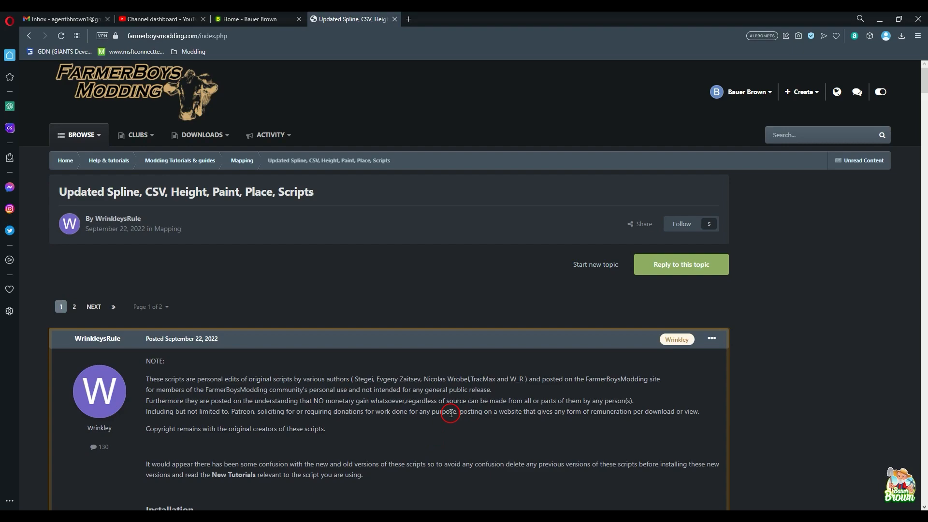
{"action": "left_click", "coordinate": [925, 88]}
{"action": "mouse_move", "coordinate": [926, 90]}
{"action": "left_mouse_down"}
{"action": "mouse_move", "coordinate": [926, 221]}
{"action": "mouse_move", "coordinate": [927, 94]}
{"action": "left_mouse_up"}
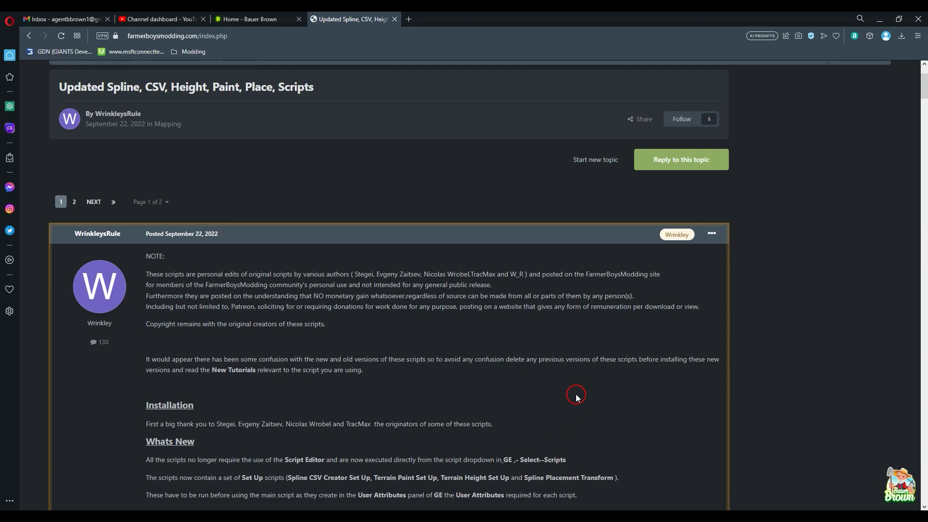
{"action": "scroll", "coordinate": [564, 348], "scroll_direction": "down", "scroll_amount": 6}
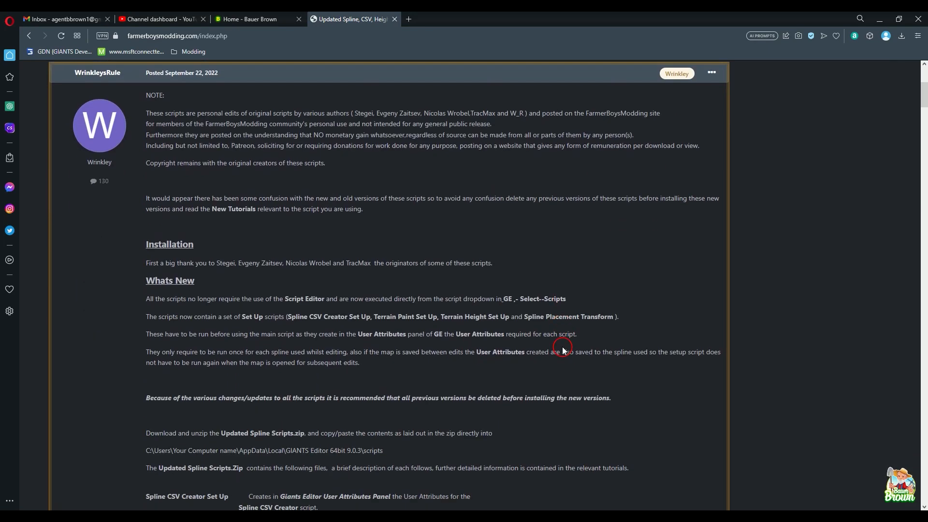
{"action": "scroll", "coordinate": [576, 323], "scroll_direction": "up", "scroll_amount": 5}
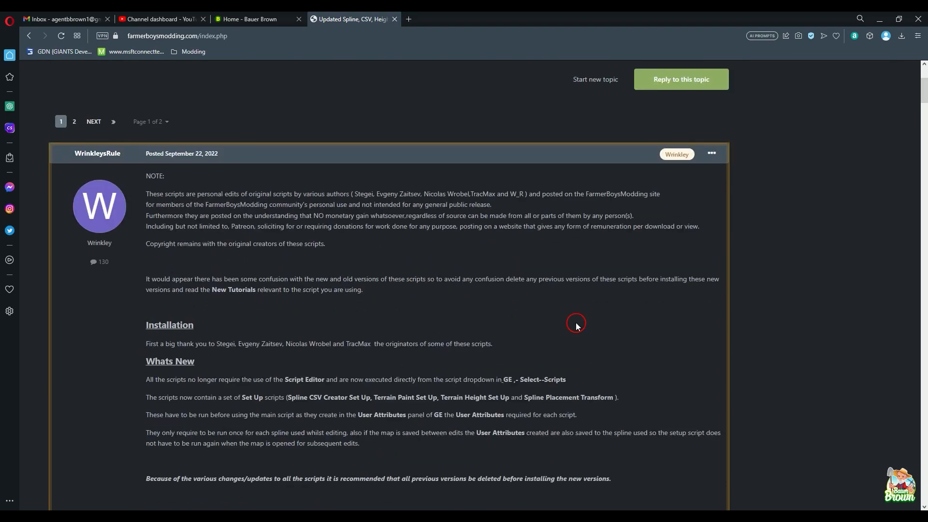
{"action": "scroll", "coordinate": [543, 357], "scroll_direction": "down", "scroll_amount": 8}
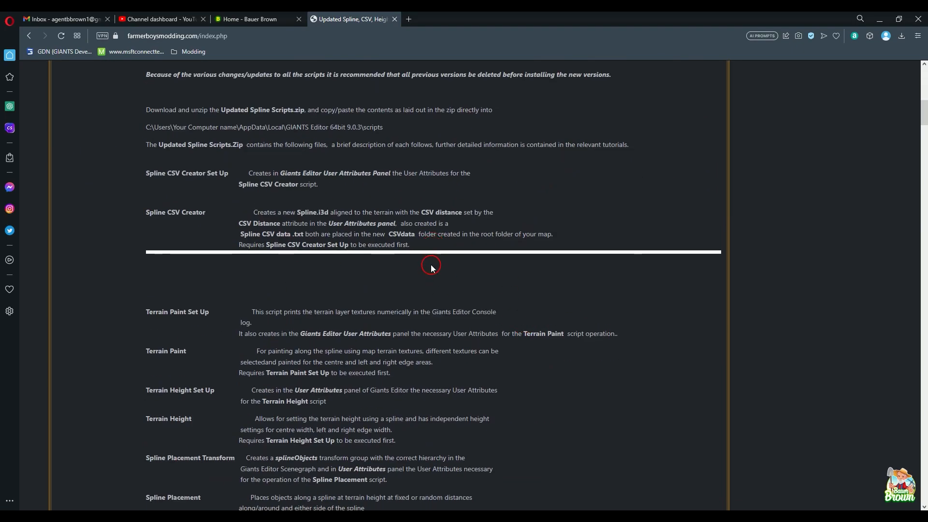
{"action": "scroll", "coordinate": [510, 285], "scroll_direction": "down", "scroll_amount": 3}
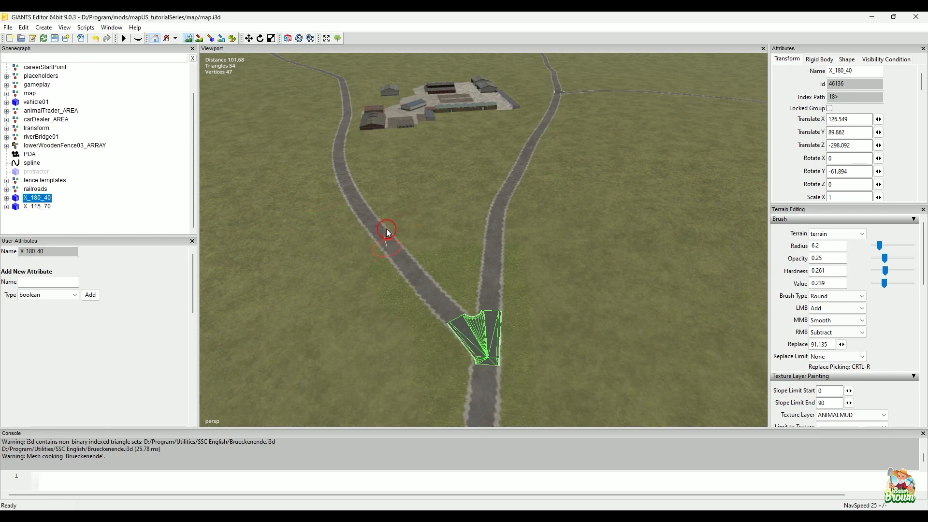
Return to GIANTS Editor, open the Script Editor maximized and view the code of the Spline Placement Execute script
{"action": "left_click", "coordinate": [84, 29]}
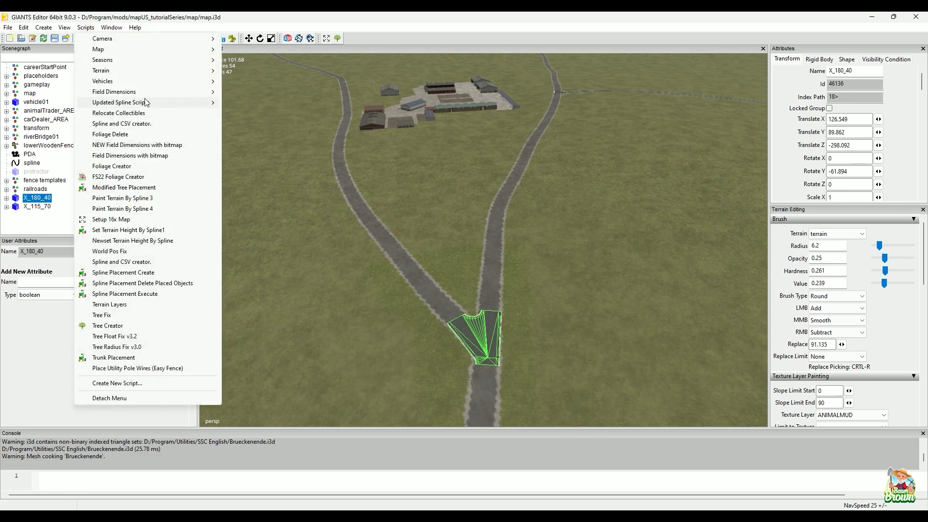
{"action": "mouse_move", "coordinate": [146, 102]}
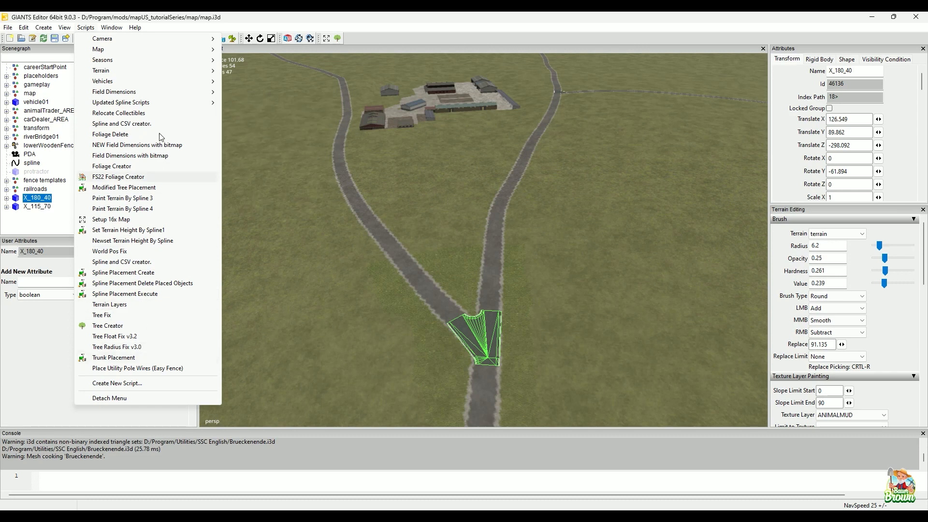
{"action": "left_click", "coordinate": [110, 28]}
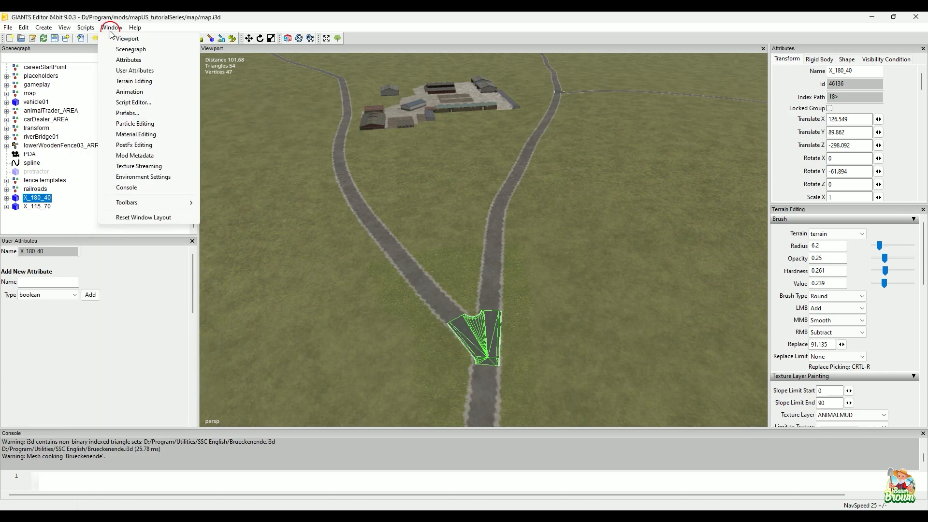
{"action": "left_click", "coordinate": [145, 103]}
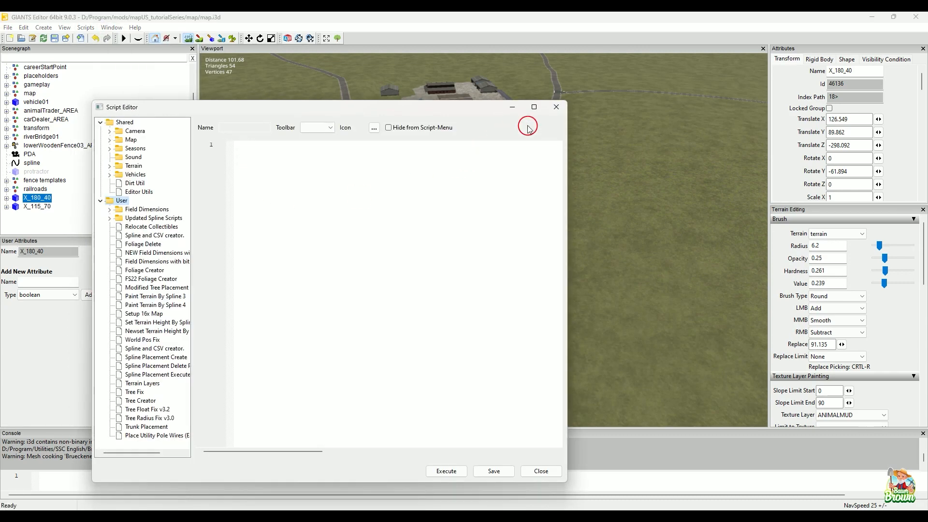
{"action": "left_click", "coordinate": [535, 108]}
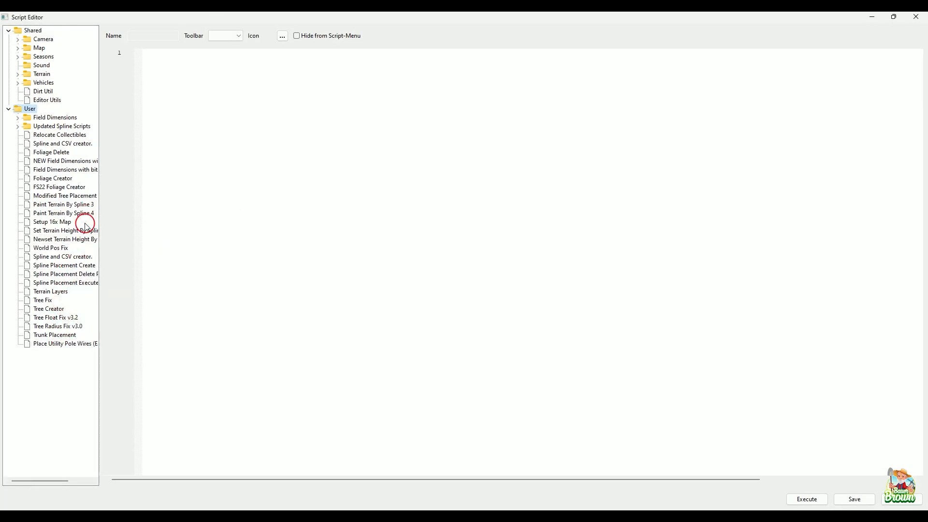
{"action": "left_click", "coordinate": [72, 283]}
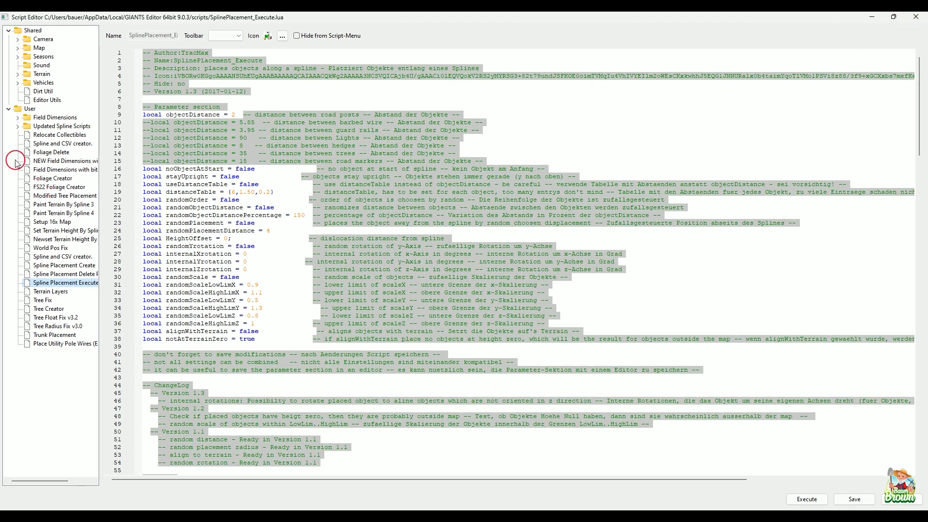
Expand the Updated Spline Scripts folder in the Script Editor, review the Spline Placement Transform code and close the editor
{"action": "left_click", "coordinate": [873, 17]}
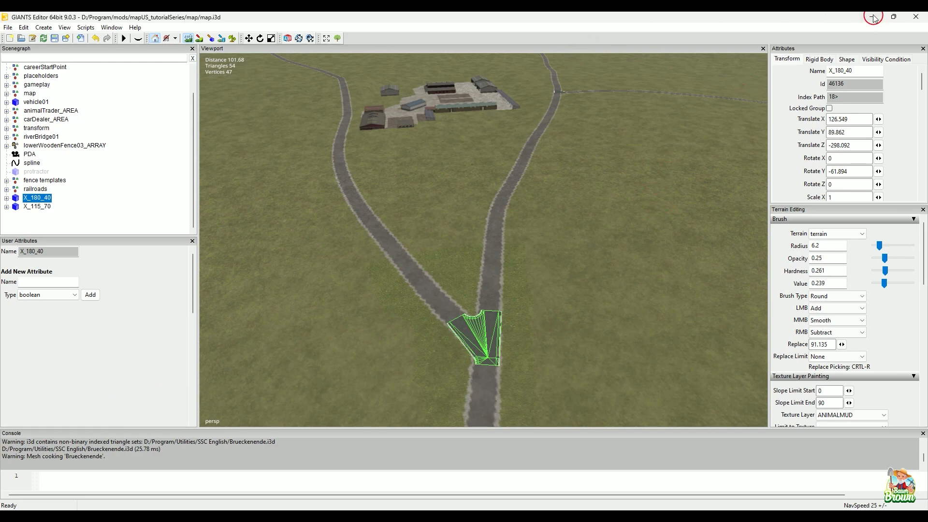
{"action": "mouse_move", "coordinate": [539, 510]}
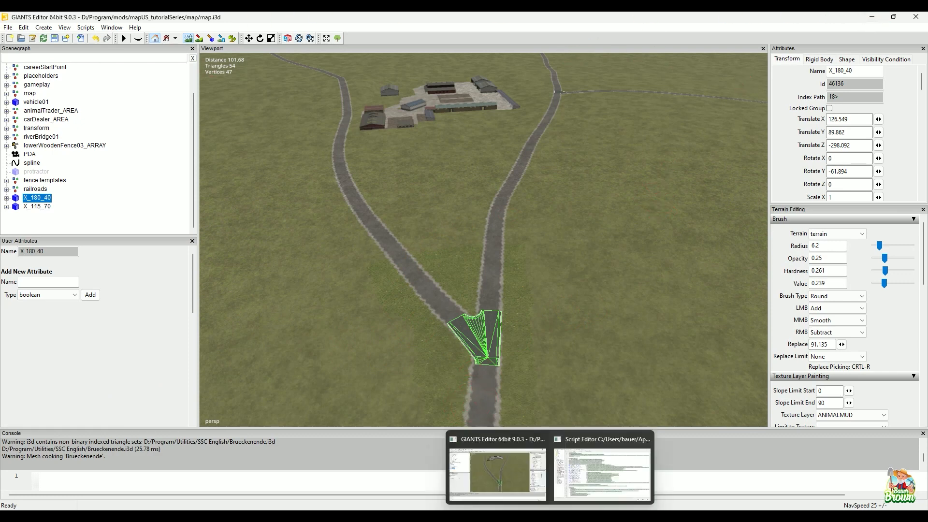
{"action": "left_click", "coordinate": [583, 493]}
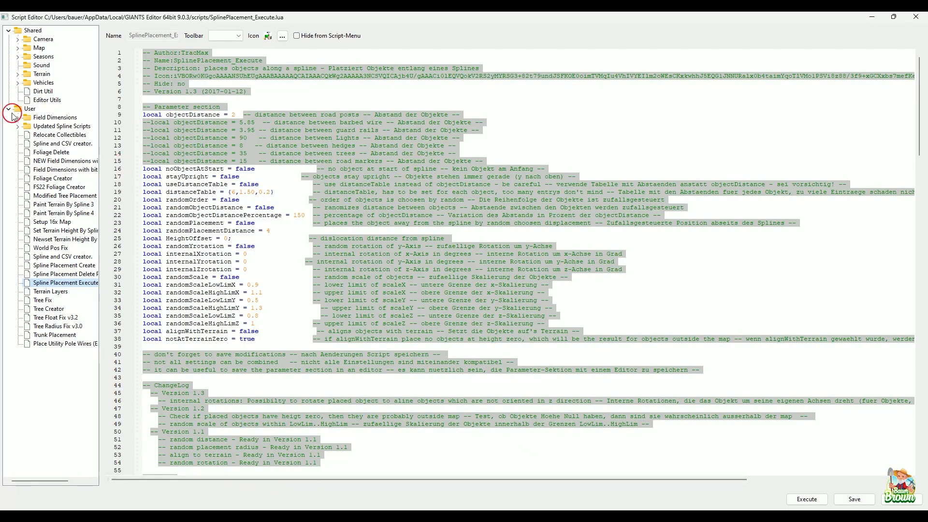
{"action": "left_click", "coordinate": [18, 127]}
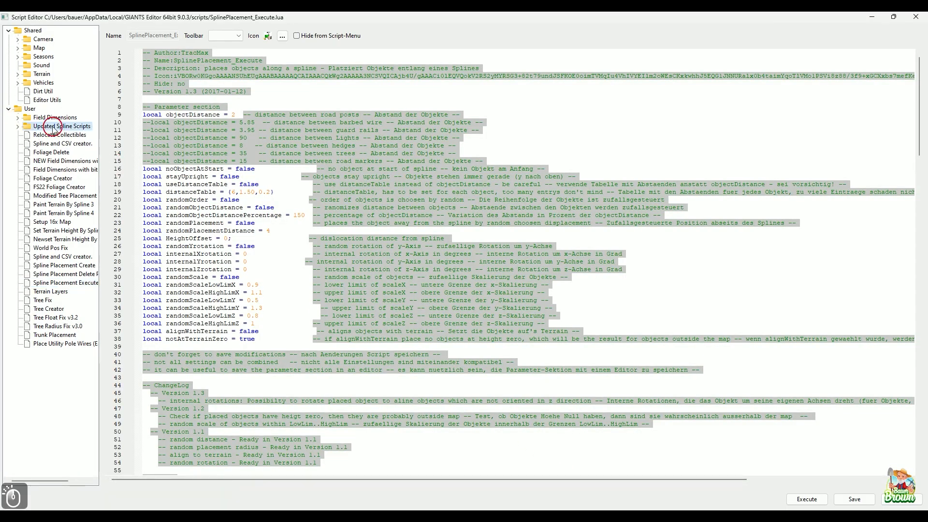
{"action": "left_click", "coordinate": [17, 128]}
{"action": "left_click", "coordinate": [18, 127]}
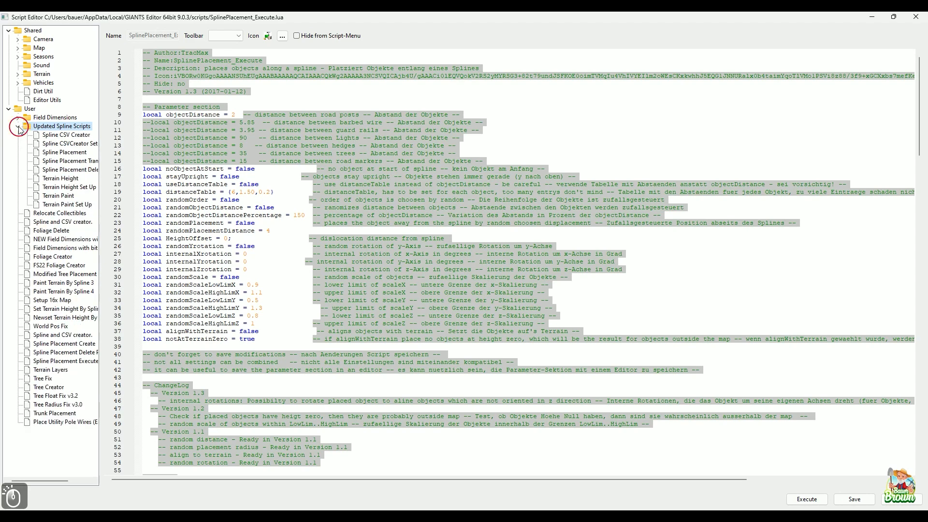
{"action": "left_click", "coordinate": [66, 162]}
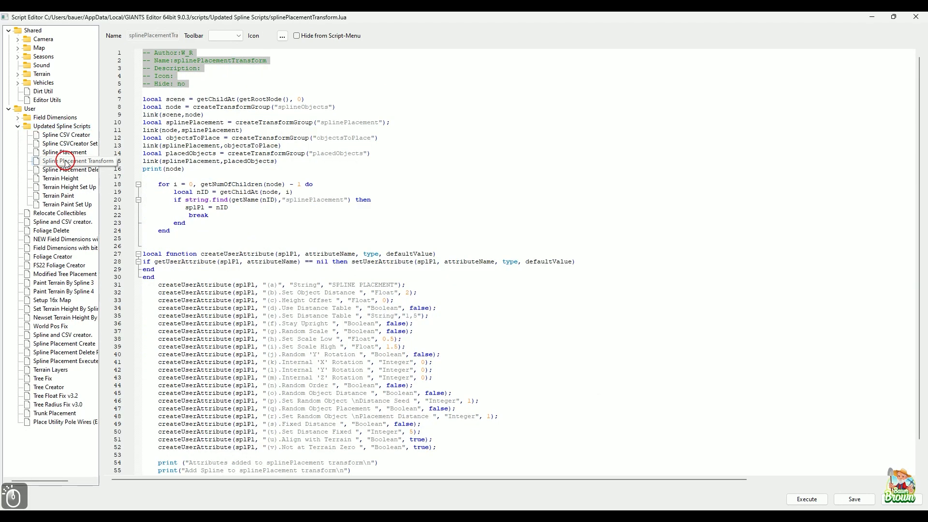
{"action": "scroll", "coordinate": [579, 287], "scroll_direction": "down", "scroll_amount": 2}
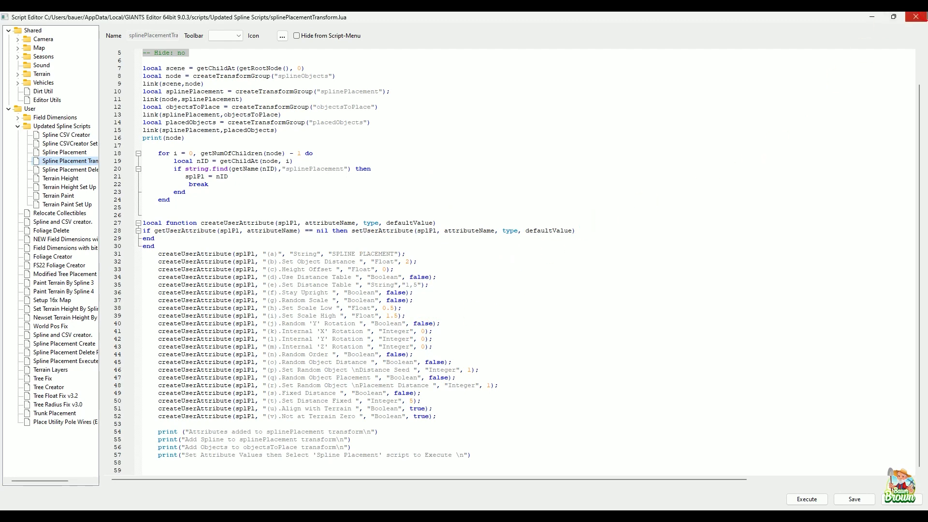
{"action": "left_click", "coordinate": [913, 17]}
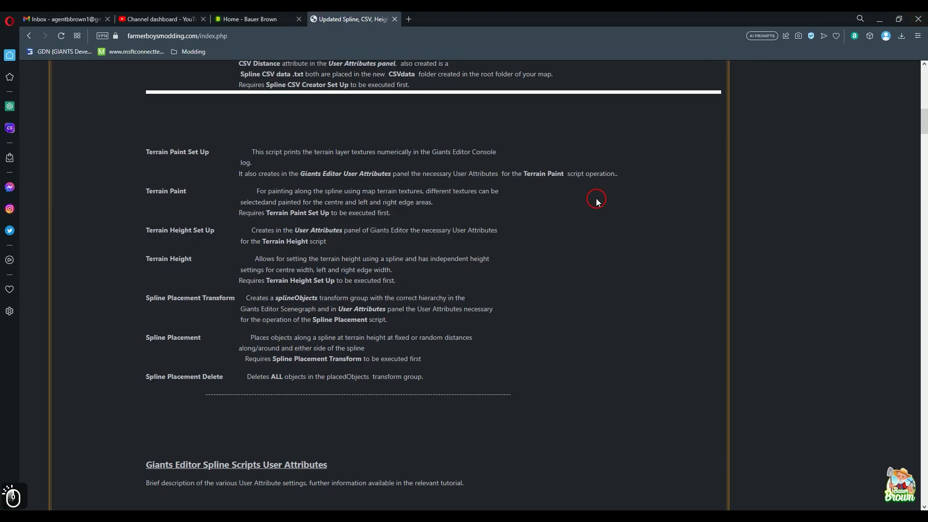
Switch back to GIANTS Editor and inspect up close where the X_180_40 intersection meets its three road sections
{"action": "key", "text": "alt+Tab"}
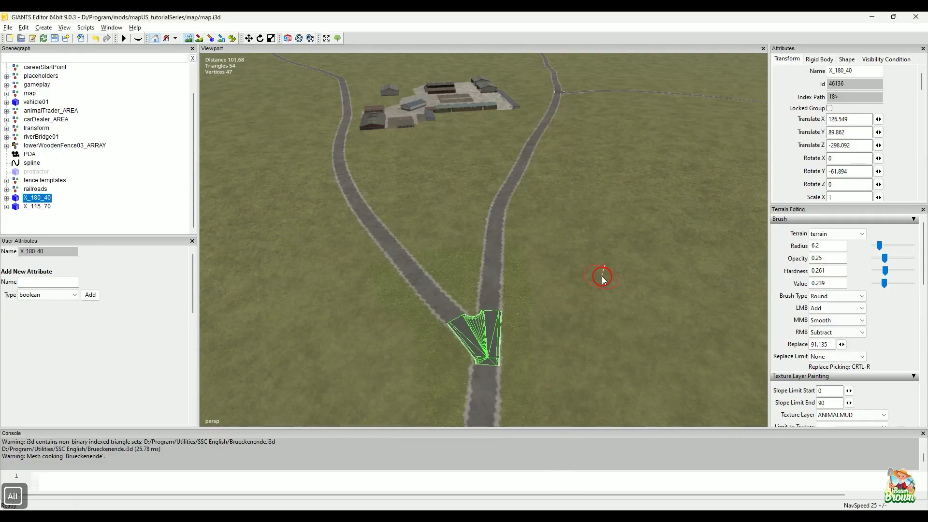
{"action": "left_click_drag", "start_coordinate": [603, 277], "coordinate": [520, 306], "text": "alt"}
{"action": "scroll", "coordinate": [513, 306], "scroll_direction": "up", "scroll_amount": 3, "text": "alt"}
{"action": "middle_click_drag", "start_coordinate": [512, 306], "coordinate": [479, 305], "text": "alt"}
{"action": "left_click_drag", "start_coordinate": [479, 304], "coordinate": [499, 312], "text": "alt"}
{"action": "middle_click_drag", "start_coordinate": [499, 312], "coordinate": [477, 351], "text": "alt"}
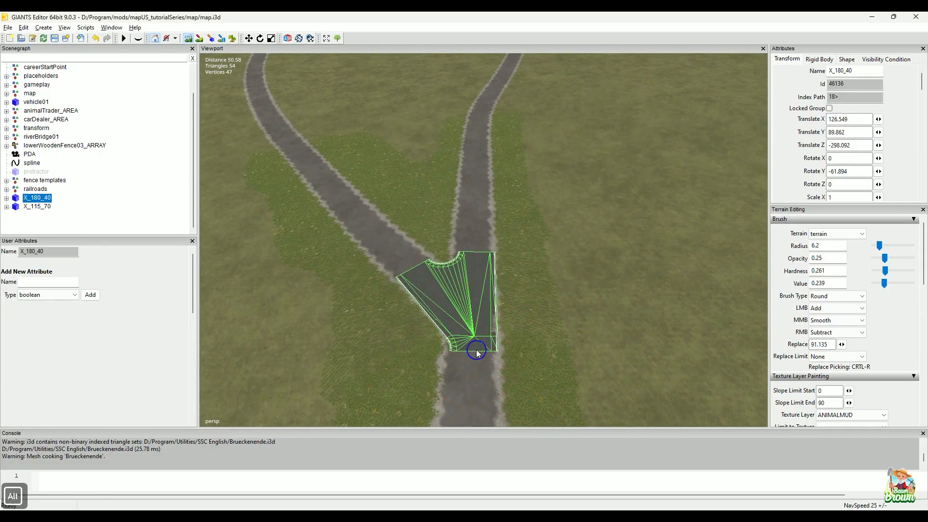
{"action": "left_click_drag", "start_coordinate": [476, 353], "coordinate": [485, 305], "text": "alt"}
{"action": "scroll", "coordinate": [497, 332], "scroll_direction": "up", "scroll_amount": 3, "text": "alt"}
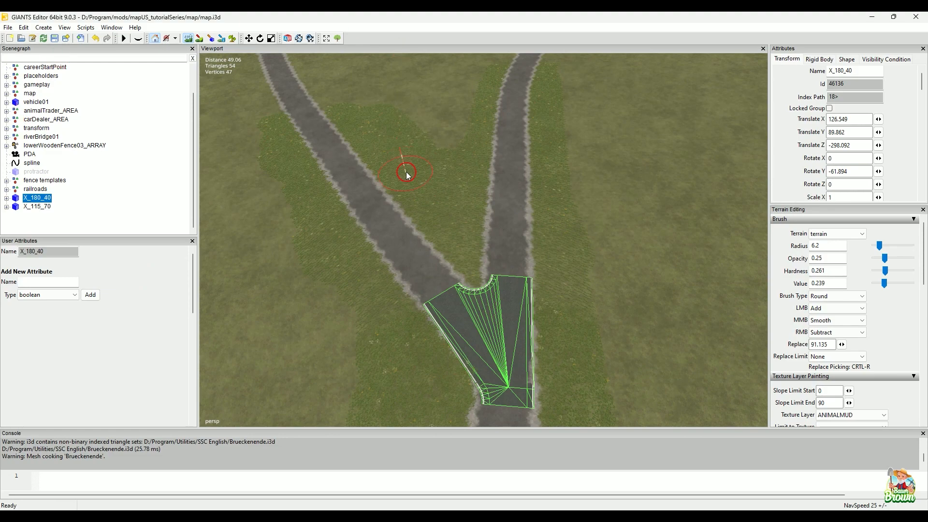
Expand the map group in the Scenegraph to show its subgroups
{"action": "left_click_drag", "start_coordinate": [406, 167], "coordinate": [416, 293], "text": "alt"}
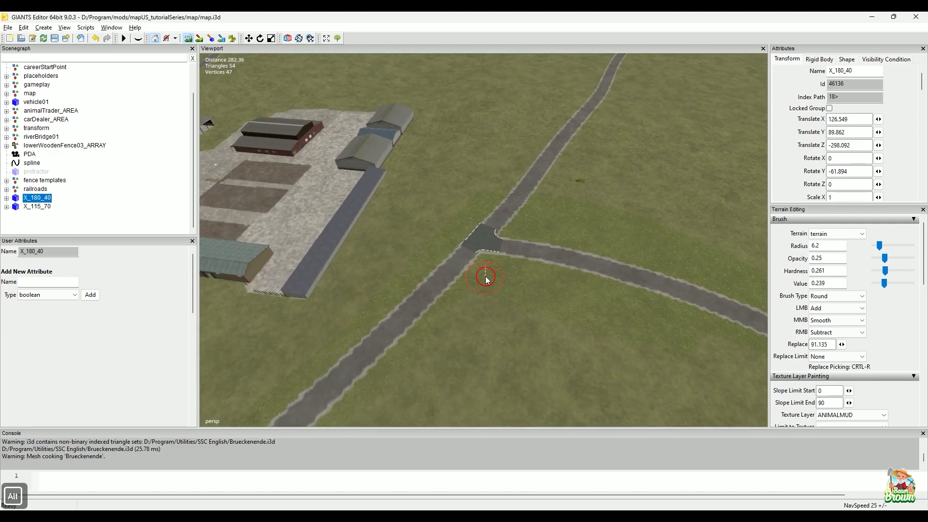
{"action": "left_click_drag", "start_coordinate": [486, 279], "coordinate": [598, 248], "text": "alt"}
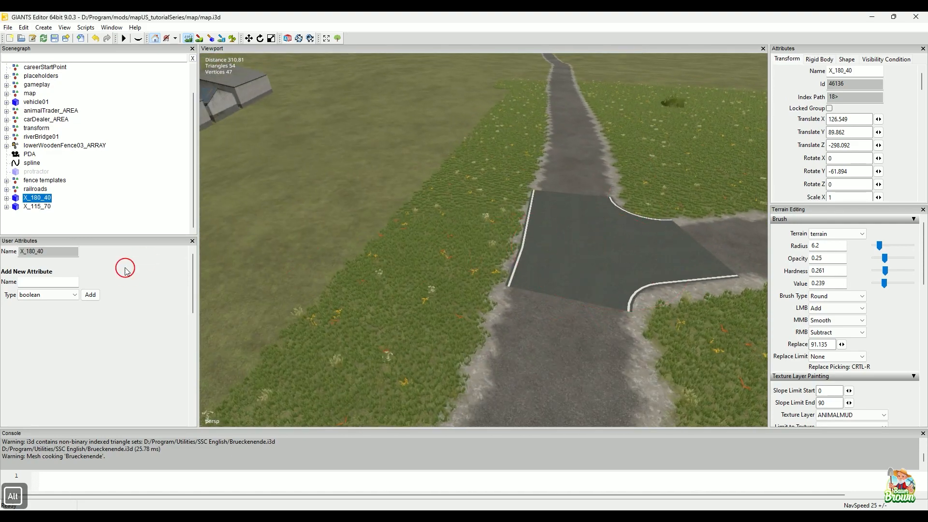
{"action": "scroll", "coordinate": [103, 154], "scroll_direction": "up", "scroll_amount": 1}
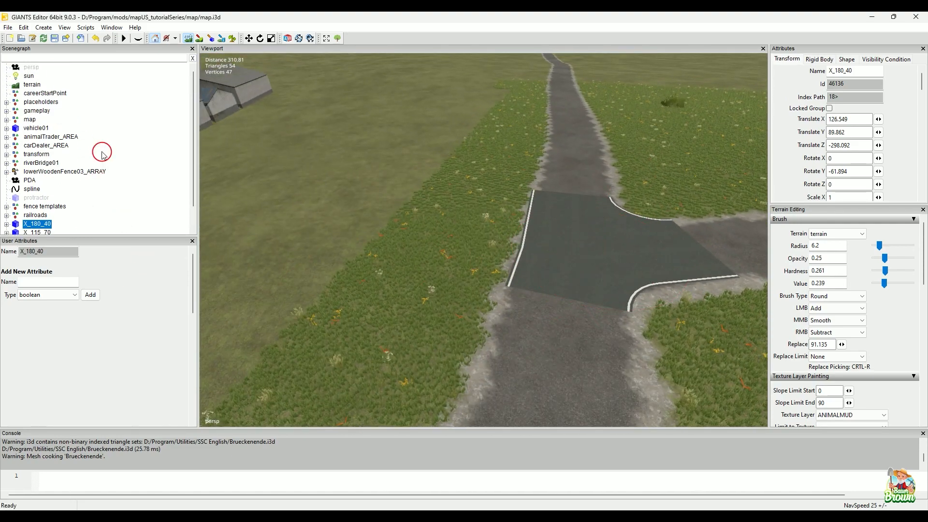
{"action": "scroll", "coordinate": [103, 154], "scroll_direction": "down", "scroll_amount": 1}
{"action": "left_click", "coordinate": [7, 112]}
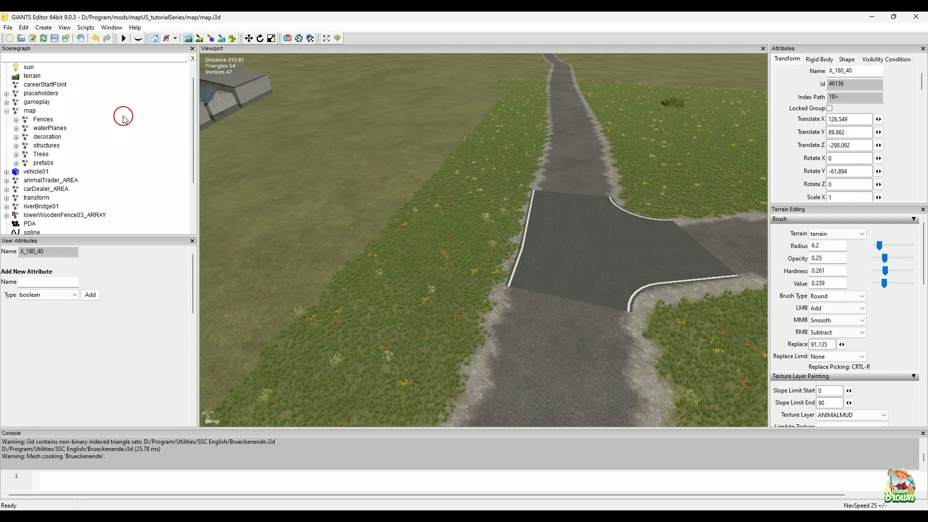
{"action": "scroll", "coordinate": [114, 168], "scroll_direction": "down", "scroll_amount": 3}
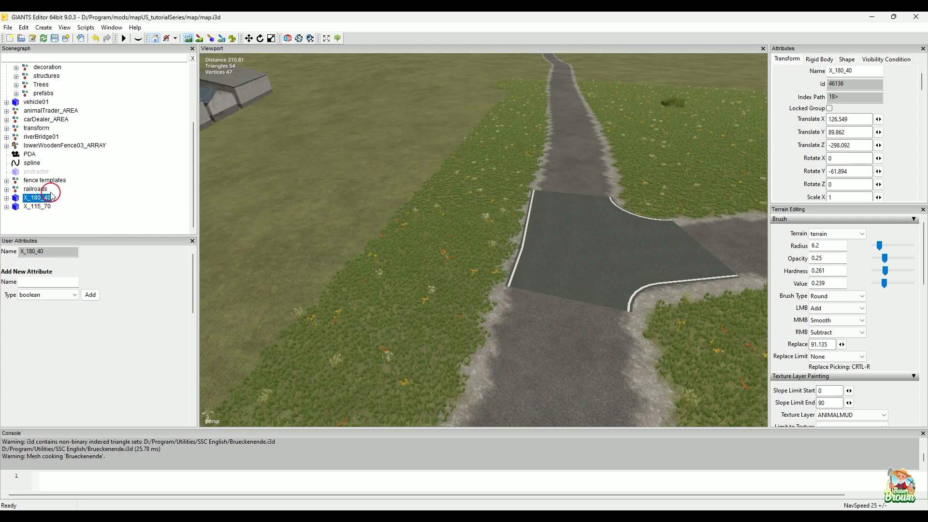
Group the X_180_40 intersection and name the new group roadSystem
{"action": "key", "text": "ctrl+g"}
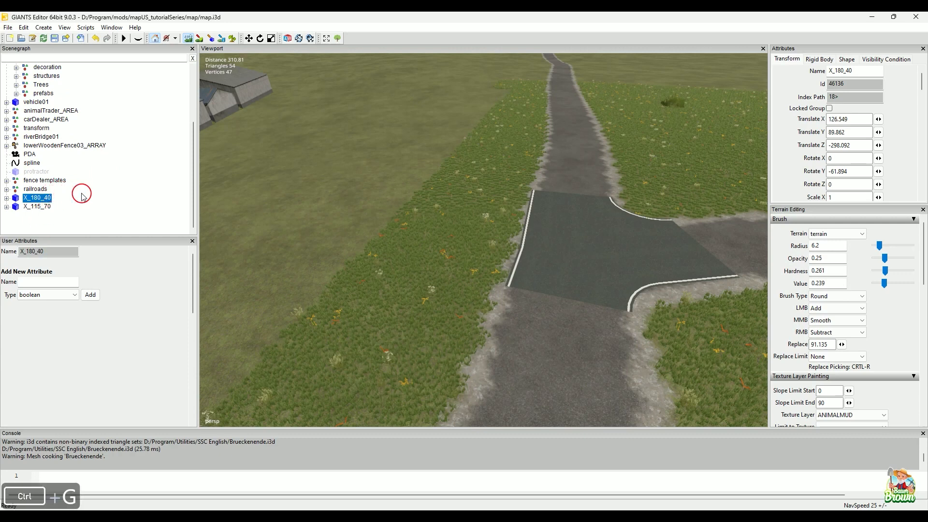
{"action": "double_click", "coordinate": [56, 199]}
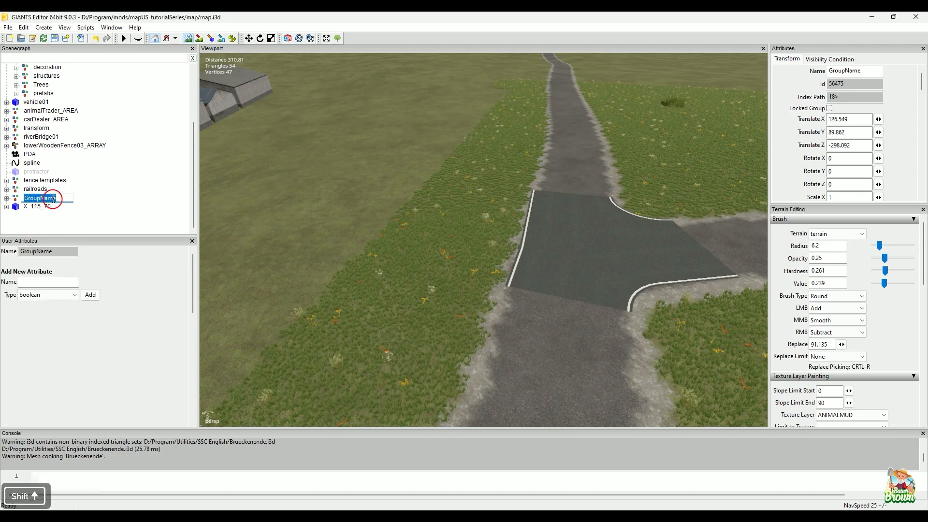
{"action": "type", "text": "R"}
{"action": "key", "text": "BackSpace"}
{"action": "type", "text": "r"}
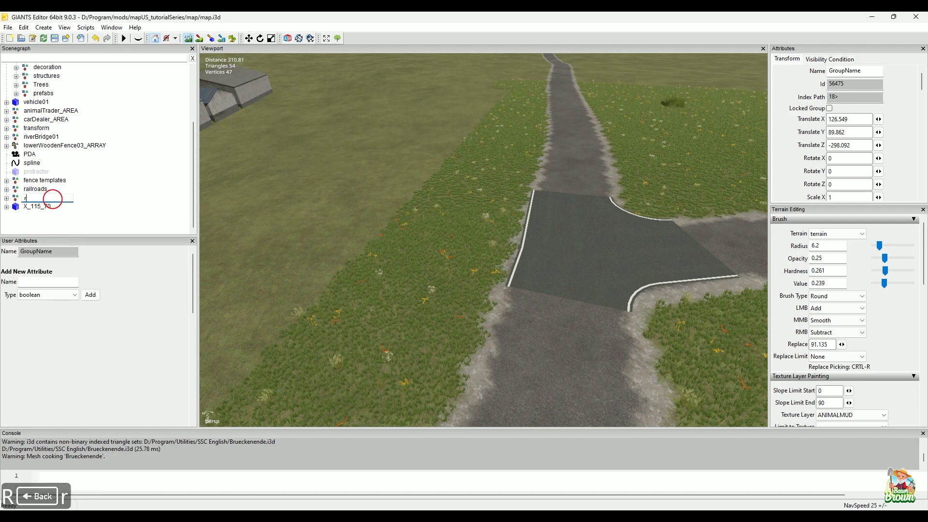
{"action": "type", "text": "pad"}
{"action": "key", "text": "BackSpace"}
{"action": "key", "text": "BackSpace"}
{"action": "key", "text": "BackSpace"}
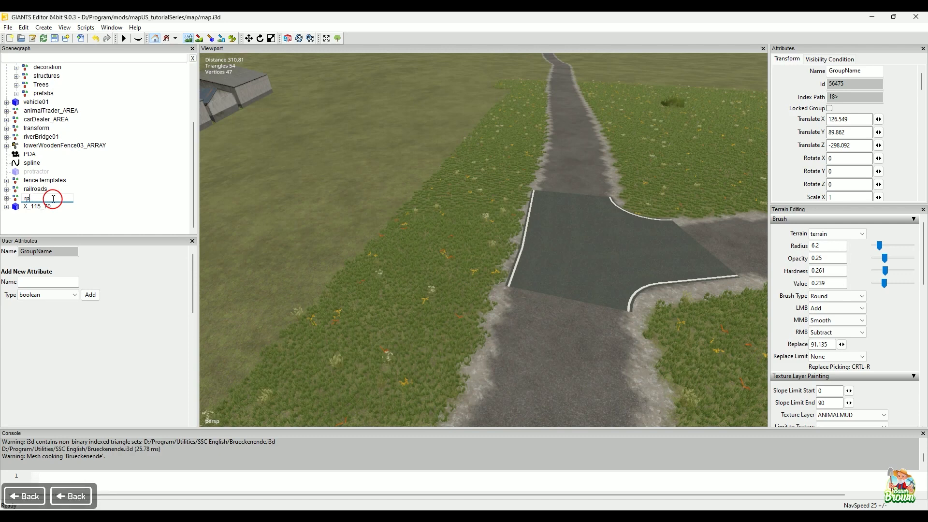
{"action": "type", "text": "oad"}
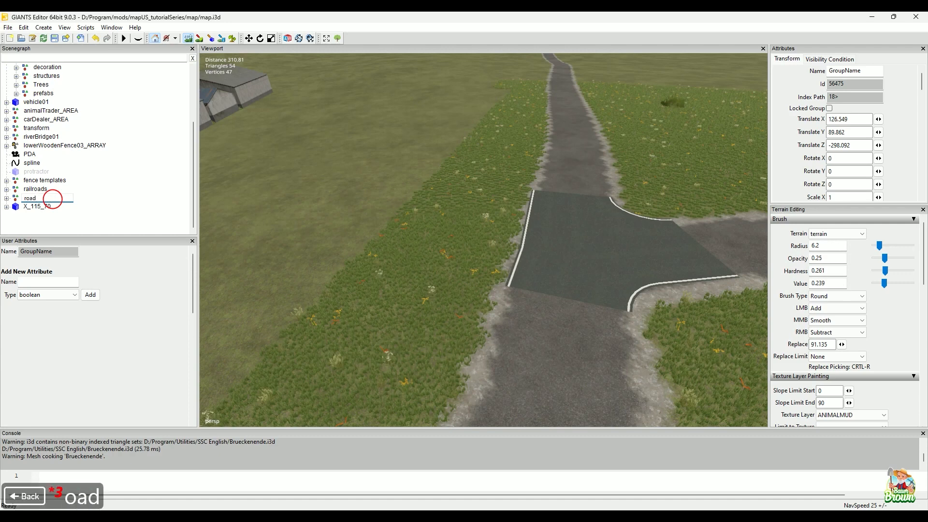
{"action": "type", "text": "System"}
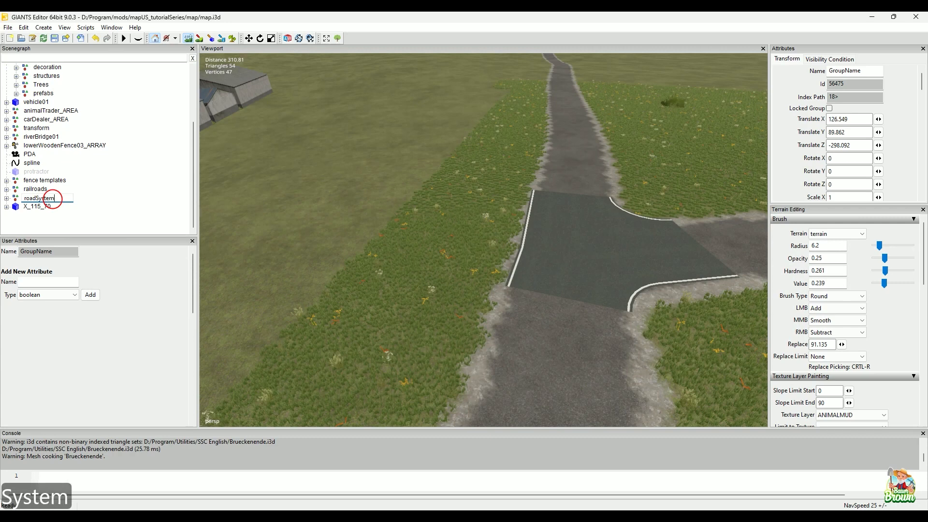
{"action": "key", "text": "Return"}
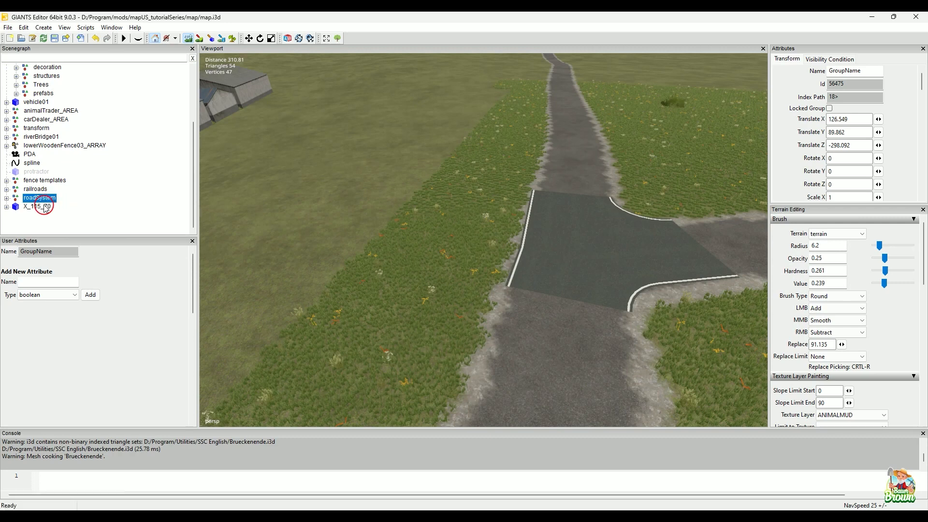
Move the X_115_70 intersection into the roadSystem group and expand the group
{"action": "left_click", "coordinate": [44, 207]}
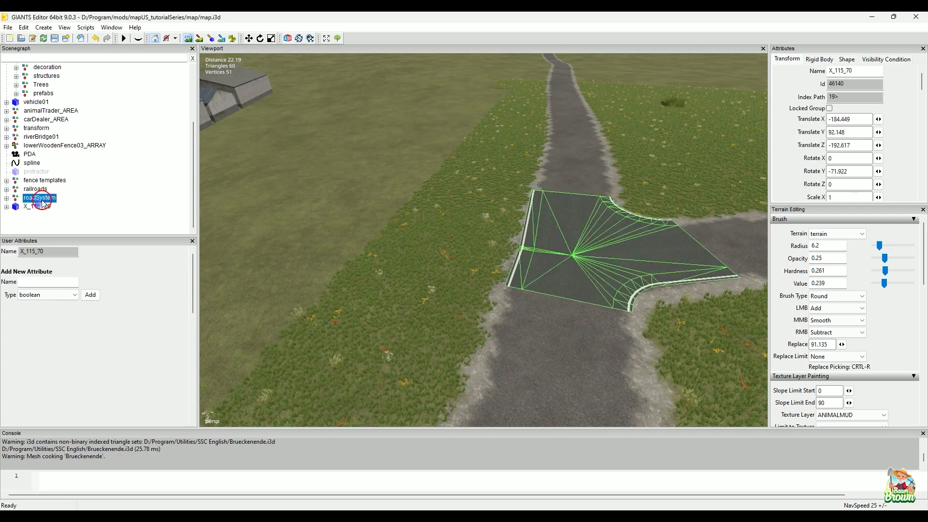
{"action": "left_click_drag", "start_coordinate": [43, 204], "coordinate": [43, 203]}
{"action": "double_click", "coordinate": [46, 198]}
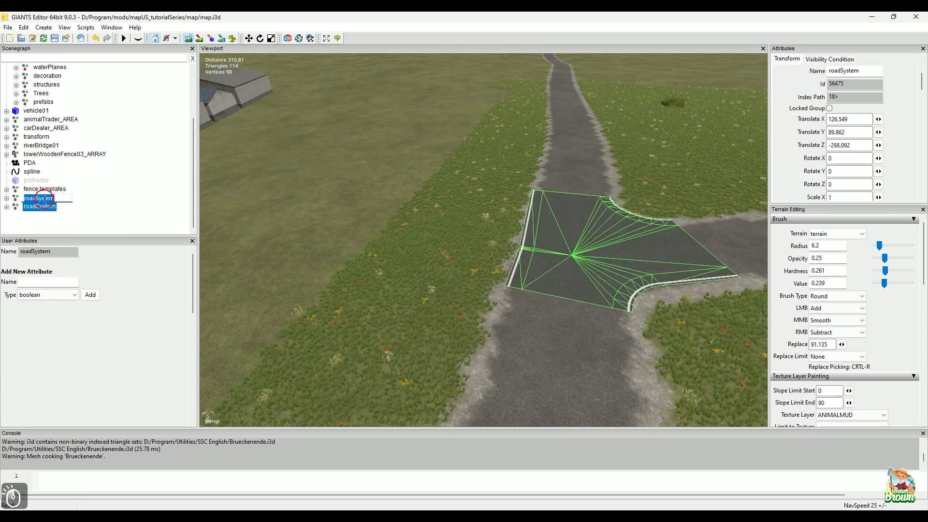
{"action": "key", "text": "Escape"}
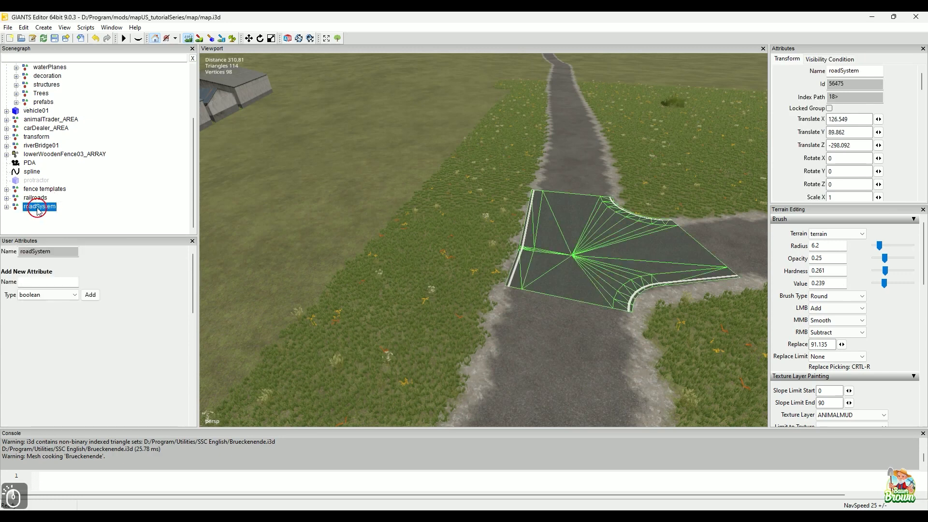
{"action": "left_click", "coordinate": [7, 207]}
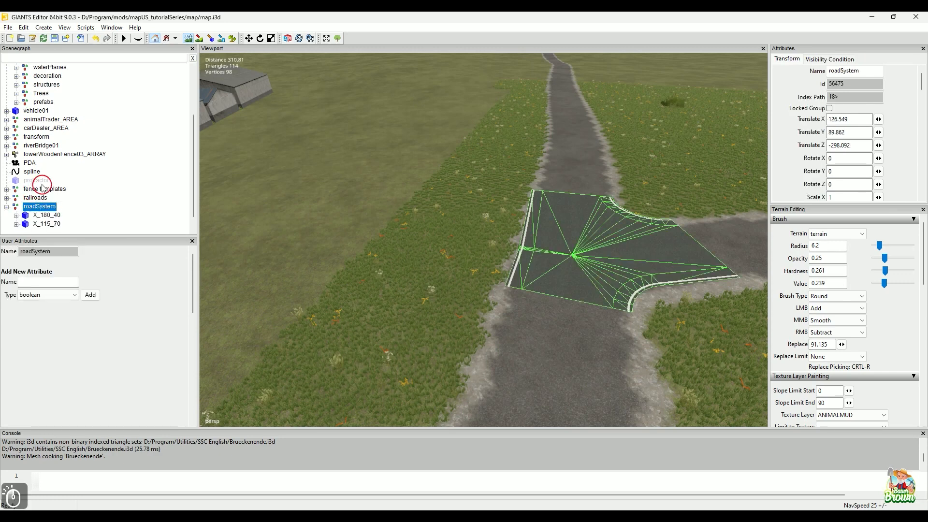
{"action": "scroll", "coordinate": [44, 211], "scroll_direction": "down", "scroll_amount": 1}
Group X_115_70 and X_180_40 together inside roadSystem and name the subgroup intersections
{"action": "left_click", "coordinate": [44, 207]}
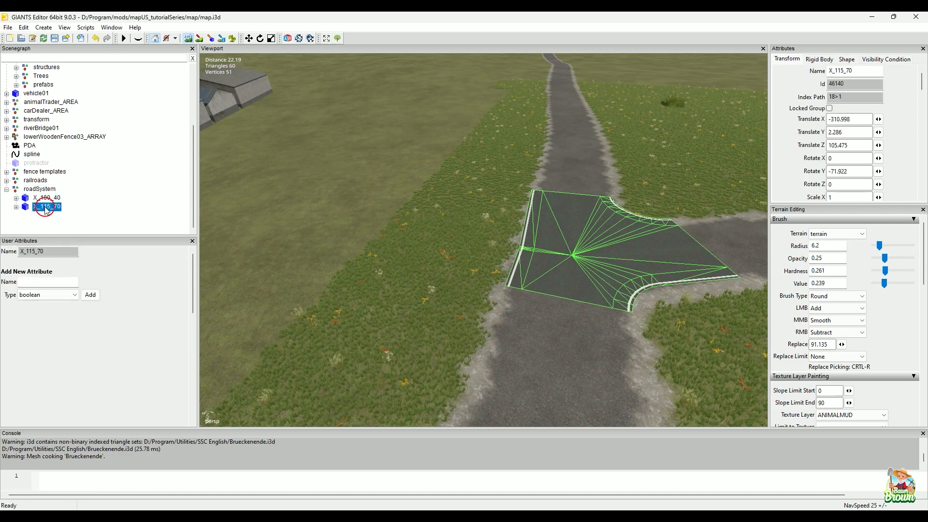
{"action": "key", "text": "ctrl"}
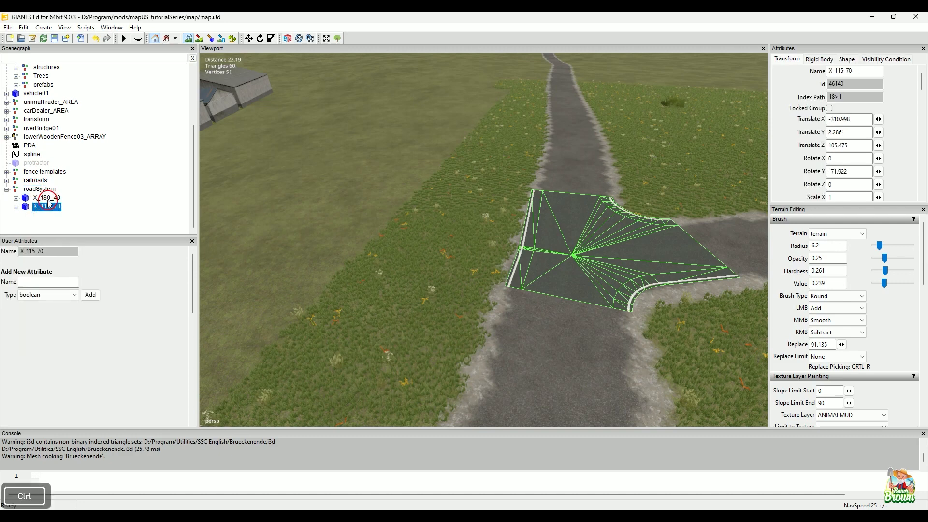
{"action": "left_click", "coordinate": [48, 198], "text": "ctrl"}
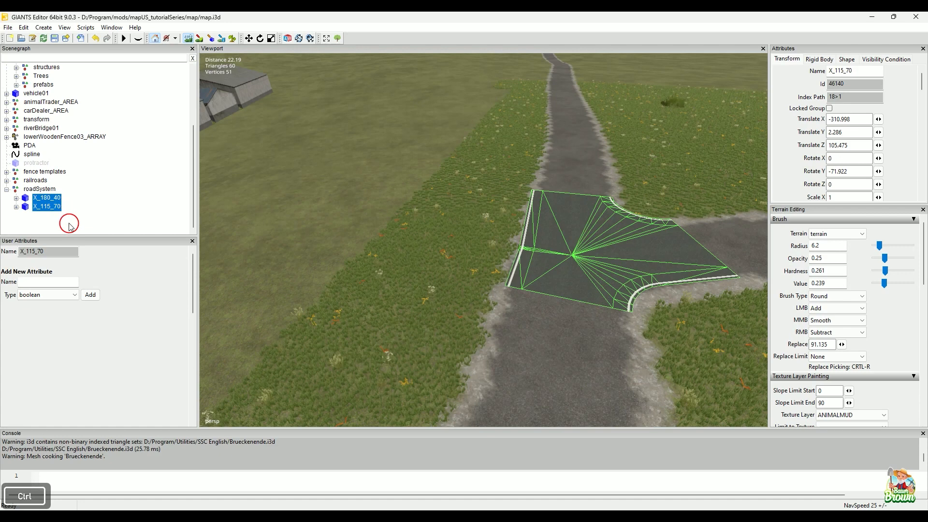
{"action": "key", "text": "ctrl+g"}
{"action": "double_click", "coordinate": [52, 208]}
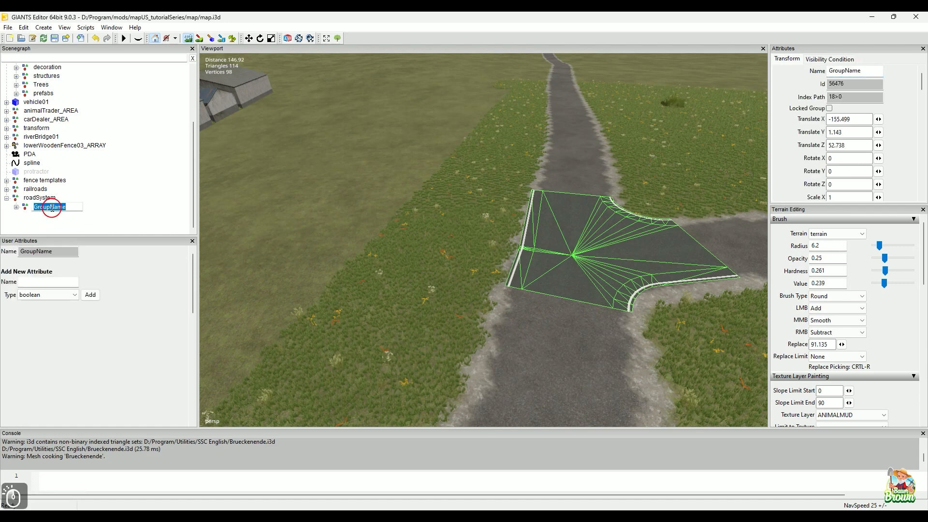
{"action": "type", "text": "int"}
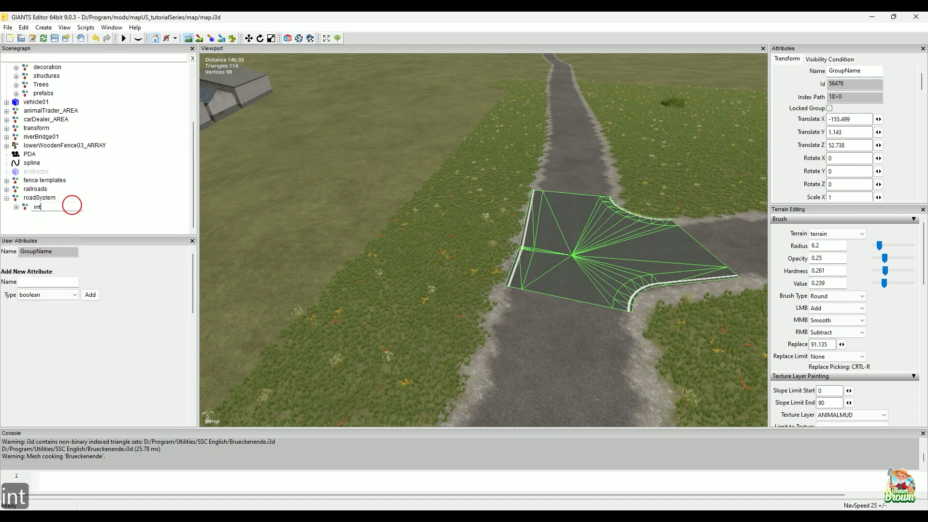
{"action": "type", "text": "ersections"}
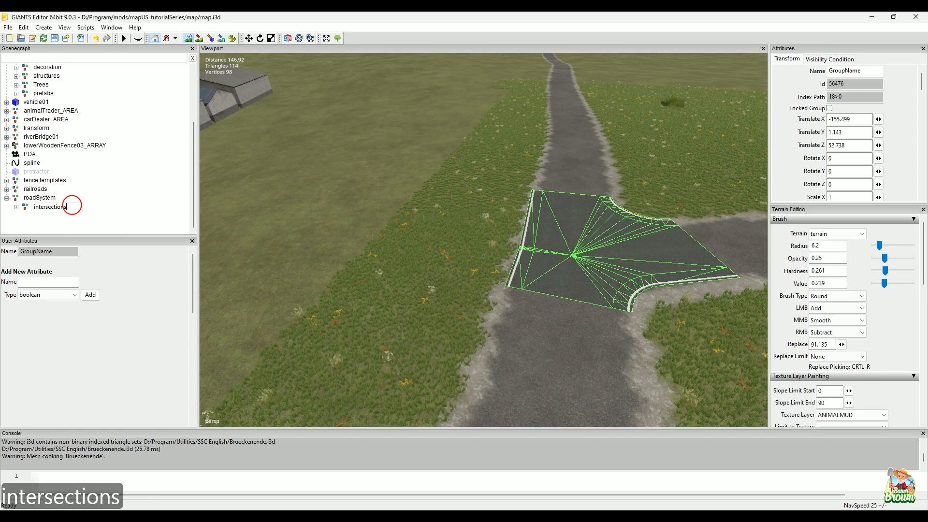
{"action": "key", "text": "Return"}
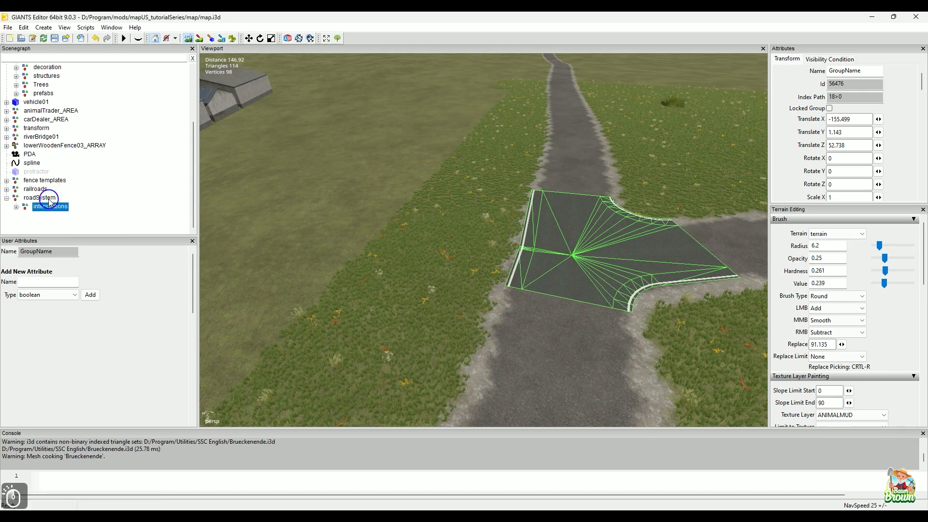
Move the roadSystem group into the map group and collapse it
{"action": "left_click_drag", "start_coordinate": [51, 200], "coordinate": [28, 119]}
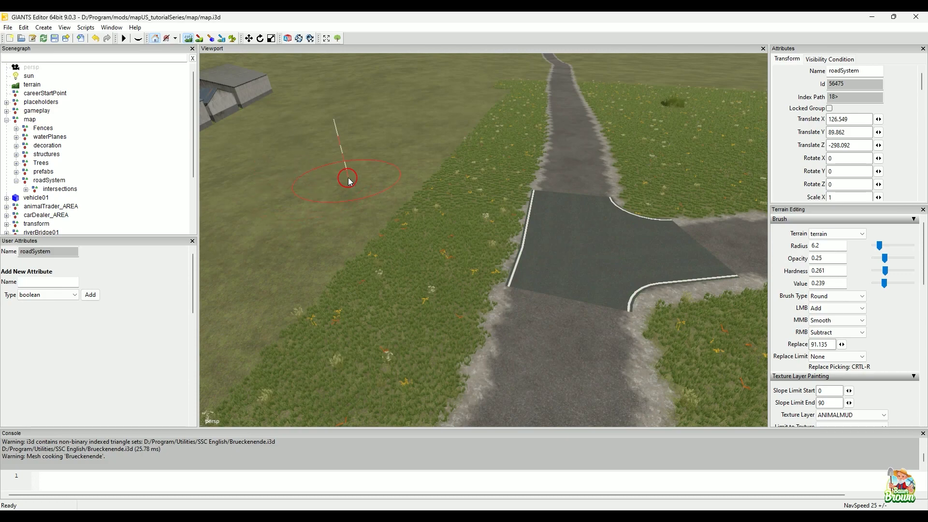
{"action": "left_click", "coordinate": [16, 181]}
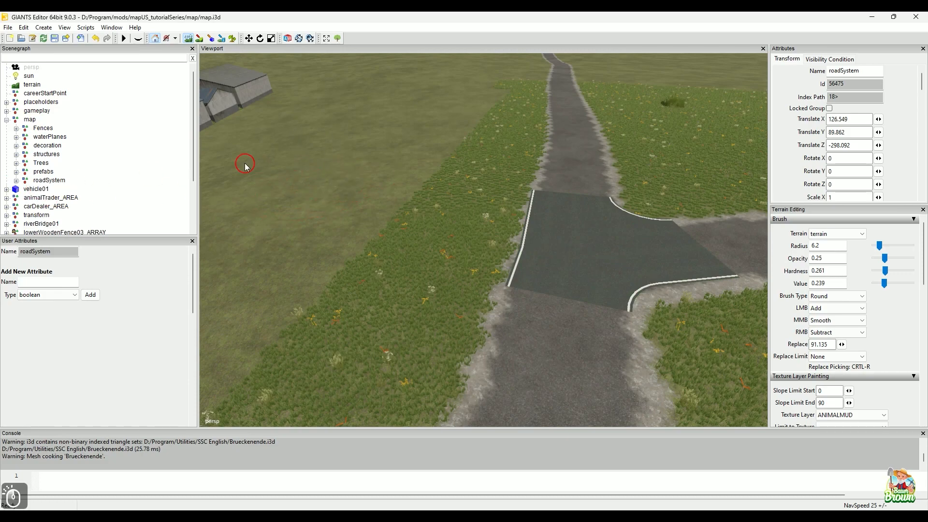
Select the X_115_70 intersection and lower it onto the road to a Translate Y of 0.303
{"action": "left_click_drag", "start_coordinate": [353, 178], "coordinate": [462, 261], "text": "alt"}
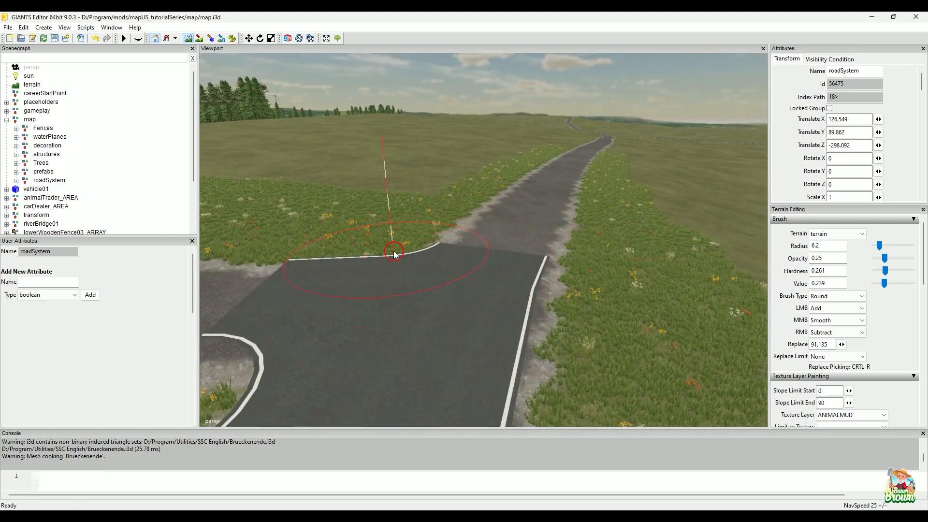
{"action": "left_click", "coordinate": [408, 311]}
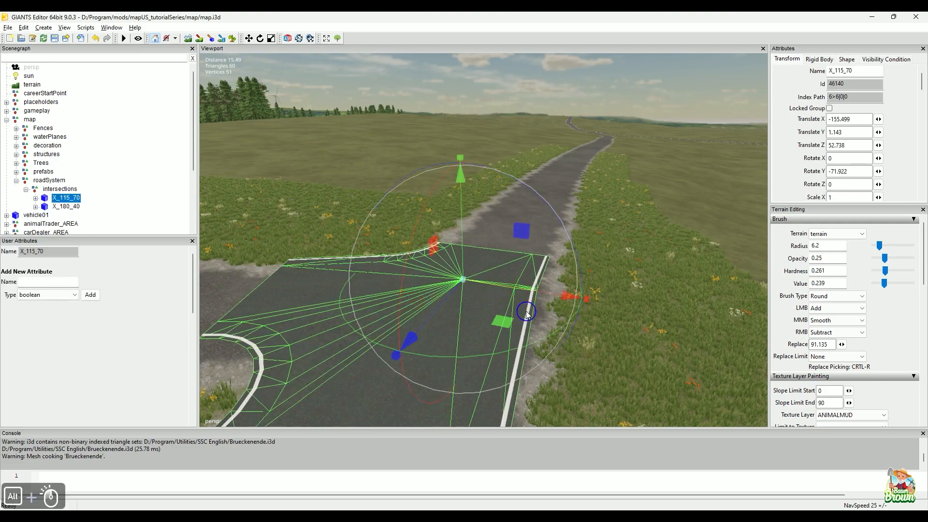
{"action": "left_click_drag", "start_coordinate": [527, 313], "coordinate": [447, 381], "text": "alt"}
{"action": "scroll", "coordinate": [525, 321], "scroll_direction": "up", "scroll_amount": 3}
{"action": "middle_click_drag", "start_coordinate": [447, 381], "coordinate": [396, 342], "text": "alt"}
{"action": "scroll", "coordinate": [395, 334], "scroll_direction": "up", "scroll_amount": 2}
{"action": "left_click_drag", "start_coordinate": [394, 334], "coordinate": [463, 320], "text": "alt"}
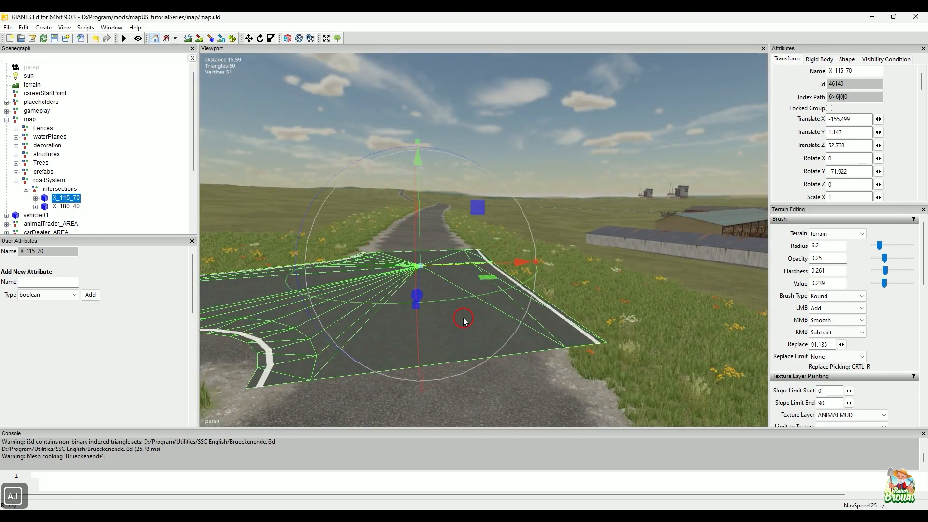
{"action": "right_click_drag", "start_coordinate": [481, 333], "coordinate": [440, 357]}
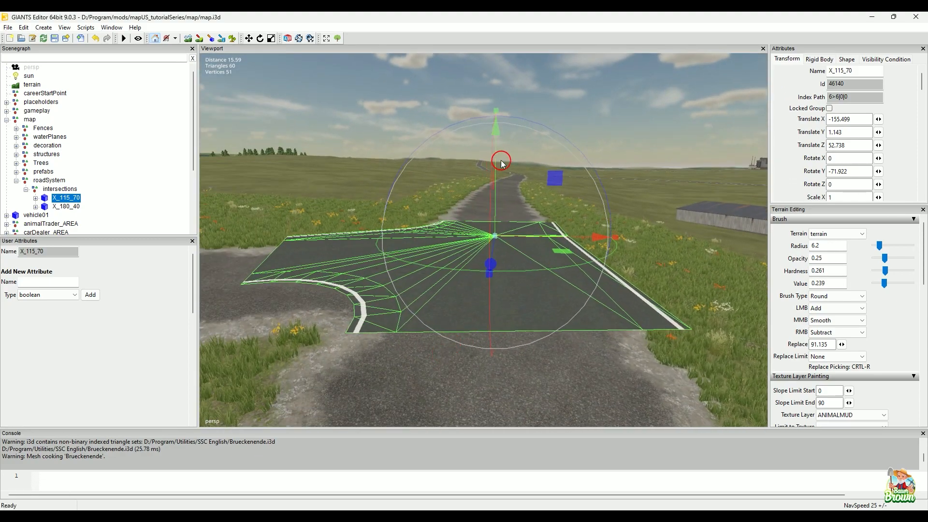
{"action": "left_click_drag", "start_coordinate": [569, 213], "coordinate": [468, 184], "text": "alt"}
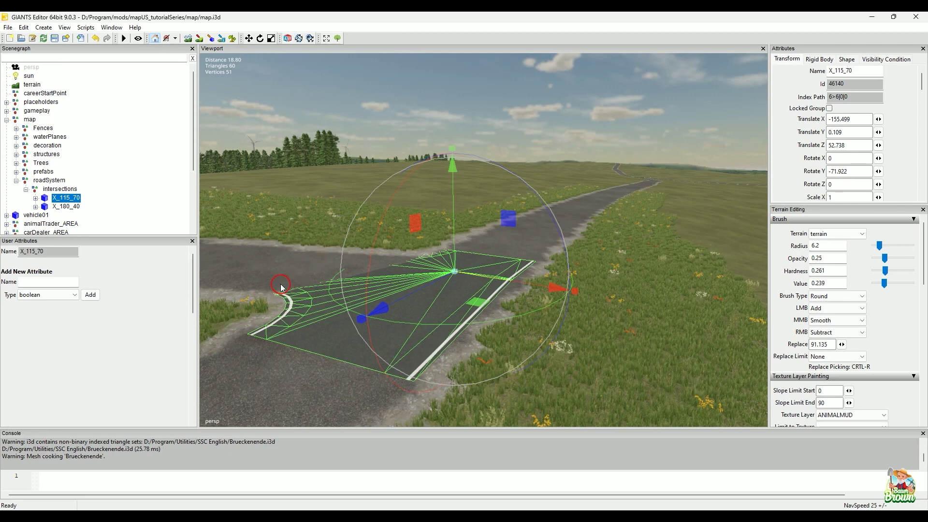
{"action": "left_click_drag", "start_coordinate": [456, 180], "coordinate": [449, 176]}
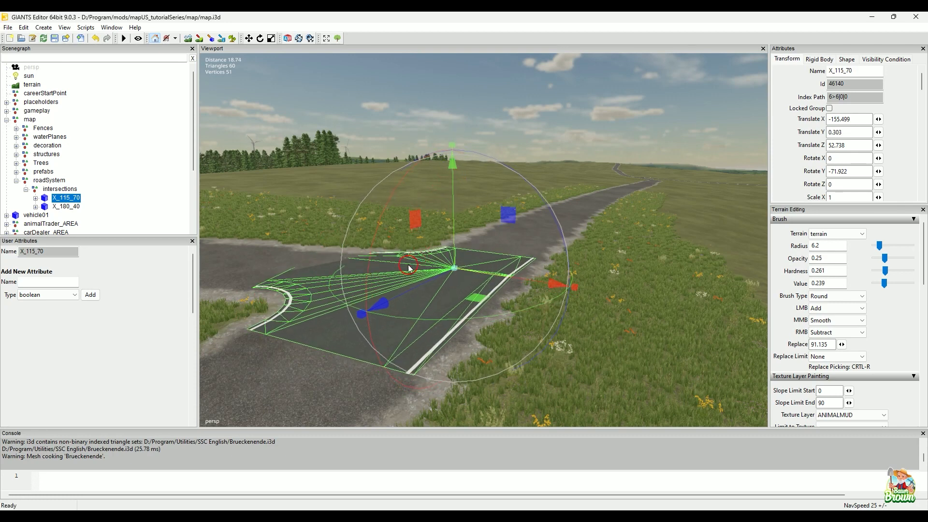
Inspect from several angles how the lowered X_115_70 intersection sits against the adjoining road sections
{"action": "left_click_drag", "start_coordinate": [408, 268], "coordinate": [580, 276], "text": "alt"}
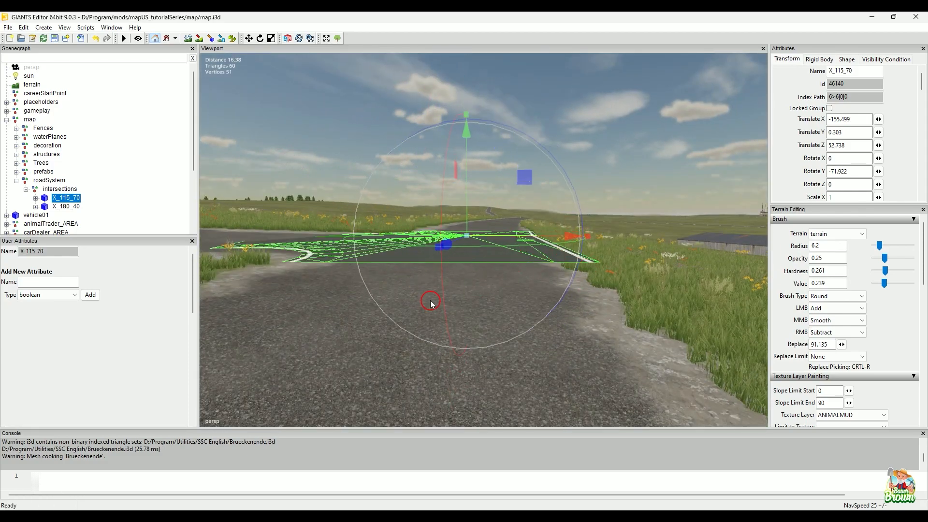
{"action": "left_click_drag", "start_coordinate": [435, 290], "coordinate": [438, 315], "text": "alt"}
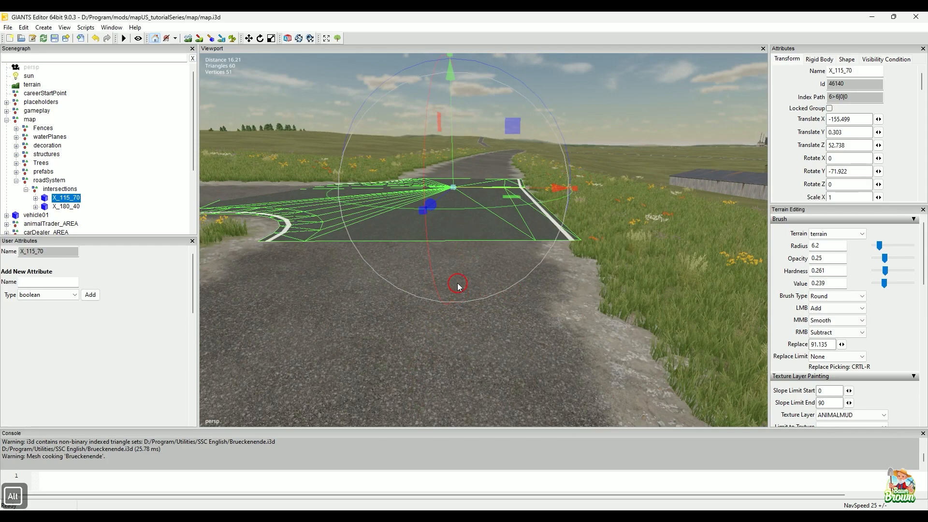
{"action": "left_click_drag", "start_coordinate": [459, 287], "coordinate": [443, 313], "text": "alt"}
{"action": "left_click_drag", "start_coordinate": [460, 264], "coordinate": [485, 298], "text": "alt"}
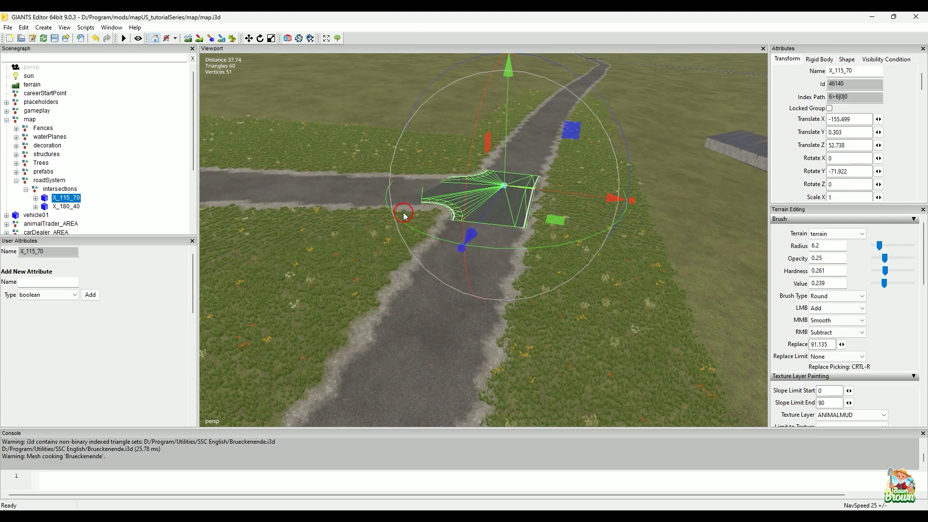
{"action": "middle_click_drag", "start_coordinate": [404, 213], "coordinate": [385, 279], "text": "alt"}
{"action": "scroll", "coordinate": [382, 283], "scroll_direction": "up", "scroll_amount": 4, "text": "alt"}
{"action": "left_click_drag", "start_coordinate": [382, 282], "coordinate": [393, 301], "text": "alt"}
{"action": "middle_click_drag", "start_coordinate": [393, 301], "coordinate": [388, 282], "text": "alt"}
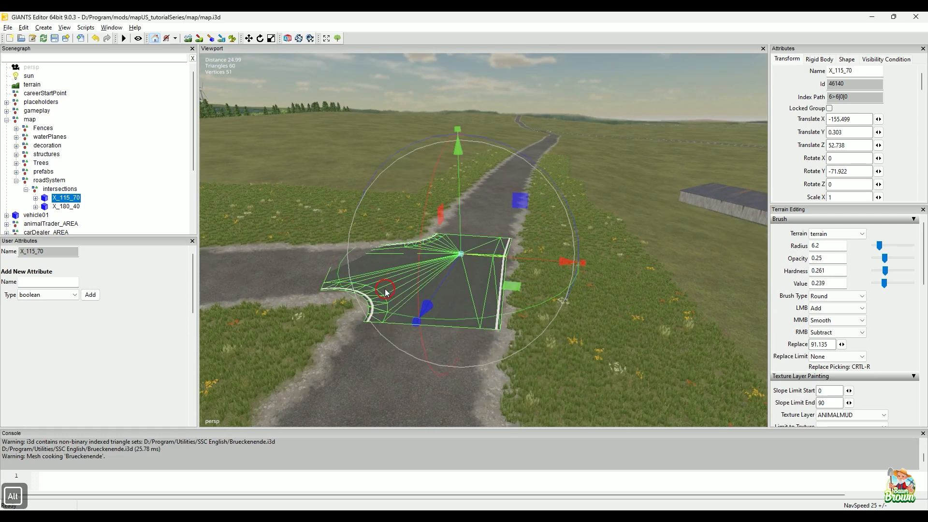
Lower the X_115_70 intersection further into the road surface, to a Translate Y of -0.069
{"action": "left_click_drag", "start_coordinate": [464, 172], "coordinate": [464, 130]}
{"action": "scroll", "coordinate": [525, 270], "scroll_direction": "down", "scroll_amount": 4, "text": "alt"}
{"action": "middle_click_drag", "start_coordinate": [525, 270], "coordinate": [519, 331], "text": "alt"}
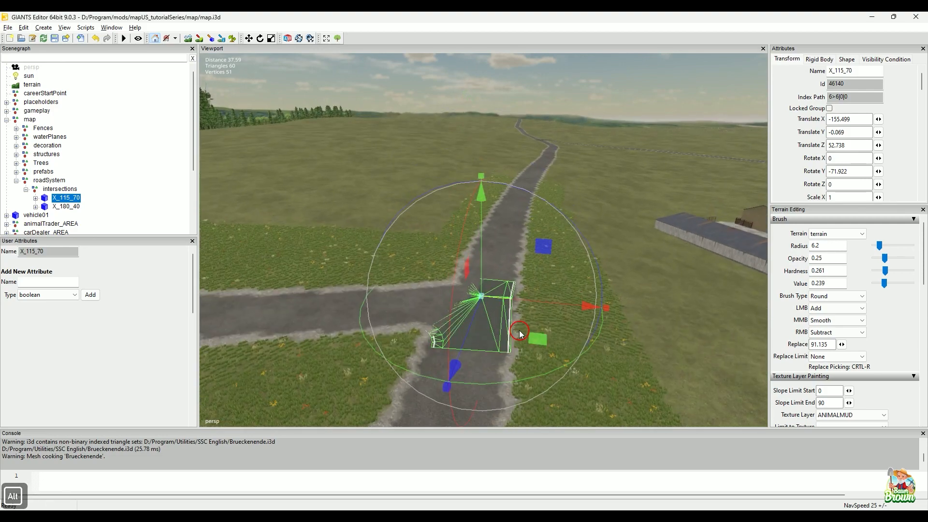
{"action": "left_click_drag", "start_coordinate": [519, 334], "coordinate": [515, 314], "text": "alt"}
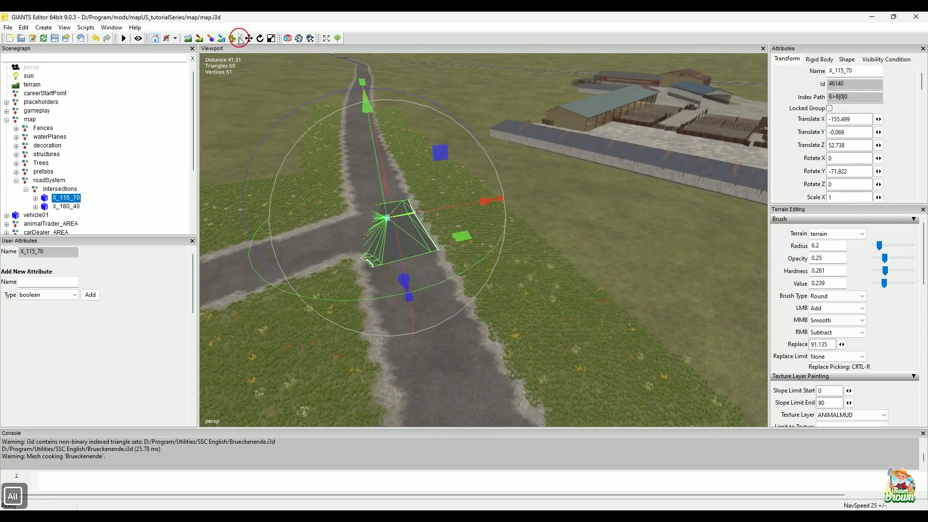
Enable terrain sculpting with a brush radius of 4.95, then smooth and lower the terrain where the side road meets the X_115_70 intersection
{"action": "left_click", "coordinate": [188, 41]}
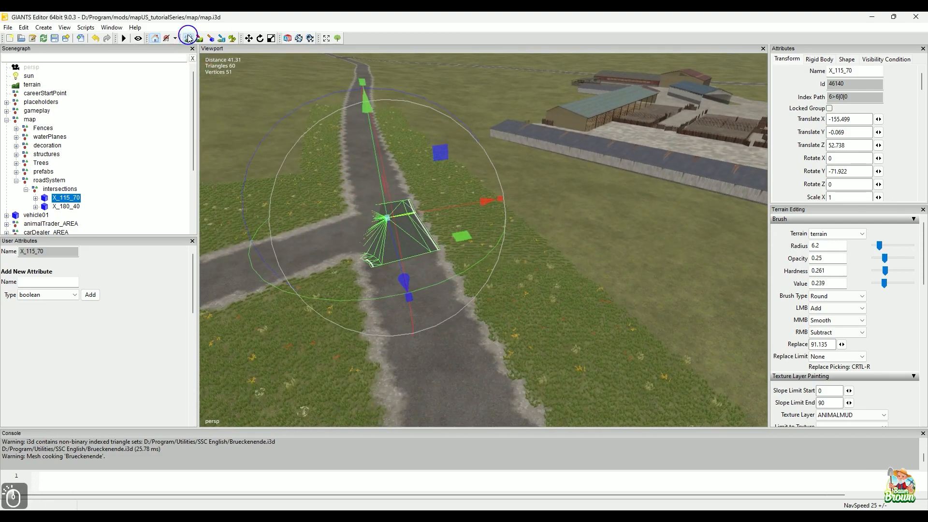
{"action": "left_click", "coordinate": [367, 251]}
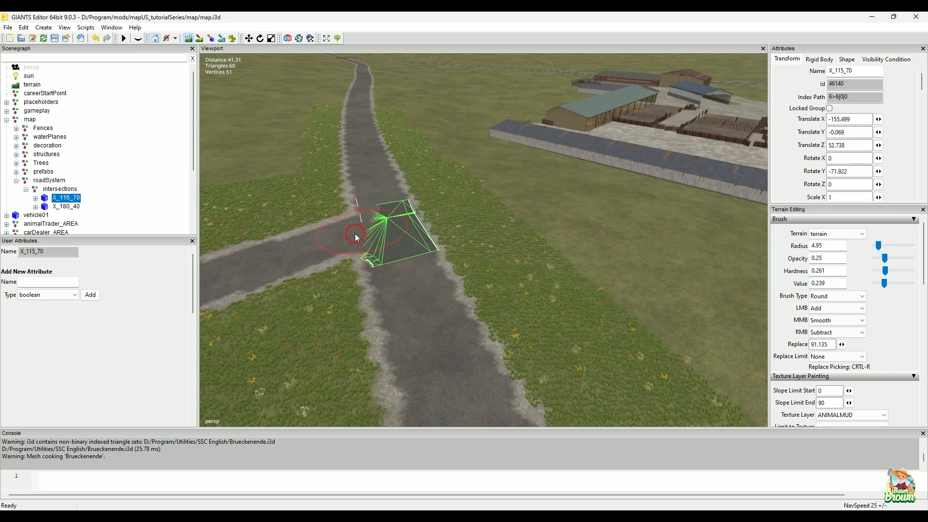
{"action": "mouse_move", "coordinate": [355, 241]}
{"action": "middle_mouse_down"}
{"action": "mouse_move", "coordinate": [390, 255]}
{"action": "mouse_move", "coordinate": [425, 245]}
{"action": "mouse_move", "coordinate": [410, 206]}
{"action": "mouse_move", "coordinate": [387, 209]}
{"action": "middle_mouse_up"}
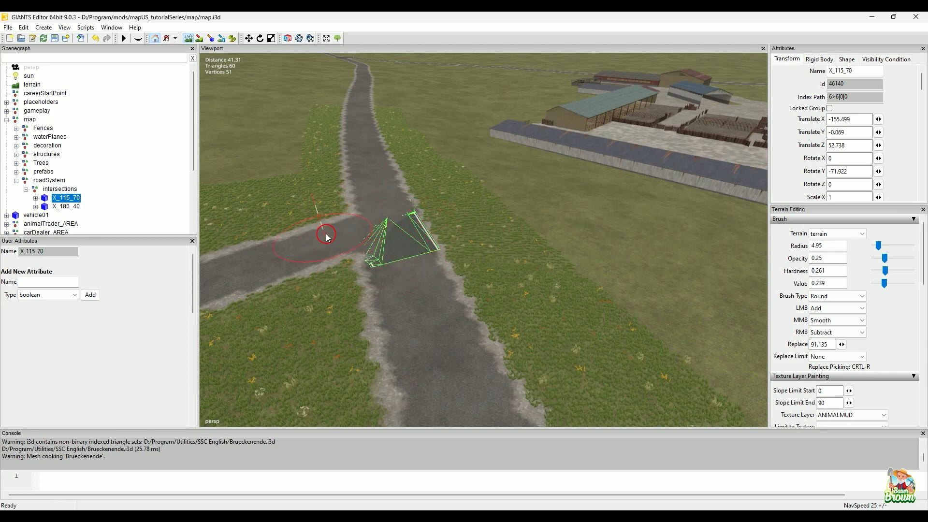
{"action": "mouse_move", "coordinate": [327, 237]}
{"action": "right_mouse_down"}
{"action": "mouse_move", "coordinate": [357, 232]}
{"action": "mouse_move", "coordinate": [354, 257]}
{"action": "mouse_move", "coordinate": [341, 239]}
{"action": "mouse_move", "coordinate": [338, 255]}
{"action": "right_mouse_up"}
Sculpt down the road terrain covering the X_115_70 intersection along its side-road edge and upper corner
{"action": "middle_click_drag", "start_coordinate": [370, 233], "coordinate": [400, 249], "text": "alt"}
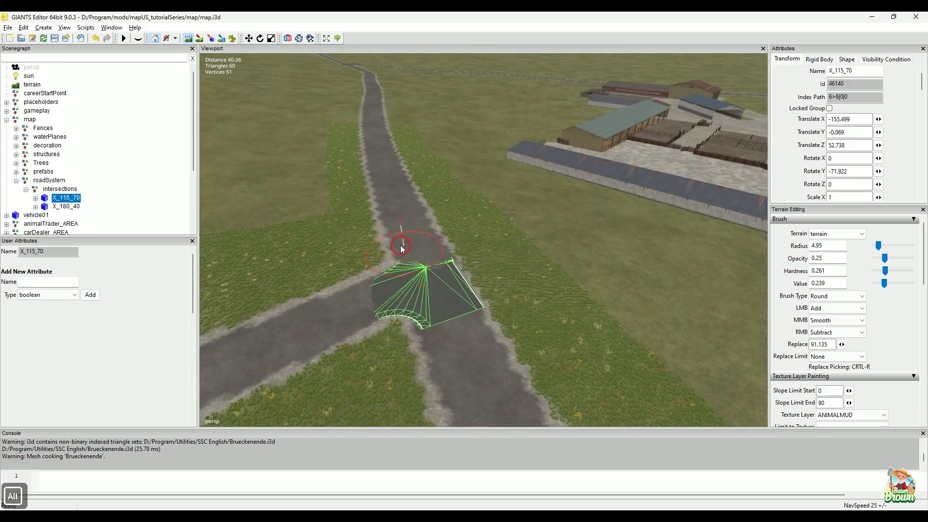
{"action": "scroll", "coordinate": [379, 244], "scroll_direction": "up", "scroll_amount": 3}
{"action": "mouse_move", "coordinate": [401, 249]}
{"action": "left_mouse_down", "text": "alt"}
{"action": "mouse_move", "coordinate": [379, 245]}
{"action": "mouse_move", "coordinate": [404, 297]}
{"action": "left_mouse_up", "text": "alt"}
{"action": "mouse_move", "coordinate": [396, 196]}
{"action": "right_mouse_down"}
{"action": "mouse_move", "coordinate": [392, 186]}
{"action": "mouse_move", "coordinate": [364, 200]}
{"action": "right_mouse_up"}
{"action": "left_click_drag", "start_coordinate": [364, 200], "coordinate": [387, 243]}
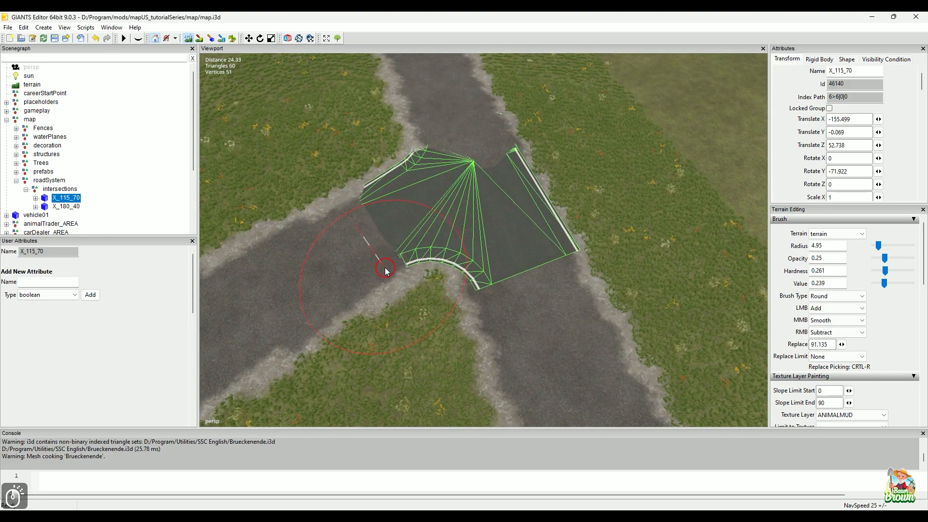
{"action": "mouse_move", "coordinate": [391, 258]}
{"action": "right_mouse_down"}
{"action": "mouse_move", "coordinate": [384, 269]}
{"action": "mouse_move", "coordinate": [369, 211]}
{"action": "mouse_move", "coordinate": [379, 214]}
{"action": "mouse_move", "coordinate": [440, 152]}
{"action": "mouse_move", "coordinate": [489, 145]}
{"action": "mouse_move", "coordinate": [478, 131]}
{"action": "mouse_move", "coordinate": [411, 140]}
{"action": "mouse_move", "coordinate": [482, 114]}
{"action": "mouse_move", "coordinate": [383, 202]}
{"action": "mouse_move", "coordinate": [413, 265]}
{"action": "mouse_move", "coordinate": [377, 199]}
{"action": "mouse_move", "coordinate": [429, 245]}
{"action": "mouse_move", "coordinate": [379, 249]}
{"action": "mouse_move", "coordinate": [408, 172]}
{"action": "right_mouse_up"}
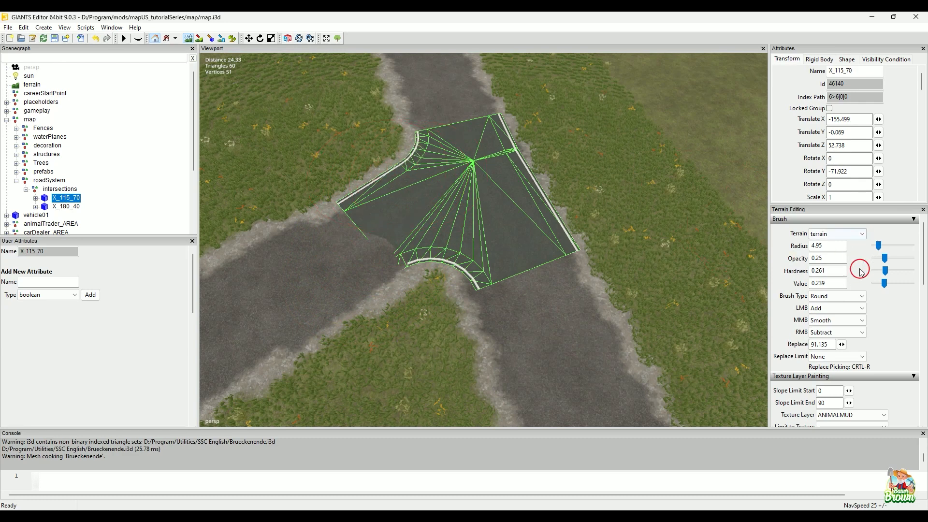
Set the terrain brush to opacity 0.114, hardness 0.125 and value 0.148, undo a stray raising stroke, and lower the terrain at the intersection's outer edge
{"action": "left_click_drag", "start_coordinate": [885, 261], "coordinate": [881, 288]}
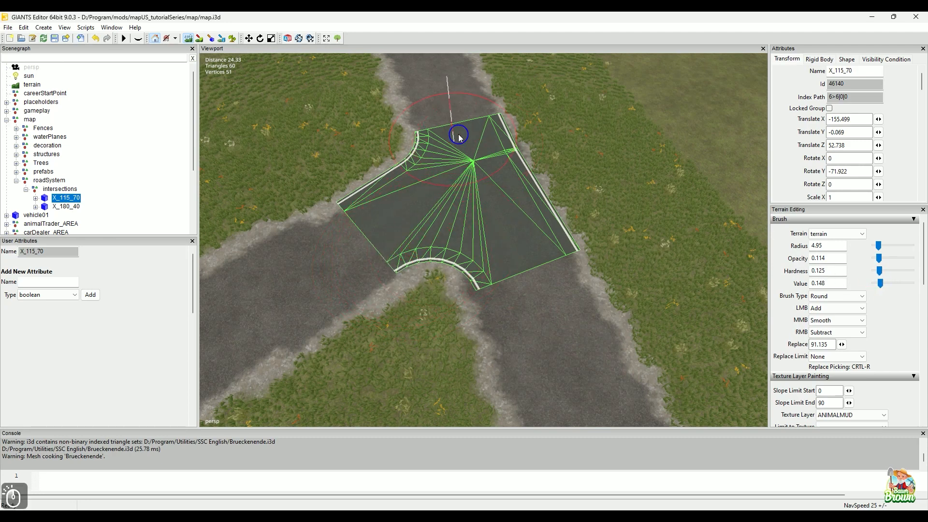
{"action": "mouse_move", "coordinate": [465, 153]}
{"action": "left_mouse_down"}
{"action": "mouse_move", "coordinate": [468, 124]}
{"action": "mouse_move", "coordinate": [499, 137]}
{"action": "mouse_move", "coordinate": [561, 207]}
{"action": "mouse_move", "coordinate": [524, 252]}
{"action": "mouse_move", "coordinate": [473, 271]}
{"action": "mouse_move", "coordinate": [483, 167]}
{"action": "mouse_move", "coordinate": [445, 161]}
{"action": "left_mouse_up"}
{"action": "key", "text": "ctrl+z"}
{"action": "key", "text": "ctrl+z"}
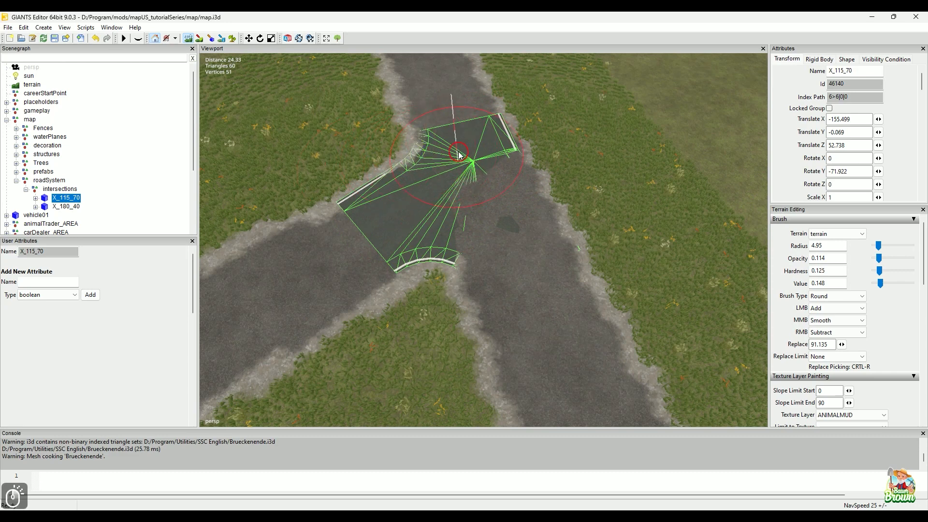
{"action": "key", "text": "ctrl+z"}
{"action": "mouse_move", "coordinate": [515, 172]}
{"action": "right_mouse_down"}
{"action": "mouse_move", "coordinate": [476, 215]}
{"action": "mouse_move", "coordinate": [475, 246]}
{"action": "mouse_move", "coordinate": [362, 177]}
{"action": "mouse_move", "coordinate": [522, 137]}
{"action": "right_mouse_up"}
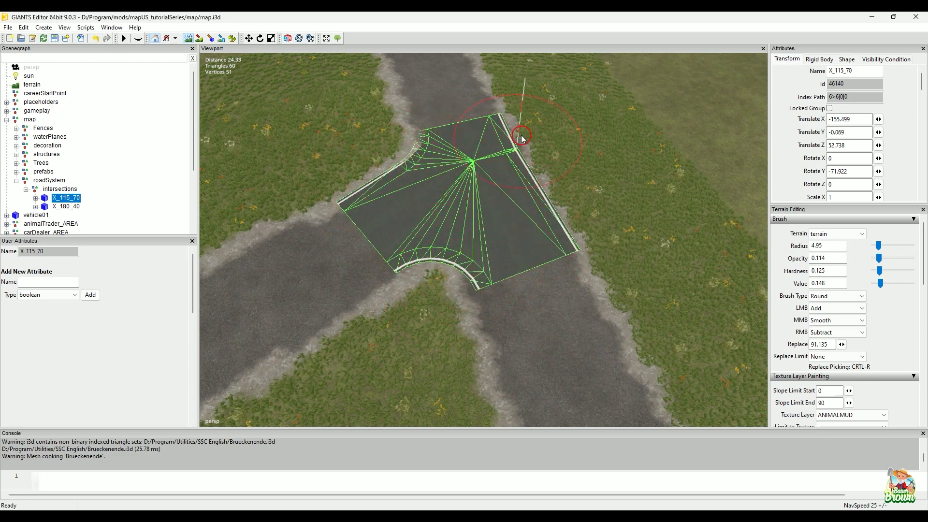
Examine the forked intersection at the far end of the road and leave terrain sculpting mode
{"action": "mouse_move", "coordinate": [522, 137]}
{"action": "left_mouse_down", "text": "alt"}
{"action": "mouse_move", "coordinate": [502, 278]}
{"action": "mouse_move", "coordinate": [322, 213]}
{"action": "left_mouse_up", "text": "alt"}
{"action": "middle_click_drag", "start_coordinate": [420, 215], "coordinate": [319, 253], "text": "alt"}
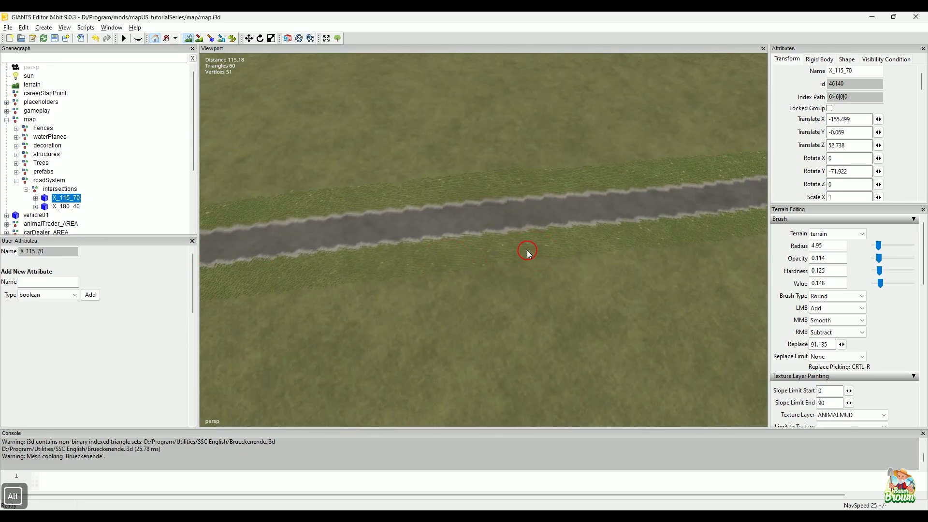
{"action": "middle_click_drag", "start_coordinate": [528, 255], "coordinate": [337, 266], "text": "alt"}
{"action": "left_click_drag", "start_coordinate": [338, 266], "coordinate": [238, 160], "text": "alt"}
{"action": "mouse_move", "coordinate": [445, 221]}
{"action": "left_mouse_down", "text": "alt"}
{"action": "mouse_move", "coordinate": [427, 279]}
{"action": "mouse_move", "coordinate": [472, 257]}
{"action": "mouse_move", "coordinate": [437, 224]}
{"action": "left_mouse_up", "text": "alt"}
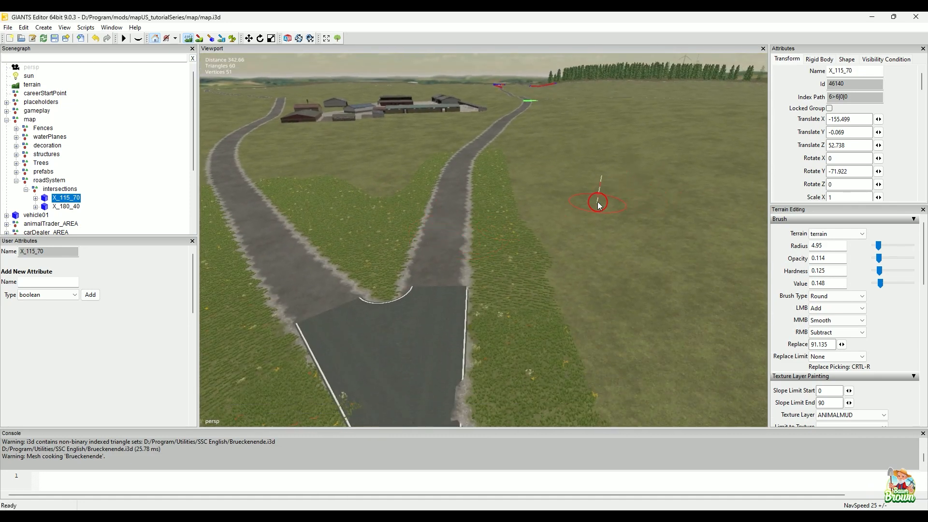
{"action": "left_click", "coordinate": [189, 37]}
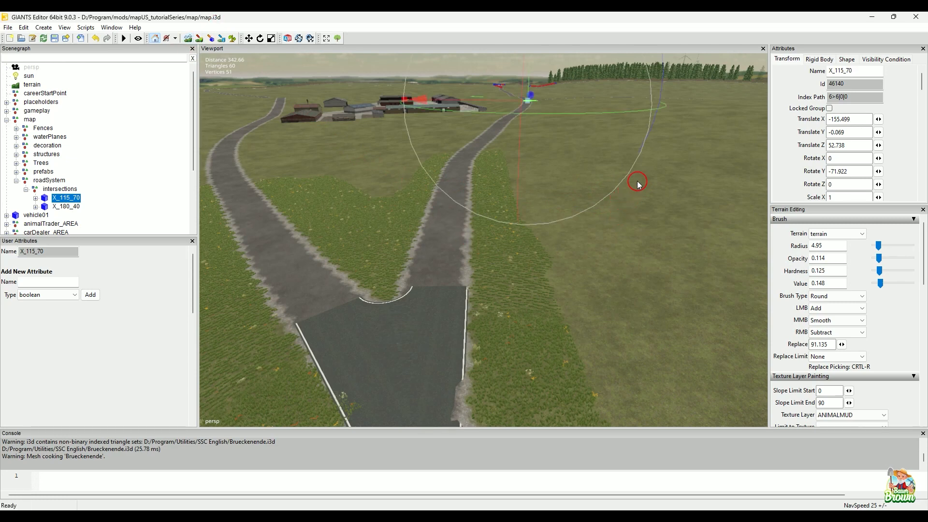
{"action": "left_click_drag", "start_coordinate": [656, 209], "coordinate": [627, 276], "text": "alt"}
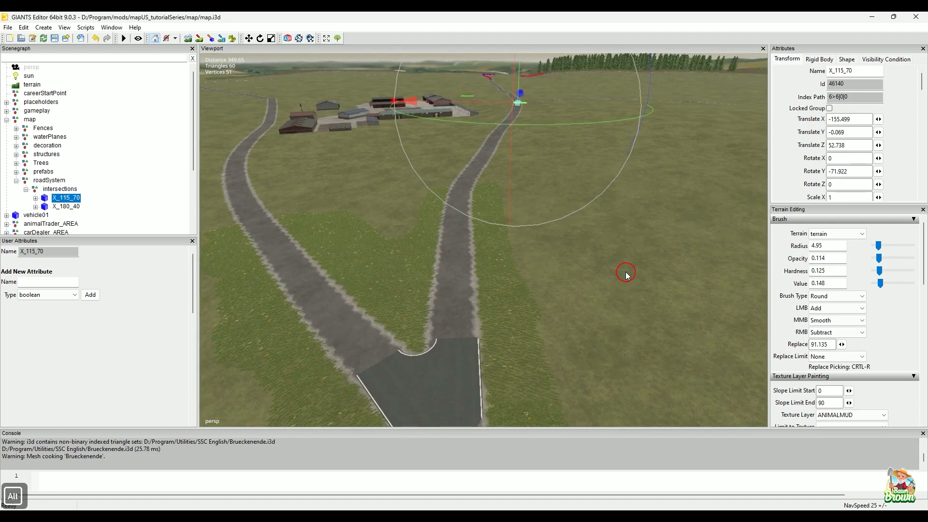
Collapse the roadSystem group and detach the Updated Spline Scripts list as a floating window over the viewport
{"action": "left_click", "coordinate": [17, 181]}
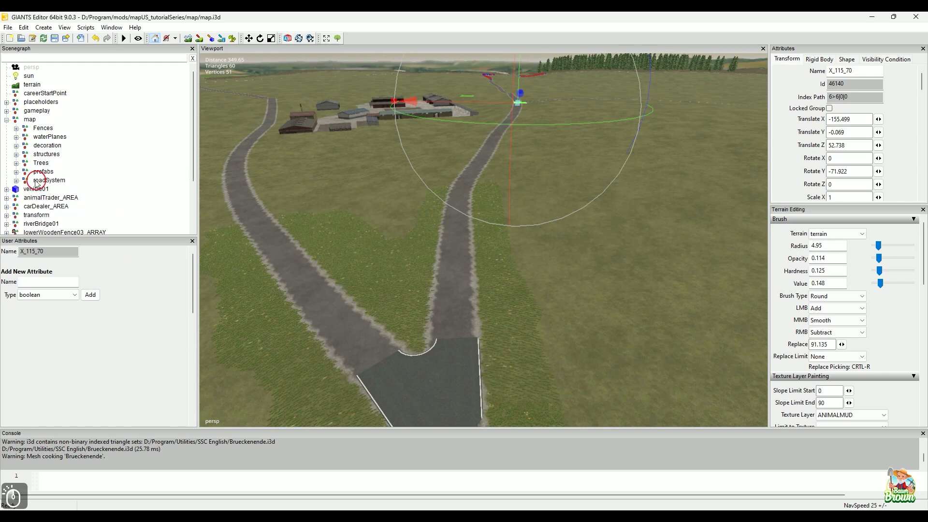
{"action": "scroll", "coordinate": [88, 169], "scroll_direction": "down", "scroll_amount": 2}
{"action": "scroll", "coordinate": [88, 173], "scroll_direction": "down", "scroll_amount": 1}
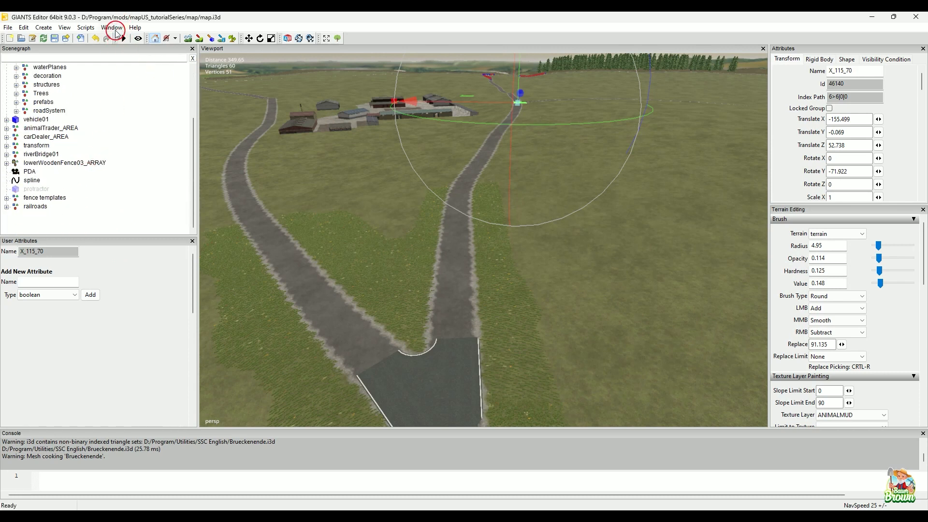
{"action": "left_click", "coordinate": [85, 28]}
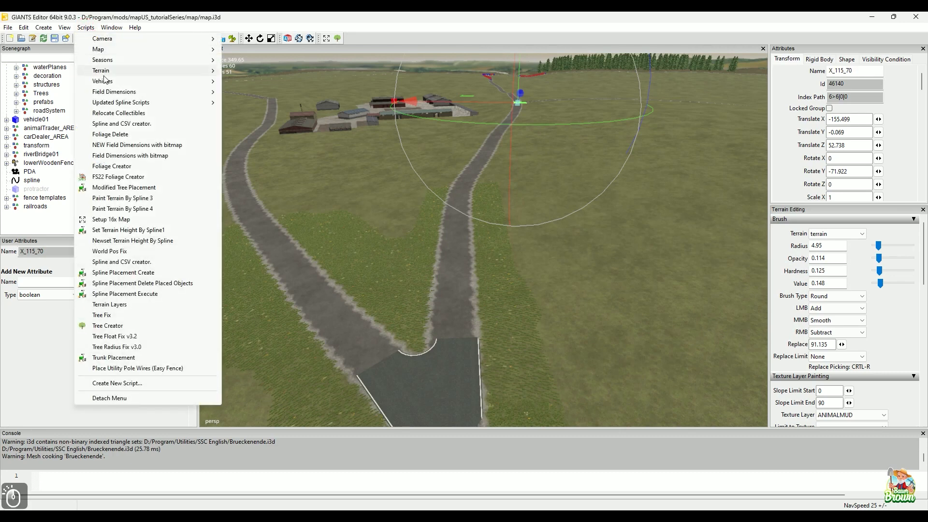
{"action": "mouse_move", "coordinate": [117, 104]}
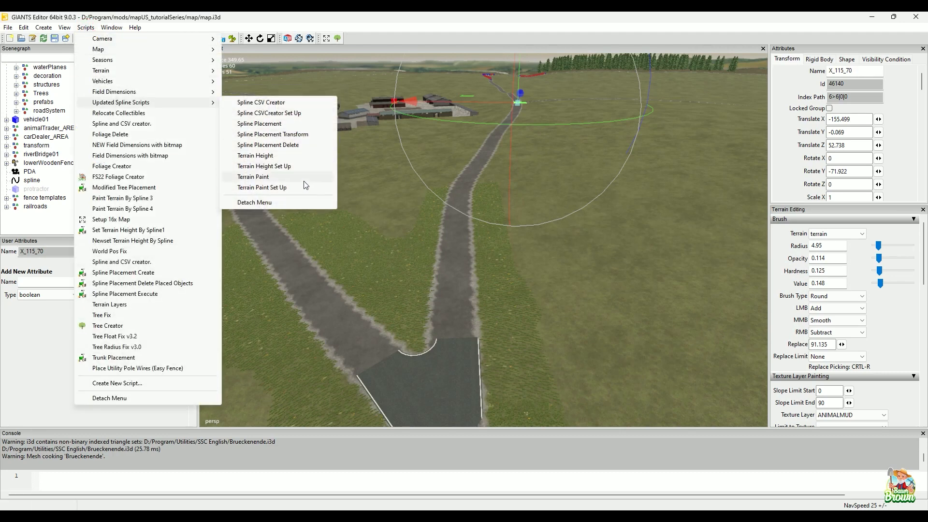
{"action": "left_click", "coordinate": [296, 202]}
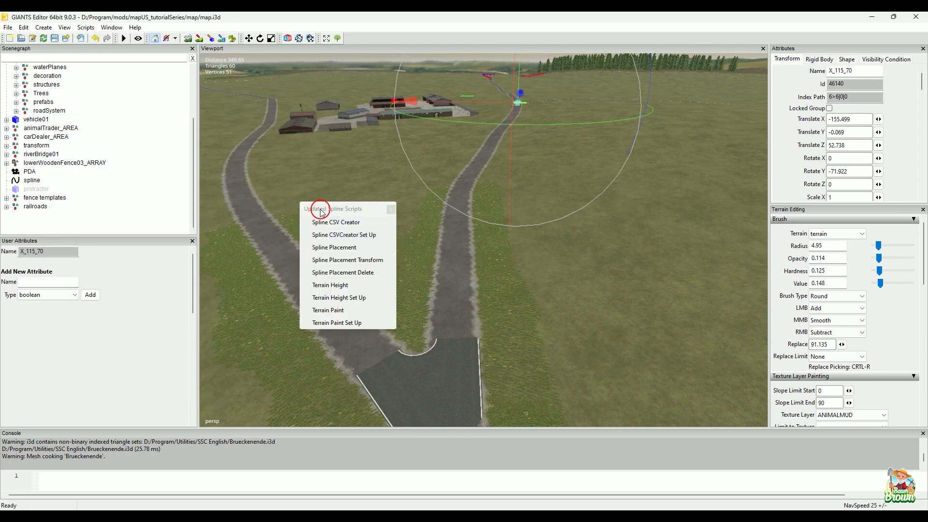
{"action": "left_click_drag", "start_coordinate": [319, 211], "coordinate": [230, 97]}
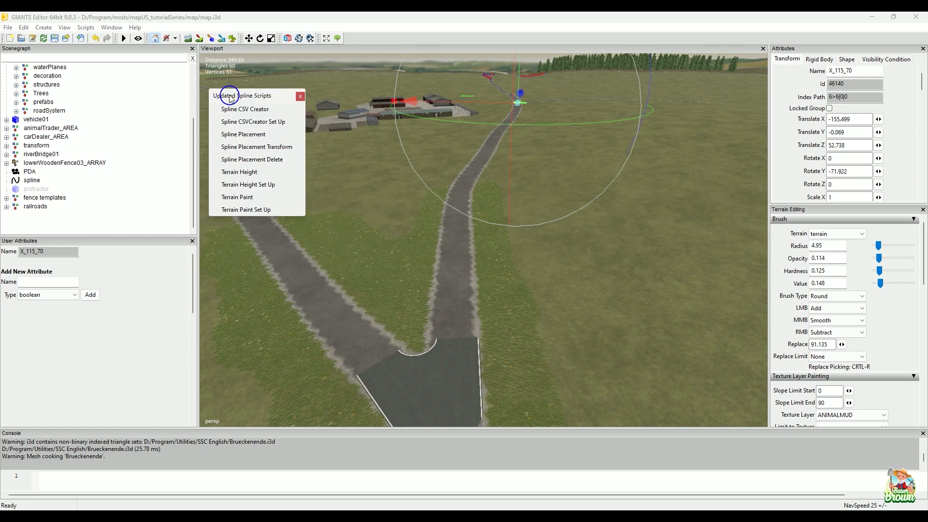
Run the Spline Placement Transform script and expand the resulting splineObjects group in the scenegraph
{"action": "left_click", "coordinate": [262, 152]}
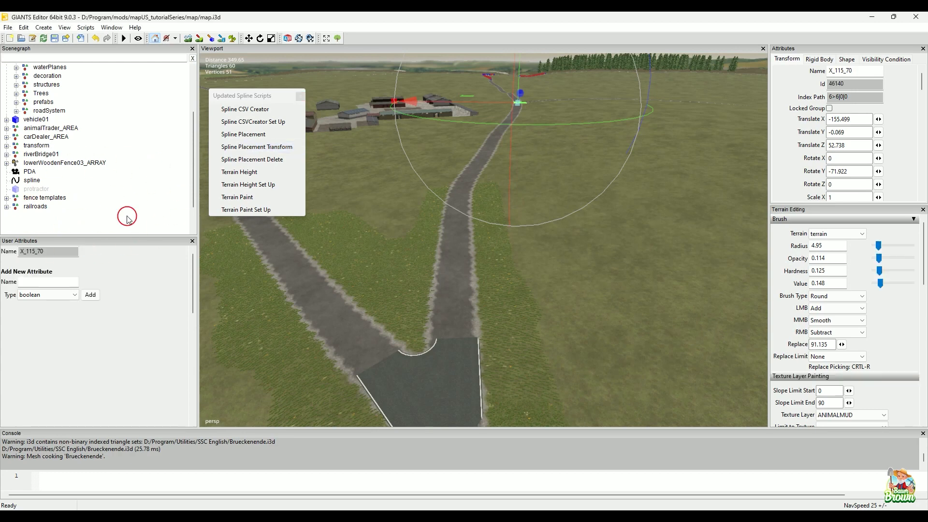
{"action": "scroll", "coordinate": [133, 187], "scroll_direction": "down", "scroll_amount": 2}
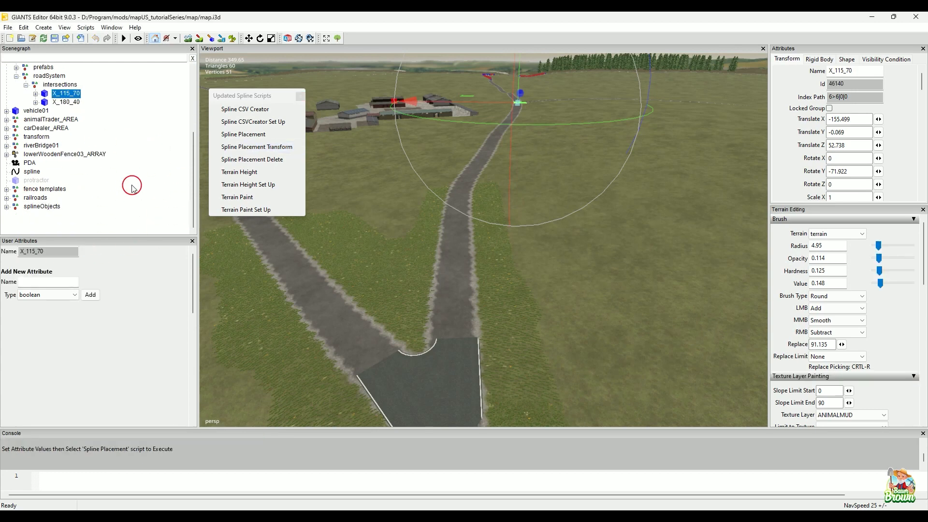
{"action": "left_click", "coordinate": [7, 208]}
{"action": "scroll", "coordinate": [111, 177], "scroll_direction": "down", "scroll_amount": 1}
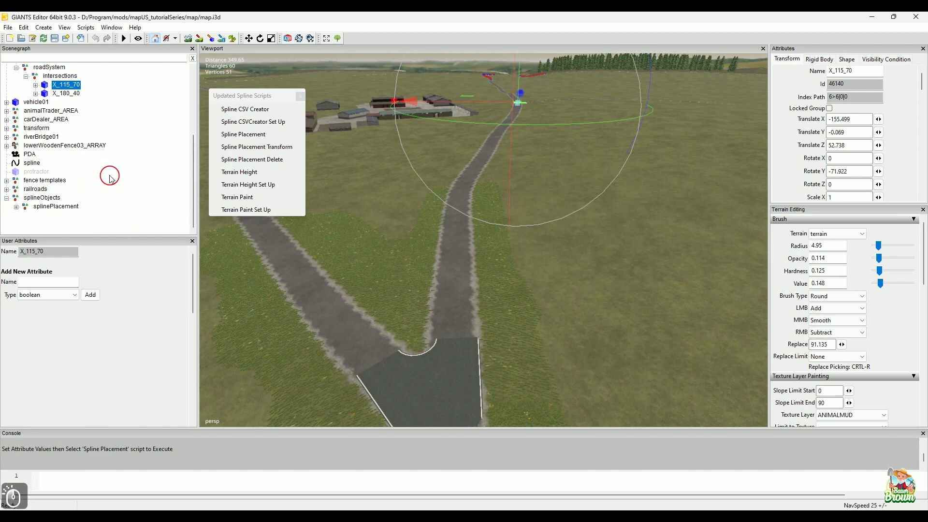
Rename the splineObjects group to "roadway layout" and expand its splinePlacement subgroup
{"action": "left_click", "coordinate": [43, 198]}
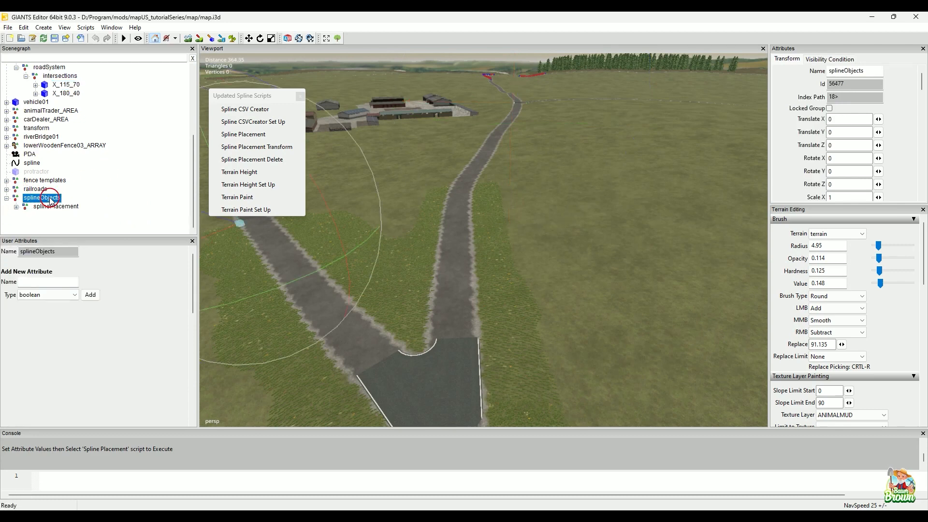
{"action": "left_click", "coordinate": [51, 199]}
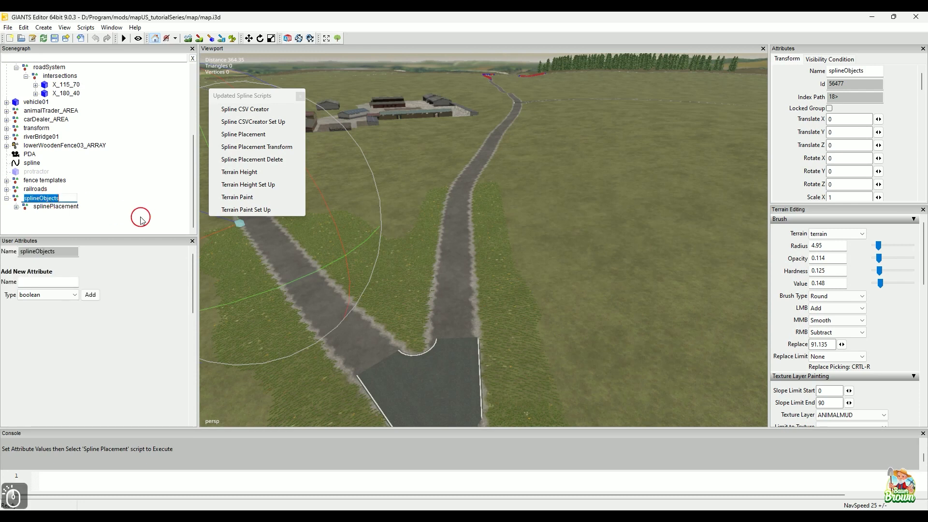
{"action": "type", "text": "ro"}
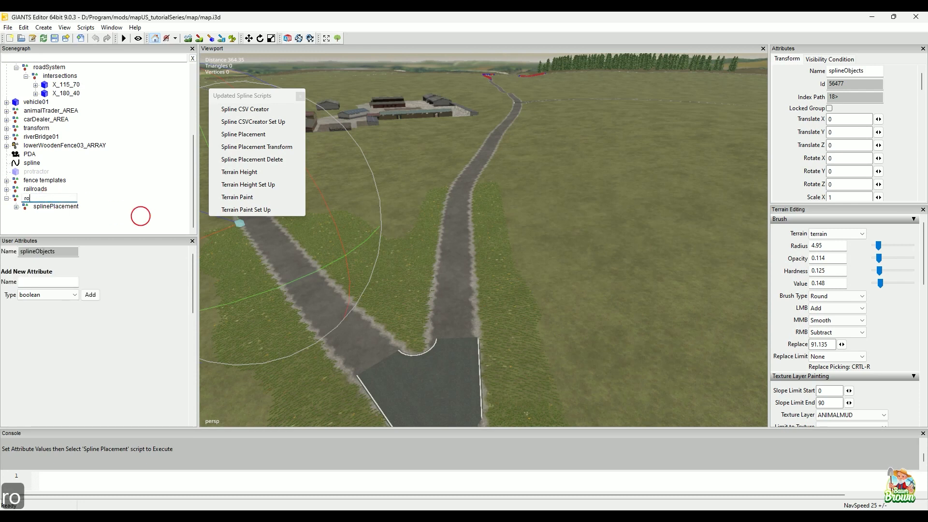
{"action": "type", "text": "adway layout"}
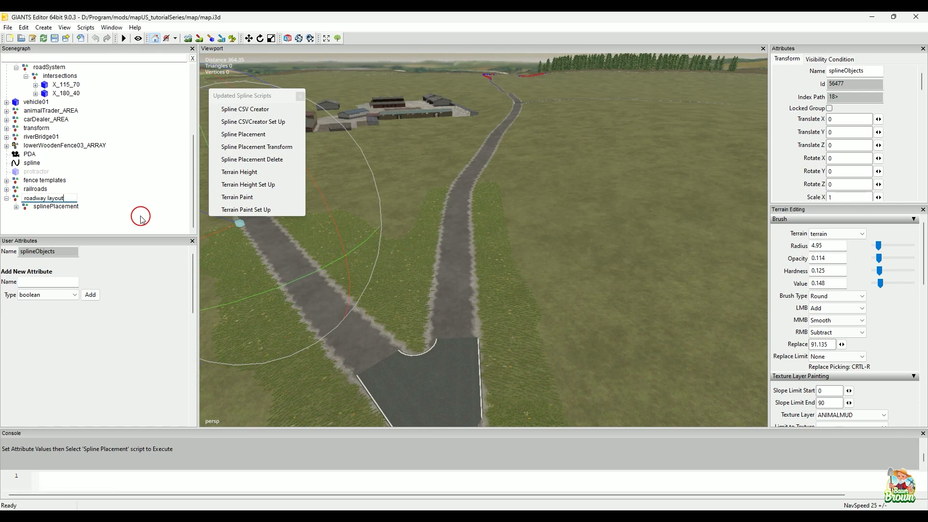
{"action": "key", "text": "Return"}
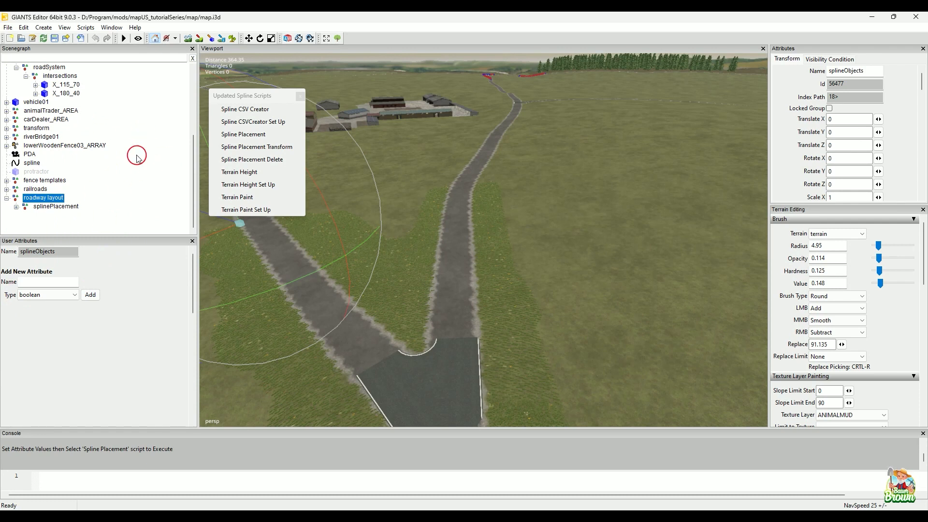
{"action": "left_click", "coordinate": [16, 207]}
{"action": "scroll", "coordinate": [94, 152], "scroll_direction": "down", "scroll_amount": 1}
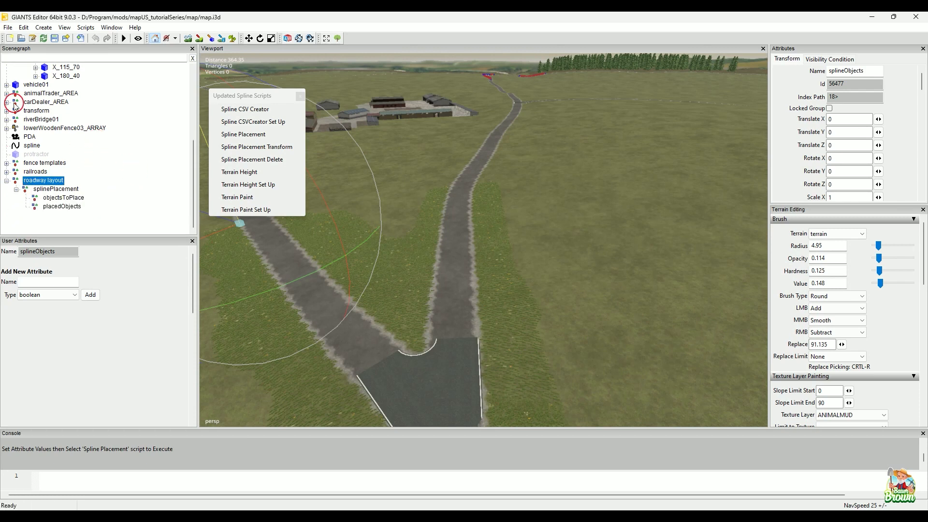
Switch to the CrossingConstructor and SplineStreetConstructor windows and show the road's profile
{"action": "left_click", "coordinate": [874, 18]}
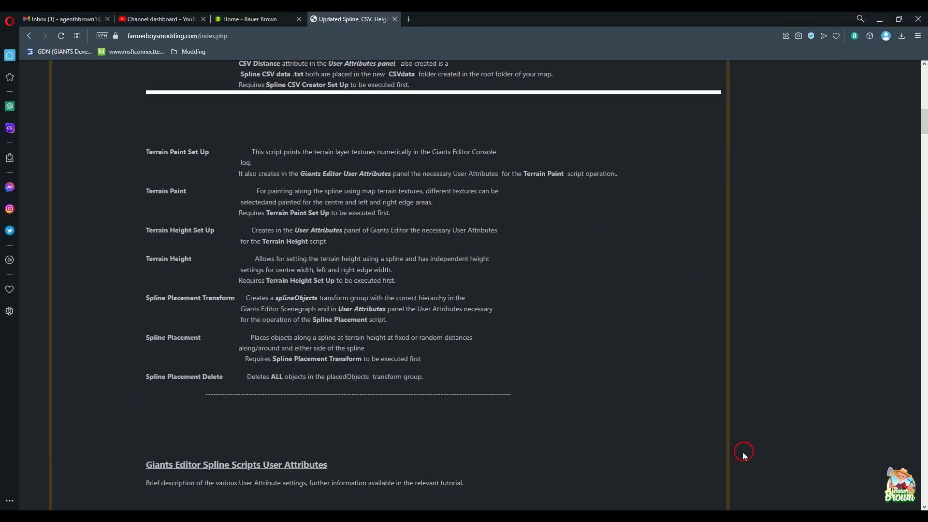
{"action": "left_click", "coordinate": [593, 518]}
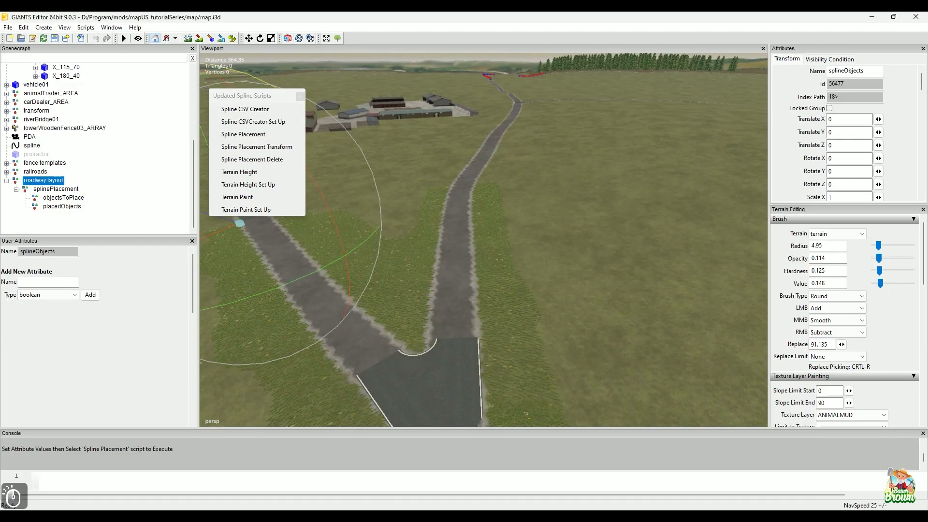
{"action": "left_click", "coordinate": [614, 518]}
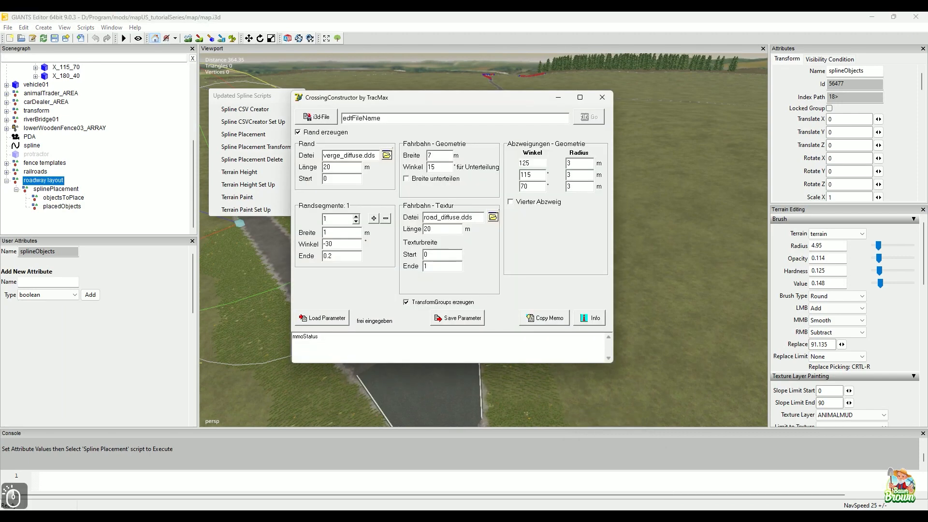
{"action": "left_click", "coordinate": [634, 518]}
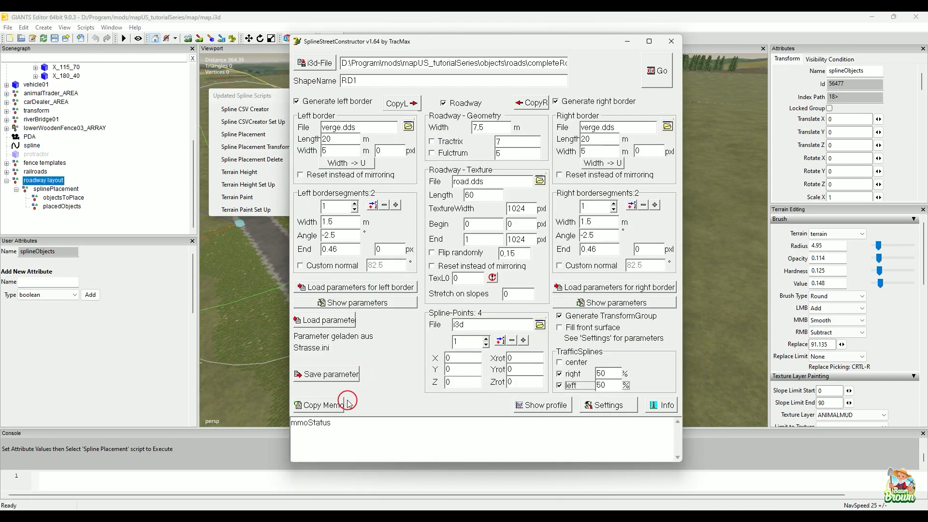
{"action": "left_click", "coordinate": [531, 408]}
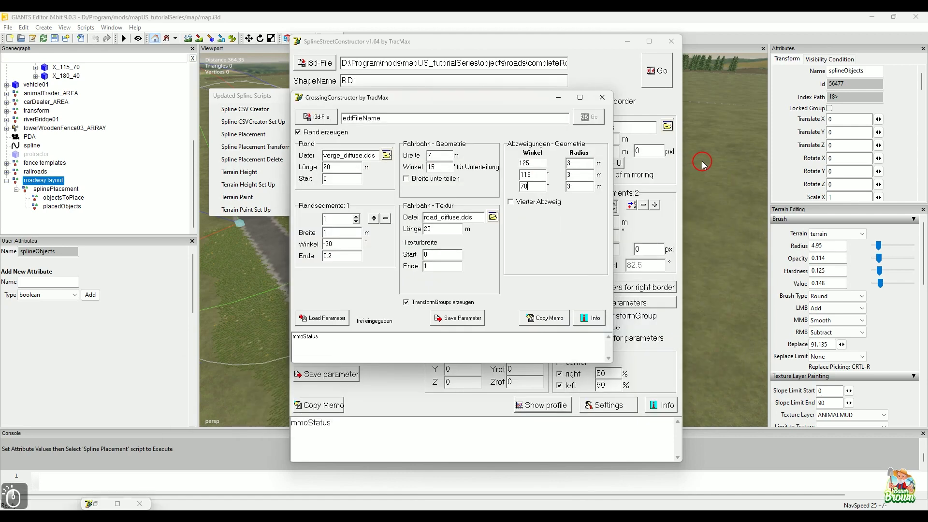
Switch back to GIANTS Editor, place a new plane primitive on the road beyond the intersection and stretch its X scale to about 11.8
{"action": "left_click", "coordinate": [560, 100]}
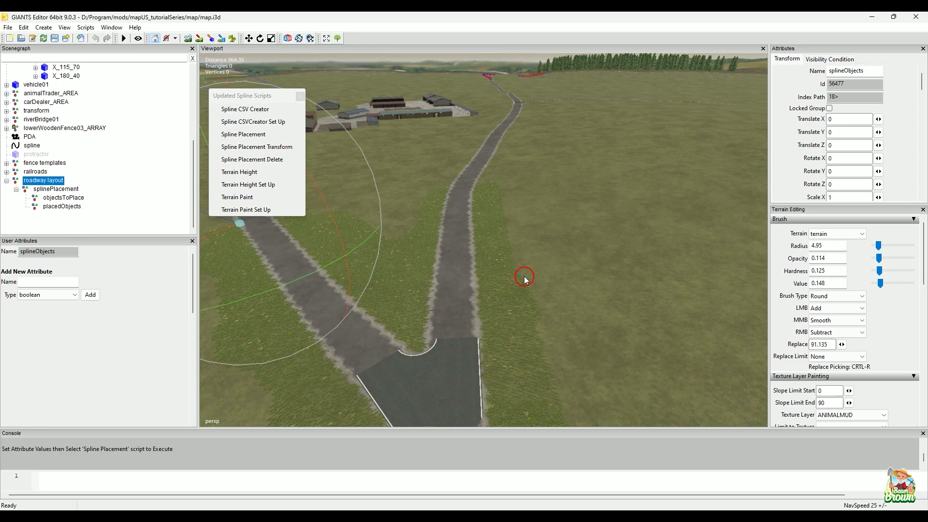
{"action": "left_click_drag", "start_coordinate": [531, 200], "coordinate": [508, 234], "text": "alt"}
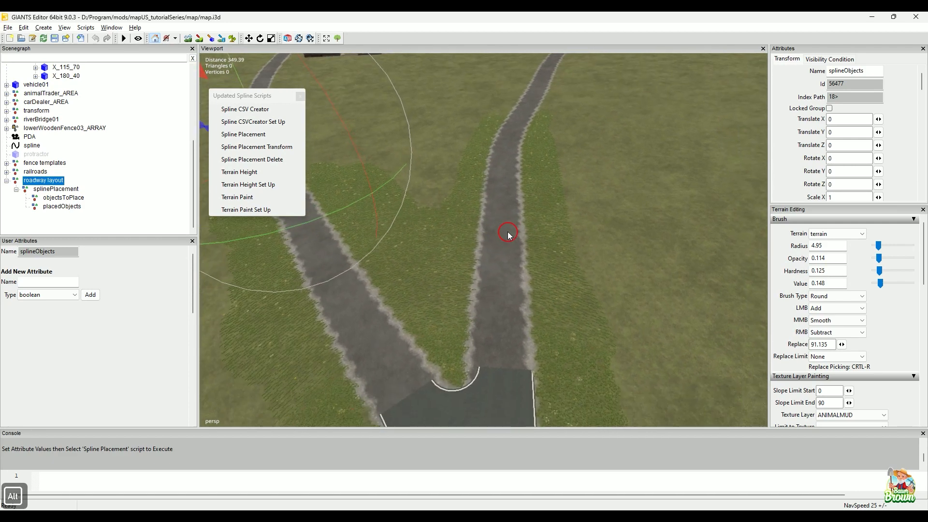
{"action": "left_click", "coordinate": [44, 28]}
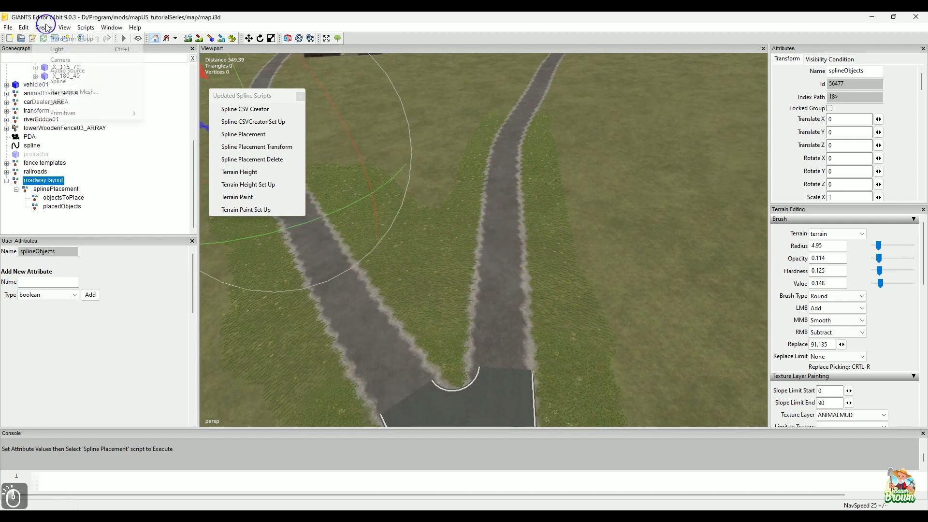
{"action": "mouse_move", "coordinate": [69, 112]}
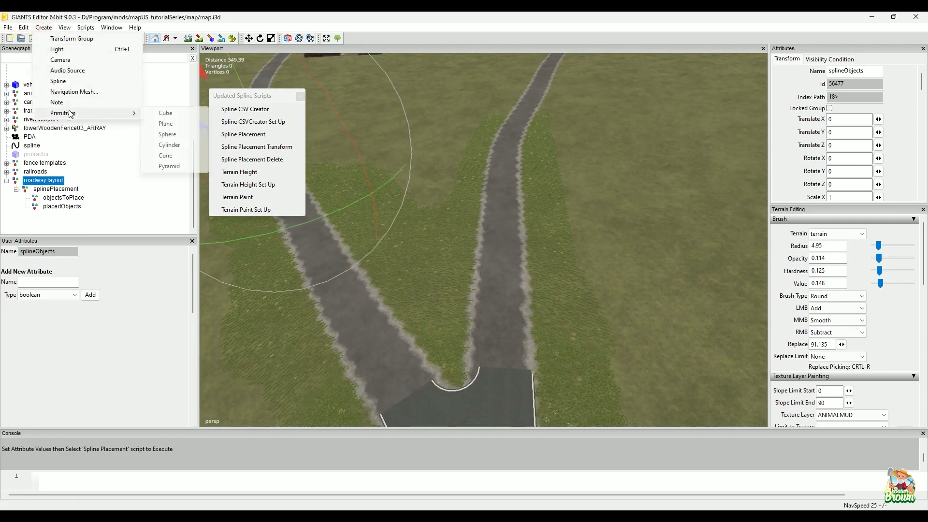
{"action": "left_click", "coordinate": [188, 124]}
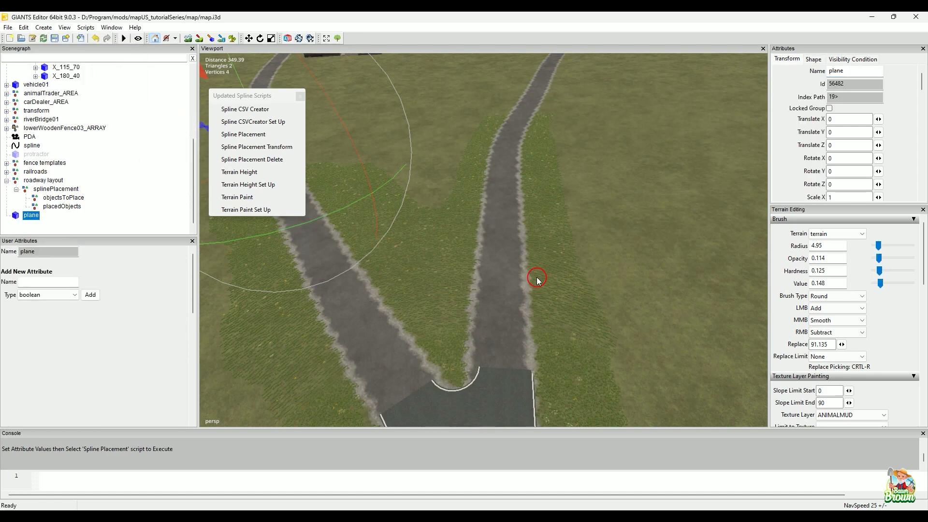
{"action": "left_click", "coordinate": [513, 277], "text": "ctrl"}
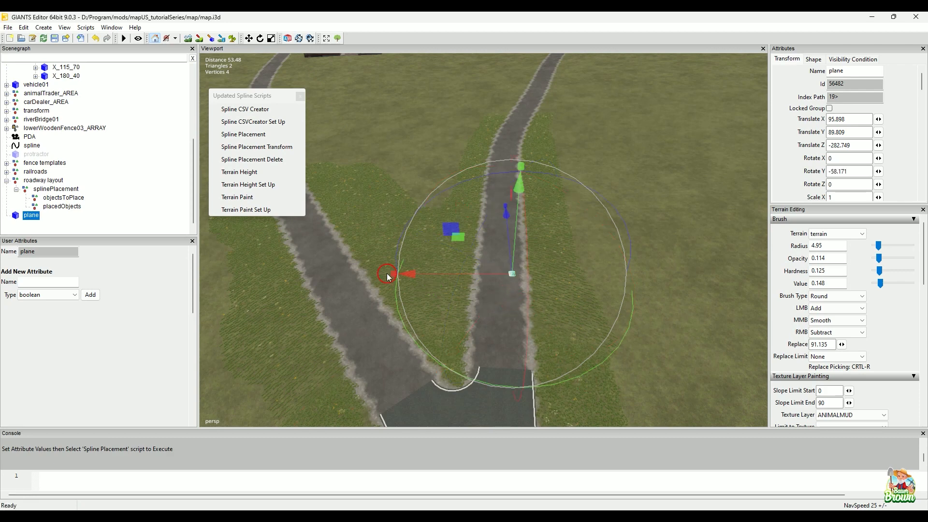
{"action": "left_click_drag", "start_coordinate": [390, 271], "coordinate": [310, 259]}
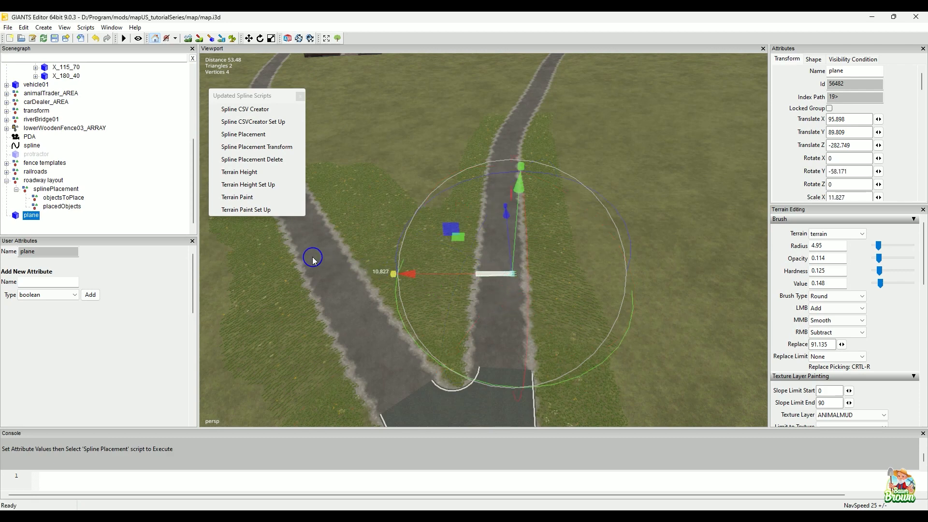
{"action": "left_click_drag", "start_coordinate": [521, 192], "coordinate": [524, 182]}
{"action": "key", "text": "ctrl"}
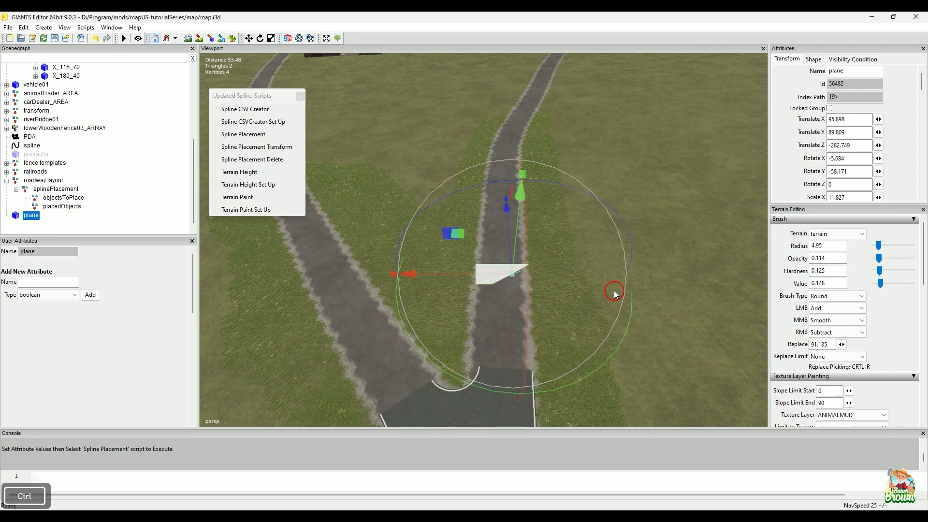
{"action": "key", "text": "ctrl+z"}
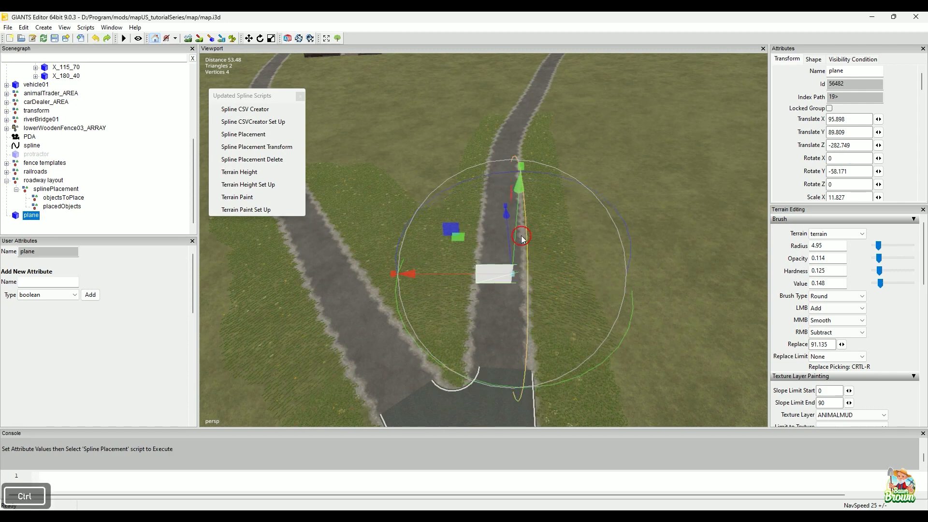
Centre the plane across the road and turn it to a Y rotation of about -59.4 degrees
{"action": "left_click_drag", "start_coordinate": [518, 214], "coordinate": [517, 213]}
{"action": "left_click_drag", "start_coordinate": [458, 272], "coordinate": [449, 272]}
{"action": "left_click_drag", "start_coordinate": [606, 346], "coordinate": [608, 351]}
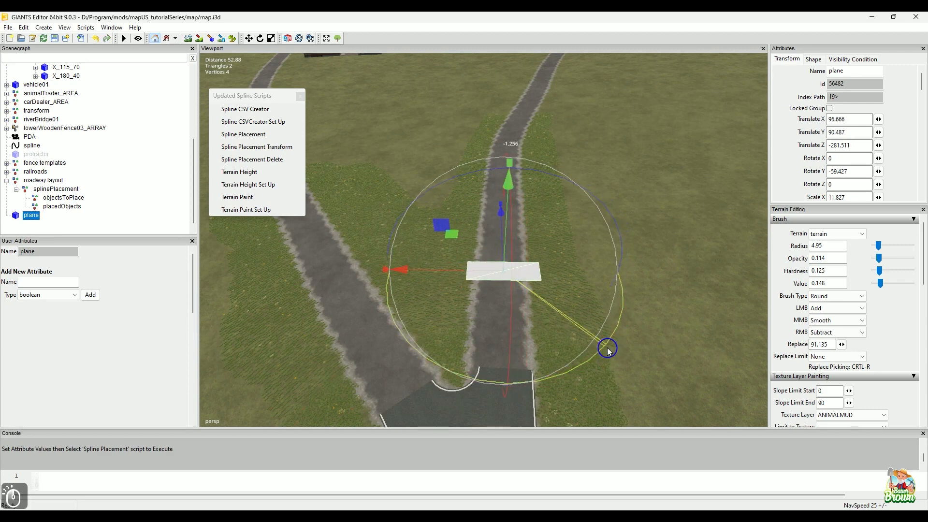
Duplicate the plane, move the copy further along the road and lower it to about 90.04 in Y
{"action": "middle_click_drag", "start_coordinate": [633, 317], "coordinate": [637, 320], "text": "alt"}
{"action": "left_click_drag", "start_coordinate": [604, 280], "coordinate": [750, 339], "text": "alt"}
{"action": "key", "text": "ctrl+d"}
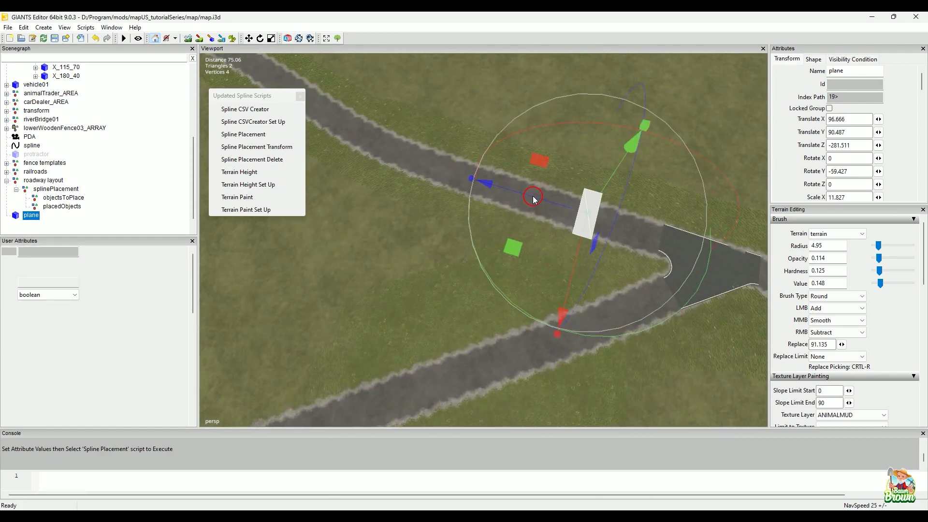
{"action": "left_click_drag", "start_coordinate": [533, 200], "coordinate": [436, 167]}
{"action": "right_click_drag", "start_coordinate": [466, 228], "coordinate": [515, 252], "text": "alt"}
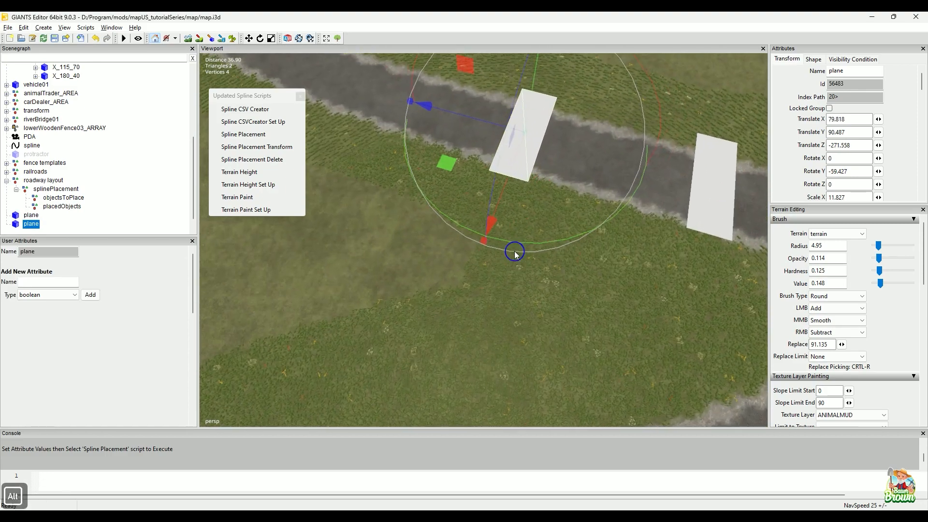
{"action": "mouse_move", "coordinate": [515, 252]}
{"action": "left_mouse_down", "text": "alt"}
{"action": "mouse_move", "coordinate": [519, 232]}
{"action": "mouse_move", "coordinate": [524, 244]}
{"action": "left_mouse_up", "text": "alt"}
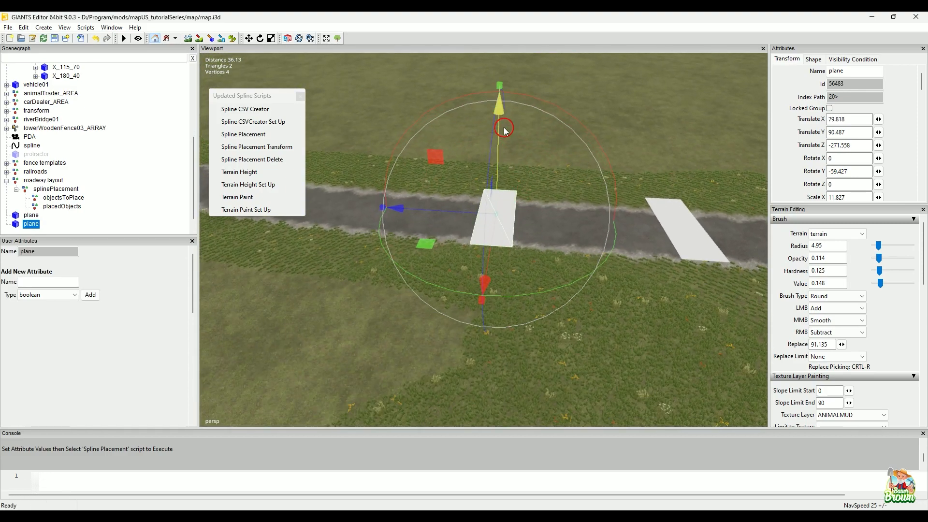
{"action": "left_click_drag", "start_coordinate": [504, 130], "coordinate": [503, 132]}
Delete both planes from the road
{"action": "right_click_drag", "start_coordinate": [521, 149], "coordinate": [520, 326], "text": "alt"}
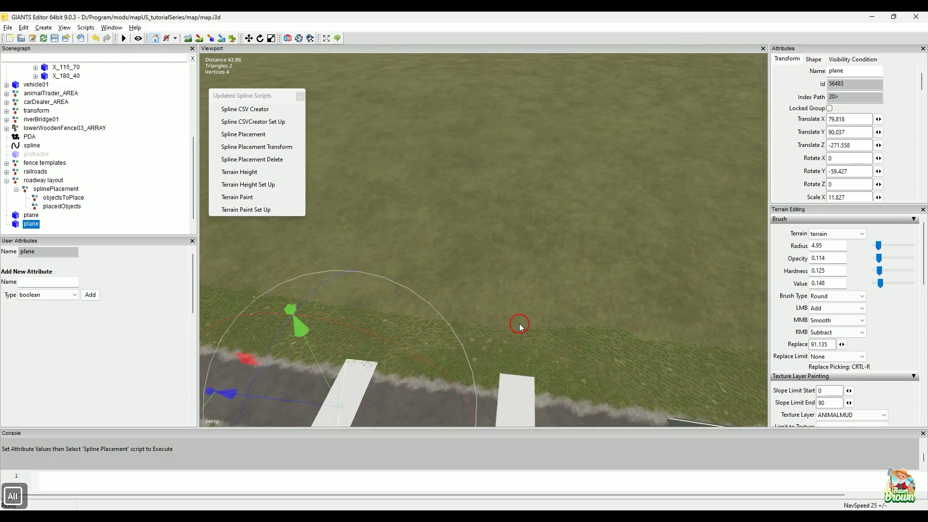
{"action": "left_click_drag", "start_coordinate": [519, 327], "coordinate": [542, 325], "text": "alt"}
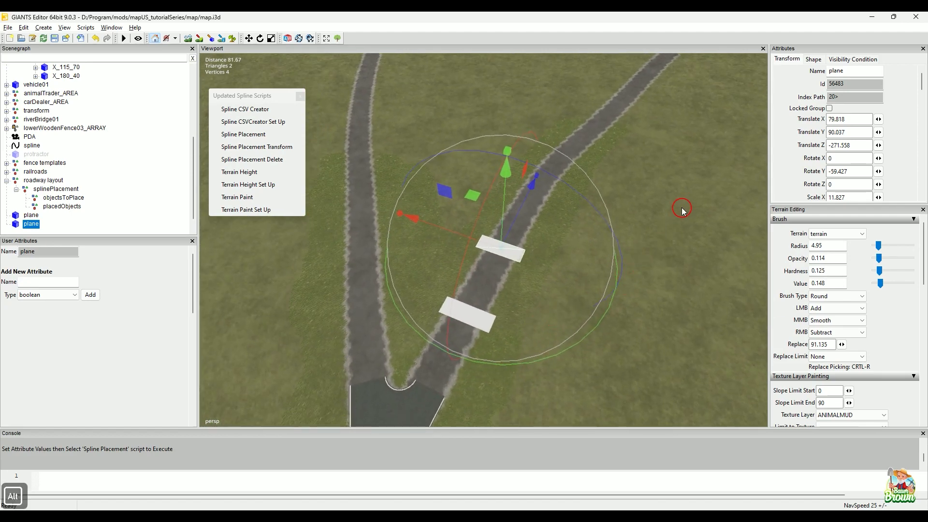
{"action": "left_click_drag", "start_coordinate": [681, 205], "coordinate": [498, 297], "text": "alt"}
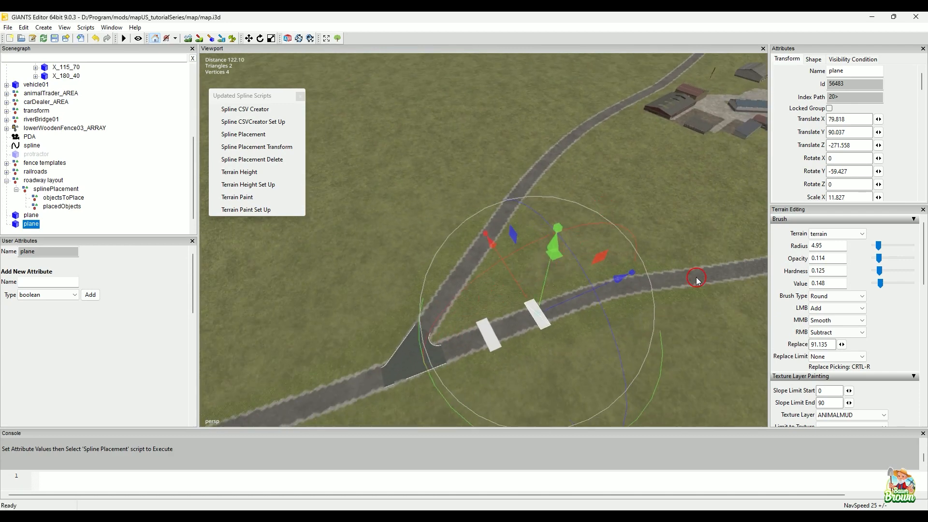
{"action": "key", "text": "Delete"}
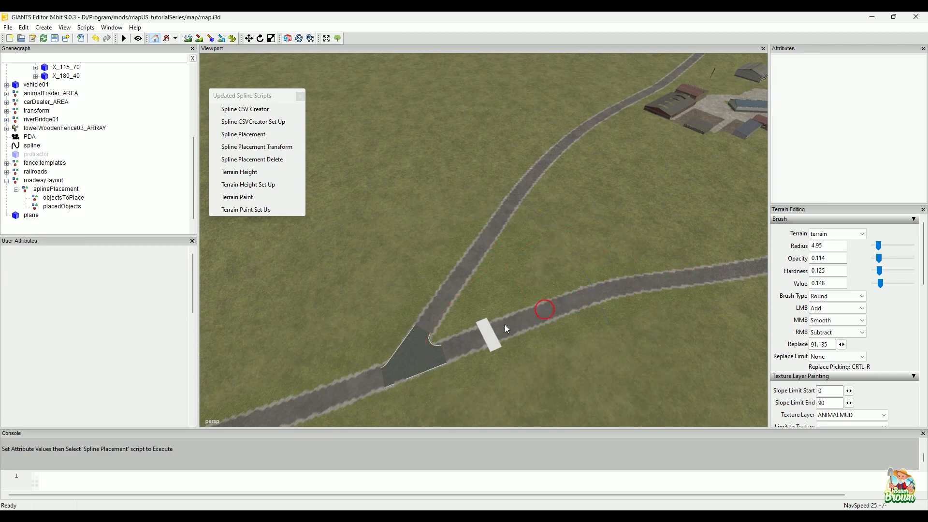
{"action": "left_click", "coordinate": [486, 335]}
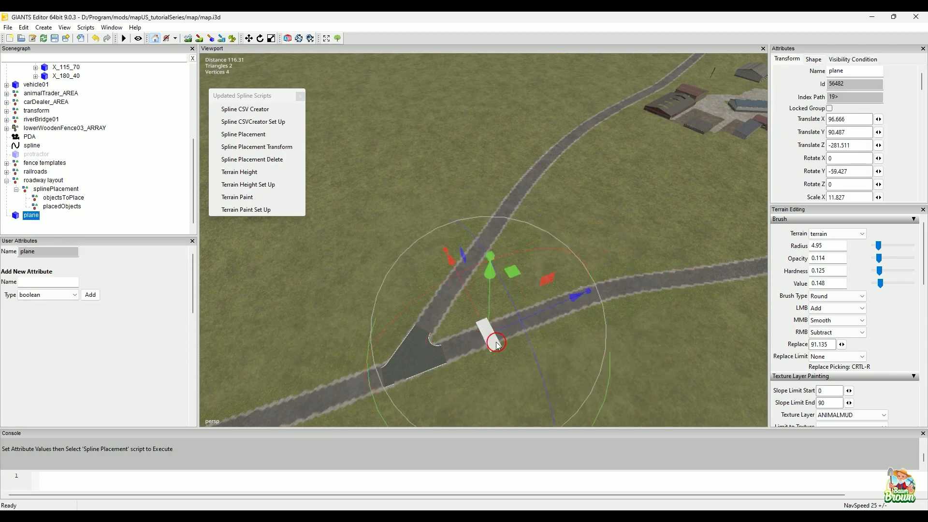
{"action": "key", "text": "Delete"}
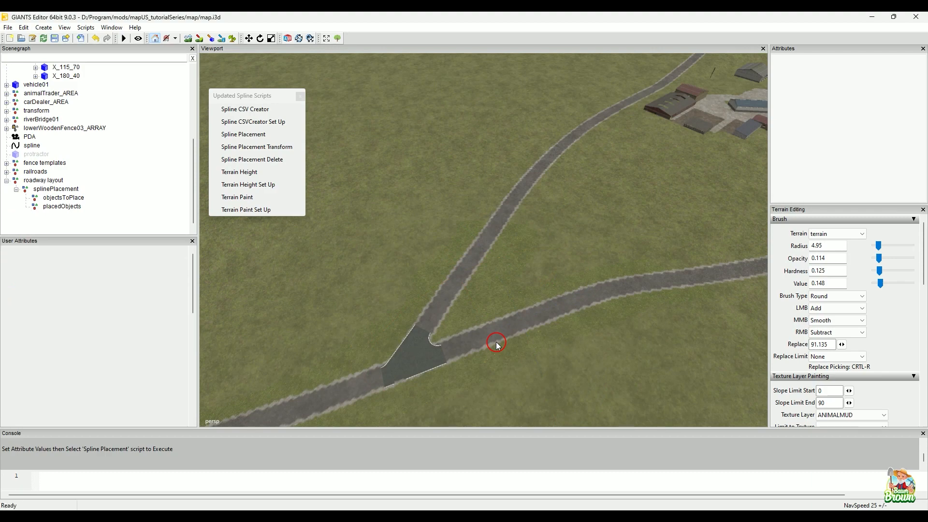
Examine the layout of the two roads branching from the intersection and their course past the farmyard
{"action": "left_click_drag", "start_coordinate": [464, 302], "coordinate": [552, 280], "text": "alt"}
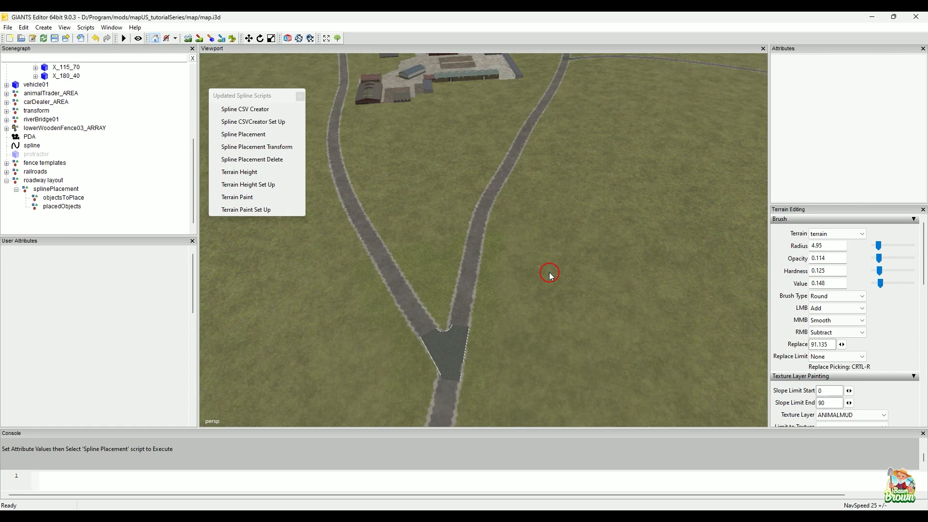
{"action": "left_click_drag", "start_coordinate": [601, 195], "coordinate": [571, 259], "text": "alt"}
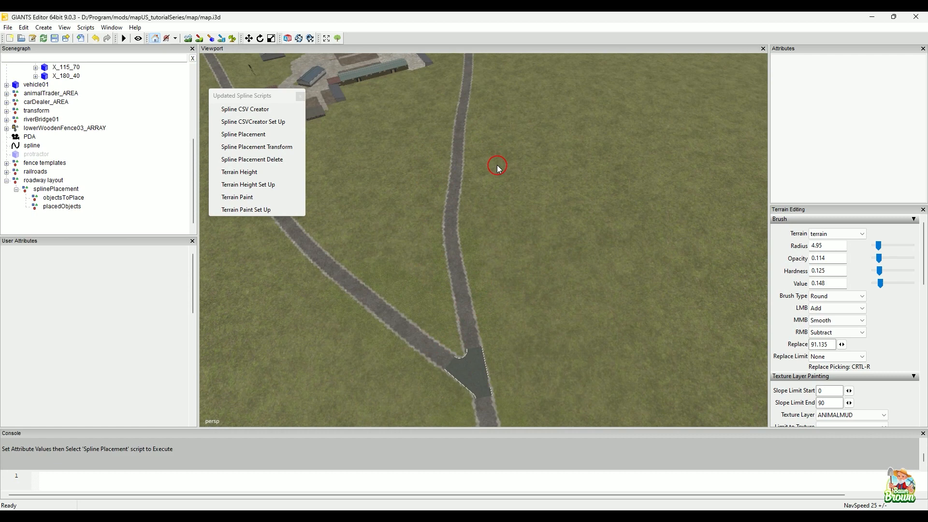
{"action": "left_click_drag", "start_coordinate": [480, 235], "coordinate": [545, 196], "text": "alt"}
{"action": "middle_click_drag", "start_coordinate": [545, 196], "coordinate": [588, 254], "text": "alt"}
{"action": "left_click_drag", "start_coordinate": [589, 255], "coordinate": [547, 198], "text": "alt"}
{"action": "middle_click_drag", "start_coordinate": [546, 199], "coordinate": [543, 236], "text": "alt"}
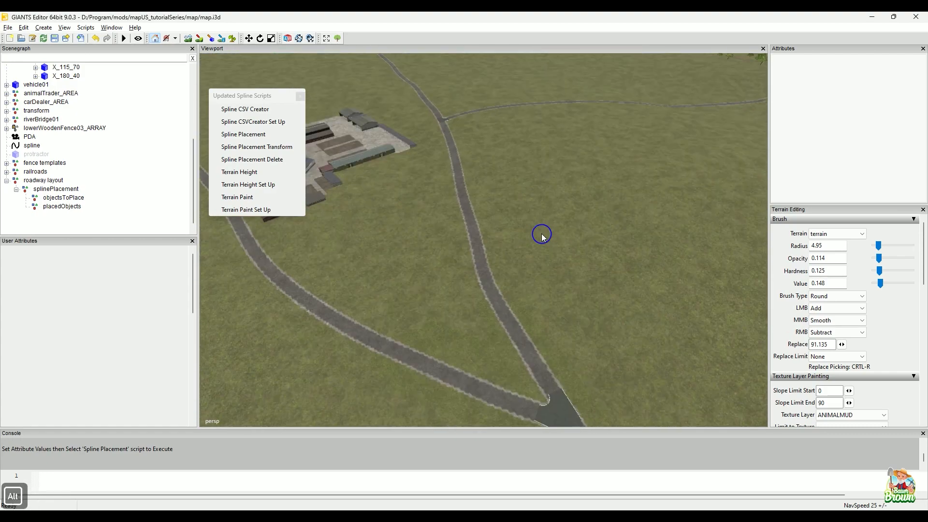
{"action": "mouse_move", "coordinate": [543, 236]}
{"action": "left_mouse_down", "text": "alt"}
{"action": "mouse_move", "coordinate": [549, 257]}
{"action": "mouse_move", "coordinate": [544, 249]}
{"action": "left_mouse_up", "text": "alt"}
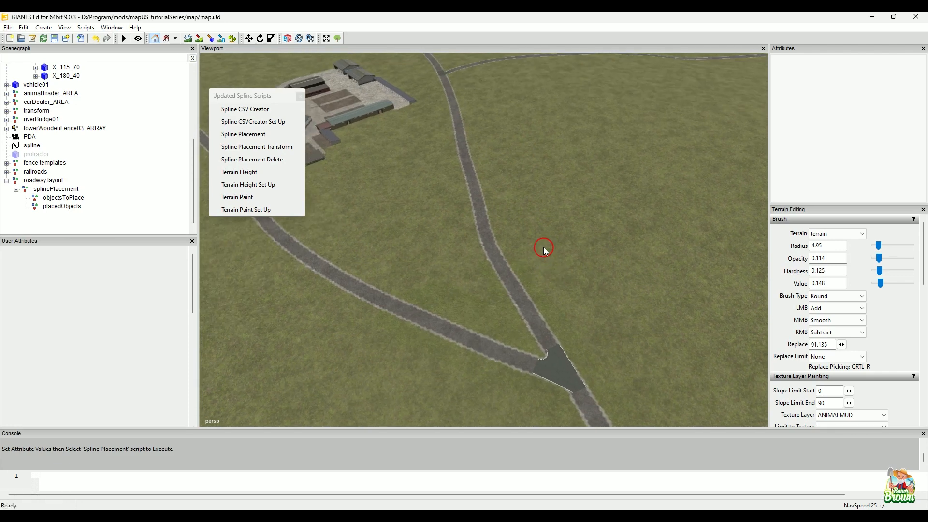
{"action": "mouse_move", "coordinate": [559, 234]}
{"action": "left_mouse_down", "text": "alt"}
{"action": "mouse_move", "coordinate": [533, 256]}
{"action": "mouse_move", "coordinate": [502, 257]}
{"action": "mouse_move", "coordinate": [408, 296]}
{"action": "mouse_move", "coordinate": [530, 284]}
{"action": "mouse_move", "coordinate": [499, 310]}
{"action": "mouse_move", "coordinate": [528, 290]}
{"action": "mouse_move", "coordinate": [497, 288]}
{"action": "mouse_move", "coordinate": [520, 261]}
{"action": "mouse_move", "coordinate": [512, 251]}
{"action": "mouse_move", "coordinate": [503, 317]}
{"action": "mouse_move", "coordinate": [516, 289]}
{"action": "left_mouse_up", "text": "alt"}
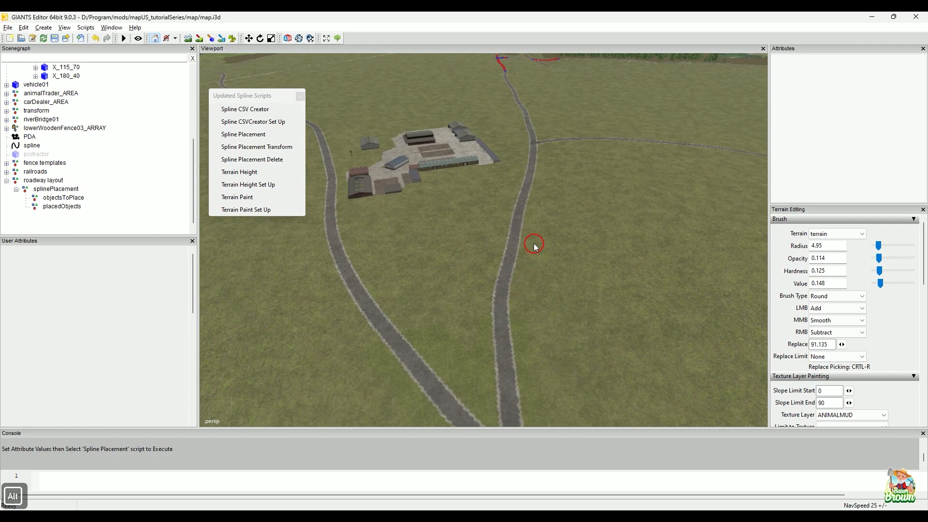
{"action": "left_click_drag", "start_coordinate": [535, 247], "coordinate": [518, 258], "text": "alt"}
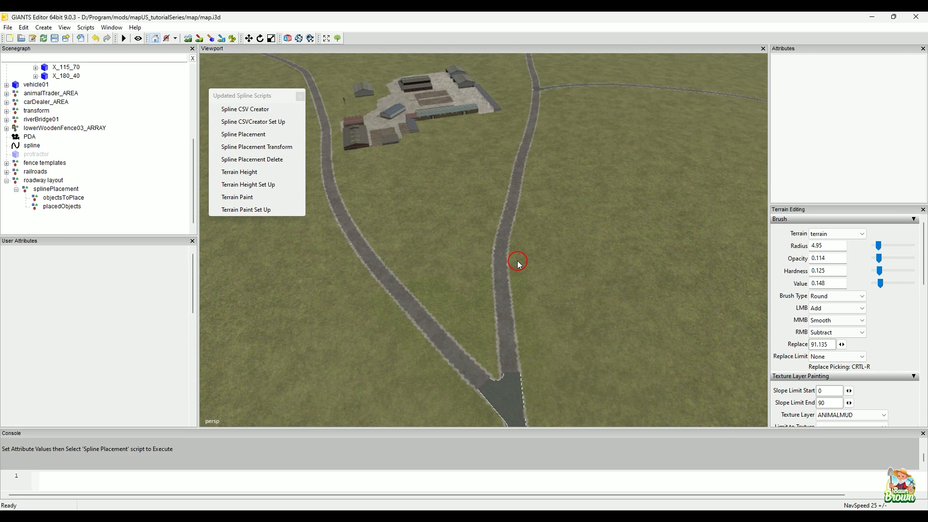
{"action": "middle_click_drag", "start_coordinate": [516, 301], "coordinate": [504, 247], "text": "alt"}
{"action": "right_click_drag", "start_coordinate": [450, 304], "coordinate": [579, 241], "text": "alt"}
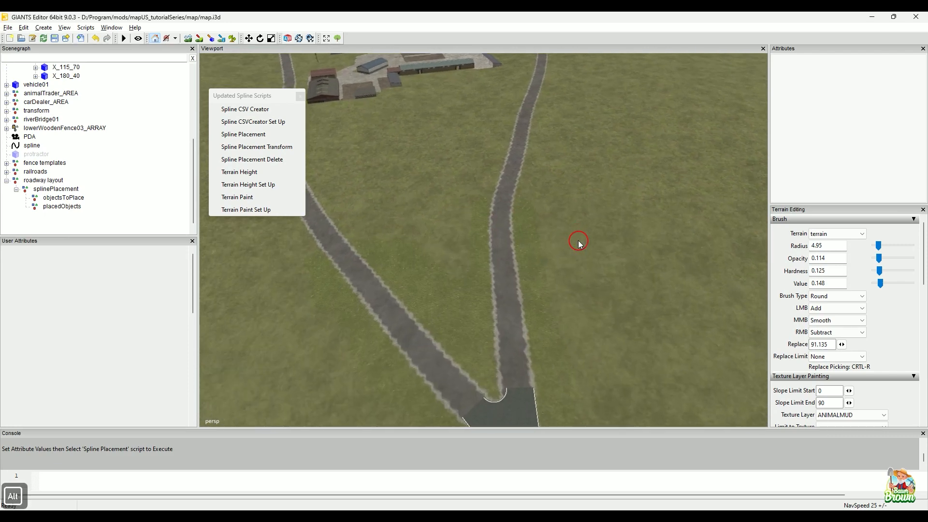
{"action": "middle_click_drag", "start_coordinate": [560, 276], "coordinate": [556, 243], "text": "alt"}
{"action": "right_click_drag", "start_coordinate": [555, 243], "coordinate": [553, 294], "text": "alt"}
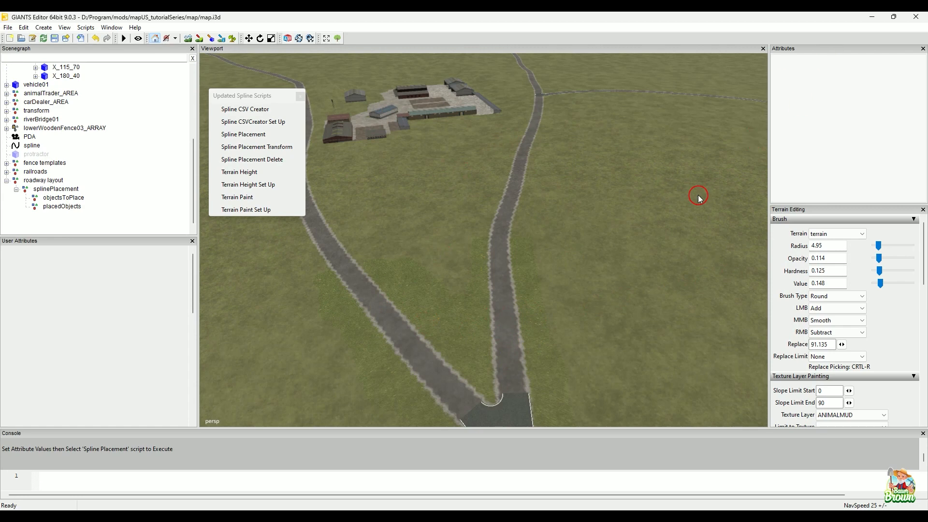
Switch to the SSC English folder in File Explorer and select the post and post.i3d.shapes files
{"action": "mouse_move", "coordinate": [444, 517]}
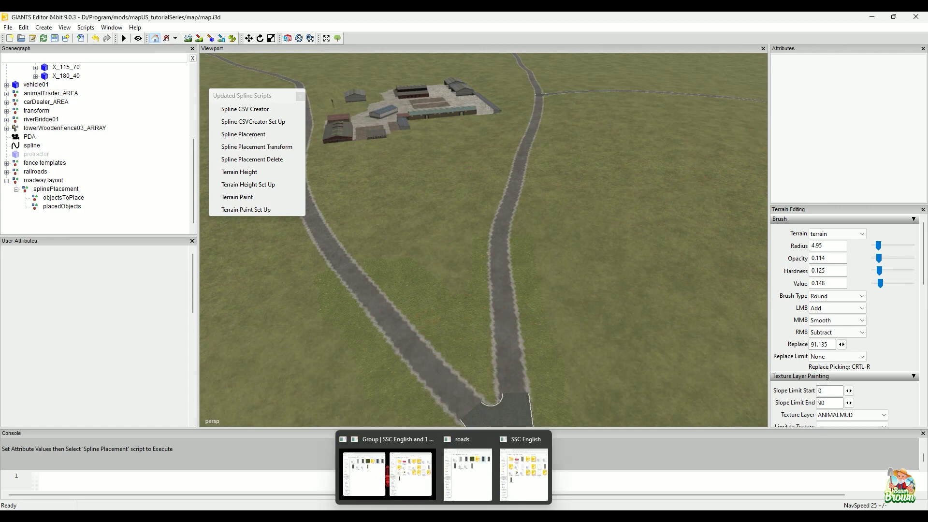
{"action": "left_click", "coordinate": [517, 481]}
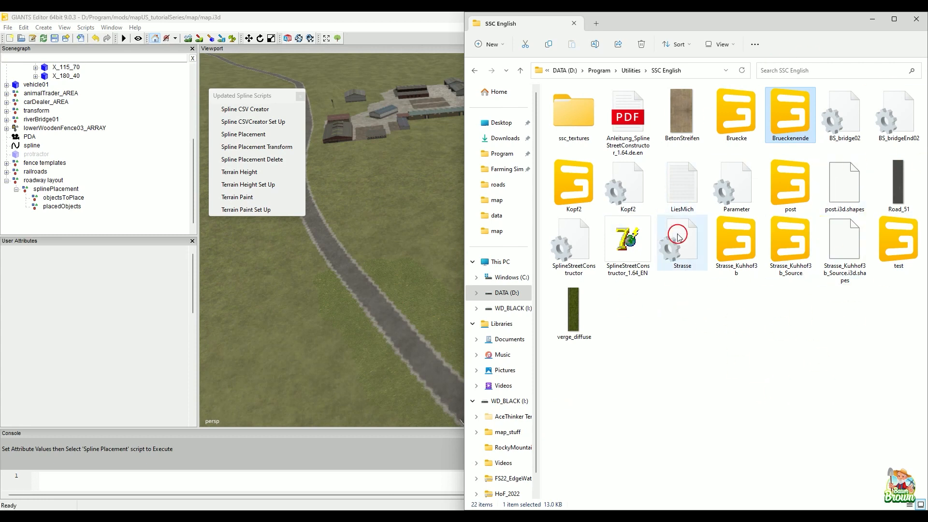
{"action": "left_click", "coordinate": [788, 186]}
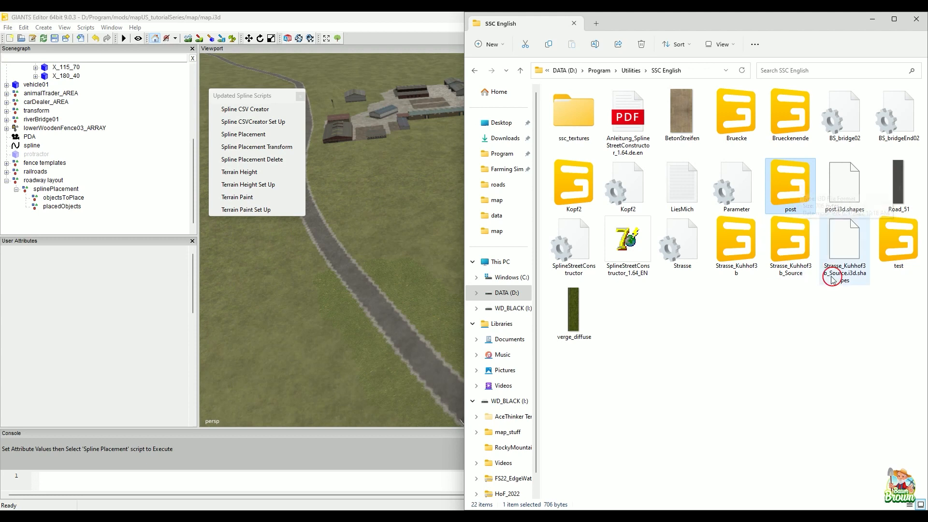
{"action": "left_click", "coordinate": [850, 204], "text": "ctrl"}
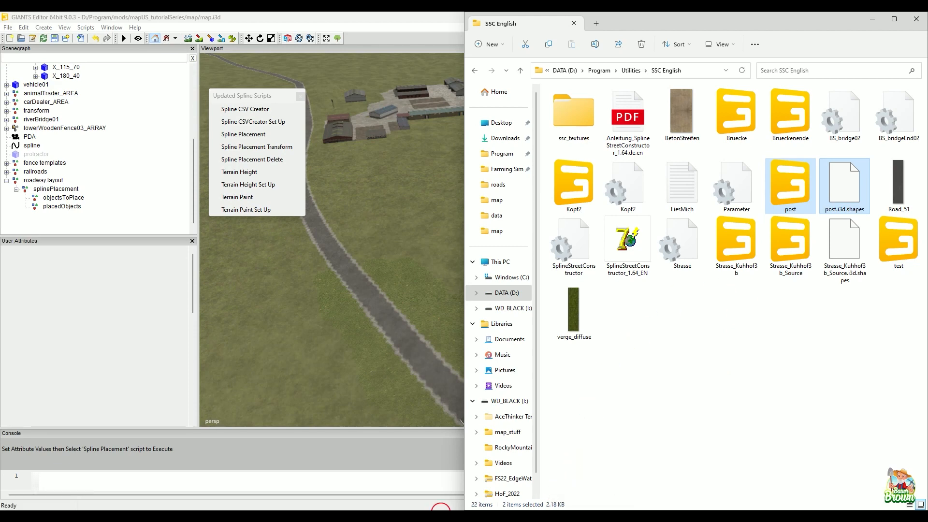
View the map's roads object folder beside the SSC English folder, and minimize it again
{"action": "mouse_move", "coordinate": [437, 506]}
{"action": "mouse_move", "coordinate": [401, 442]}
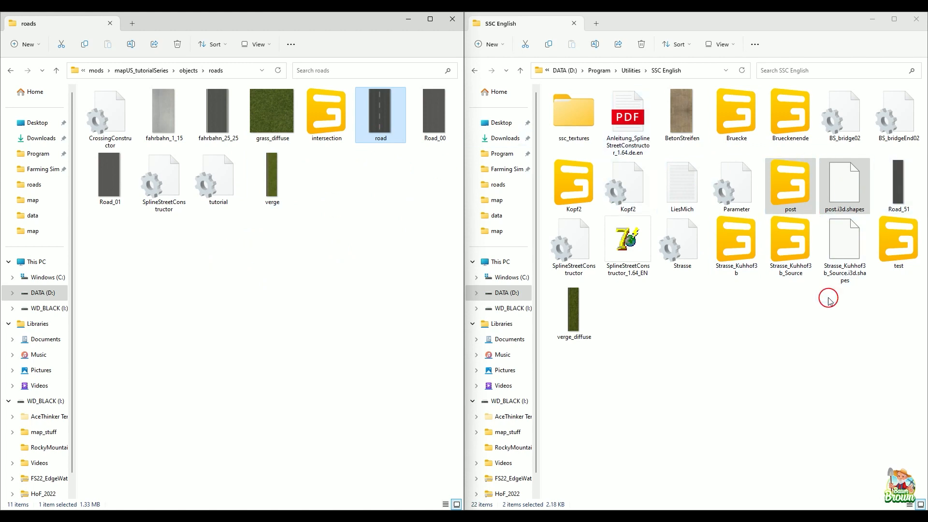
{"action": "left_click", "coordinate": [405, 21]}
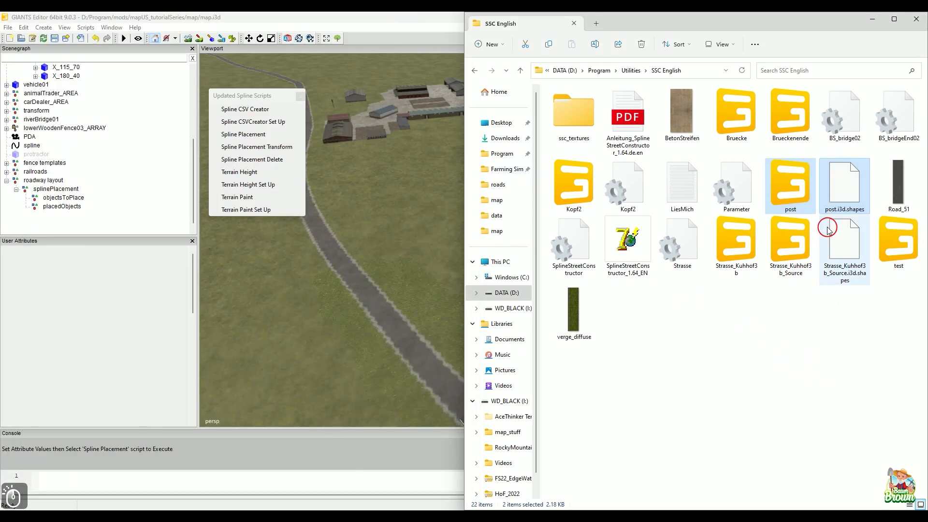
Import the post i3d file from the SSC English folder into the map scene and return to GIANTS Editor
{"action": "left_click", "coordinate": [787, 192]}
{"action": "left_click", "coordinate": [798, 247], "text": "ctrl"}
{"action": "left_click_drag", "start_coordinate": [791, 188], "coordinate": [307, 361]}
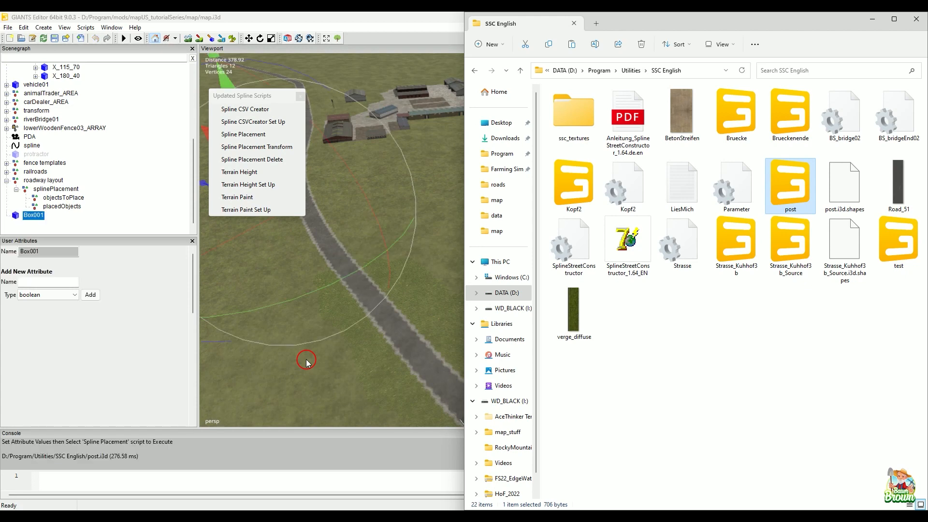
{"action": "left_click", "coordinate": [874, 21]}
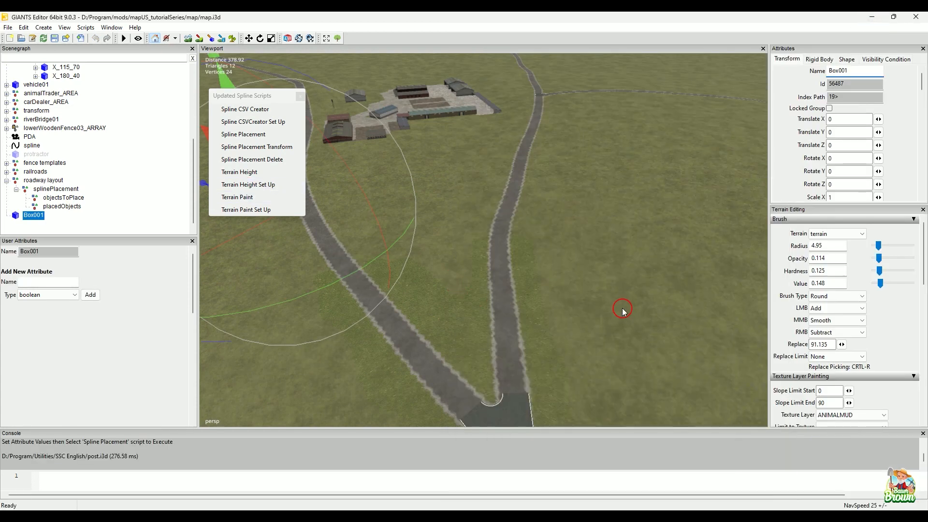
Place the imported Box001 post on the surface of the right-hand road branch beyond the intersection
{"action": "key", "text": "ctrl+b"}
{"action": "left_click", "coordinate": [507, 301]}
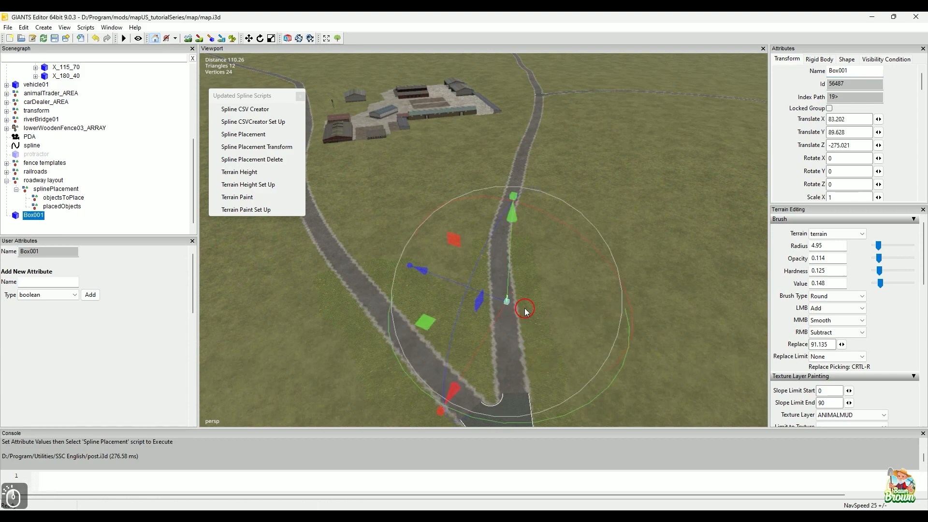
{"action": "right_click_drag", "start_coordinate": [525, 311], "coordinate": [535, 266], "text": "alt"}
{"action": "left_click_drag", "start_coordinate": [534, 266], "coordinate": [576, 193], "text": "alt"}
{"action": "right_click_drag", "start_coordinate": [576, 193], "coordinate": [569, 230], "text": "alt"}
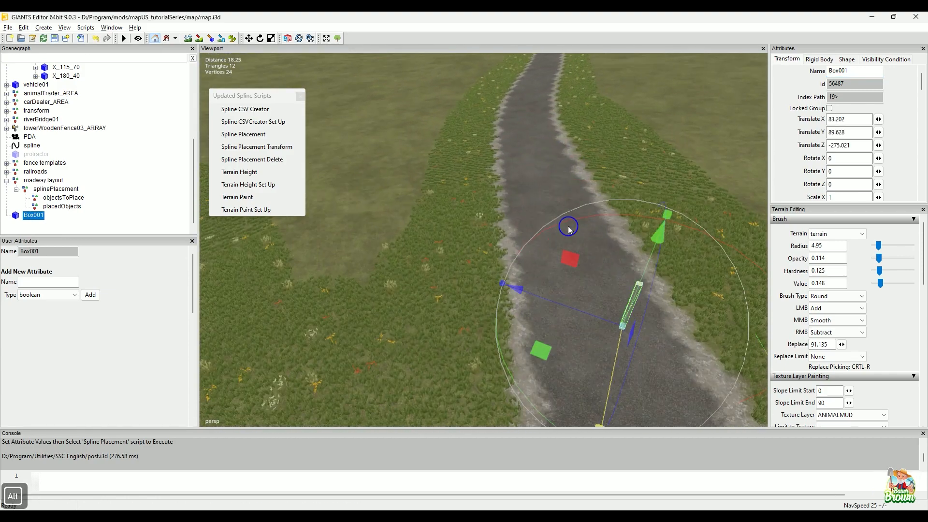
{"action": "middle_click_drag", "start_coordinate": [568, 227], "coordinate": [560, 186], "text": "alt"}
{"action": "left_click_drag", "start_coordinate": [570, 282], "coordinate": [559, 278], "text": "alt"}
{"action": "middle_click_drag", "start_coordinate": [559, 278], "coordinate": [541, 268], "text": "alt"}
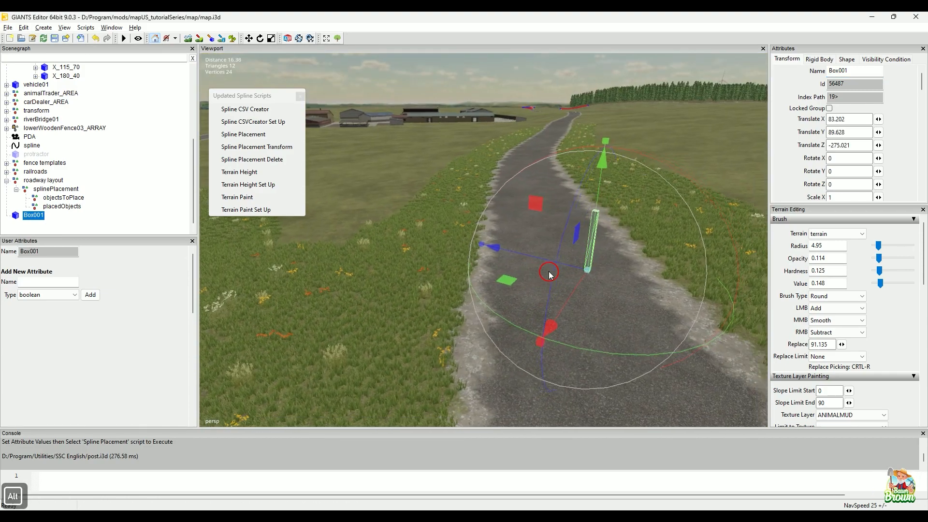
Rotate the Box001 post to about -56.2° around Y, lower it below the road to about 84.78 in Y, and deselect it
{"action": "left_click_drag", "start_coordinate": [585, 311], "coordinate": [455, 280]}
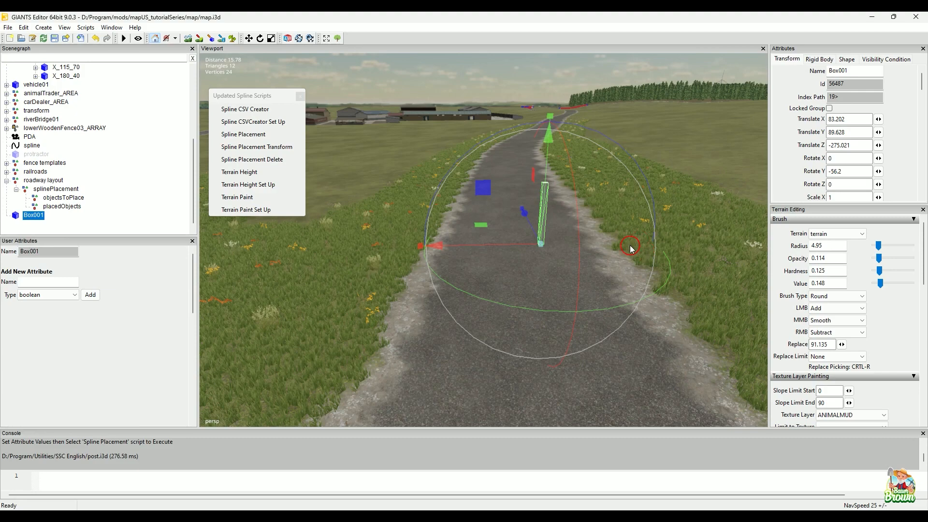
{"action": "left_click_drag", "start_coordinate": [545, 142], "coordinate": [544, 234]}
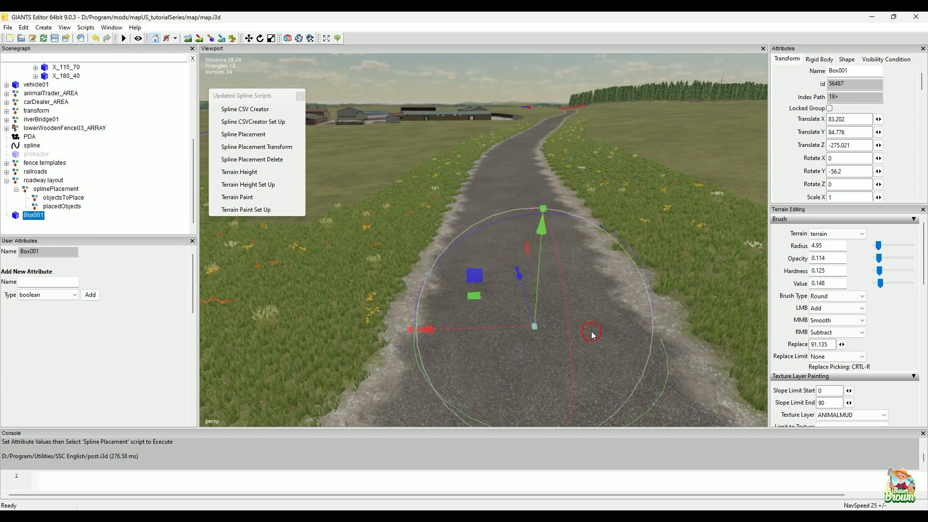
{"action": "middle_click_drag", "start_coordinate": [588, 169], "coordinate": [593, 242], "text": "alt"}
{"action": "left_click", "coordinate": [621, 231]}
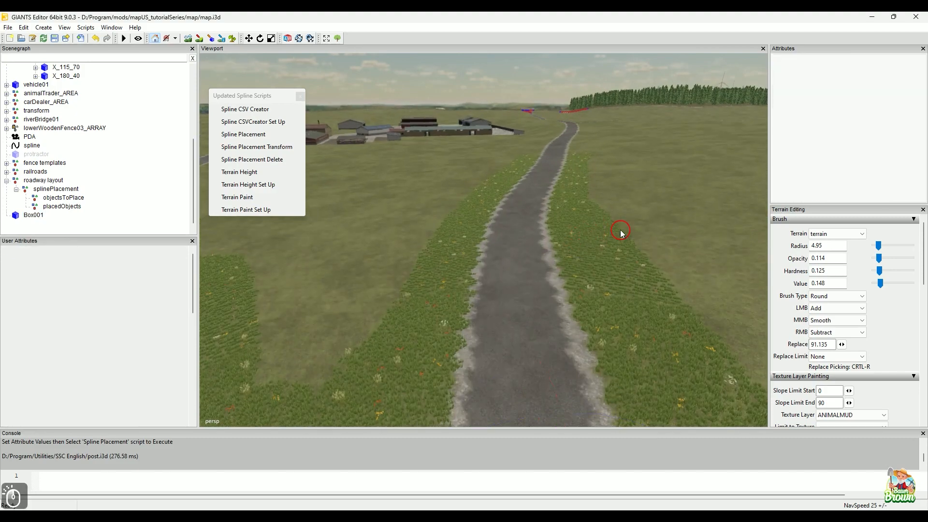
Create a cube primitive and place it on the right-hand road branch near the intersection
{"action": "left_click_drag", "start_coordinate": [601, 241], "coordinate": [551, 282], "text": "alt"}
{"action": "left_click_drag", "start_coordinate": [557, 250], "coordinate": [560, 265], "text": "alt"}
{"action": "left_click", "coordinate": [6, 28]}
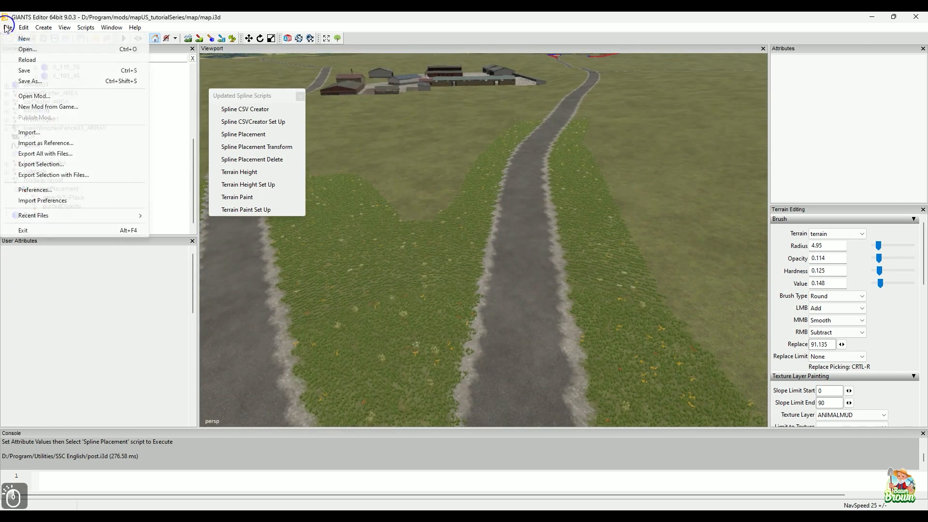
{"action": "left_click", "coordinate": [28, 26]}
{"action": "mouse_move", "coordinate": [43, 27]}
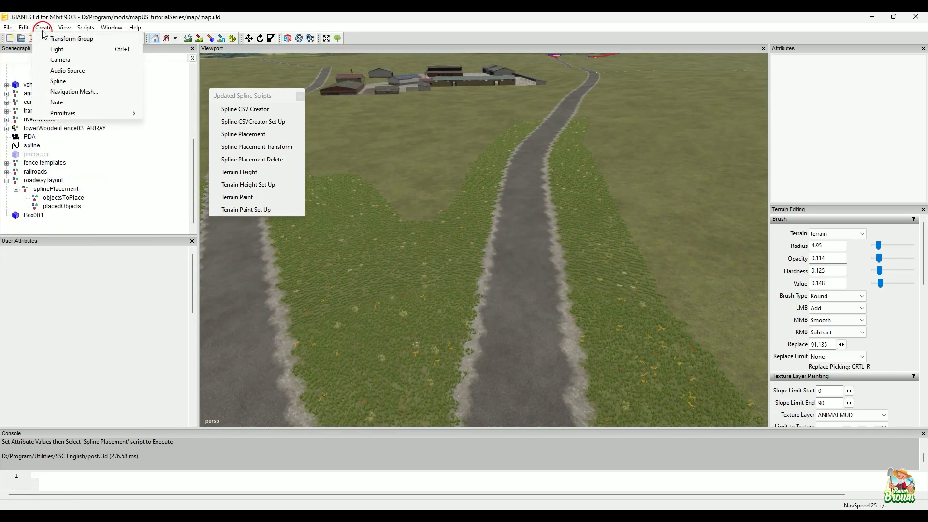
{"action": "mouse_move", "coordinate": [64, 115]}
{"action": "left_click", "coordinate": [164, 114]}
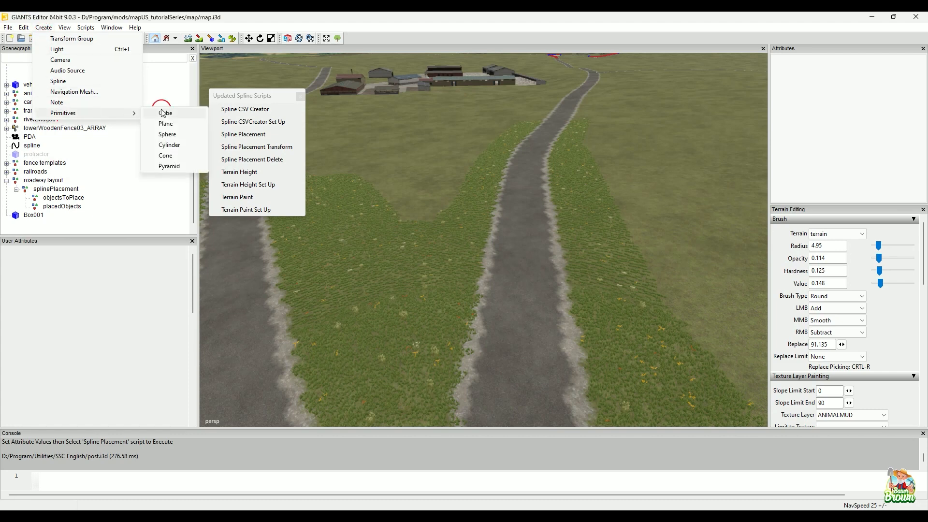
{"action": "key", "text": "ctrl+b"}
{"action": "left_click", "coordinate": [539, 303]}
{"action": "key", "text": "alt"}
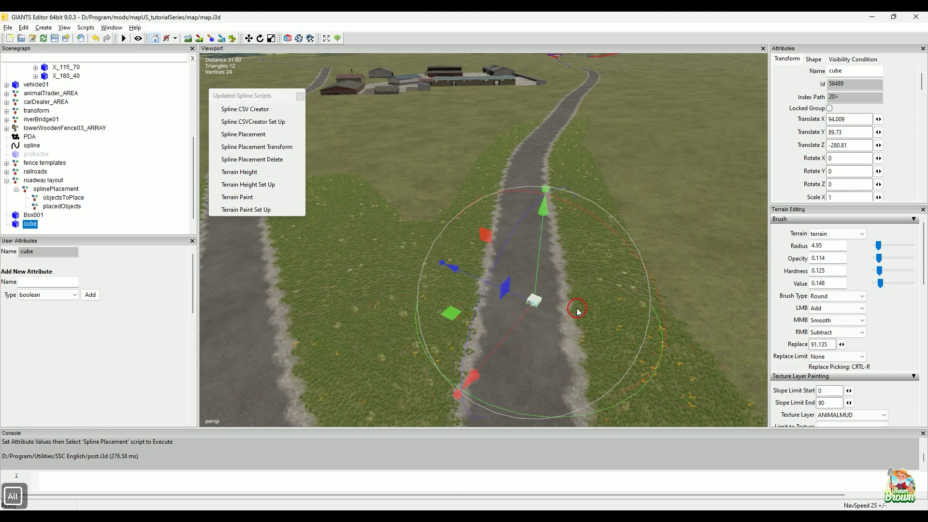
Stretch the cube vertically to a Y scale of about 12.03 and rotate it to about -62° around Y
{"action": "left_click_drag", "start_coordinate": [542, 194], "coordinate": [541, 50]}
{"action": "middle_click_drag", "start_coordinate": [541, 289], "coordinate": [534, 221], "text": "alt"}
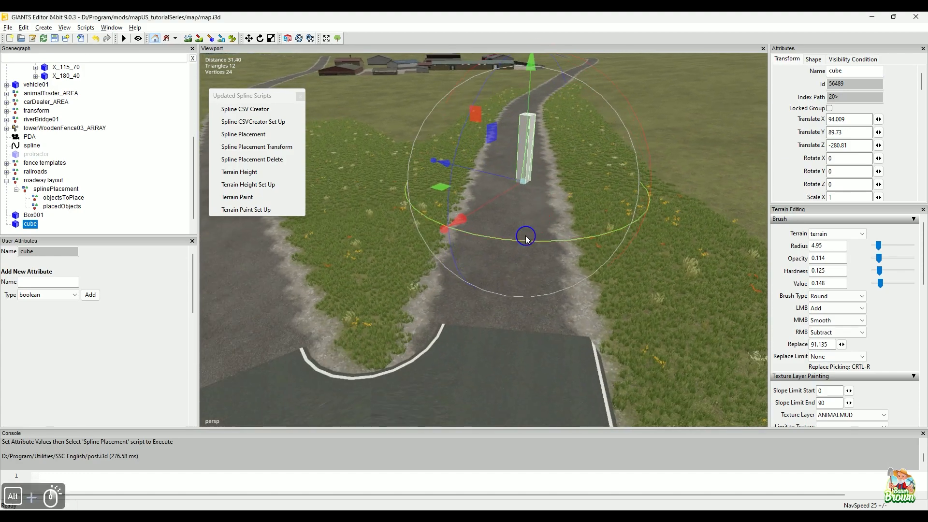
{"action": "left_click_drag", "start_coordinate": [526, 236], "coordinate": [528, 238], "text": "alt"}
{"action": "left_click_drag", "start_coordinate": [551, 308], "coordinate": [463, 227]}
{"action": "middle_click_drag", "start_coordinate": [477, 224], "coordinate": [498, 282], "text": "alt"}
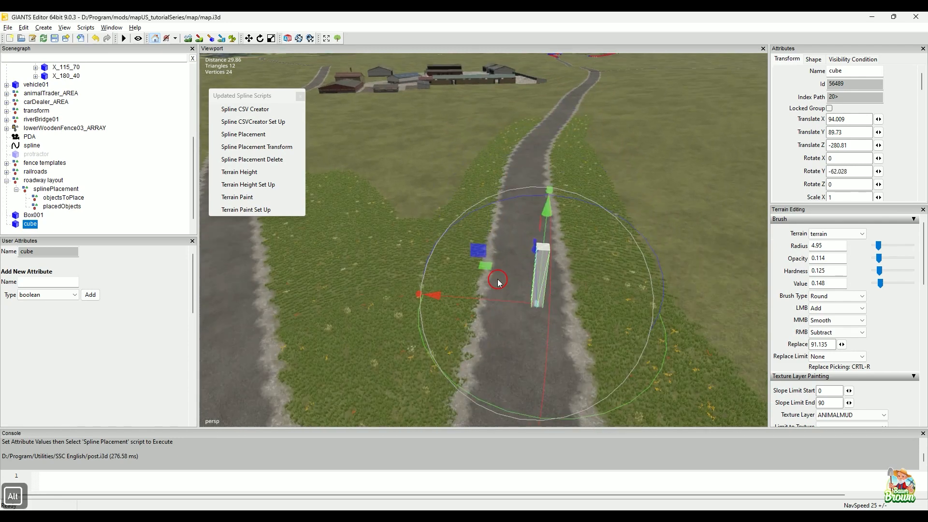
{"action": "left_click_drag", "start_coordinate": [515, 267], "coordinate": [516, 275], "text": "alt"}
Set the cube's X scale and Z scale both to 0.25 to slim it into a post
{"action": "scroll", "coordinate": [851, 124], "scroll_direction": "down", "scroll_amount": 3}
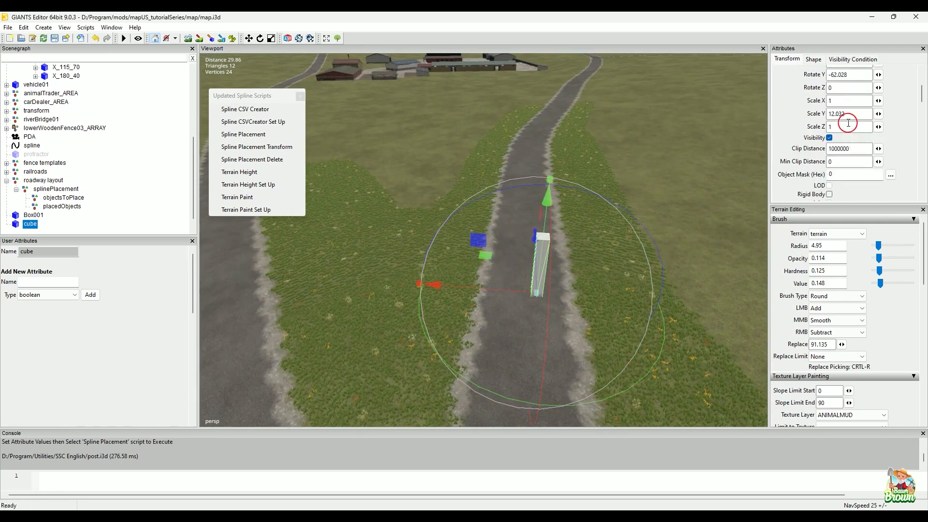
{"action": "left_click", "coordinate": [834, 100]}
{"action": "left_click_drag", "start_coordinate": [848, 102], "coordinate": [815, 101]}
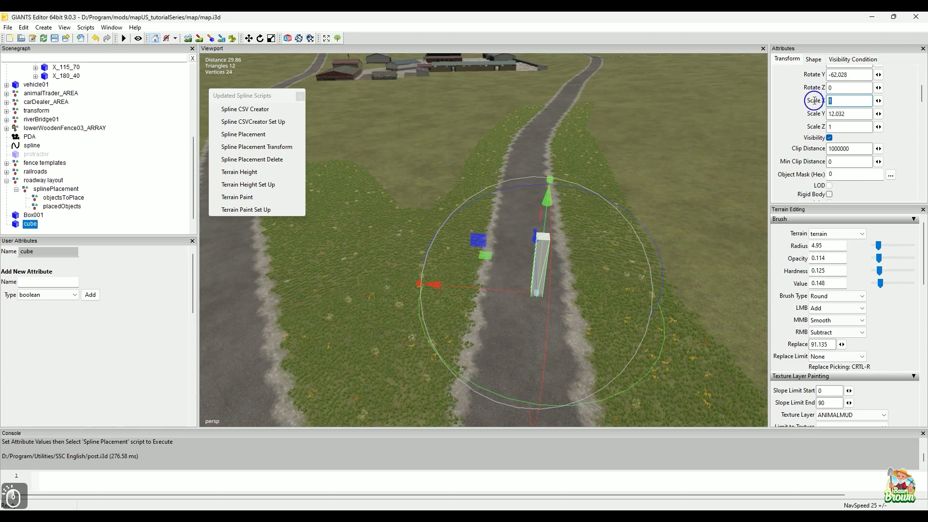
{"action": "key", "text": "Delete"}
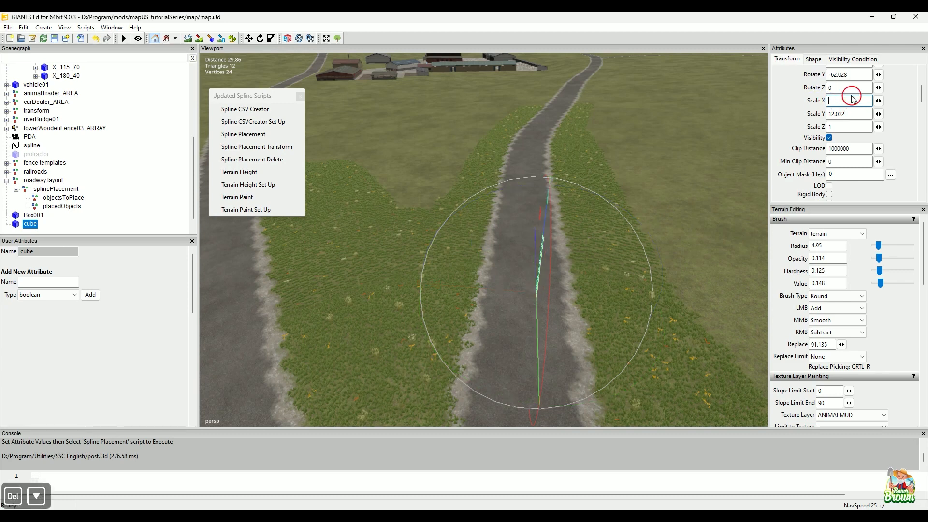
{"action": "left_click_drag", "start_coordinate": [846, 102], "coordinate": [804, 99]}
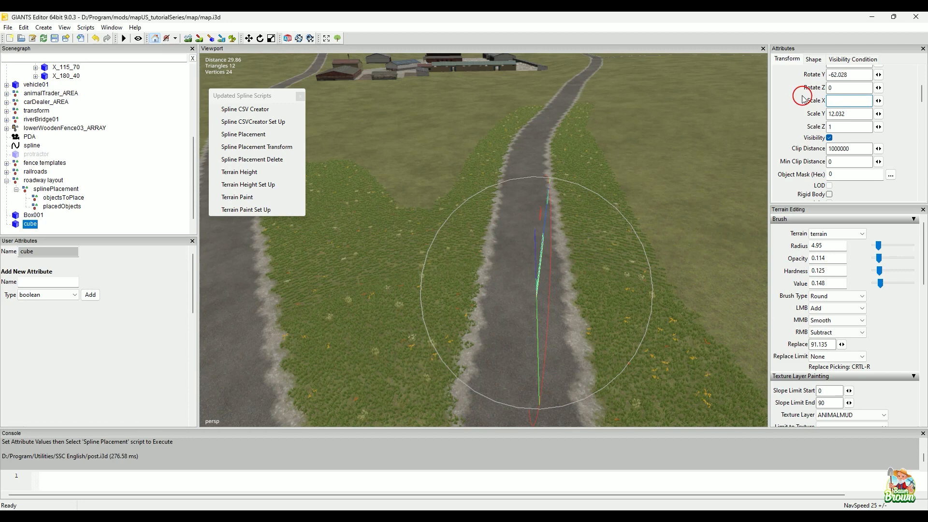
{"action": "type", "text": ".25"}
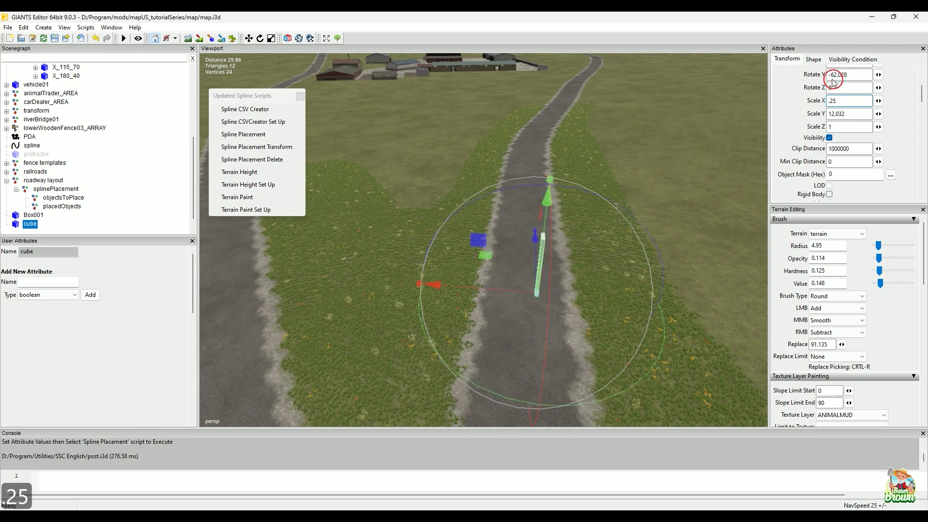
{"action": "left_click", "coordinate": [848, 117]}
{"action": "left_click_drag", "start_coordinate": [846, 127], "coordinate": [811, 127]}
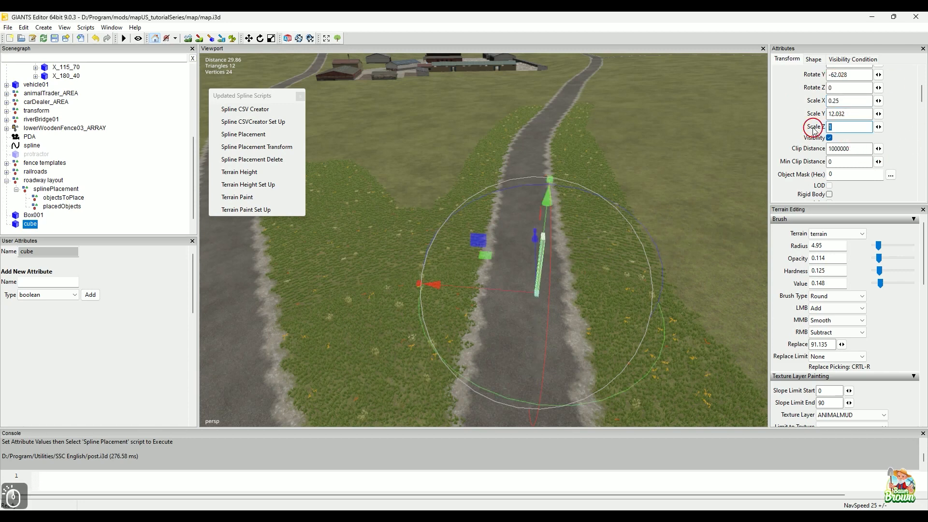
{"action": "type", "text": ".25"}
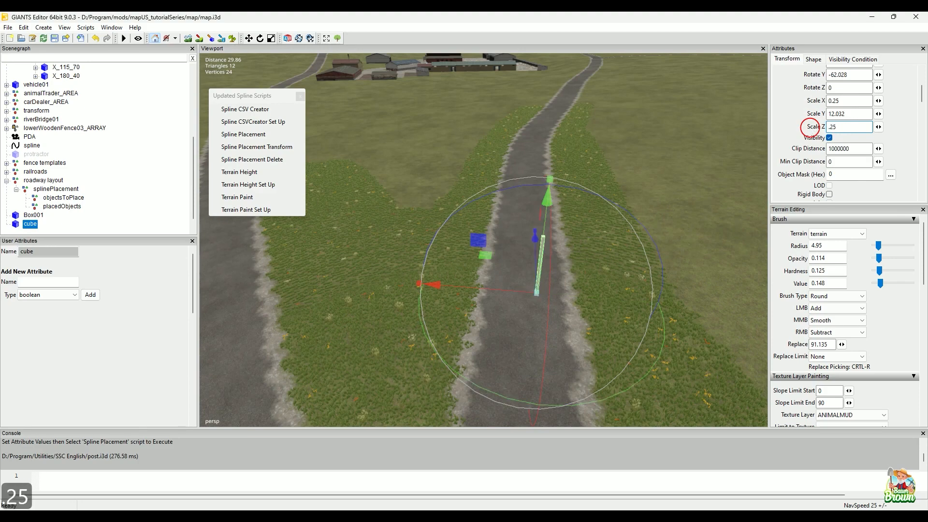
Shorten the slim cube post to a Y scale of about 6.81
{"action": "middle_click_drag", "start_coordinate": [603, 152], "coordinate": [616, 157], "text": "alt"}
{"action": "left_click_drag", "start_coordinate": [616, 158], "coordinate": [540, 286], "text": "alt"}
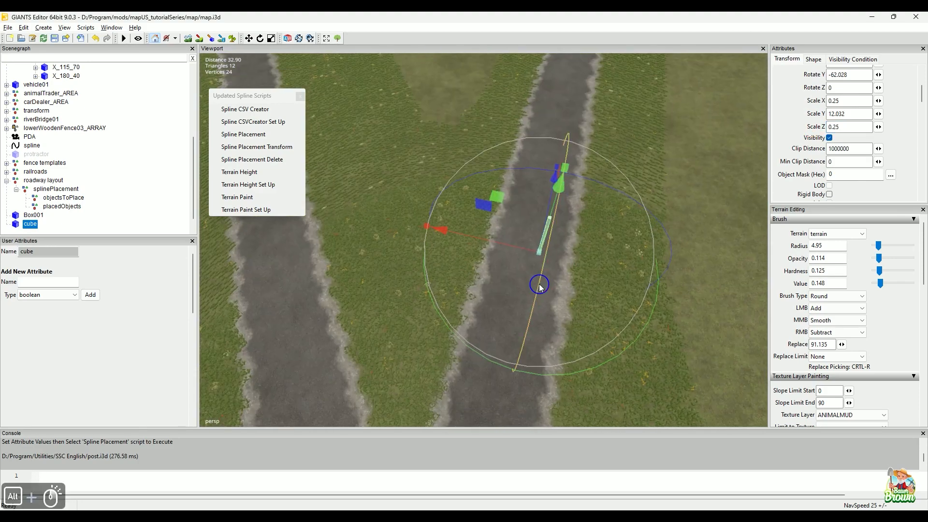
{"action": "right_click_drag", "start_coordinate": [540, 285], "coordinate": [557, 224], "text": "alt"}
{"action": "left_click_drag", "start_coordinate": [553, 249], "coordinate": [448, 261], "text": "alt"}
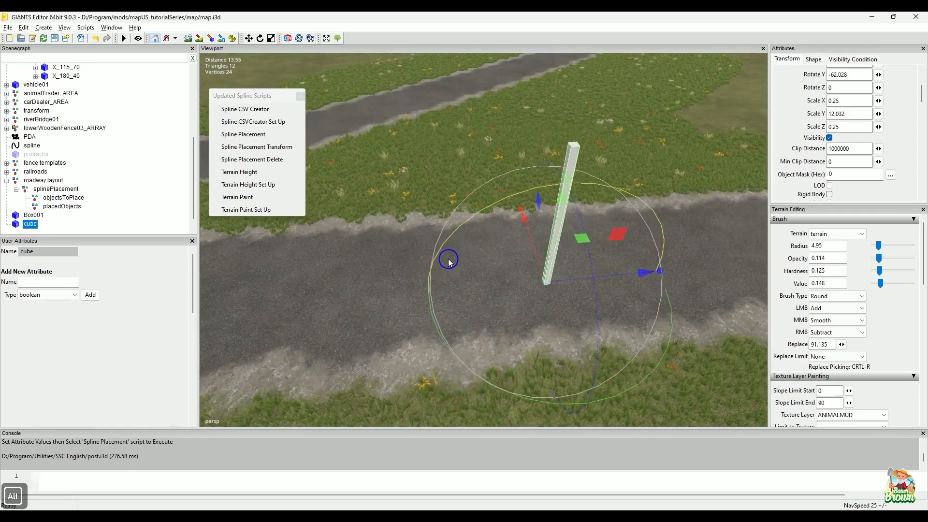
{"action": "left_click_drag", "start_coordinate": [566, 180], "coordinate": [557, 220]}
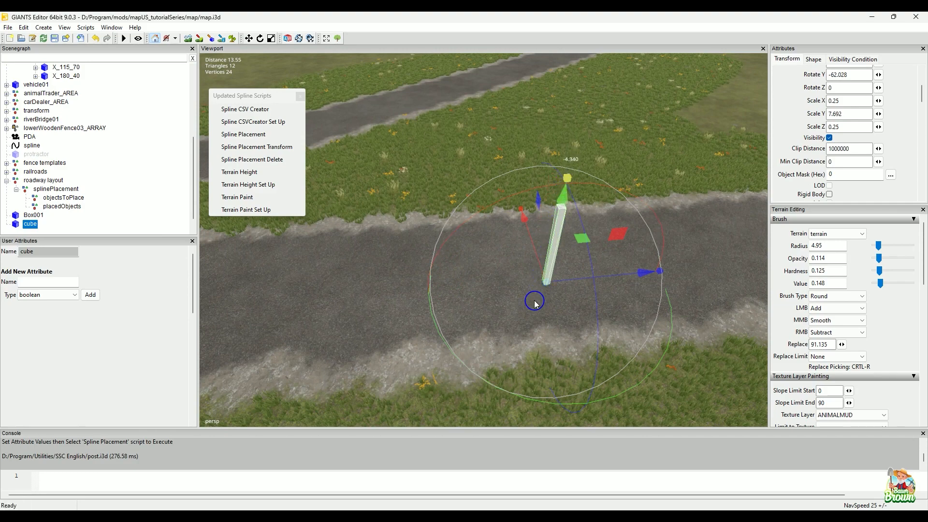
Delete the cube post from the road
{"action": "left_click_drag", "start_coordinate": [507, 337], "coordinate": [582, 255], "text": "alt"}
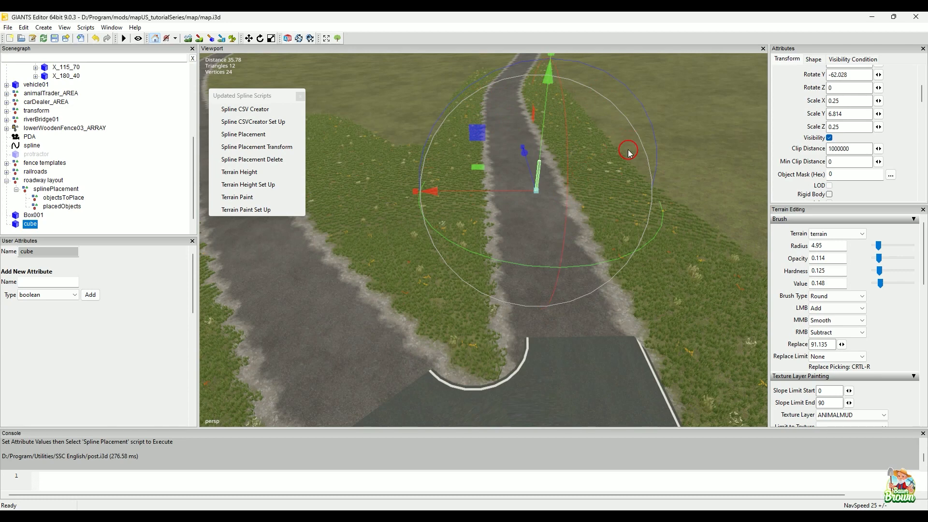
{"action": "middle_click_drag", "start_coordinate": [630, 176], "coordinate": [663, 213], "text": "alt"}
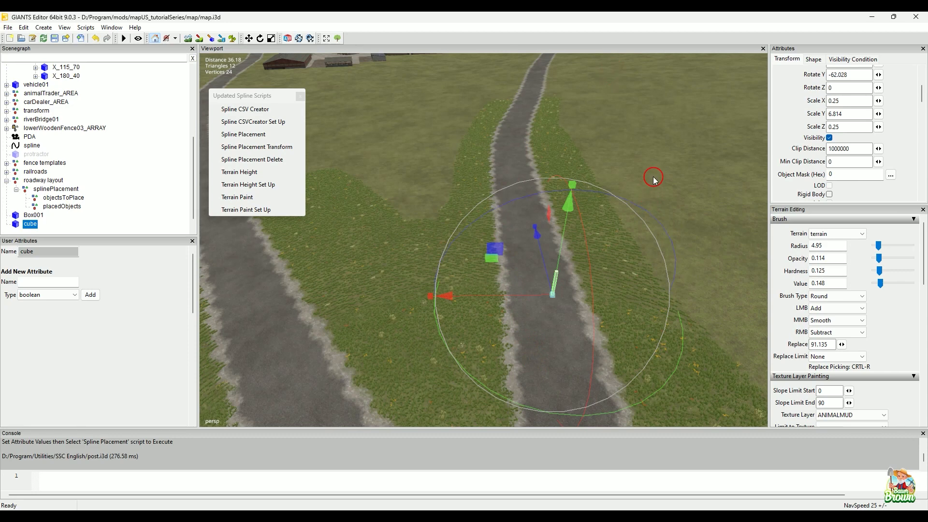
{"action": "key", "text": "Delete"}
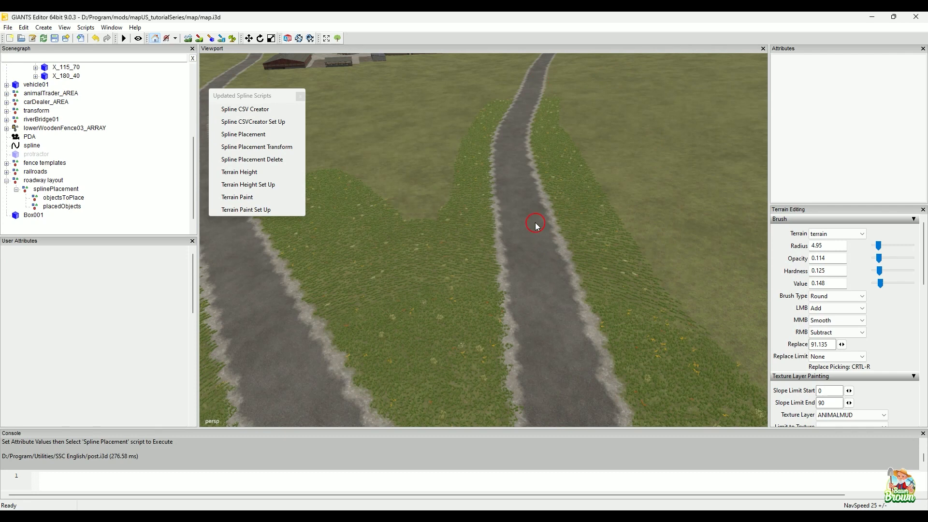
Rename Box001 as post and move it into the objectsToPlace group under splinePlacement
{"action": "right_click_drag", "start_coordinate": [669, 166], "coordinate": [560, 200], "text": "alt"}
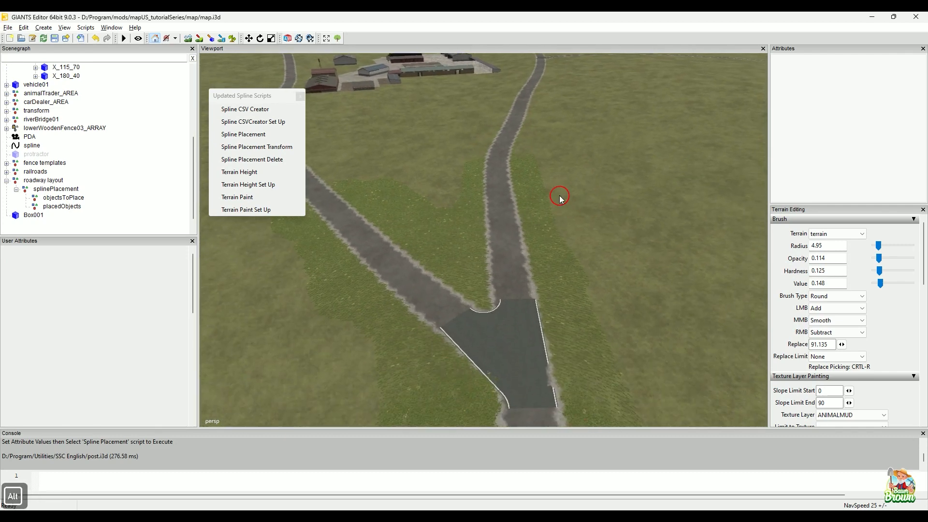
{"action": "left_click", "coordinate": [35, 214]}
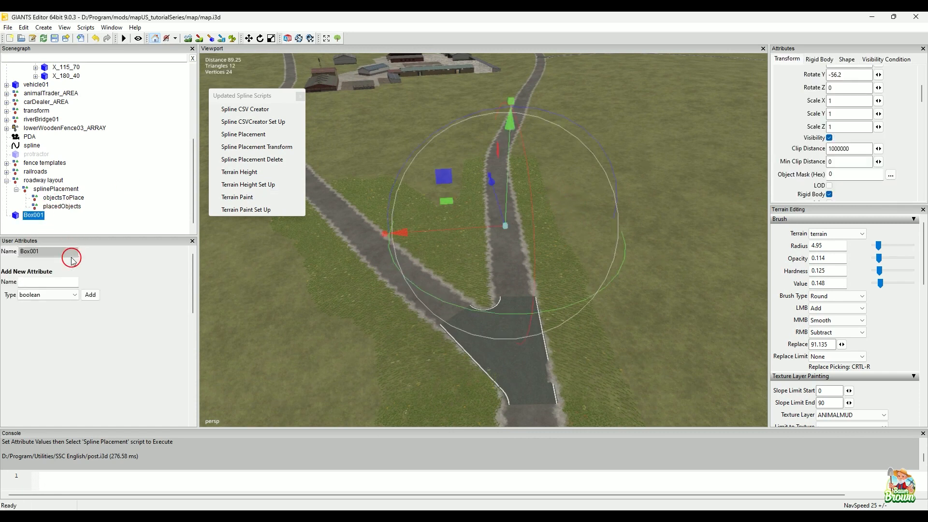
{"action": "double_click", "coordinate": [42, 215]}
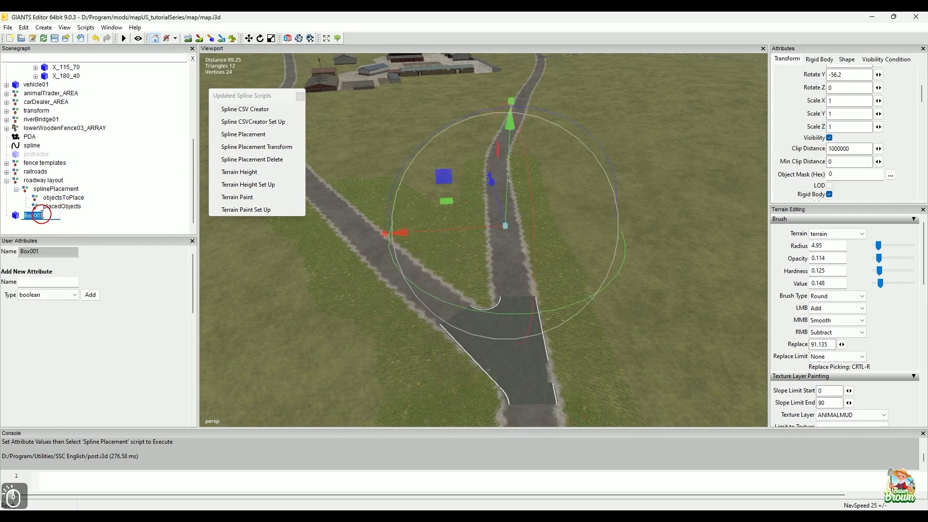
{"action": "type", "text": "post"}
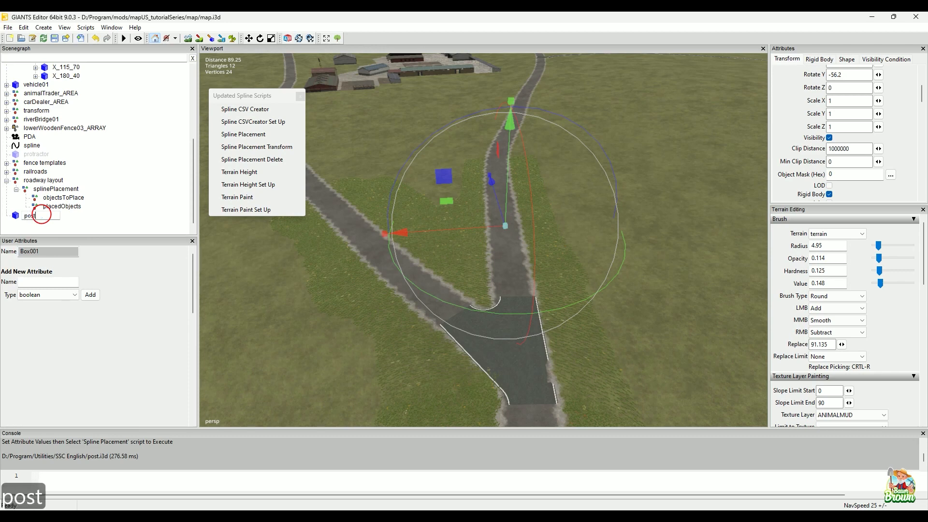
{"action": "key", "text": "Return"}
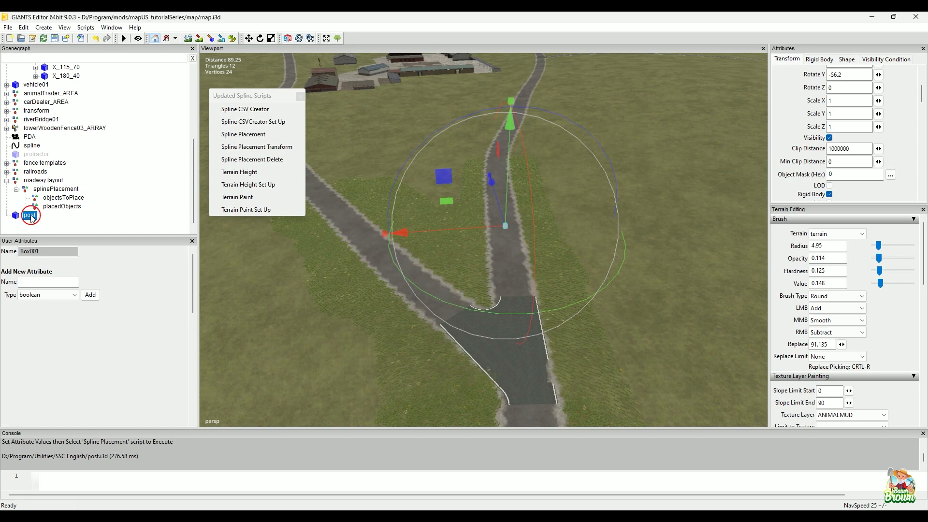
{"action": "left_click_drag", "start_coordinate": [31, 215], "coordinate": [64, 199]}
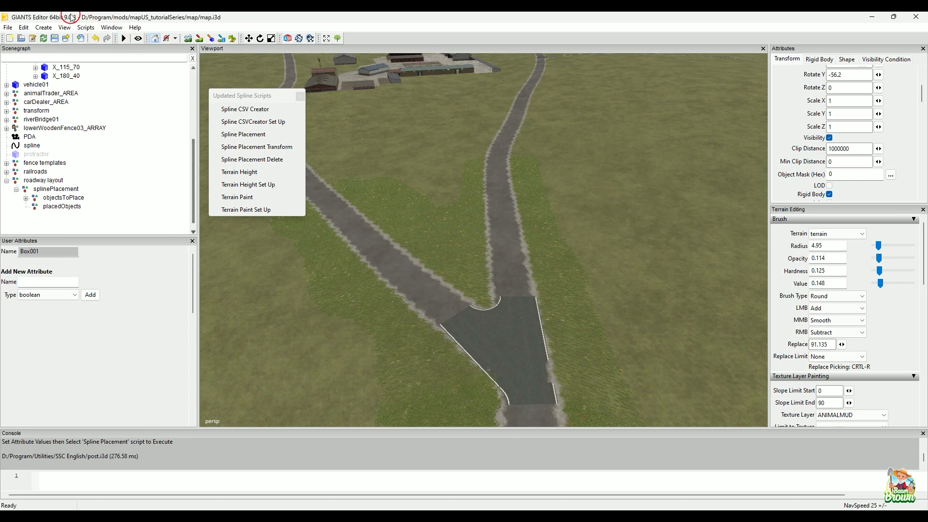
Create a new spline in the map scene
{"action": "left_click", "coordinate": [44, 27]}
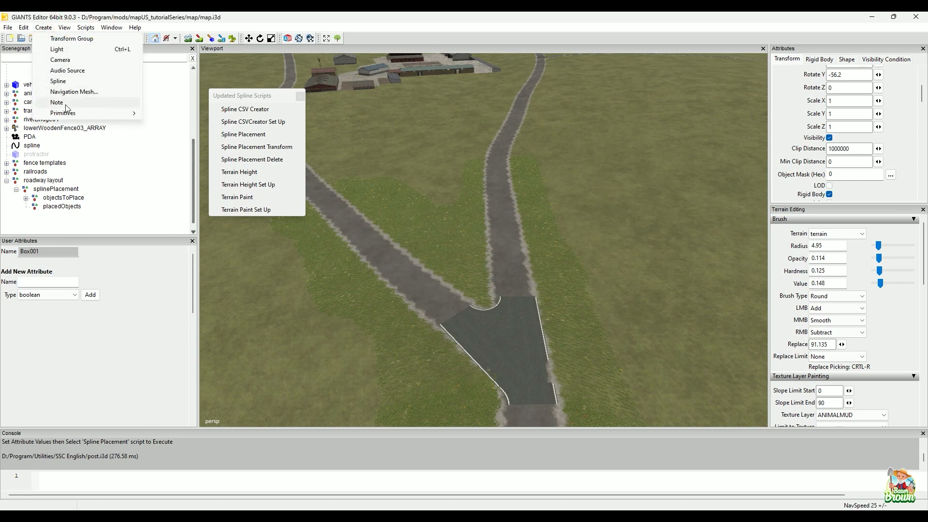
{"action": "left_click", "coordinate": [58, 81]}
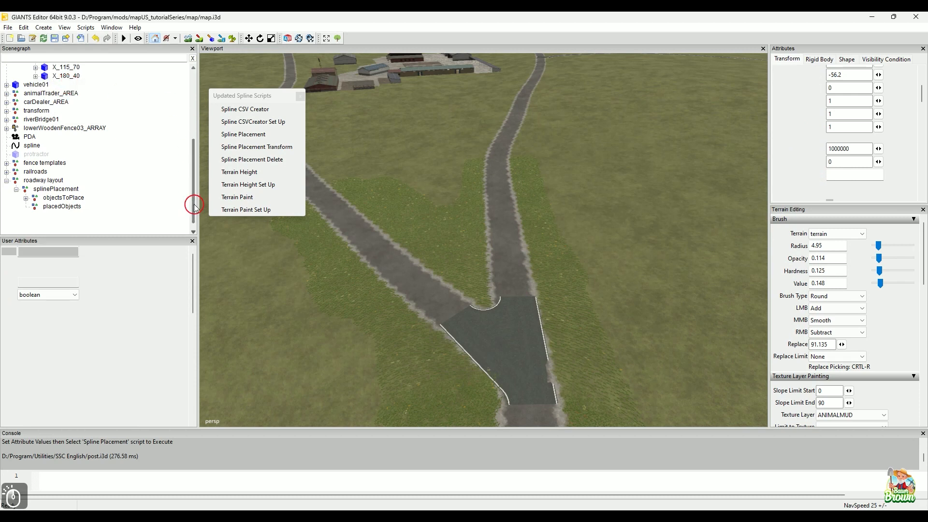
{"action": "key", "text": "alt"}
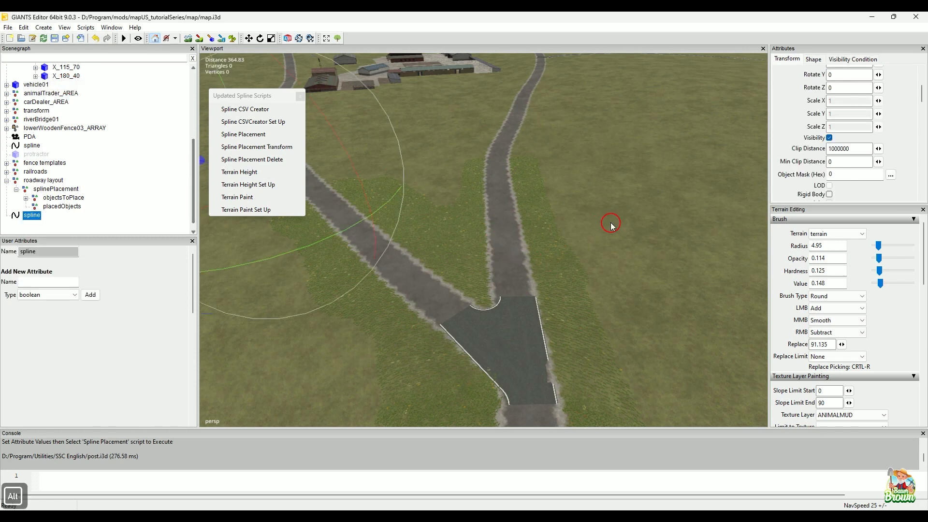
{"action": "scroll", "coordinate": [611, 223], "scroll_direction": "down", "scroll_amount": 5, "text": "alt"}
{"action": "left_click_drag", "start_coordinate": [611, 222], "coordinate": [567, 304], "text": "alt"}
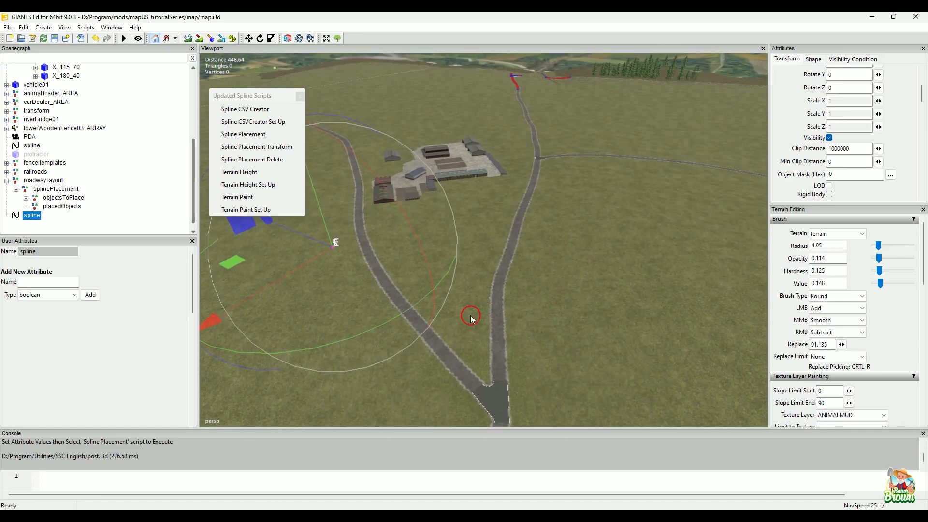
Delete the old spline carrying the TERRAIN PAINT attributes, listed below PDA in the scene
{"action": "left_click", "coordinate": [33, 146]}
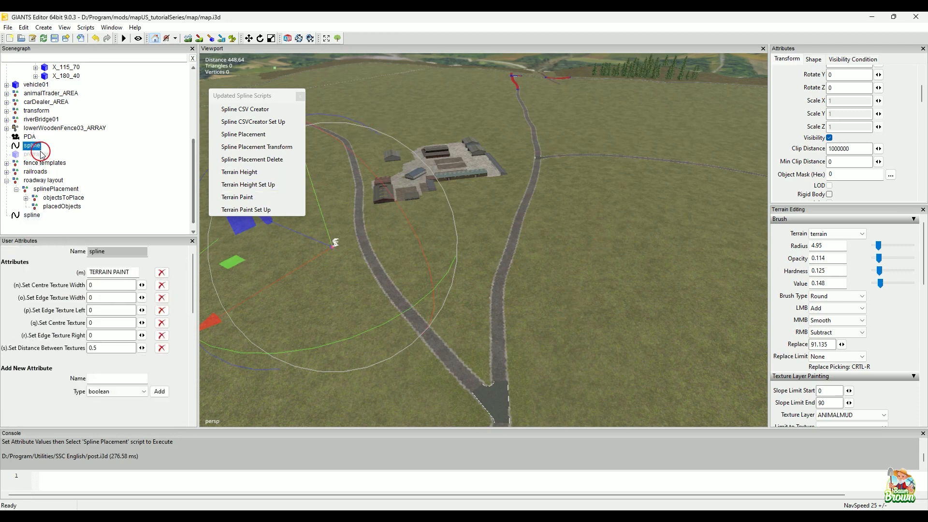
{"action": "left_click", "coordinate": [33, 148]}
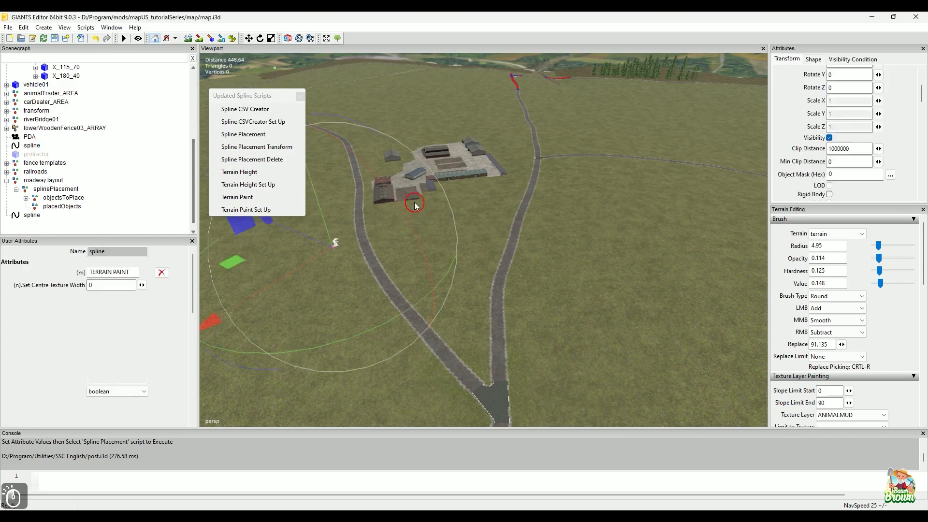
{"action": "left_click_drag", "start_coordinate": [464, 199], "coordinate": [454, 75], "text": "alt"}
{"action": "middle_click_drag", "start_coordinate": [403, 208], "coordinate": [423, 267], "text": "alt"}
{"action": "left_click_drag", "start_coordinate": [423, 267], "coordinate": [482, 347], "text": "alt"}
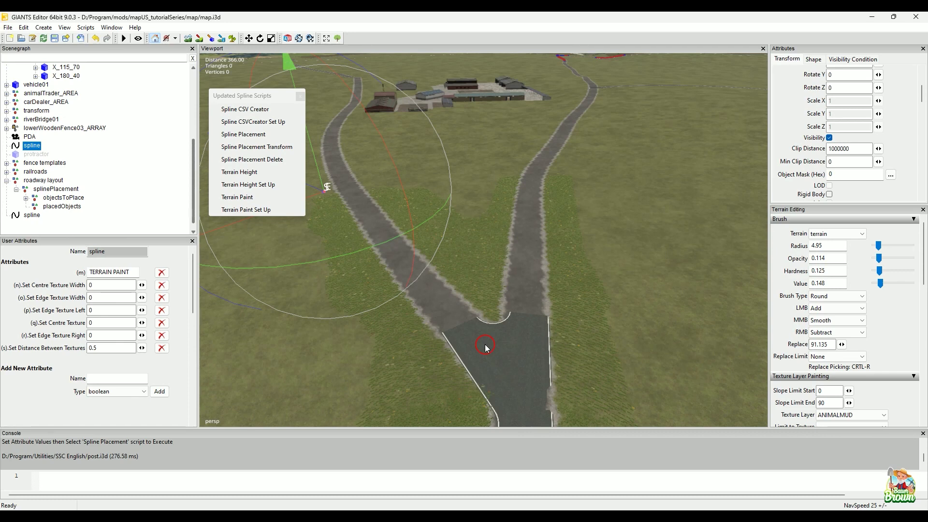
{"action": "key", "text": "Delete"}
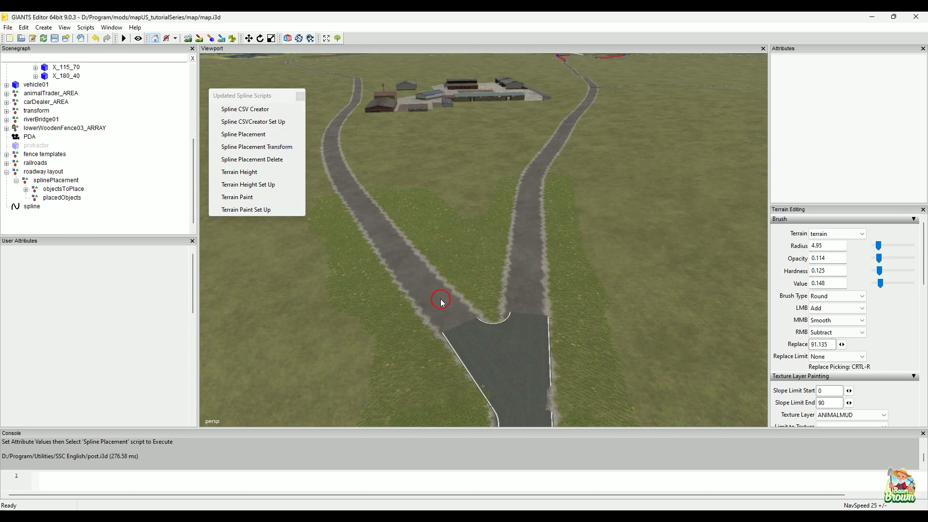
Move the newly created spline into the splinePlacement group under roadway layout
{"action": "left_click", "coordinate": [32, 207]}
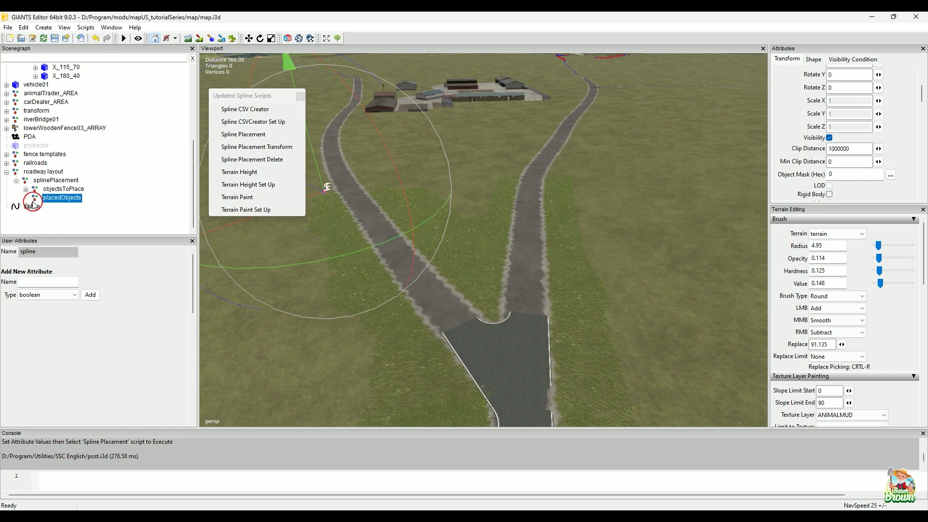
{"action": "left_click", "coordinate": [55, 182]}
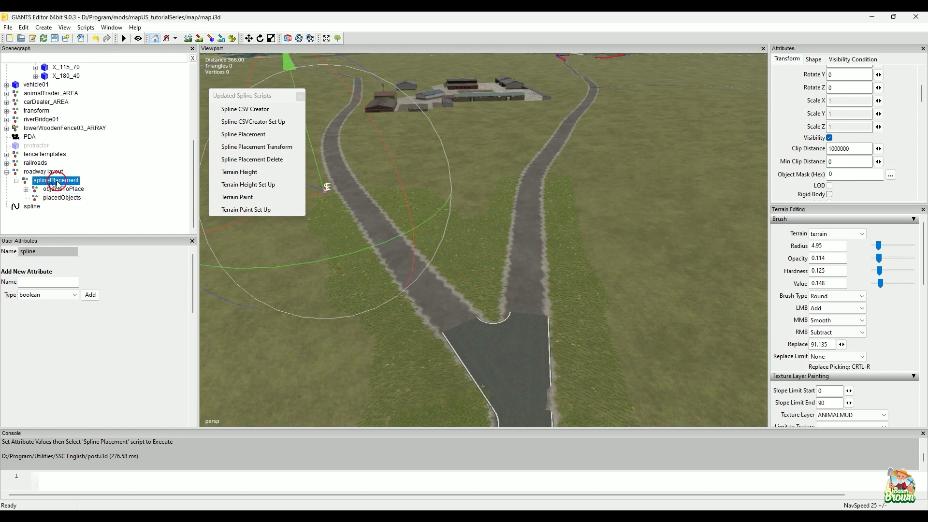
{"action": "left_click_drag", "start_coordinate": [58, 184], "coordinate": [58, 185]}
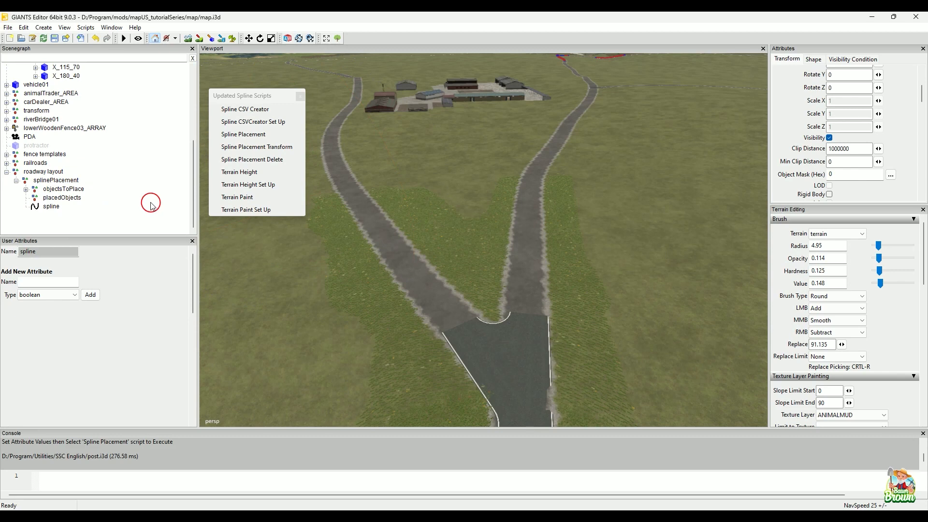
{"action": "left_click", "coordinate": [50, 207]}
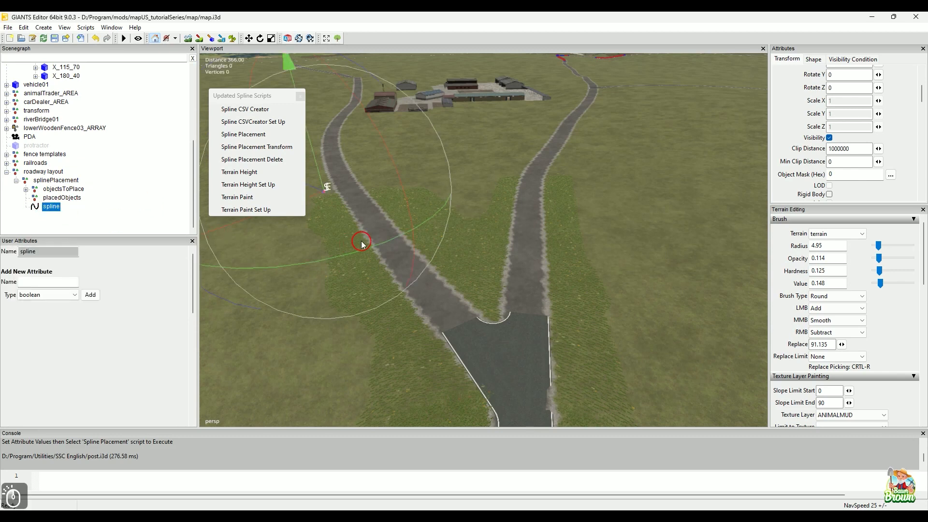
Undo moving the new spline into the splinePlacement group
{"action": "left_click_drag", "start_coordinate": [508, 157], "coordinate": [585, 210], "text": "alt"}
{"action": "middle_click_drag", "start_coordinate": [584, 211], "coordinate": [569, 153], "text": "alt"}
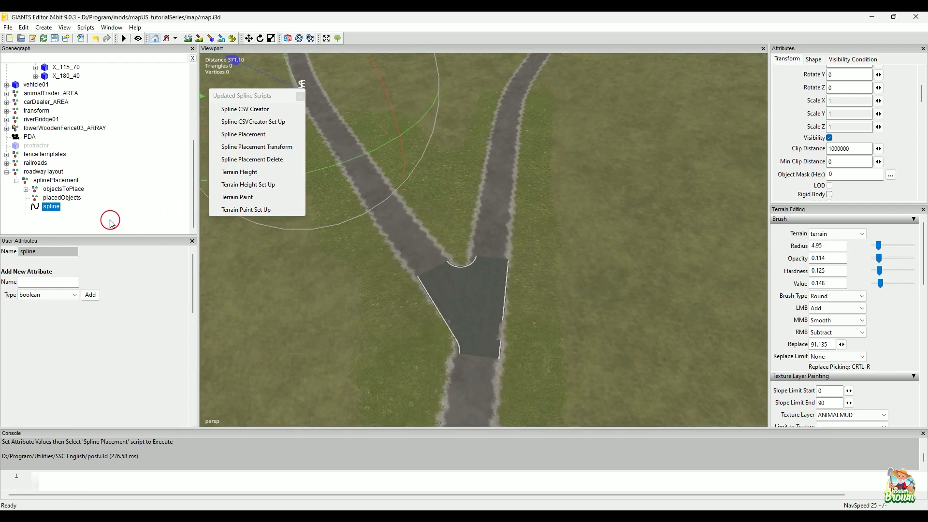
{"action": "key", "text": "ctrl+z"}
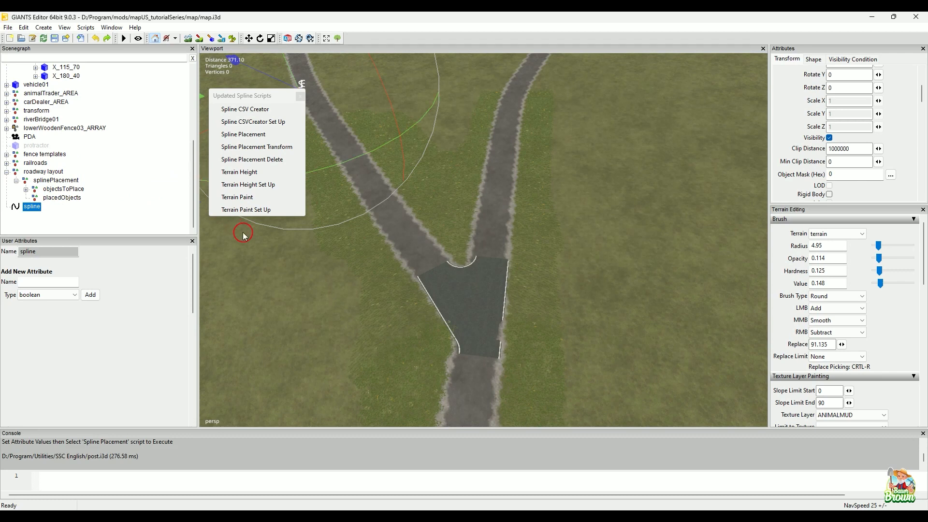
Cut the unparented spline from the scene and paste it under the second XEnd of intersection X_180_40
{"action": "left_click_drag", "start_coordinate": [397, 344], "coordinate": [422, 342], "text": "alt"}
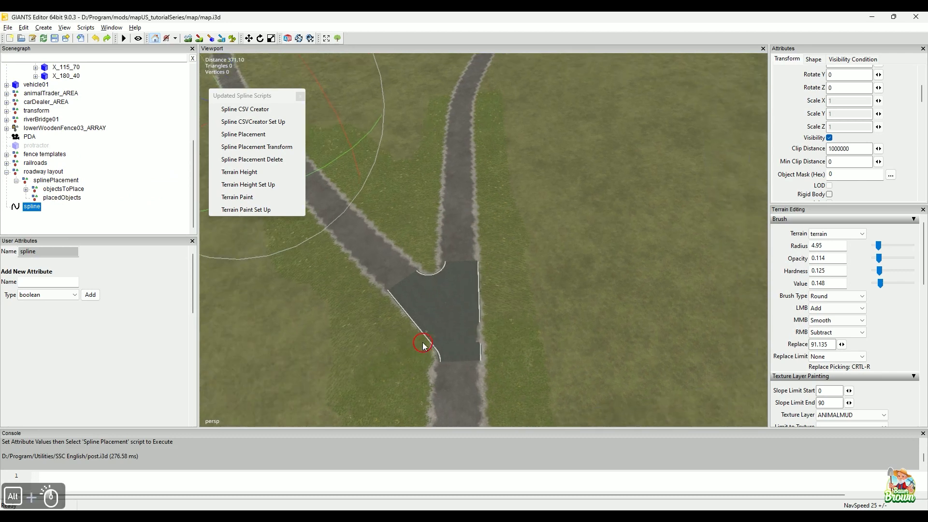
{"action": "mouse_move", "coordinate": [412, 339]}
{"action": "right_mouse_down", "text": "alt"}
{"action": "mouse_move", "coordinate": [435, 336]}
{"action": "mouse_move", "coordinate": [425, 329]}
{"action": "right_mouse_up", "text": "alt"}
{"action": "left_click_drag", "start_coordinate": [426, 332], "coordinate": [445, 320], "text": "alt"}
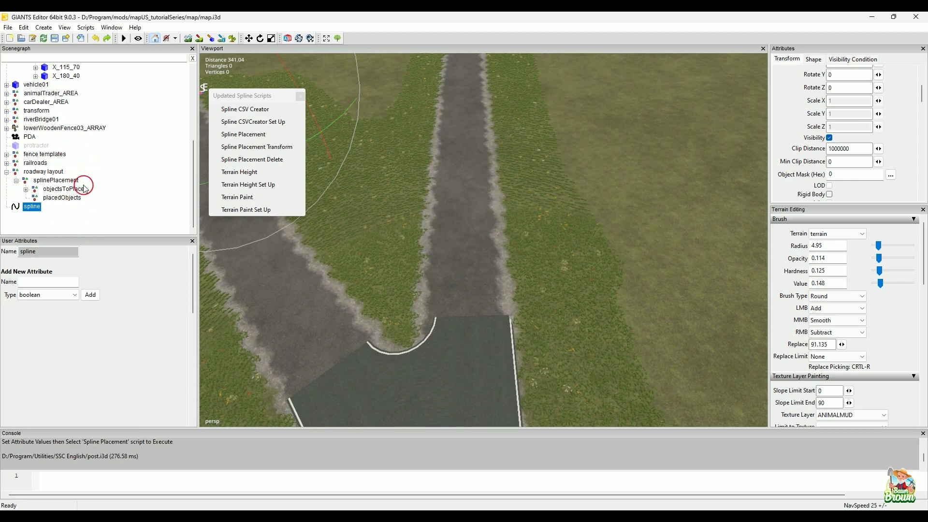
{"action": "key", "text": "ctrl+x"}
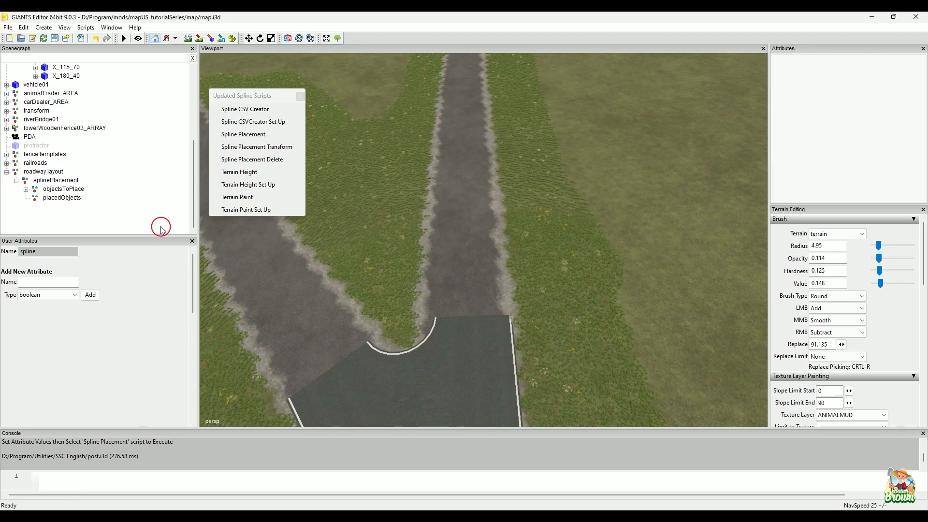
{"action": "left_click", "coordinate": [468, 356]}
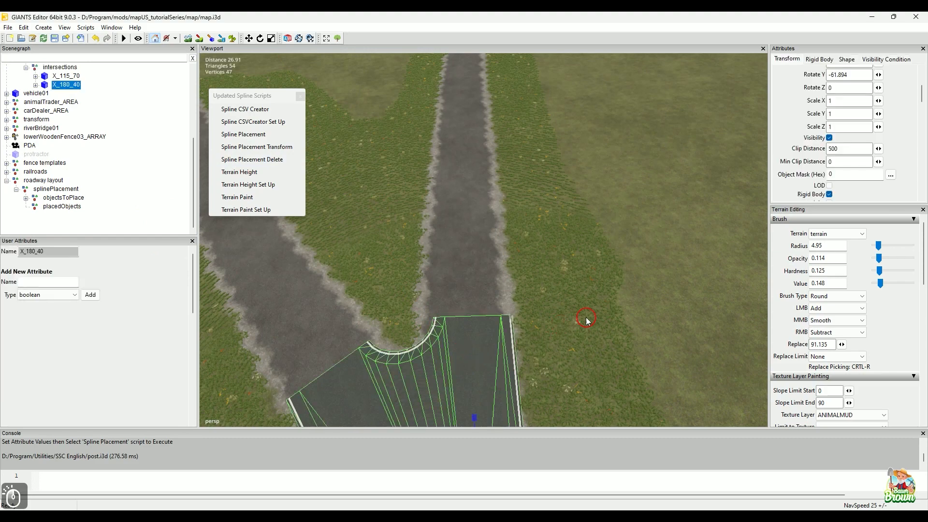
{"action": "left_click_drag", "start_coordinate": [586, 322], "coordinate": [607, 258], "text": "alt"}
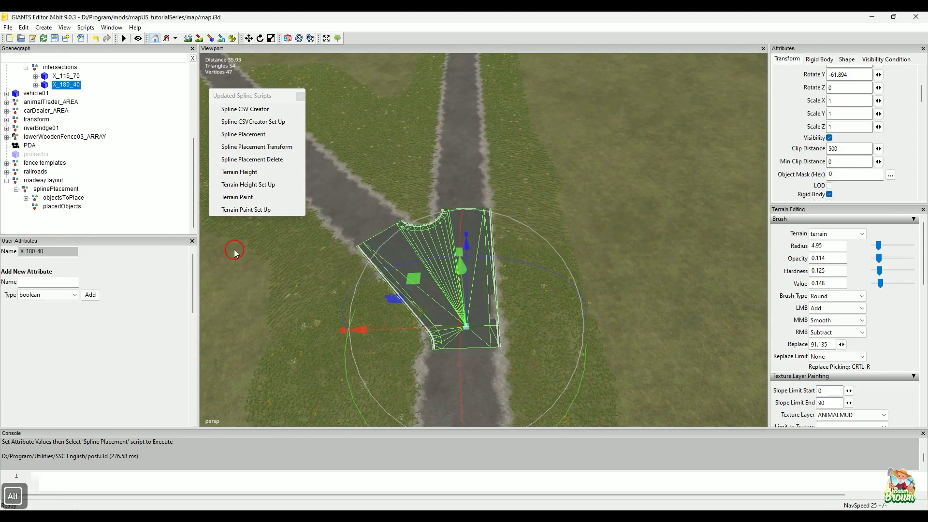
{"action": "left_click", "coordinate": [35, 84]}
{"action": "left_click", "coordinate": [71, 94]}
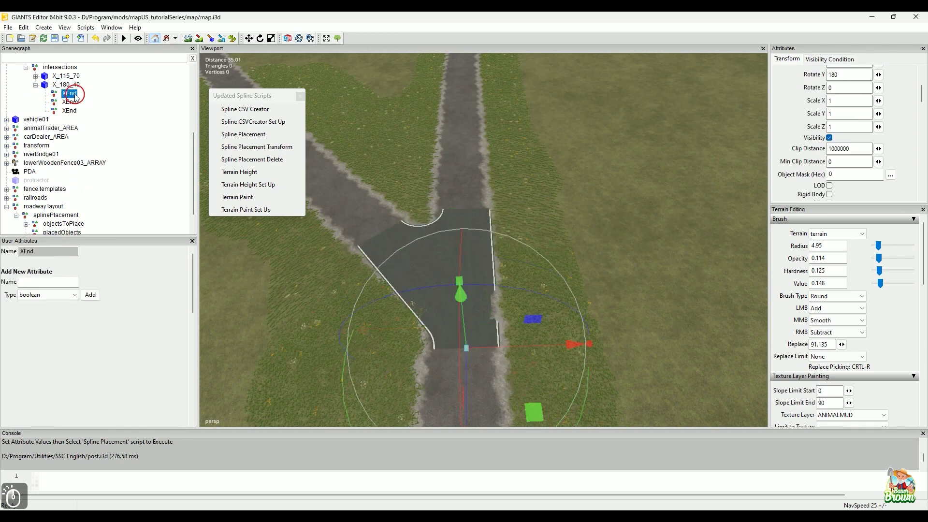
{"action": "left_click", "coordinate": [71, 102]}
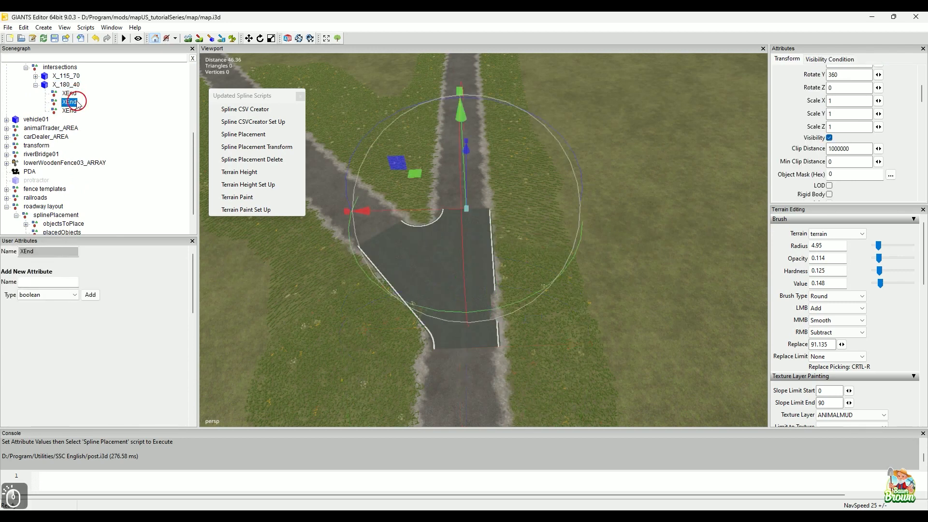
{"action": "key", "text": "ctrl+v"}
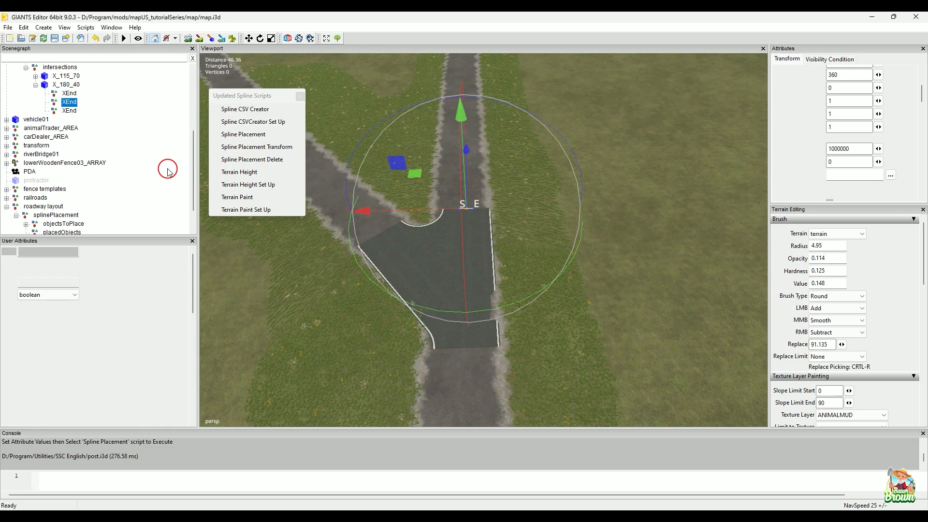
{"action": "scroll", "coordinate": [124, 140], "scroll_direction": "down", "scroll_amount": 1}
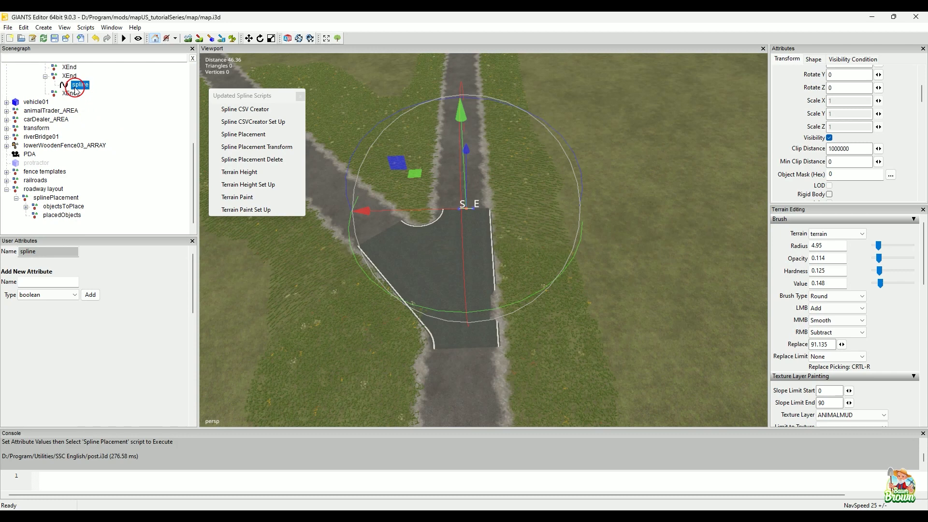
Move the spline from XEnd into the splinePlacement group and collapse intersection X_180_40
{"action": "left_click", "coordinate": [67, 200]}
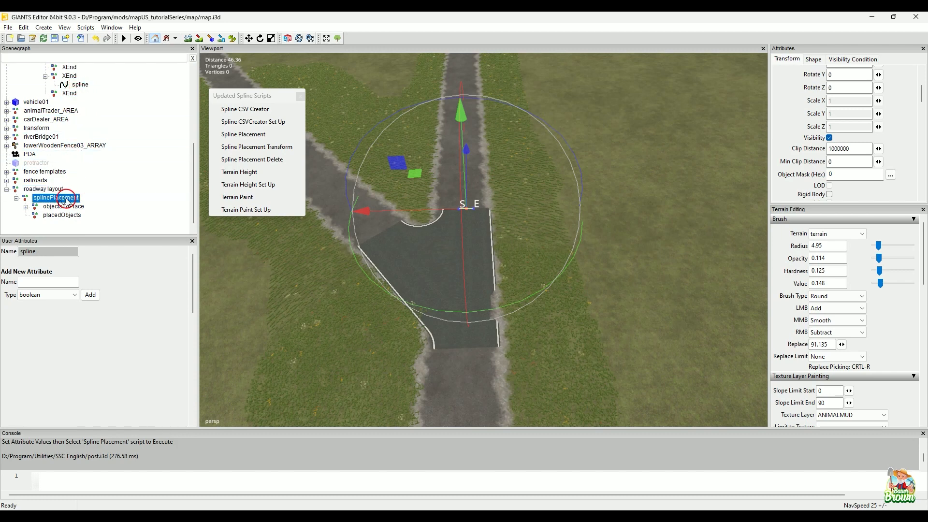
{"action": "left_click", "coordinate": [184, 200]}
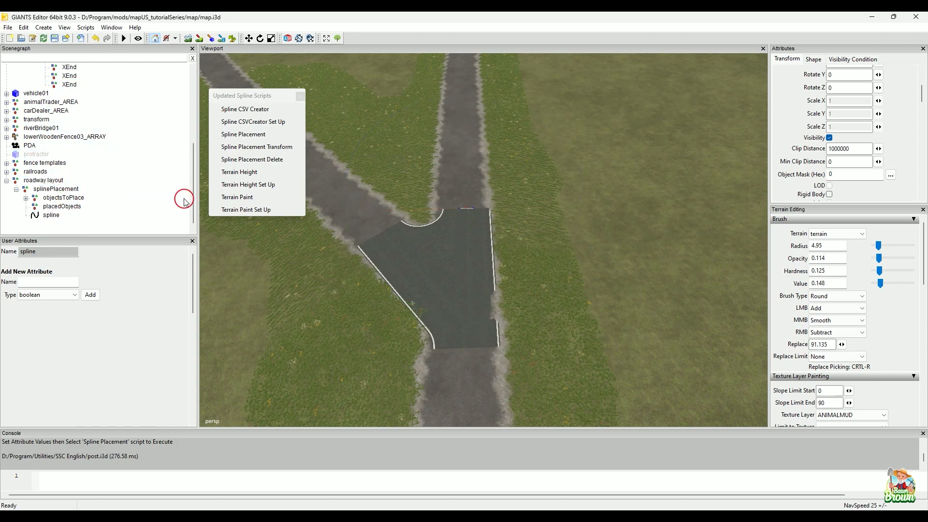
{"action": "scroll", "coordinate": [184, 201], "scroll_direction": "up", "scroll_amount": 1}
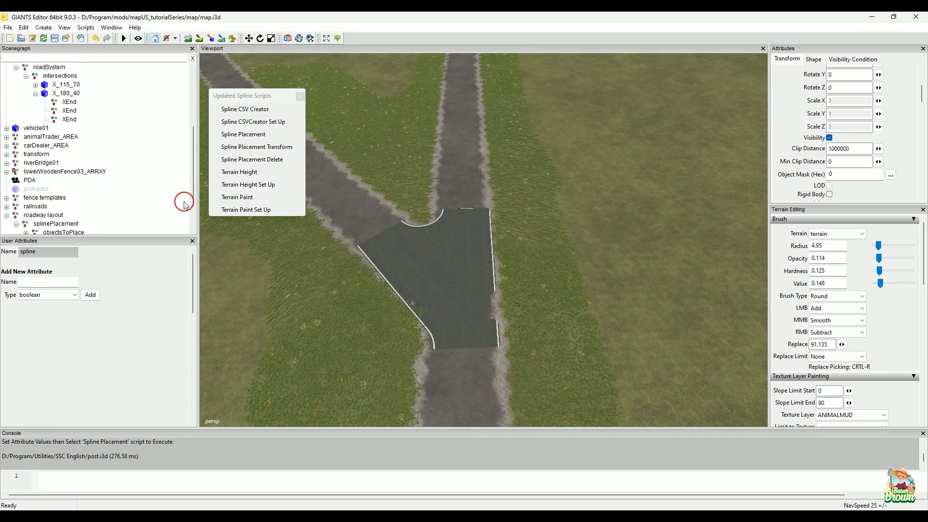
{"action": "left_click", "coordinate": [36, 93]}
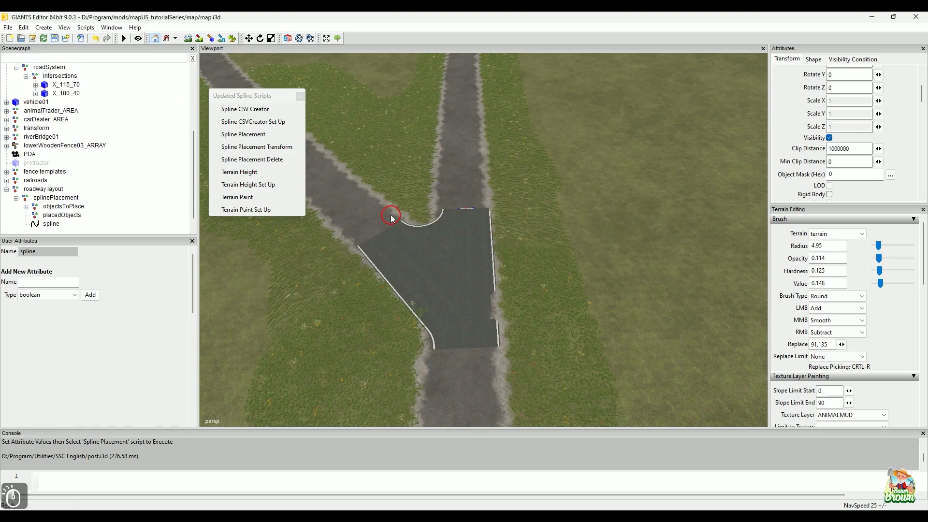
Select the spline in splinePlacement and extend it with a point farther along the centre of the straight road branch
{"action": "right_click_drag", "start_coordinate": [379, 306], "coordinate": [463, 296], "text": "alt"}
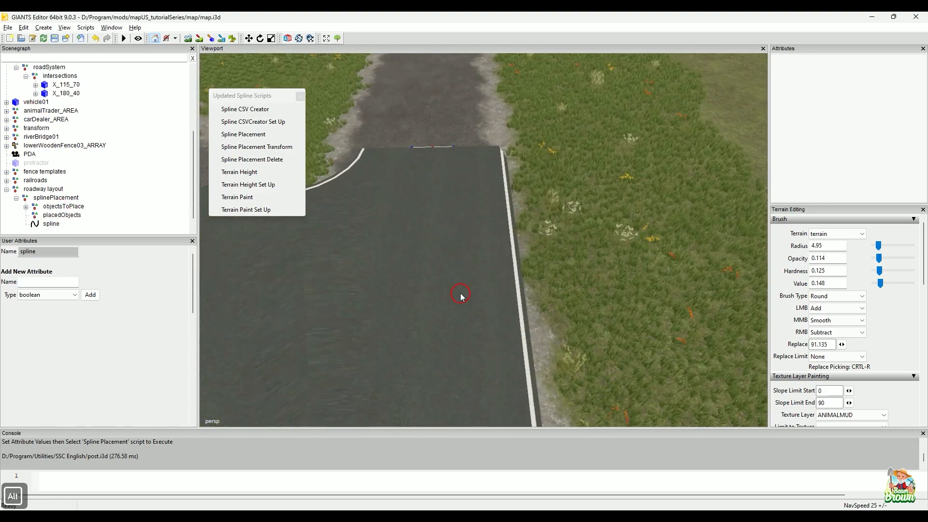
{"action": "middle_click_drag", "start_coordinate": [462, 296], "coordinate": [487, 324], "text": "alt"}
{"action": "left_click_drag", "start_coordinate": [487, 324], "coordinate": [481, 303], "text": "alt"}
{"action": "right_click_drag", "start_coordinate": [481, 303], "coordinate": [466, 314], "text": "alt"}
{"action": "left_click_drag", "start_coordinate": [466, 315], "coordinate": [465, 292], "text": "alt"}
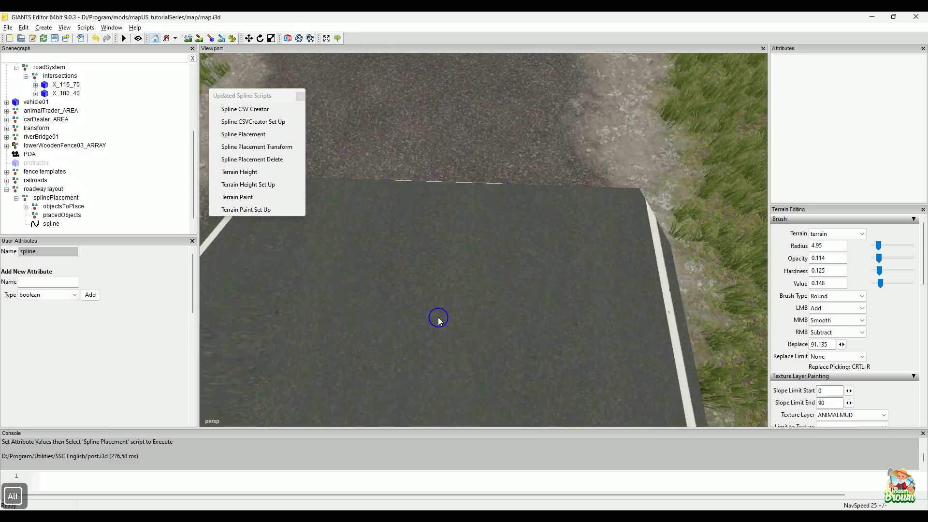
{"action": "right_click_drag", "start_coordinate": [438, 320], "coordinate": [444, 292], "text": "alt"}
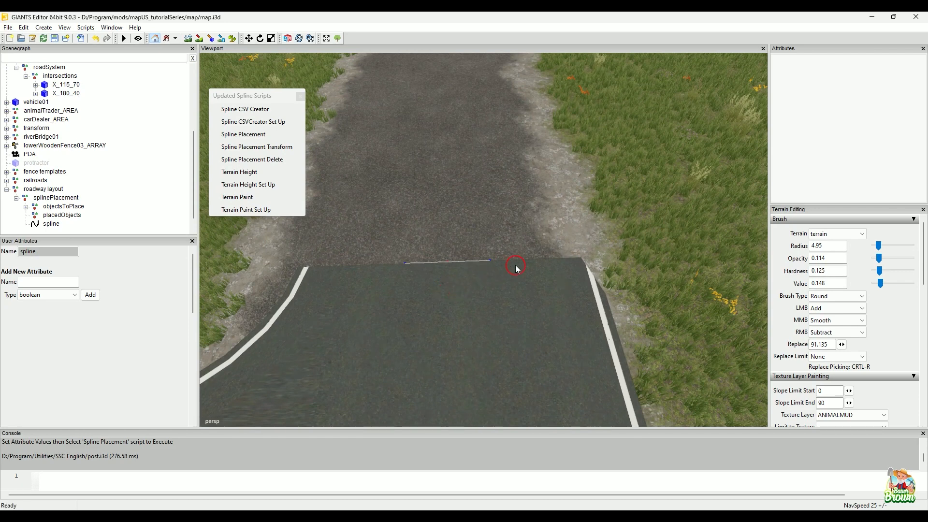
{"action": "left_click", "coordinate": [493, 264]}
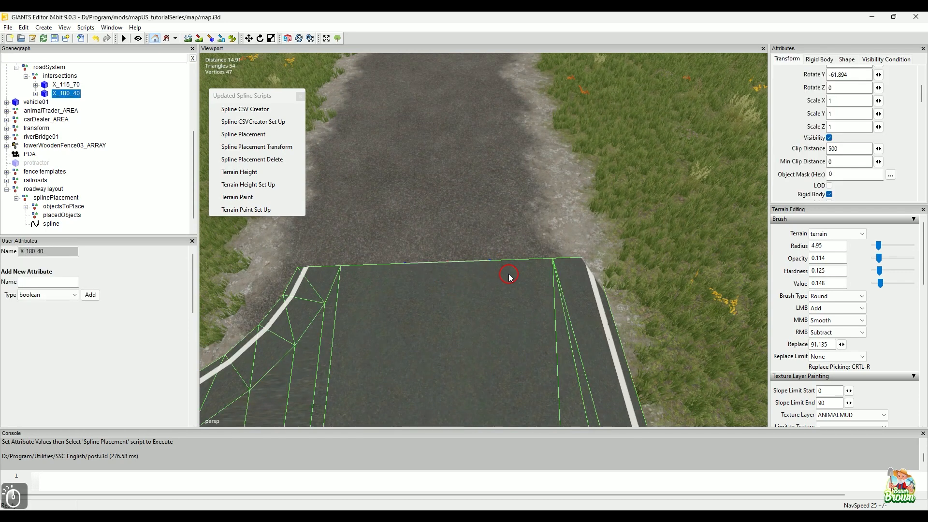
{"action": "left_click", "coordinate": [53, 224]}
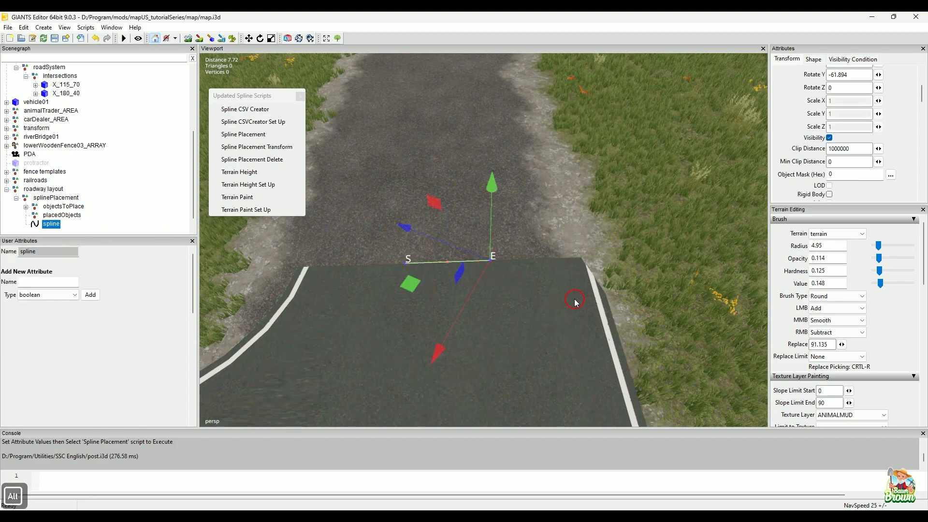
{"action": "left_click_drag", "start_coordinate": [576, 300], "coordinate": [511, 346], "text": "alt"}
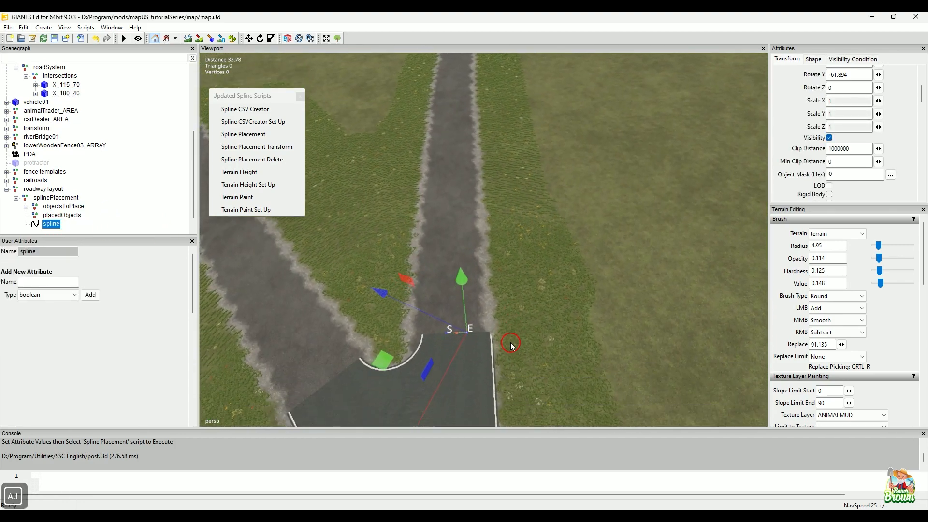
{"action": "key", "text": "ctrl+b"}
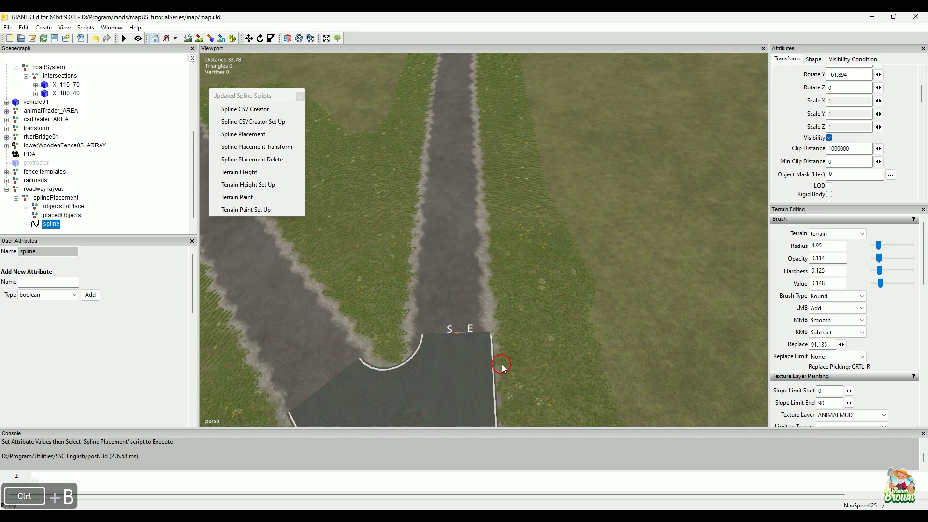
{"action": "left_click", "coordinate": [452, 165], "text": "ctrl"}
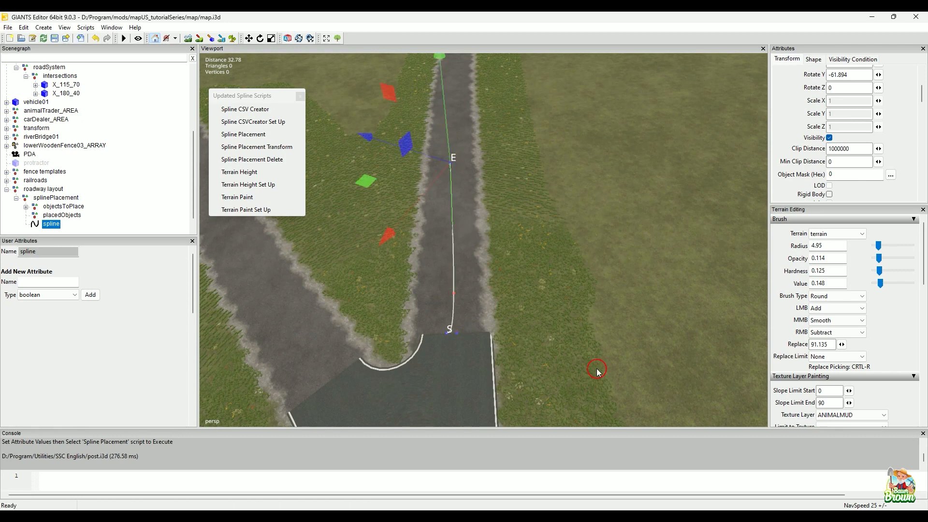
Delete the spline's first control point so it starts at the middle of the intersection's road edge
{"action": "key", "text": "Down"}
{"action": "key", "text": "Up"}
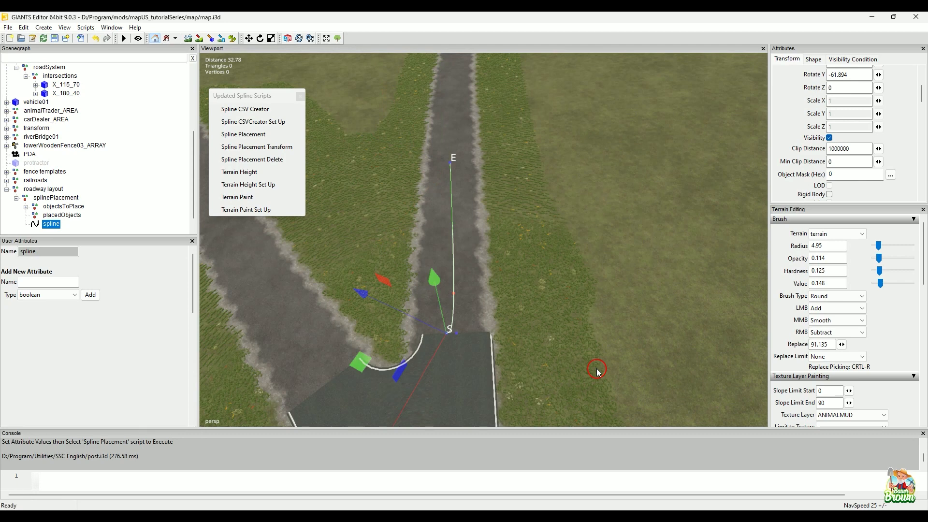
{"action": "key", "text": "Delete"}
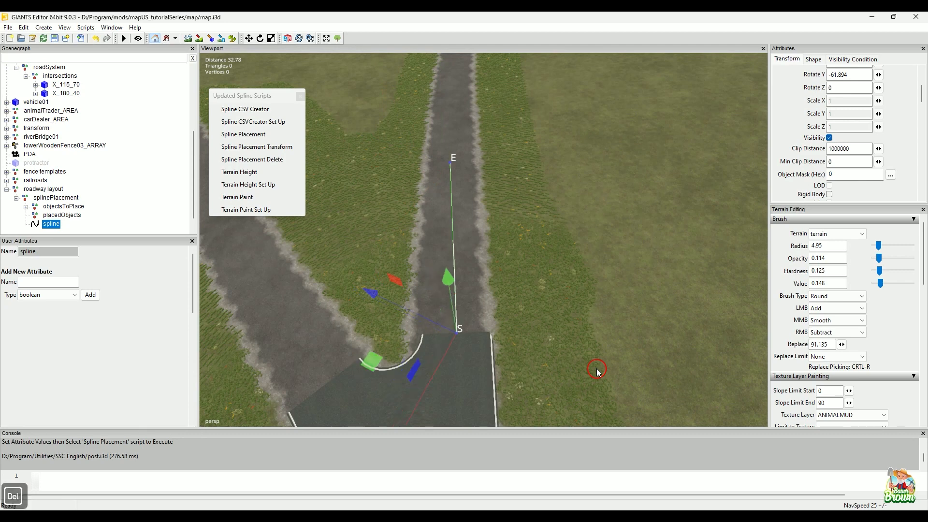
{"action": "left_click_drag", "start_coordinate": [585, 321], "coordinate": [597, 301], "text": "alt"}
{"action": "right_click_drag", "start_coordinate": [527, 328], "coordinate": [531, 347], "text": "alt"}
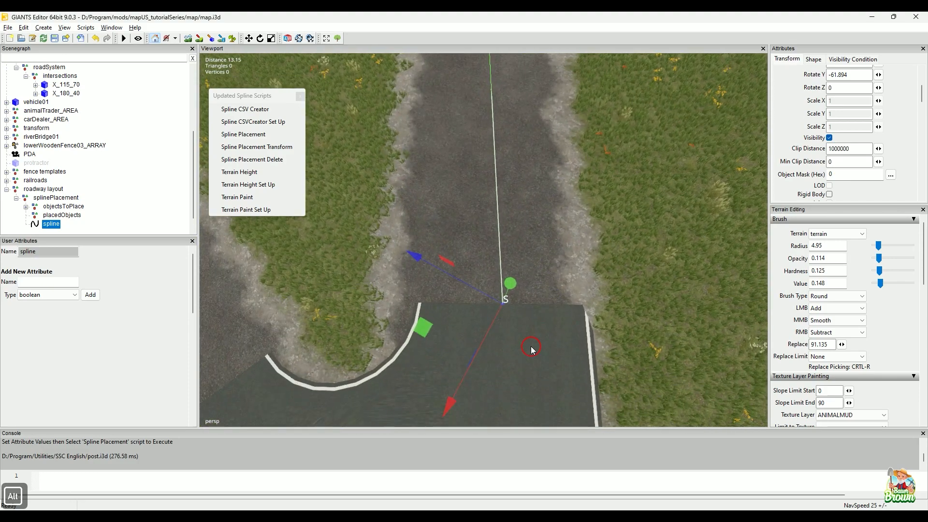
{"action": "left_click_drag", "start_coordinate": [531, 347], "coordinate": [555, 326], "text": "alt"}
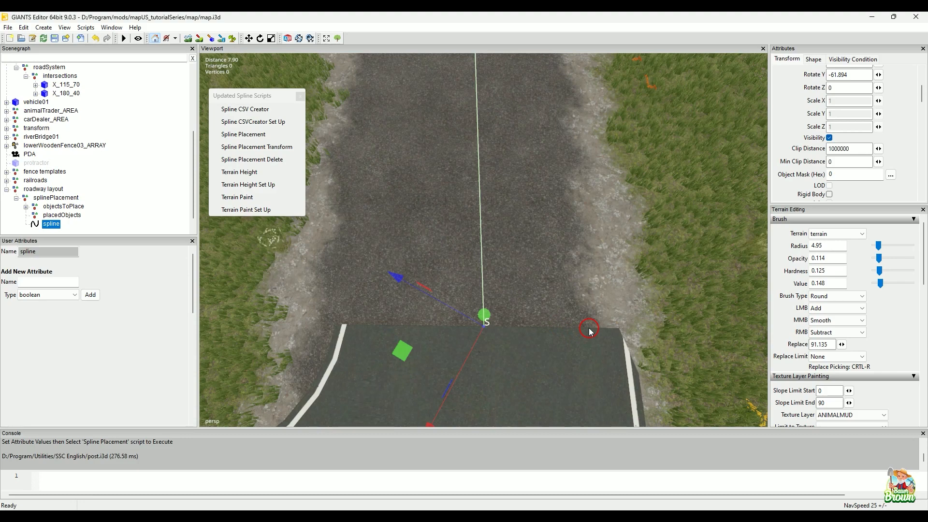
Centre the spline's end point on the road and delete the extra control point at that end
{"action": "right_click_drag", "start_coordinate": [556, 249], "coordinate": [529, 269], "text": "alt"}
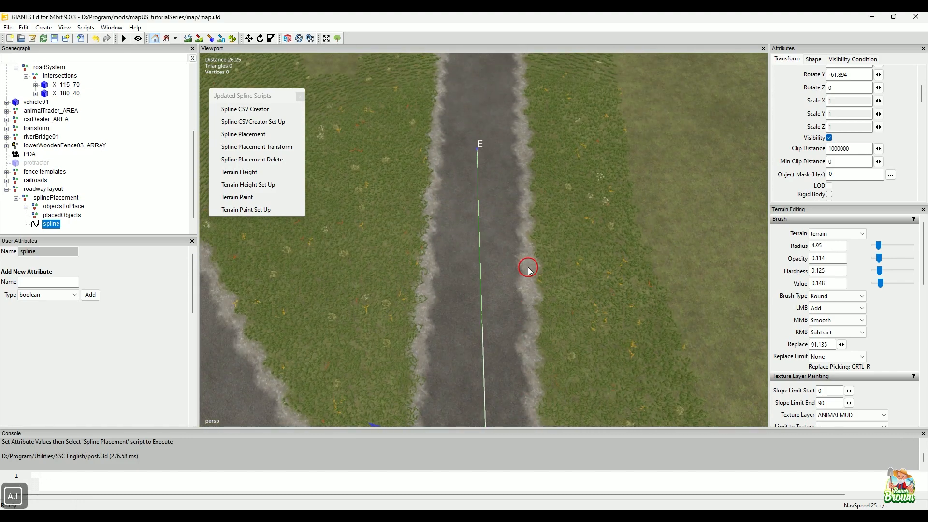
{"action": "key", "text": "Down"}
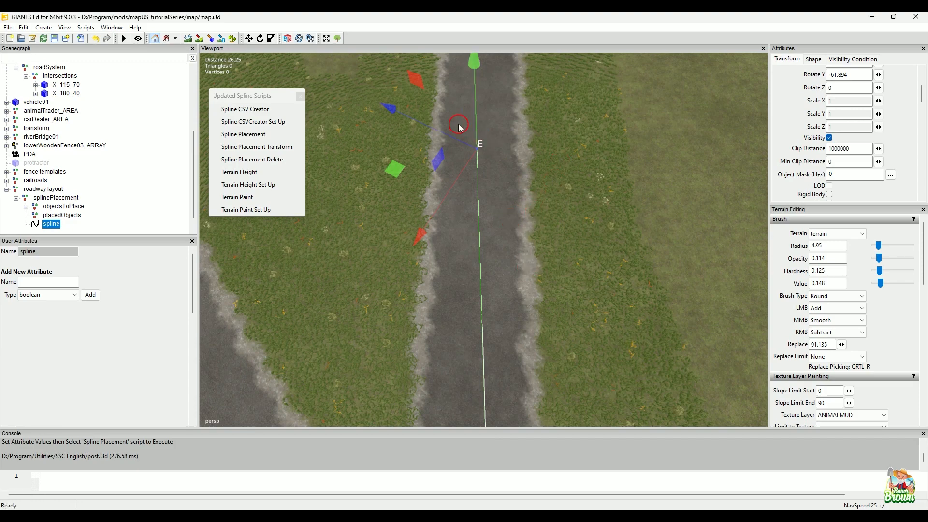
{"action": "left_click_drag", "start_coordinate": [426, 125], "coordinate": [429, 128]}
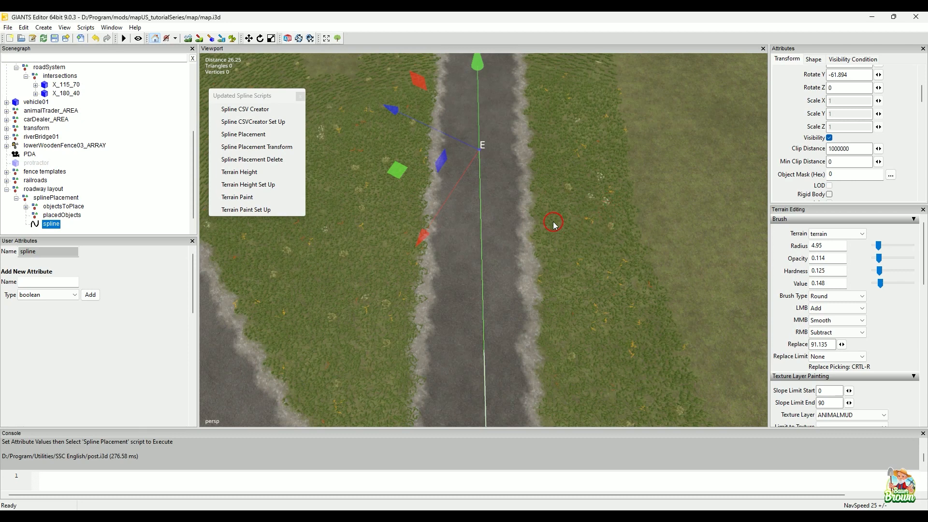
{"action": "scroll", "coordinate": [554, 222], "scroll_direction": "down", "scroll_amount": 5}
{"action": "middle_click_drag", "start_coordinate": [554, 223], "coordinate": [567, 249], "text": "alt"}
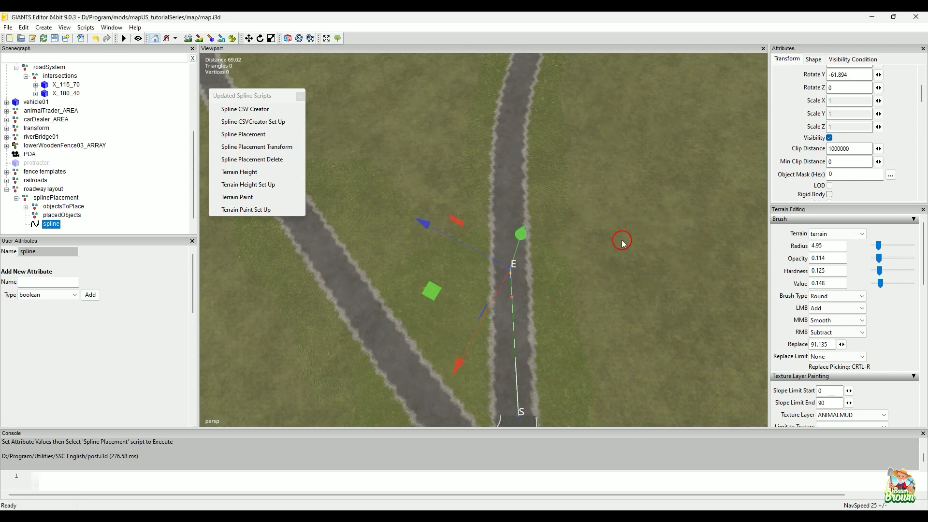
{"action": "key", "text": "Delete"}
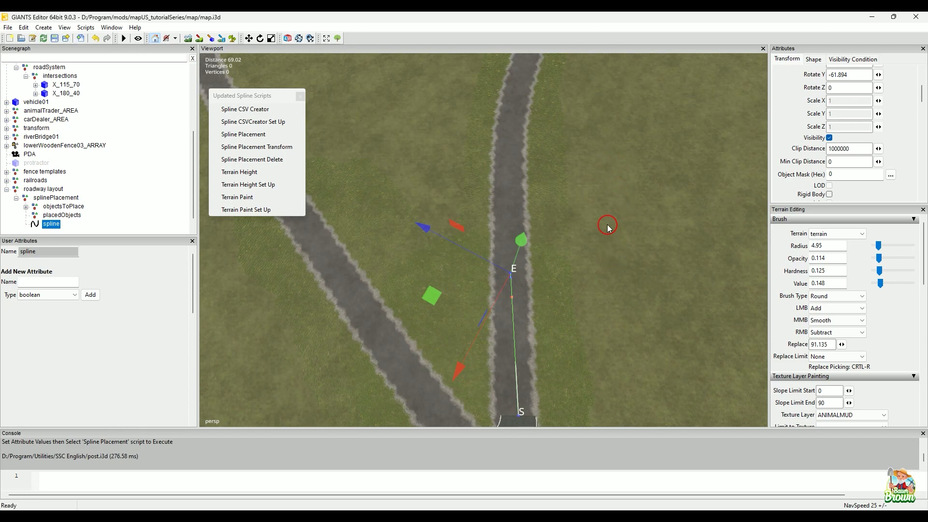
Extend the spline with points along the road's centreline, past the bend and up alongside the farm buildings
{"action": "middle_click_drag", "start_coordinate": [601, 206], "coordinate": [576, 291], "text": "alt"}
{"action": "left_click_drag", "start_coordinate": [588, 251], "coordinate": [584, 259], "text": "alt"}
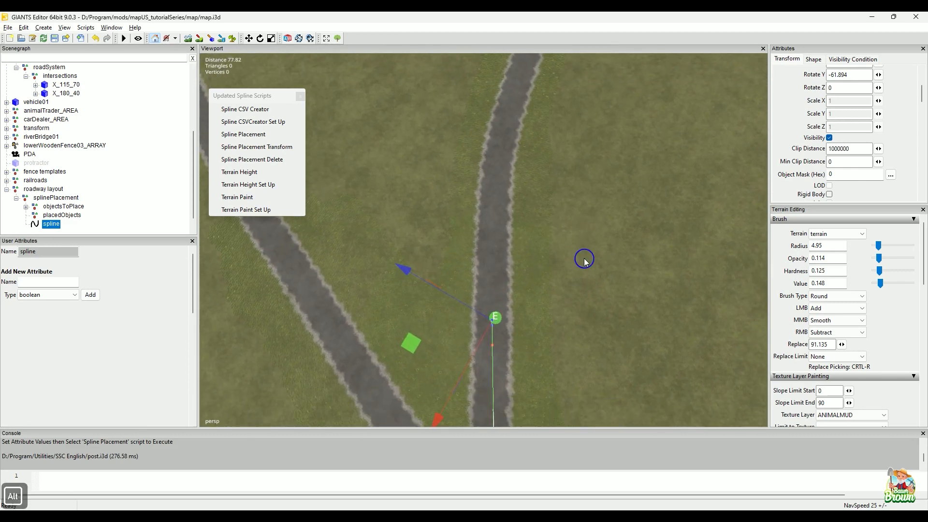
{"action": "right_click_drag", "start_coordinate": [584, 259], "coordinate": [477, 311], "text": "alt"}
{"action": "left_click_drag", "start_coordinate": [540, 299], "coordinate": [510, 290], "text": "alt"}
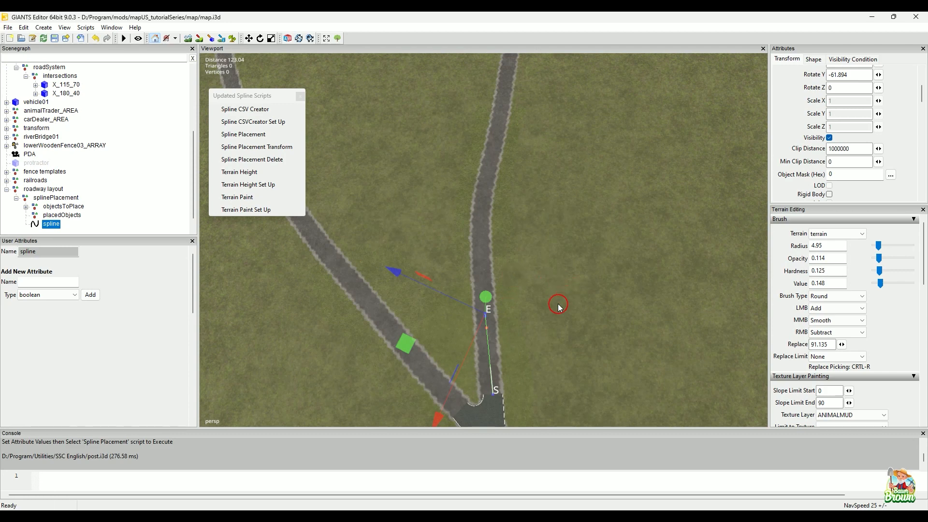
{"action": "key", "text": "ctrl+b"}
{"action": "right_click_drag", "start_coordinate": [482, 262], "coordinate": [500, 126]}
{"action": "left_click_drag", "start_coordinate": [564, 144], "coordinate": [585, 271], "text": "alt"}
{"action": "left_click", "coordinate": [585, 282], "text": "ctrl"}
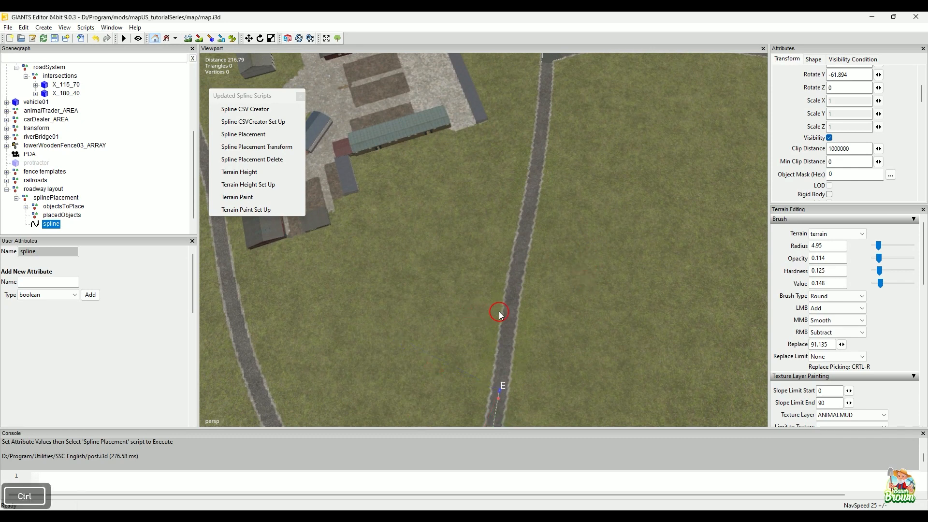
{"action": "mouse_move", "coordinate": [511, 314]}
{"action": "right_mouse_down"}
{"action": "mouse_move", "coordinate": [517, 306]}
{"action": "mouse_move", "coordinate": [521, 314]}
{"action": "mouse_move", "coordinate": [506, 326]}
{"action": "mouse_move", "coordinate": [544, 111]}
{"action": "right_mouse_up"}
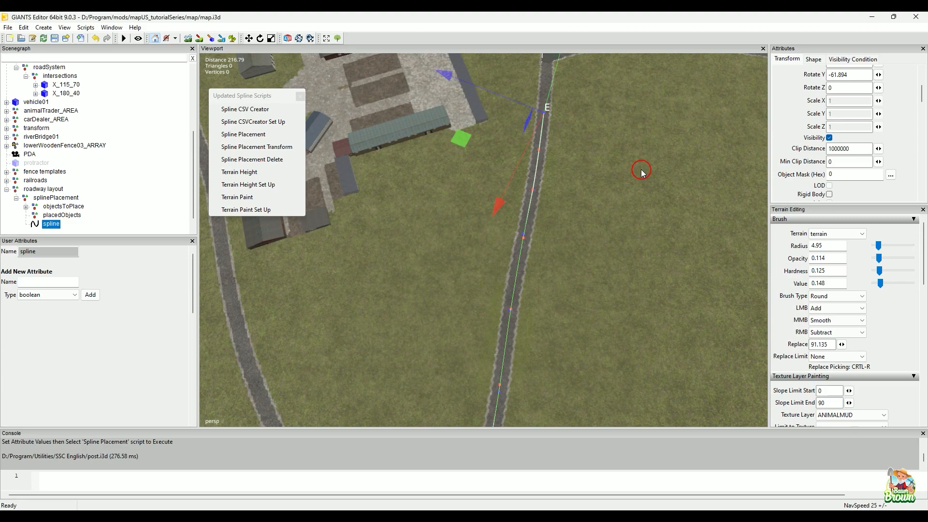
Continue the spline along the road centre and end it at the middle of the next intersection's near edge
{"action": "middle_click_drag", "start_coordinate": [612, 78], "coordinate": [543, 314], "text": "alt"}
{"action": "right_click_drag", "start_coordinate": [543, 315], "coordinate": [704, 81], "text": "alt"}
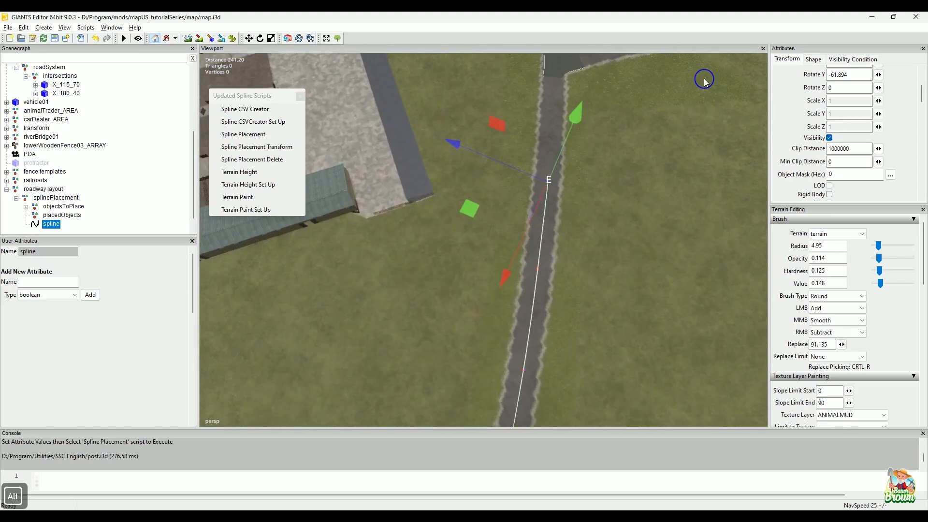
{"action": "middle_click_drag", "start_coordinate": [705, 81], "coordinate": [619, 268], "text": "alt"}
{"action": "right_click_drag", "start_coordinate": [620, 268], "coordinate": [600, 206], "text": "alt"}
{"action": "middle_click_drag", "start_coordinate": [619, 243], "coordinate": [622, 251], "text": "alt"}
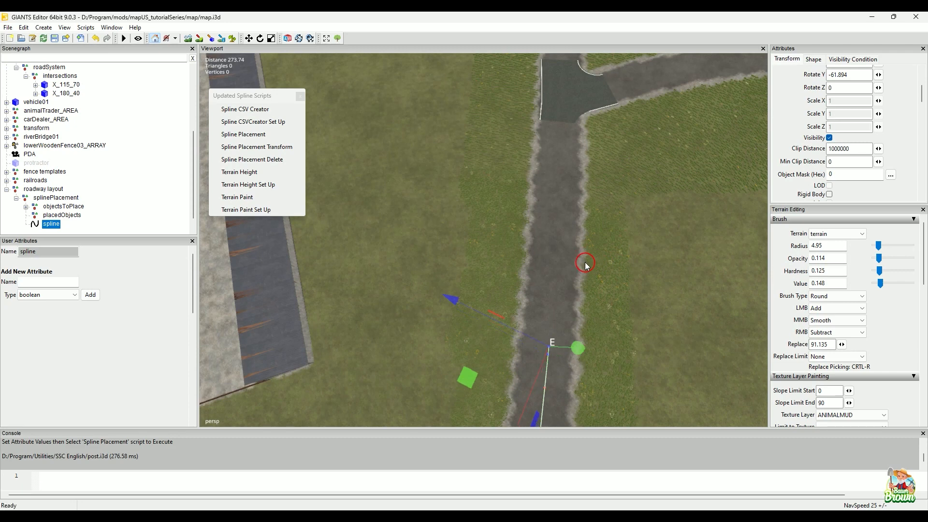
{"action": "key", "text": "ctrl+b"}
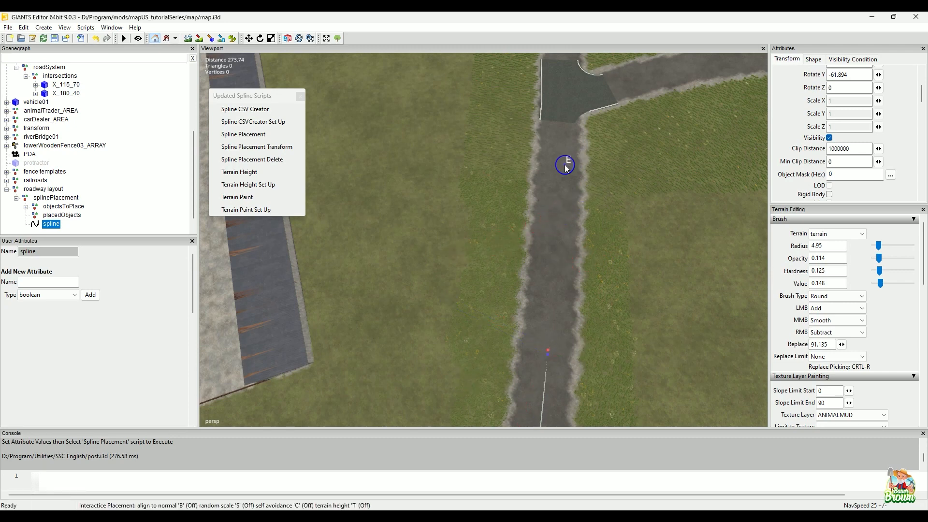
{"action": "left_click", "coordinate": [556, 204]}
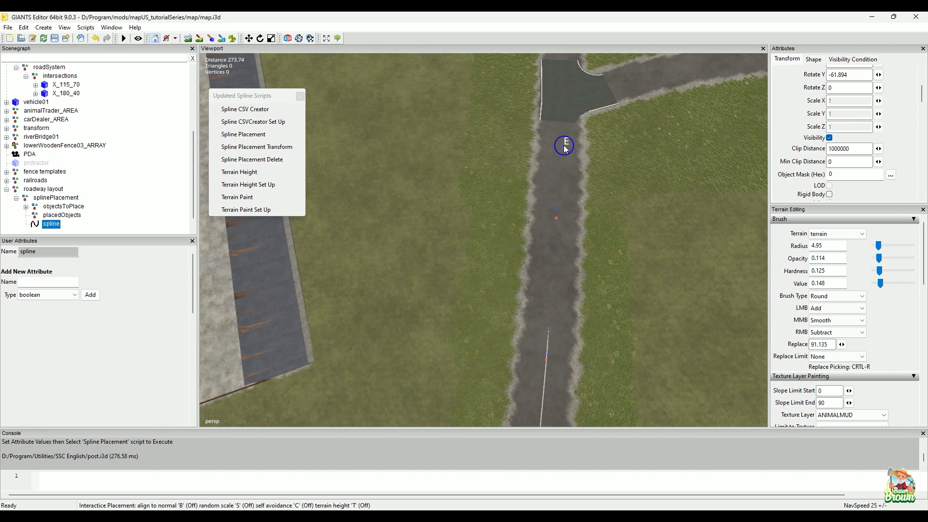
{"action": "left_click", "coordinate": [560, 120]}
Sculpt the terrain with a 3.45-radius brush at the intersection's inner corner beside the spline end to uncover the white edge line
{"action": "left_click_drag", "start_coordinate": [602, 242], "coordinate": [595, 209], "text": "alt"}
{"action": "middle_click_drag", "start_coordinate": [609, 321], "coordinate": [594, 275], "text": "alt"}
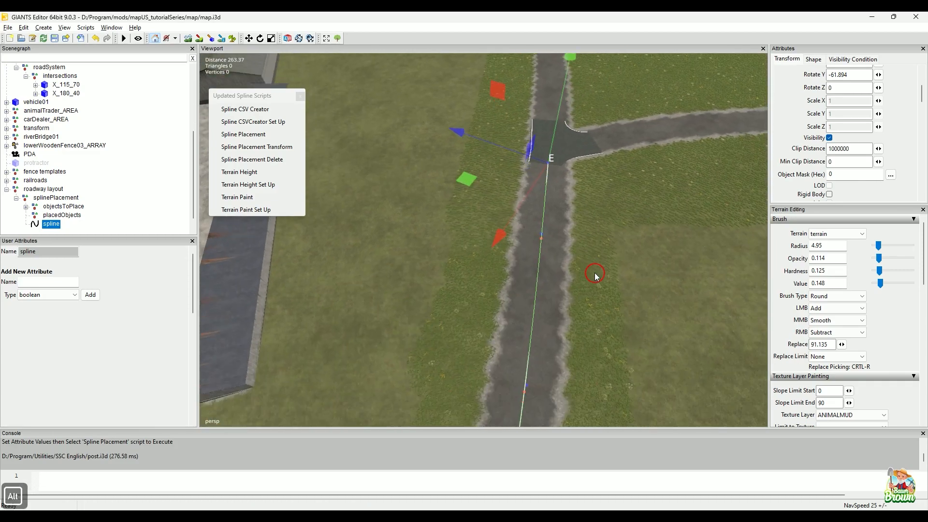
{"action": "scroll", "coordinate": [598, 289], "scroll_direction": "up", "scroll_amount": 6, "text": "alt"}
{"action": "left_click_drag", "start_coordinate": [610, 293], "coordinate": [621, 370], "text": "alt"}
{"action": "middle_click_drag", "start_coordinate": [621, 370], "coordinate": [620, 333], "text": "alt"}
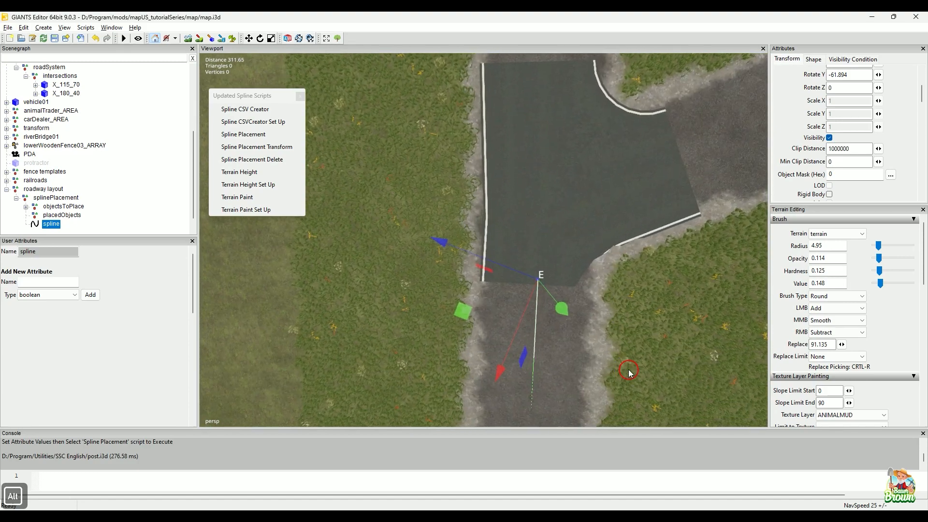
{"action": "left_click_drag", "start_coordinate": [630, 373], "coordinate": [654, 309], "text": "alt"}
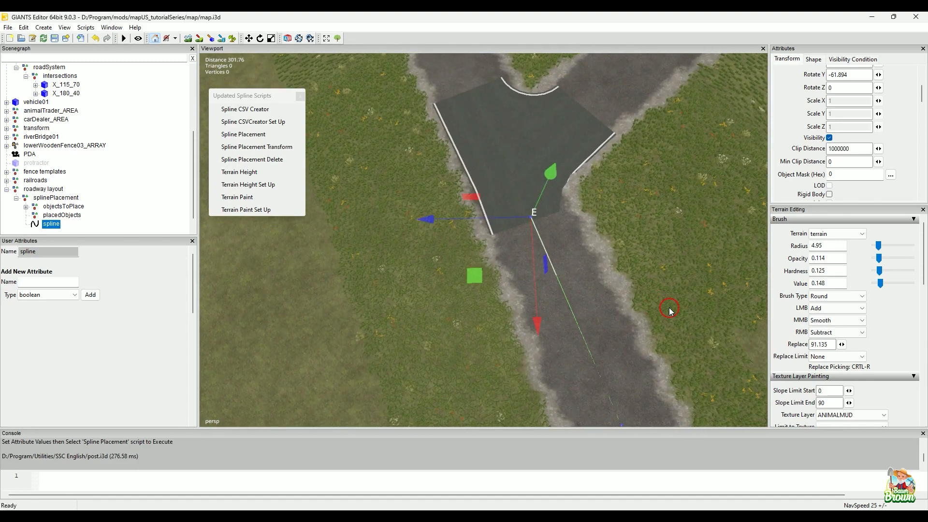
{"action": "left_click", "coordinate": [190, 39]}
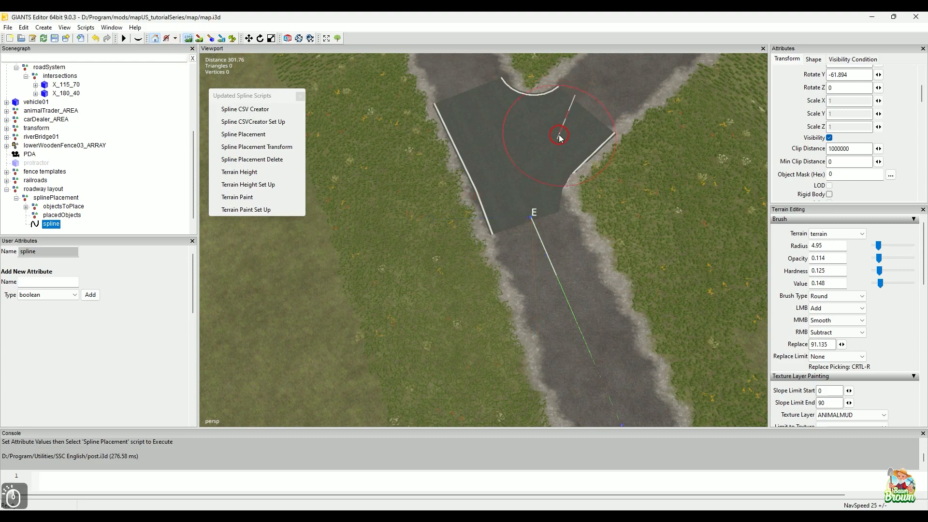
{"action": "scroll", "coordinate": [612, 184], "scroll_direction": "down", "scroll_amount": 6}
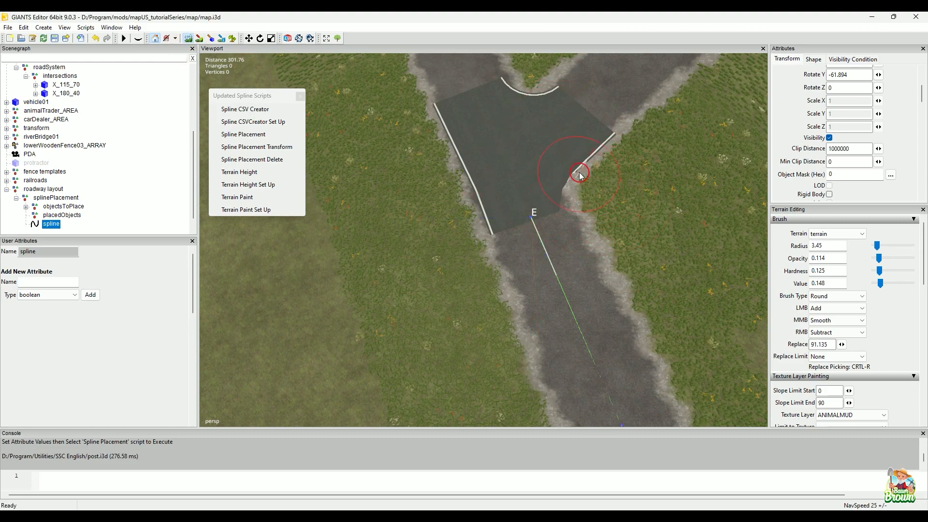
{"action": "left_click_drag", "start_coordinate": [588, 198], "coordinate": [619, 227]}
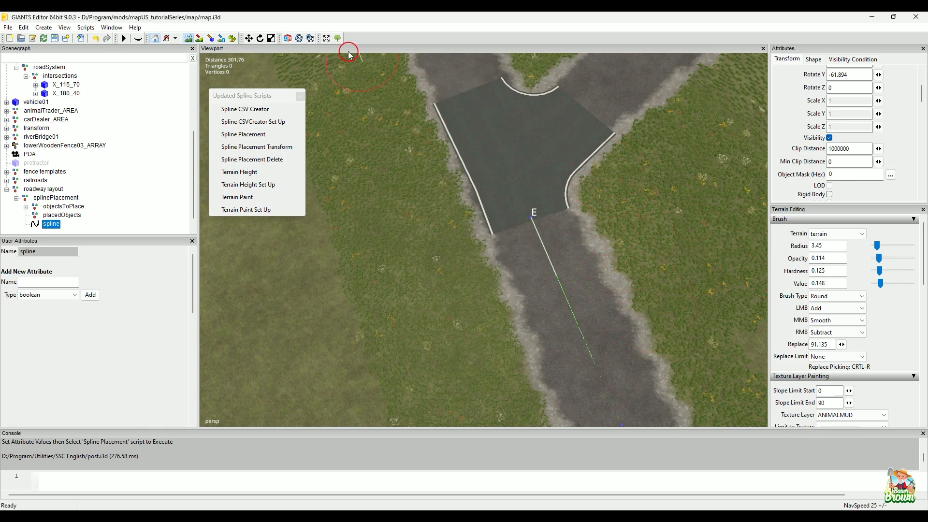
{"action": "left_click", "coordinate": [186, 41]}
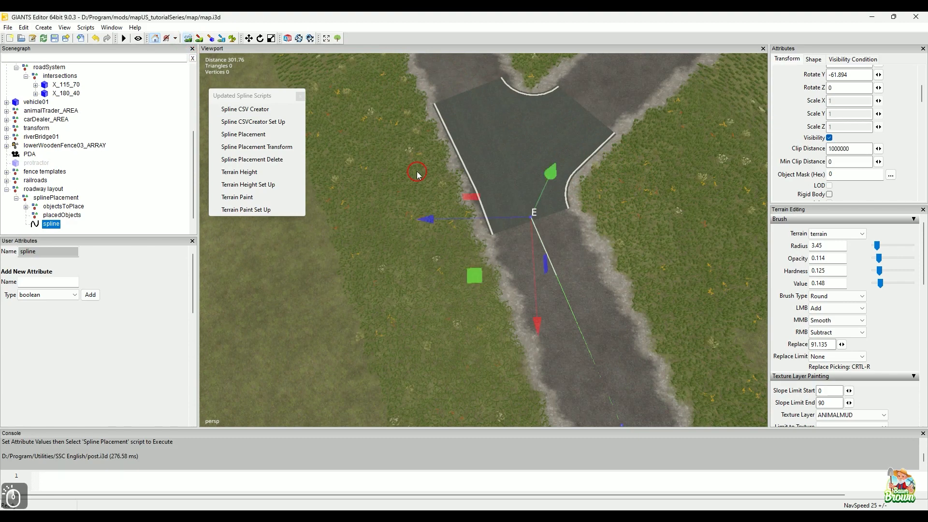
Run Spline CSVCreator Set Up on the finished spline to add its CSV Creator attributes
{"action": "mouse_move", "coordinate": [406, 198]}
{"action": "left_mouse_down", "text": "alt"}
{"action": "mouse_move", "coordinate": [596, 266]}
{"action": "mouse_move", "coordinate": [503, 300]}
{"action": "mouse_move", "coordinate": [593, 286]}
{"action": "mouse_move", "coordinate": [619, 300]}
{"action": "mouse_move", "coordinate": [576, 311]}
{"action": "mouse_move", "coordinate": [587, 286]}
{"action": "mouse_move", "coordinate": [654, 292]}
{"action": "mouse_move", "coordinate": [642, 321]}
{"action": "mouse_move", "coordinate": [520, 266]}
{"action": "left_mouse_up", "text": "alt"}
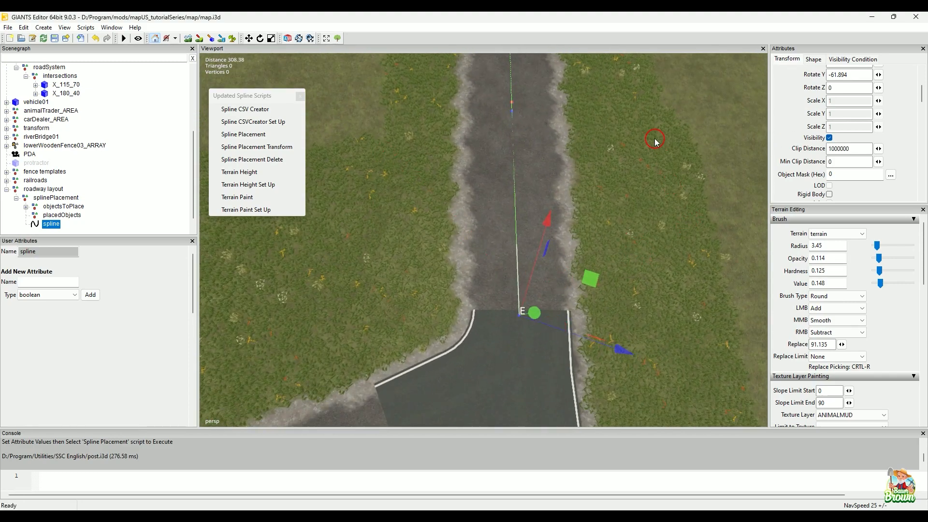
{"action": "middle_click_drag", "start_coordinate": [630, 134], "coordinate": [435, 258], "text": "alt"}
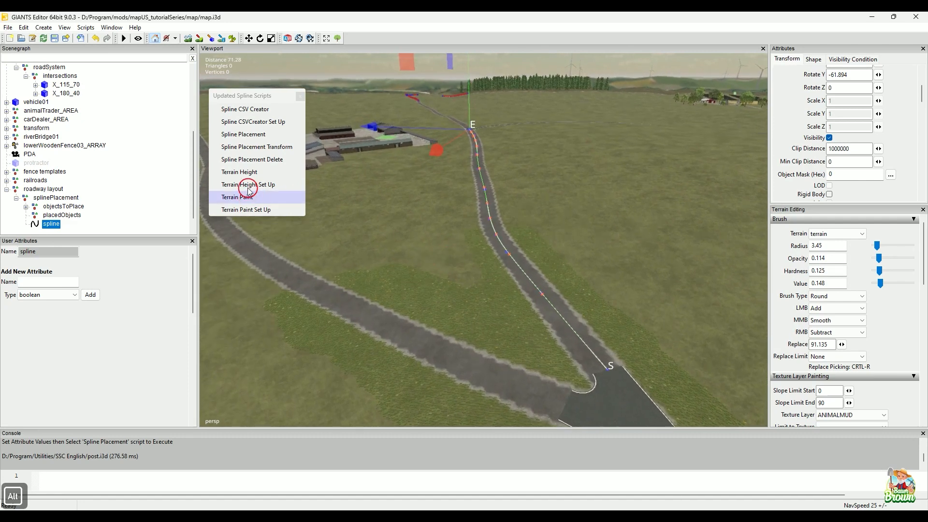
{"action": "left_click", "coordinate": [253, 123]}
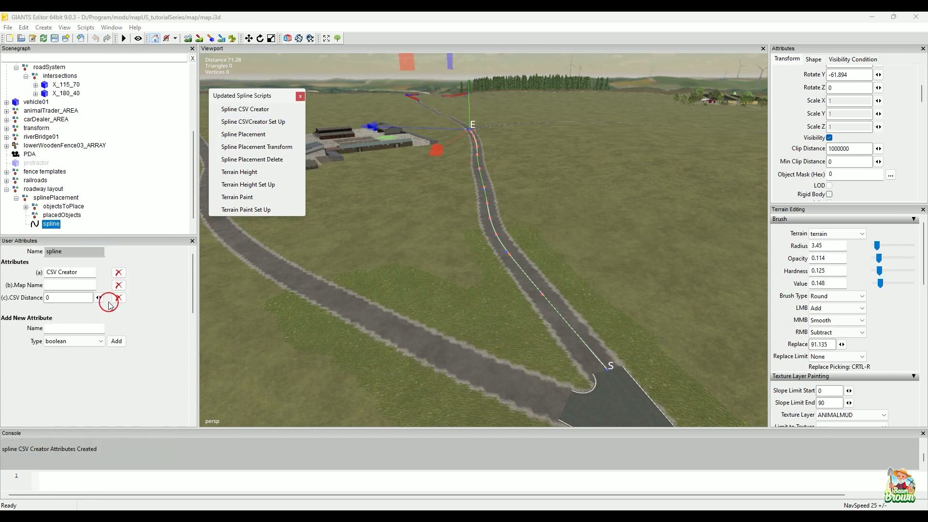
{"action": "left_click", "coordinate": [116, 309]}
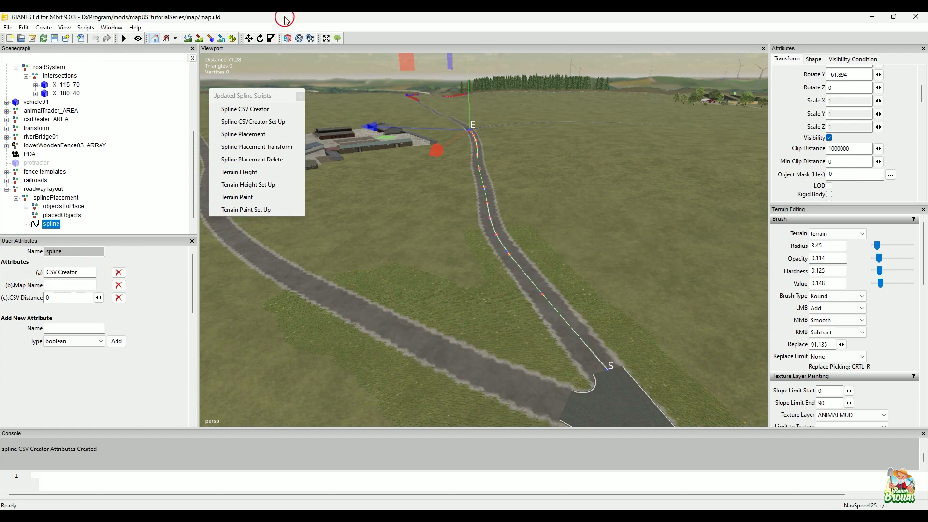
Open the Spline CSVCreator Set Up script for editing and set the Map Name attribute's default to "mapUS_tutorialSeries"
{"action": "left_click", "coordinate": [110, 27]}
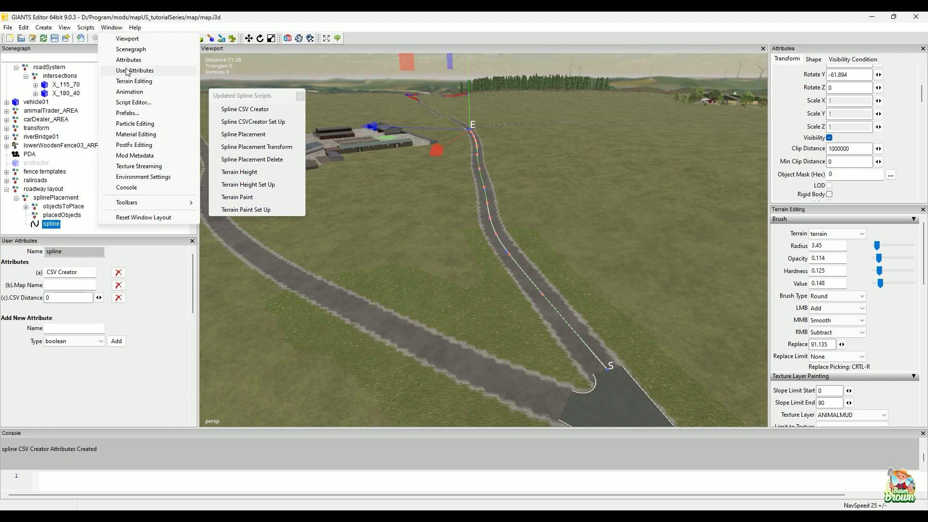
{"action": "left_click", "coordinate": [135, 104]}
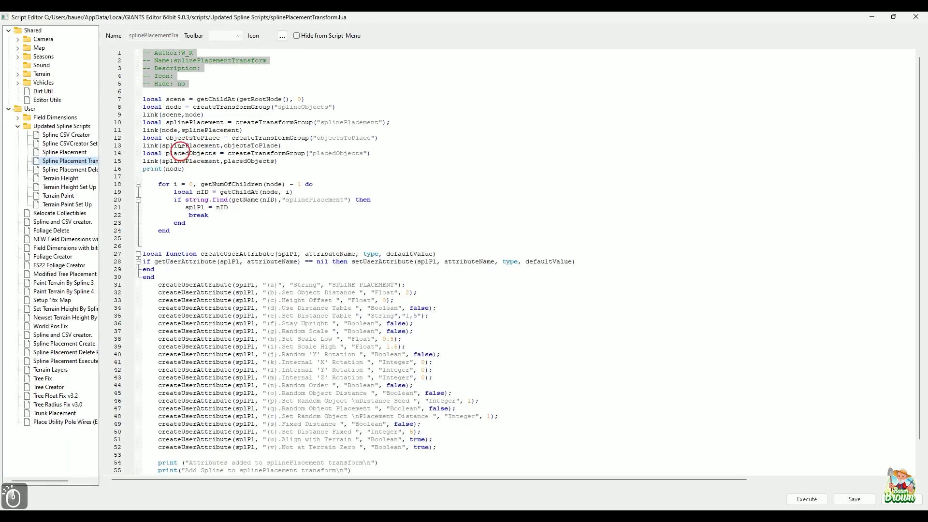
{"action": "left_click", "coordinate": [74, 144]}
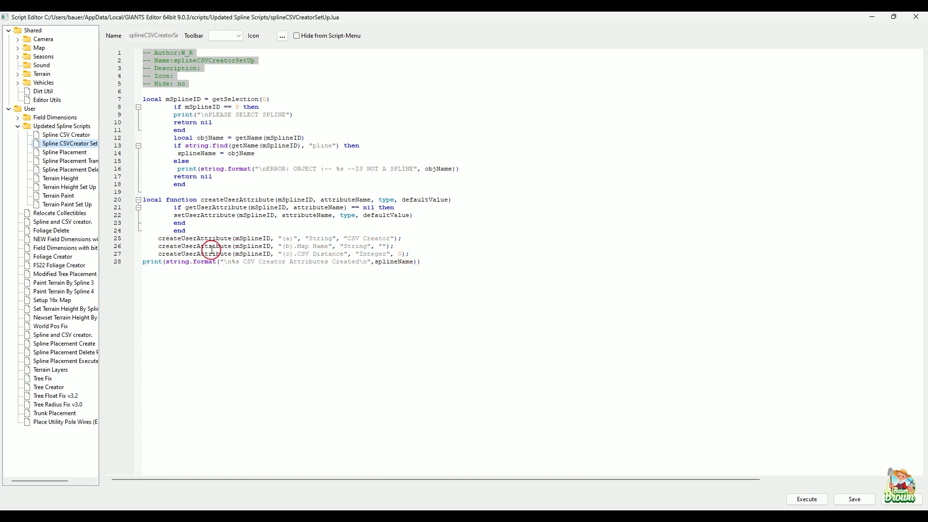
{"action": "left_click", "coordinate": [383, 246]}
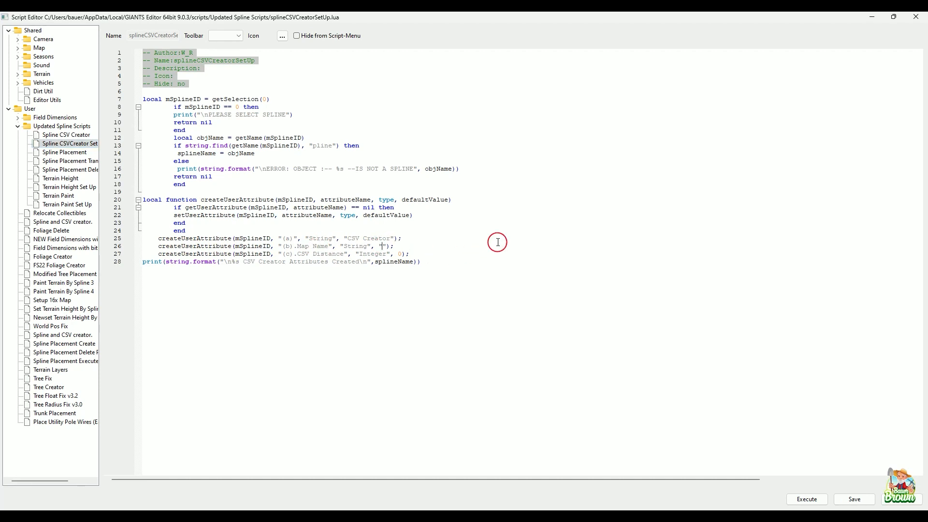
{"action": "type", "text": "map"}
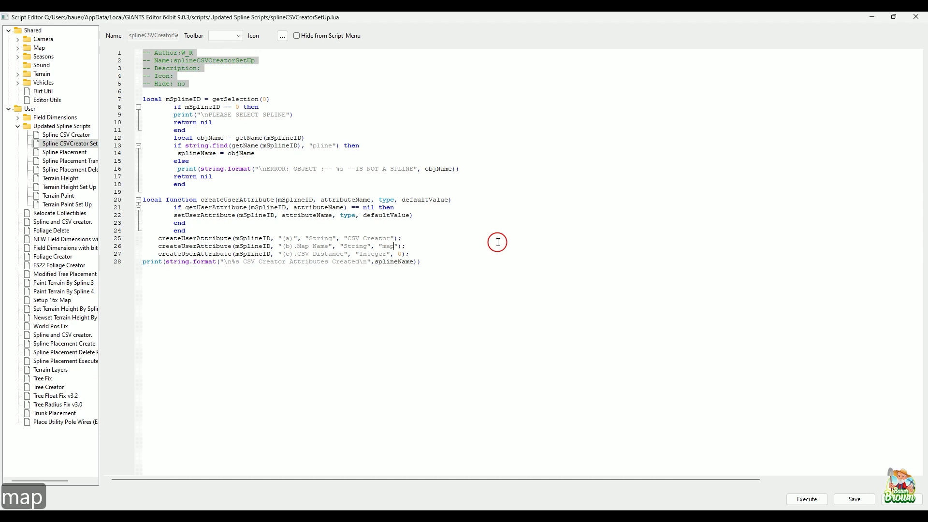
{"action": "type", "text": "US"}
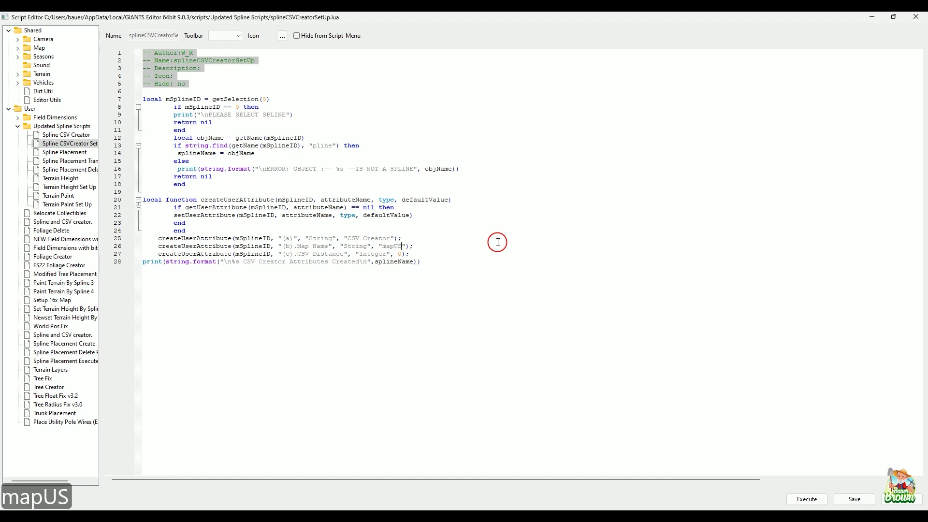
{"action": "type", "text": " tuto"}
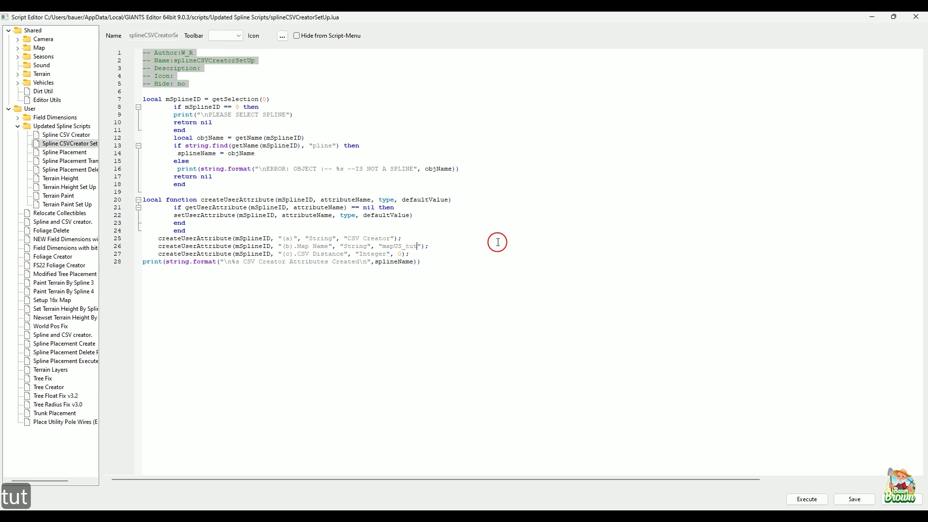
{"action": "type", "text": "rialSeries"}
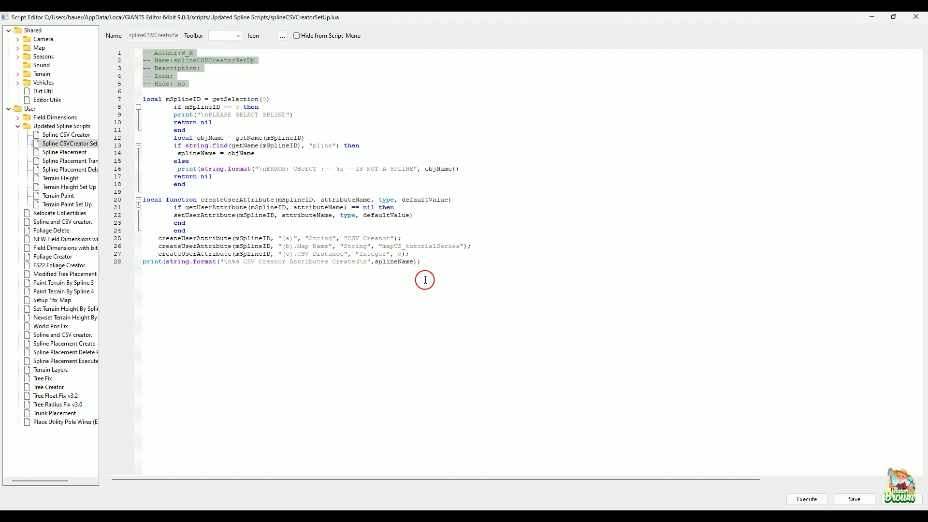
Set the CSV Distance attribute's default to 5 in the script and save it
{"action": "left_click", "coordinate": [404, 254]}
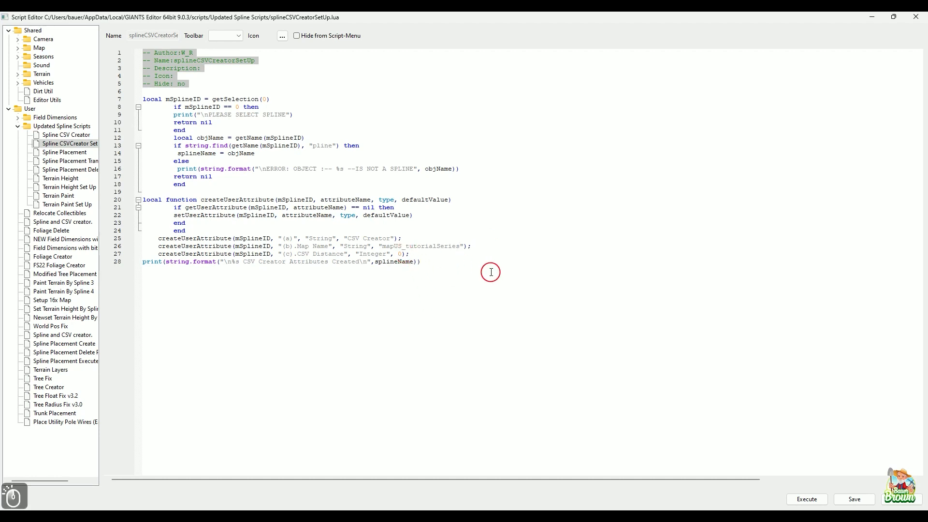
{"action": "key", "text": "BackSpace"}
{"action": "type", "text": "5"}
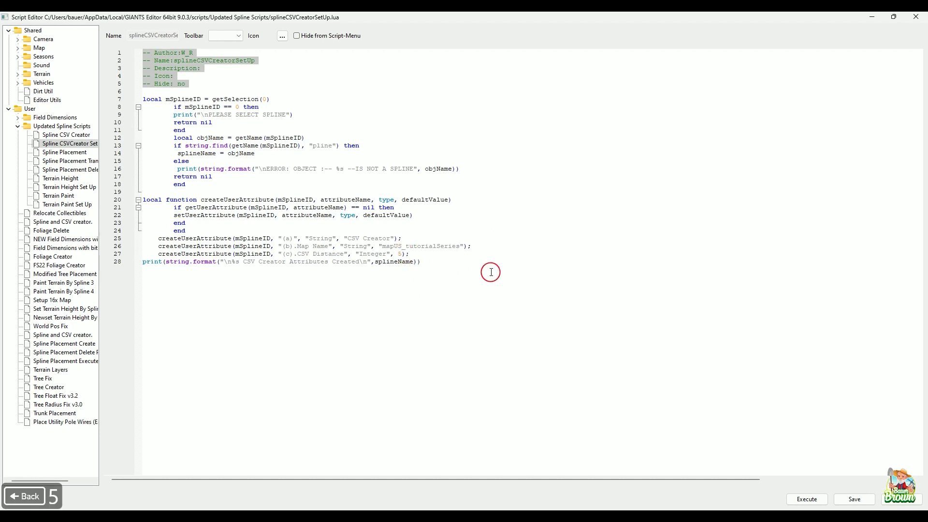
{"action": "left_click", "coordinate": [859, 503]}
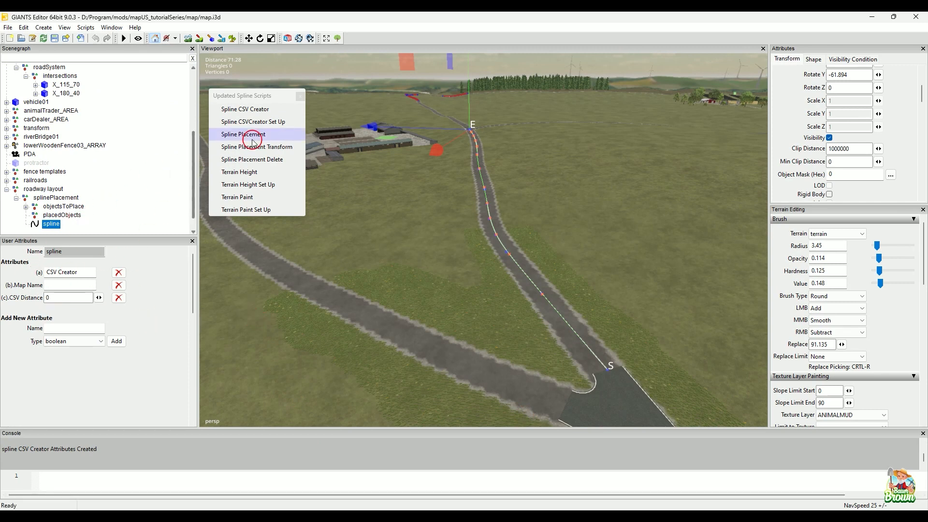
Delete the spline's three existing CSV attributes and recreate them by running the edited Spline CSVCreator Set Up script
{"action": "left_click", "coordinate": [256, 124]}
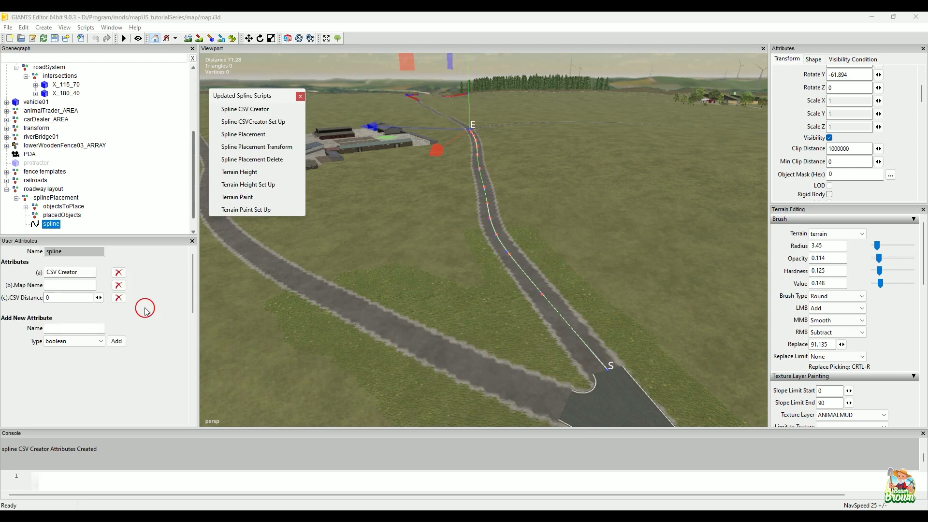
{"action": "left_click", "coordinate": [118, 273]}
{"action": "left_click", "coordinate": [120, 272]}
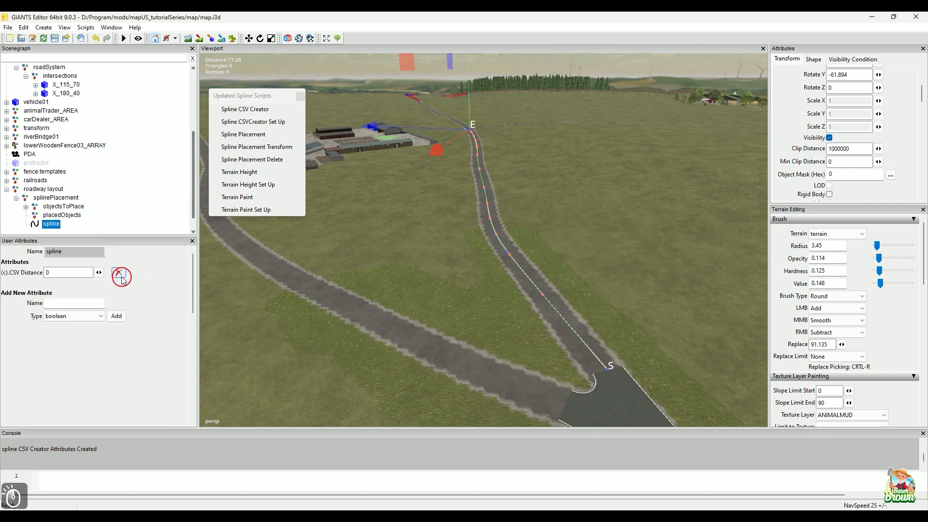
{"action": "left_click", "coordinate": [119, 273]}
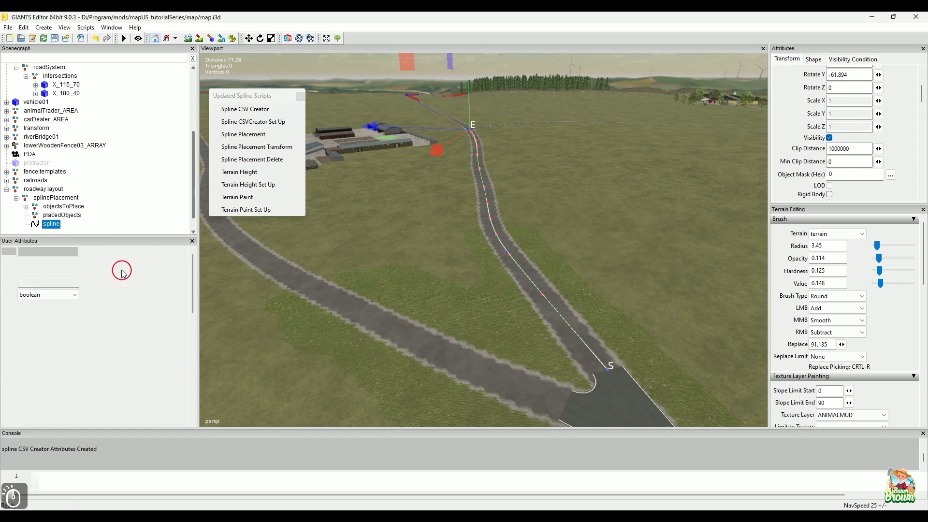
{"action": "left_click", "coordinate": [252, 127]}
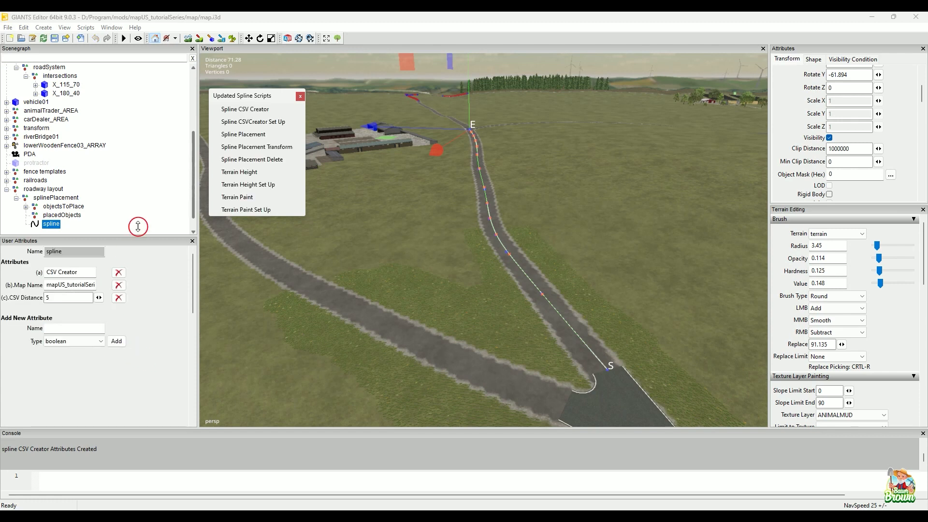
{"action": "left_click", "coordinate": [149, 177]}
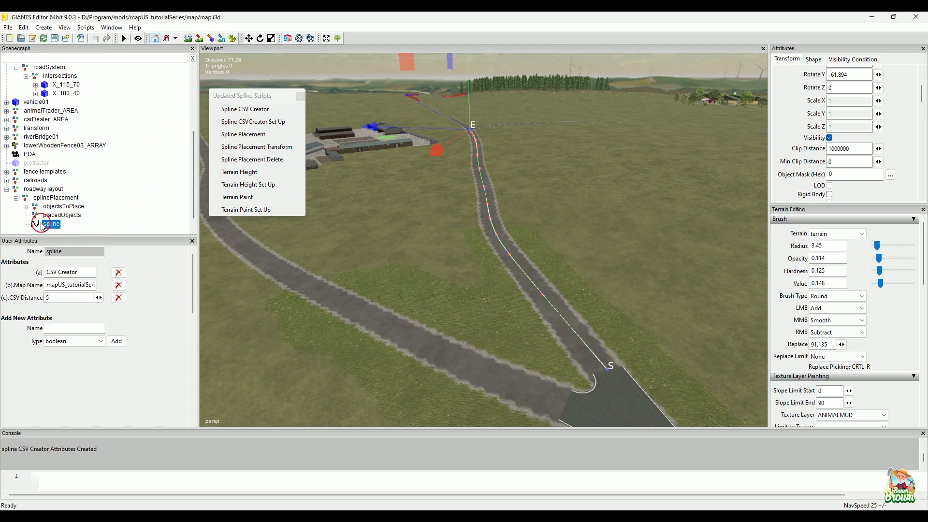
Run Spline CSV Creator on the spline, and open the mapUS_tutorialSeries mod's CSVdata folder in File Explorer
{"action": "left_click", "coordinate": [253, 110]}
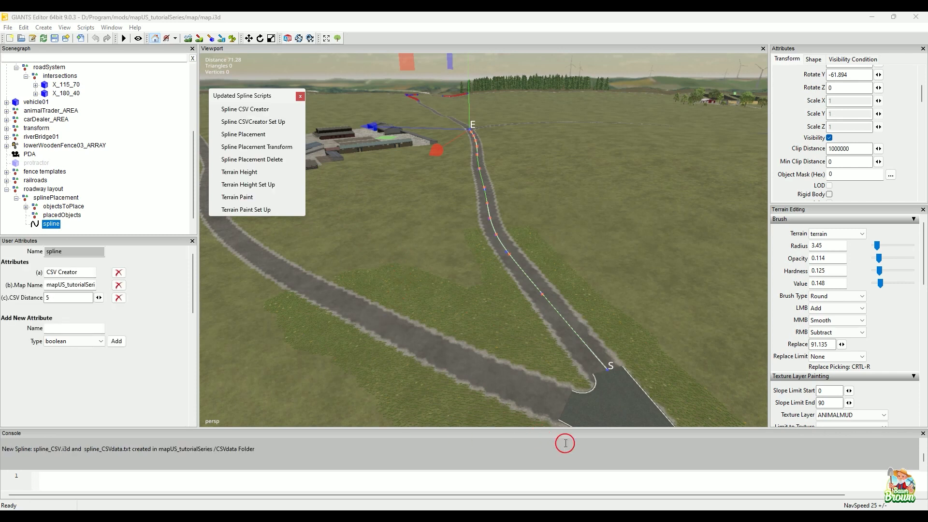
{"action": "mouse_move", "coordinate": [569, 509]}
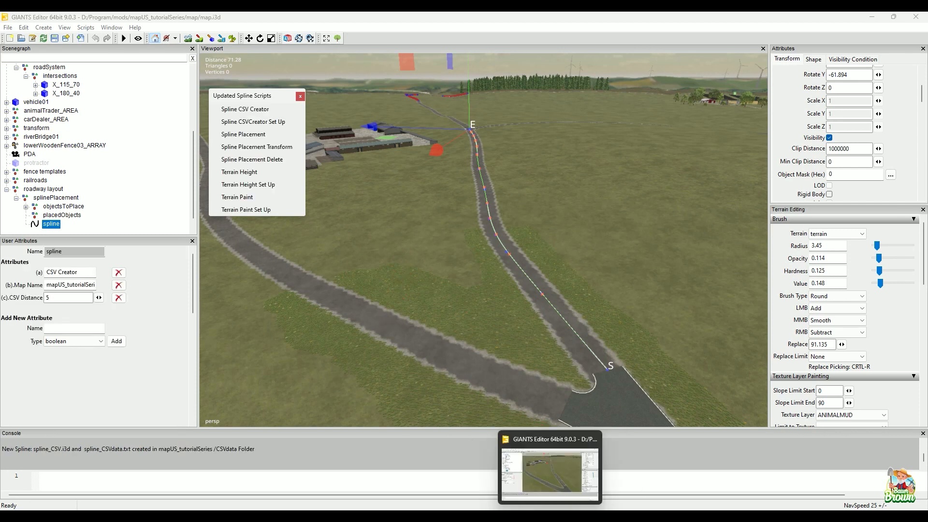
{"action": "mouse_move", "coordinate": [444, 517]}
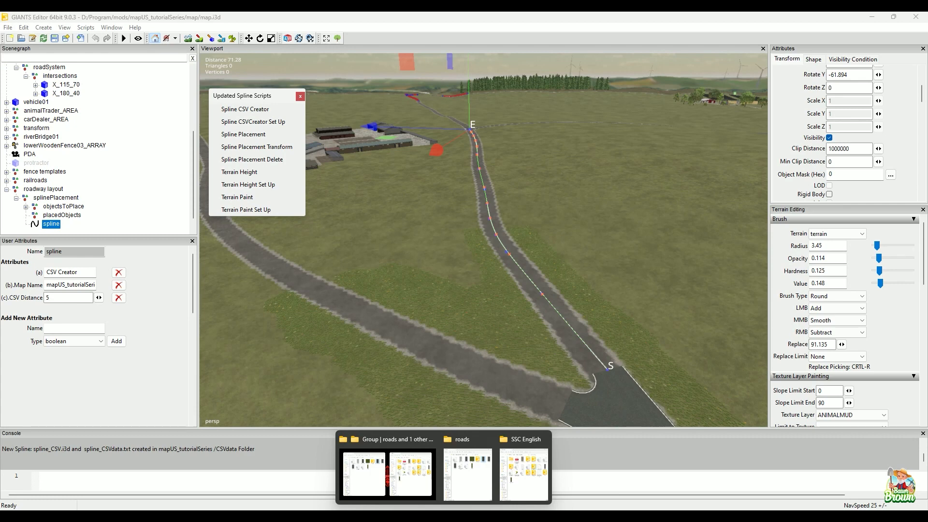
{"action": "left_click", "coordinate": [390, 471]}
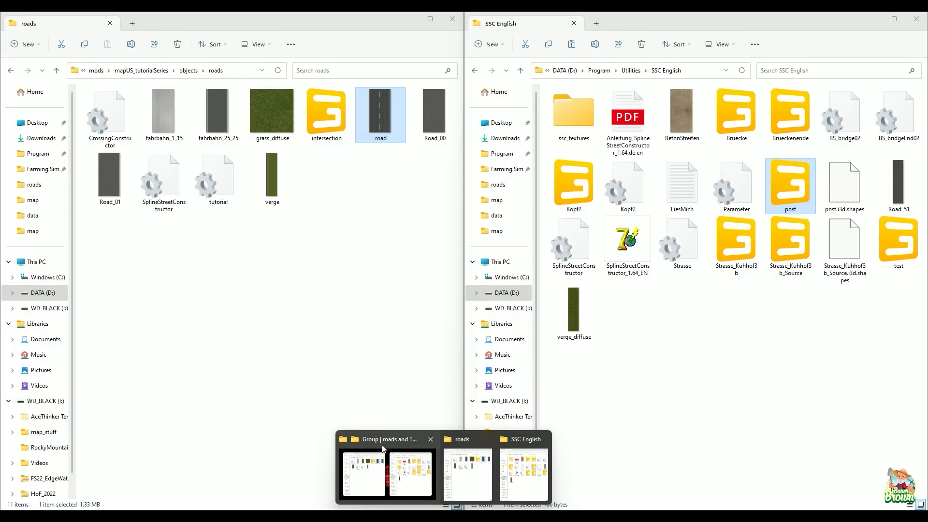
{"action": "left_click", "coordinate": [141, 72]}
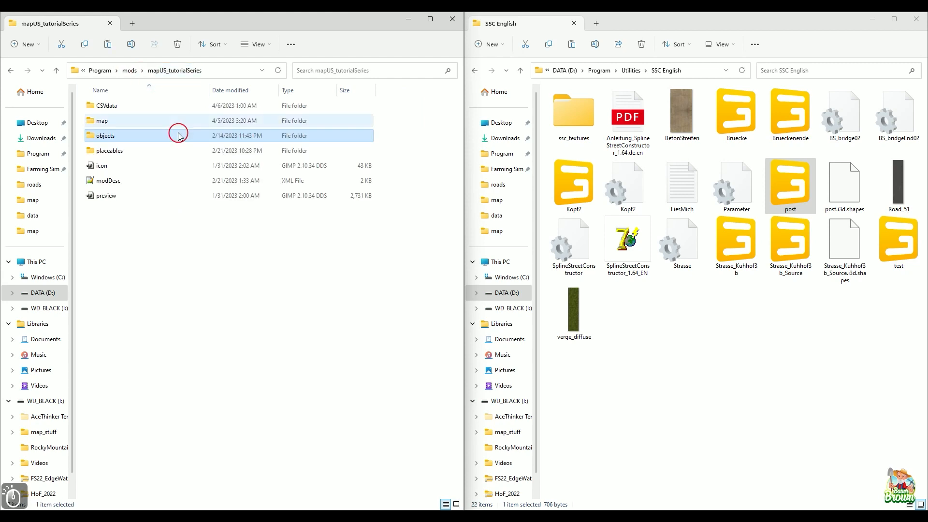
{"action": "double_click", "coordinate": [142, 110]}
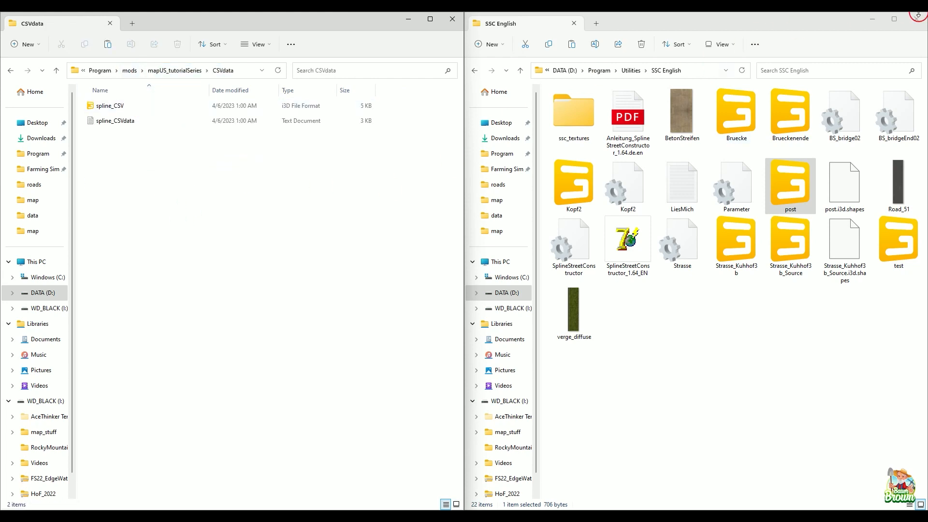
Import the spline_CSV i3D file from the CSVdata folder into the map scene in GIANTS Editor
{"action": "left_click", "coordinate": [873, 20]}
{"action": "left_click", "coordinate": [125, 109]}
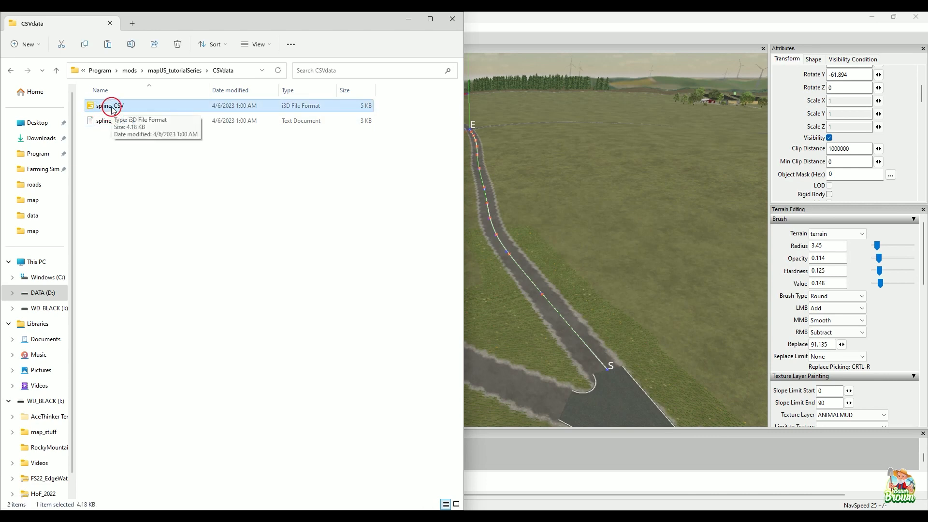
{"action": "left_click", "coordinate": [112, 107]}
{"action": "left_click_drag", "start_coordinate": [112, 107], "coordinate": [568, 198]}
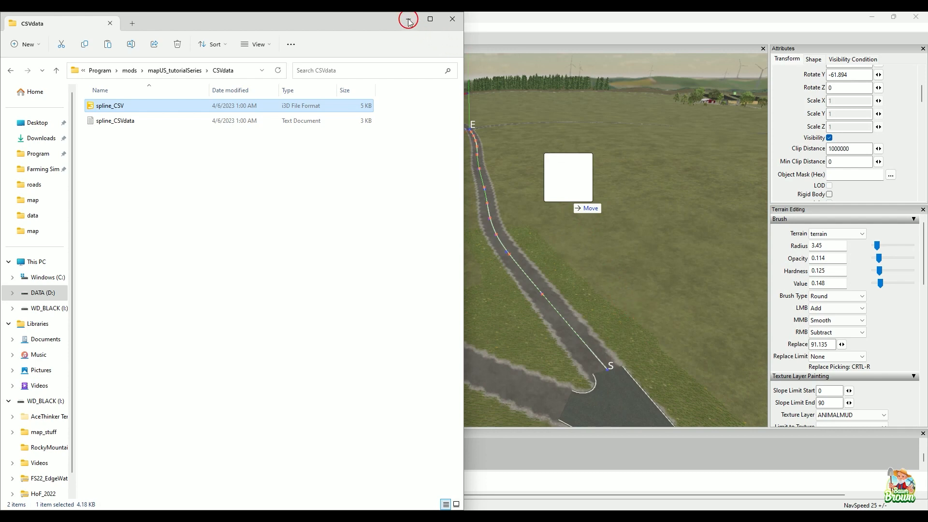
{"action": "key", "text": "alt"}
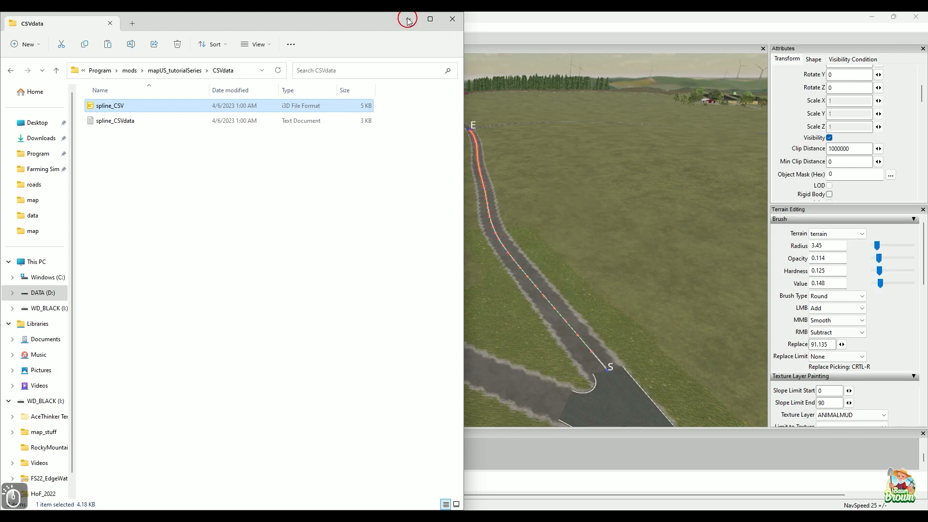
{"action": "left_click", "coordinate": [407, 21]}
Move the imported spline_CSV into the splinePlacement group under roadway layout
{"action": "left_click_drag", "start_coordinate": [610, 311], "coordinate": [585, 341], "text": "alt"}
{"action": "left_click_drag", "start_coordinate": [632, 262], "coordinate": [563, 271], "text": "alt"}
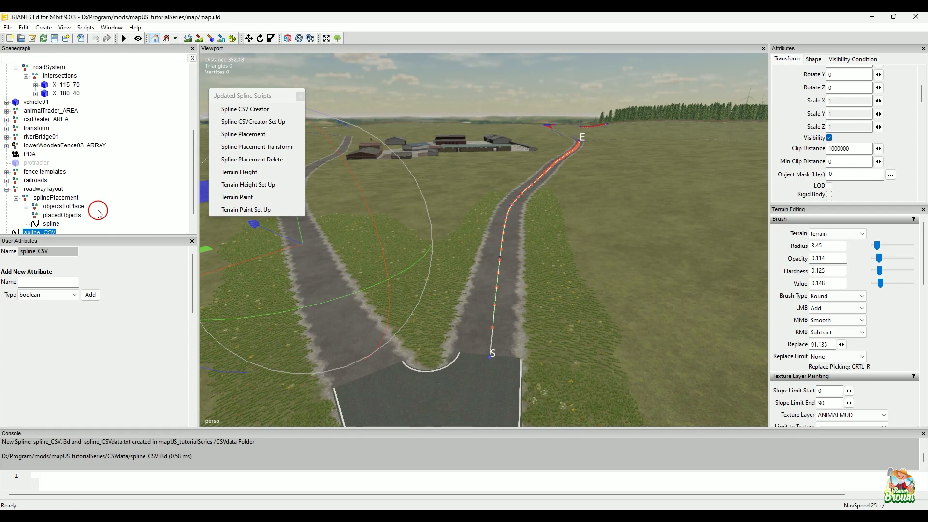
{"action": "scroll", "coordinate": [107, 197], "scroll_direction": "down", "scroll_amount": 1}
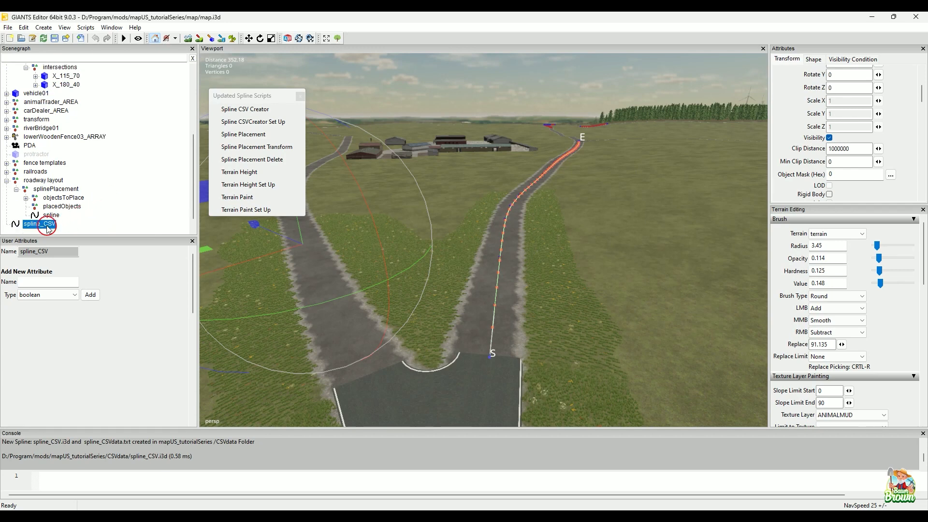
{"action": "left_click", "coordinate": [62, 190]}
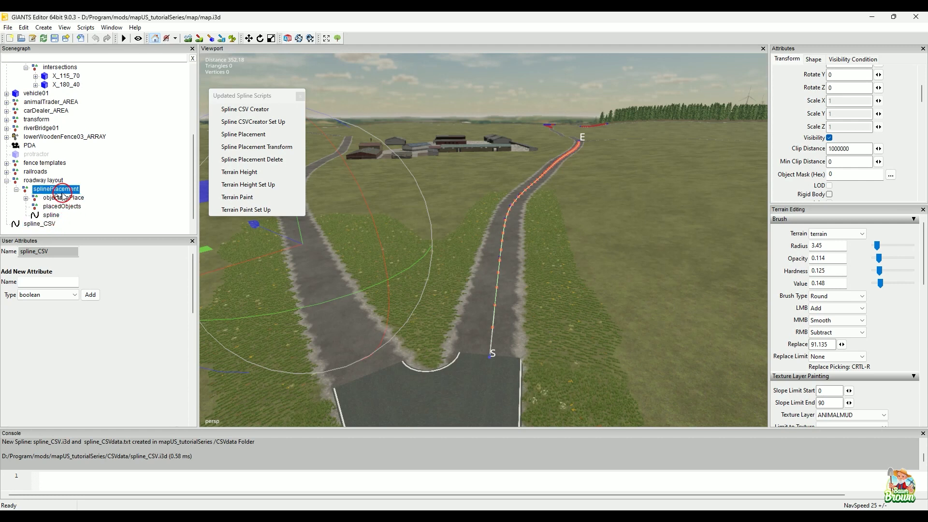
{"action": "left_click_drag", "start_coordinate": [63, 194], "coordinate": [63, 198]}
Delete the original spline from the splinePlacement group and rename spline_CSV as "spline"
{"action": "left_click", "coordinate": [55, 216]}
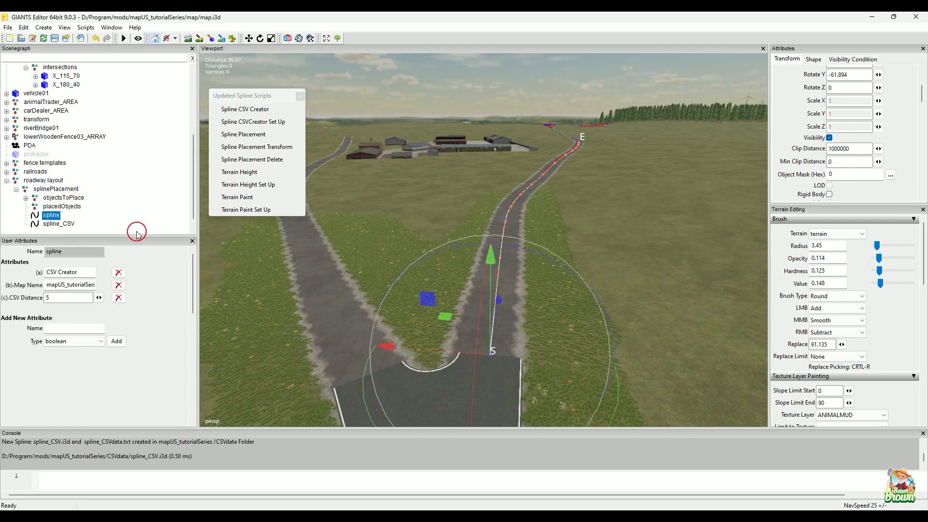
{"action": "key", "text": "Delete"}
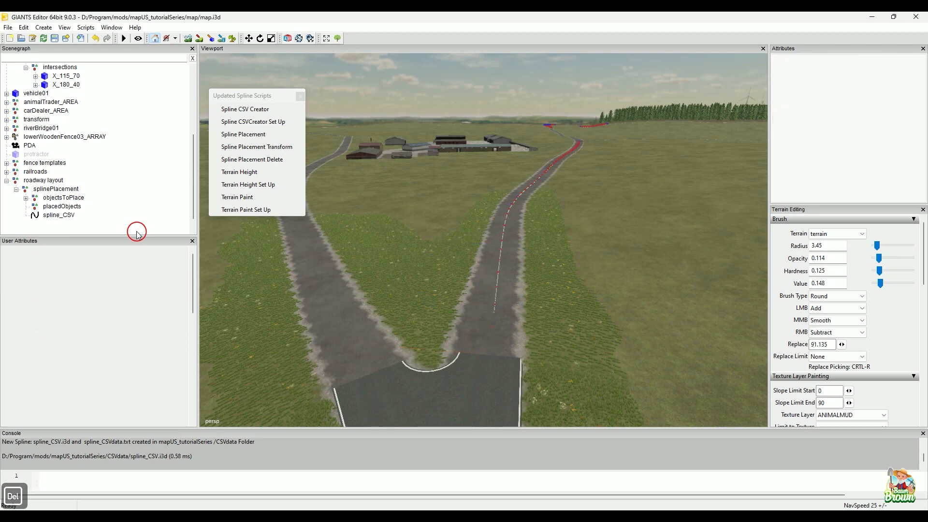
{"action": "double_click", "coordinate": [73, 216]}
{"action": "key", "text": "Right"}
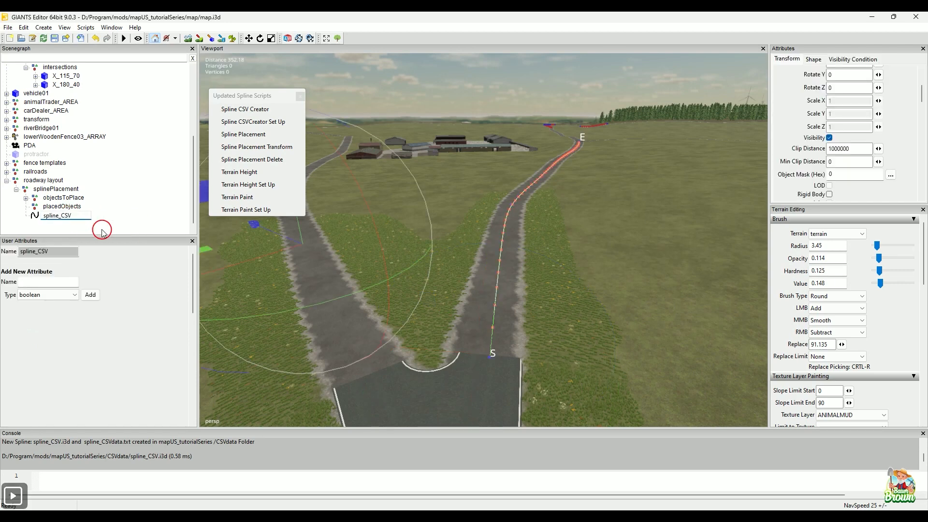
{"action": "key", "text": "BackSpace"}
{"action": "key", "text": "BackSpace"}
{"action": "key", "text": "BackSpace"}
{"action": "key", "text": "BackSpace"}
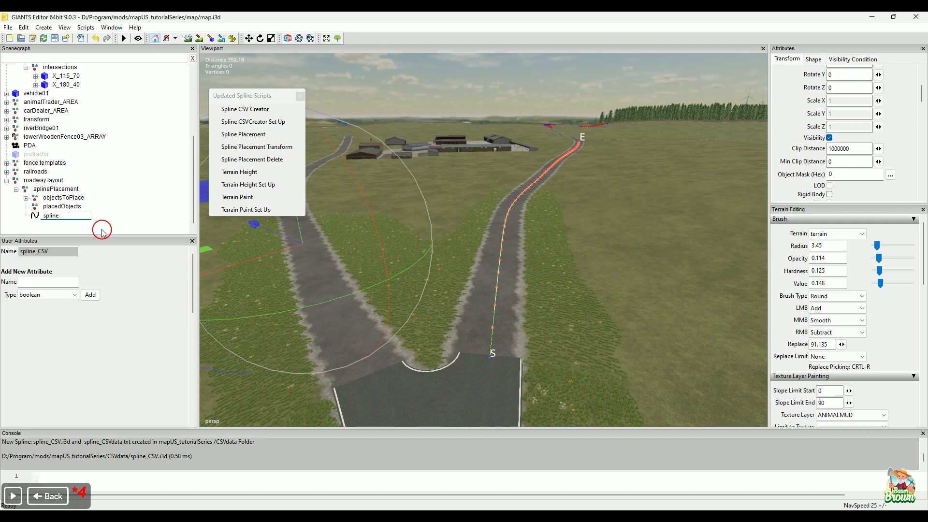
{"action": "key", "text": "Return"}
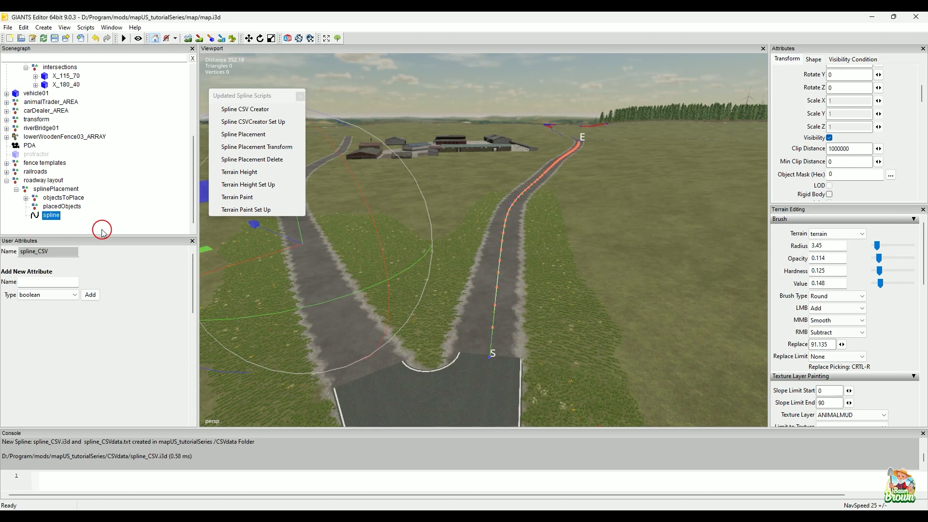
Examine the new spline along the road and check how its end point sits relative to the intersection's edge
{"action": "mouse_move", "coordinate": [604, 228]}
{"action": "left_mouse_down", "text": "alt"}
{"action": "mouse_move", "coordinate": [586, 233]}
{"action": "mouse_move", "coordinate": [526, 205]}
{"action": "mouse_move", "coordinate": [472, 319]}
{"action": "mouse_move", "coordinate": [493, 266]}
{"action": "mouse_move", "coordinate": [499, 291]}
{"action": "mouse_move", "coordinate": [493, 205]}
{"action": "mouse_move", "coordinate": [809, 227]}
{"action": "mouse_move", "coordinate": [719, 278]}
{"action": "mouse_move", "coordinate": [711, 325]}
{"action": "mouse_move", "coordinate": [556, 321]}
{"action": "mouse_move", "coordinate": [728, 213]}
{"action": "mouse_move", "coordinate": [642, 311]}
{"action": "mouse_move", "coordinate": [669, 296]}
{"action": "mouse_move", "coordinate": [633, 269]}
{"action": "mouse_move", "coordinate": [589, 307]}
{"action": "mouse_move", "coordinate": [612, 285]}
{"action": "mouse_move", "coordinate": [648, 288]}
{"action": "mouse_move", "coordinate": [481, 301]}
{"action": "mouse_move", "coordinate": [499, 315]}
{"action": "mouse_move", "coordinate": [474, 333]}
{"action": "mouse_move", "coordinate": [587, 348]}
{"action": "mouse_move", "coordinate": [617, 326]}
{"action": "mouse_move", "coordinate": [491, 336]}
{"action": "left_mouse_up", "text": "alt"}
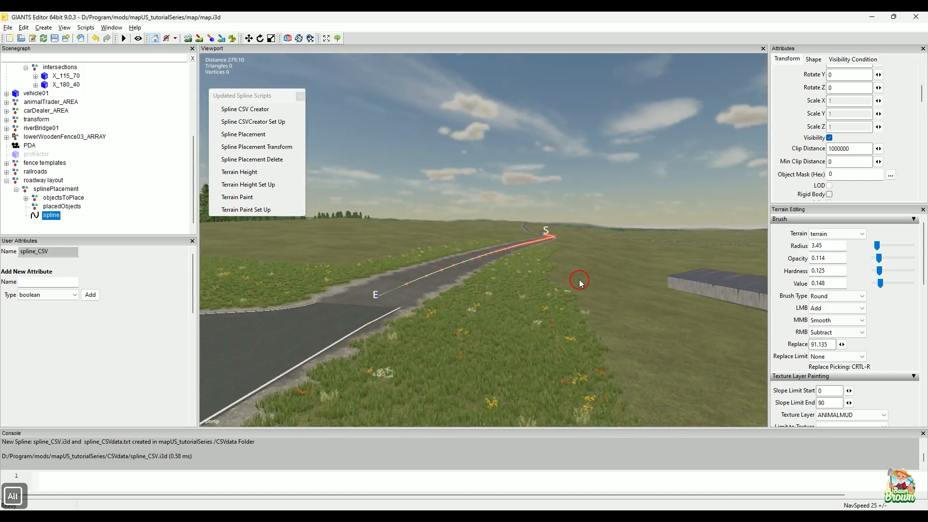
{"action": "mouse_move", "coordinate": [578, 315]}
{"action": "left_mouse_down", "text": "alt"}
{"action": "mouse_move", "coordinate": [579, 290]}
{"action": "mouse_move", "coordinate": [625, 269]}
{"action": "mouse_move", "coordinate": [604, 279]}
{"action": "mouse_move", "coordinate": [607, 288]}
{"action": "mouse_move", "coordinate": [579, 317]}
{"action": "left_mouse_up", "text": "alt"}
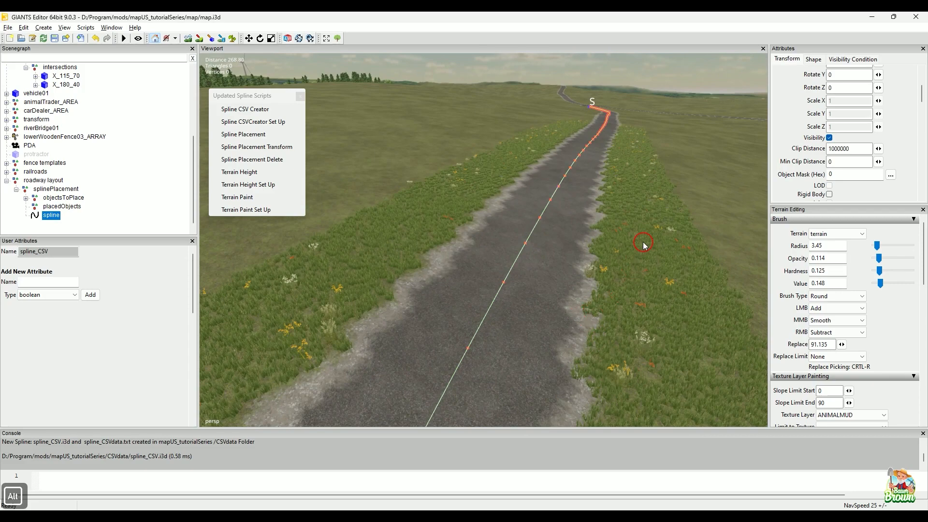
{"action": "left_click_drag", "start_coordinate": [643, 245], "coordinate": [600, 355], "text": "alt"}
{"action": "middle_click_drag", "start_coordinate": [411, 322], "coordinate": [624, 323], "text": "alt"}
{"action": "scroll", "coordinate": [624, 323], "scroll_direction": "up", "scroll_amount": 3, "text": "alt"}
{"action": "left_click_drag", "start_coordinate": [624, 323], "coordinate": [570, 340], "text": "alt"}
{"action": "scroll", "coordinate": [566, 338], "scroll_direction": "up", "scroll_amount": 3, "text": "alt"}
{"action": "middle_click_drag", "start_coordinate": [570, 340], "coordinate": [550, 324], "text": "alt"}
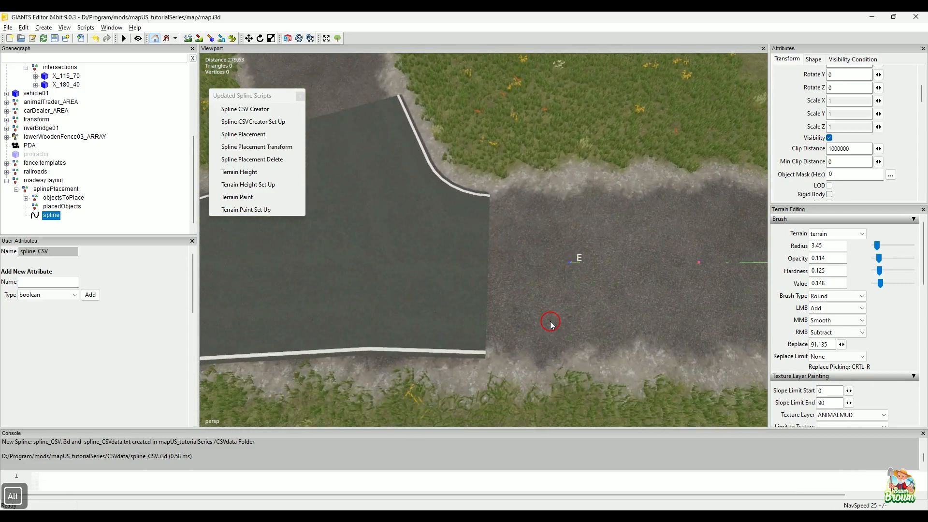
{"action": "left_click", "coordinate": [573, 260]}
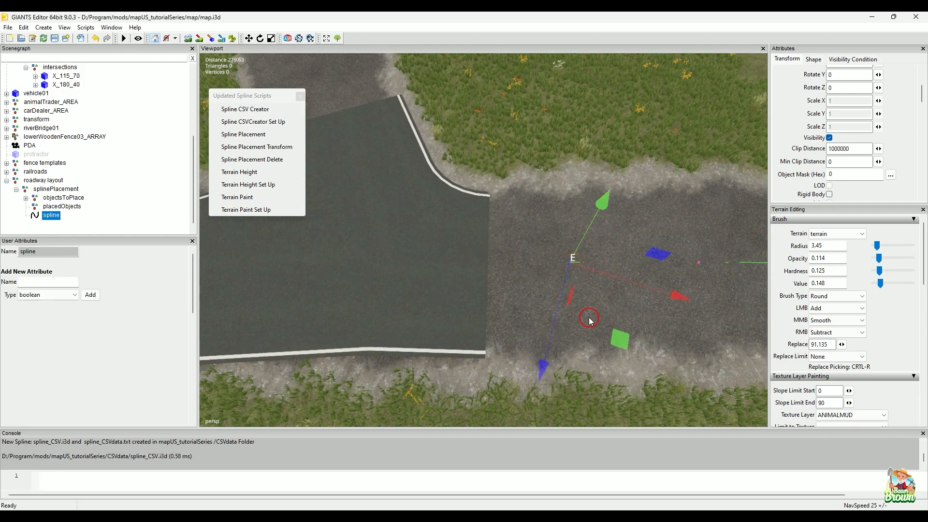
{"action": "left_click_drag", "start_coordinate": [589, 320], "coordinate": [463, 294], "text": "alt"}
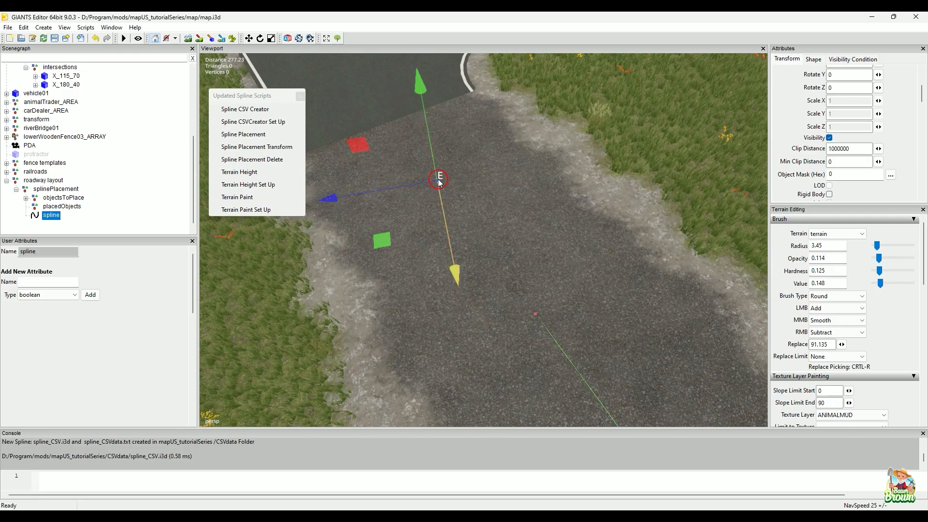
{"action": "left_click_drag", "start_coordinate": [465, 183], "coordinate": [615, 294], "text": "alt"}
{"action": "left_click", "coordinate": [616, 294]}
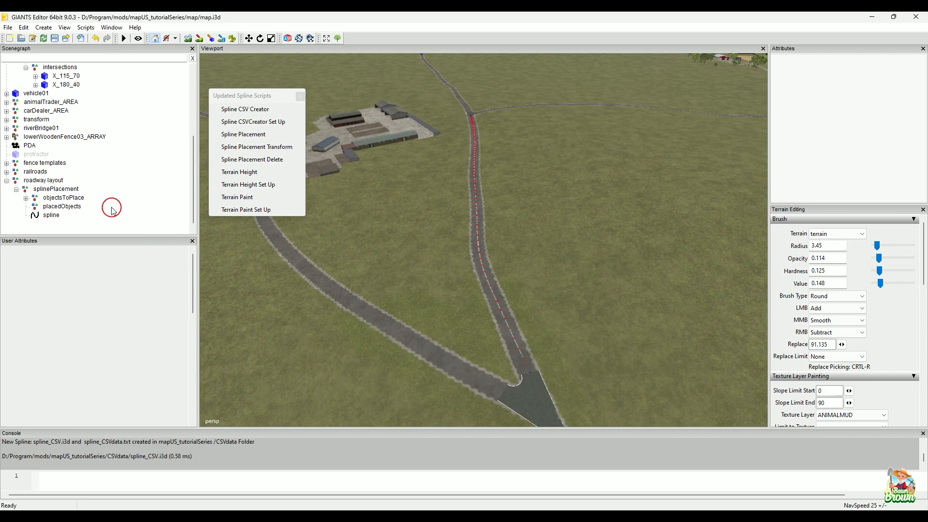
{"action": "middle_click_drag", "start_coordinate": [411, 248], "coordinate": [349, 178], "text": "alt"}
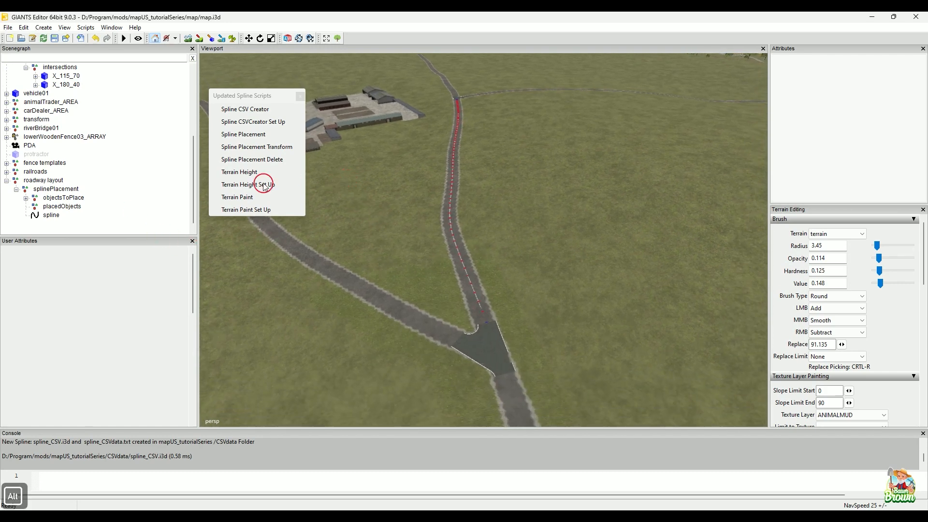
Review the splinePlacement group's placement attributes and enable Stay Upright
{"action": "left_click", "coordinate": [67, 189]}
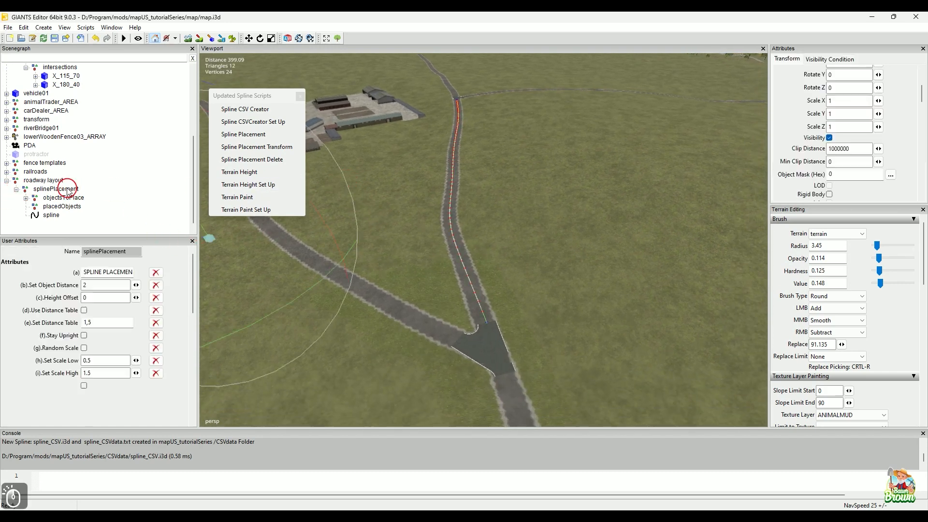
{"action": "scroll", "coordinate": [132, 176], "scroll_direction": "down", "scroll_amount": 1}
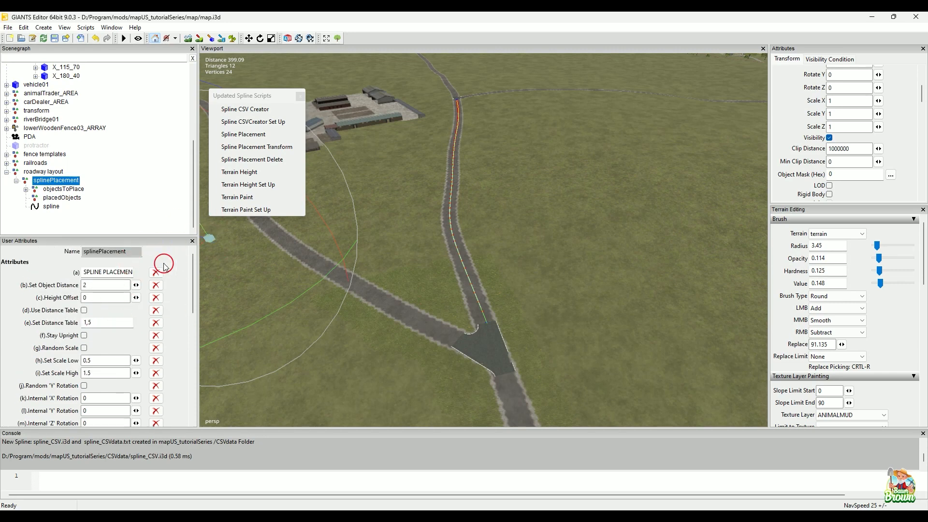
{"action": "scroll", "coordinate": [110, 298], "scroll_direction": "down", "scroll_amount": 3}
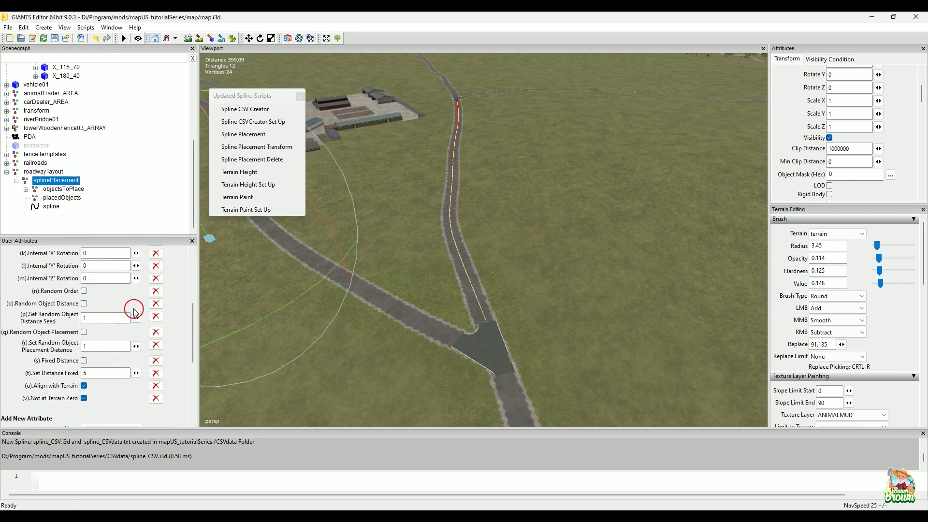
{"action": "scroll", "coordinate": [138, 319], "scroll_direction": "up", "scroll_amount": 3}
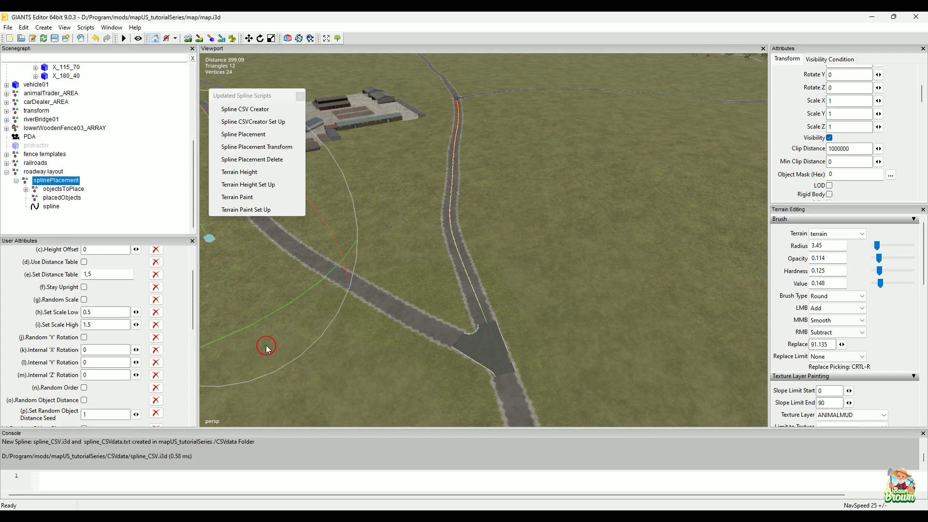
{"action": "scroll", "coordinate": [111, 312], "scroll_direction": "up", "scroll_amount": 2}
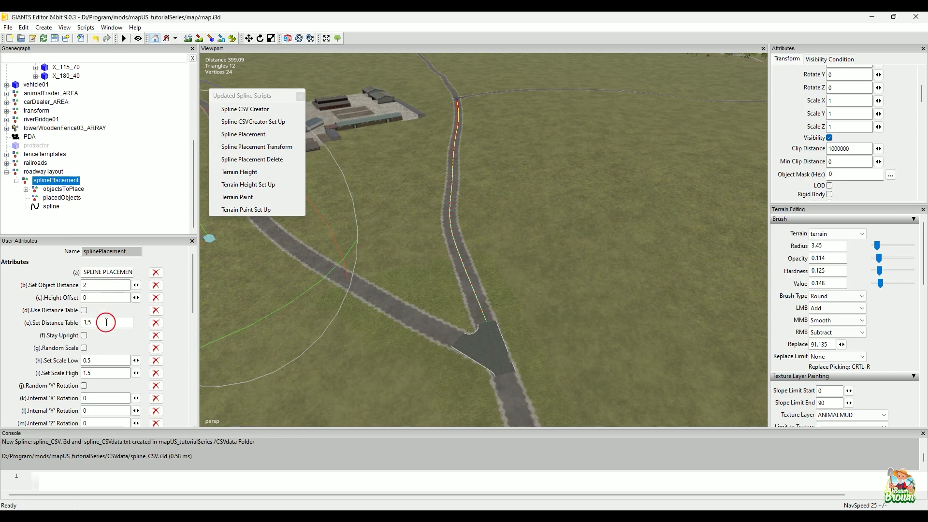
{"action": "left_click", "coordinate": [84, 335]}
{"action": "scroll", "coordinate": [124, 337], "scroll_direction": "down", "scroll_amount": 2}
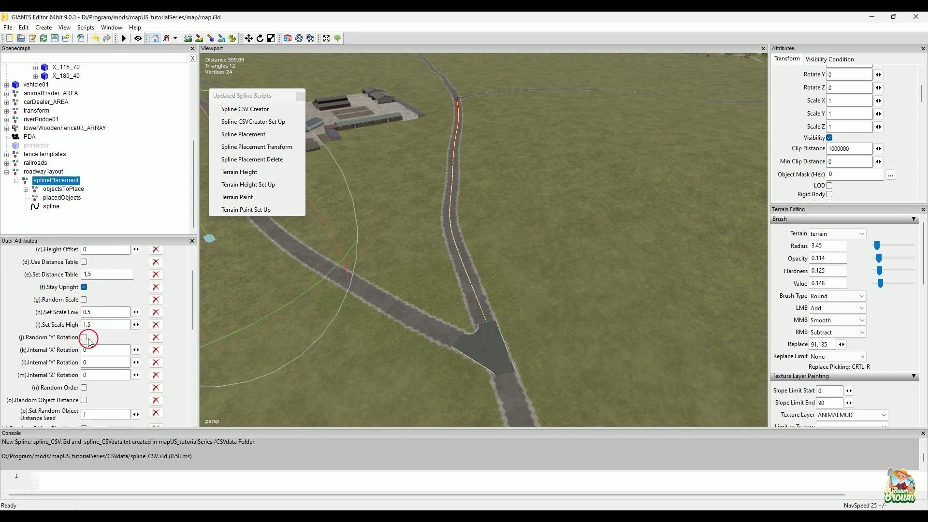
{"action": "scroll", "coordinate": [94, 347], "scroll_direction": "down", "scroll_amount": 2}
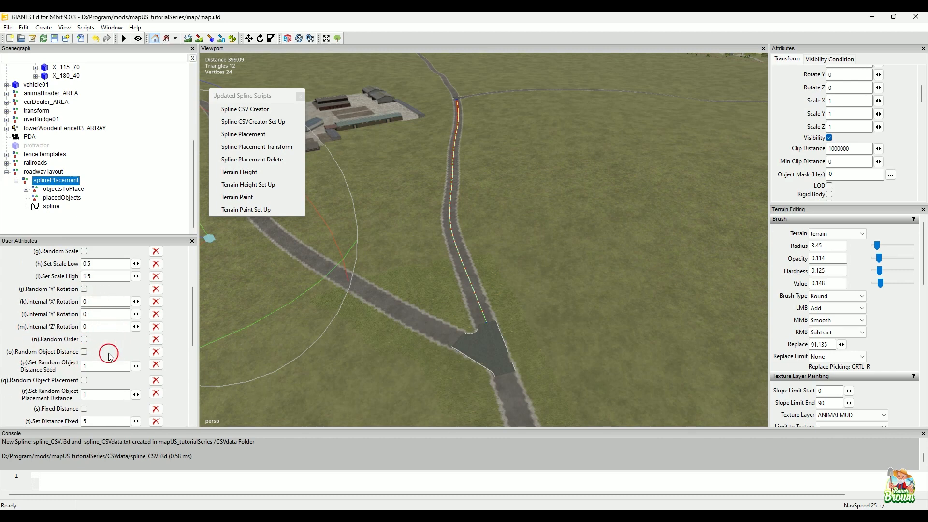
{"action": "scroll", "coordinate": [110, 356], "scroll_direction": "down", "scroll_amount": 2}
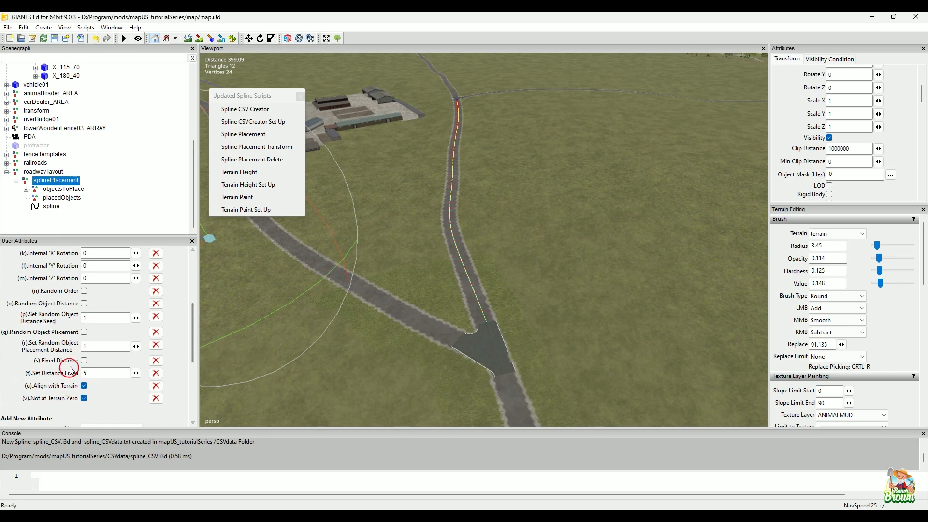
{"action": "left_click_drag", "start_coordinate": [191, 312], "coordinate": [192, 337]}
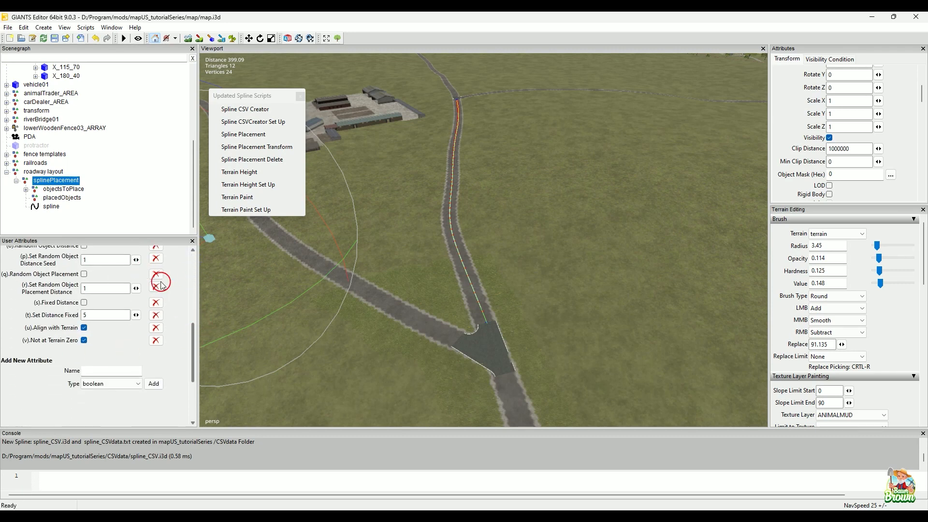
{"action": "key", "text": "alt"}
{"action": "left_click_drag", "start_coordinate": [607, 247], "coordinate": [405, 265], "text": "alt"}
{"action": "left_click", "coordinate": [565, 214], "text": "alt"}
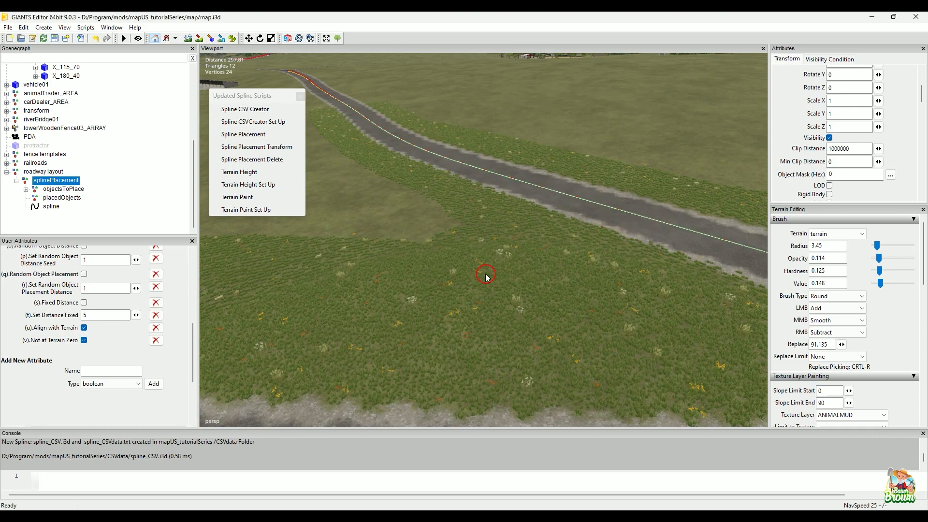
{"action": "left_click_drag", "start_coordinate": [486, 277], "coordinate": [452, 326], "text": "alt"}
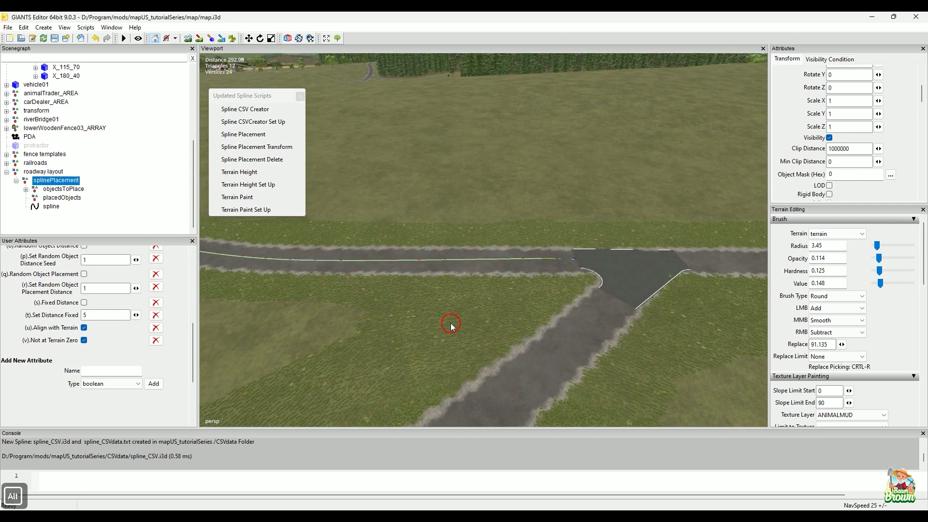
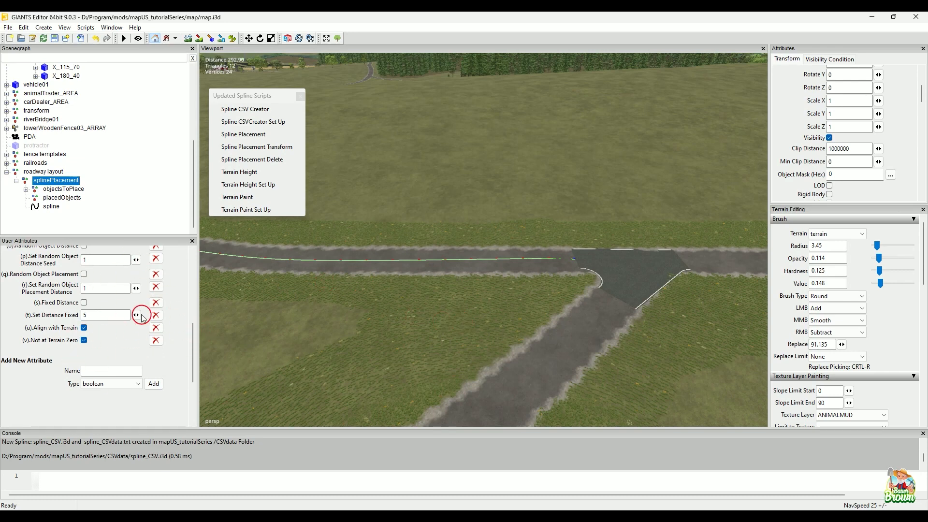
Try disabling Align with Terrain in the splinePlacement attributes
{"action": "left_click", "coordinate": [84, 328]}
{"action": "left_click", "coordinate": [84, 328]}
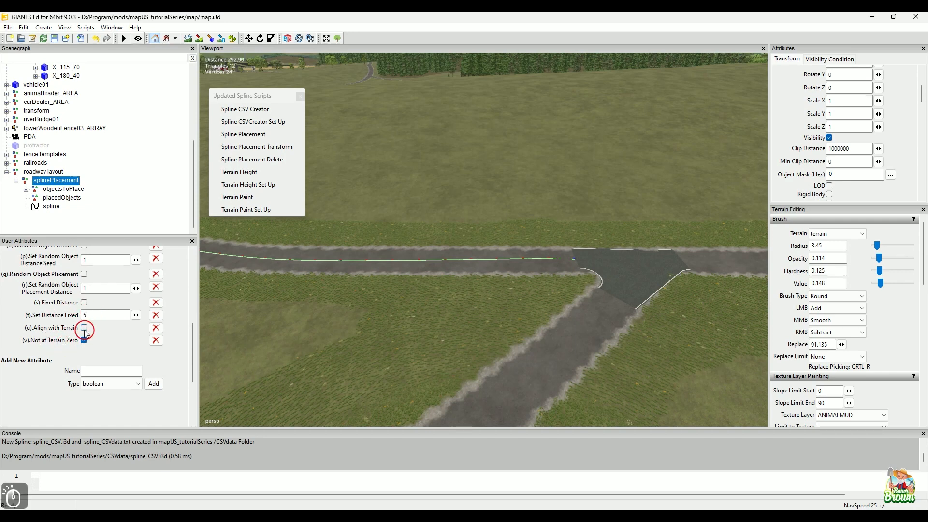
{"action": "left_click", "coordinate": [85, 330]}
{"action": "left_click_drag", "start_coordinate": [193, 346], "coordinate": [188, 269]}
Examine the spline's course along the road and the gap between its end point and the intersection
{"action": "middle_click_drag", "start_coordinate": [507, 202], "coordinate": [600, 302], "text": "alt"}
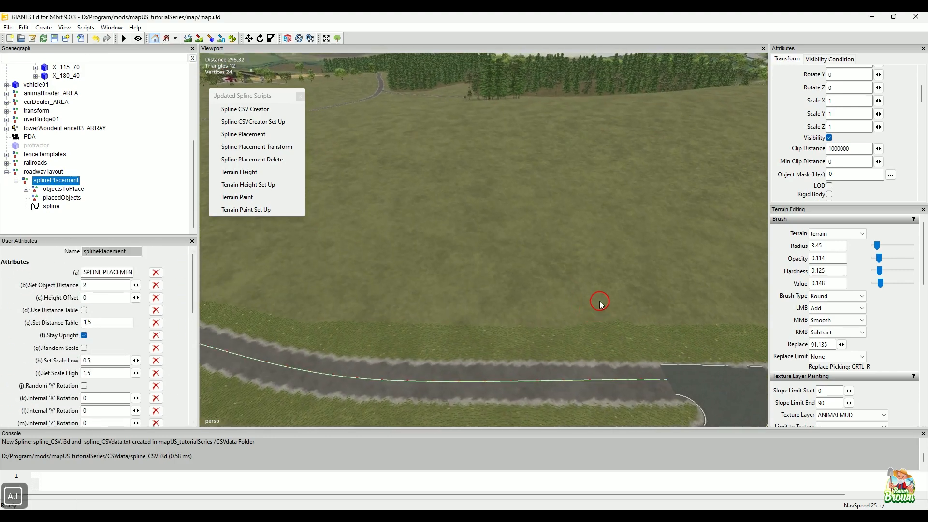
{"action": "left_click_drag", "start_coordinate": [600, 302], "coordinate": [443, 294], "text": "alt"}
{"action": "middle_click_drag", "start_coordinate": [471, 315], "coordinate": [399, 190], "text": "alt"}
{"action": "left_click_drag", "start_coordinate": [505, 287], "coordinate": [536, 290], "text": "alt"}
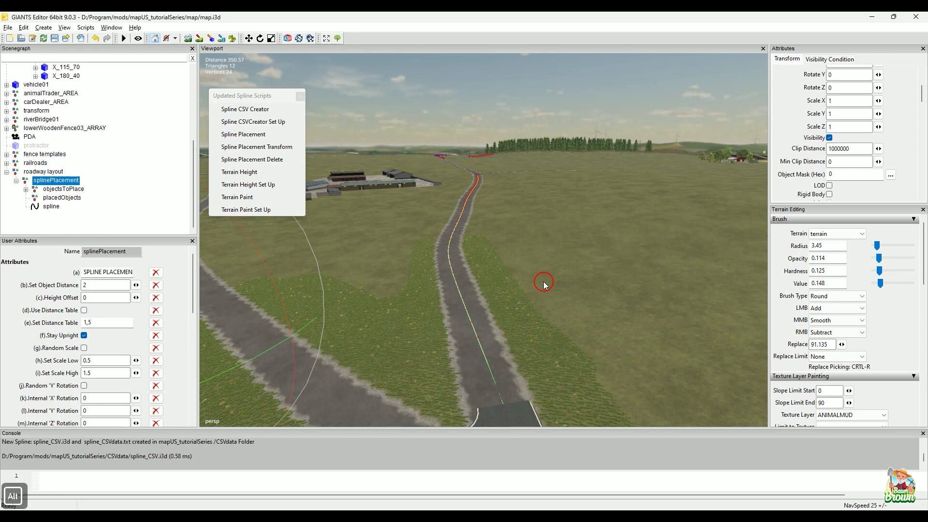
{"action": "left_click_drag", "start_coordinate": [544, 283], "coordinate": [509, 301], "text": "alt"}
{"action": "middle_click_drag", "start_coordinate": [509, 300], "coordinate": [508, 283], "text": "alt"}
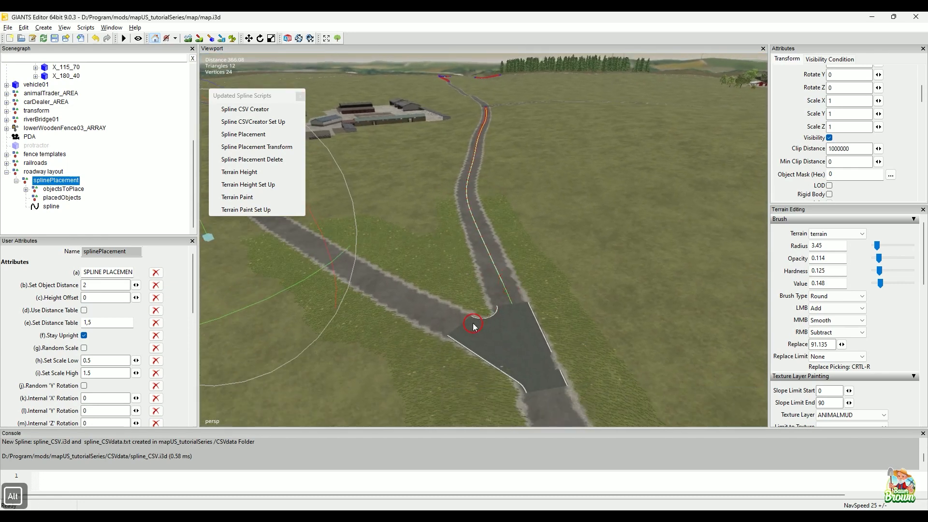
{"action": "right_click_drag", "start_coordinate": [473, 324], "coordinate": [537, 301], "text": "alt"}
{"action": "middle_click_drag", "start_coordinate": [536, 302], "coordinate": [521, 287], "text": "alt"}
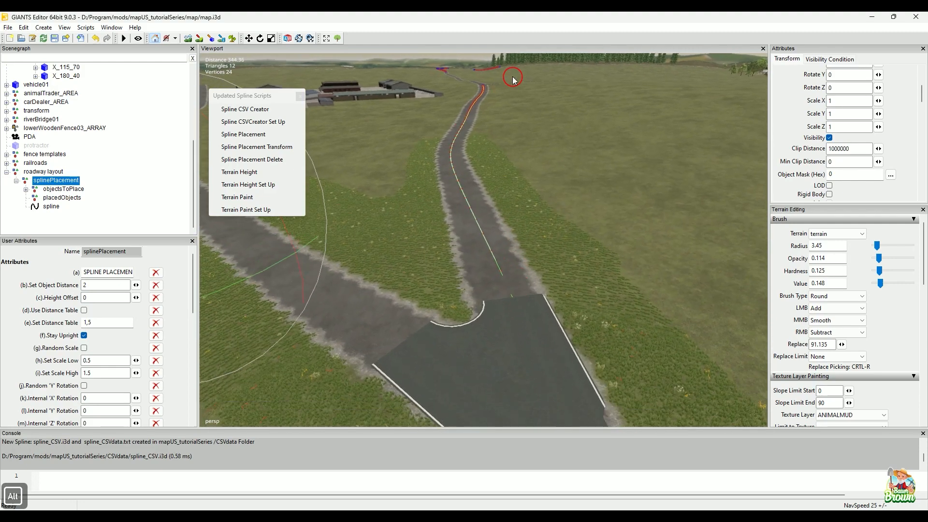
{"action": "middle_click_drag", "start_coordinate": [533, 169], "coordinate": [580, 205], "text": "alt"}
{"action": "right_click_drag", "start_coordinate": [580, 205], "coordinate": [579, 184], "text": "alt"}
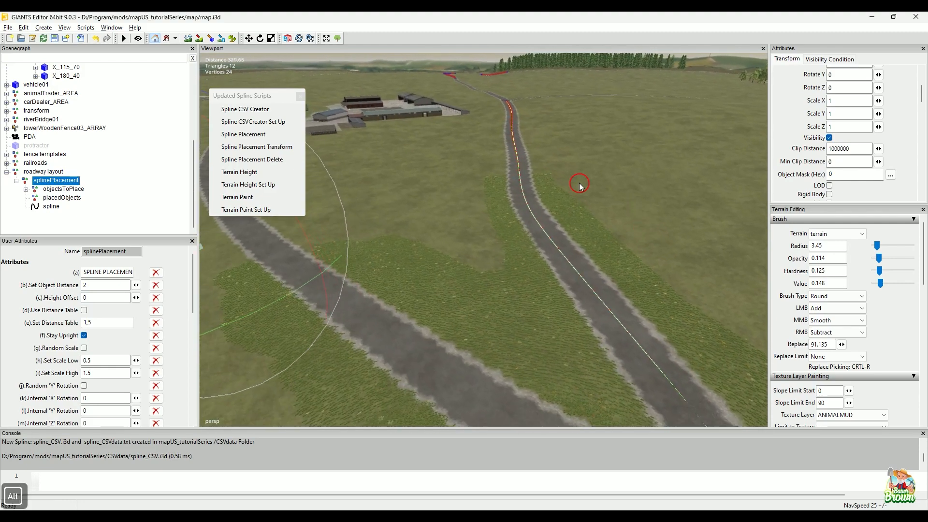
{"action": "left_click_drag", "start_coordinate": [580, 186], "coordinate": [515, 161], "text": "alt"}
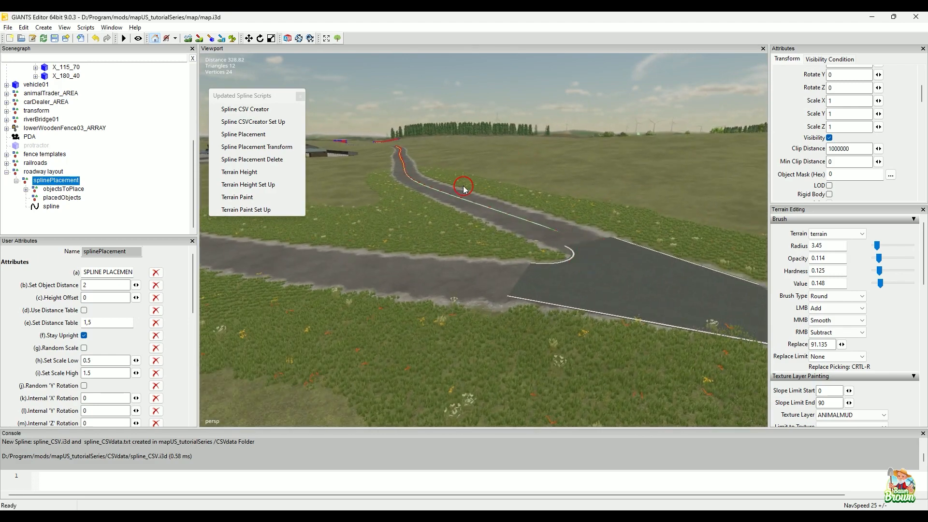
{"action": "left_click_drag", "start_coordinate": [462, 183], "coordinate": [600, 244], "text": "alt"}
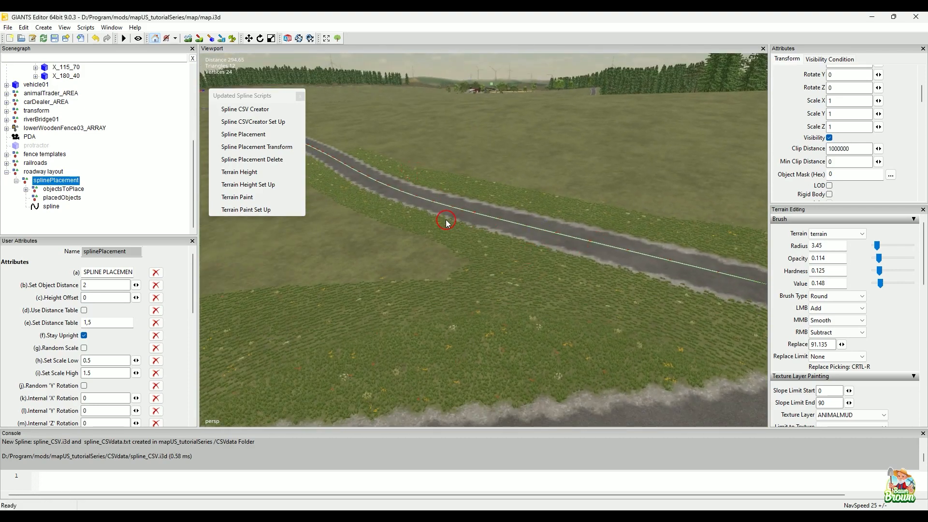
{"action": "left_click_drag", "start_coordinate": [445, 221], "coordinate": [634, 312], "text": "alt"}
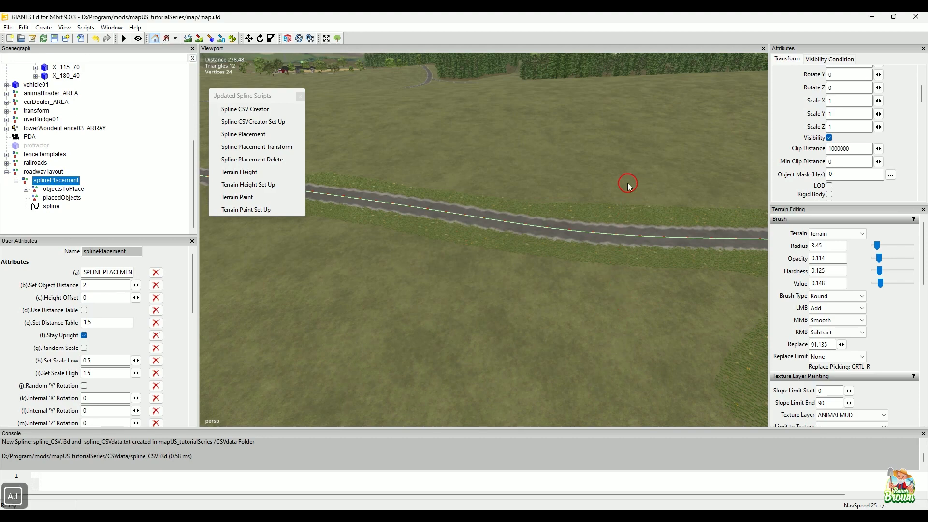
{"action": "left_click_drag", "start_coordinate": [616, 191], "coordinate": [468, 219], "text": "alt"}
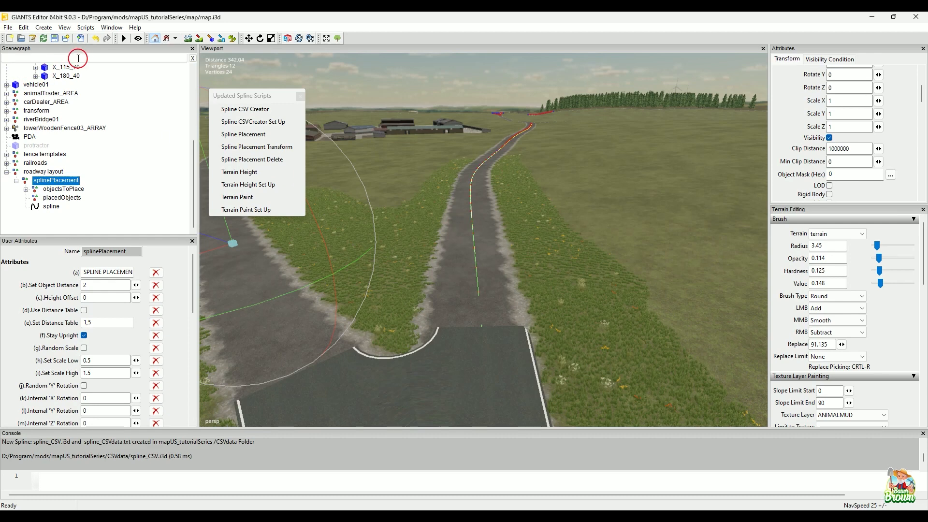
Open the Spline Placement Execute script in the Script Editor and review its parameter section
{"action": "left_click", "coordinate": [111, 28]}
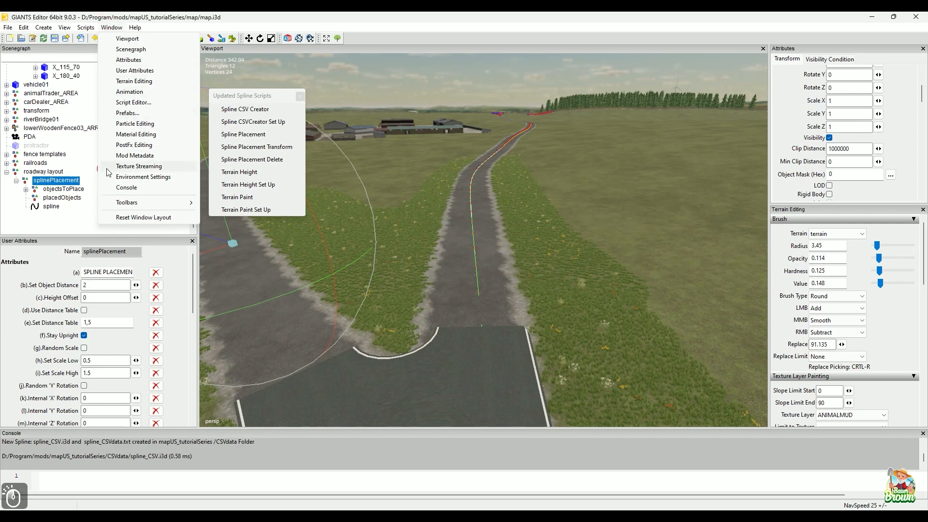
{"action": "left_click", "coordinate": [143, 104]}
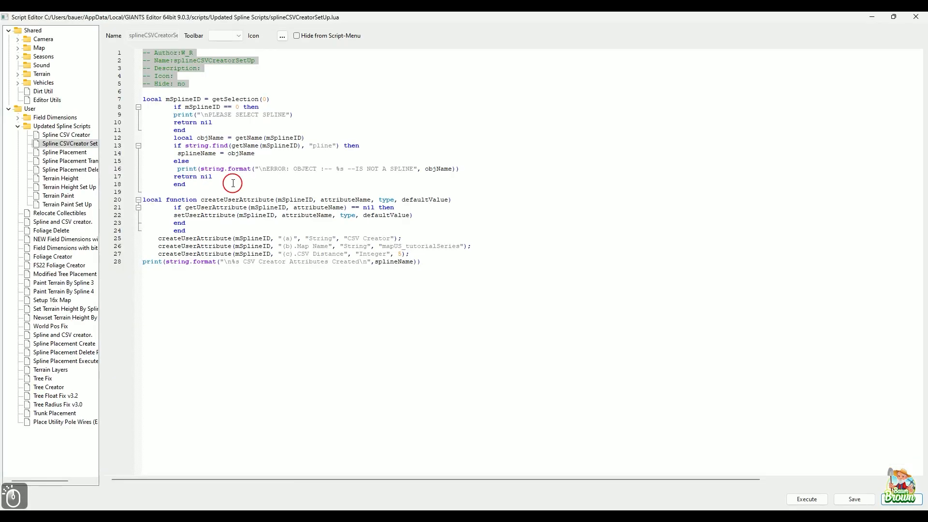
{"action": "left_click", "coordinate": [57, 362]}
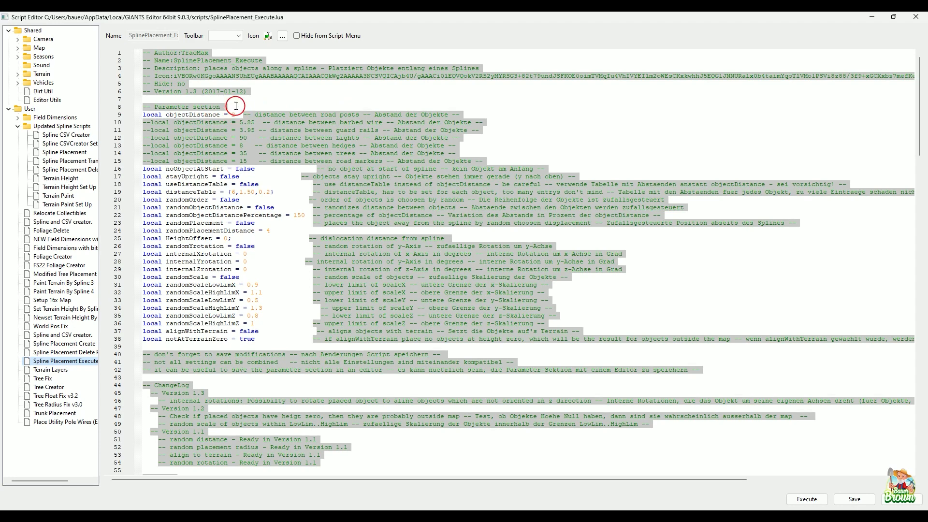
{"action": "scroll", "coordinate": [240, 178], "scroll_direction": "down", "scroll_amount": 2}
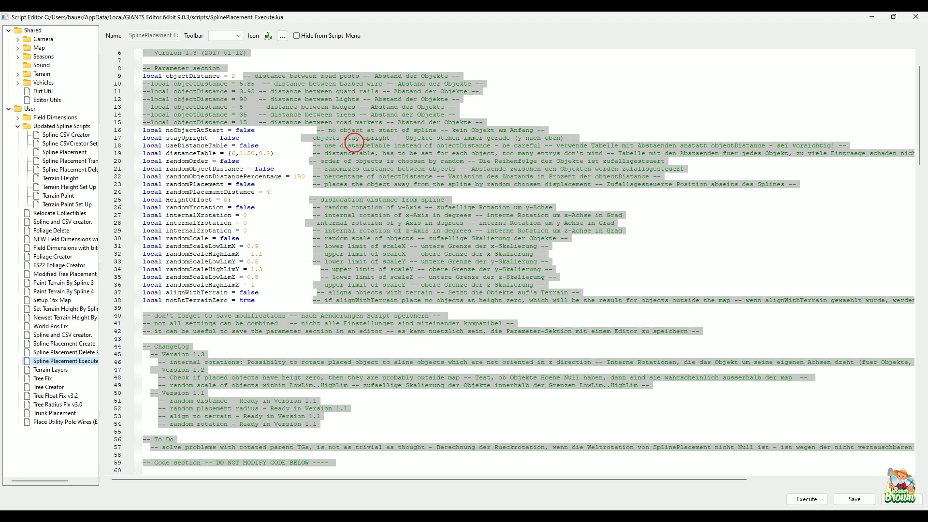
Set the stayUpright parameter of the Spline Placement Execute script to true and save the script
{"action": "left_click", "coordinate": [241, 139]}
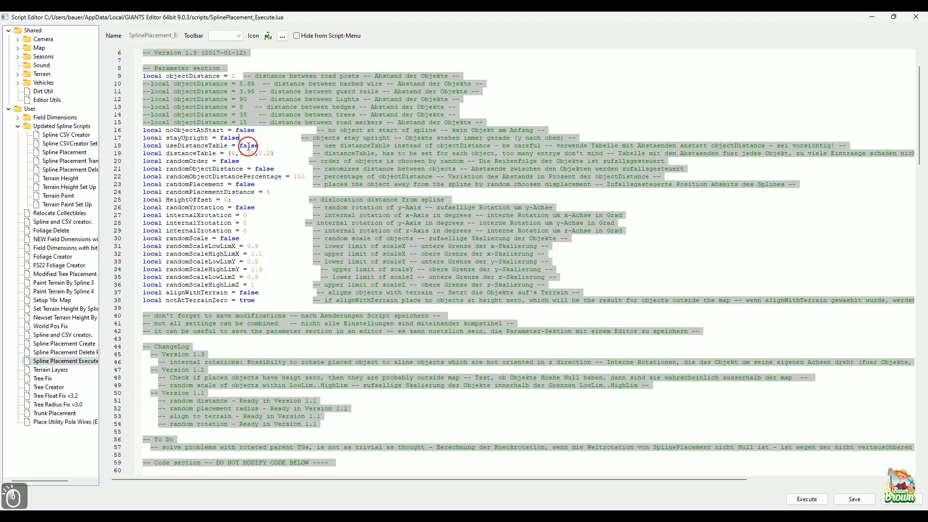
{"action": "key", "text": "BackSpace"}
{"action": "key", "text": "BackSpace"}
{"action": "key", "text": "BackSpace"}
{"action": "key", "text": "BackSpace"}
{"action": "key", "text": "BackSpace"}
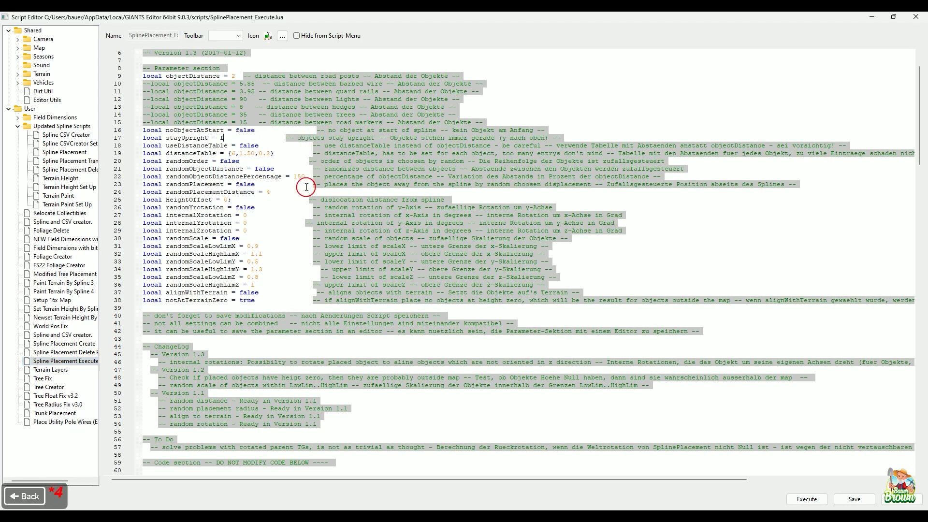
{"action": "type", "text": "true"}
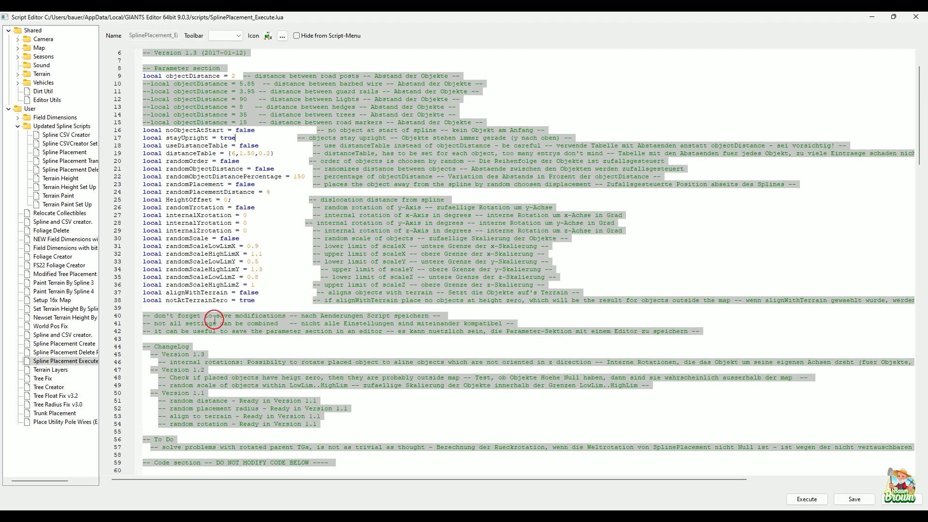
{"action": "left_click", "coordinate": [266, 297]}
{"action": "left_click", "coordinate": [847, 502]}
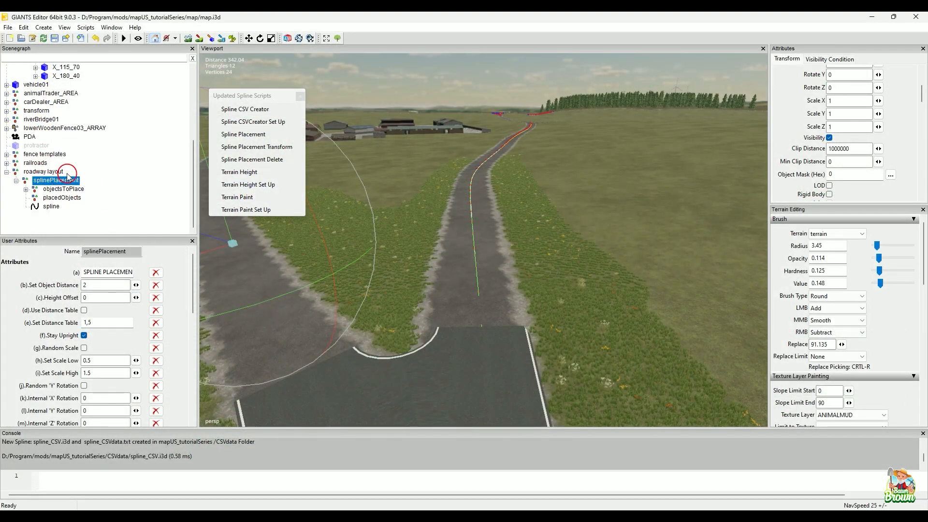
Run Spline Placement Execute on the splinePlacement group and inspect the posts placed along the road up to the intersection
{"action": "left_click", "coordinate": [86, 28]}
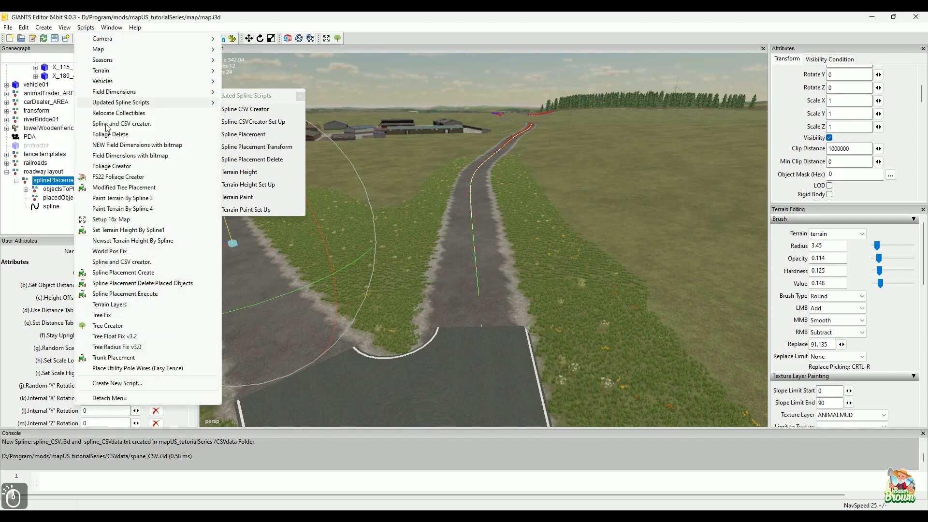
{"action": "left_click", "coordinate": [142, 295]}
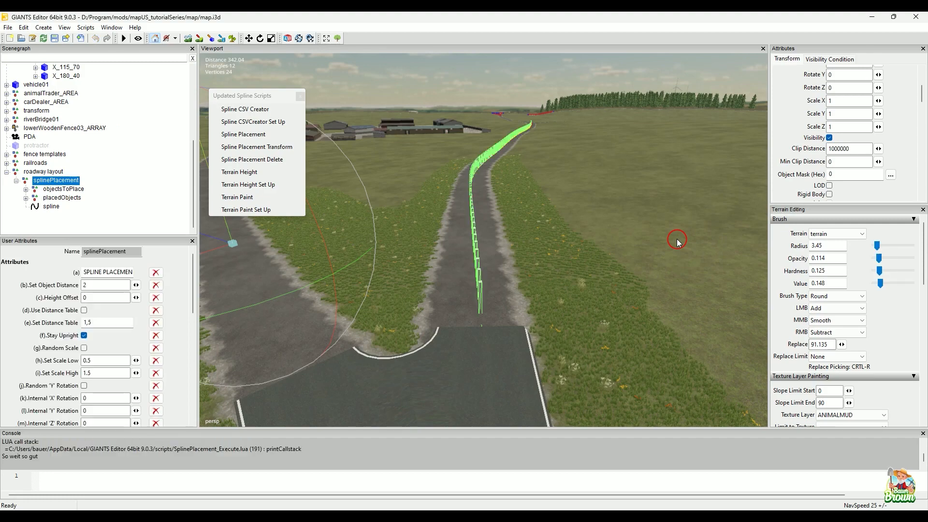
{"action": "left_click_drag", "start_coordinate": [573, 279], "coordinate": [420, 343], "text": "alt"}
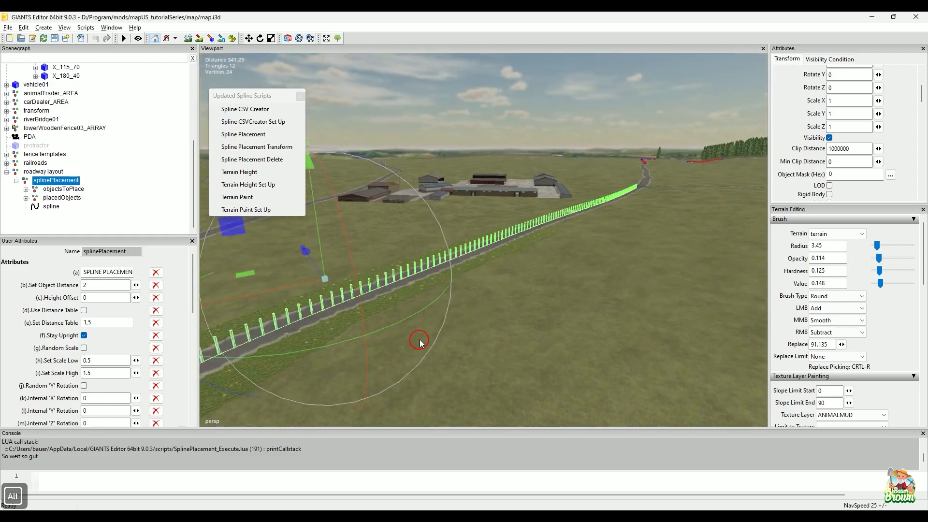
{"action": "left_click_drag", "start_coordinate": [647, 249], "coordinate": [589, 242], "text": "alt"}
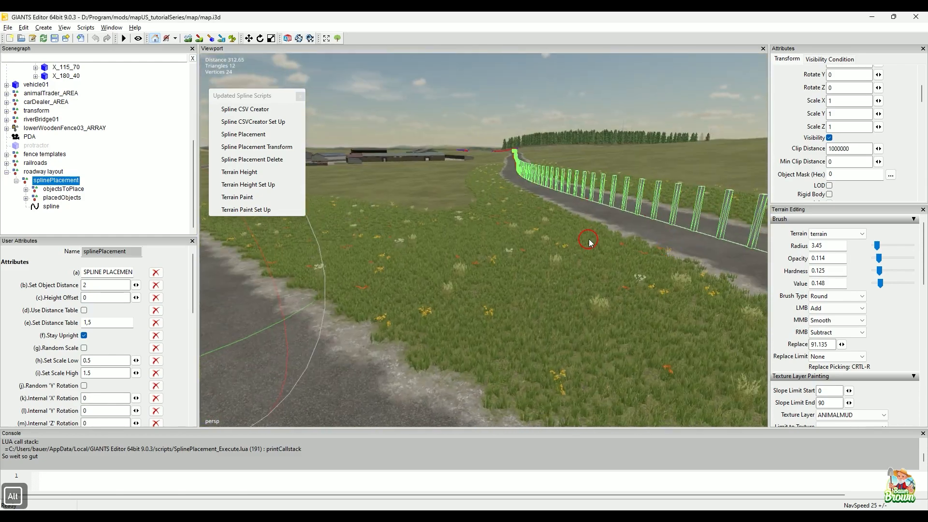
{"action": "left_click_drag", "start_coordinate": [599, 311], "coordinate": [462, 271], "text": "alt"}
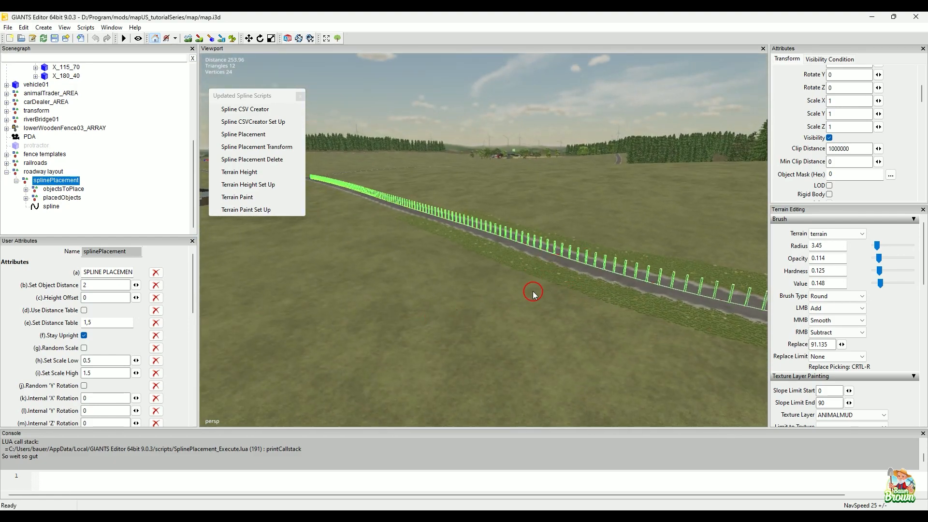
{"action": "mouse_move", "coordinate": [533, 294]}
{"action": "left_mouse_down", "text": "alt"}
{"action": "mouse_move", "coordinate": [584, 305]}
{"action": "mouse_move", "coordinate": [547, 306]}
{"action": "left_mouse_up", "text": "alt"}
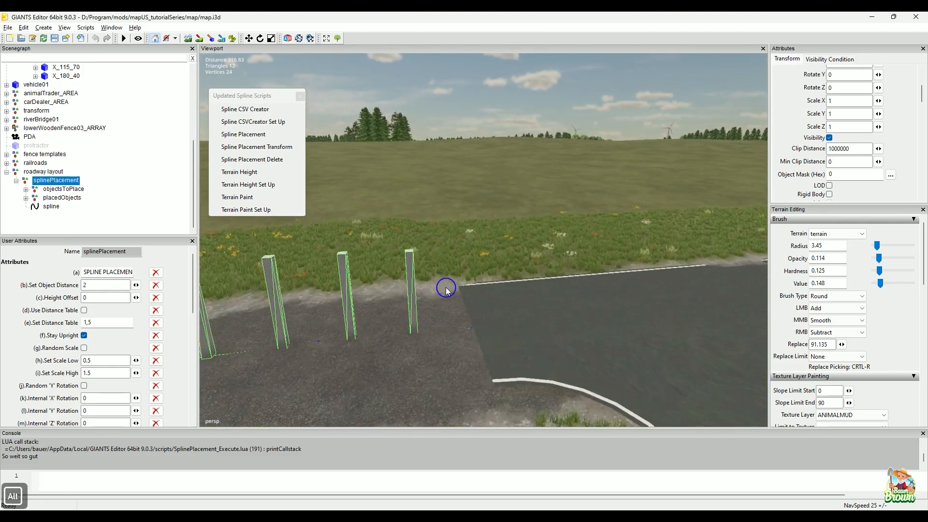
{"action": "left_click_drag", "start_coordinate": [501, 273], "coordinate": [383, 271], "text": "alt"}
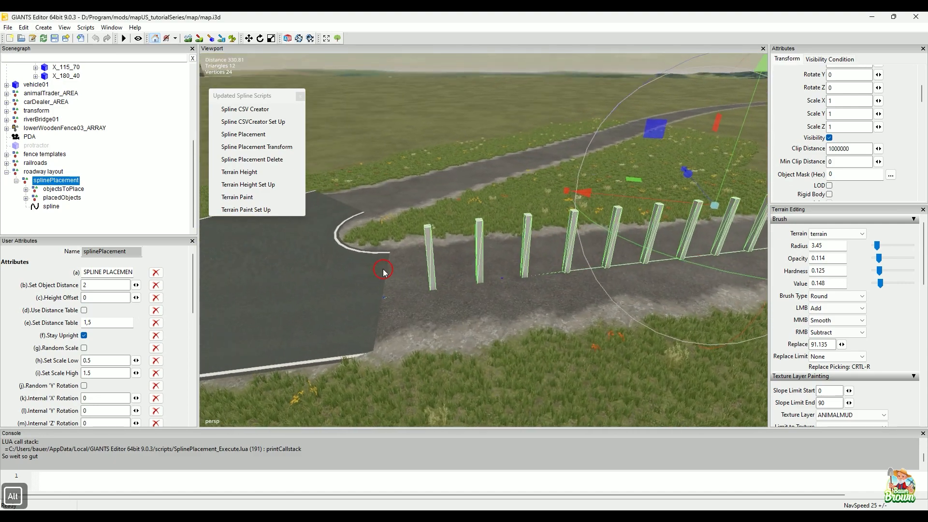
Select the placed post nearest the intersection and move it about 2.2 along the road direction to the intersection's edge
{"action": "left_click", "coordinate": [428, 232]}
{"action": "right_click_drag", "start_coordinate": [428, 232], "coordinate": [439, 313], "text": "alt"}
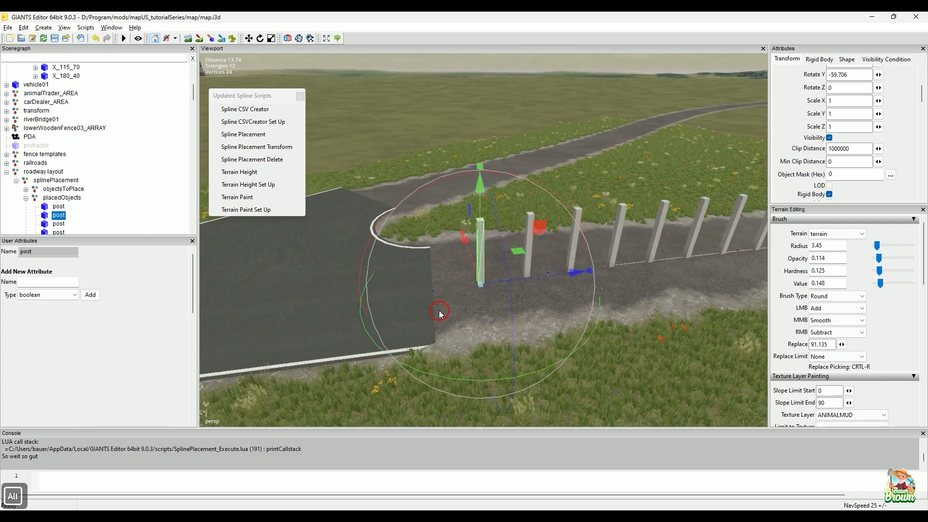
{"action": "left_click_drag", "start_coordinate": [567, 275], "coordinate": [506, 293]}
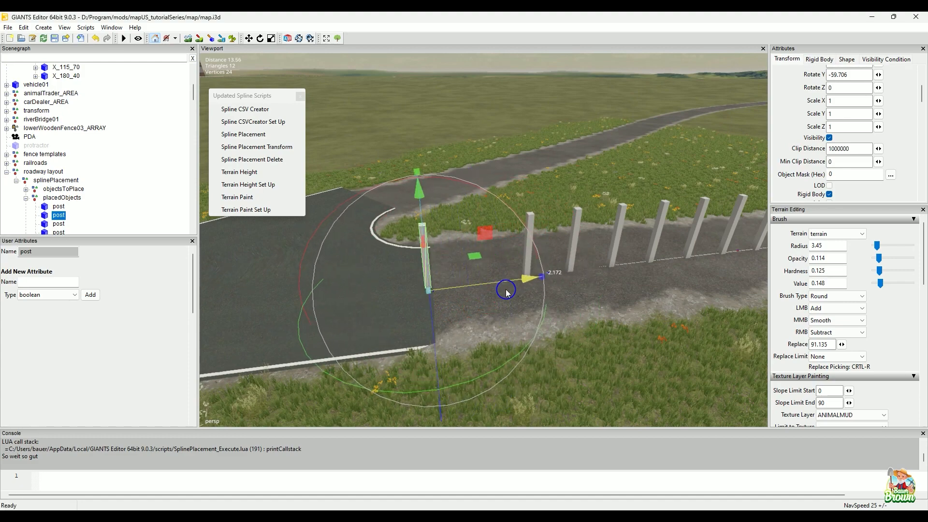
{"action": "key", "text": "alt"}
{"action": "right_click_drag", "start_coordinate": [505, 292], "coordinate": [484, 298], "text": "alt"}
{"action": "left_click_drag", "start_coordinate": [484, 299], "coordinate": [574, 310], "text": "alt"}
{"action": "right_click_drag", "start_coordinate": [574, 311], "coordinate": [520, 309], "text": "alt"}
{"action": "middle_click_drag", "start_coordinate": [537, 310], "coordinate": [523, 330], "text": "alt"}
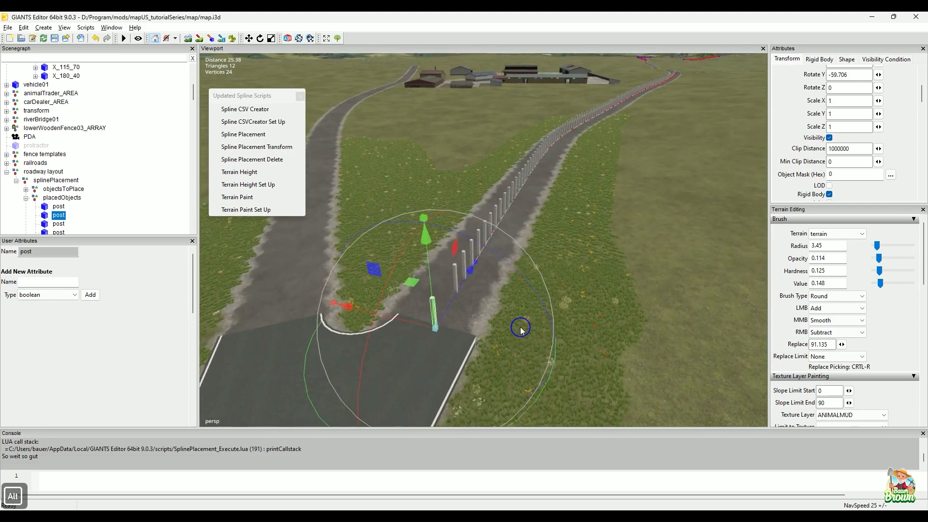
{"action": "right_click_drag", "start_coordinate": [522, 330], "coordinate": [528, 316], "text": "alt"}
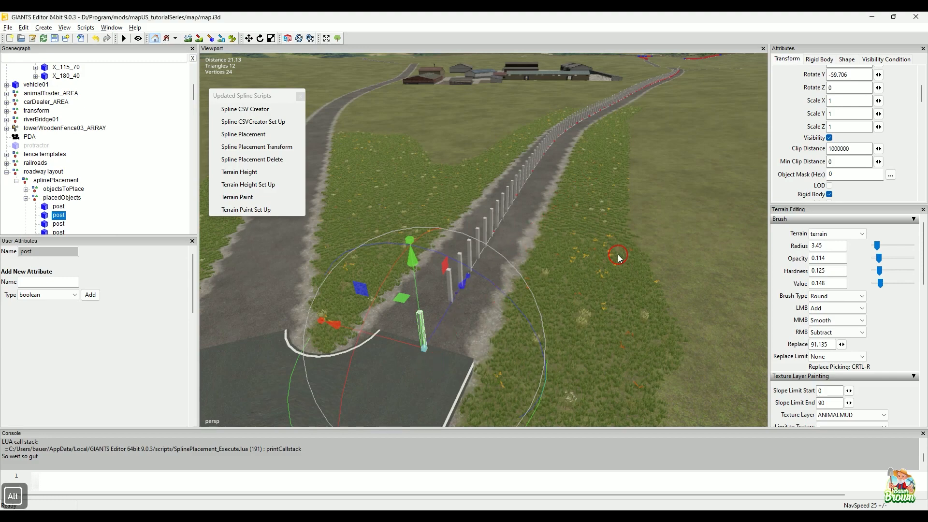
Fine-tune the post's position along the road so its base lines up with the seam between intersection and road surface
{"action": "left_click_drag", "start_coordinate": [618, 253], "coordinate": [432, 300], "text": "alt"}
{"action": "middle_click_drag", "start_coordinate": [566, 315], "coordinate": [442, 315], "text": "alt"}
{"action": "right_click_drag", "start_coordinate": [443, 315], "coordinate": [462, 330], "text": "alt"}
{"action": "left_click_drag", "start_coordinate": [465, 346], "coordinate": [485, 282], "text": "alt"}
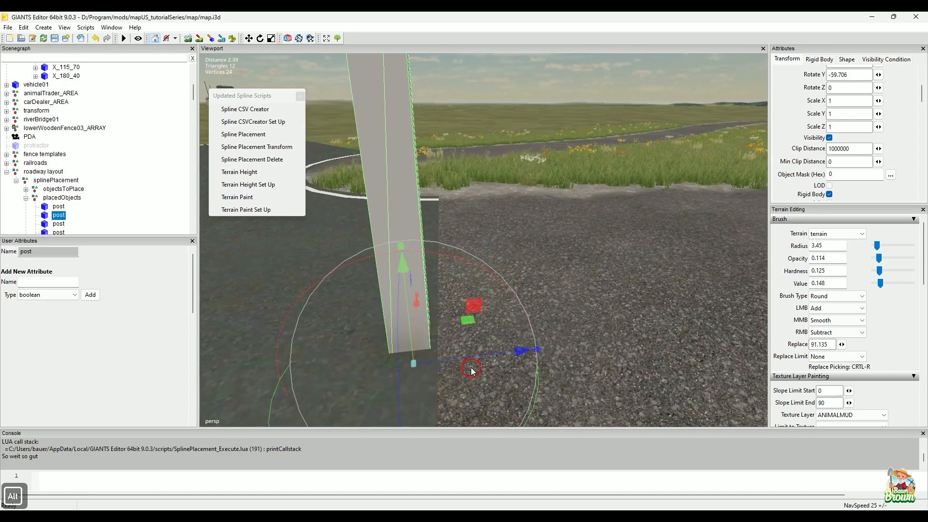
{"action": "left_click_drag", "start_coordinate": [479, 356], "coordinate": [508, 357]}
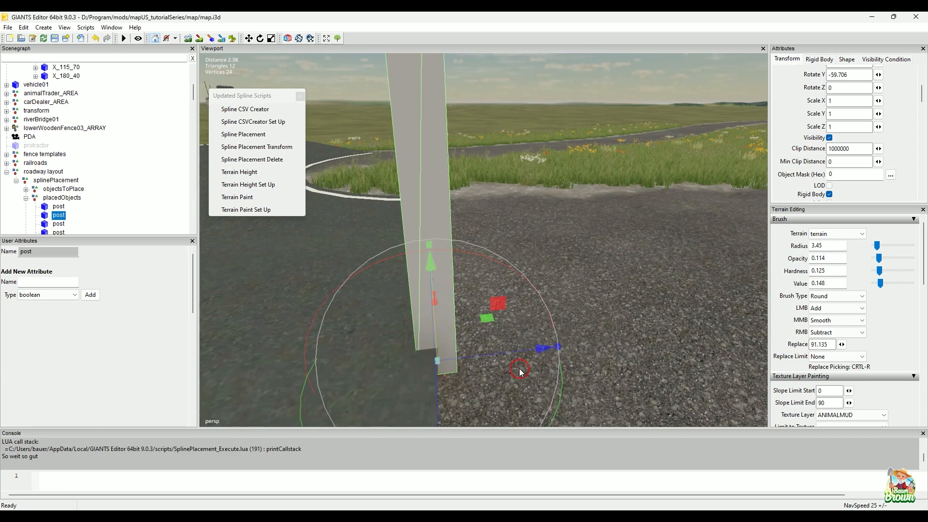
{"action": "left_click_drag", "start_coordinate": [539, 348], "coordinate": [520, 361]}
{"action": "scroll", "coordinate": [563, 334], "scroll_direction": "down", "scroll_amount": 3}
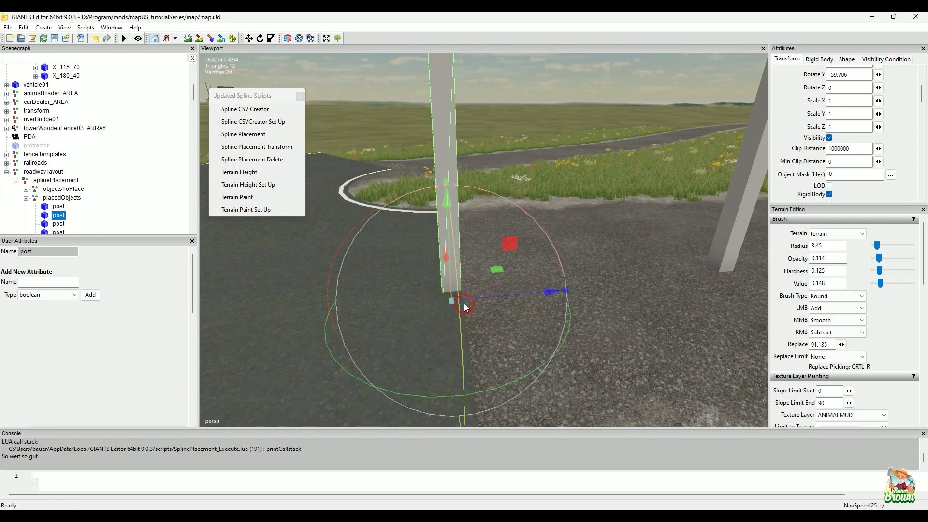
{"action": "middle_click_drag", "start_coordinate": [483, 300], "coordinate": [481, 308], "text": "alt"}
{"action": "left_click_drag", "start_coordinate": [479, 280], "coordinate": [448, 321], "text": "alt"}
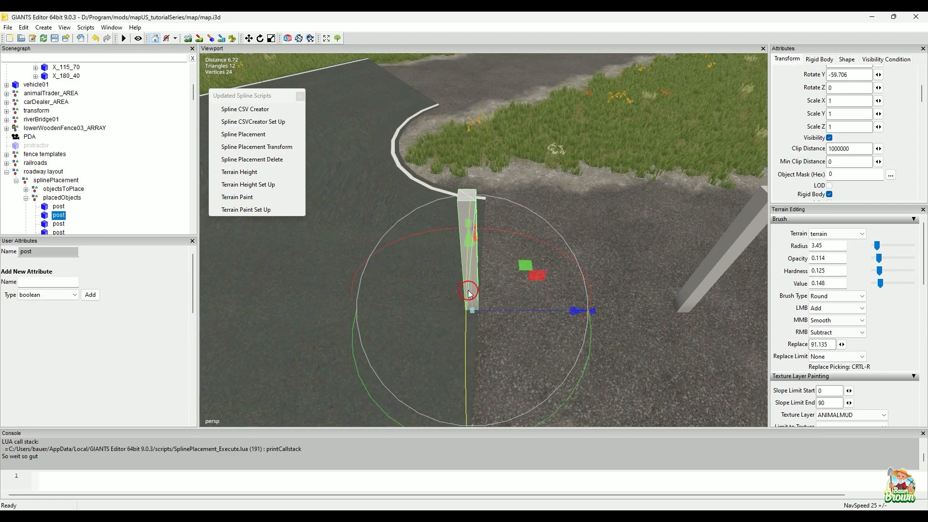
{"action": "left_click_drag", "start_coordinate": [470, 303], "coordinate": [465, 293], "text": "alt"}
{"action": "middle_click_drag", "start_coordinate": [466, 293], "coordinate": [467, 288], "text": "alt"}
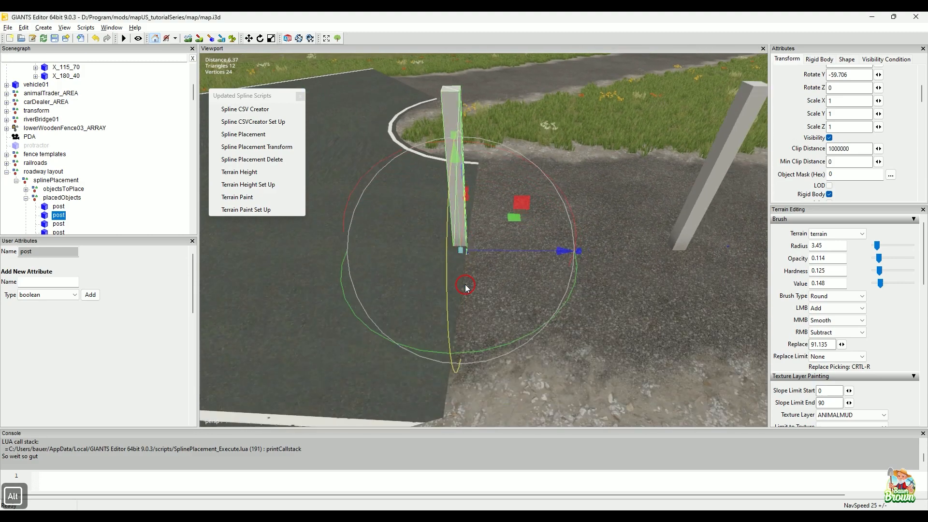
Check the end post's base against the seam between the intersection and the road from close up and several angles
{"action": "right_click_drag", "start_coordinate": [456, 294], "coordinate": [457, 280], "text": "alt"}
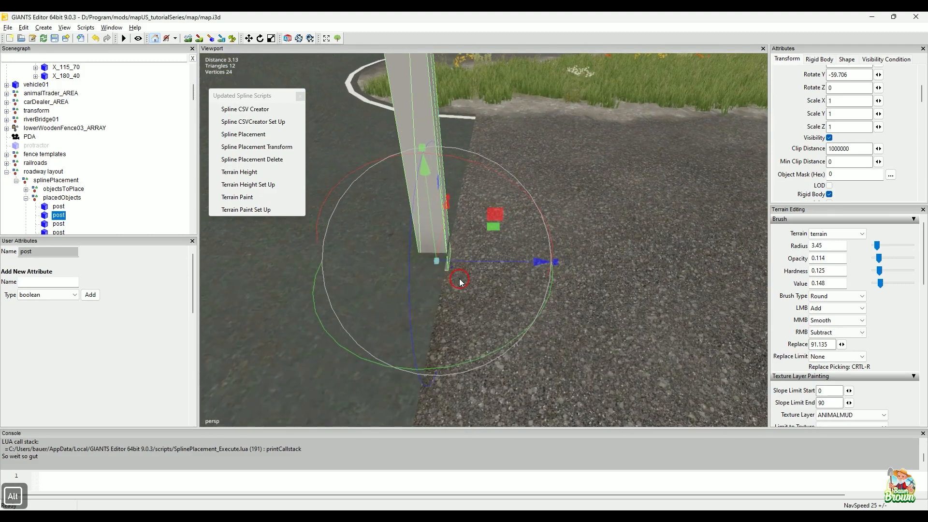
{"action": "left_click_drag", "start_coordinate": [460, 280], "coordinate": [462, 280], "text": "alt"}
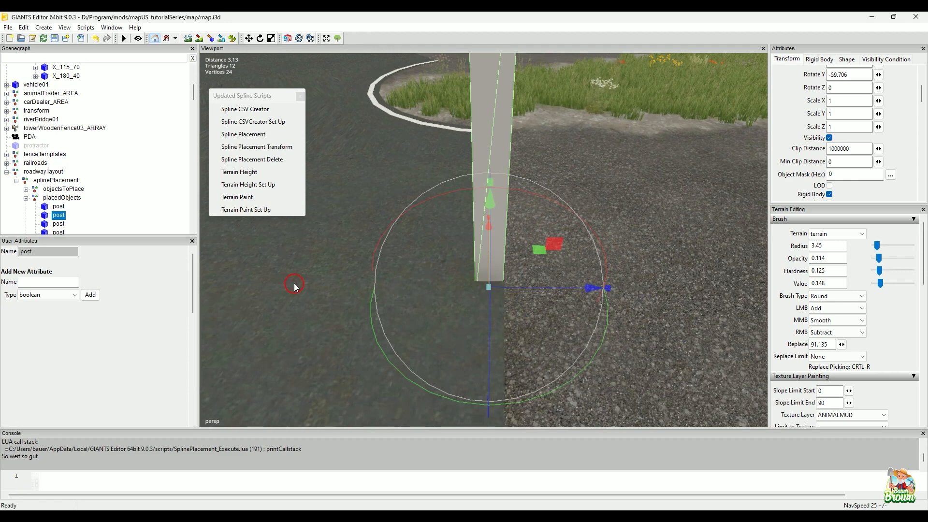
{"action": "left_click_drag", "start_coordinate": [446, 302], "coordinate": [479, 250], "text": "alt"}
{"action": "middle_click_drag", "start_coordinate": [478, 248], "coordinate": [477, 246], "text": "alt"}
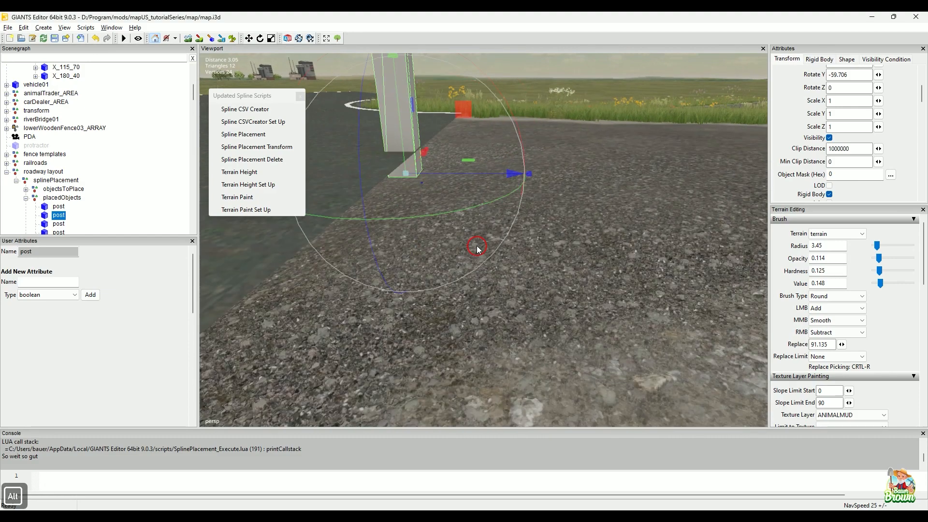
{"action": "left_click_drag", "start_coordinate": [469, 246], "coordinate": [458, 236], "text": "alt"}
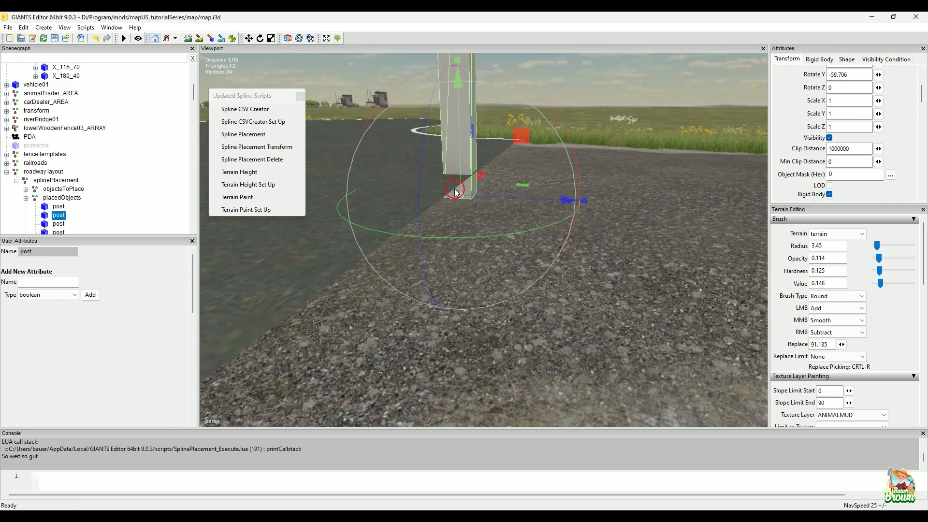
{"action": "left_click_drag", "start_coordinate": [492, 194], "coordinate": [478, 256], "text": "alt"}
{"action": "right_click_drag", "start_coordinate": [478, 256], "coordinate": [465, 252], "text": "alt"}
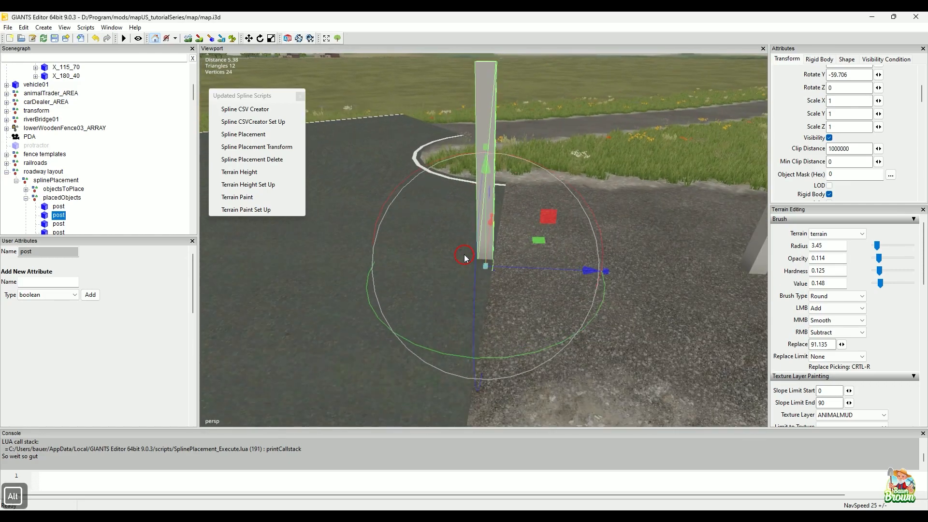
Delete all placed posts along the road by running Spline Placement Delete on the splinePlacement group
{"action": "left_click_drag", "start_coordinate": [448, 256], "coordinate": [557, 248], "text": "alt"}
{"action": "right_click_drag", "start_coordinate": [557, 249], "coordinate": [500, 256], "text": "alt"}
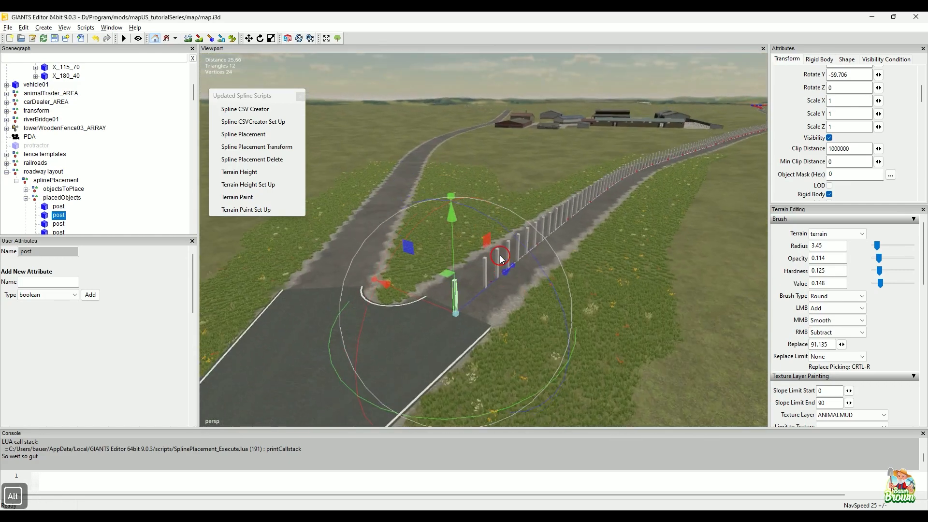
{"action": "left_click_drag", "start_coordinate": [501, 256], "coordinate": [538, 245], "text": "alt"}
{"action": "right_click_drag", "start_coordinate": [539, 245], "coordinate": [472, 259], "text": "alt"}
{"action": "left_click_drag", "start_coordinate": [473, 259], "coordinate": [494, 265], "text": "alt"}
{"action": "left_click_drag", "start_coordinate": [603, 232], "coordinate": [664, 208], "text": "alt"}
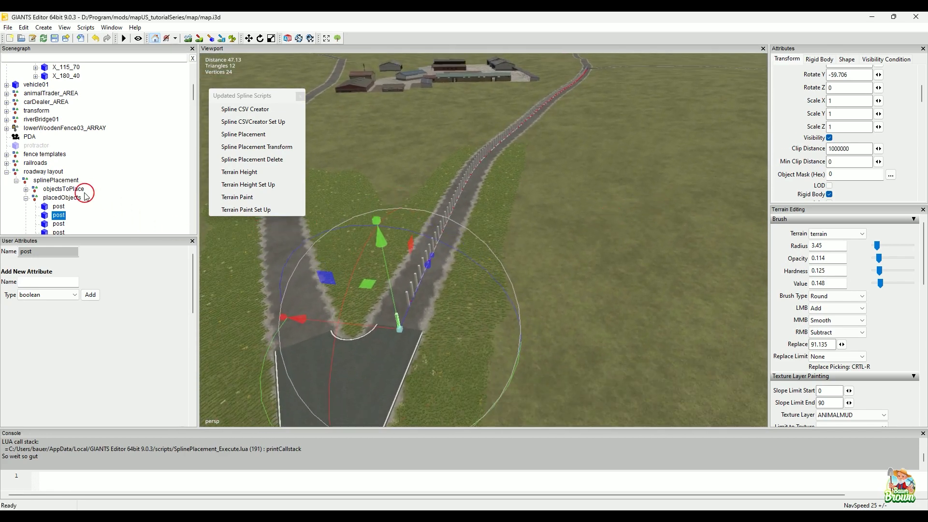
{"action": "left_click", "coordinate": [66, 181]}
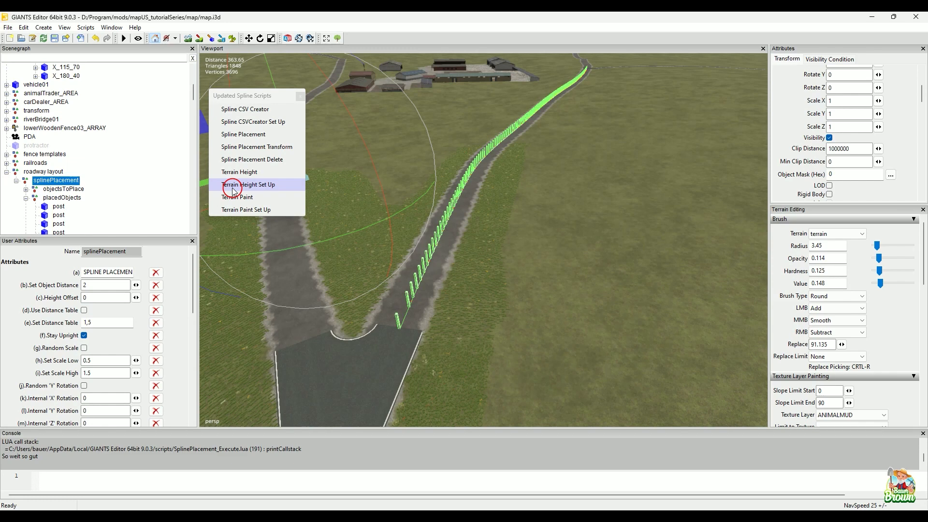
{"action": "left_click", "coordinate": [248, 160]}
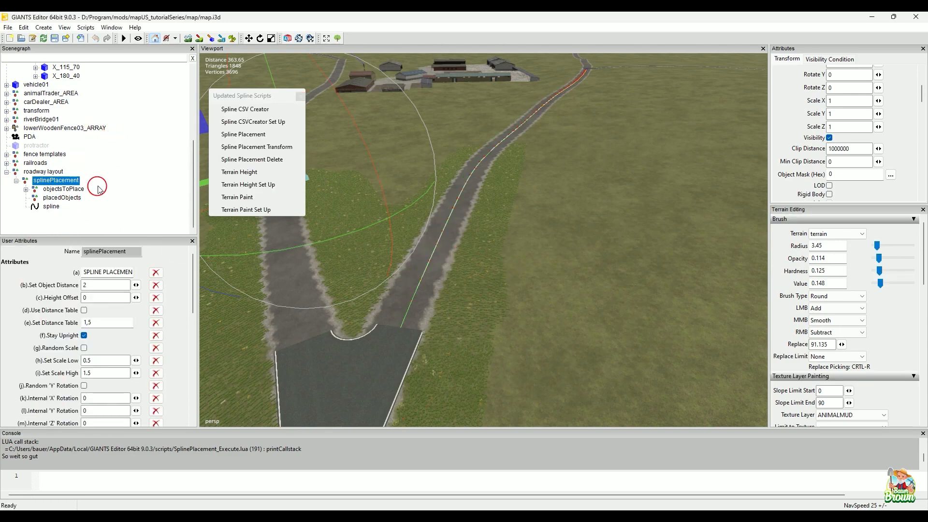
Select the start control point of the road spline and place it interactively on the seam at the intersection's edge
{"action": "left_click", "coordinate": [56, 207]}
{"action": "left_click", "coordinate": [400, 295]}
{"action": "right_click_drag", "start_coordinate": [402, 325], "coordinate": [217, 307], "text": "alt"}
{"action": "left_click_drag", "start_coordinate": [426, 312], "coordinate": [438, 289], "text": "alt"}
{"action": "right_click_drag", "start_coordinate": [437, 288], "coordinate": [438, 257], "text": "alt"}
{"action": "left_click_drag", "start_coordinate": [438, 257], "coordinate": [431, 279], "text": "alt"}
{"action": "right_click_drag", "start_coordinate": [431, 280], "coordinate": [430, 289], "text": "alt"}
{"action": "left_click_drag", "start_coordinate": [430, 288], "coordinate": [432, 286], "text": "alt"}
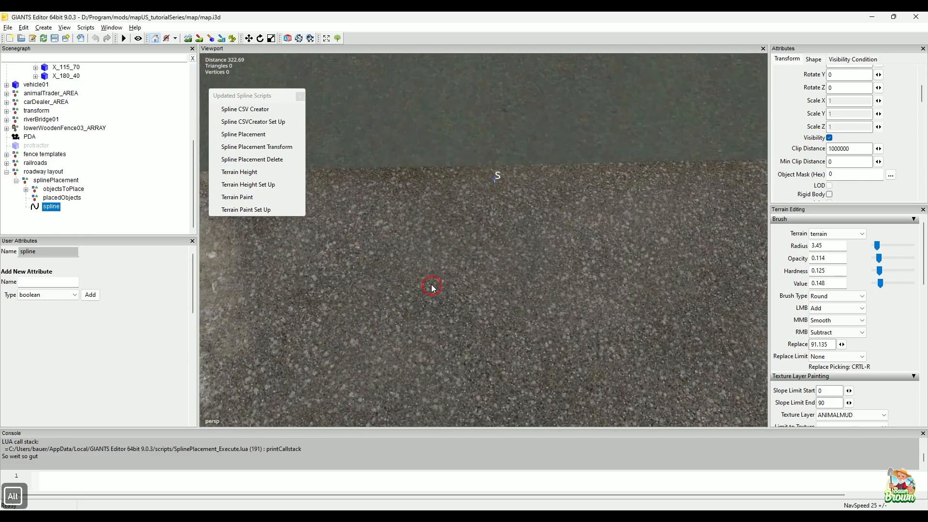
{"action": "left_click", "coordinate": [497, 181]}
{"action": "mouse_move", "coordinate": [499, 253]}
{"action": "left_mouse_down", "text": "alt"}
{"action": "mouse_move", "coordinate": [512, 161]}
{"action": "mouse_move", "coordinate": [474, 215]}
{"action": "mouse_move", "coordinate": [476, 258]}
{"action": "left_mouse_up", "text": "alt"}
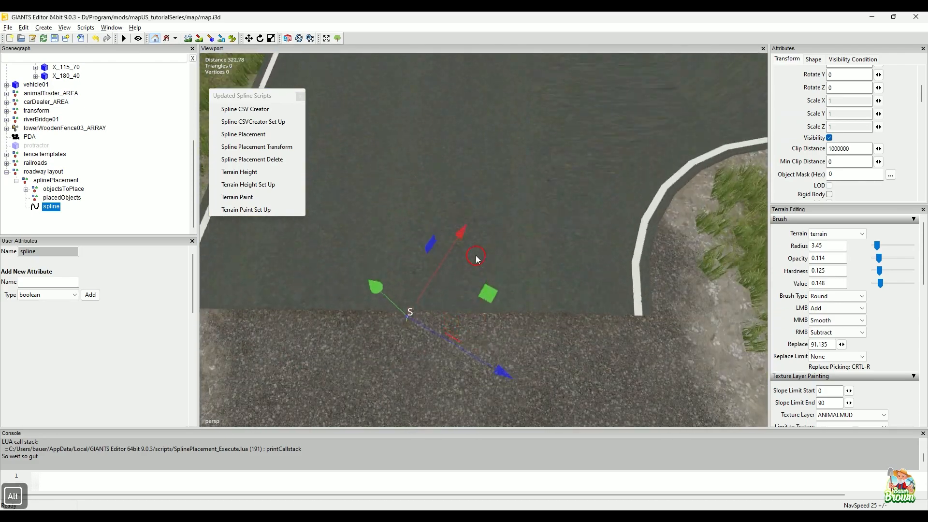
{"action": "middle_click_drag", "start_coordinate": [468, 263], "coordinate": [479, 250], "text": "alt"}
{"action": "right_click_drag", "start_coordinate": [470, 283], "coordinate": [470, 272], "text": "alt"}
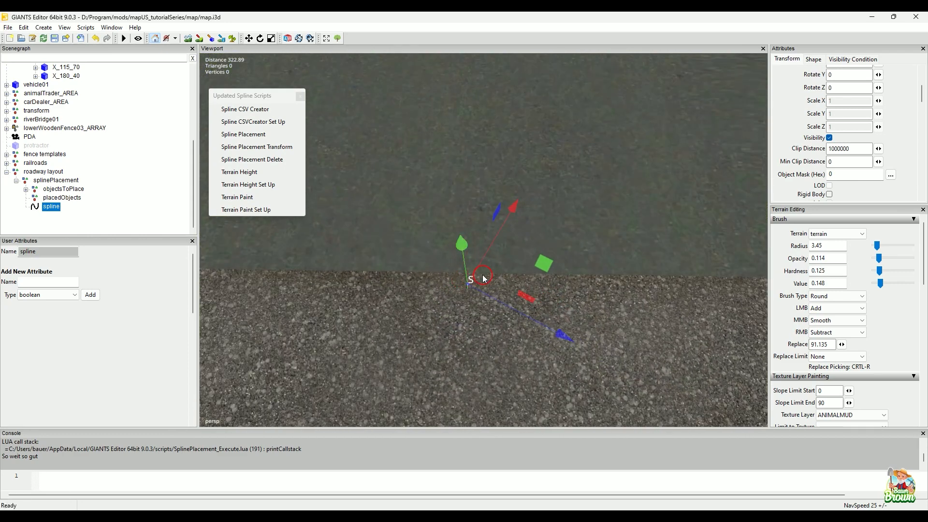
{"action": "key", "text": "ctrl"}
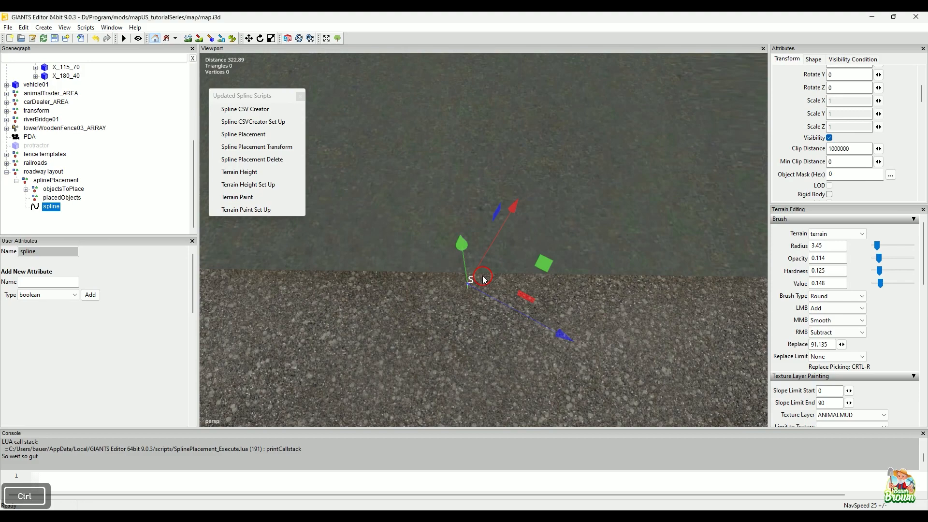
{"action": "key", "text": "ctrl+b"}
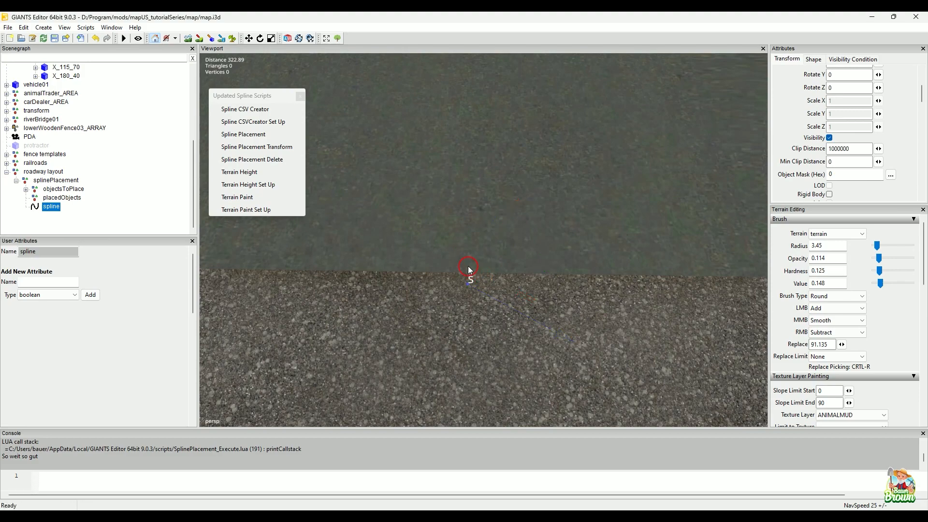
{"action": "left_click", "coordinate": [468, 266]}
Examine the spline's start point from low and high angles to judge its height and position on the intersection seam
{"action": "right_click_drag", "start_coordinate": [572, 338], "coordinate": [600, 284], "text": "alt"}
{"action": "left_click_drag", "start_coordinate": [599, 285], "coordinate": [614, 257], "text": "alt"}
{"action": "right_click_drag", "start_coordinate": [555, 322], "coordinate": [595, 290], "text": "alt"}
{"action": "left_click_drag", "start_coordinate": [594, 290], "coordinate": [564, 270], "text": "alt"}
{"action": "right_click_drag", "start_coordinate": [564, 270], "coordinate": [501, 312], "text": "alt"}
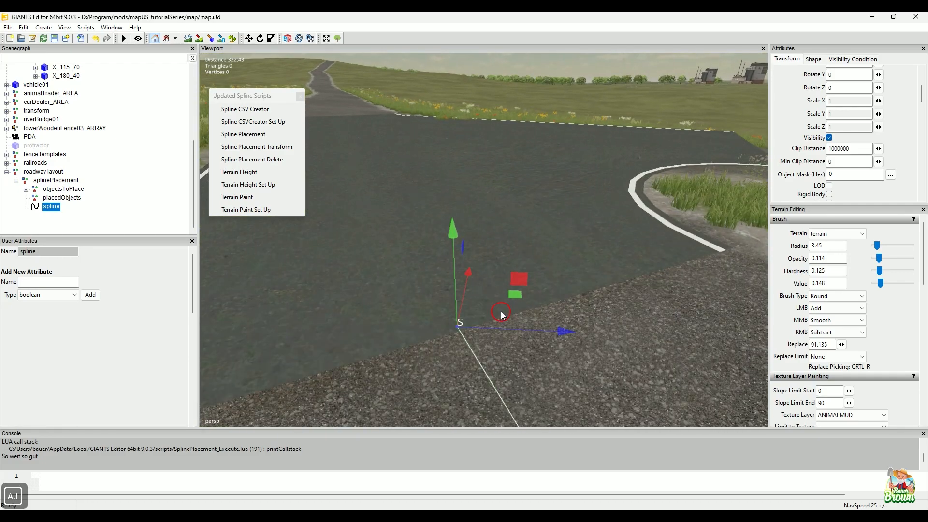
{"action": "middle_click_drag", "start_coordinate": [502, 302], "coordinate": [501, 296], "text": "alt"}
{"action": "left_click_drag", "start_coordinate": [502, 321], "coordinate": [498, 286], "text": "alt"}
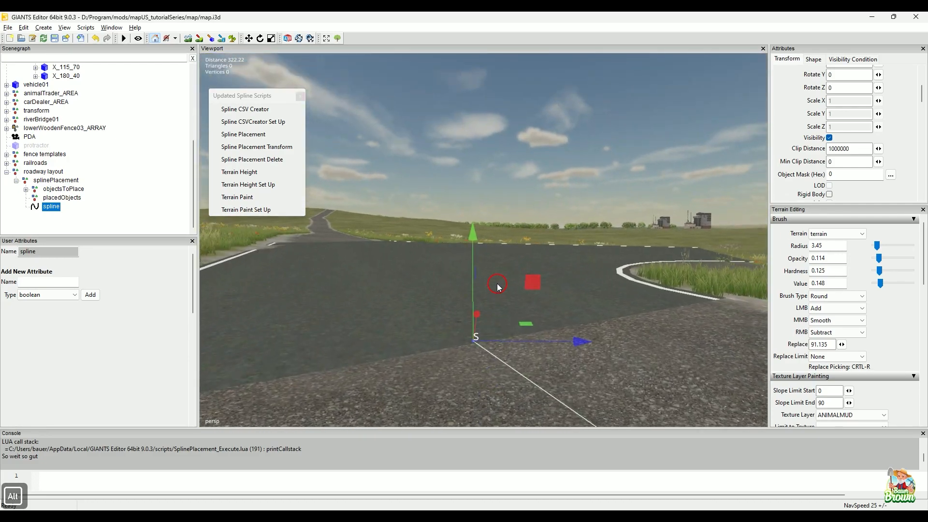
{"action": "middle_click_drag", "start_coordinate": [498, 286], "coordinate": [493, 287], "text": "alt"}
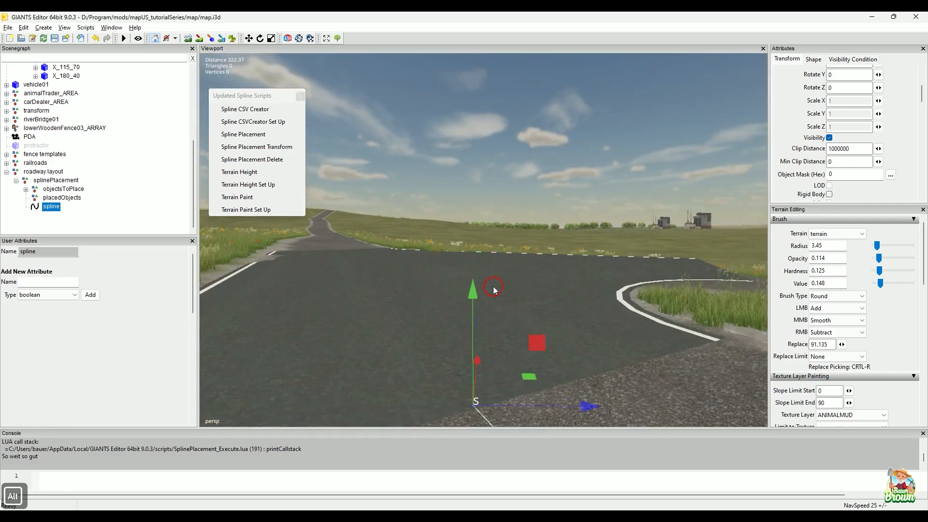
{"action": "left_click_drag", "start_coordinate": [498, 272], "coordinate": [530, 358], "text": "alt"}
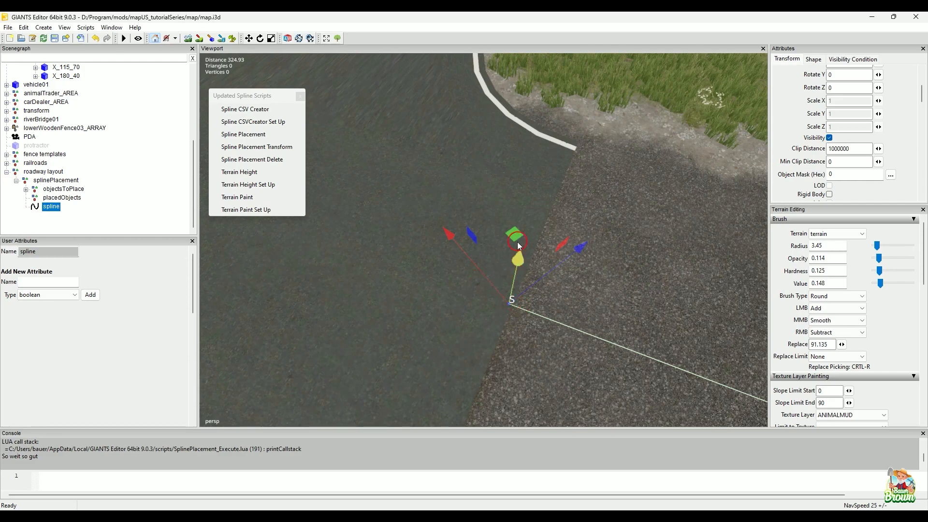
{"action": "left_click_drag", "start_coordinate": [466, 331], "coordinate": [483, 299], "text": "alt"}
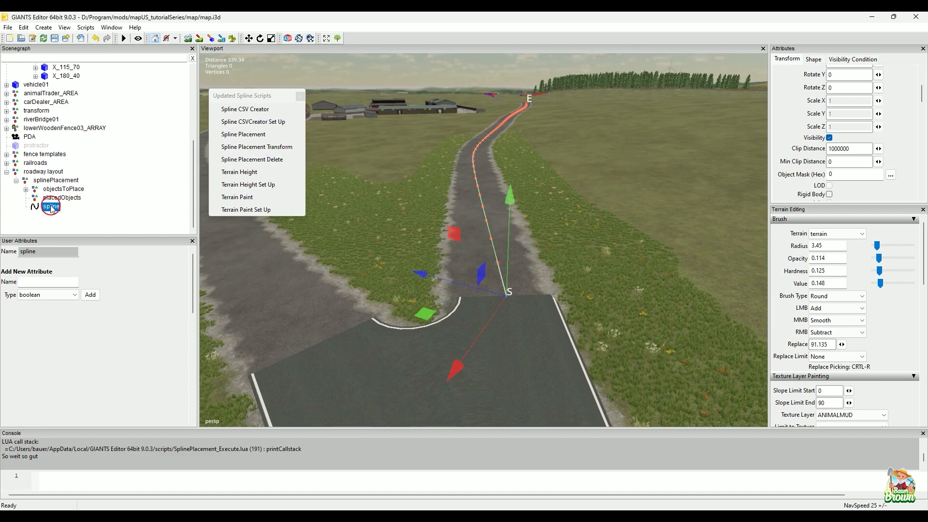
Run Terrain Height Set Up on the road spline and set its Centre Width to 8
{"action": "left_click", "coordinate": [250, 185]}
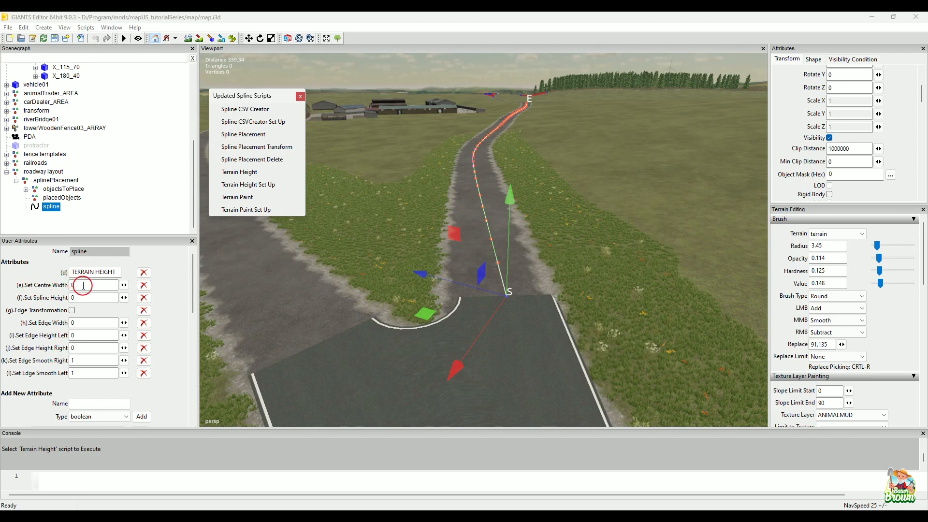
{"action": "double_click", "coordinate": [84, 286]}
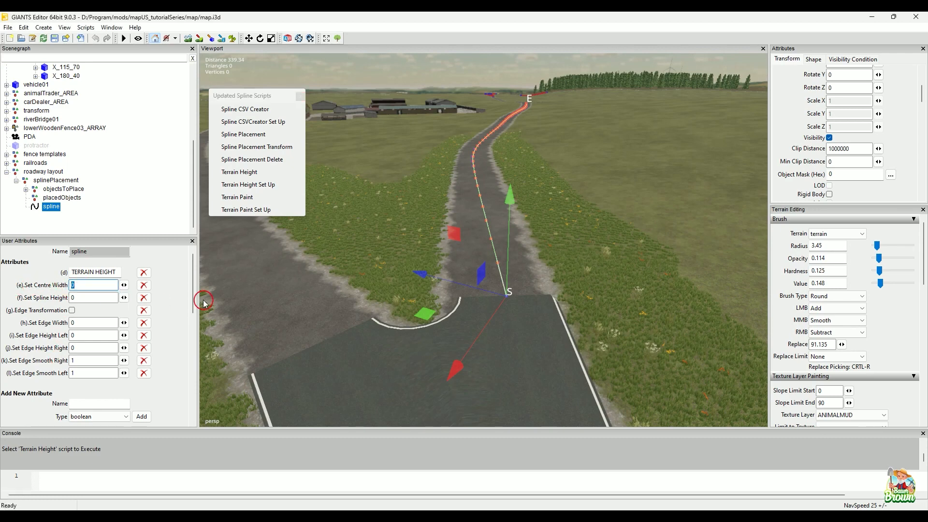
{"action": "type", "text": "8"}
{"action": "left_click", "coordinate": [118, 286]}
Examine the road edges and the ground on both sides of the spline's start at the intersection
{"action": "left_click_drag", "start_coordinate": [419, 302], "coordinate": [257, 300], "text": "alt"}
{"action": "middle_click_drag", "start_coordinate": [441, 312], "coordinate": [379, 264], "text": "alt"}
{"action": "scroll", "coordinate": [432, 224], "scroll_direction": "up", "scroll_amount": 4, "text": "alt"}
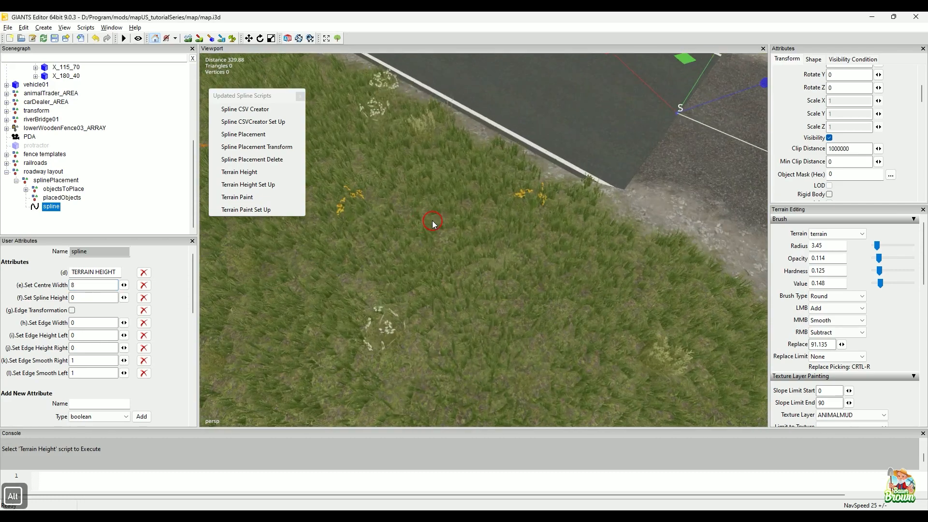
{"action": "middle_click_drag", "start_coordinate": [433, 224], "coordinate": [419, 241], "text": "alt"}
{"action": "left_click_drag", "start_coordinate": [419, 242], "coordinate": [394, 234], "text": "alt"}
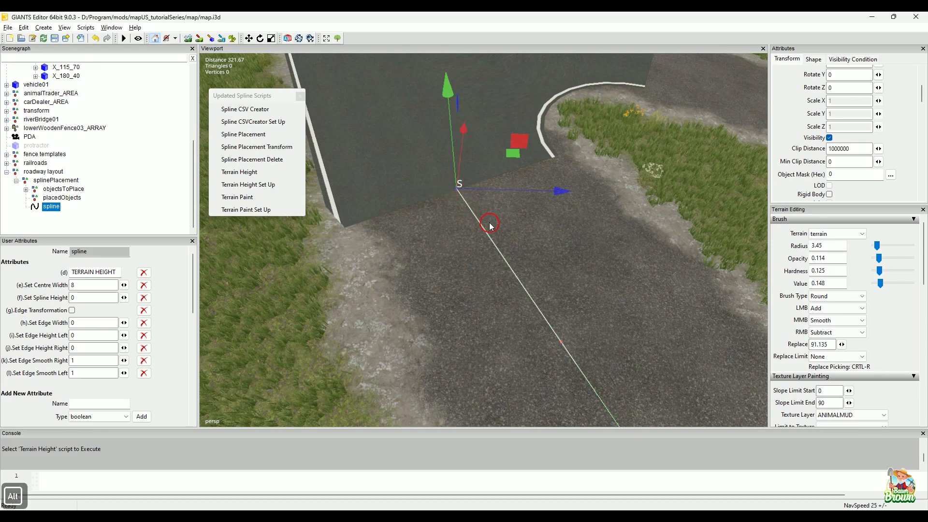
{"action": "left_click_drag", "start_coordinate": [489, 223], "coordinate": [625, 206], "text": "alt"}
{"action": "left_click_drag", "start_coordinate": [447, 250], "coordinate": [421, 304], "text": "alt"}
{"action": "right_click_drag", "start_coordinate": [421, 304], "coordinate": [442, 249], "text": "alt"}
{"action": "left_click_drag", "start_coordinate": [442, 248], "coordinate": [387, 260], "text": "alt"}
{"action": "right_click_drag", "start_coordinate": [387, 260], "coordinate": [391, 258], "text": "alt"}
{"action": "left_click_drag", "start_coordinate": [391, 258], "coordinate": [392, 255], "text": "alt"}
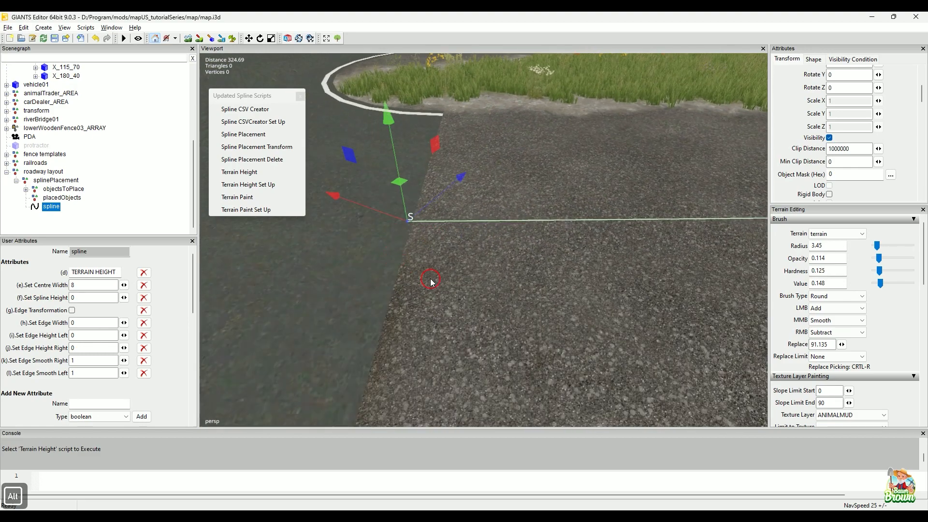
Run the Terrain Height script on the road spline to fit the terrain beneath it
{"action": "left_click_drag", "start_coordinate": [431, 278], "coordinate": [458, 262], "text": "alt"}
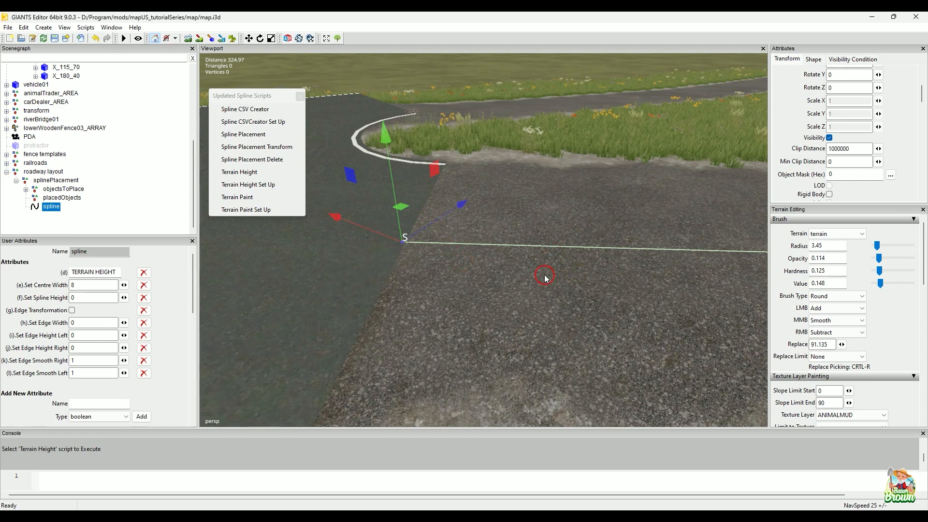
{"action": "left_click_drag", "start_coordinate": [545, 279], "coordinate": [518, 294], "text": "alt"}
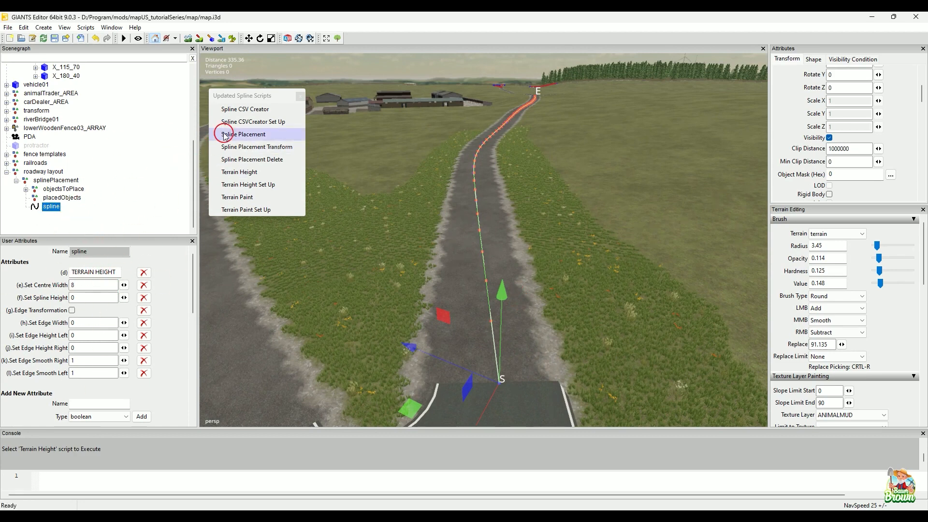
{"action": "left_click", "coordinate": [266, 175]}
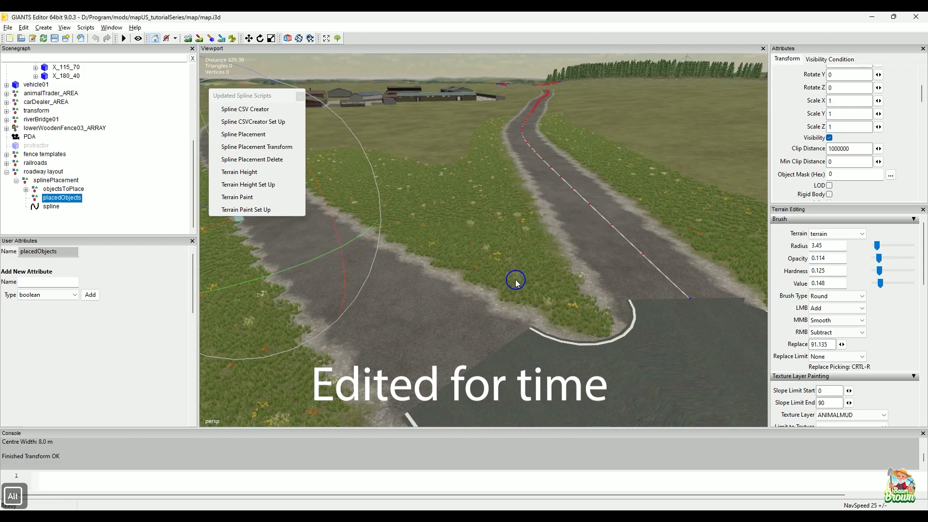
Inspect the reshaped terrain where the road surface meets the corner of the intersection
{"action": "middle_click_drag", "start_coordinate": [516, 281], "coordinate": [473, 288], "text": "alt"}
{"action": "right_click_drag", "start_coordinate": [472, 289], "coordinate": [488, 262], "text": "alt"}
{"action": "left_click_drag", "start_coordinate": [488, 262], "coordinate": [604, 275], "text": "alt"}
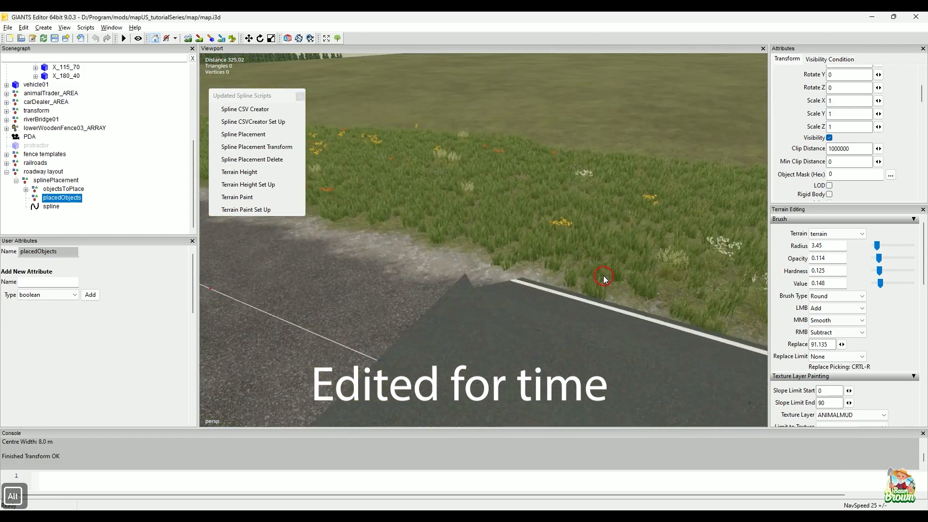
{"action": "middle_click_drag", "start_coordinate": [604, 276], "coordinate": [633, 279], "text": "alt"}
{"action": "left_click_drag", "start_coordinate": [633, 279], "coordinate": [347, 262], "text": "alt"}
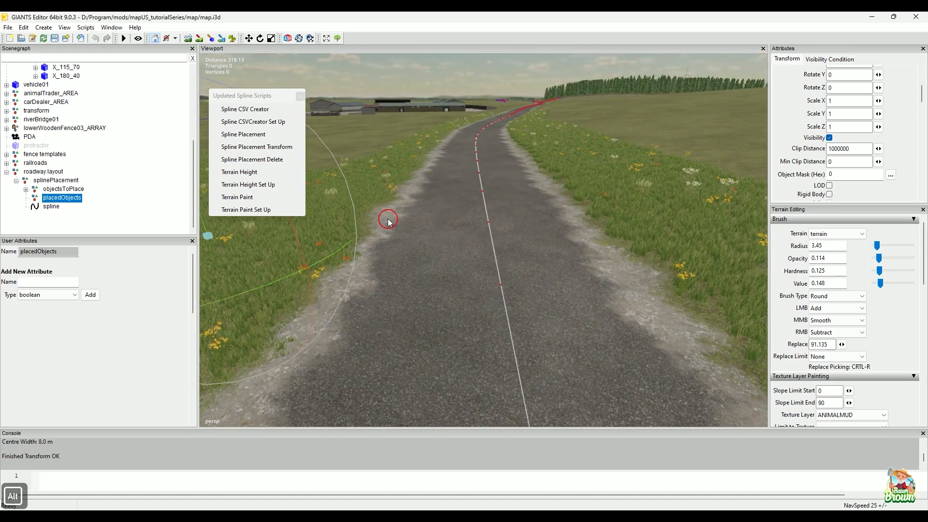
Follow the road along the whole spline and check that the levelled terrain runs smoothly
{"action": "left_click_drag", "start_coordinate": [605, 192], "coordinate": [521, 236], "text": "alt"}
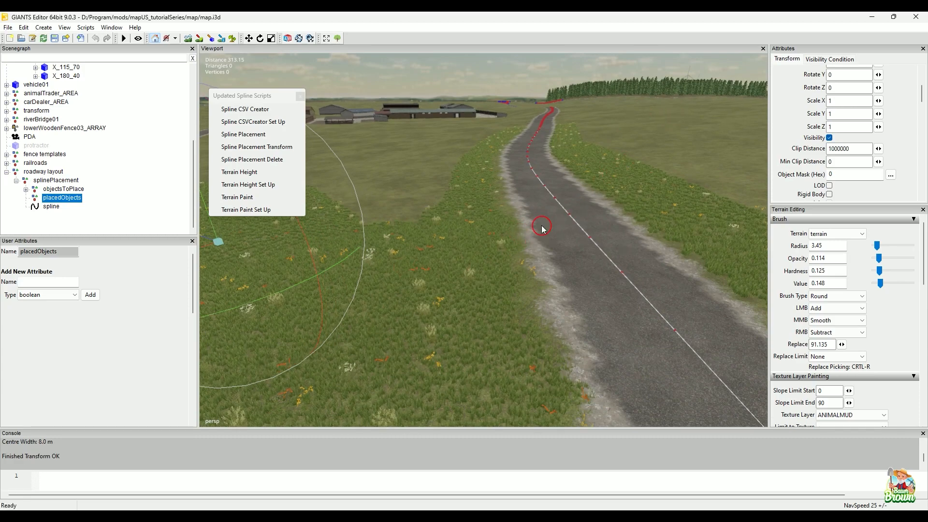
{"action": "left_click_drag", "start_coordinate": [651, 183], "coordinate": [504, 251], "text": "alt"}
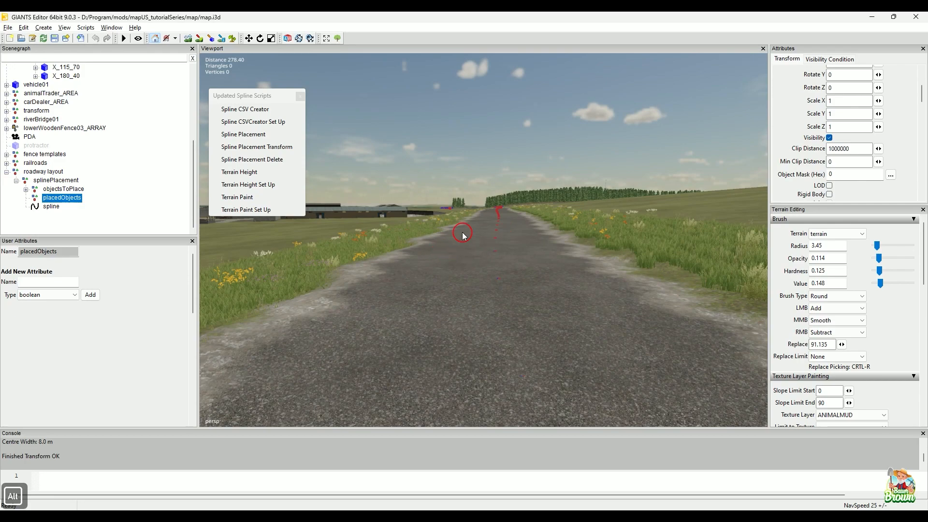
{"action": "middle_click_drag", "start_coordinate": [462, 233], "coordinate": [440, 271], "text": "alt"}
{"action": "right_click_drag", "start_coordinate": [440, 271], "coordinate": [526, 205], "text": "alt"}
{"action": "middle_click_drag", "start_coordinate": [527, 205], "coordinate": [493, 263], "text": "alt"}
{"action": "right_click_drag", "start_coordinate": [485, 267], "coordinate": [532, 230], "text": "alt"}
{"action": "middle_click_drag", "start_coordinate": [532, 230], "coordinate": [510, 266], "text": "alt"}
{"action": "right_click_drag", "start_coordinate": [510, 266], "coordinate": [552, 213], "text": "alt"}
{"action": "middle_click_drag", "start_coordinate": [525, 276], "coordinate": [491, 344], "text": "alt"}
{"action": "right_click_drag", "start_coordinate": [501, 285], "coordinate": [529, 246], "text": "alt"}
{"action": "left_click_drag", "start_coordinate": [530, 247], "coordinate": [379, 261], "text": "alt"}
{"action": "middle_click_drag", "start_coordinate": [379, 261], "coordinate": [446, 348], "text": "alt"}
{"action": "right_click_drag", "start_coordinate": [392, 278], "coordinate": [405, 259], "text": "alt"}
{"action": "left_click_drag", "start_coordinate": [405, 259], "coordinate": [387, 284], "text": "alt"}
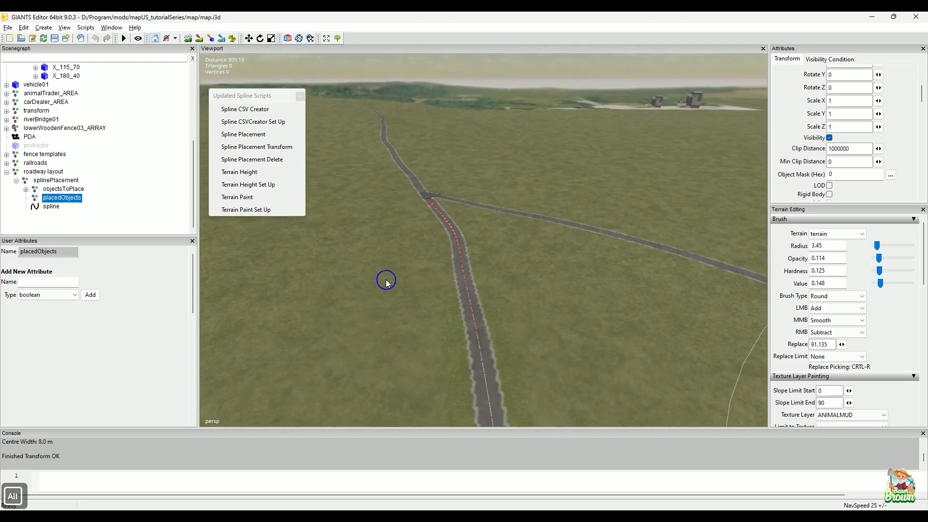
Return to the intersection and examine the terrain transition at the seam from low and raised viewpoints
{"action": "right_click_drag", "start_coordinate": [387, 283], "coordinate": [495, 195], "text": "alt"}
{"action": "left_click_drag", "start_coordinate": [571, 278], "coordinate": [562, 321], "text": "alt"}
{"action": "right_click_drag", "start_coordinate": [561, 314], "coordinate": [591, 186], "text": "alt"}
{"action": "left_click_drag", "start_coordinate": [556, 228], "coordinate": [545, 247], "text": "alt"}
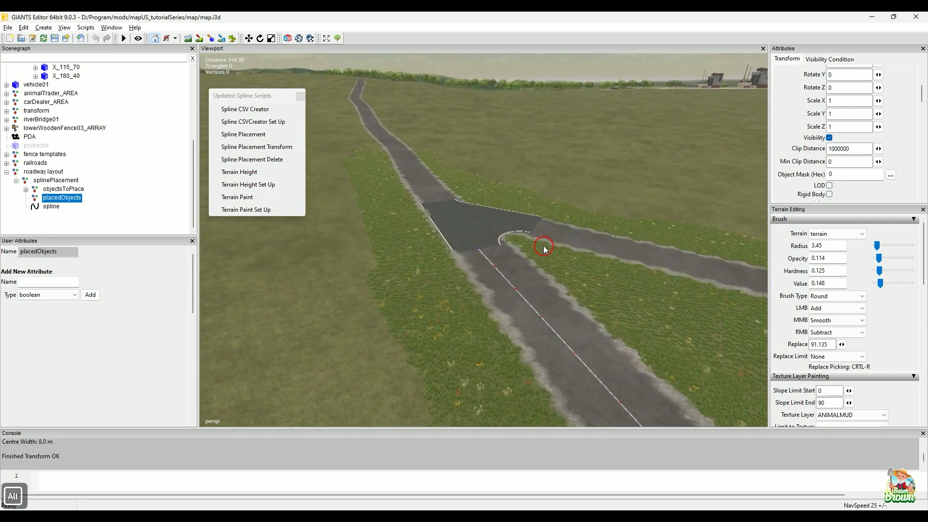
{"action": "right_click_drag", "start_coordinate": [486, 264], "coordinate": [521, 209], "text": "alt"}
{"action": "left_click_drag", "start_coordinate": [521, 215], "coordinate": [523, 241], "text": "alt"}
{"action": "middle_click_drag", "start_coordinate": [524, 241], "coordinate": [535, 231], "text": "alt"}
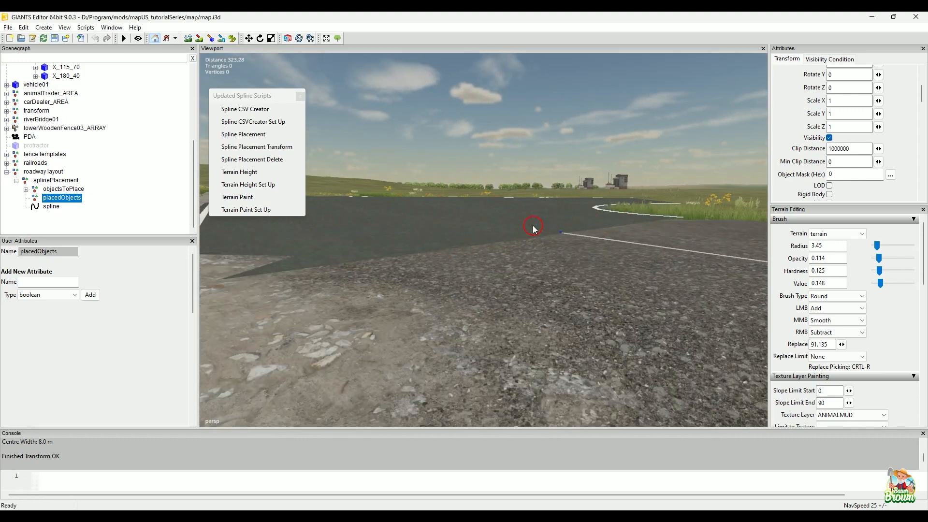
{"action": "left_click_drag", "start_coordinate": [534, 229], "coordinate": [454, 310], "text": "alt"}
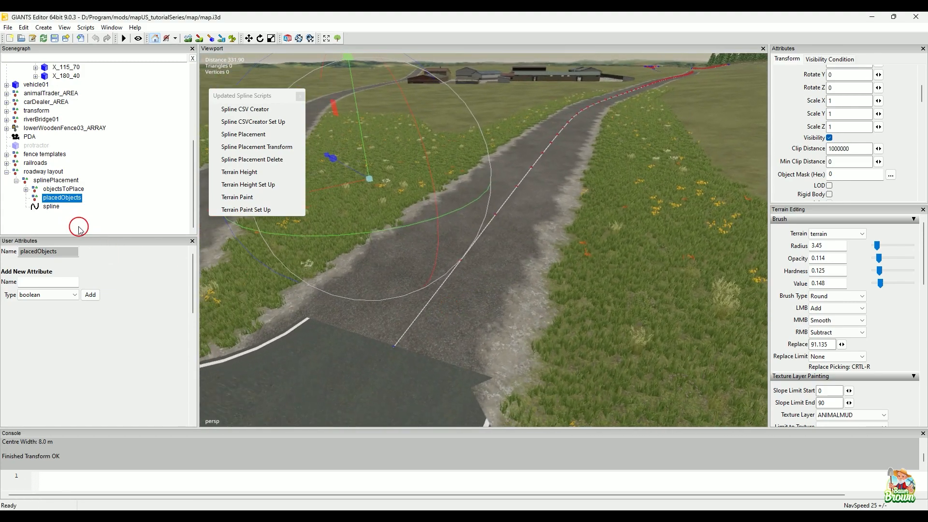
Run the Spline Placement Execute script on the splinePlacement group to place posts along the road spline
{"action": "left_click", "coordinate": [76, 181]}
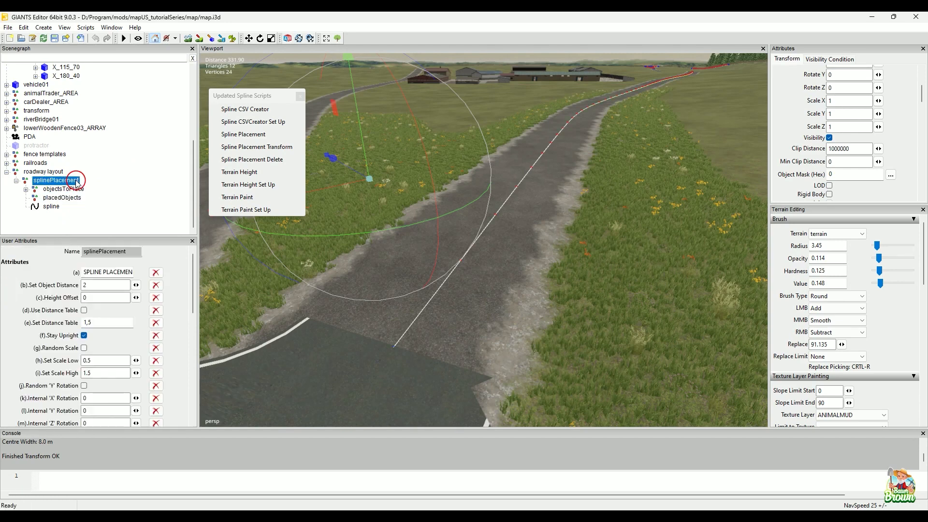
{"action": "left_click", "coordinate": [85, 27]}
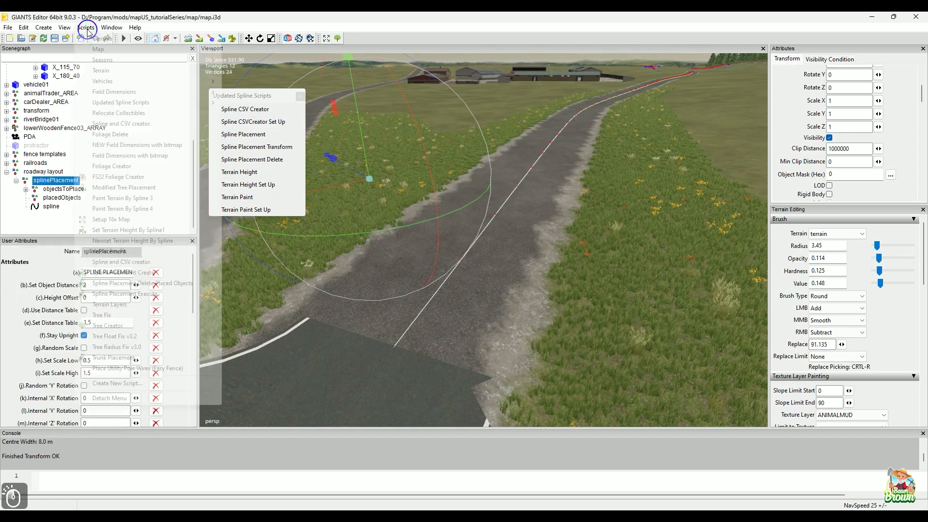
{"action": "left_click", "coordinate": [121, 293]}
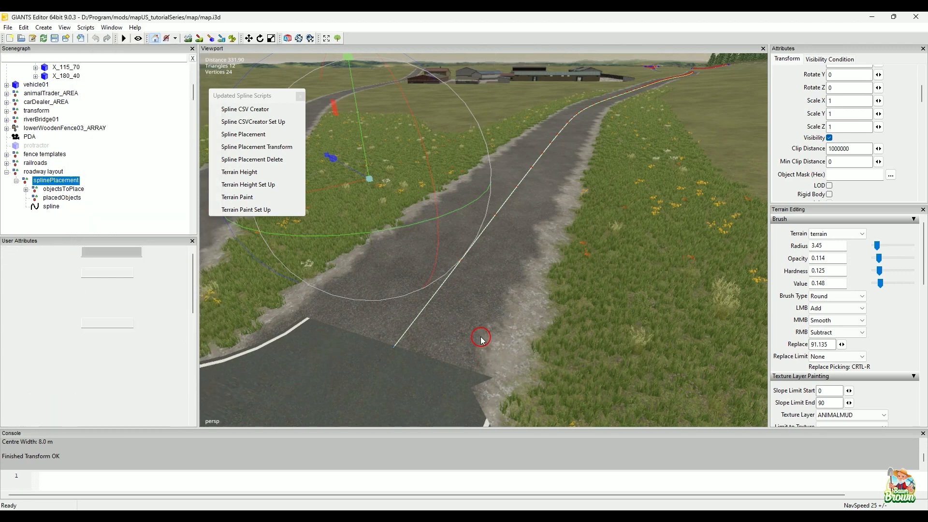
{"action": "left_click_drag", "start_coordinate": [515, 286], "coordinate": [464, 253], "text": "alt"}
{"action": "middle_click_drag", "start_coordinate": [464, 253], "coordinate": [463, 247], "text": "alt"}
{"action": "mouse_move", "coordinate": [462, 247]}
{"action": "right_mouse_down", "text": "alt"}
{"action": "mouse_move", "coordinate": [437, 266]}
{"action": "mouse_move", "coordinate": [445, 247]}
{"action": "right_mouse_up", "text": "alt"}
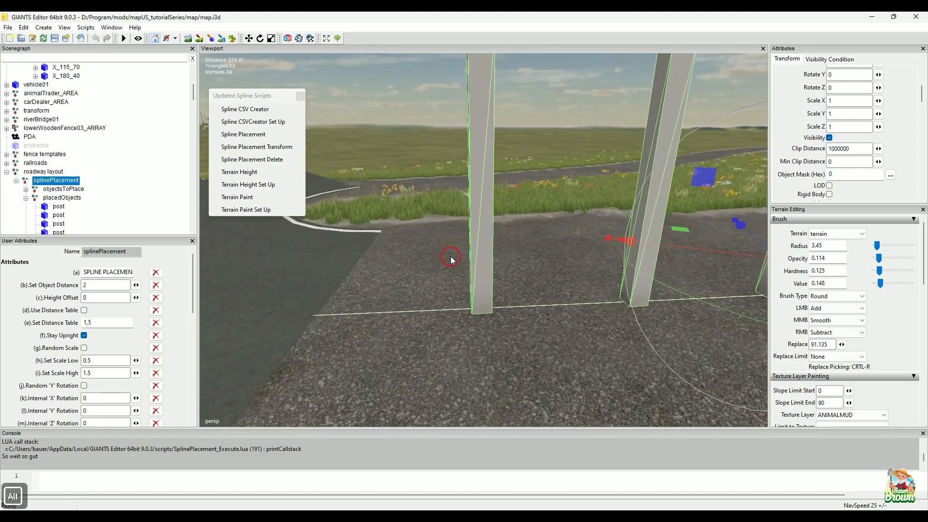
{"action": "mouse_move", "coordinate": [450, 258]}
{"action": "middle_mouse_down", "text": "alt"}
{"action": "mouse_move", "coordinate": [454, 285]}
{"action": "mouse_move", "coordinate": [457, 274]}
{"action": "middle_mouse_up", "text": "alt"}
{"action": "right_click_drag", "start_coordinate": [457, 274], "coordinate": [451, 275], "text": "alt"}
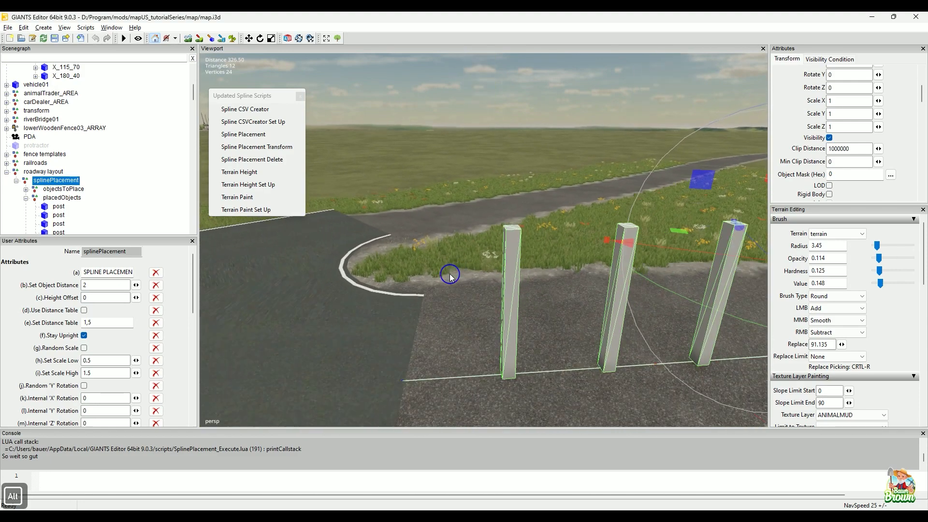
{"action": "middle_click_drag", "start_coordinate": [451, 275], "coordinate": [449, 272], "text": "alt"}
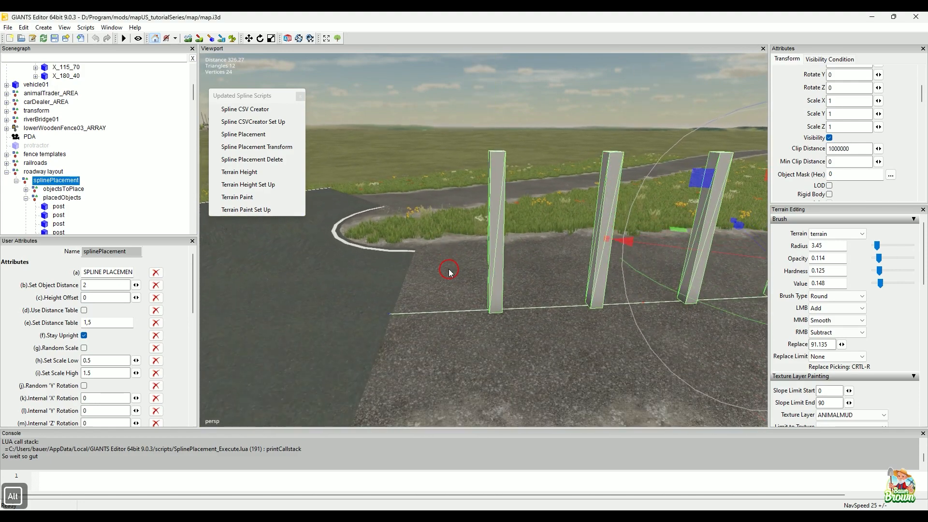
Move the first post along the spline direction until it stands on the intersection's edge
{"action": "left_click", "coordinate": [494, 180]}
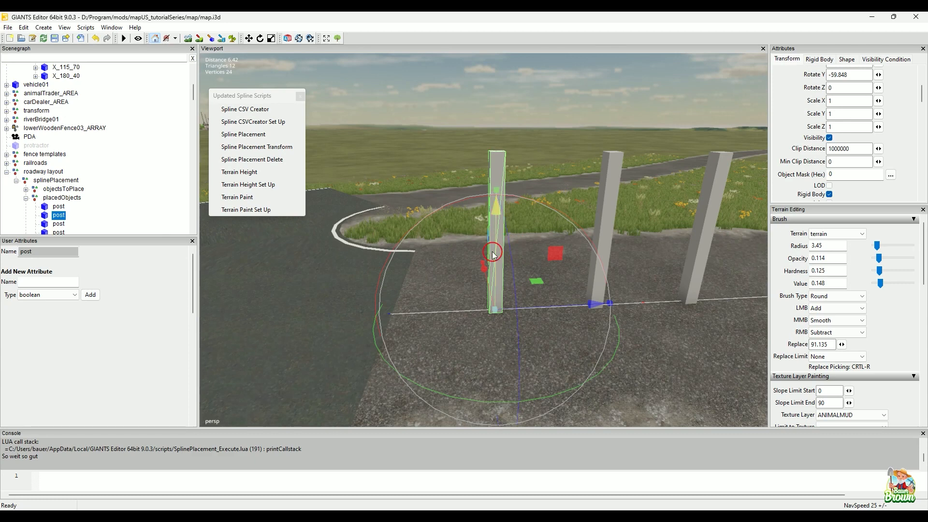
{"action": "left_click_drag", "start_coordinate": [564, 310], "coordinate": [470, 307]}
{"action": "right_click_drag", "start_coordinate": [470, 308], "coordinate": [464, 303], "text": "alt"}
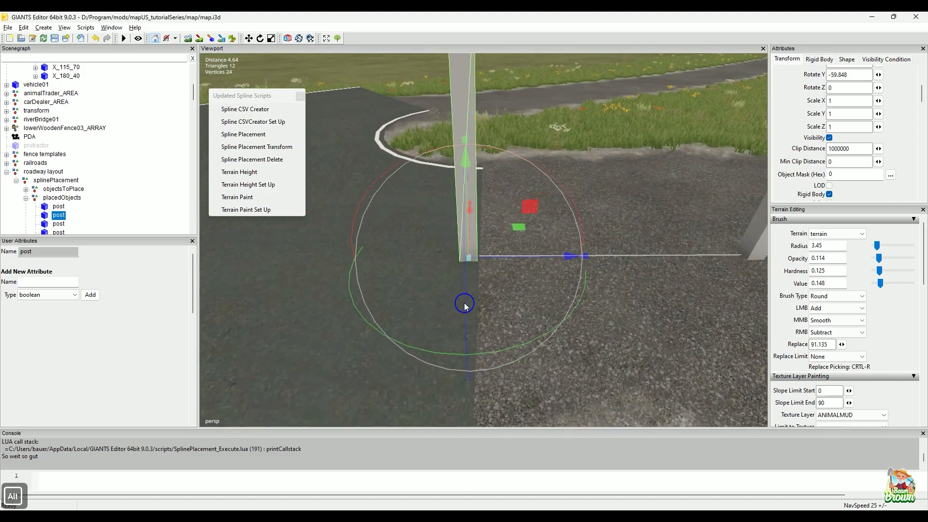
{"action": "scroll", "coordinate": [509, 280], "scroll_direction": "up", "scroll_amount": 3}
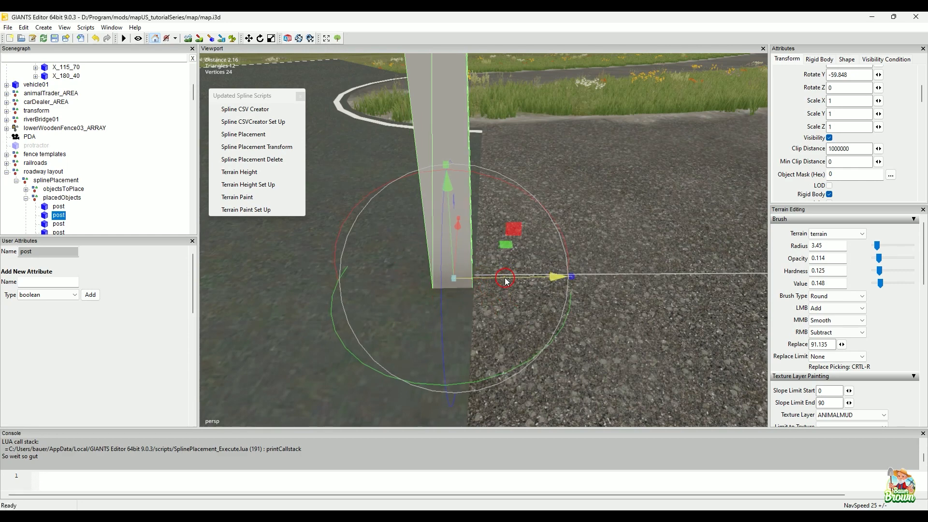
{"action": "left_click_drag", "start_coordinate": [475, 259], "coordinate": [505, 233], "text": "alt"}
Fine-tune the moved post's Translate Y to 89.86 so its base sits level with the intersection surface
{"action": "scroll", "coordinate": [880, 121], "scroll_direction": "up", "scroll_amount": 3}
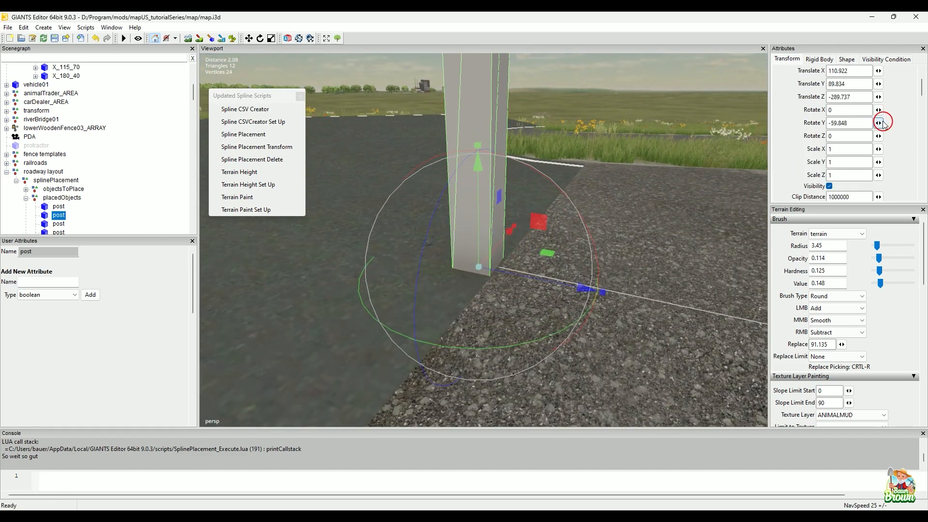
{"action": "left_click", "coordinate": [879, 84]}
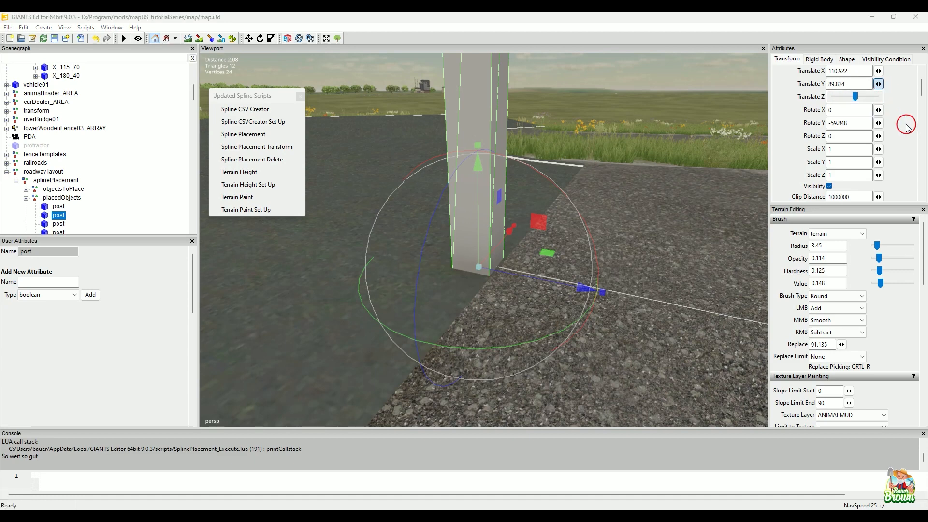
{"action": "key", "text": "Up"}
{"action": "key", "text": "Down"}
{"action": "key", "text": "Down"}
{"action": "key", "text": "Down"}
{"action": "key", "text": "Down"}
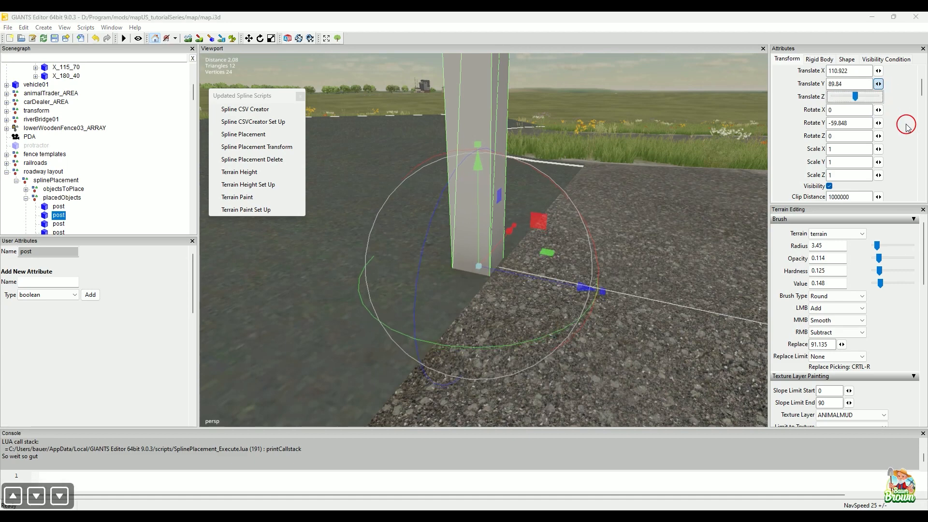
{"action": "key", "text": "Down"}
{"action": "key", "text": "Down"}
{"action": "key", "text": "Up"}
{"action": "key", "text": "Up"}
{"action": "key", "text": "Up"}
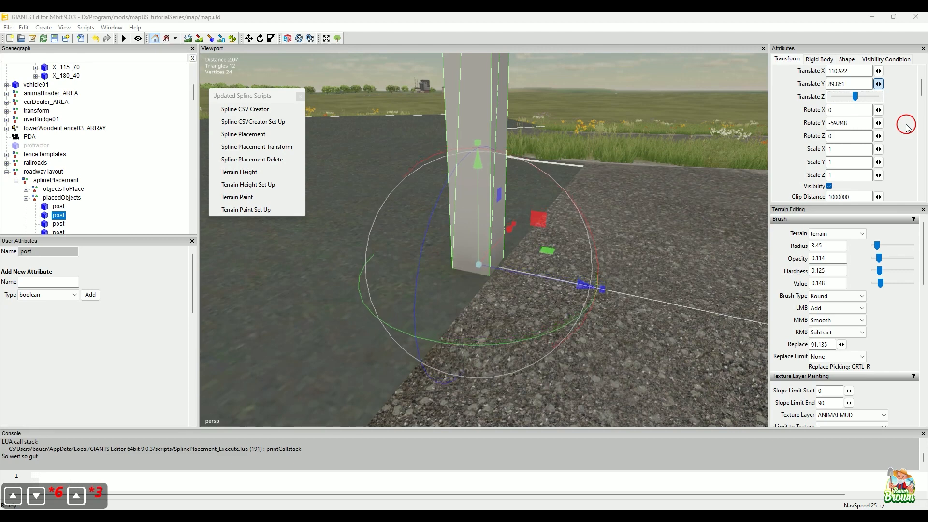
{"action": "key", "text": "Left"}
{"action": "key", "text": "Right"}
{"action": "key", "text": "Right"}
{"action": "key", "text": "Right"}
{"action": "key", "text": "Left"}
{"action": "key", "text": "Left"}
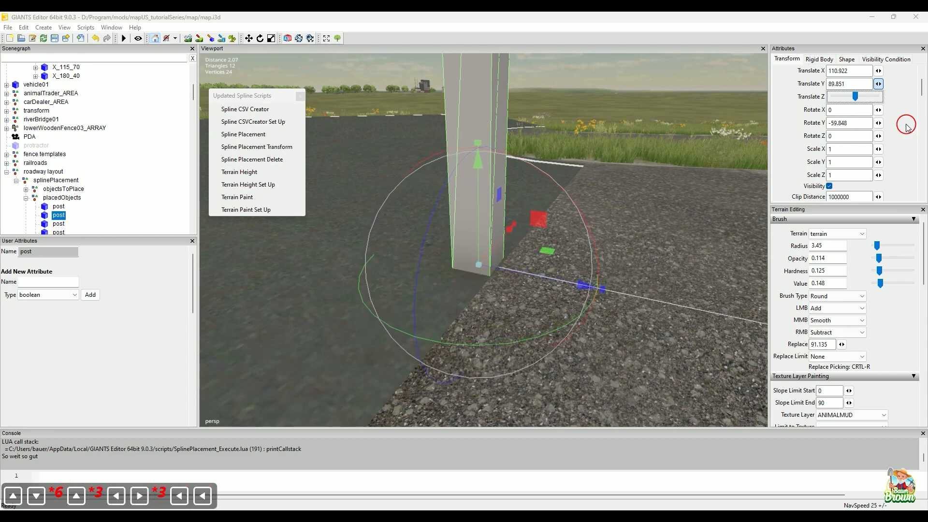
{"action": "key", "text": "Right"}
{"action": "key", "text": "Right"}
{"action": "key", "text": "Right"}
{"action": "key", "text": "Right"}
{"action": "key", "text": "Right"}
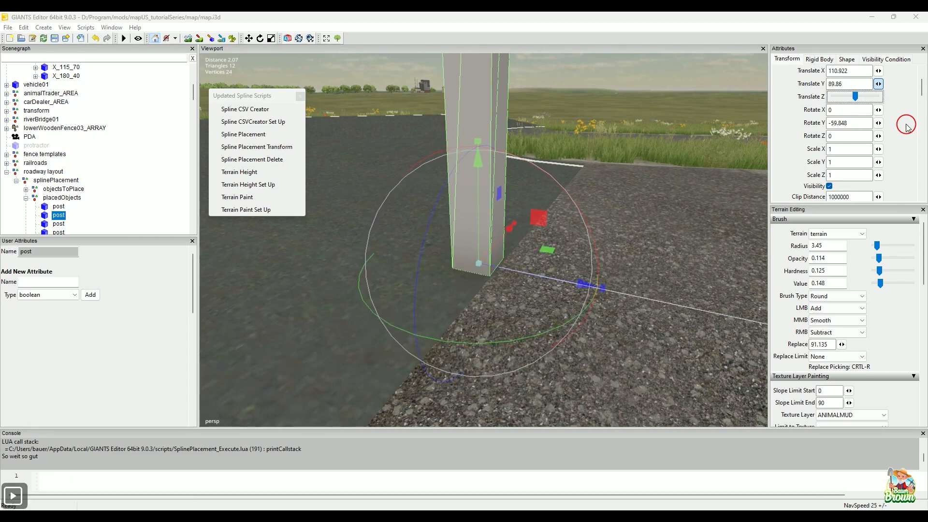
{"action": "key", "text": "Left"}
{"action": "key", "text": "Left"}
{"action": "key", "text": "Left"}
{"action": "key", "text": "Left"}
{"action": "key", "text": "Left"}
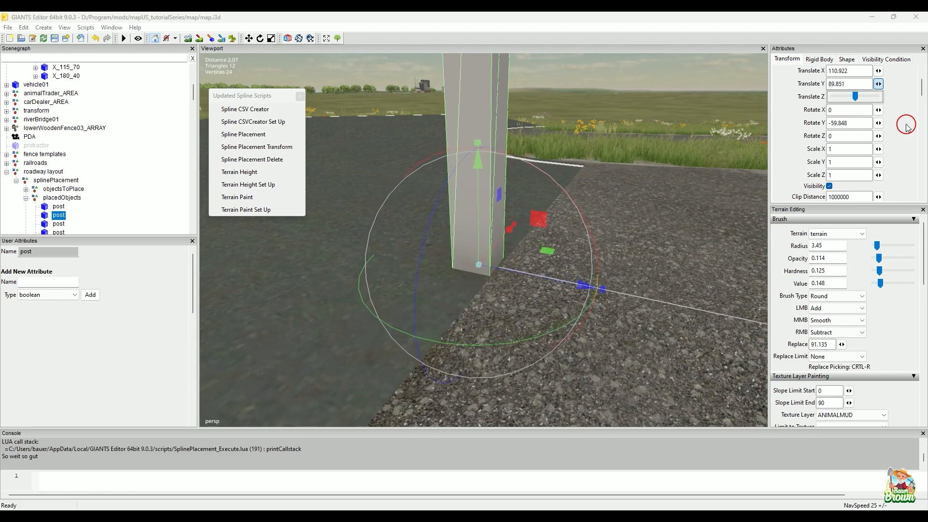
{"action": "key", "text": "Down"}
{"action": "key", "text": "Down"}
{"action": "key", "text": "Down"}
{"action": "key", "text": "Down"}
{"action": "key", "text": "Up"}
{"action": "key", "text": "Up"}
{"action": "key", "text": "Up"}
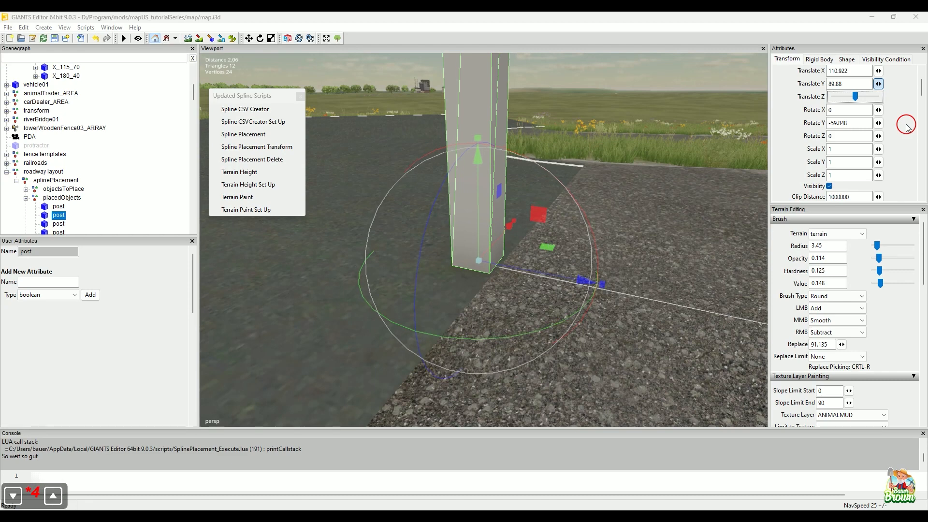
{"action": "key", "text": "Up"}
{"action": "key", "text": "Down"}
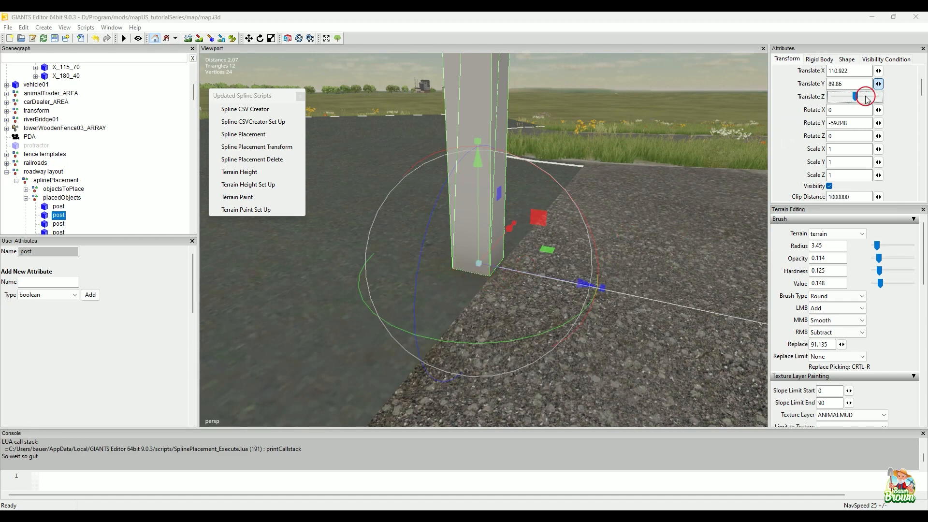
{"action": "key", "text": "Left"}
{"action": "key", "text": "Right"}
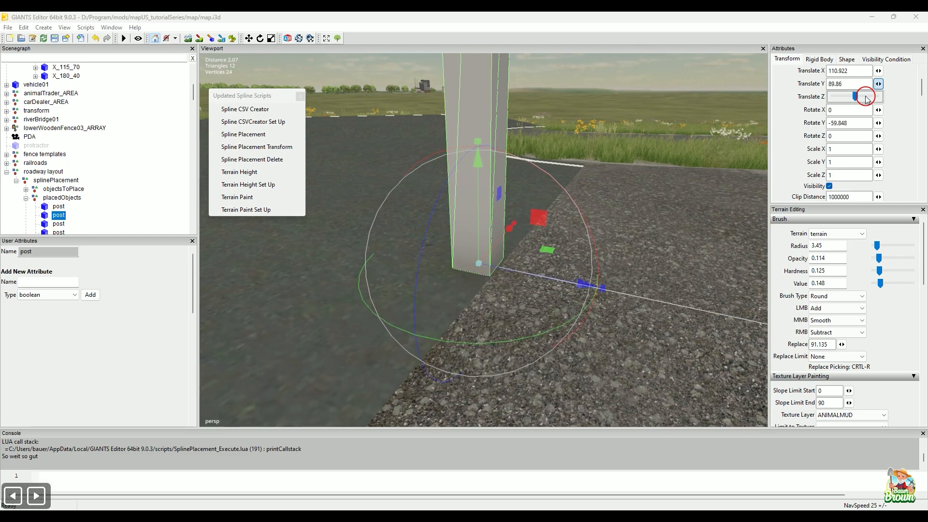
{"action": "key", "text": "Right"}
{"action": "key", "text": "Left"}
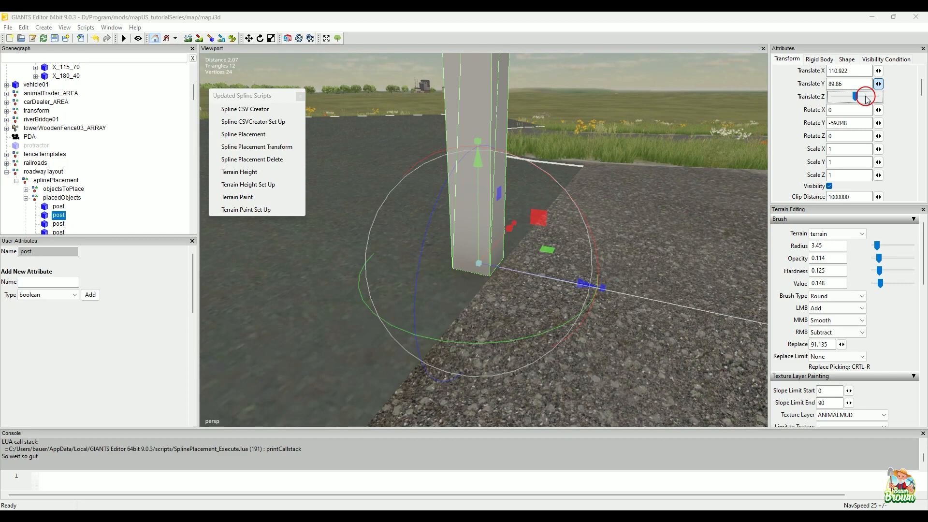
{"action": "key", "text": "Left"}
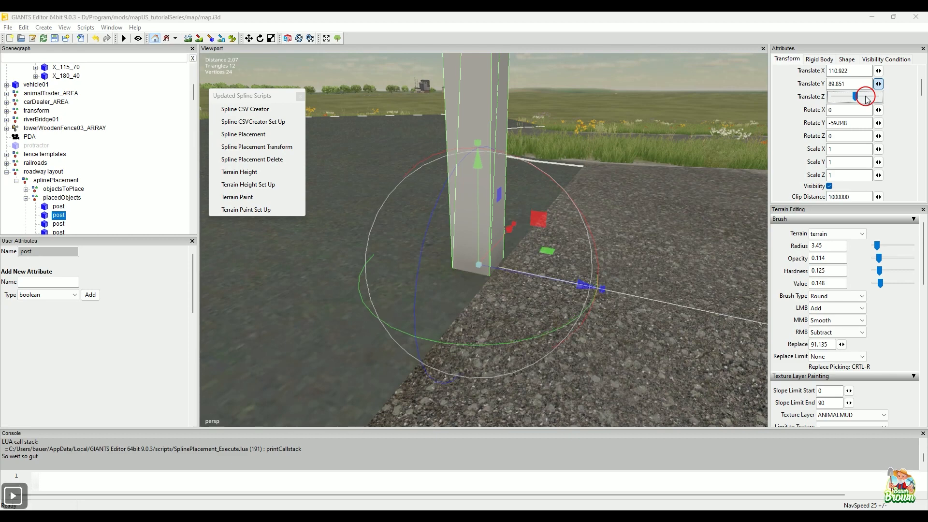
{"action": "key", "text": "Right"}
{"action": "key", "text": "Right"}
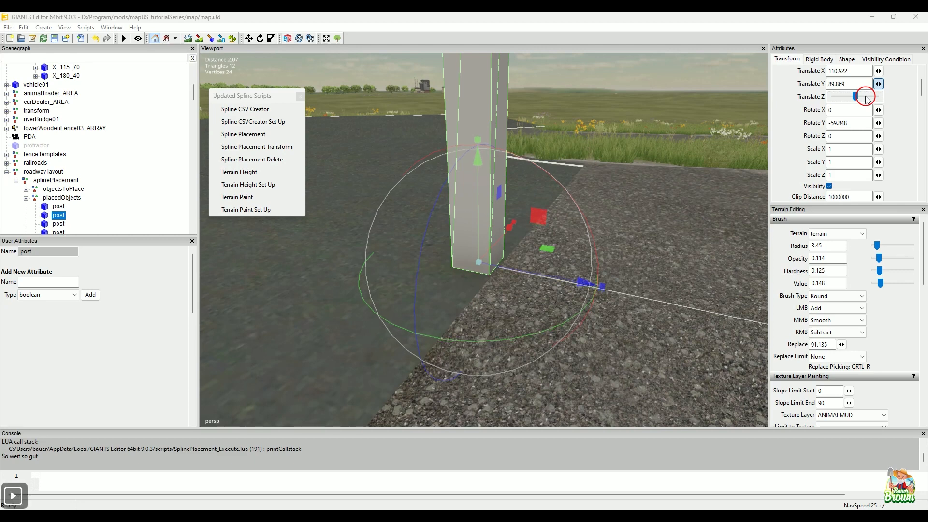
{"action": "key", "text": "Left"}
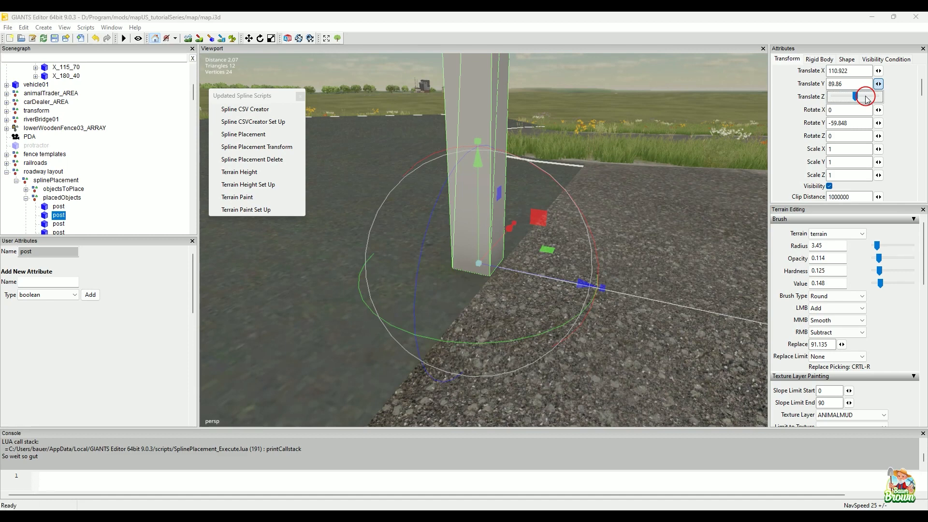
Examine the row of posts and the seam at the intersection from distant, raised and close viewpoints
{"action": "left_click_drag", "start_coordinate": [581, 132], "coordinate": [541, 239], "text": "alt"}
{"action": "middle_click_drag", "start_coordinate": [541, 238], "coordinate": [547, 290], "text": "alt"}
{"action": "right_click_drag", "start_coordinate": [546, 289], "coordinate": [621, 206], "text": "alt"}
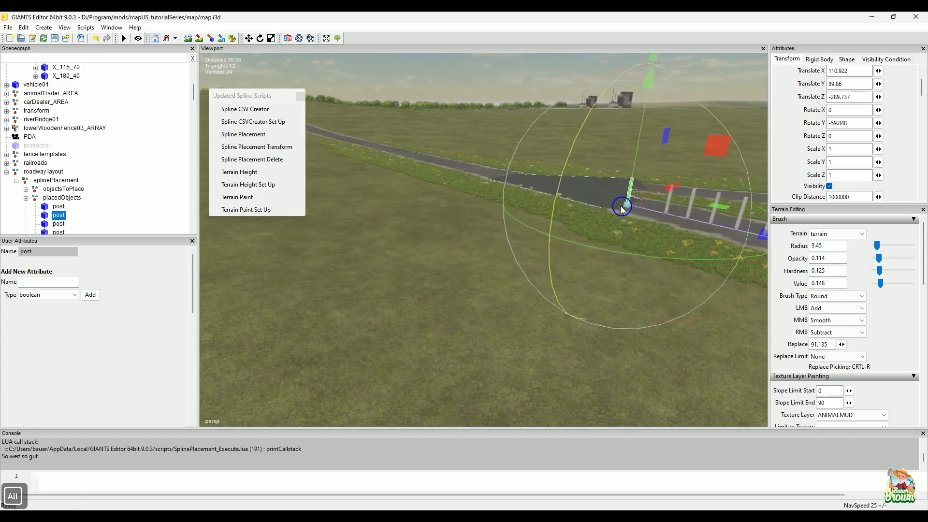
{"action": "middle_click_drag", "start_coordinate": [621, 206], "coordinate": [516, 297], "text": "alt"}
{"action": "left_click_drag", "start_coordinate": [516, 297], "coordinate": [443, 320], "text": "alt"}
{"action": "right_click_drag", "start_coordinate": [442, 320], "coordinate": [489, 272], "text": "alt"}
{"action": "middle_click_drag", "start_coordinate": [488, 271], "coordinate": [511, 300], "text": "alt"}
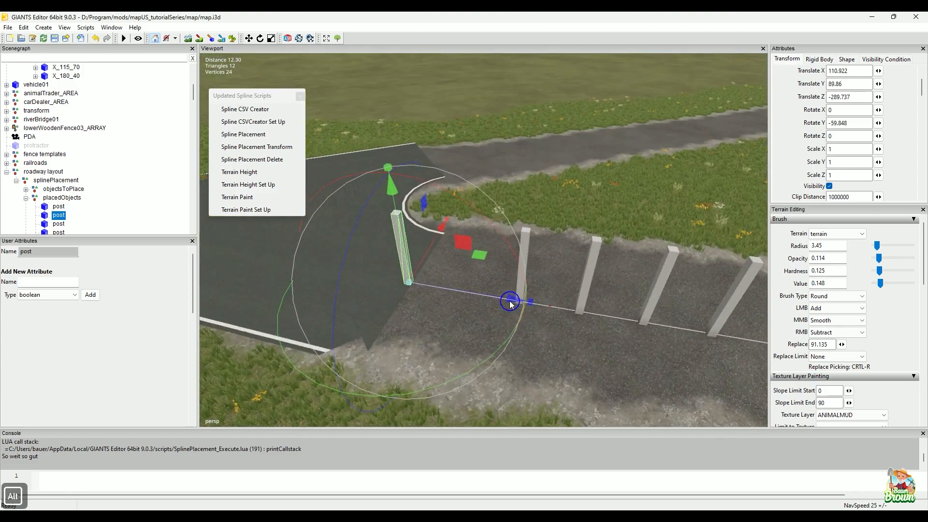
{"action": "left_click_drag", "start_coordinate": [511, 300], "coordinate": [524, 291], "text": "alt"}
{"action": "left_click_drag", "start_coordinate": [469, 311], "coordinate": [498, 285], "text": "alt"}
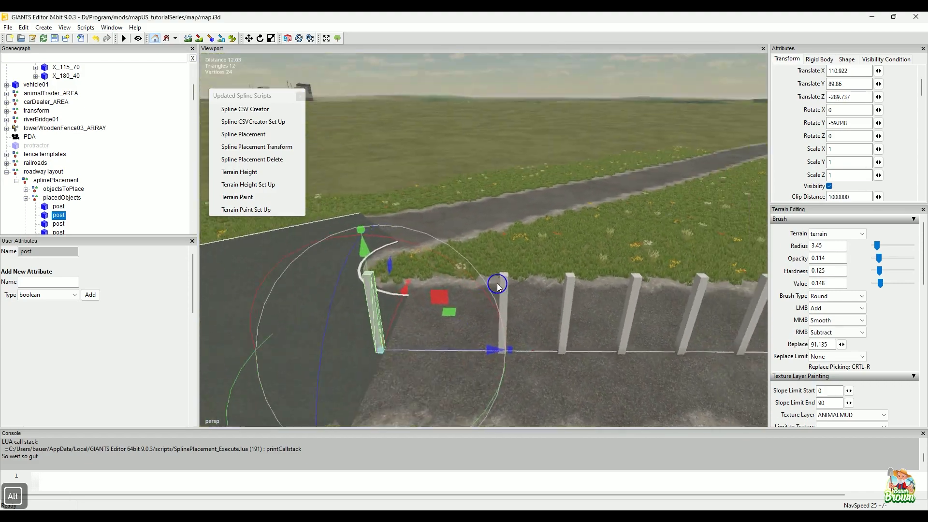
{"action": "right_click_drag", "start_coordinate": [498, 285], "coordinate": [500, 283], "text": "alt"}
{"action": "middle_click_drag", "start_coordinate": [500, 285], "coordinate": [496, 272], "text": "alt"}
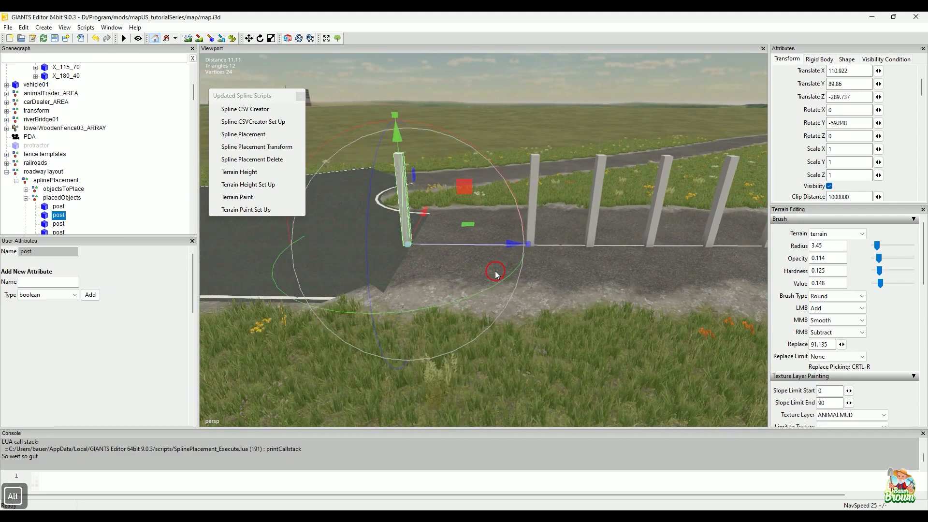
{"action": "right_click_drag", "start_coordinate": [454, 293], "coordinate": [464, 281], "text": "alt"}
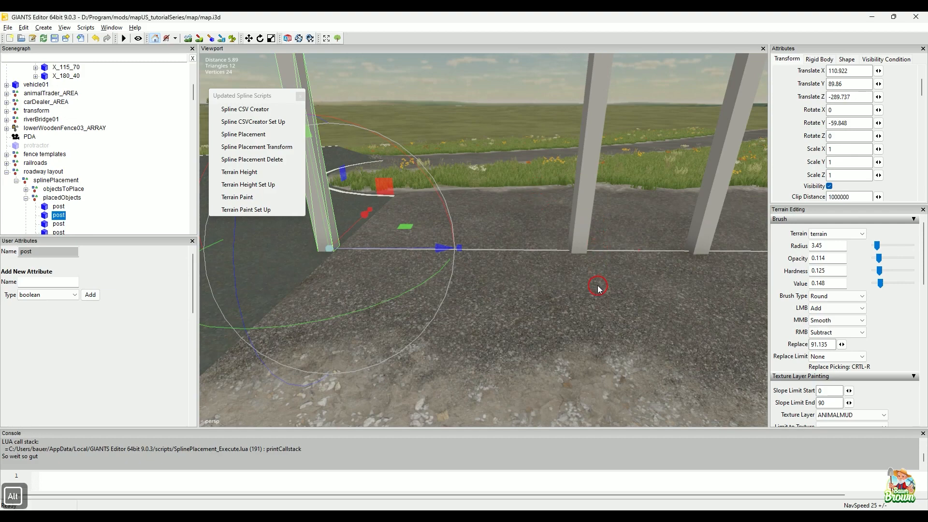
Compare the Translate Y of the second post with that of the post on the intersection's edge
{"action": "right_click_drag", "start_coordinate": [599, 285], "coordinate": [554, 295], "text": "alt"}
{"action": "middle_click_drag", "start_coordinate": [554, 295], "coordinate": [509, 339], "text": "alt"}
{"action": "right_click_drag", "start_coordinate": [495, 349], "coordinate": [498, 328], "text": "alt"}
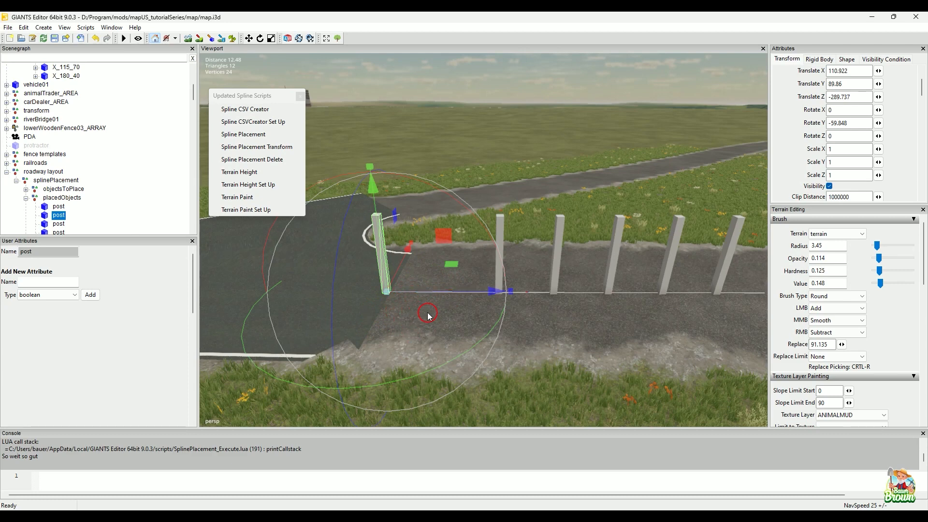
{"action": "left_click", "coordinate": [503, 227]}
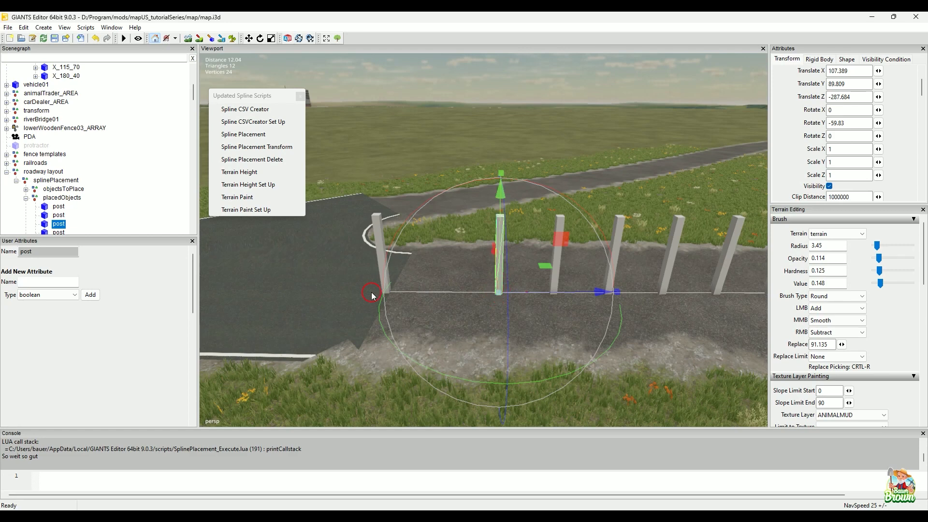
{"action": "left_click", "coordinate": [379, 235]}
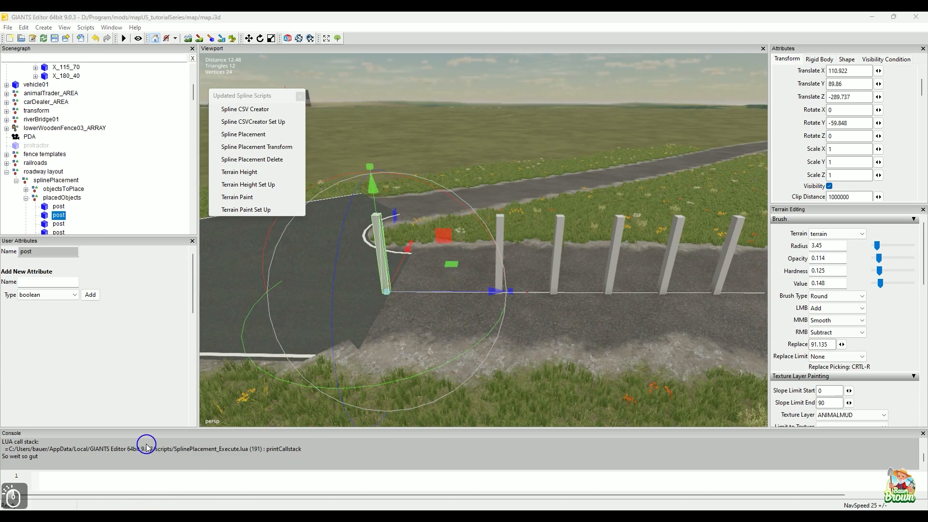
{"action": "left_click", "coordinate": [282, 455]}
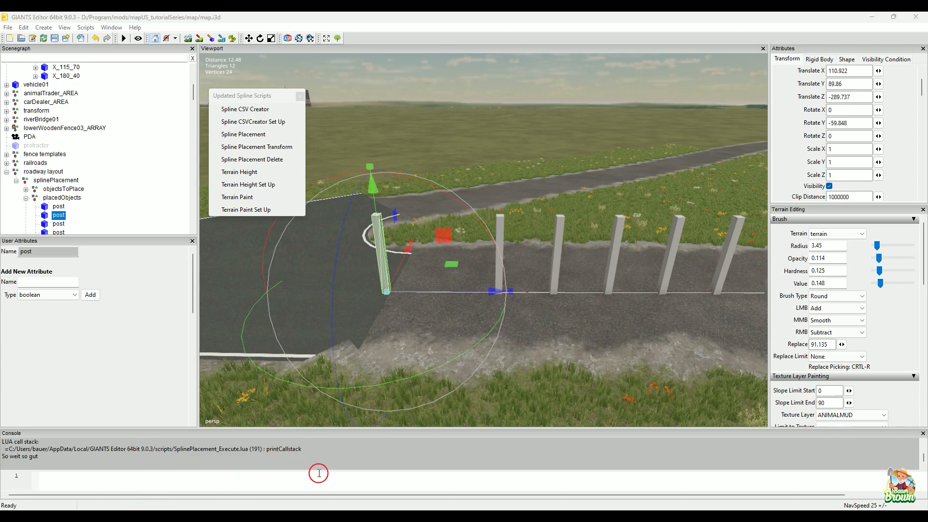
{"action": "left_click", "coordinate": [324, 457]}
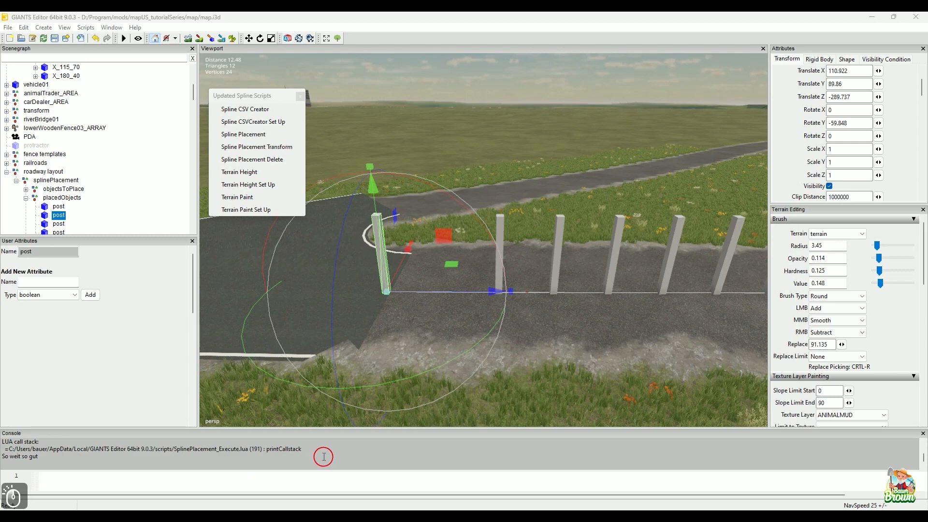
{"action": "left_click", "coordinate": [50, 457]}
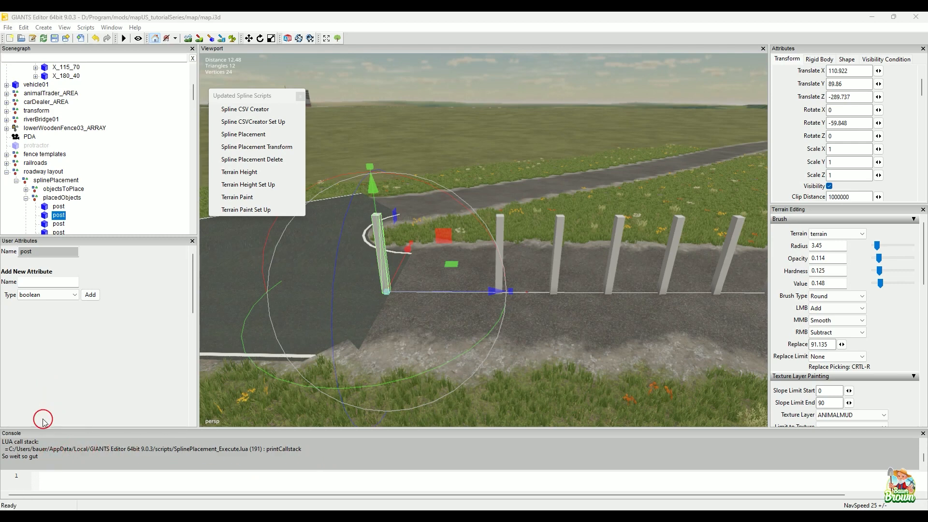
{"action": "left_click", "coordinate": [43, 420]}
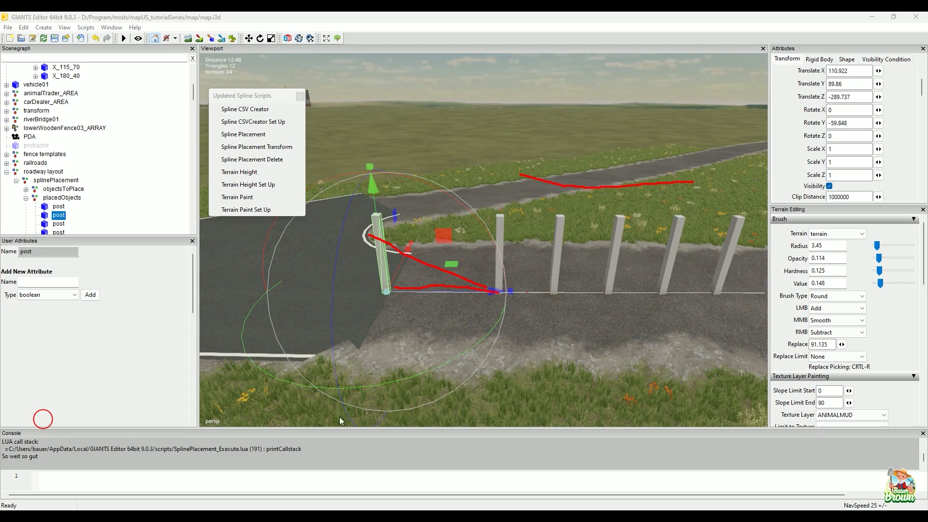
{"action": "right_click", "coordinate": [334, 459]}
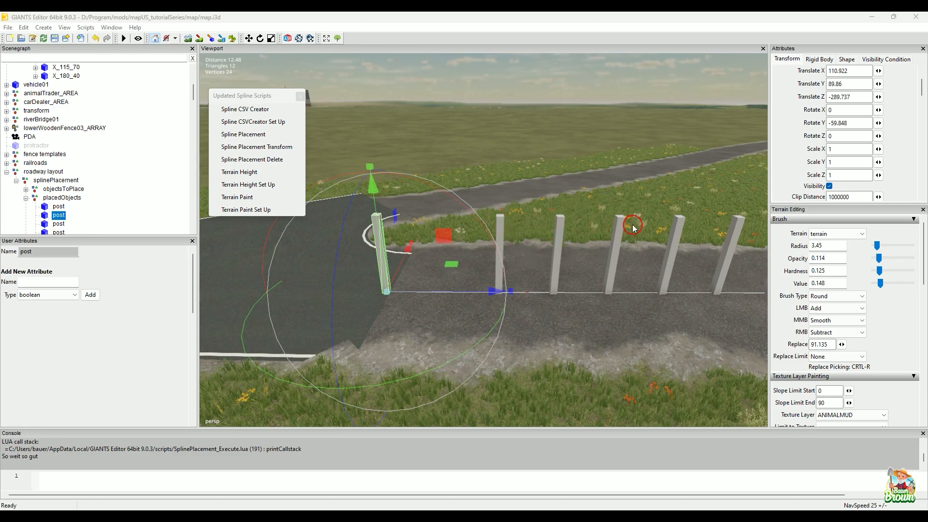
{"action": "left_click", "coordinate": [41, 455]}
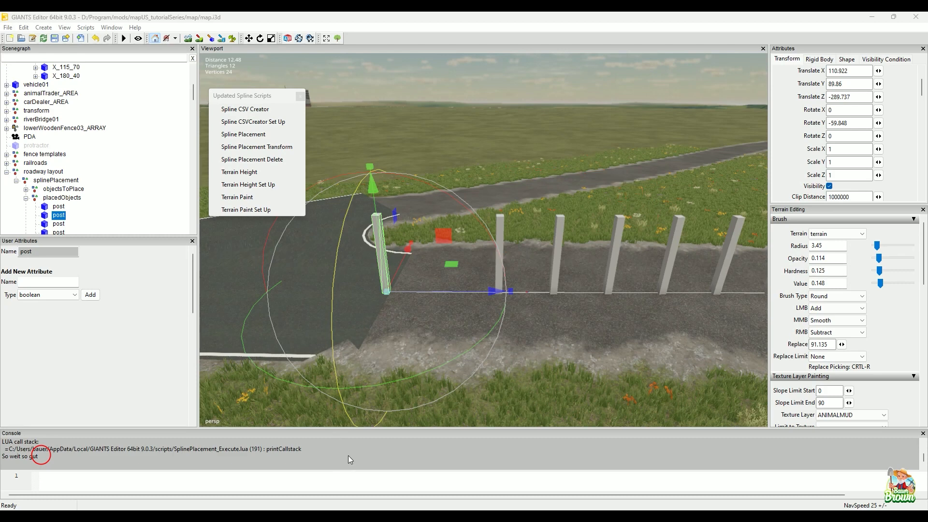
{"action": "left_click", "coordinate": [330, 420]}
Move the last post at the road's other end along the spline direction onto the edge of the second intersection
{"action": "middle_click_drag", "start_coordinate": [550, 115], "coordinate": [437, 277], "text": "alt"}
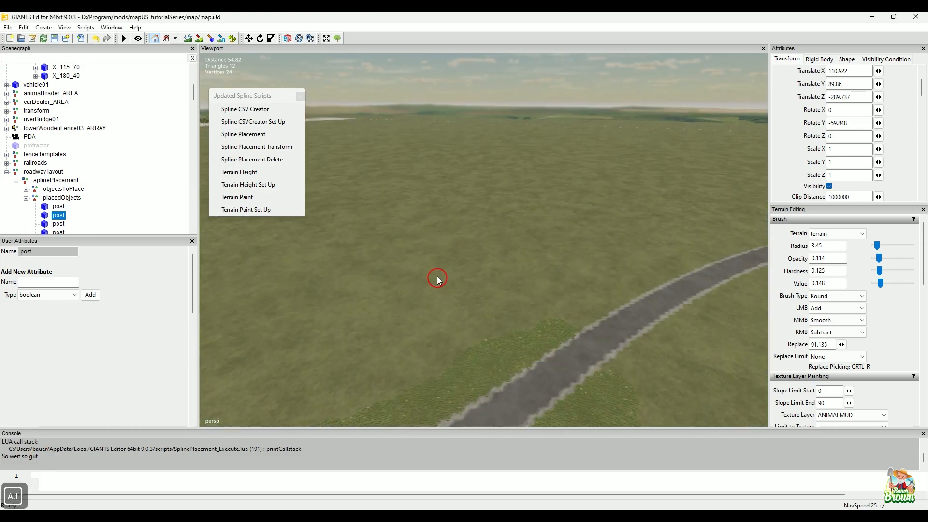
{"action": "left_click_drag", "start_coordinate": [495, 266], "coordinate": [464, 394], "text": "alt"}
{"action": "right_click_drag", "start_coordinate": [464, 393], "coordinate": [502, 323], "text": "alt"}
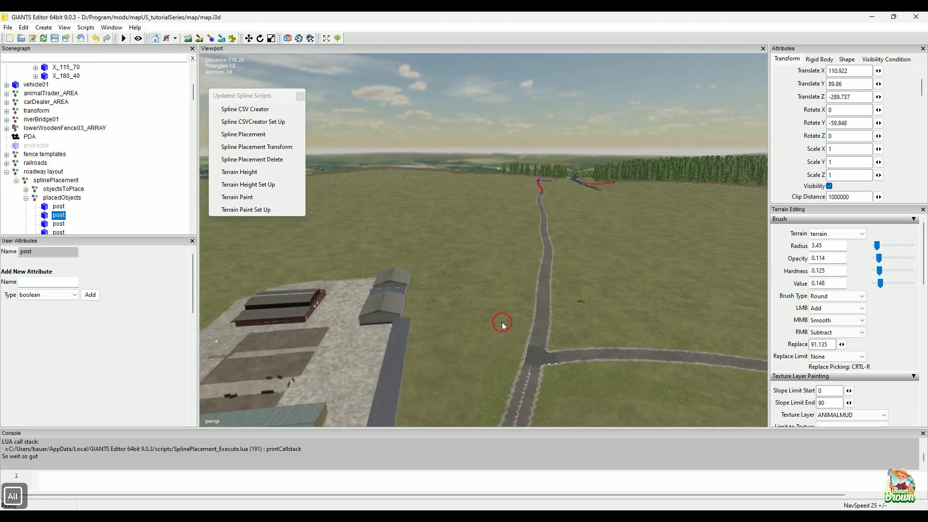
{"action": "left_click_drag", "start_coordinate": [502, 322], "coordinate": [549, 309], "text": "alt"}
{"action": "middle_click_drag", "start_coordinate": [550, 309], "coordinate": [491, 294], "text": "alt"}
{"action": "right_click_drag", "start_coordinate": [491, 294], "coordinate": [533, 313], "text": "alt"}
{"action": "left_click_drag", "start_coordinate": [532, 312], "coordinate": [598, 278], "text": "alt"}
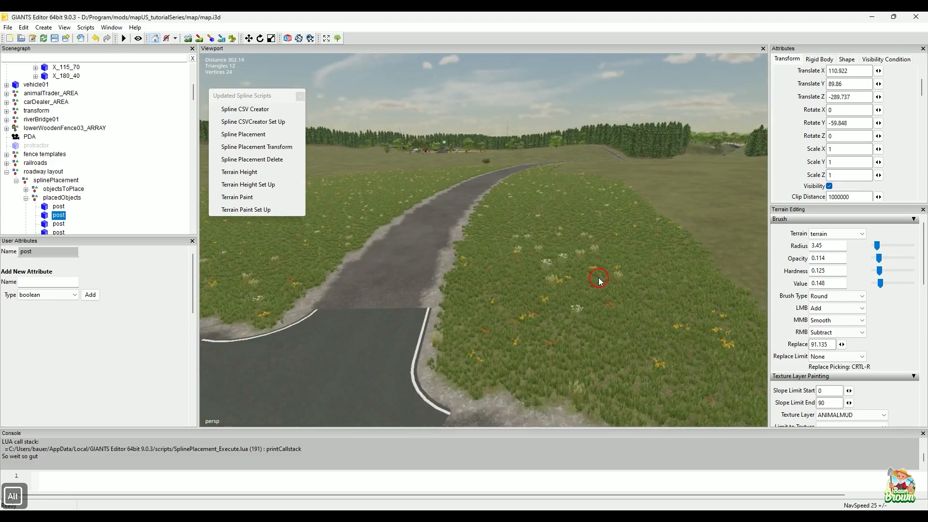
{"action": "right_click_drag", "start_coordinate": [598, 278], "coordinate": [584, 280], "text": "alt"}
{"action": "left_click_drag", "start_coordinate": [542, 286], "coordinate": [582, 283], "text": "alt"}
{"action": "left_click_drag", "start_coordinate": [524, 297], "coordinate": [543, 296], "text": "alt"}
{"action": "mouse_move", "coordinate": [515, 311]}
{"action": "right_mouse_down", "text": "alt"}
{"action": "mouse_move", "coordinate": [536, 290]}
{"action": "mouse_move", "coordinate": [528, 306]}
{"action": "right_mouse_up", "text": "alt"}
{"action": "left_click_drag", "start_coordinate": [528, 306], "coordinate": [545, 299], "text": "alt"}
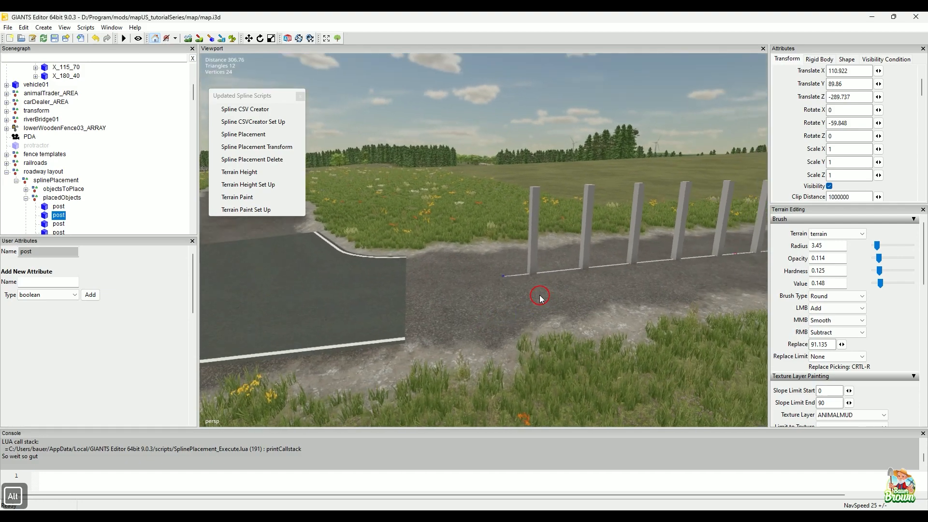
{"action": "left_click", "coordinate": [532, 218]}
{"action": "right_click_drag", "start_coordinate": [540, 220], "coordinate": [550, 236], "text": "alt"}
{"action": "left_click_drag", "start_coordinate": [550, 236], "coordinate": [495, 293], "text": "alt"}
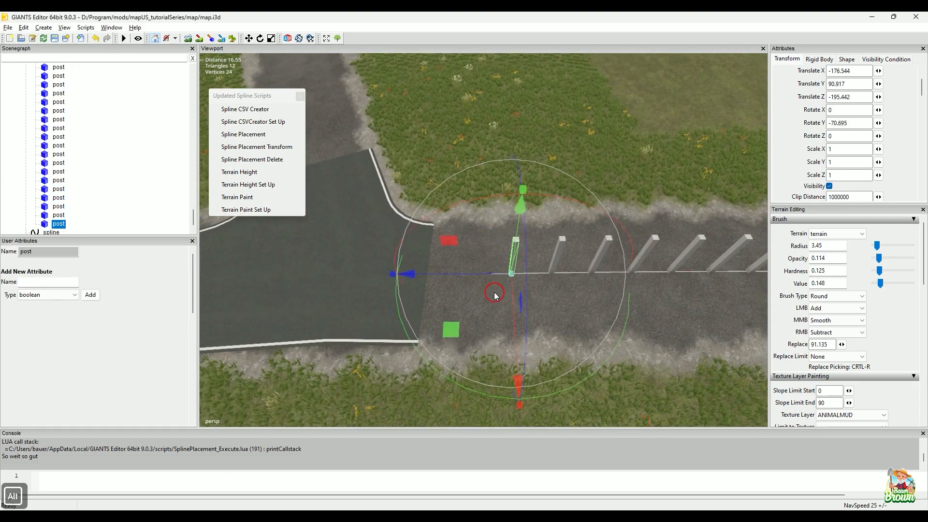
{"action": "right_click_drag", "start_coordinate": [495, 293], "coordinate": [499, 276], "text": "alt"}
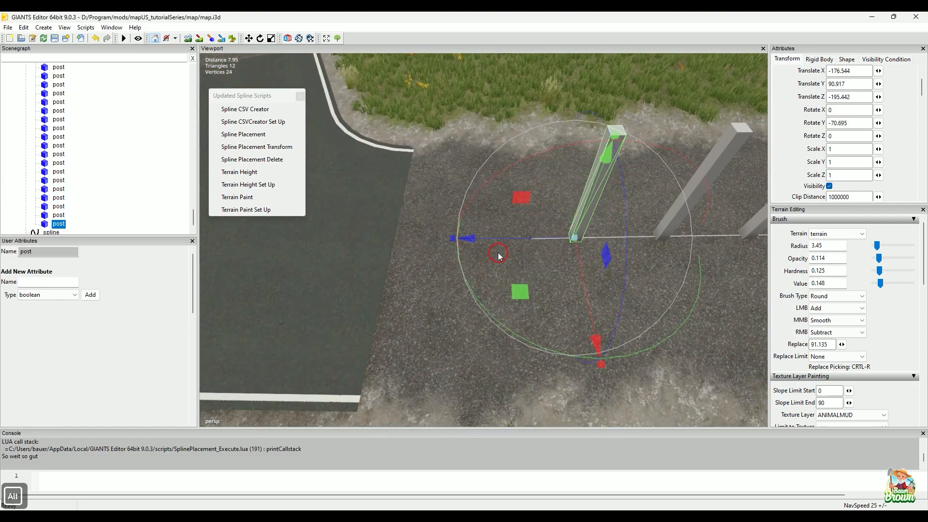
{"action": "left_click_drag", "start_coordinate": [506, 241], "coordinate": [291, 244]}
Fine-tune the moved last post's Translate Y to 90.931 so its base sits level with the intersection surface
{"action": "right_click_drag", "start_coordinate": [337, 313], "coordinate": [348, 297], "text": "alt"}
{"action": "left_click_drag", "start_coordinate": [348, 298], "coordinate": [381, 262], "text": "alt"}
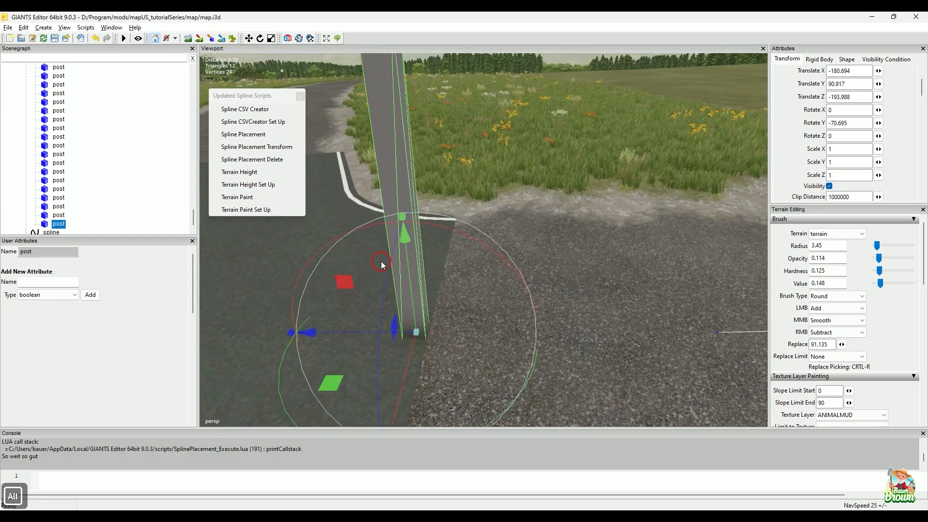
{"action": "right_click_drag", "start_coordinate": [381, 262], "coordinate": [382, 289], "text": "alt"}
{"action": "middle_click_drag", "start_coordinate": [382, 289], "coordinate": [383, 277], "text": "alt"}
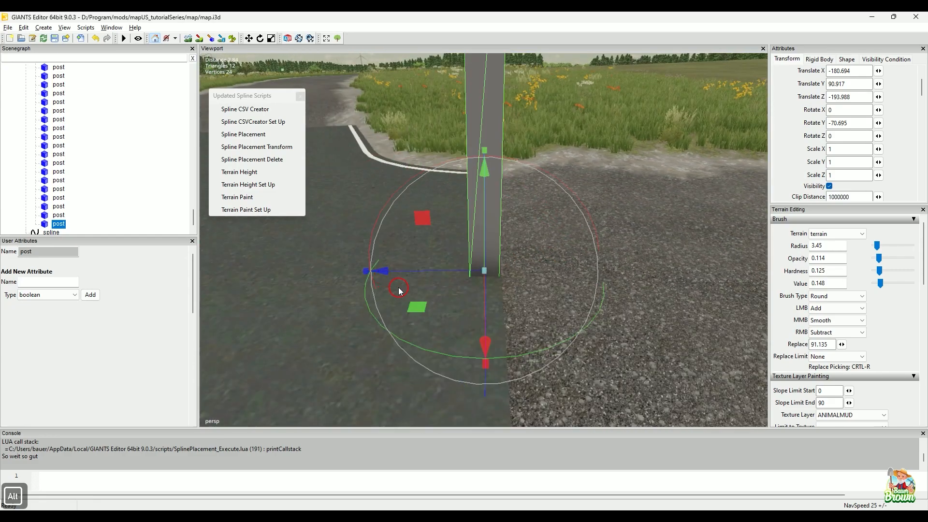
{"action": "mouse_move", "coordinate": [399, 289]}
{"action": "left_mouse_down", "text": "alt"}
{"action": "mouse_move", "coordinate": [381, 288]}
{"action": "mouse_move", "coordinate": [396, 290]}
{"action": "left_mouse_up", "text": "alt"}
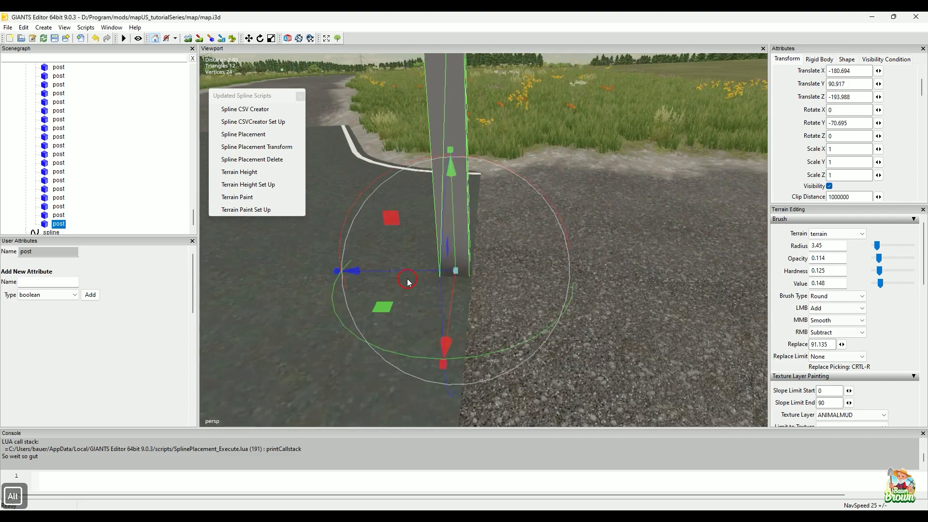
{"action": "left_click", "coordinate": [878, 84]}
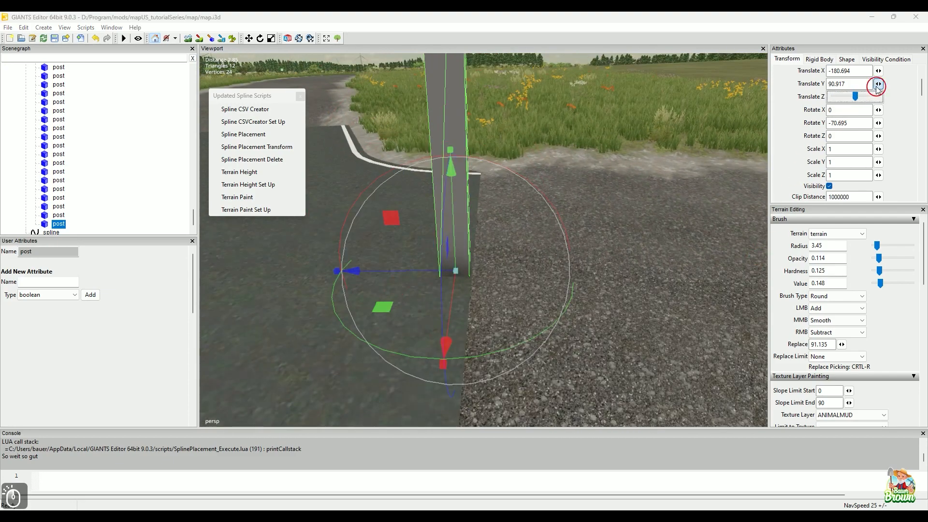
{"action": "left_click_drag", "start_coordinate": [879, 86], "coordinate": [878, 86]}
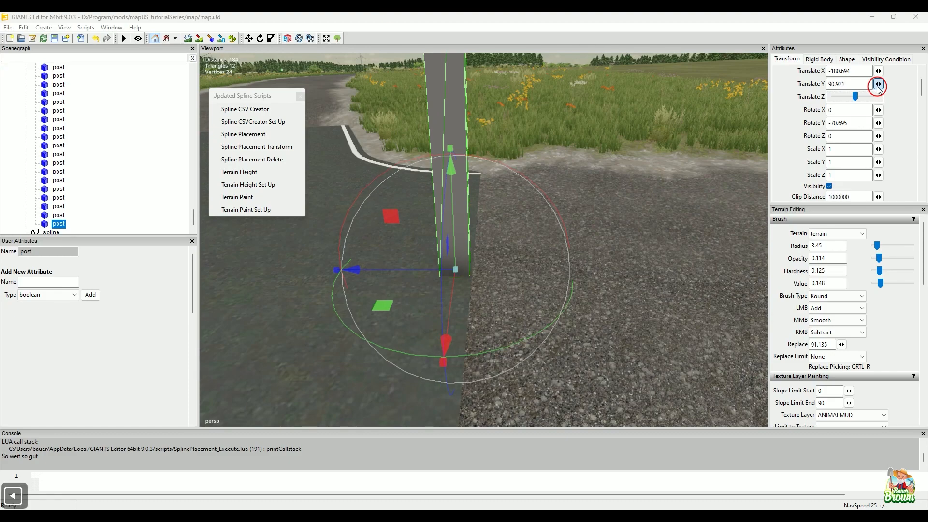
Examine the whole row of posts along the road, from the second intersection back to the first one
{"action": "right_click_drag", "start_coordinate": [625, 130], "coordinate": [559, 176], "text": "alt"}
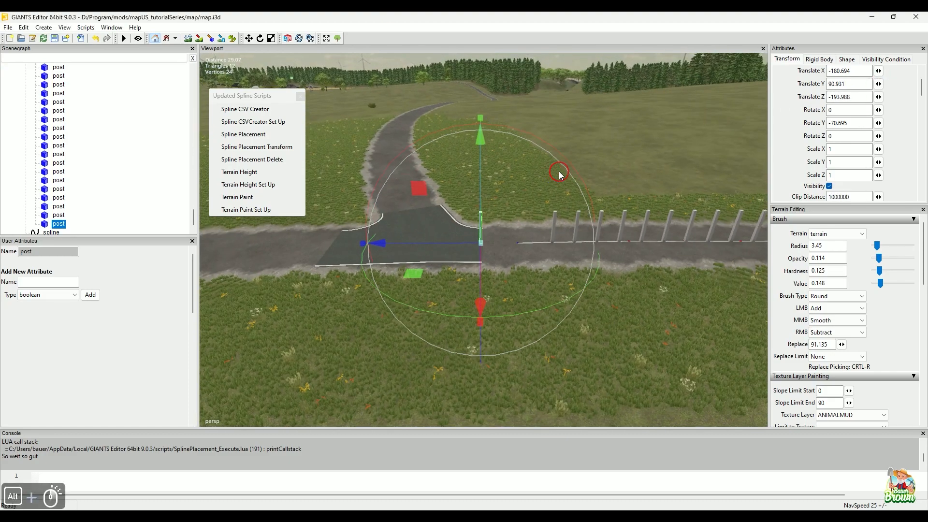
{"action": "middle_click_drag", "start_coordinate": [559, 176], "coordinate": [532, 253], "text": "alt"}
{"action": "left_click_drag", "start_coordinate": [532, 250], "coordinate": [655, 218], "text": "alt"}
{"action": "middle_click_drag", "start_coordinate": [655, 217], "coordinate": [590, 308], "text": "alt"}
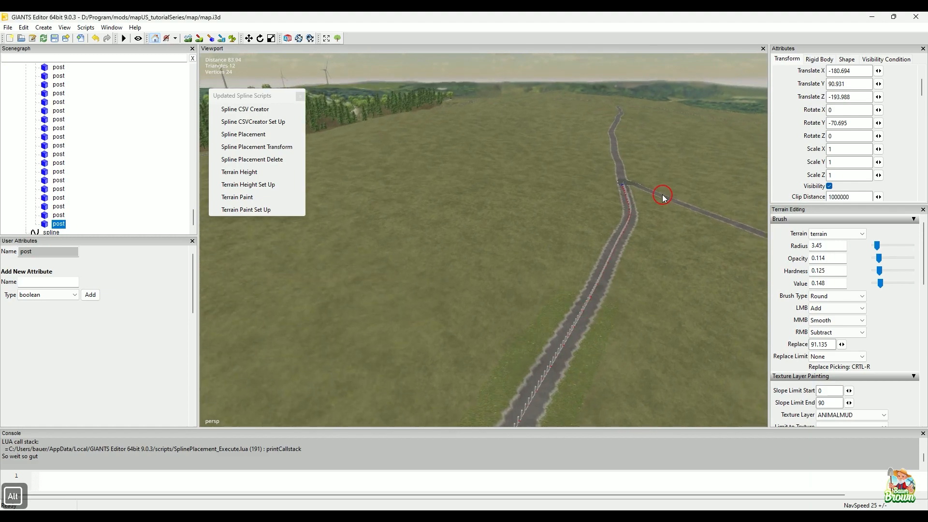
{"action": "middle_click_drag", "start_coordinate": [665, 198], "coordinate": [410, 344], "text": "alt"}
{"action": "left_click_drag", "start_coordinate": [409, 345], "coordinate": [684, 174], "text": "alt"}
{"action": "middle_click_drag", "start_coordinate": [684, 174], "coordinate": [574, 274], "text": "alt"}
{"action": "left_click_drag", "start_coordinate": [574, 274], "coordinate": [561, 248], "text": "alt"}
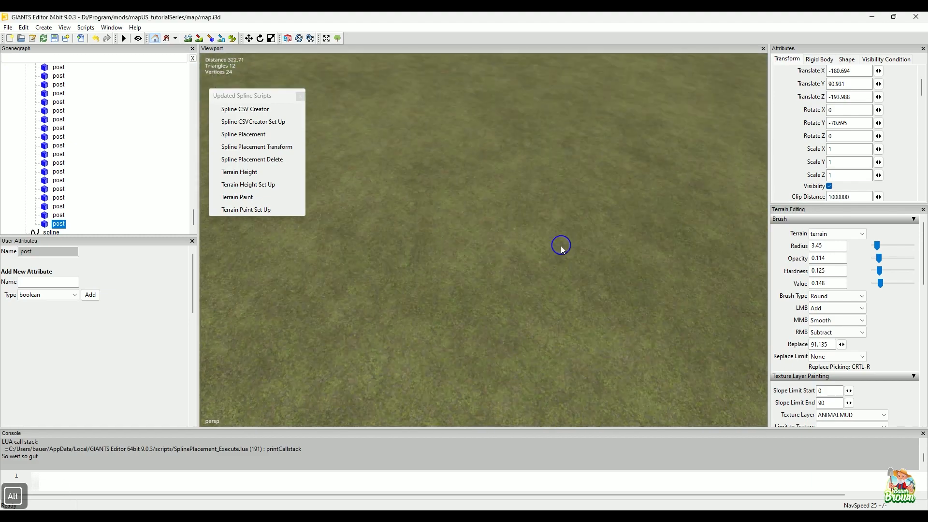
{"action": "middle_click_drag", "start_coordinate": [561, 249], "coordinate": [337, 261], "text": "alt"}
{"action": "right_click_drag", "start_coordinate": [585, 249], "coordinate": [456, 303], "text": "alt"}
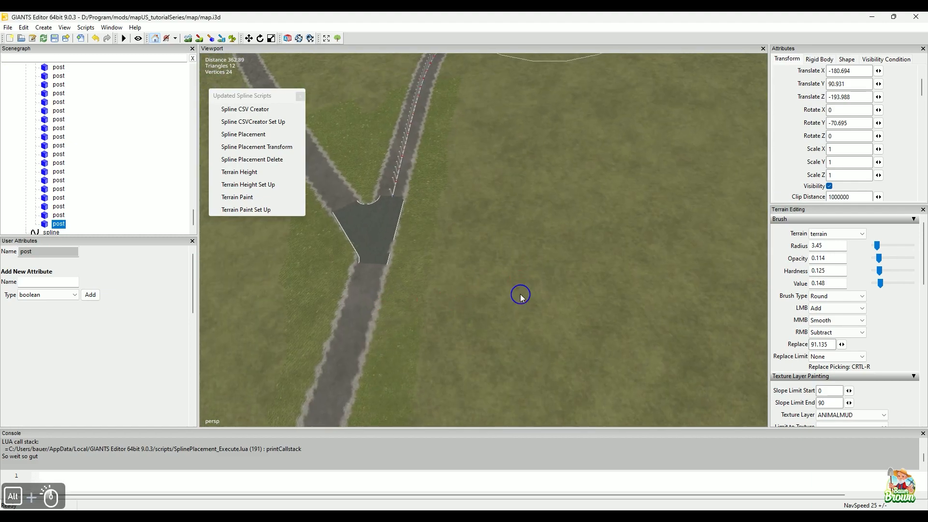
{"action": "left_click_drag", "start_coordinate": [521, 294], "coordinate": [454, 317], "text": "alt"}
{"action": "right_click_drag", "start_coordinate": [454, 316], "coordinate": [489, 246], "text": "alt"}
{"action": "left_click_drag", "start_coordinate": [489, 246], "coordinate": [497, 292], "text": "alt"}
{"action": "right_click_drag", "start_coordinate": [497, 292], "coordinate": [516, 285], "text": "alt"}
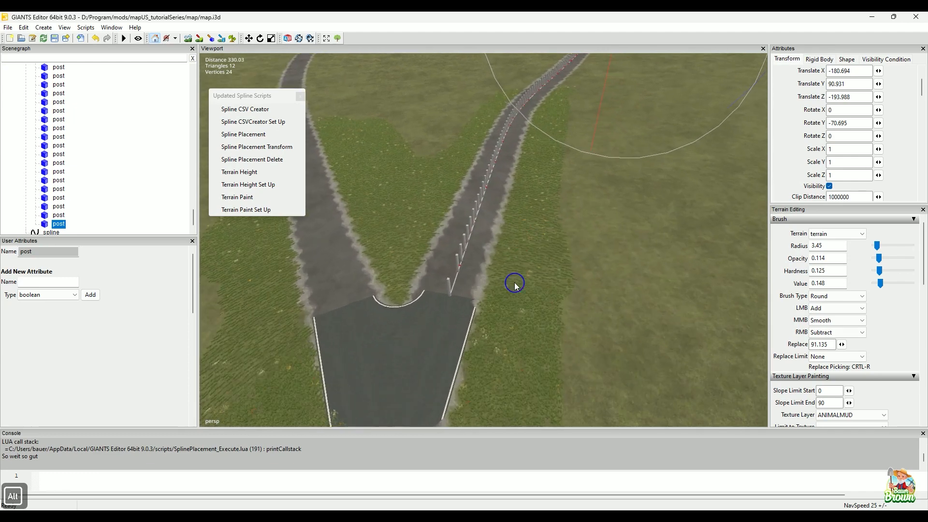
{"action": "left_click_drag", "start_coordinate": [516, 285], "coordinate": [544, 243], "text": "alt"}
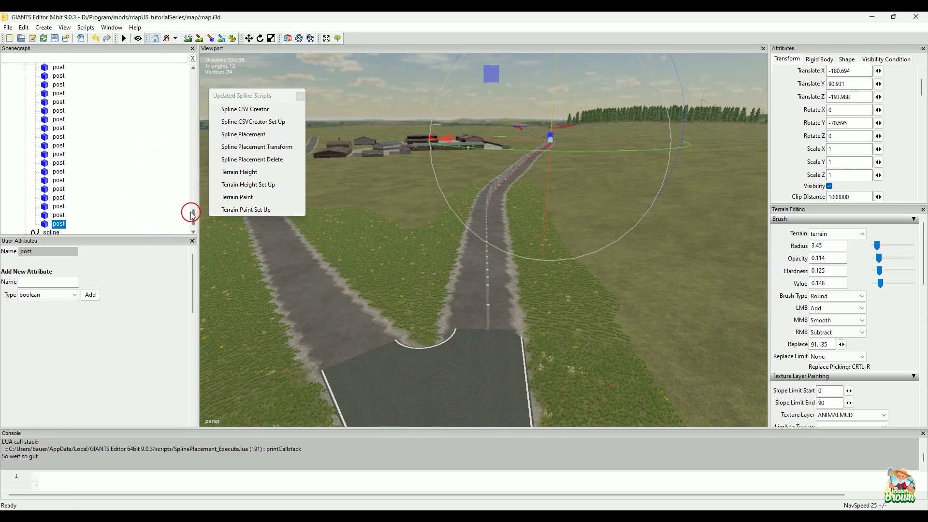
Select the placedObjects group containing all the posts and start exporting that selection
{"action": "left_click_drag", "start_coordinate": [193, 216], "coordinate": [193, 212]}
{"action": "left_click_drag", "start_coordinate": [180, 174], "coordinate": [178, 92]}
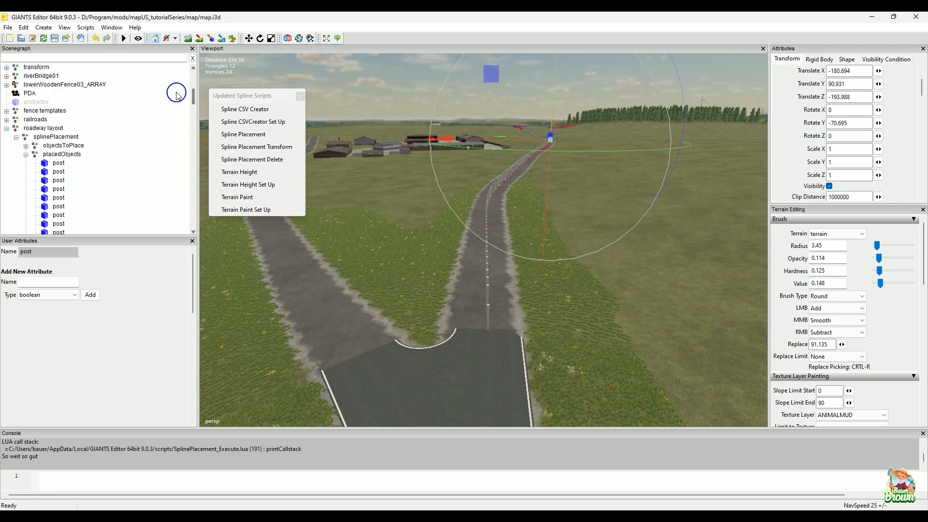
{"action": "left_click", "coordinate": [59, 154]}
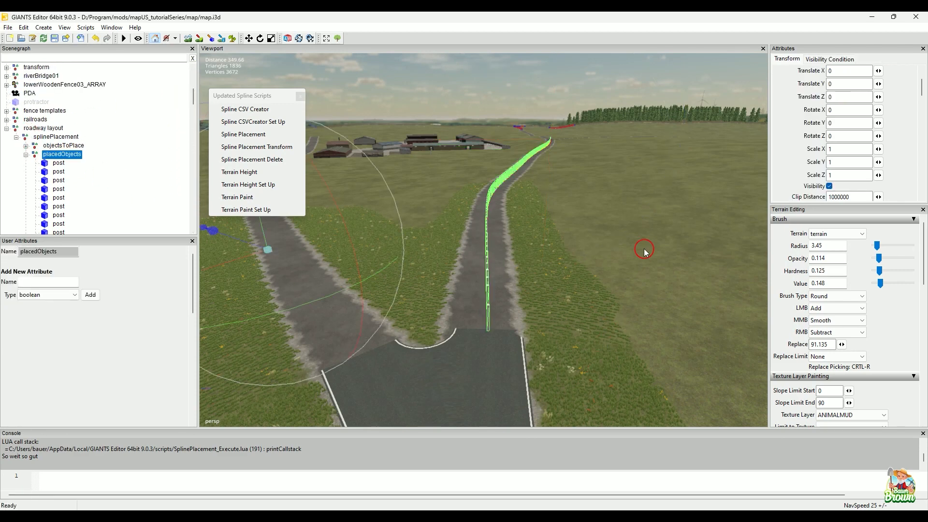
{"action": "middle_click_drag", "start_coordinate": [648, 208], "coordinate": [547, 240], "text": "alt"}
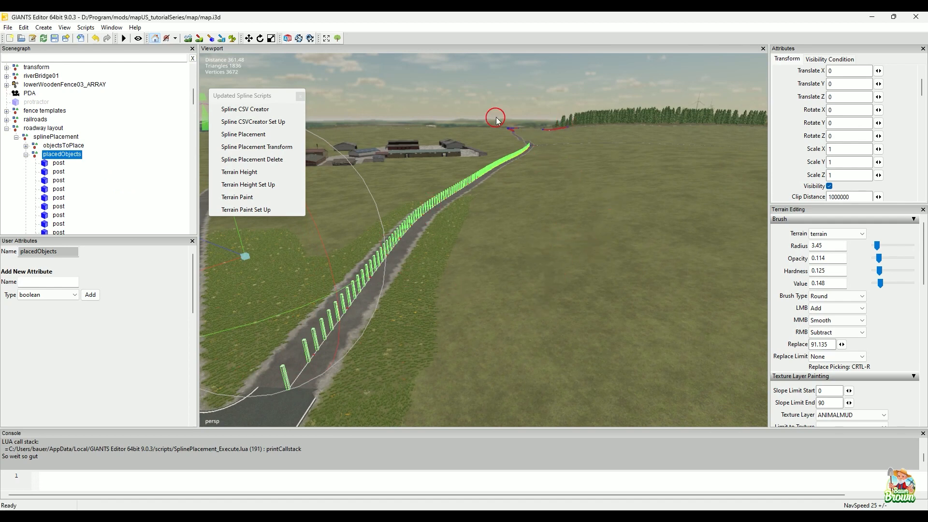
{"action": "left_click", "coordinate": [8, 28]}
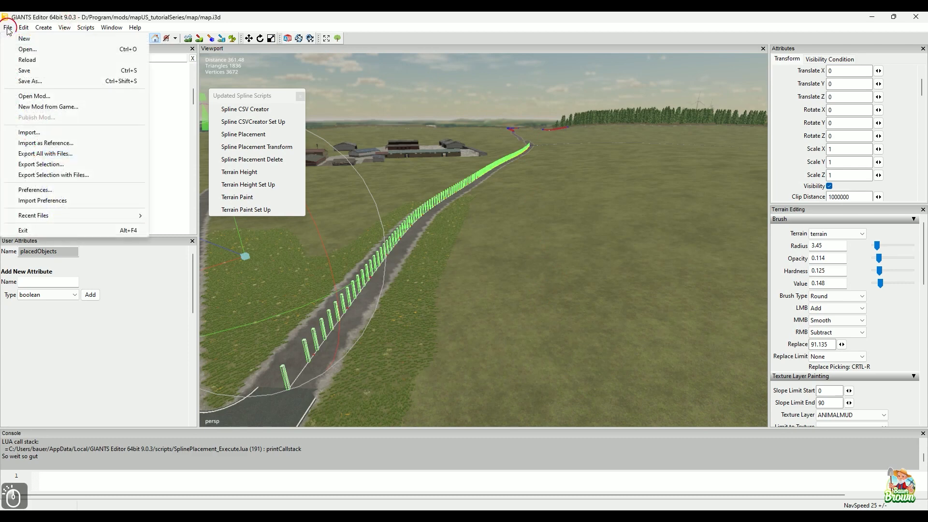
{"action": "left_click", "coordinate": [23, 28]}
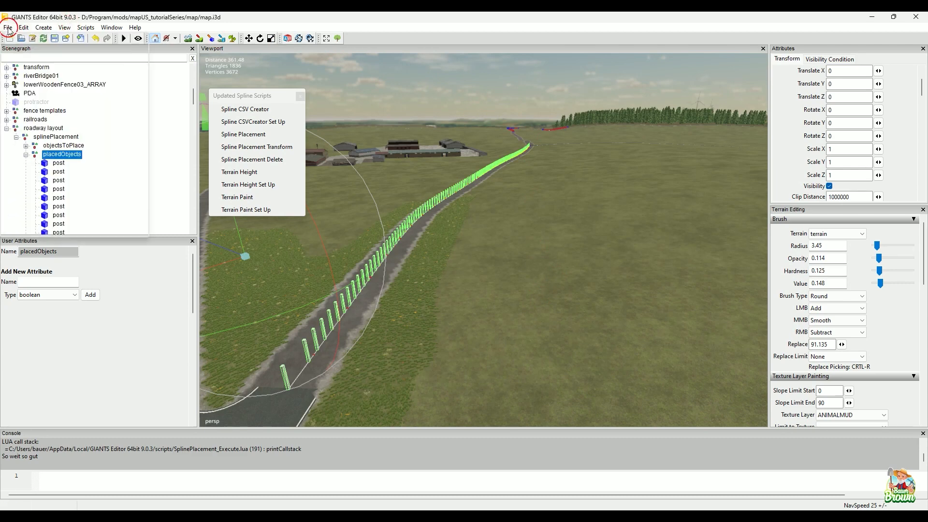
{"action": "left_click", "coordinate": [8, 28]}
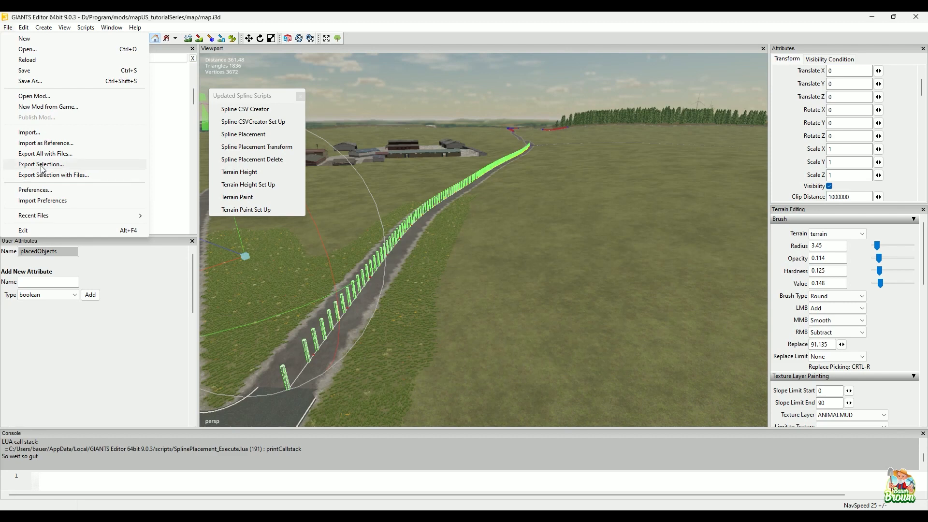
{"action": "left_click", "coordinate": [120, 169]}
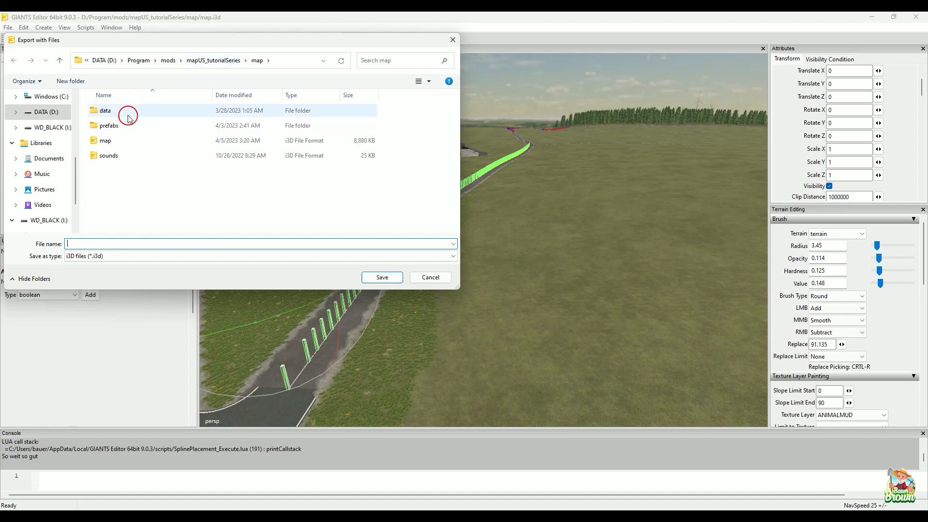
Save the exported selection as placedObjects in i3D format in the objects/roads folder of mapUS_tutorialSeries
{"action": "left_click", "coordinate": [218, 60]}
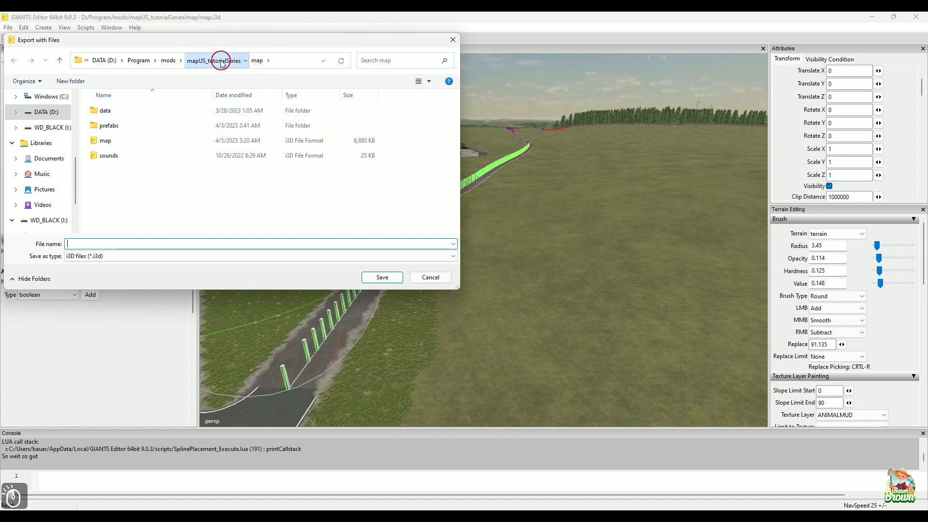
{"action": "double_click", "coordinate": [109, 141]}
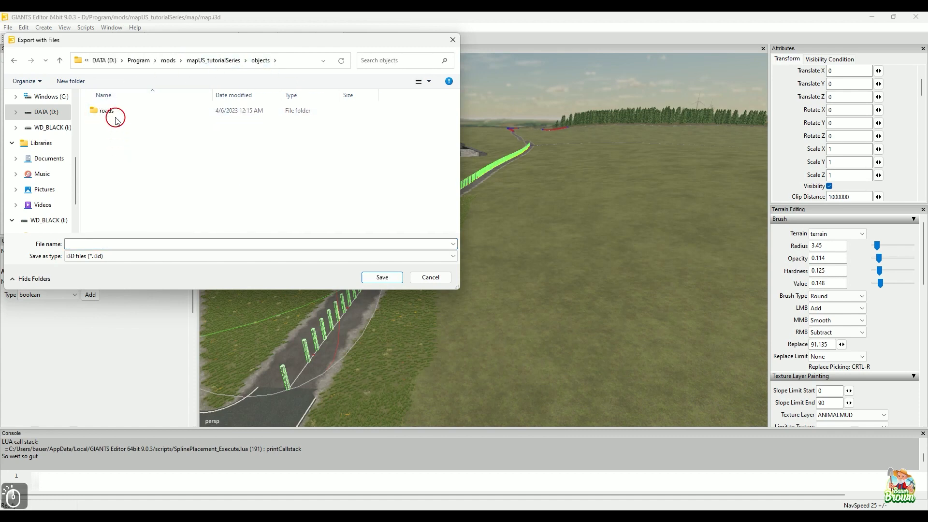
{"action": "left_click", "coordinate": [117, 112]}
{"action": "double_click", "coordinate": [117, 112]}
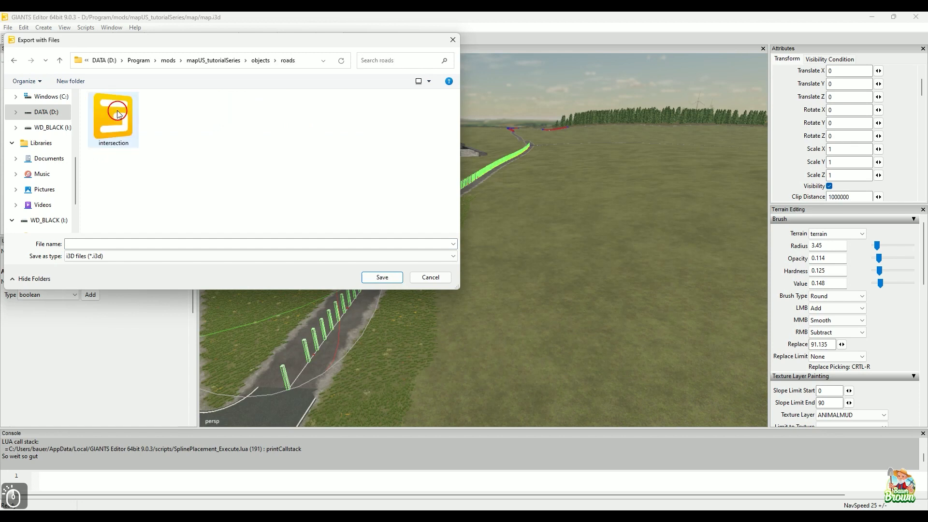
{"action": "left_click", "coordinate": [147, 243]}
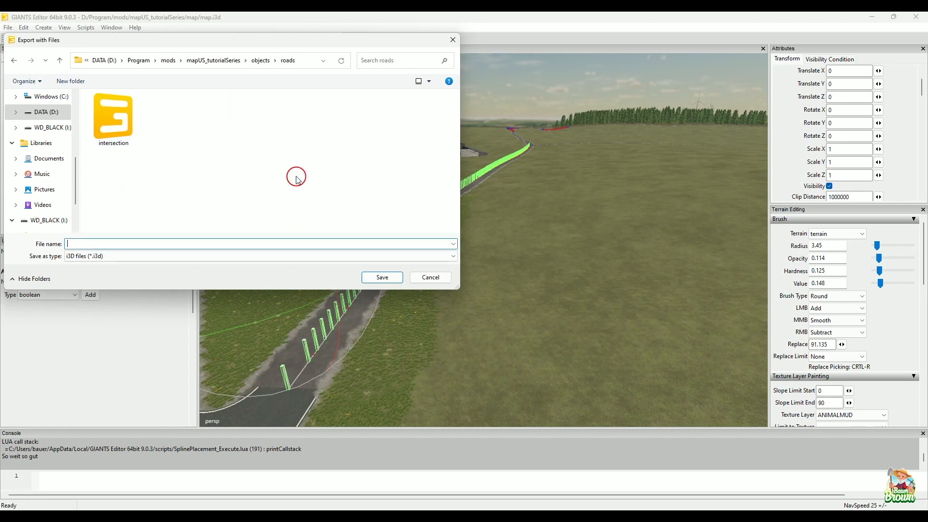
{"action": "type", "text": "place"}
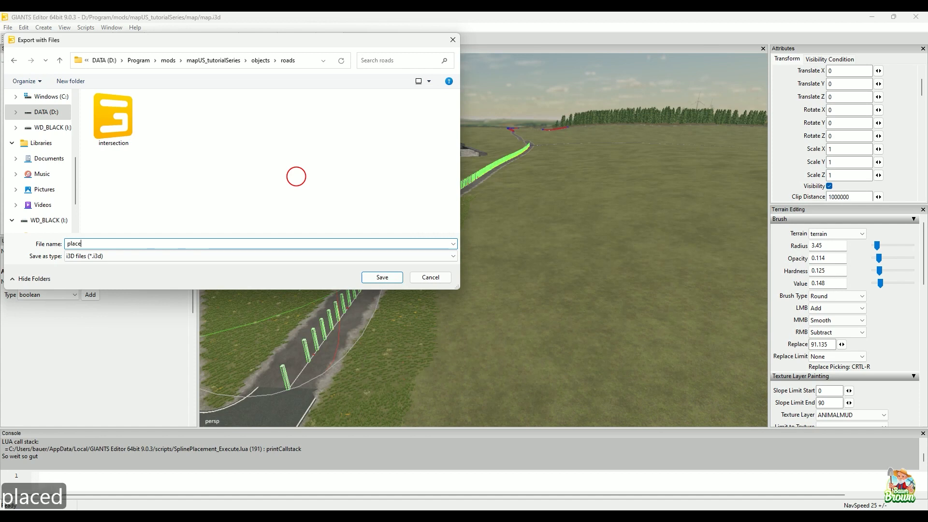
{"action": "type", "text": "dO"}
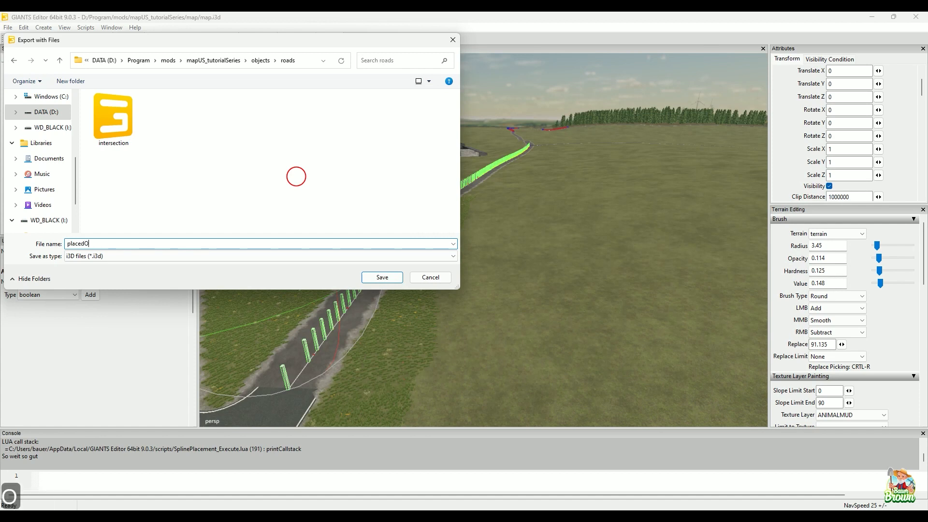
{"action": "type", "text": "bjects"}
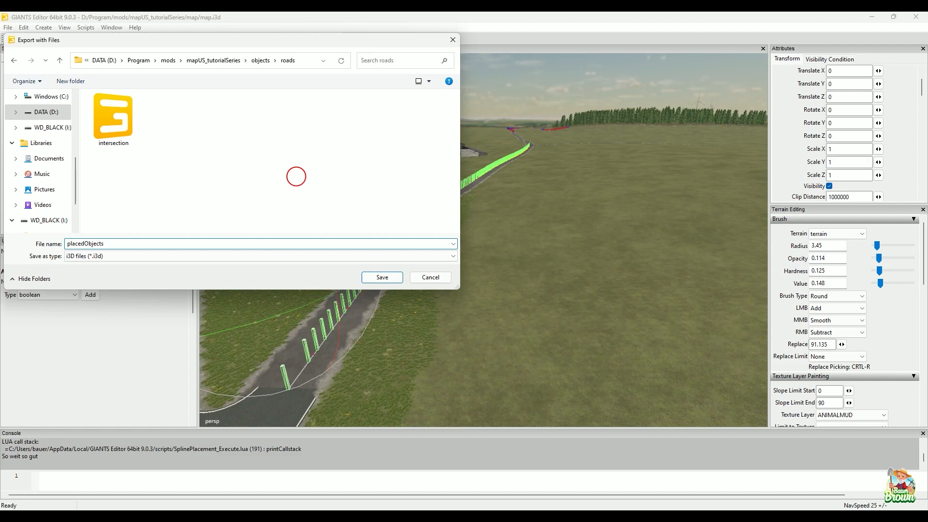
{"action": "key", "text": "Return"}
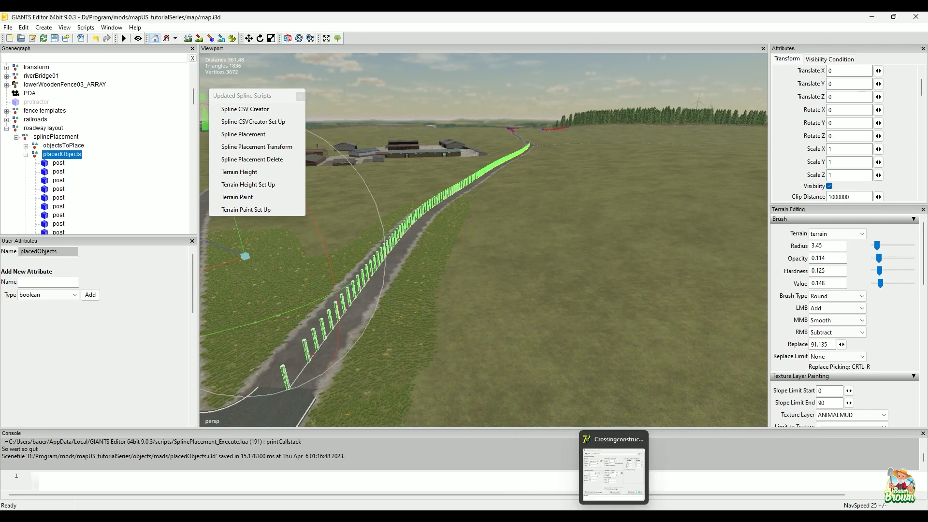
Switch to SplineStreetConstructor and close the road profile preview
{"action": "left_click", "coordinate": [585, 516]}
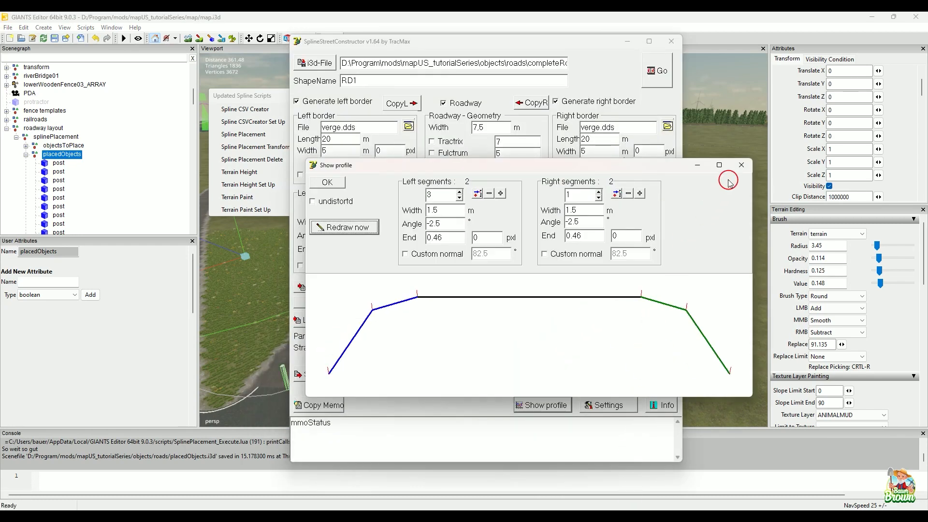
{"action": "left_click", "coordinate": [741, 165]}
{"action": "left_click", "coordinate": [541, 323]}
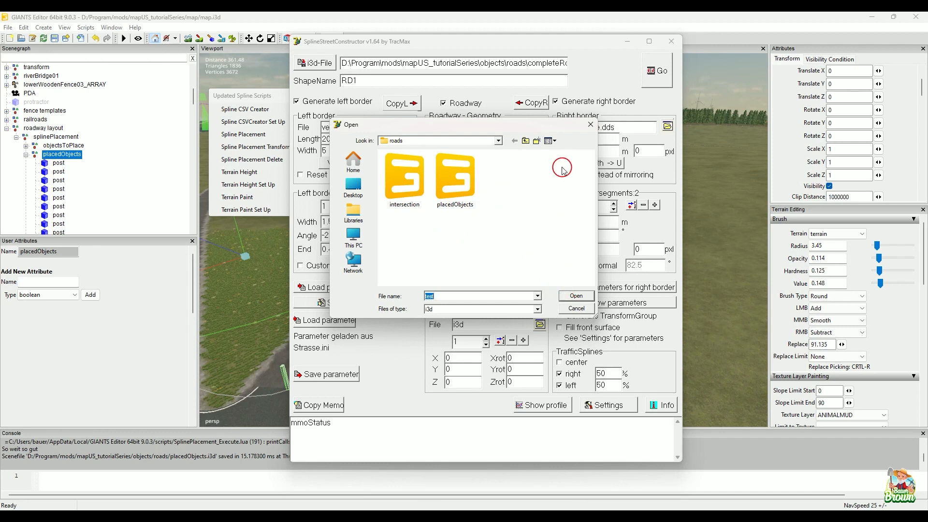
{"action": "left_click", "coordinate": [591, 125]}
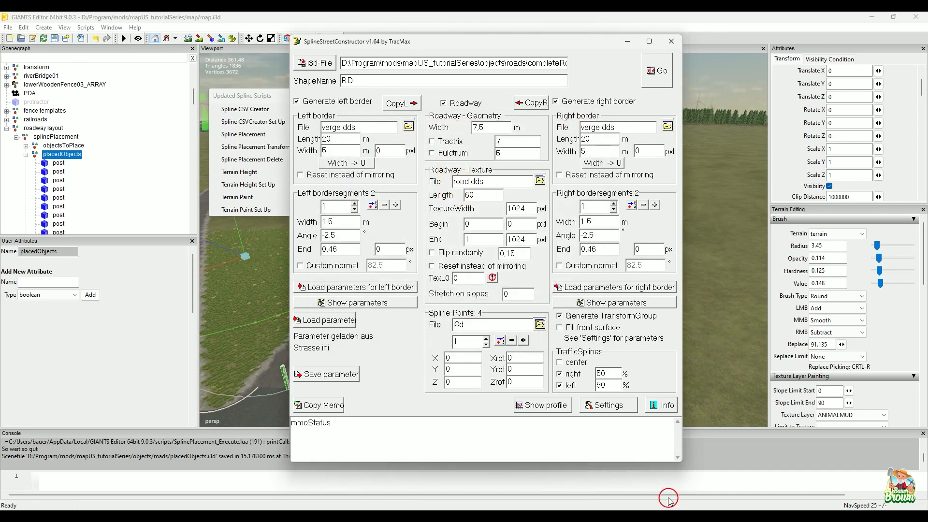
Switch to File Explorer and open the objects/roads folder of mapUS_tutorialSeries
{"action": "left_click", "coordinate": [444, 518]}
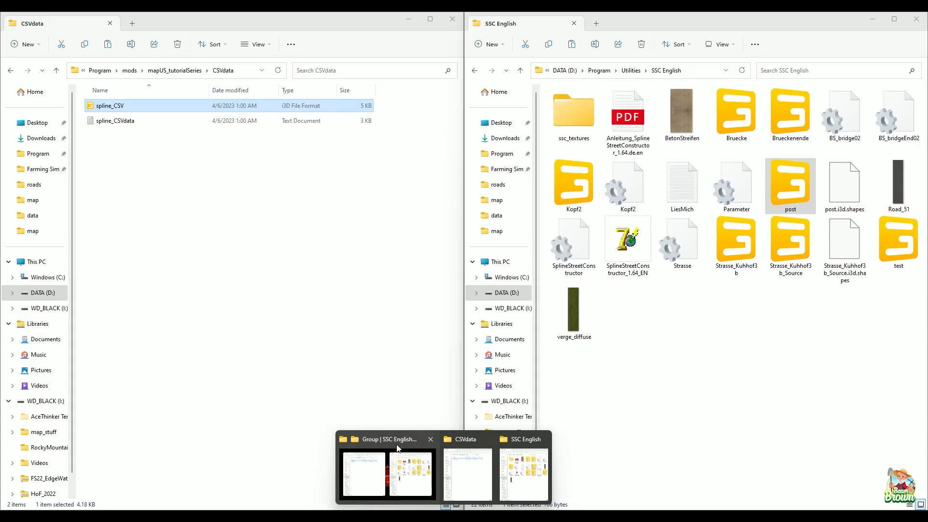
{"action": "left_click", "coordinate": [397, 454]}
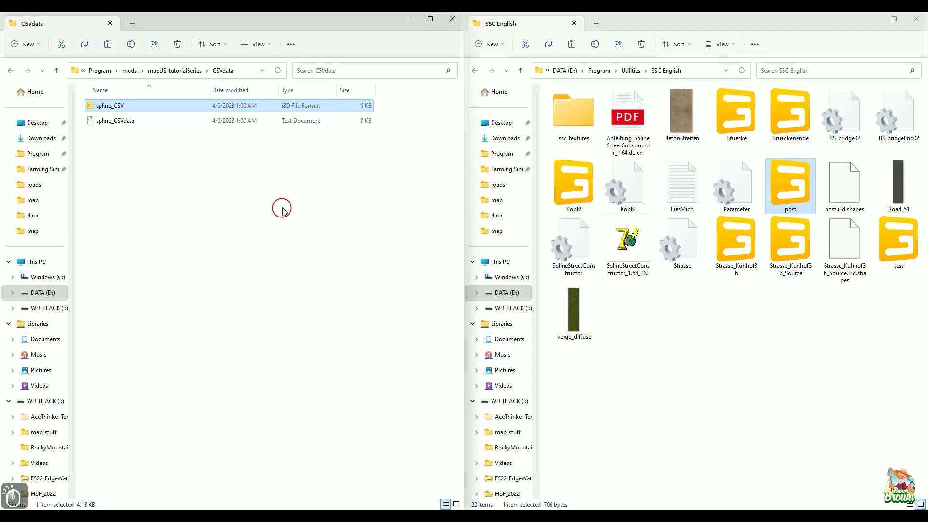
{"action": "left_click", "coordinate": [175, 70]}
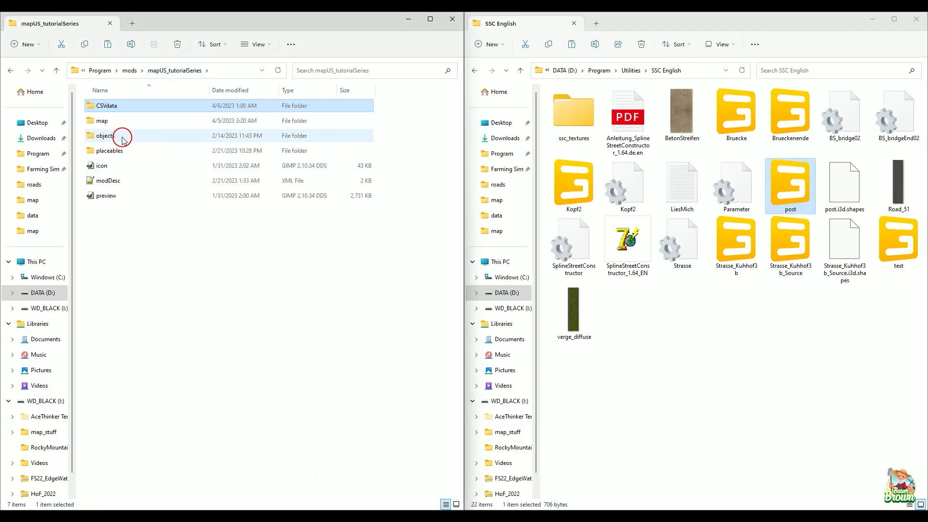
{"action": "double_click", "coordinate": [120, 134]}
{"action": "double_click", "coordinate": [121, 111]}
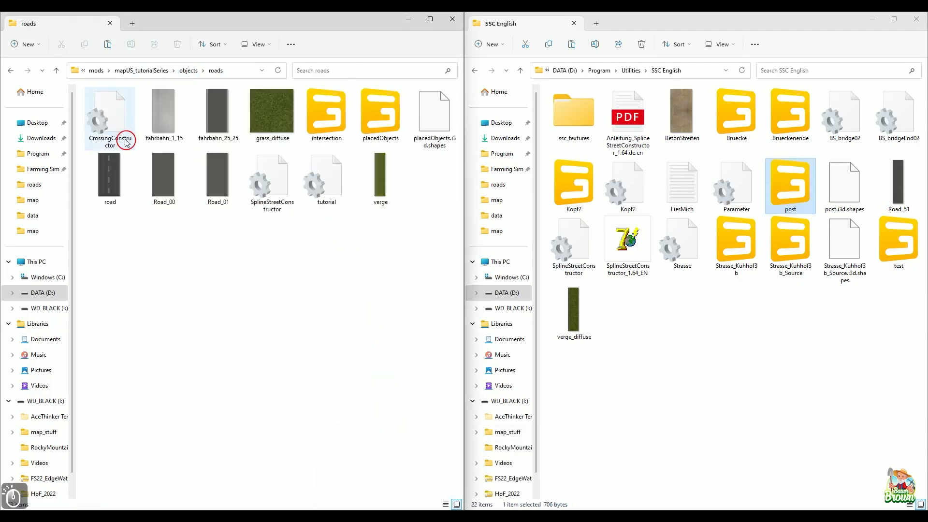
Open the placedObjects i3D file in Notepad++ and inspect the first post entry, the one with zero scale
{"action": "left_click", "coordinate": [381, 115]}
{"action": "right_click", "coordinate": [381, 115]}
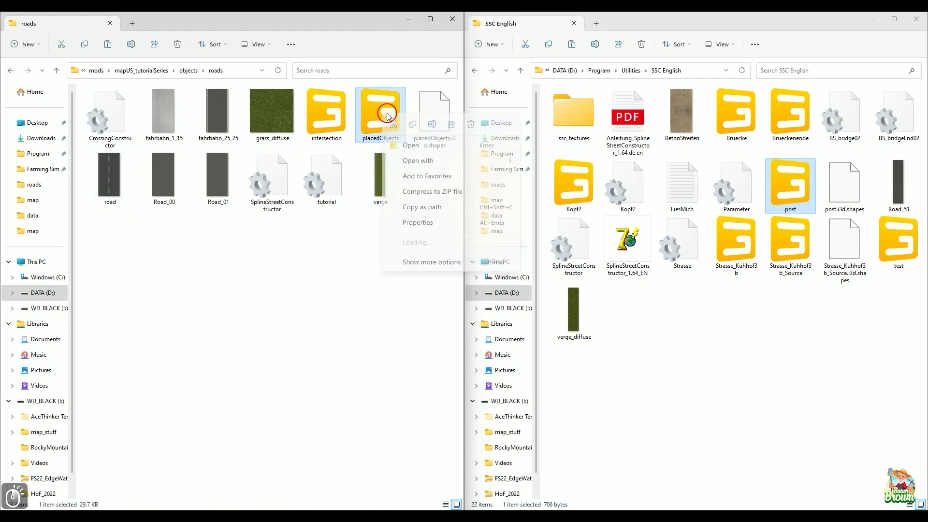
{"action": "mouse_move", "coordinate": [425, 162]}
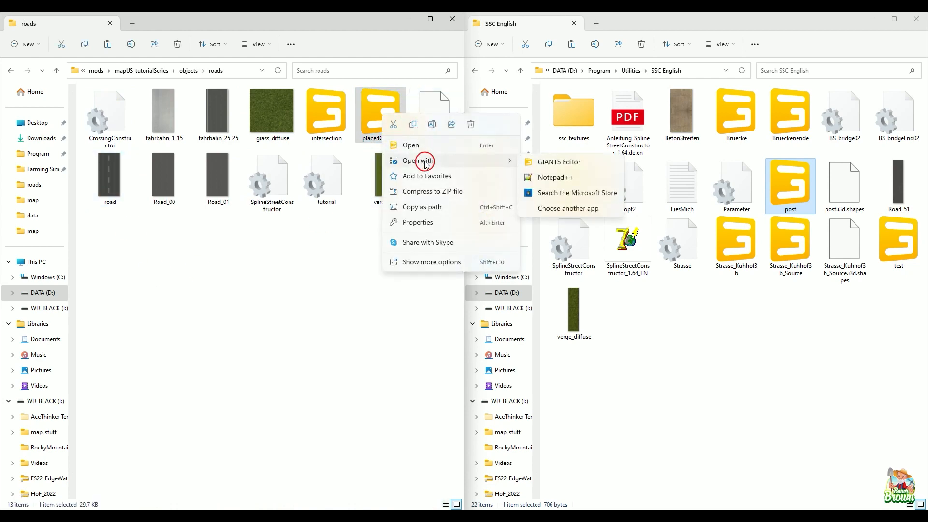
{"action": "left_click", "coordinate": [582, 179]}
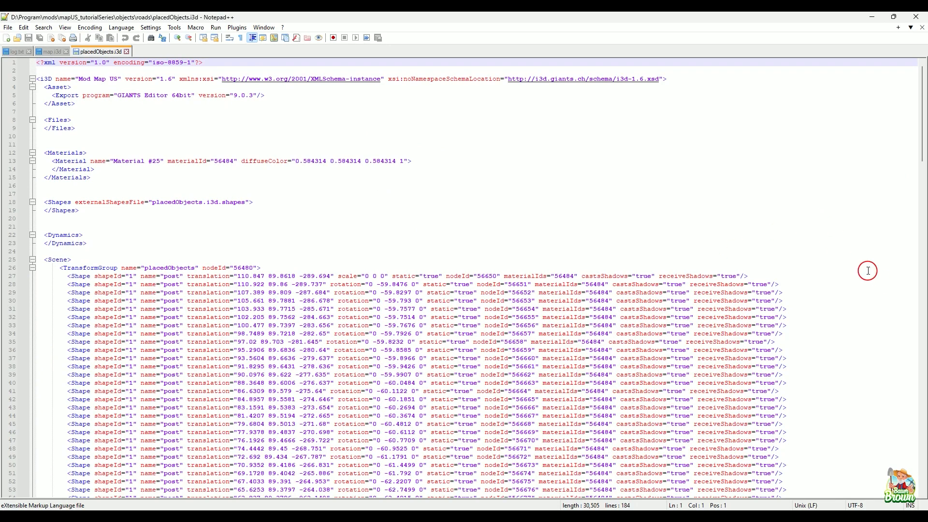
{"action": "scroll", "coordinate": [868, 271], "scroll_direction": "down", "scroll_amount": 3}
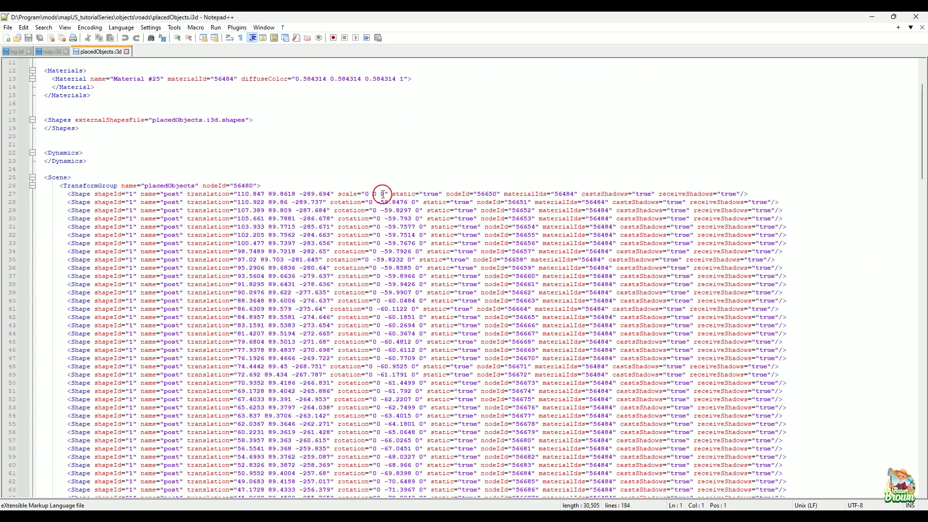
{"action": "scroll", "coordinate": [677, 199], "scroll_direction": "down", "scroll_amount": 5}
{"action": "scroll", "coordinate": [744, 232], "scroll_direction": "up", "scroll_amount": 5}
{"action": "left_click", "coordinate": [774, 193]}
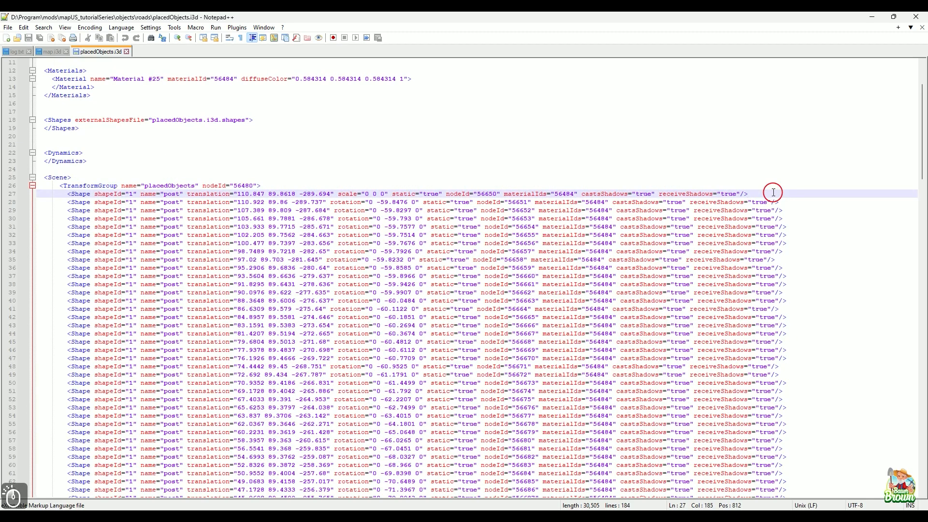
Switch to SplineStreetConstructor and load the placedObjects i3D file as the spline points
{"action": "mouse_move", "coordinate": [635, 516]}
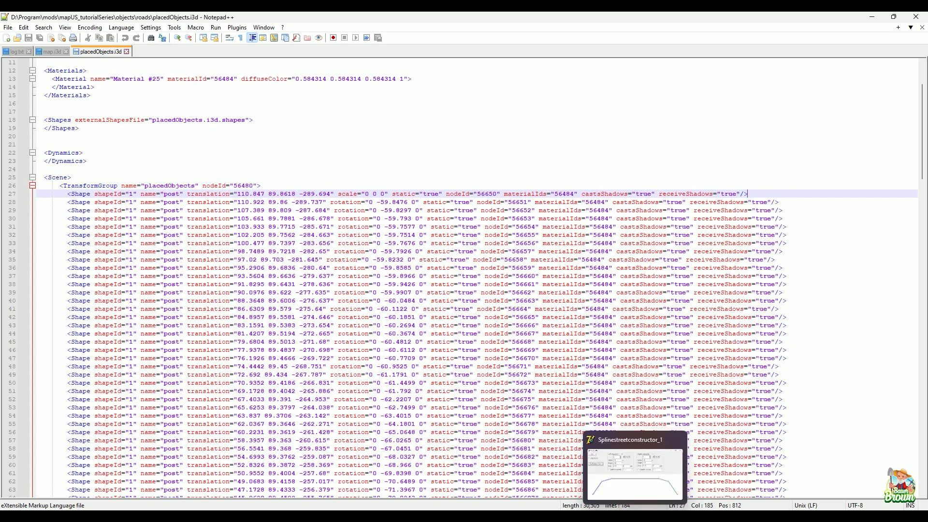
{"action": "left_click", "coordinate": [635, 471]}
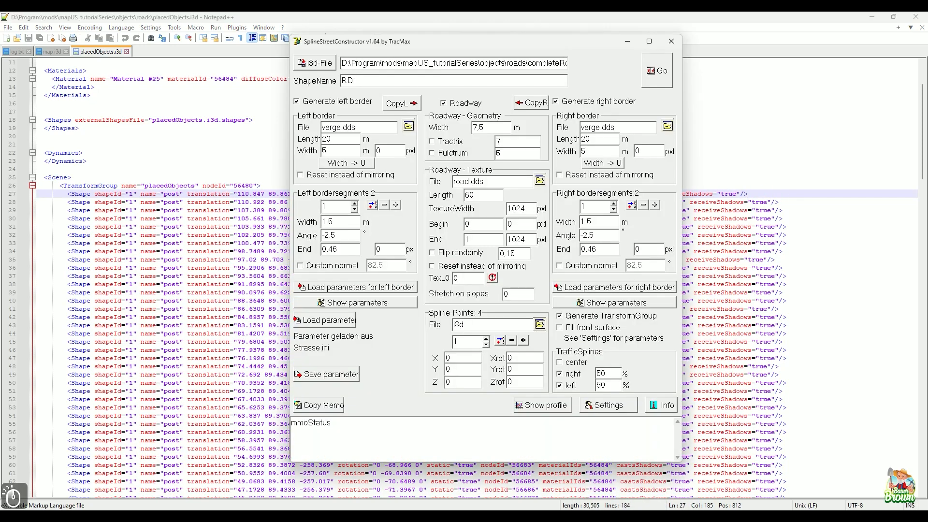
{"action": "left_click", "coordinate": [540, 324]}
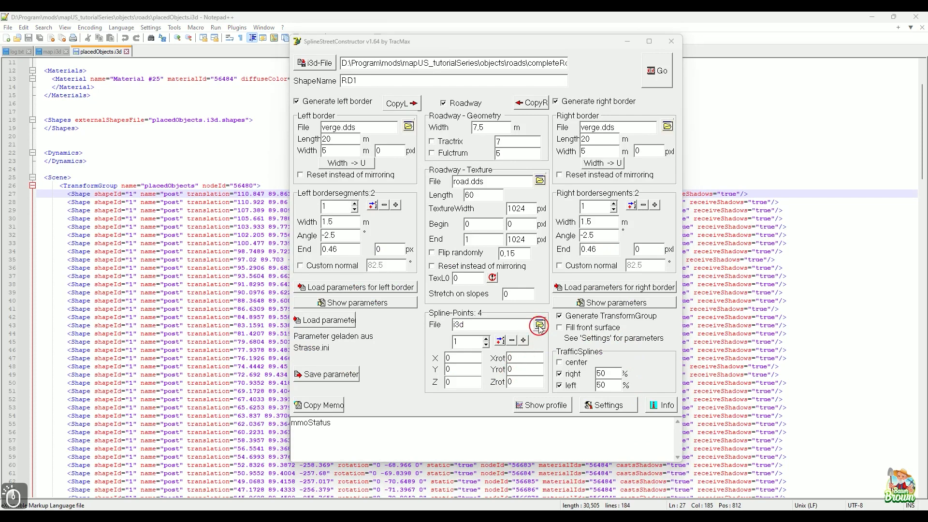
{"action": "left_click", "coordinate": [425, 175]}
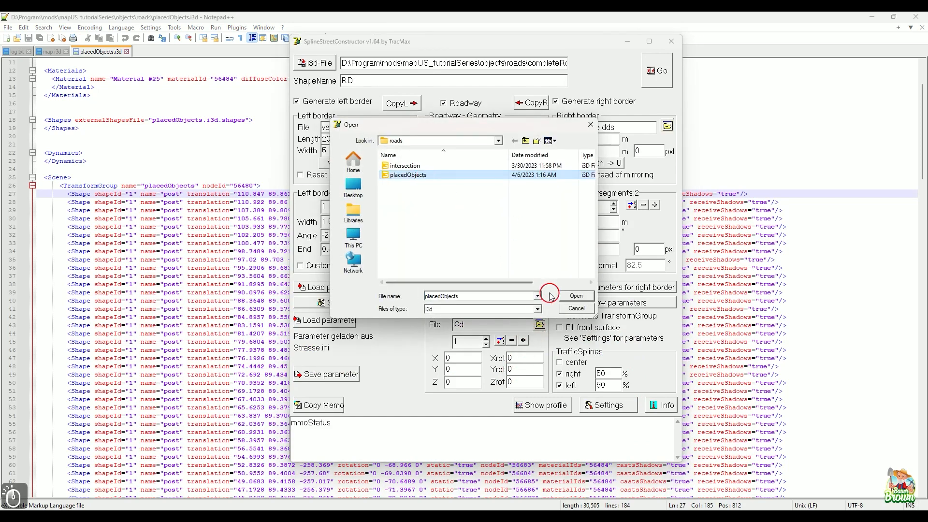
{"action": "left_click", "coordinate": [564, 298]}
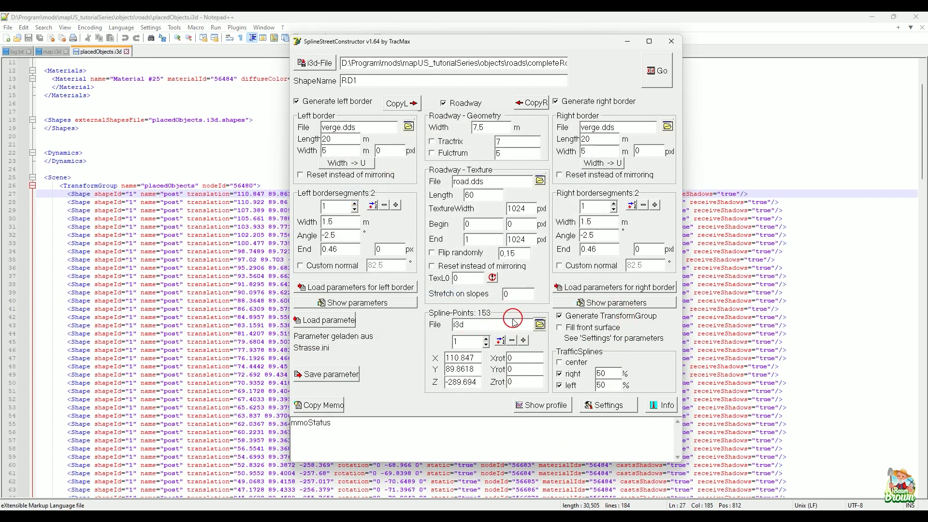
Try to generate the road from the loaded spline points, and minimize SplineStreetConstructor
{"action": "left_click", "coordinate": [656, 71]}
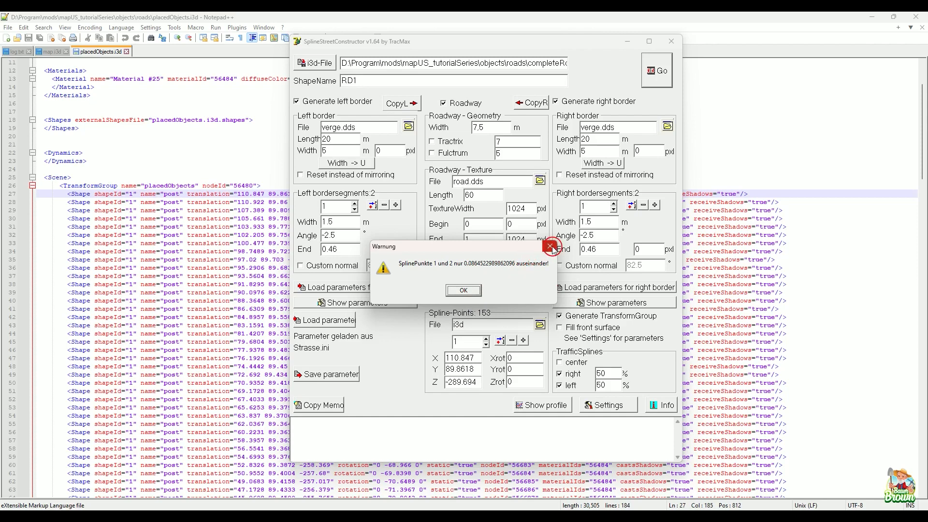
{"action": "left_click", "coordinate": [471, 290]}
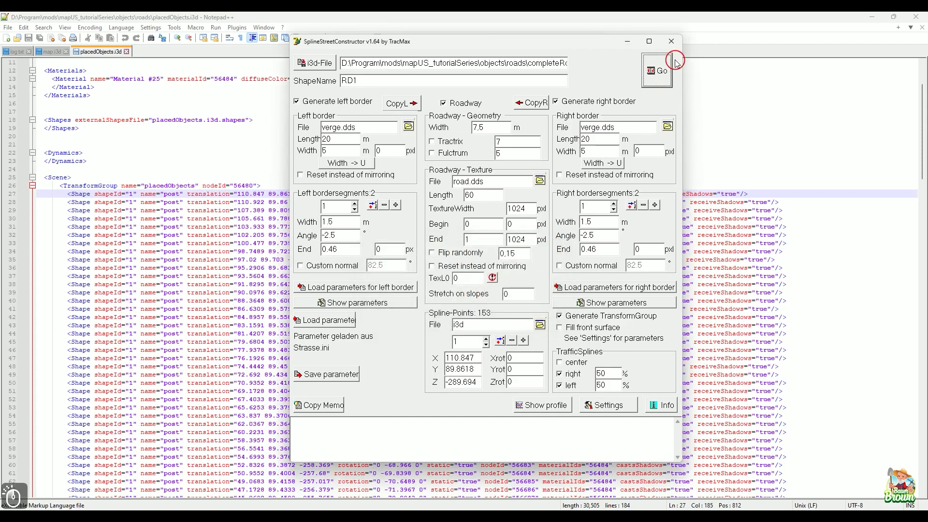
{"action": "left_click", "coordinate": [628, 42]}
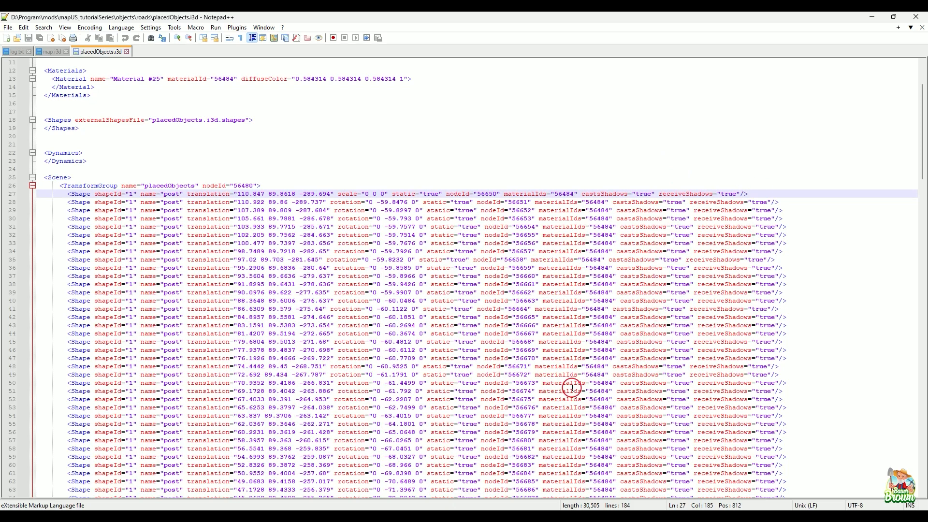
Switch to GIANTS Editor and open the Script Editor showing the Spline Placement Execute script
{"action": "left_click", "coordinate": [450, 521]}
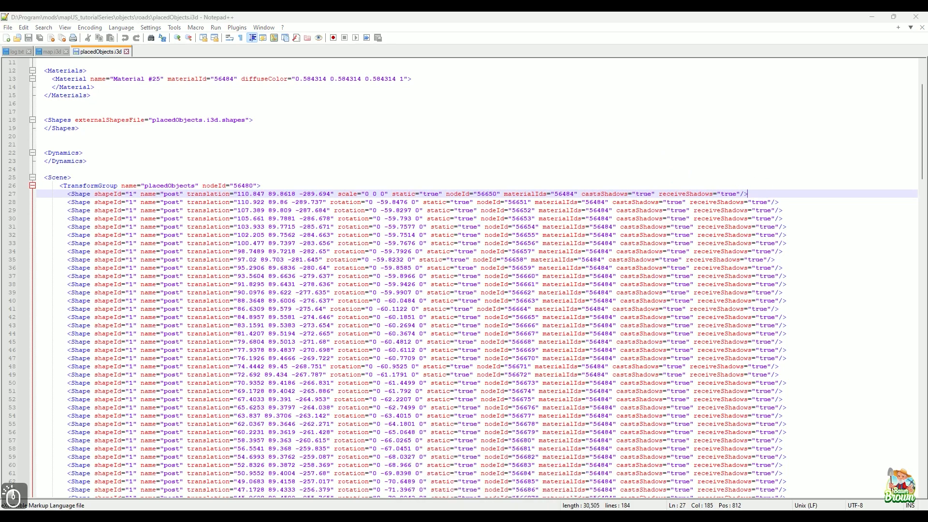
{"action": "left_click", "coordinate": [308, 322]}
{"action": "left_click", "coordinate": [112, 27]}
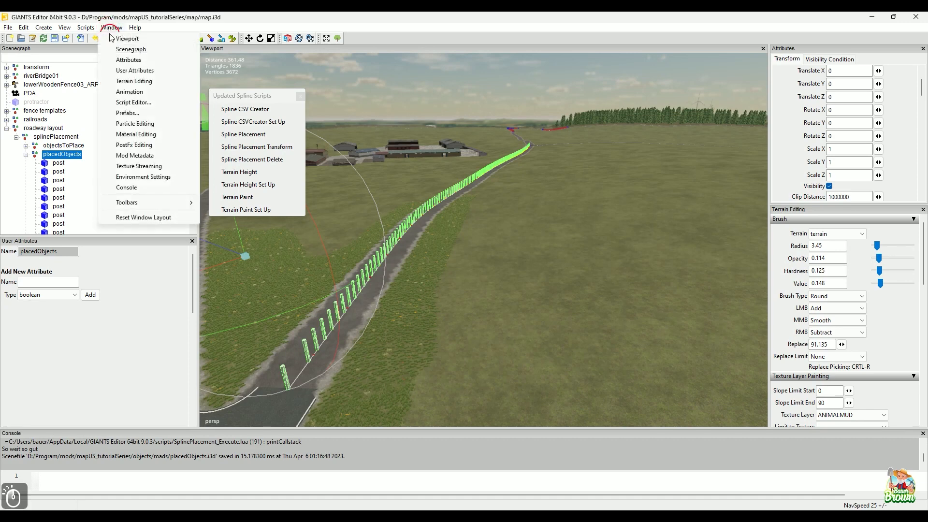
{"action": "left_click", "coordinate": [137, 103]}
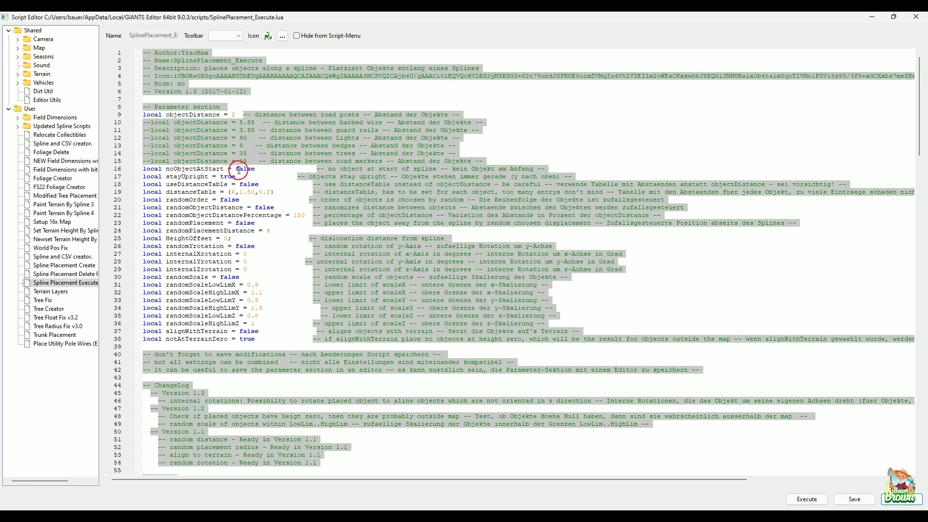
Set noObjectAtStart to true in the Spline Placement Execute script, save it and close the Script Editor
{"action": "left_click", "coordinate": [255, 170]}
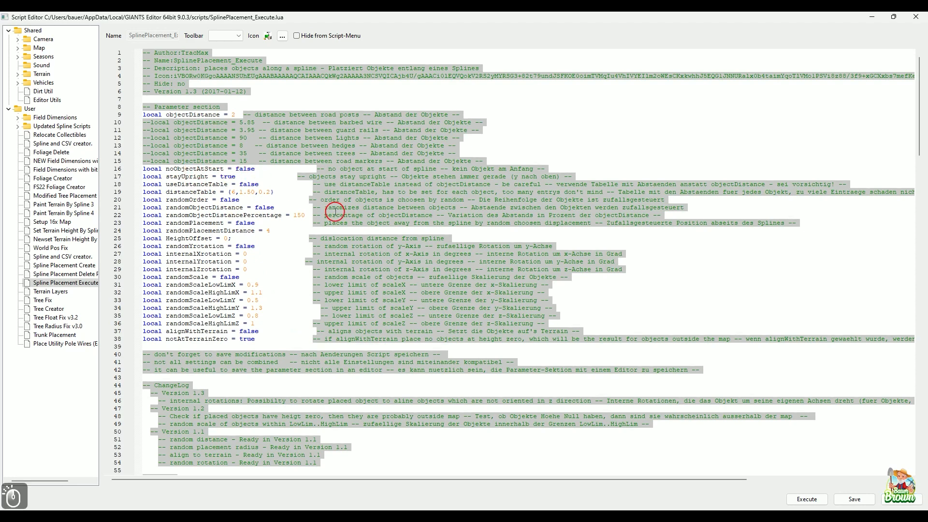
{"action": "key", "text": "BackSpace"}
{"action": "key", "text": "BackSpace"}
{"action": "key", "text": "BackSpace"}
{"action": "key", "text": "BackSpace"}
{"action": "key", "text": "BackSpace"}
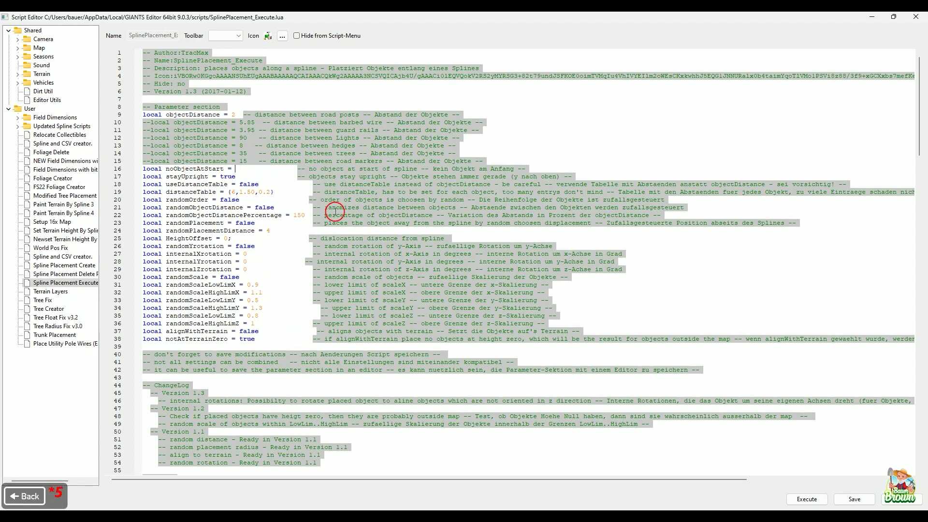
{"action": "type", "text": "true"}
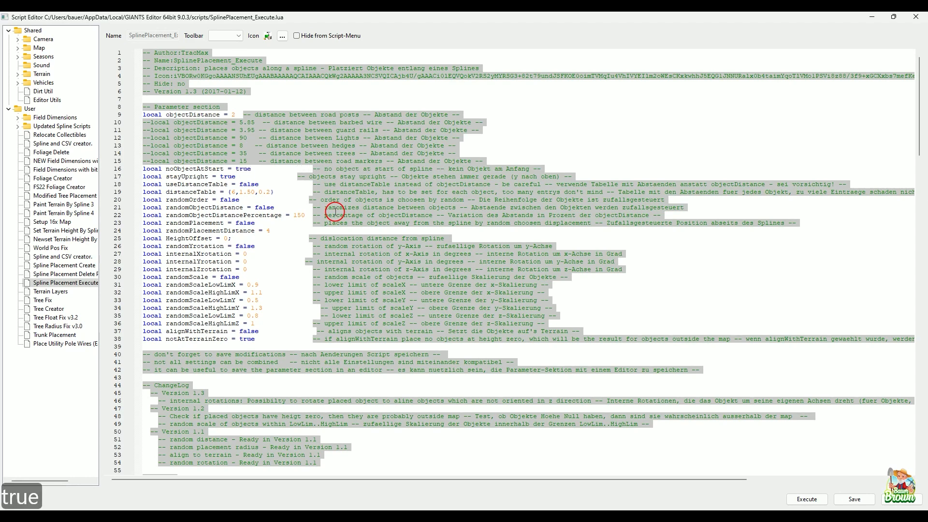
{"action": "left_click", "coordinate": [853, 502]}
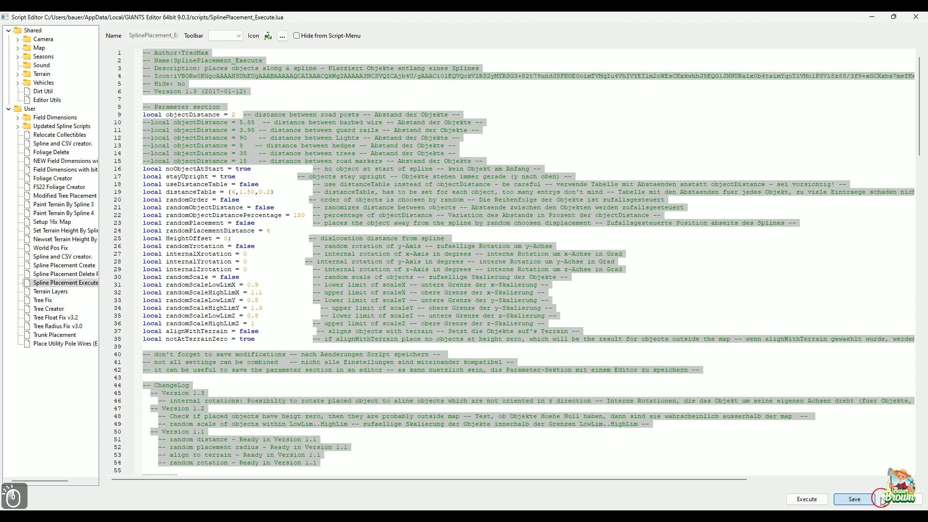
{"action": "left_click", "coordinate": [899, 502]}
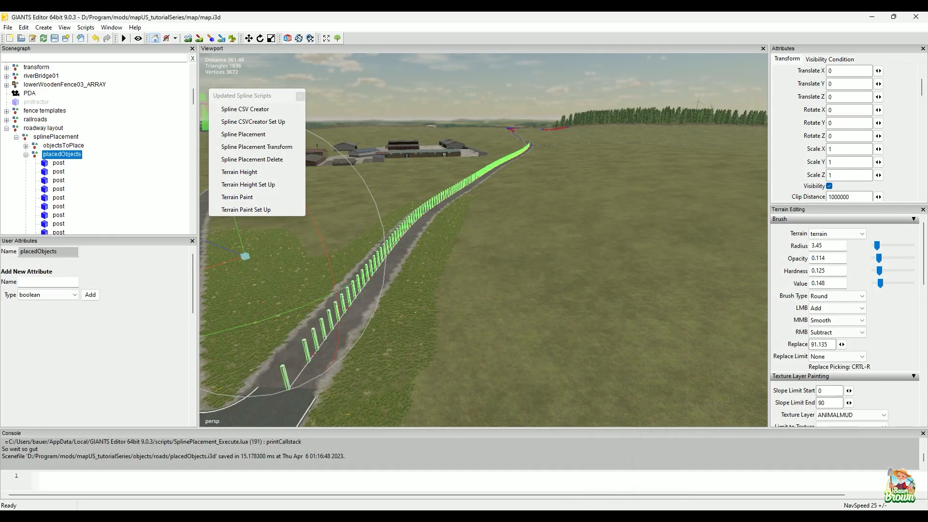
Switch to Notepad++ and delete the first post line, with scale "0 0 0", from the placedObjects TransformGroup
{"action": "left_click", "coordinate": [550, 517]}
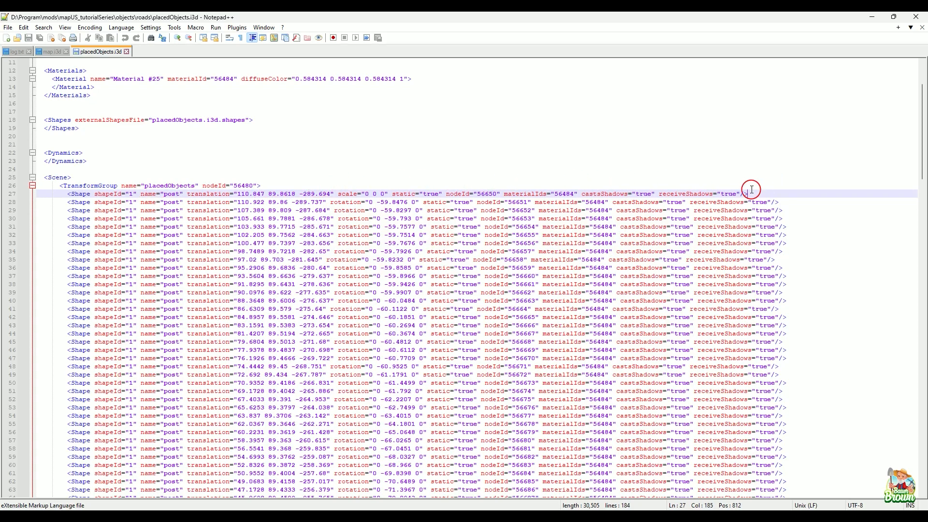
{"action": "left_click_drag", "start_coordinate": [749, 196], "coordinate": [749, 189]}
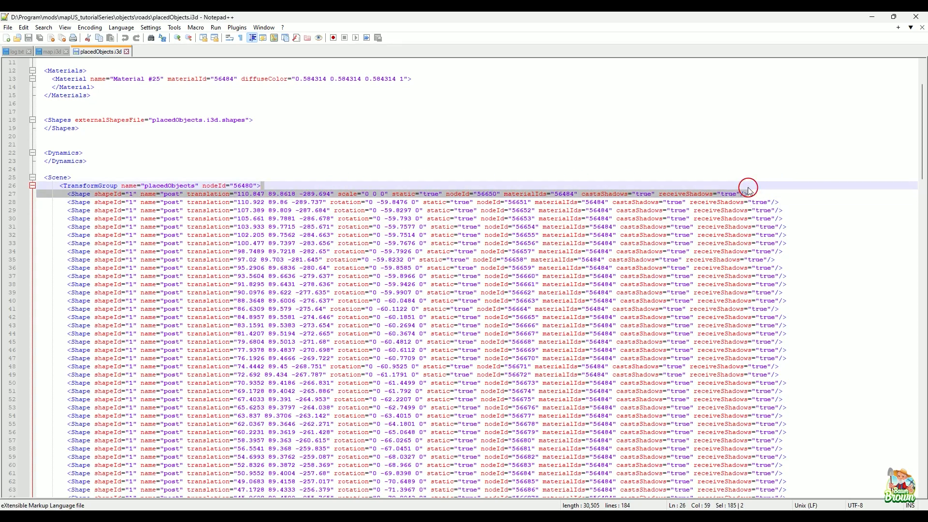
{"action": "key", "text": "Delete"}
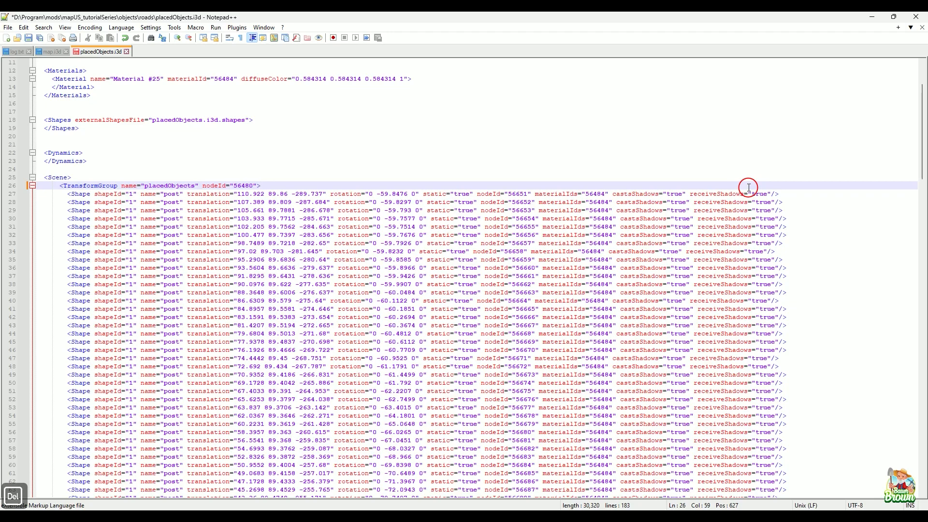
Examine the remaining post entries, especially the rotation attribute of the first one
{"action": "scroll", "coordinate": [533, 375], "scroll_direction": "down", "scroll_amount": 7}
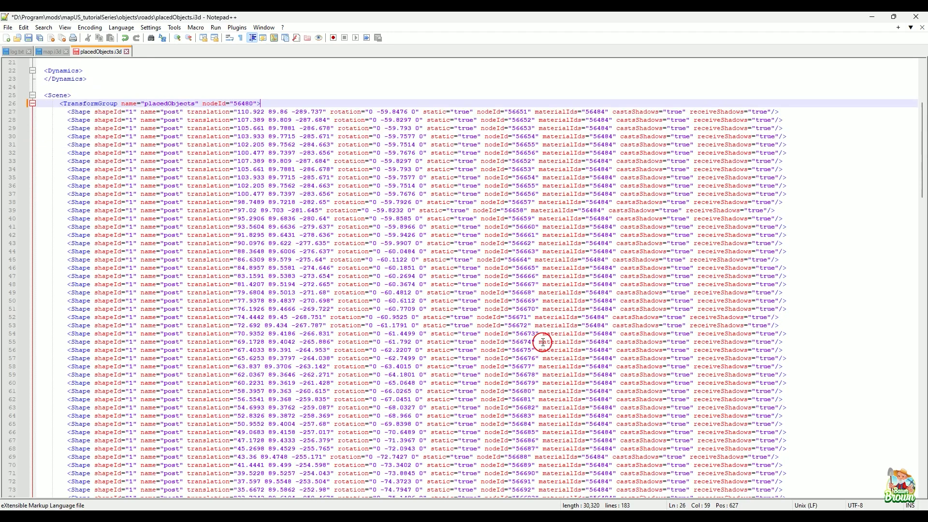
{"action": "scroll", "coordinate": [543, 341], "scroll_direction": "up", "scroll_amount": 2}
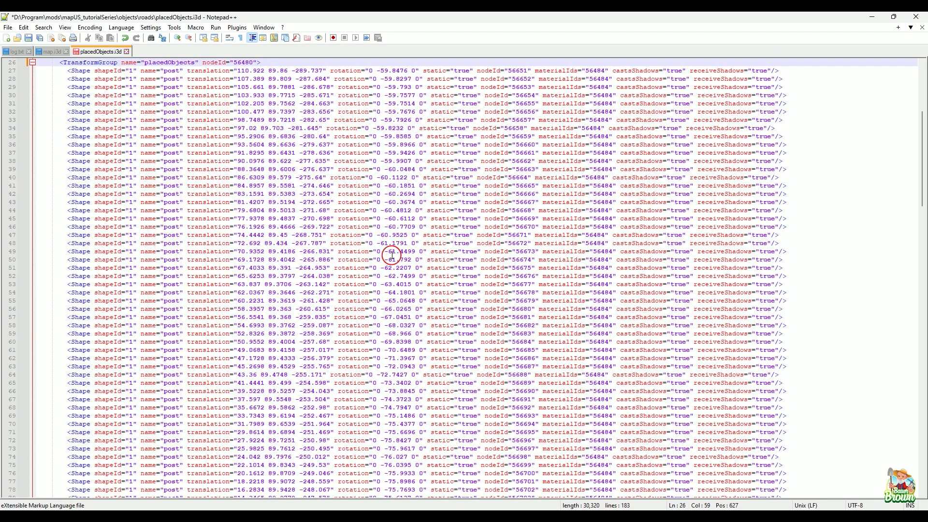
{"action": "scroll", "coordinate": [389, 249], "scroll_direction": "up", "scroll_amount": 2}
{"action": "left_click_drag", "start_coordinate": [327, 111], "coordinate": [425, 107]}
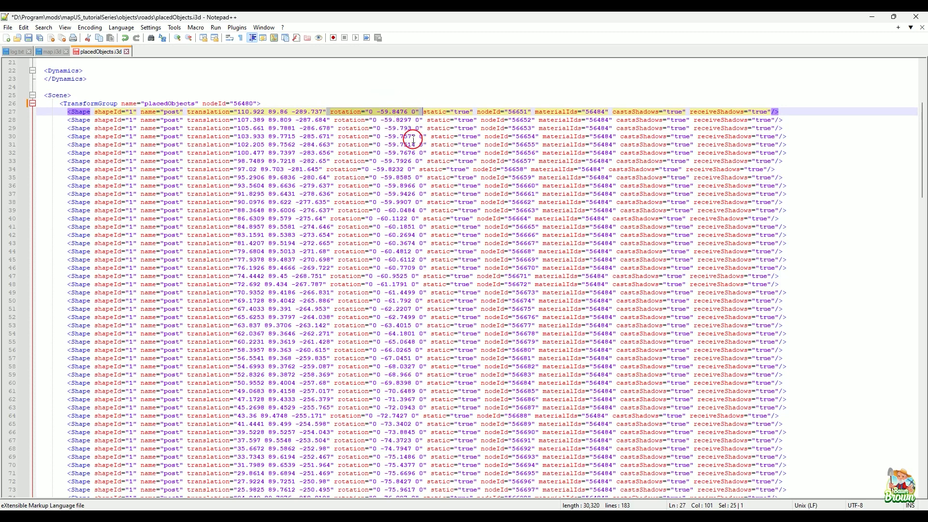
{"action": "left_click", "coordinate": [473, 87]}
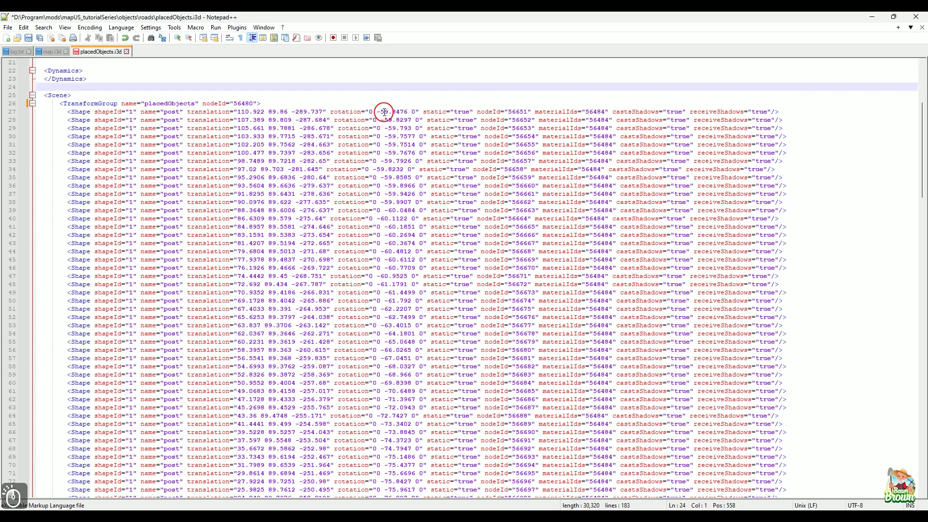
Review the remaining post lines in placedObjects.i3d from the first entry through to the end of the TransformGroup
{"action": "scroll", "coordinate": [473, 219], "scroll_direction": "down", "scroll_amount": 18}
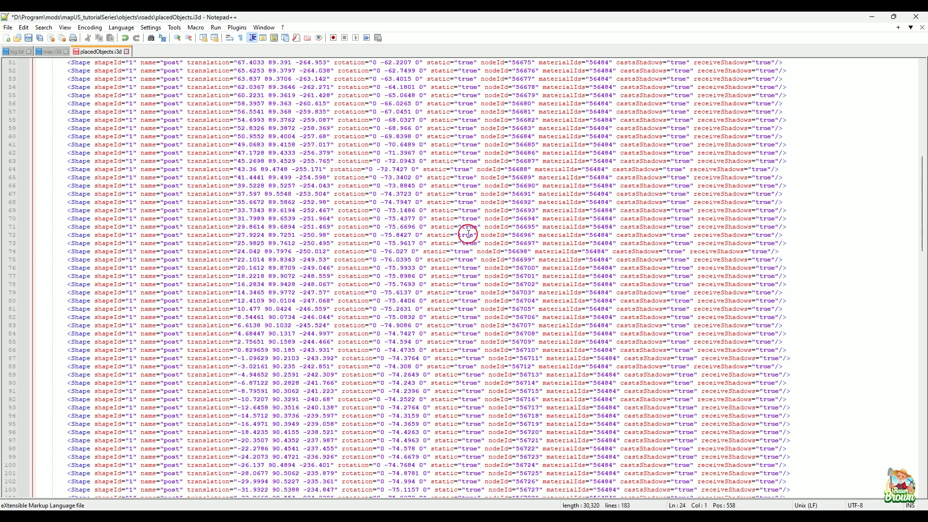
{"action": "scroll", "coordinate": [467, 261], "scroll_direction": "down", "scroll_amount": 20}
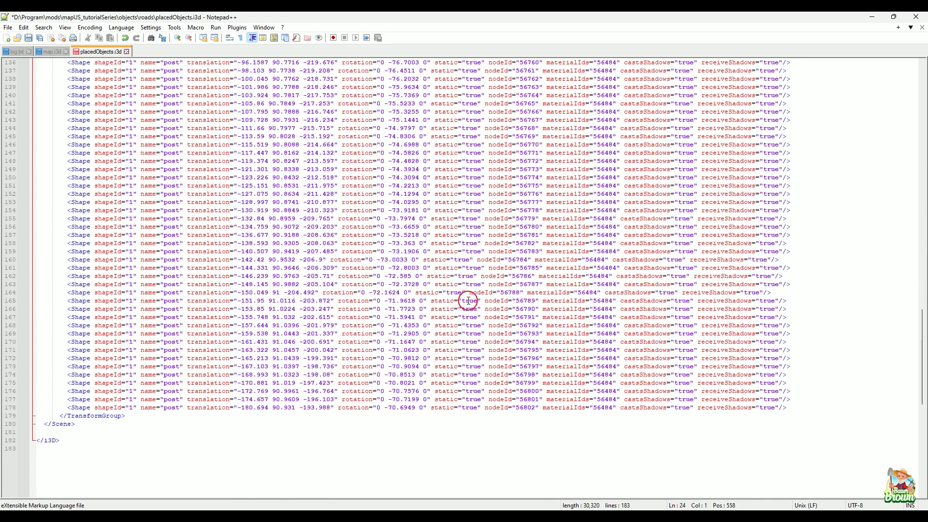
{"action": "scroll", "coordinate": [469, 301], "scroll_direction": "up", "scroll_amount": 20}
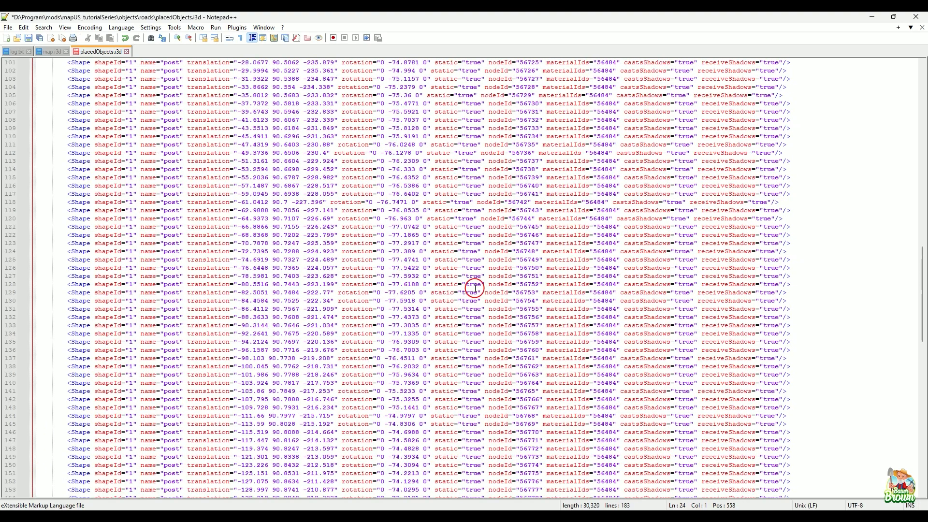
{"action": "scroll", "coordinate": [475, 288], "scroll_direction": "up", "scroll_amount": 3}
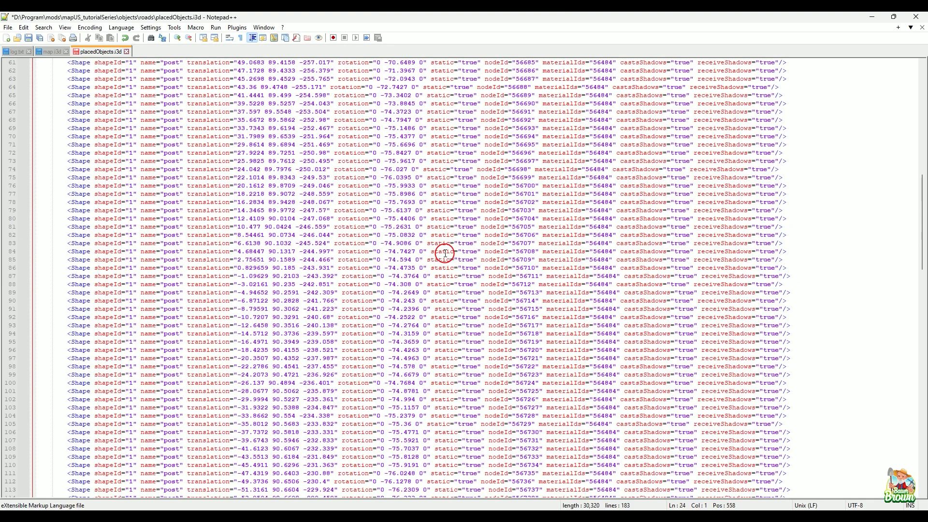
{"action": "scroll", "coordinate": [447, 259], "scroll_direction": "up", "scroll_amount": 12}
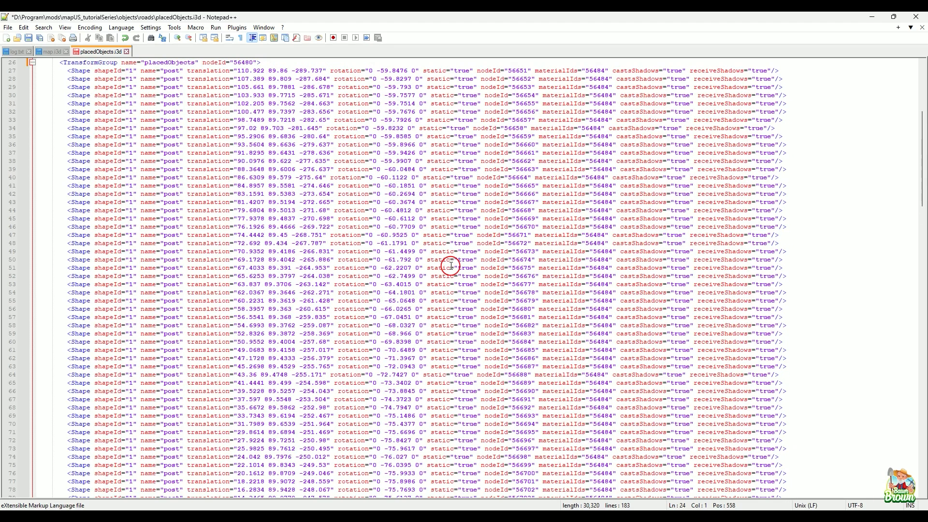
{"action": "scroll", "coordinate": [451, 265], "scroll_direction": "up", "scroll_amount": 5}
{"action": "scroll", "coordinate": [451, 265], "scroll_direction": "down", "scroll_amount": 3}
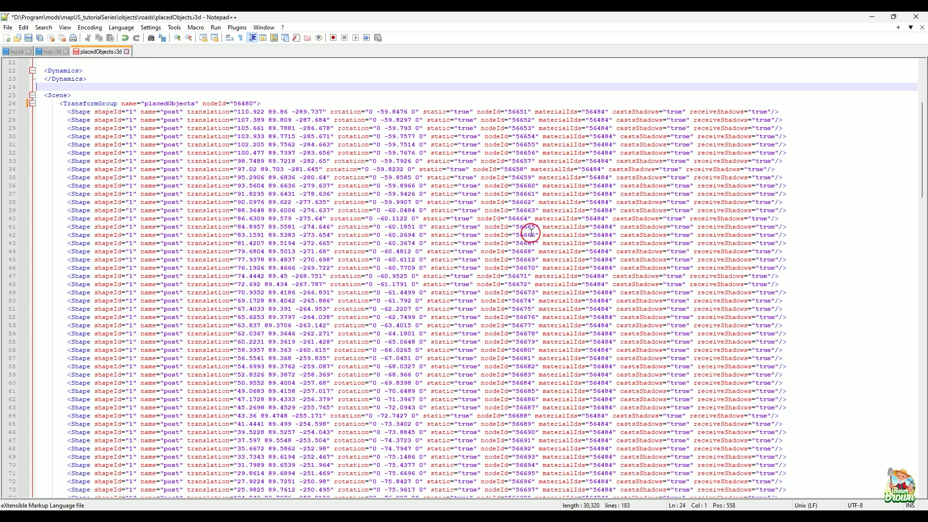
{"action": "scroll", "coordinate": [530, 261], "scroll_direction": "down", "scroll_amount": 15}
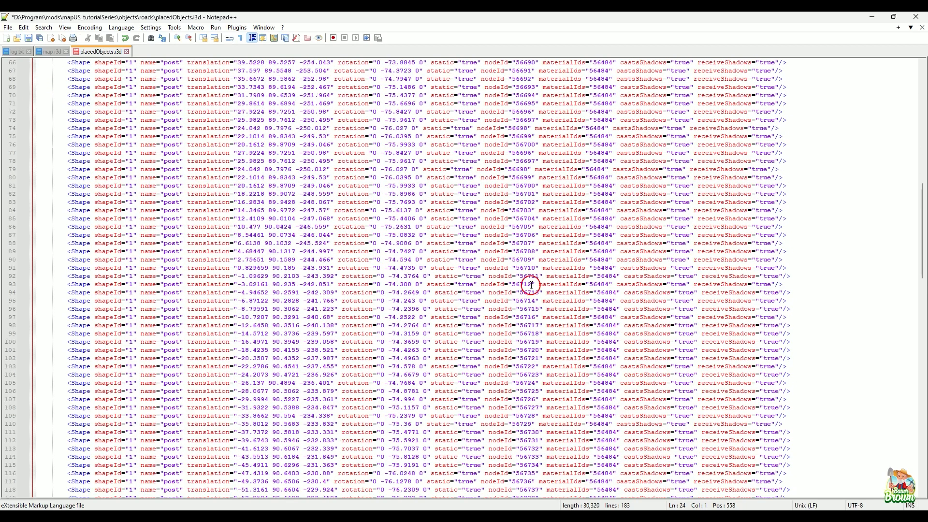
{"action": "scroll", "coordinate": [434, 268], "scroll_direction": "down", "scroll_amount": 20}
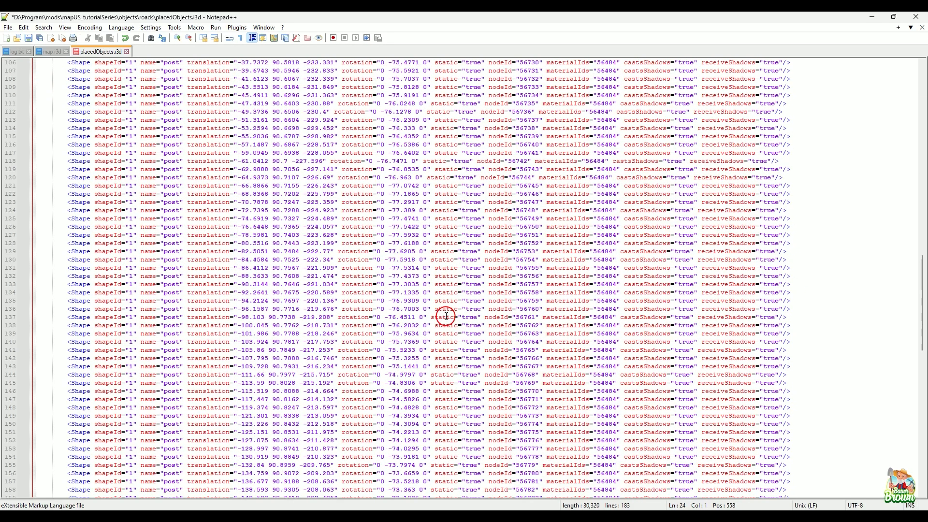
{"action": "scroll", "coordinate": [446, 317], "scroll_direction": "up", "scroll_amount": 20}
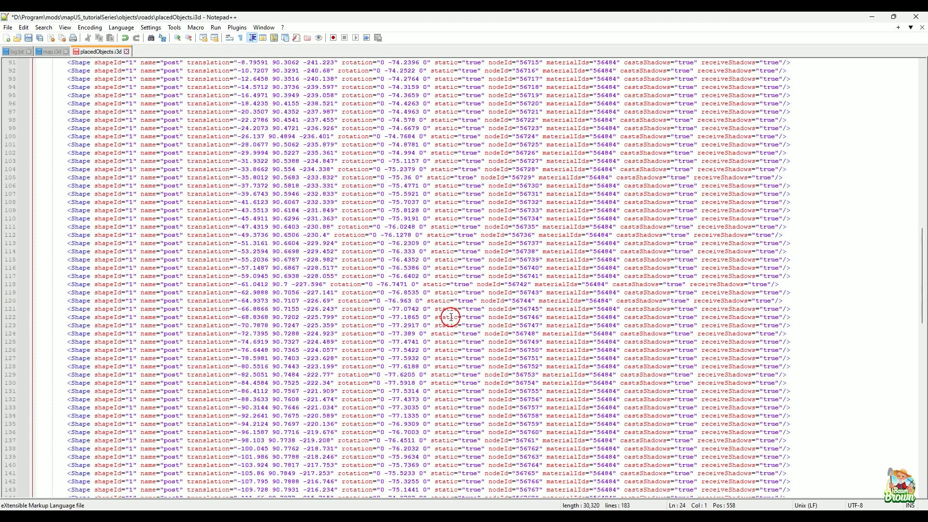
{"action": "scroll", "coordinate": [457, 310], "scroll_direction": "up", "scroll_amount": 8}
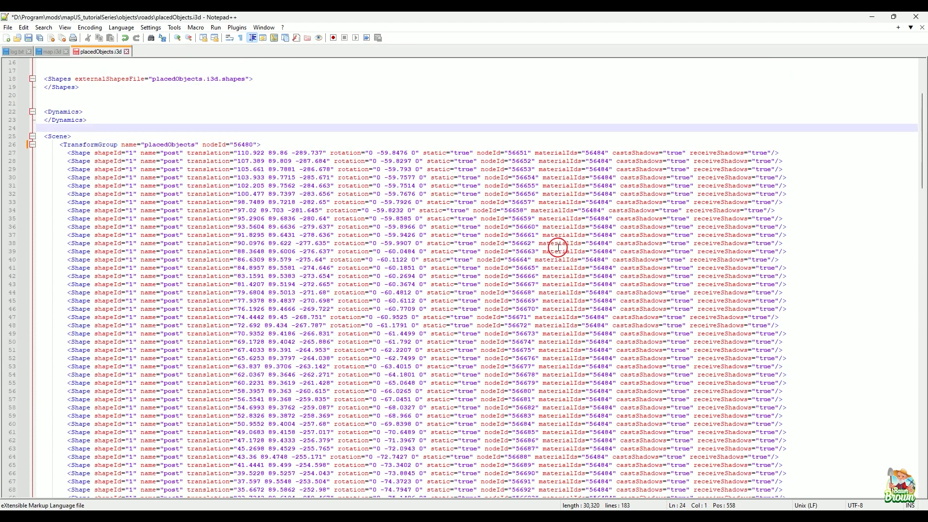
Save placedObjects.i3d, switch to SplineStreetConstructor and turn off generation of both the left and right borders
{"action": "key", "text": "ctrl+s"}
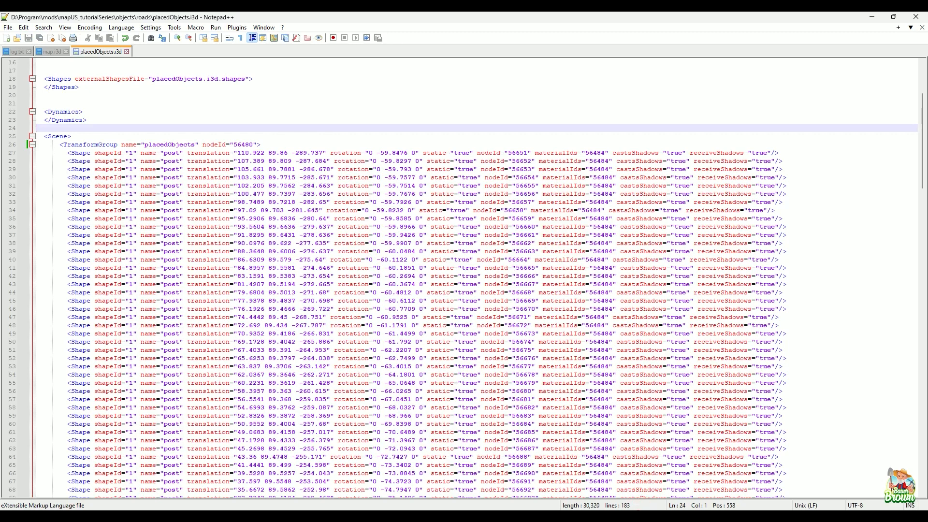
{"action": "mouse_move", "coordinate": [635, 516]}
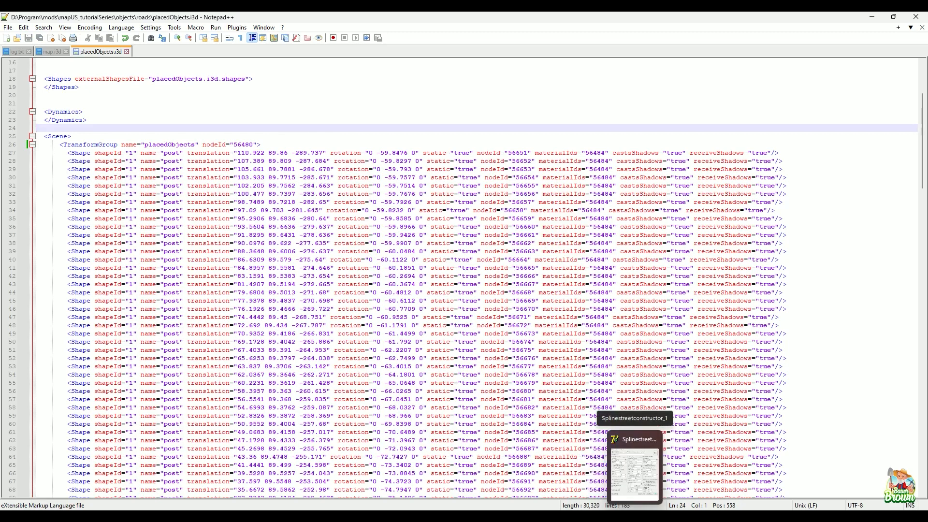
{"action": "left_click", "coordinate": [635, 472]}
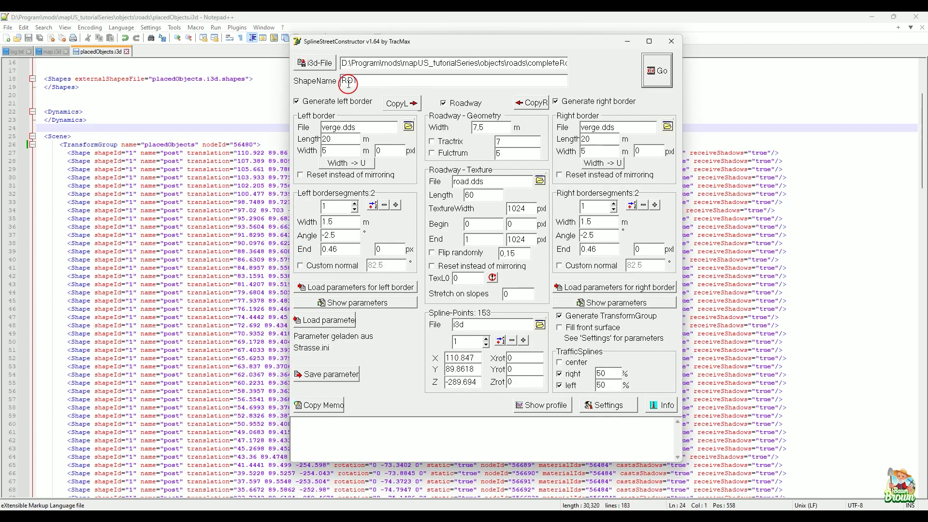
{"action": "left_click", "coordinate": [306, 104]}
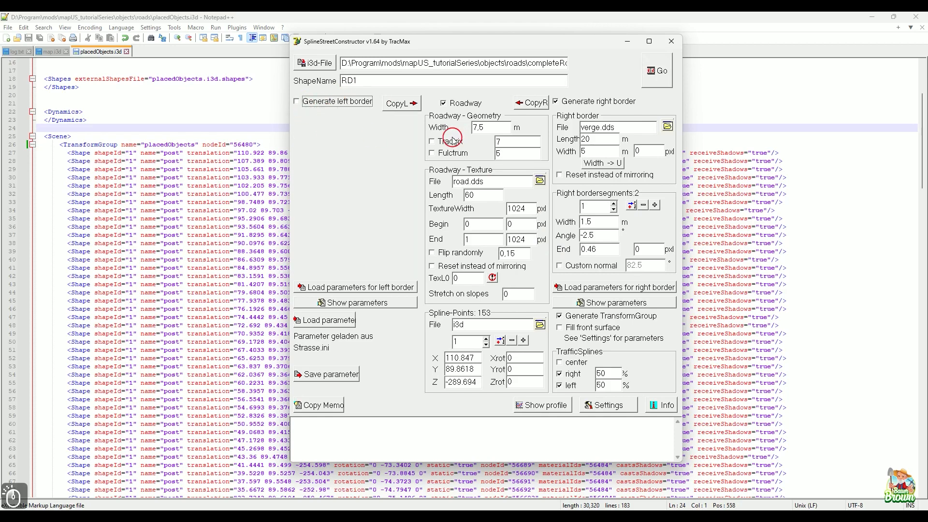
{"action": "left_click", "coordinate": [558, 102]}
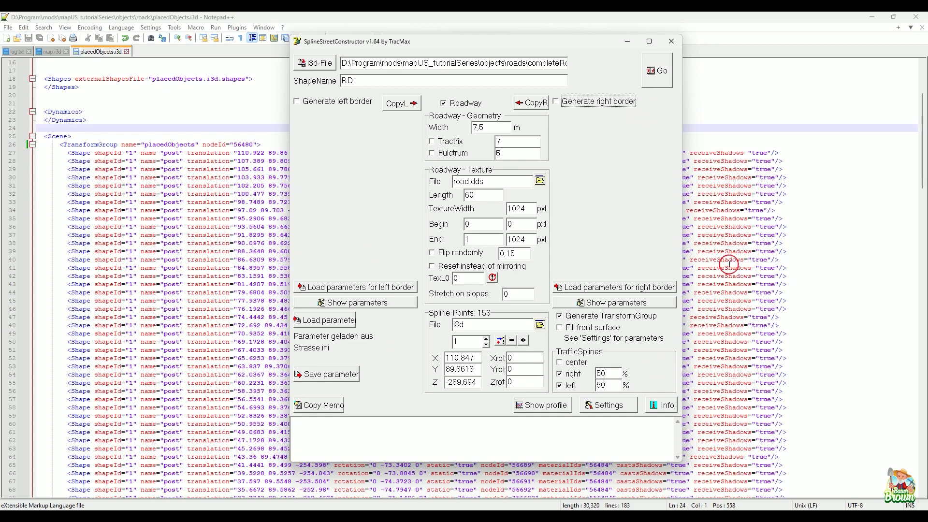
Open the general settings beside the roadway parameters and select the minimal length value for editing
{"action": "left_click", "coordinate": [608, 405]}
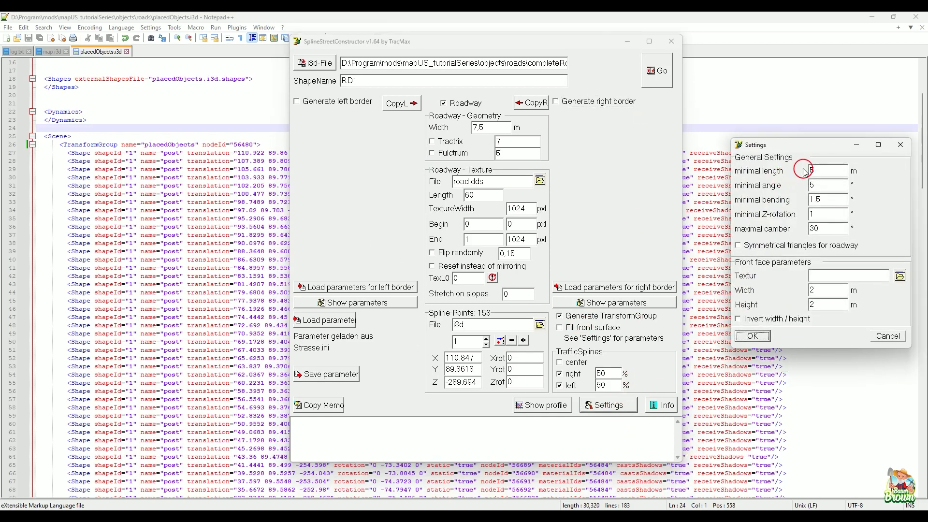
{"action": "left_click_drag", "start_coordinate": [817, 147], "coordinate": [673, 101]}
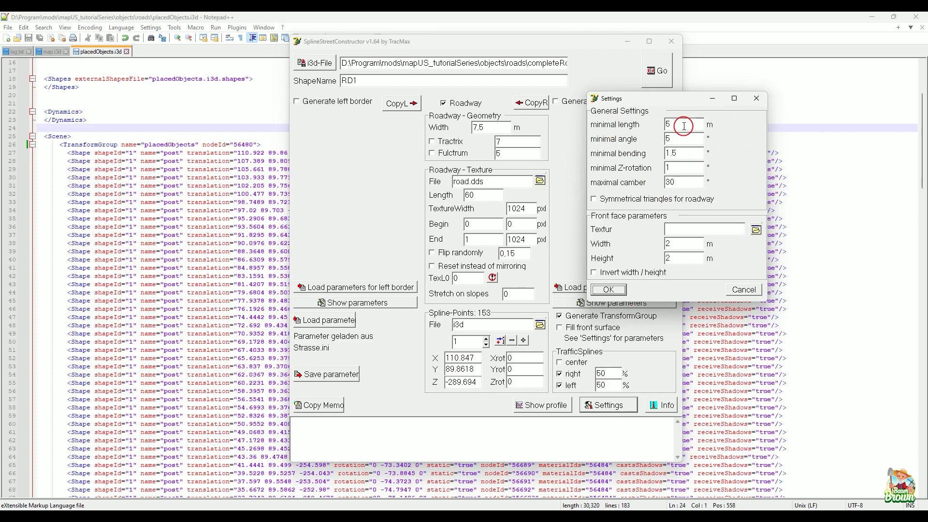
{"action": "double_click", "coordinate": [668, 125]}
Switch to the SplineStreetConstructor PDF manual in the browser and find the explanation of the settings dialog on page 7
{"action": "left_click", "coordinate": [468, 519]}
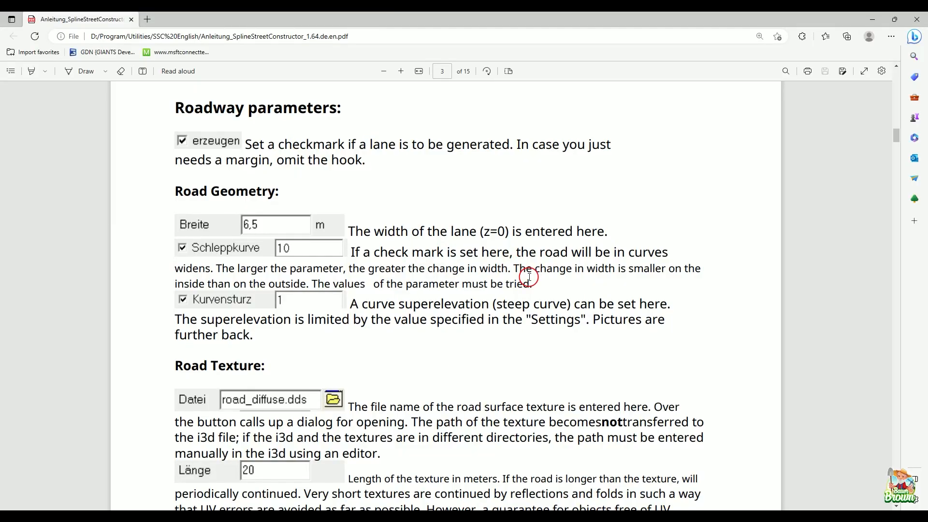
{"action": "scroll", "coordinate": [529, 277], "scroll_direction": "down", "scroll_amount": 20}
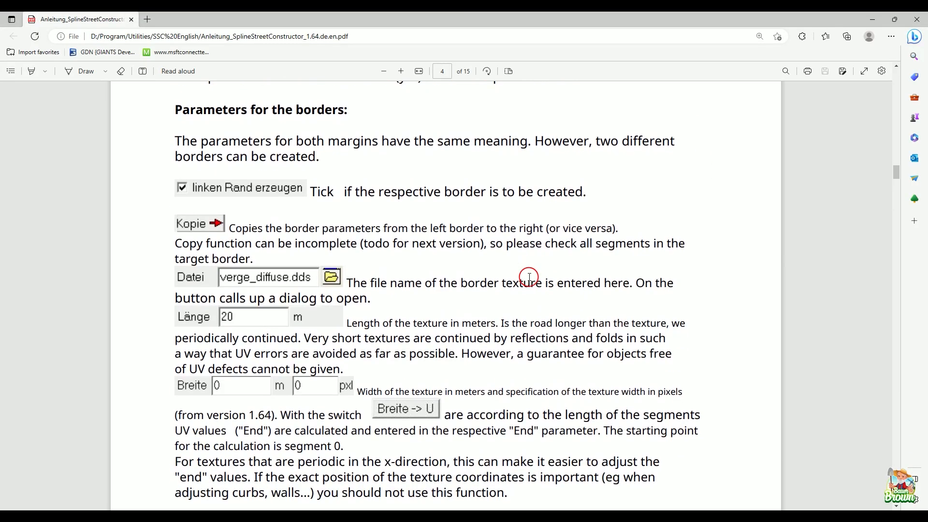
{"action": "scroll", "coordinate": [529, 276], "scroll_direction": "down", "scroll_amount": 20}
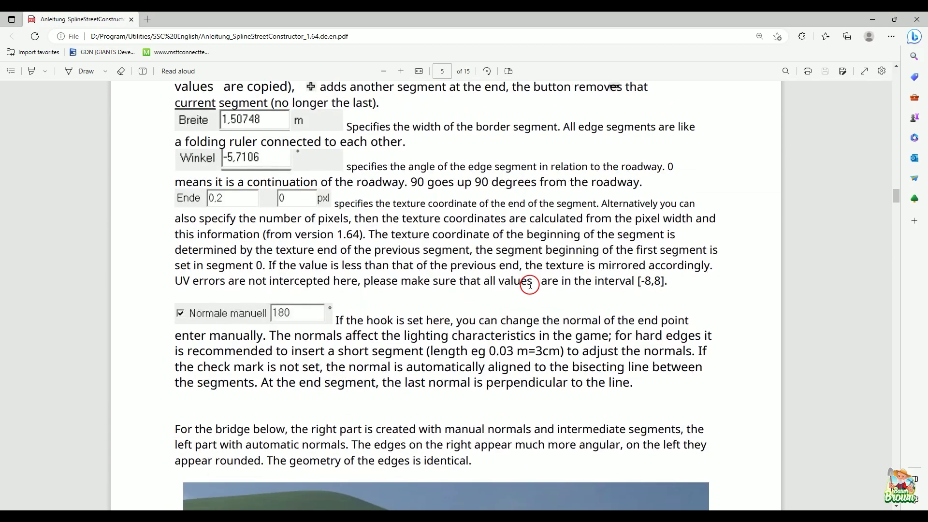
{"action": "scroll", "coordinate": [530, 284], "scroll_direction": "down", "scroll_amount": 20}
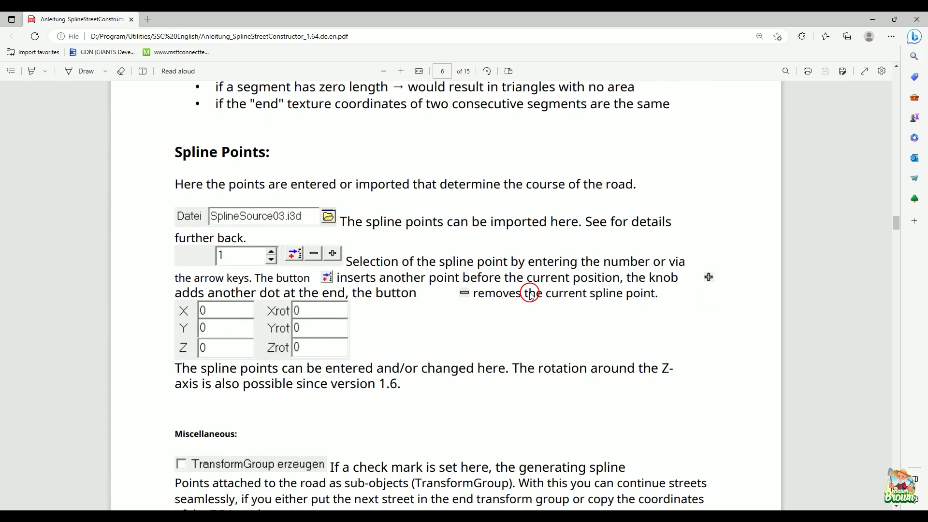
{"action": "scroll", "coordinate": [530, 295], "scroll_direction": "down", "scroll_amount": 20}
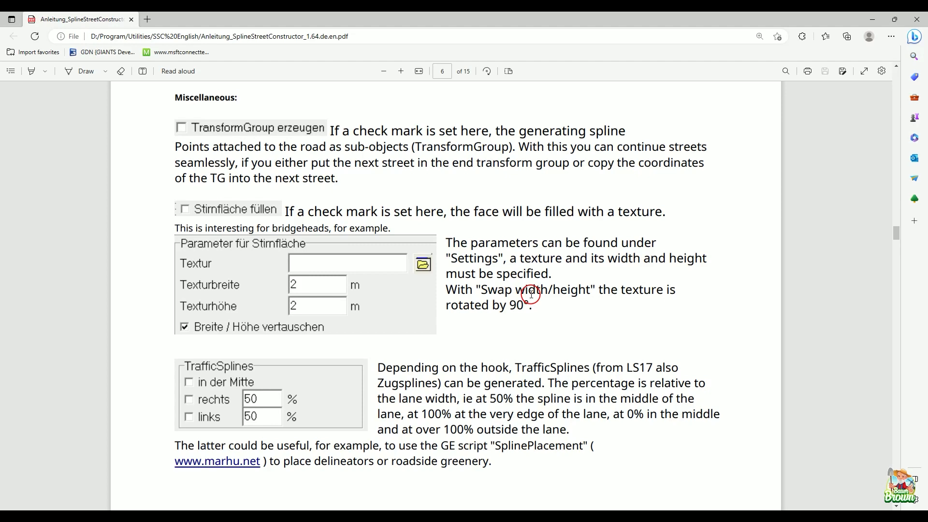
{"action": "scroll", "coordinate": [532, 295], "scroll_direction": "down", "scroll_amount": 20}
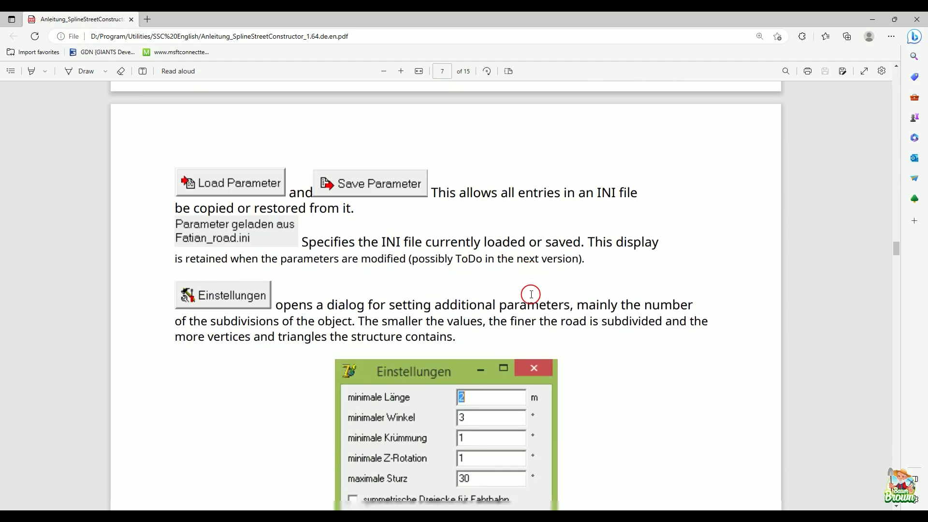
{"action": "scroll", "coordinate": [531, 294], "scroll_direction": "down", "scroll_amount": 2}
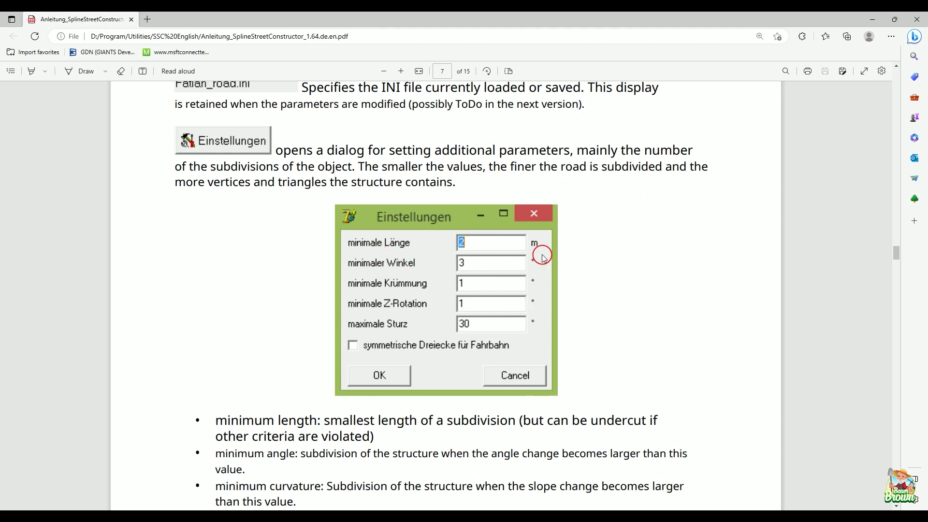
Read the manual's definitions of minimum length, angle, curvature and Z rotation, maximum camber and symmetrical triangles
{"action": "scroll", "coordinate": [619, 262], "scroll_direction": "down", "scroll_amount": 2}
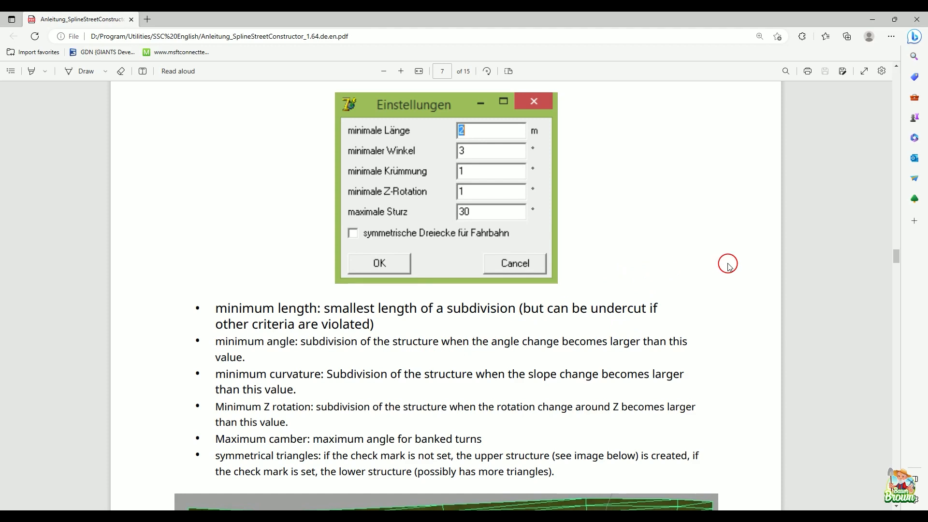
{"action": "scroll", "coordinate": [728, 264], "scroll_direction": "down", "scroll_amount": 2}
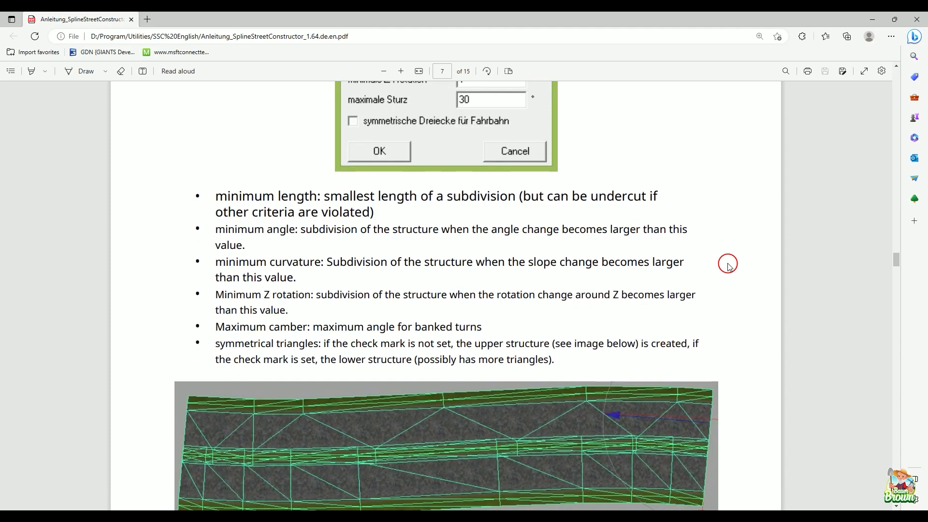
{"action": "scroll", "coordinate": [728, 264], "scroll_direction": "up", "scroll_amount": 2}
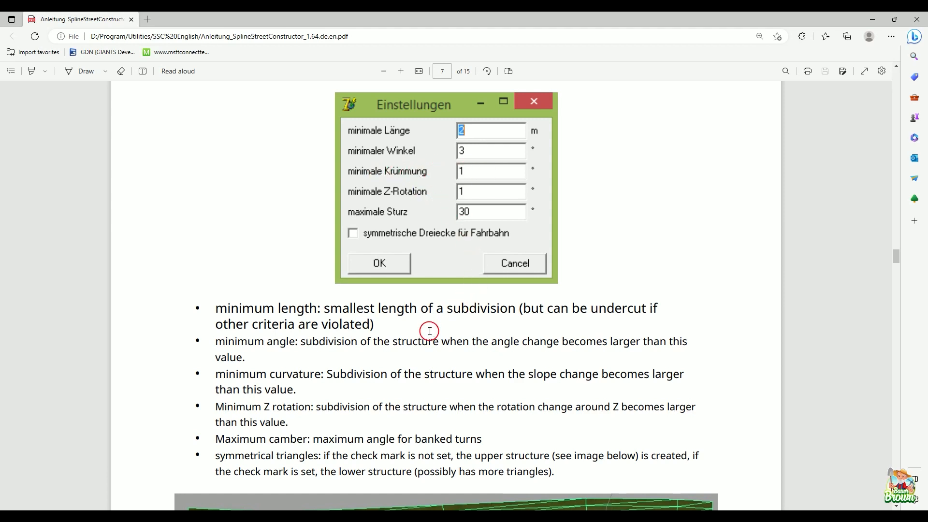
{"action": "scroll", "coordinate": [430, 331], "scroll_direction": "down", "scroll_amount": 2}
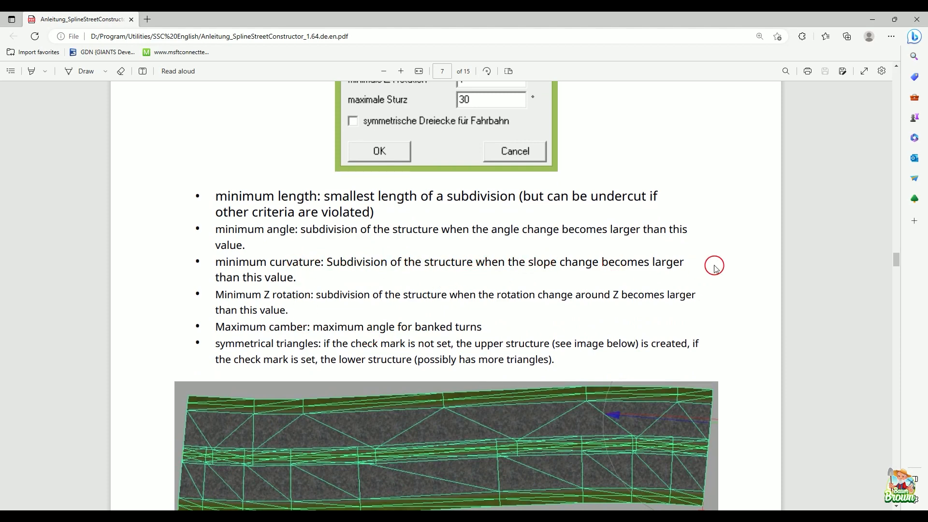
{"action": "scroll", "coordinate": [716, 268], "scroll_direction": "up", "scroll_amount": 2}
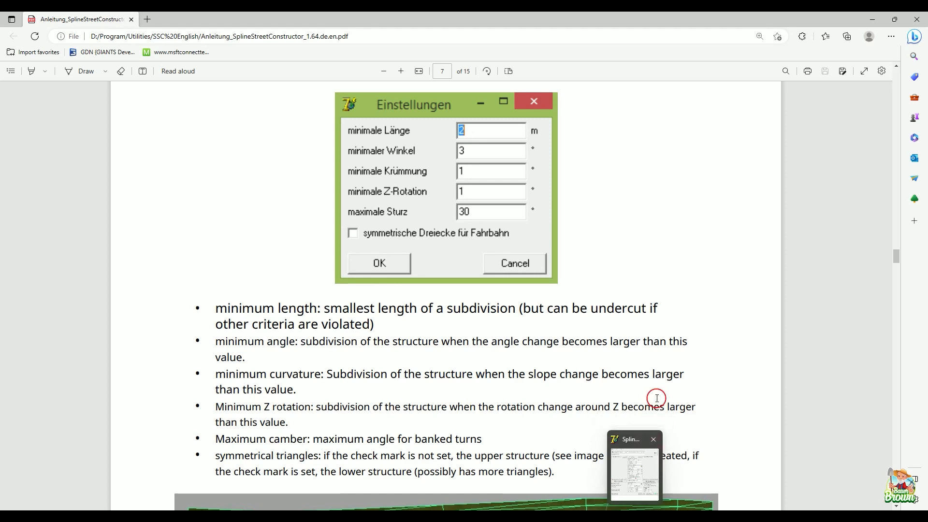
{"action": "scroll", "coordinate": [672, 340], "scroll_direction": "down", "scroll_amount": 3}
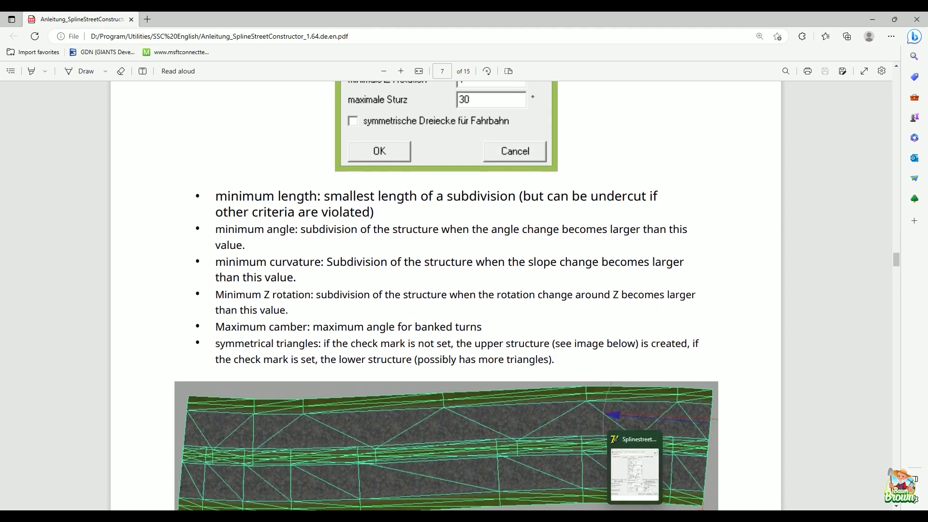
Compare the open settings in SplineStreetConstructor with the manual's descriptions and road triangle illustration
{"action": "left_click", "coordinate": [635, 519]}
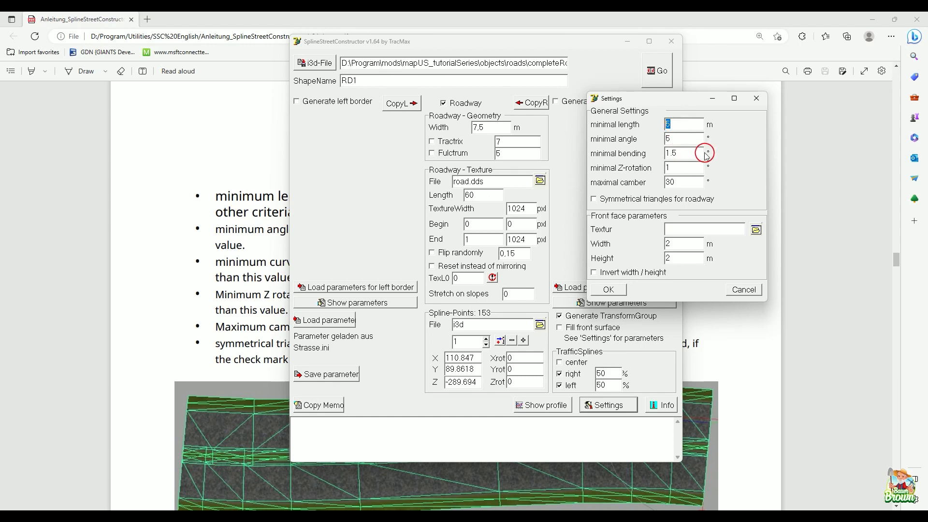
{"action": "left_click", "coordinate": [199, 293]}
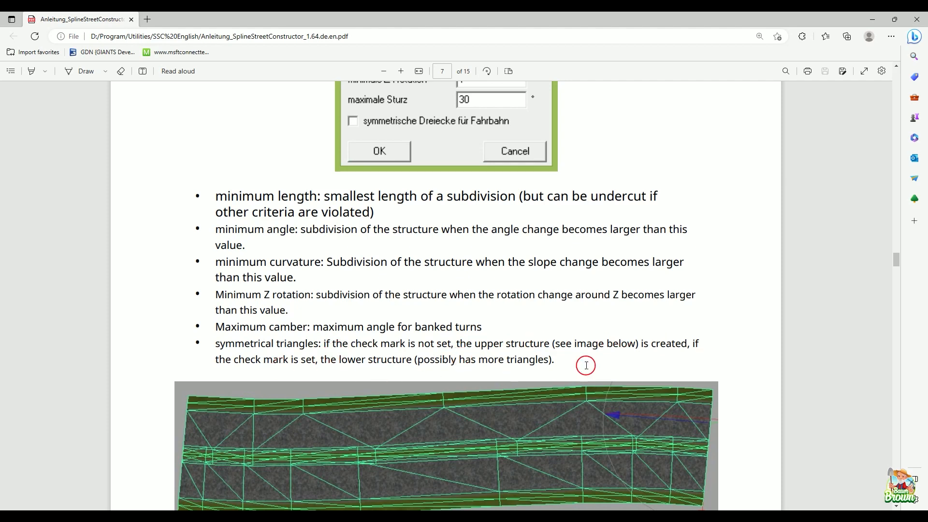
{"action": "scroll", "coordinate": [765, 321], "scroll_direction": "down", "scroll_amount": 4}
{"action": "scroll", "coordinate": [769, 323], "scroll_direction": "up", "scroll_amount": 4}
Return to the SplineStreetConstructor settings and set the minimal bending to 15°
{"action": "mouse_move", "coordinate": [572, 516]}
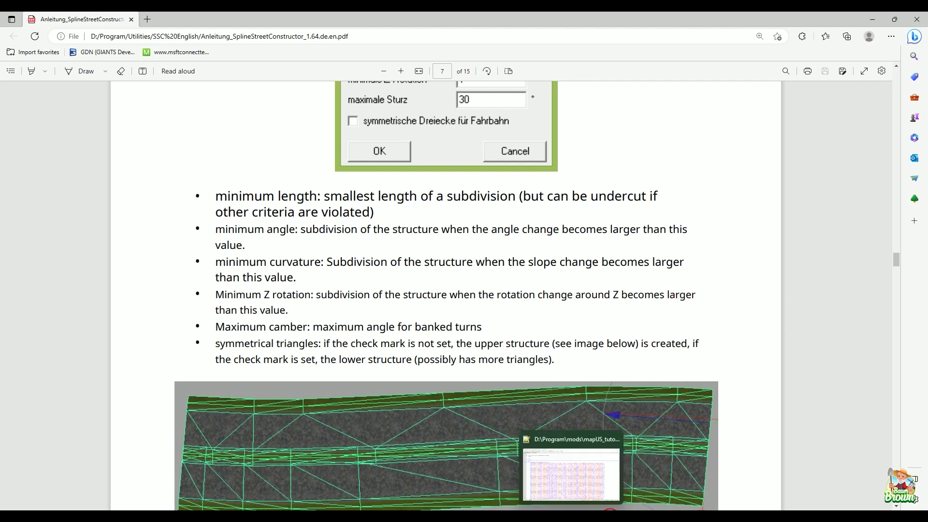
{"action": "left_click", "coordinate": [572, 471]}
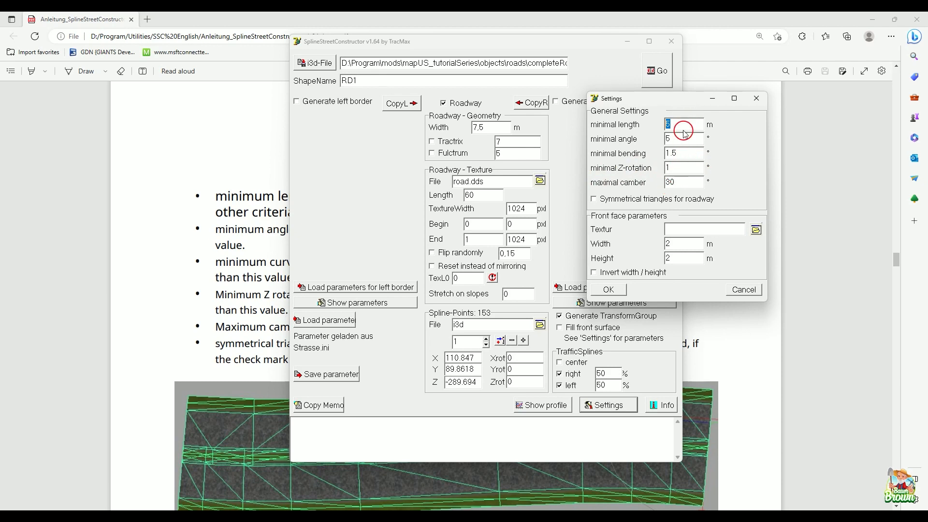
{"action": "left_click_drag", "start_coordinate": [686, 154], "coordinate": [644, 153]}
{"action": "type", "text": "15"}
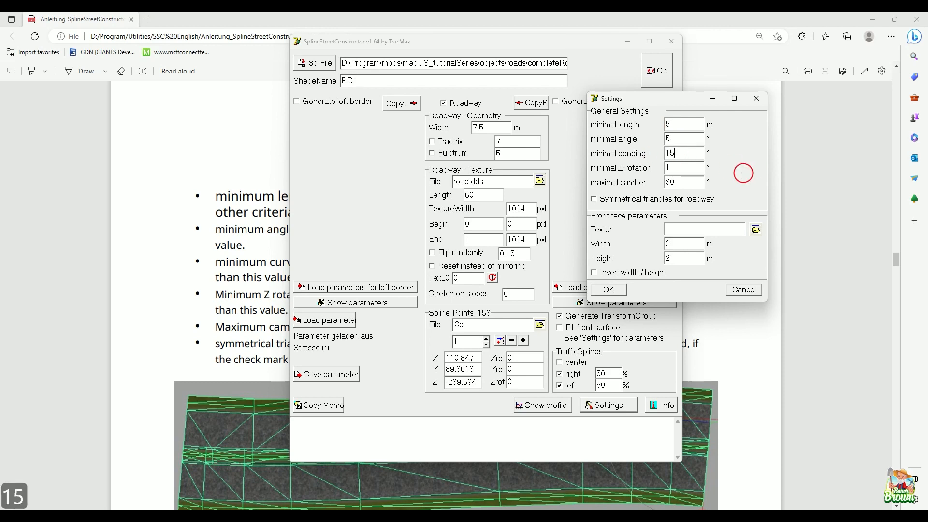
Set the minimal length to 1 m in the general settings and accept them
{"action": "double_click", "coordinate": [677, 124]}
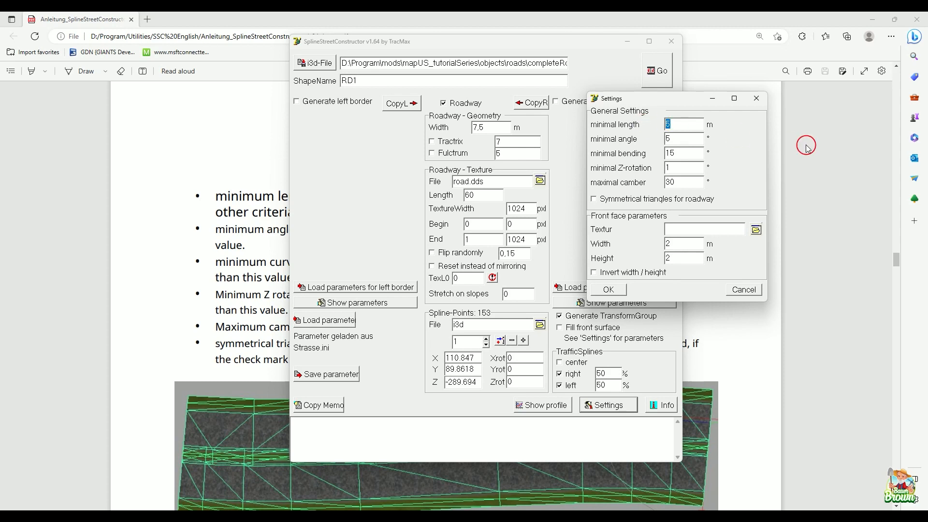
{"action": "type", "text": "1"}
{"action": "left_click", "coordinate": [609, 290]}
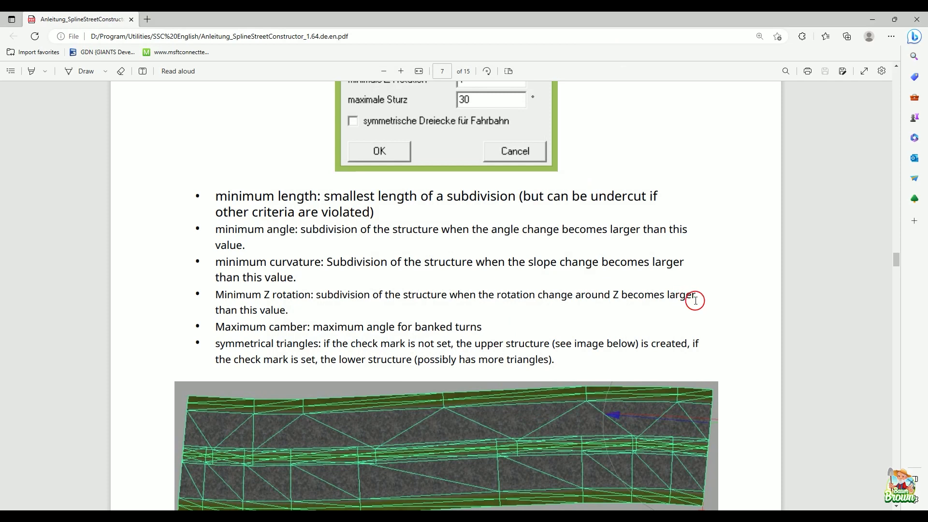
Put the manual away, return to SplineStreetConstructor and review its general settings
{"action": "left_click", "coordinate": [870, 22]}
{"action": "scroll", "coordinate": [608, 272], "scroll_direction": "down", "scroll_amount": 2}
{"action": "scroll", "coordinate": [608, 272], "scroll_direction": "down", "scroll_amount": 2}
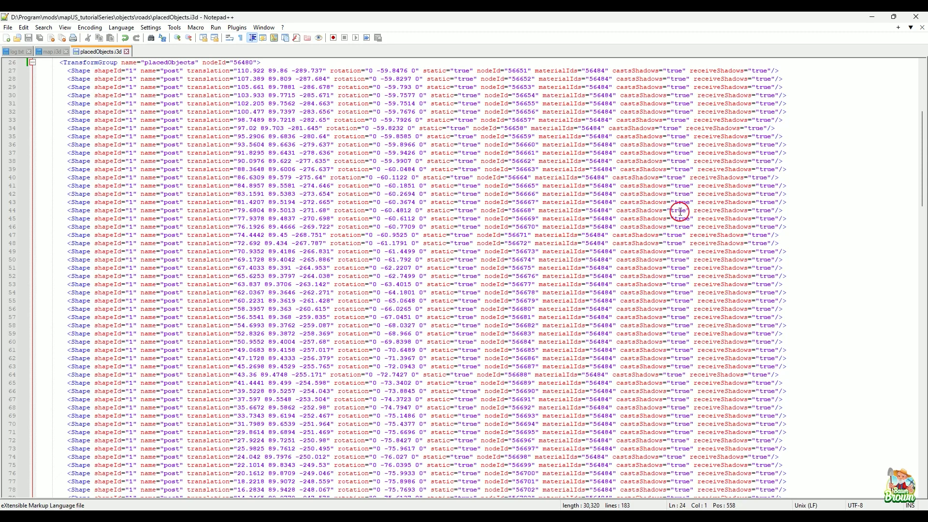
{"action": "mouse_move", "coordinate": [653, 512]}
{"action": "left_click", "coordinate": [624, 516]}
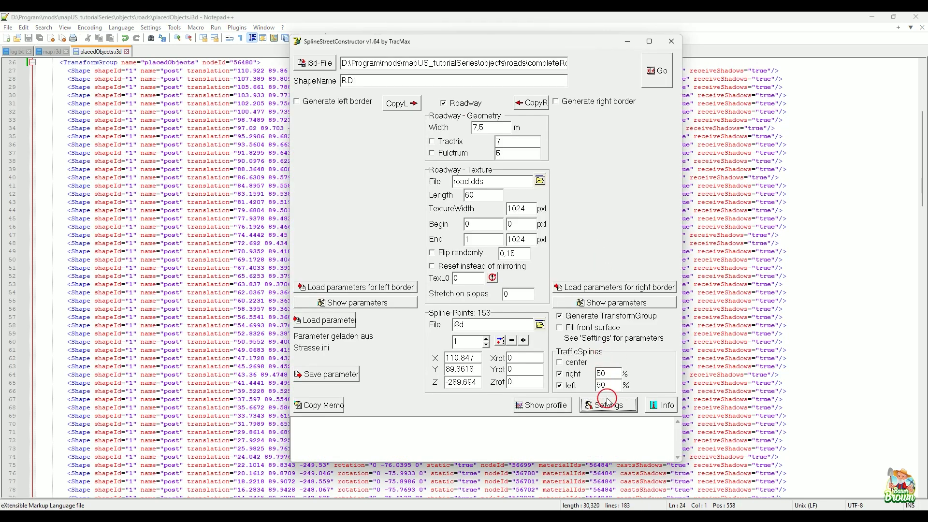
{"action": "left_click", "coordinate": [608, 404]}
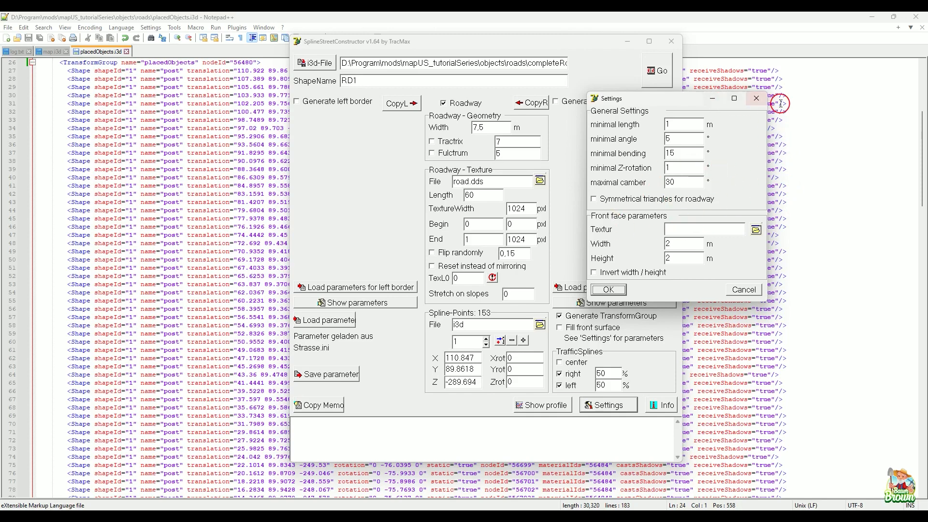
{"action": "left_click", "coordinate": [756, 98]}
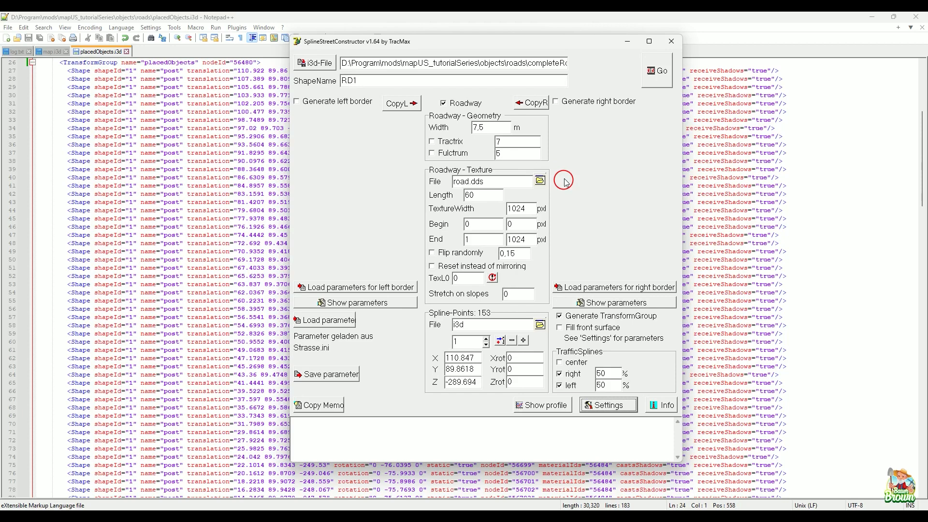
Reselect road.dds from the roads folder as the roadway texture and try to generate the road
{"action": "left_click", "coordinate": [541, 181]}
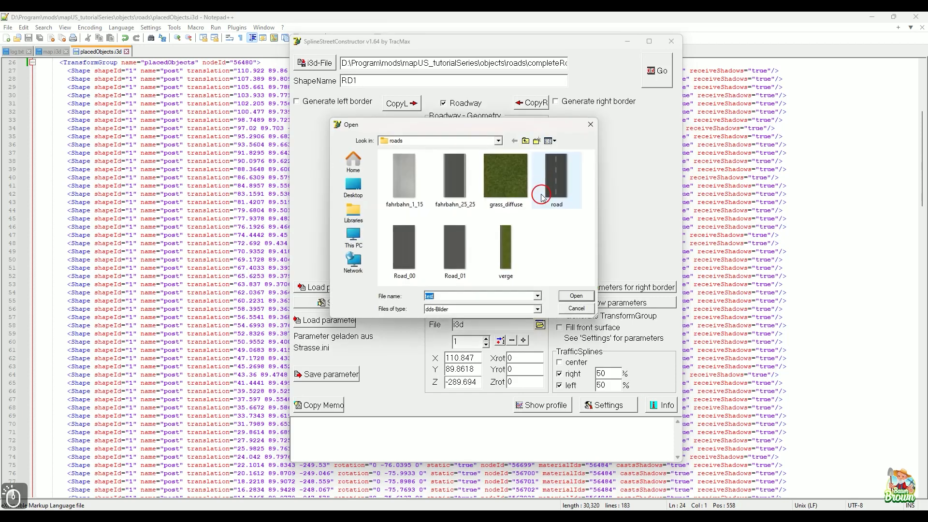
{"action": "left_click", "coordinate": [556, 186]}
{"action": "left_click", "coordinate": [574, 296]}
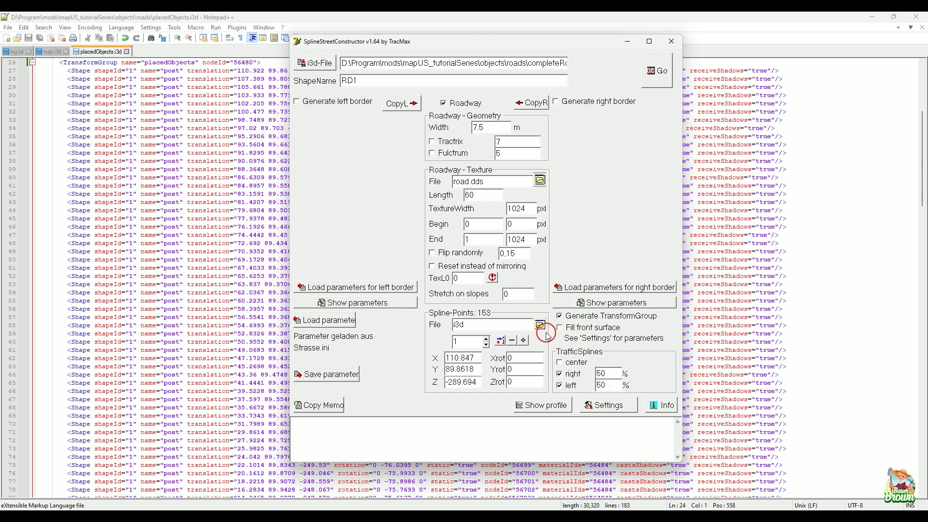
{"action": "left_click", "coordinate": [658, 76]}
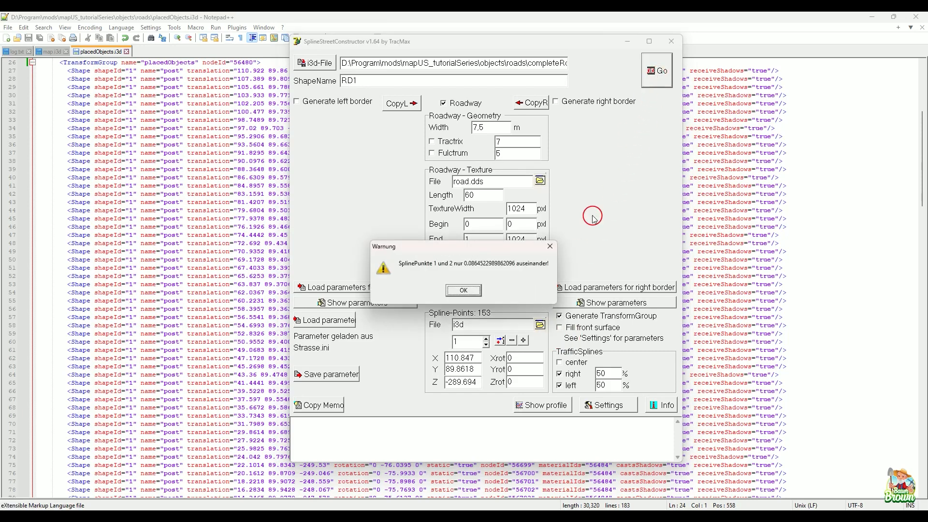
{"action": "left_click", "coordinate": [463, 290]}
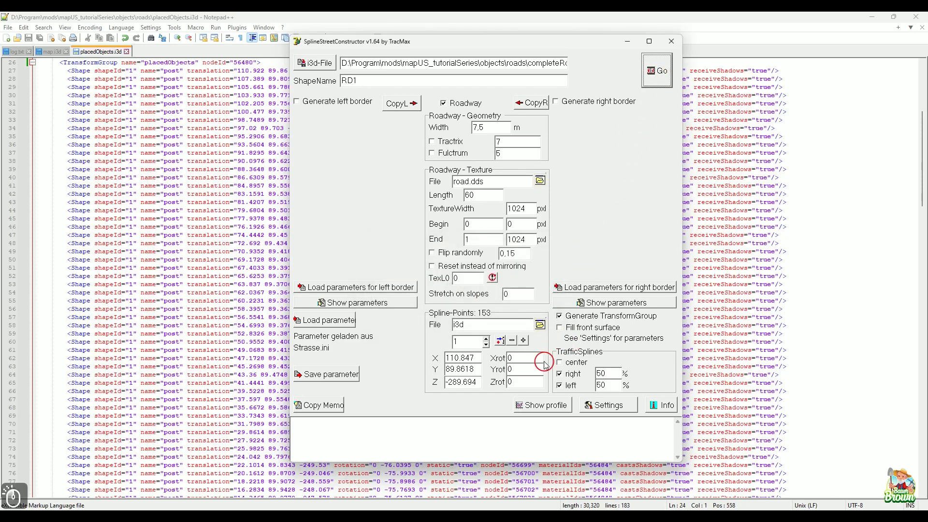
Reload the spline points from placedObjects.i3d and generate the road
{"action": "left_click", "coordinate": [542, 326]}
{"action": "left_click", "coordinate": [454, 180]}
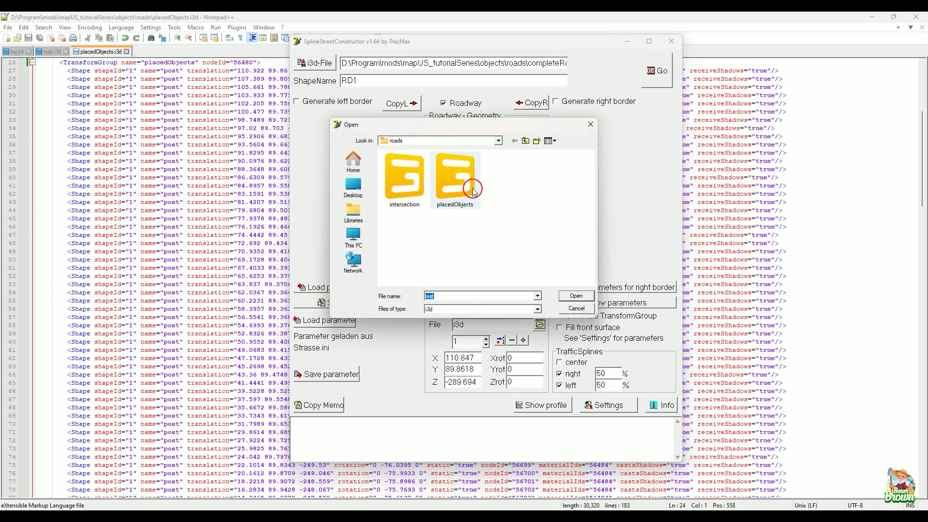
{"action": "left_click", "coordinate": [574, 294]}
{"action": "left_click", "coordinate": [657, 72]}
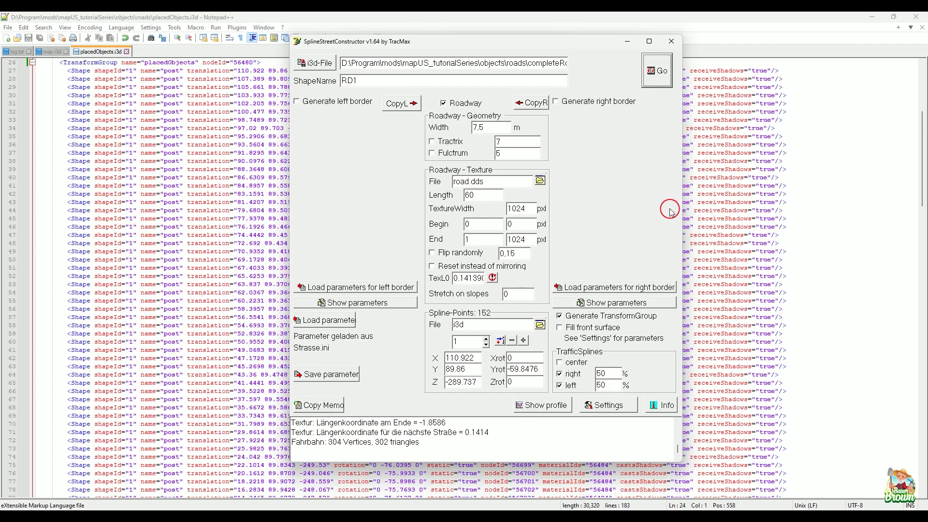
Switch to GIANTS Editor and bring up only the roads folder window over the map scene
{"action": "left_click", "coordinate": [627, 43]}
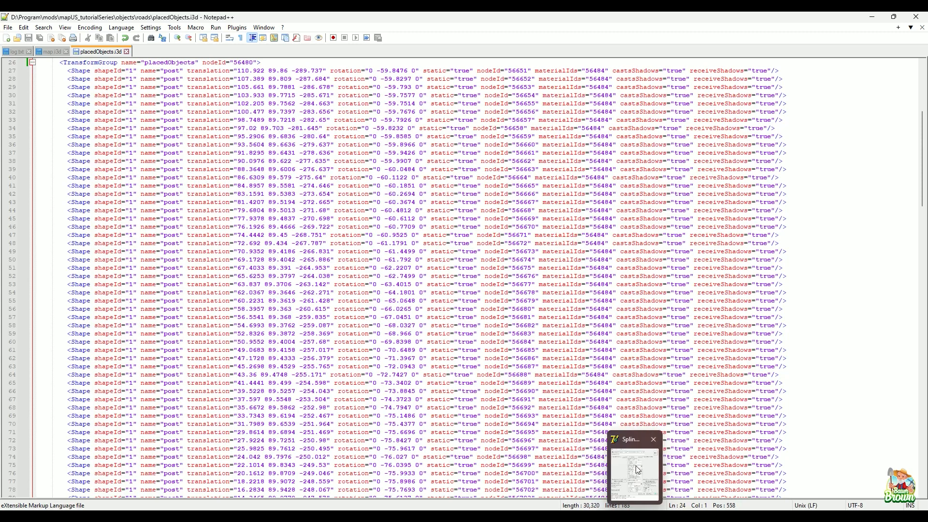
{"action": "left_click", "coordinate": [635, 471]}
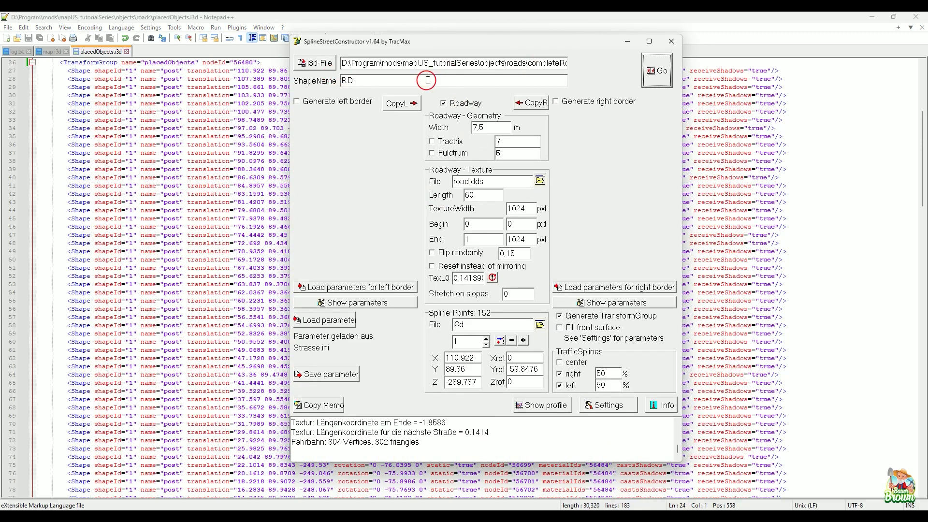
{"action": "left_click", "coordinate": [624, 45]}
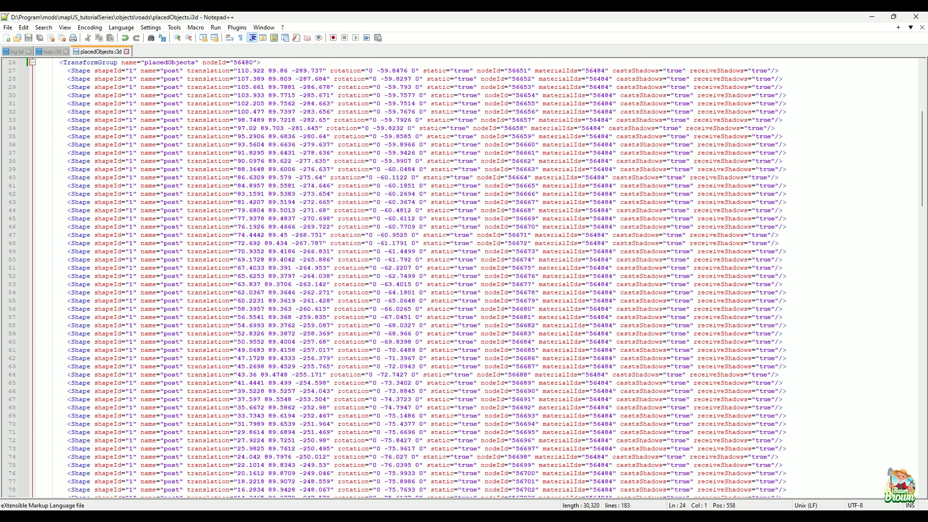
{"action": "mouse_move", "coordinate": [550, 507]}
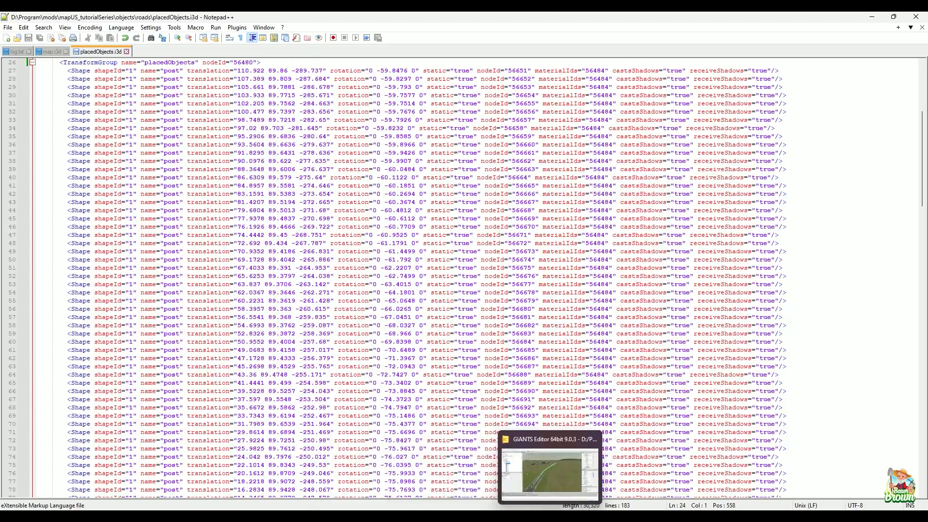
{"action": "left_click", "coordinate": [482, 508]}
{"action": "mouse_move", "coordinate": [444, 508]}
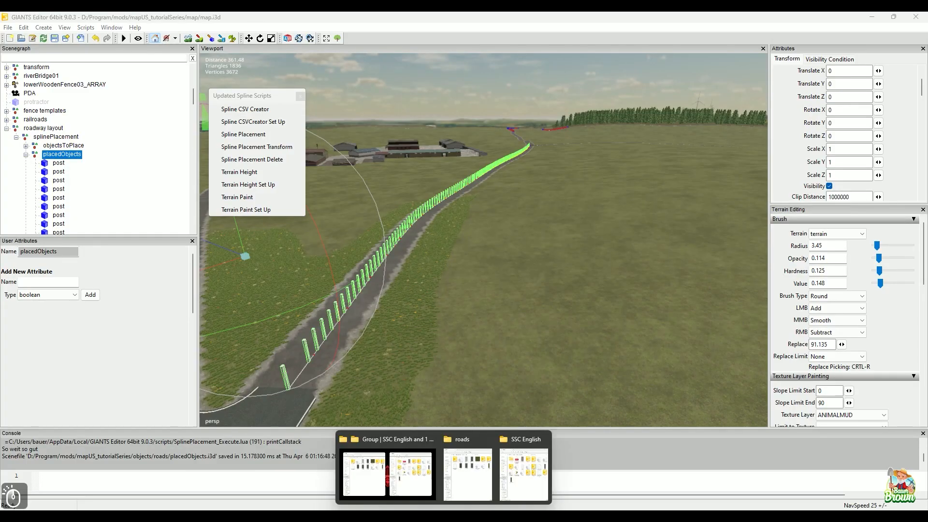
{"action": "left_click", "coordinate": [394, 446]}
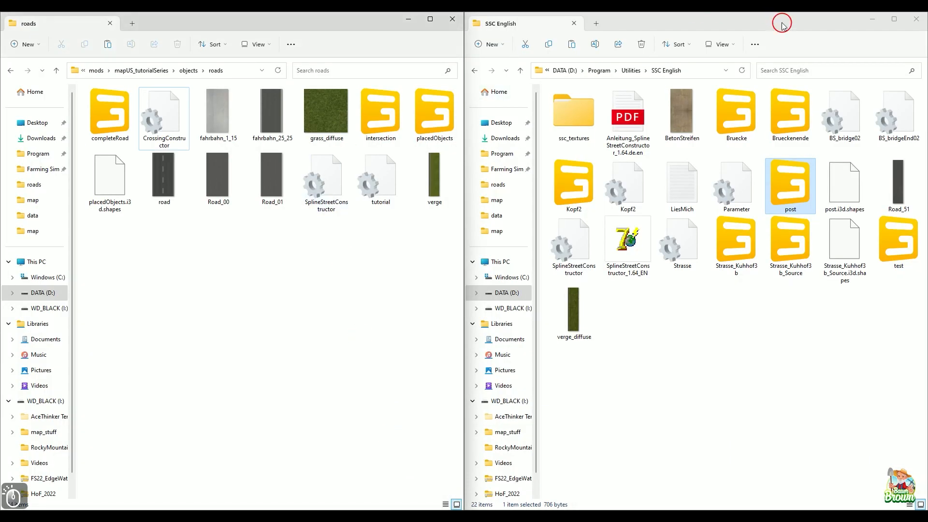
{"action": "left_click", "coordinate": [873, 23]}
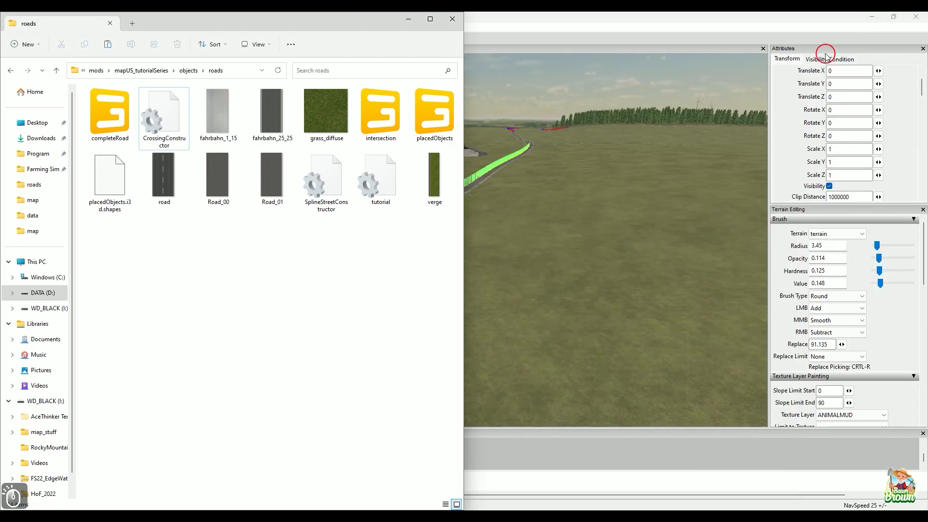
Import completeRoad.i3d from the roads folder into the map scene and put the folder window away
{"action": "left_click", "coordinate": [108, 118]}
{"action": "left_click_drag", "start_coordinate": [108, 118], "coordinate": [535, 311]}
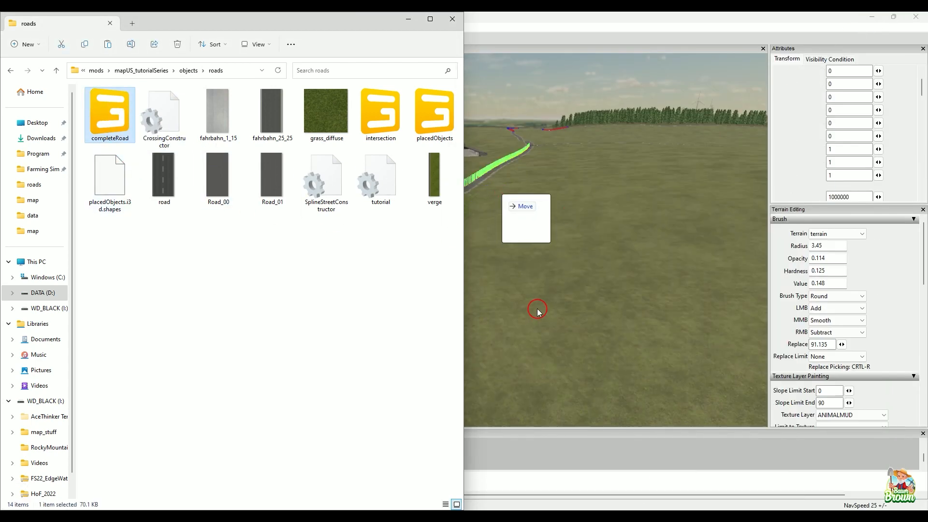
{"action": "key", "text": "alt"}
{"action": "left_click", "coordinate": [410, 20]}
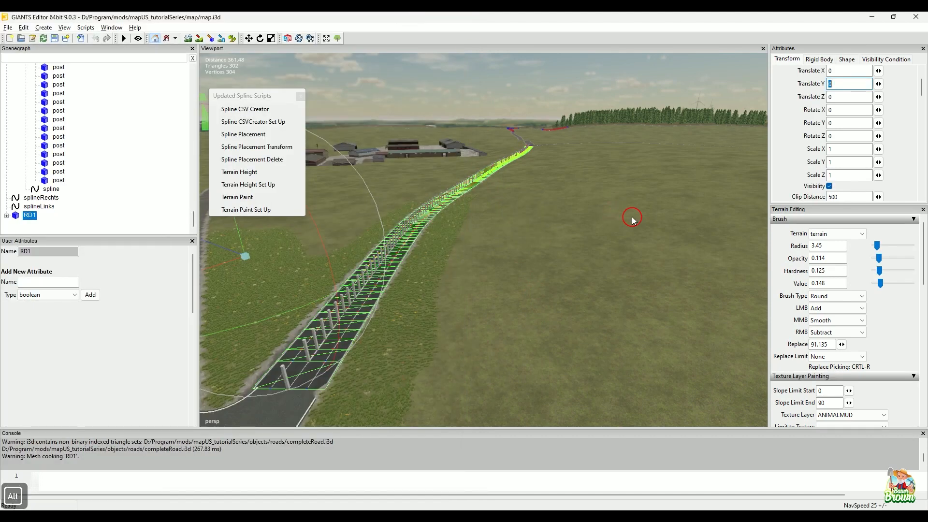
Examine how the imported RD1 road meets the intersection and follows the posts from several angles
{"action": "left_click_drag", "start_coordinate": [632, 218], "coordinate": [553, 286], "text": "alt"}
{"action": "right_click_drag", "start_coordinate": [553, 286], "coordinate": [541, 277], "text": "alt"}
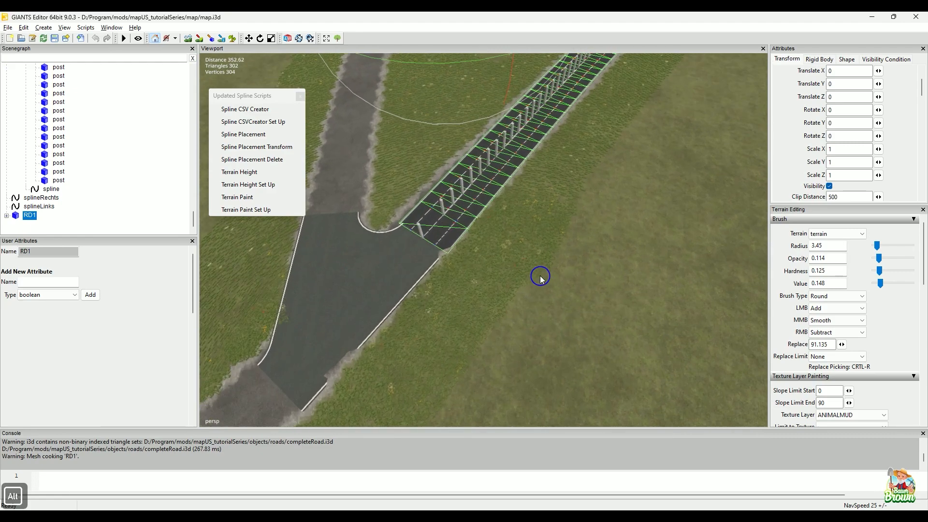
{"action": "left_click_drag", "start_coordinate": [541, 276], "coordinate": [650, 274], "text": "alt"}
{"action": "left_click", "coordinate": [656, 274]}
{"action": "right_click_drag", "start_coordinate": [650, 274], "coordinate": [654, 222], "text": "alt"}
{"action": "left_click_drag", "start_coordinate": [653, 223], "coordinate": [632, 267], "text": "alt"}
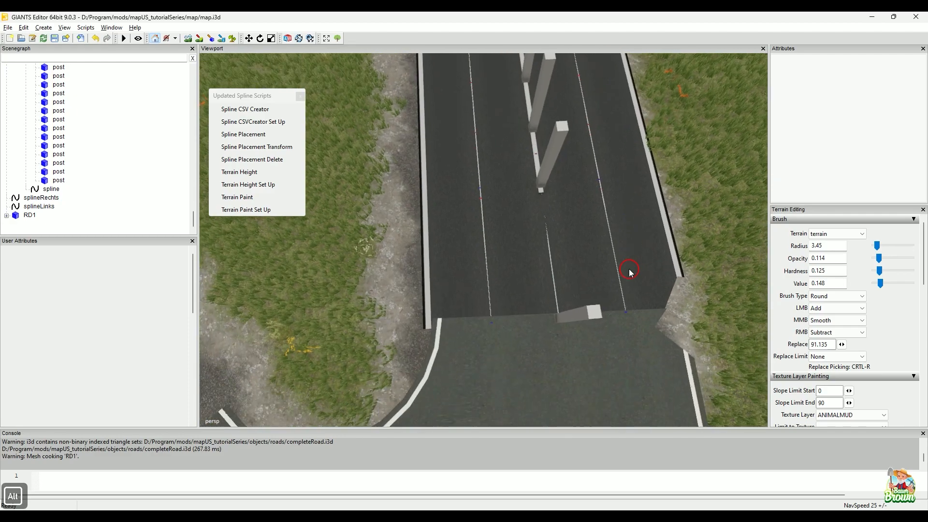
{"action": "right_click_drag", "start_coordinate": [634, 259], "coordinate": [593, 277], "text": "alt"}
{"action": "left_click_drag", "start_coordinate": [592, 277], "coordinate": [368, 267], "text": "alt"}
{"action": "right_click_drag", "start_coordinate": [368, 267], "coordinate": [425, 215], "text": "alt"}
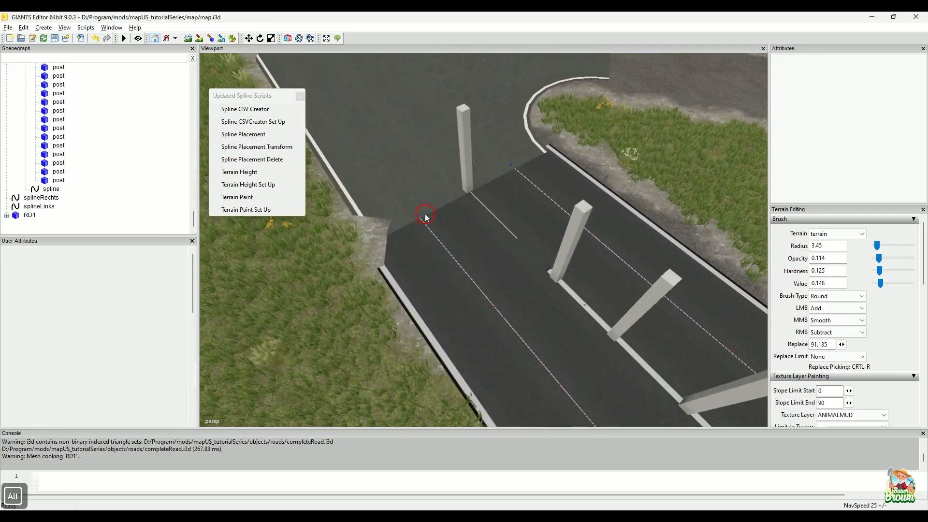
{"action": "left_click_drag", "start_coordinate": [425, 216], "coordinate": [667, 207], "text": "alt"}
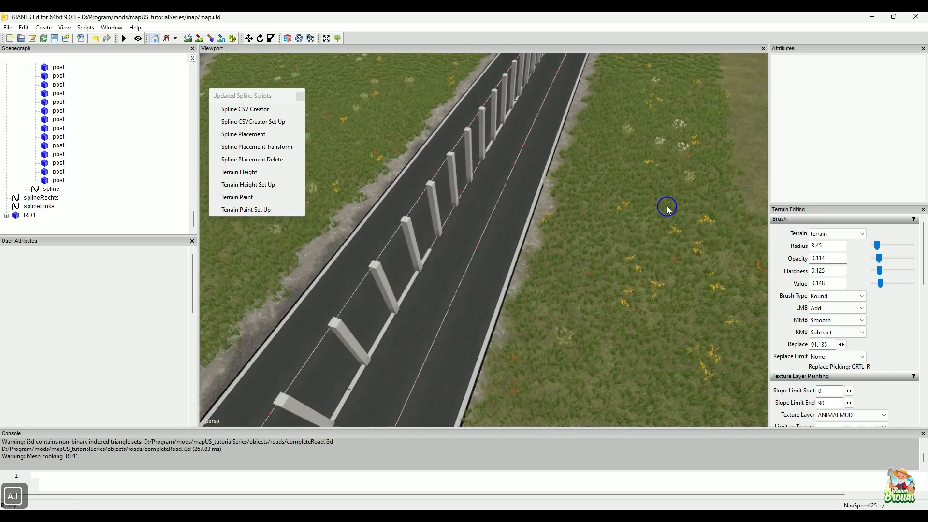
{"action": "right_click_drag", "start_coordinate": [668, 209], "coordinate": [341, 179], "text": "alt"}
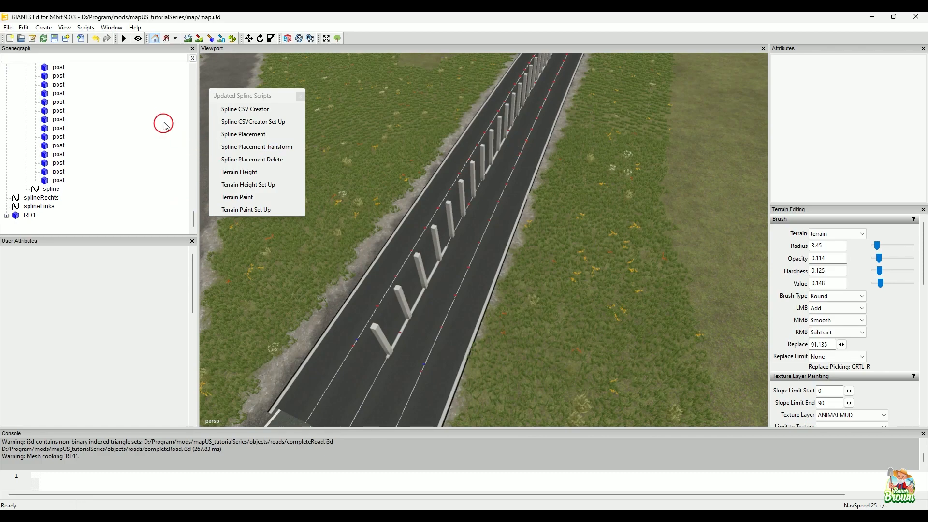
Enter terrain sculpting with a brush radius of 4.45 and lower the ground along the road's first stretch beside the intersection
{"action": "scroll", "coordinate": [194, 218], "scroll_direction": "up", "scroll_amount": 1}
{"action": "right_click_drag", "start_coordinate": [481, 152], "coordinate": [514, 265], "text": "alt"}
{"action": "left_click_drag", "start_coordinate": [559, 215], "coordinate": [445, 166], "text": "alt"}
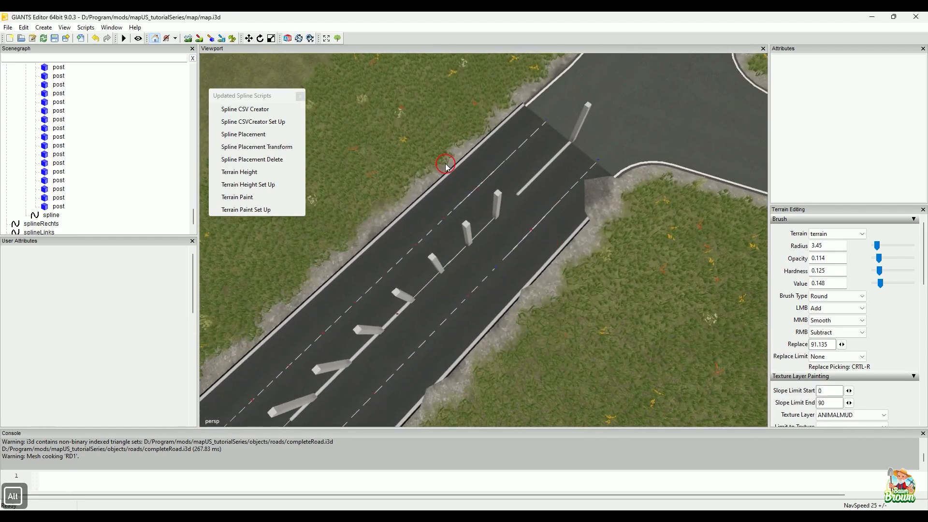
{"action": "left_click", "coordinate": [188, 38]}
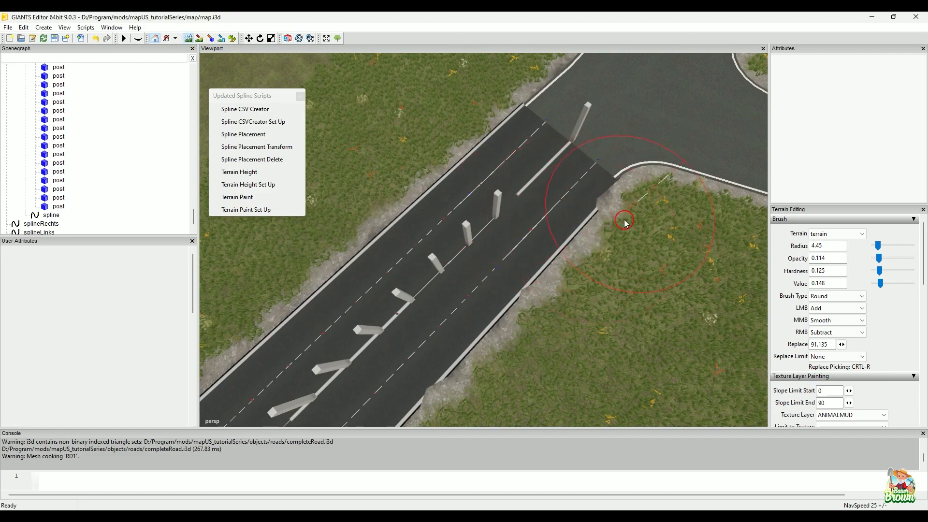
{"action": "mouse_move", "coordinate": [586, 228]}
{"action": "left_mouse_down", "text": "alt"}
{"action": "mouse_move", "coordinate": [556, 257]}
{"action": "mouse_move", "coordinate": [532, 234]}
{"action": "mouse_move", "coordinate": [516, 170]}
{"action": "mouse_move", "coordinate": [452, 271]}
{"action": "mouse_move", "coordinate": [534, 261]}
{"action": "mouse_move", "coordinate": [433, 298]}
{"action": "left_mouse_up", "text": "alt"}
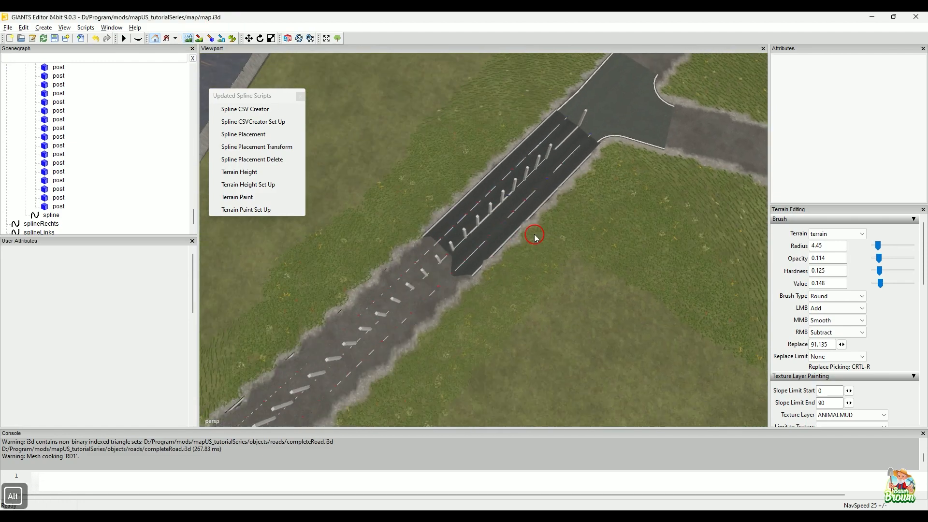
{"action": "middle_click_drag", "start_coordinate": [433, 297], "coordinate": [528, 201], "text": "alt"}
{"action": "mouse_move", "coordinate": [464, 191]}
{"action": "right_mouse_down"}
{"action": "mouse_move", "coordinate": [481, 192]}
{"action": "mouse_move", "coordinate": [379, 307]}
{"action": "mouse_move", "coordinate": [392, 346]}
{"action": "right_mouse_up"}
Subtract the terrain that pokes through the asphalt along the road's next straight stretch, including both edges
{"action": "left_click_drag", "start_coordinate": [486, 315], "coordinate": [587, 220], "text": "alt"}
{"action": "left_click_drag", "start_coordinate": [656, 126], "coordinate": [597, 169]}
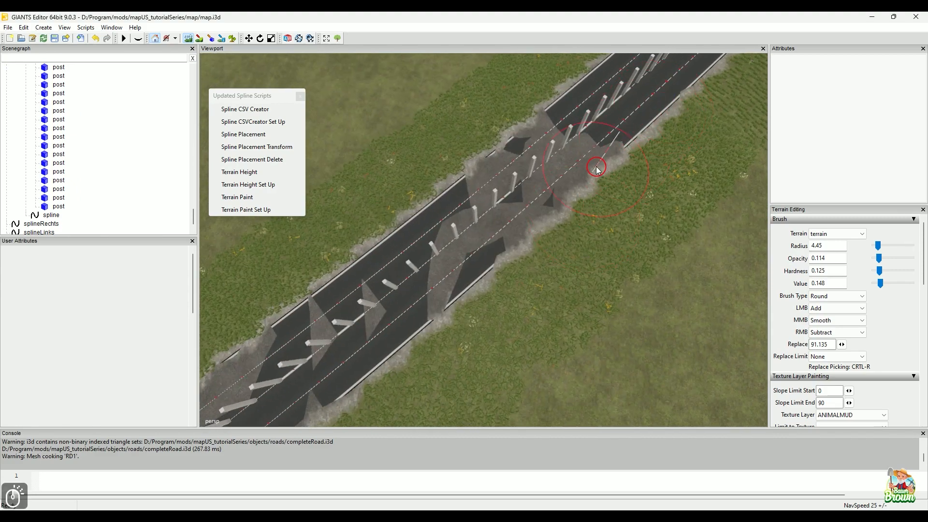
{"action": "right_click_drag", "start_coordinate": [656, 121], "coordinate": [487, 254]}
{"action": "mouse_move", "coordinate": [535, 149]}
{"action": "right_mouse_down"}
{"action": "mouse_move", "coordinate": [556, 135]}
{"action": "mouse_move", "coordinate": [414, 300]}
{"action": "mouse_move", "coordinate": [425, 296]}
{"action": "right_mouse_up"}
{"action": "left_click_drag", "start_coordinate": [425, 296], "coordinate": [545, 200], "text": "alt"}
{"action": "right_click_drag", "start_coordinate": [544, 200], "coordinate": [505, 207], "text": "alt"}
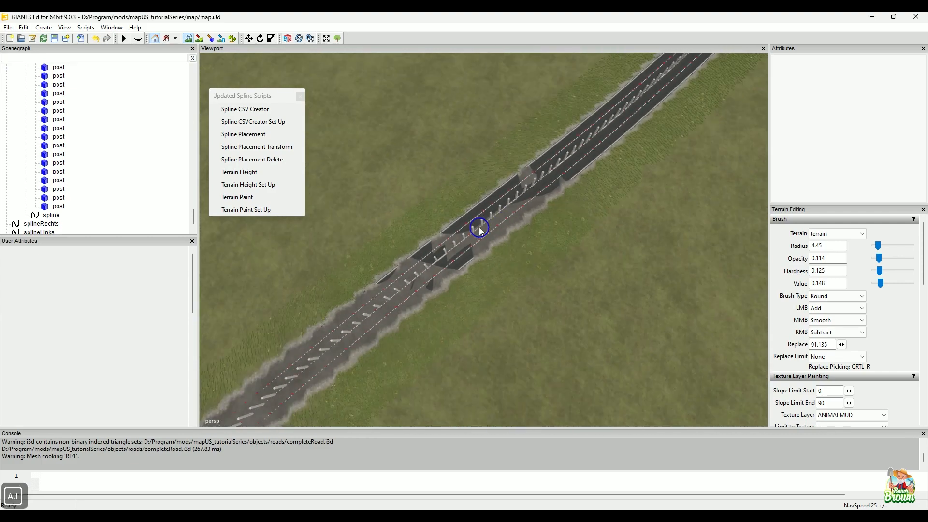
{"action": "right_click_drag", "start_coordinate": [590, 146], "coordinate": [529, 207]}
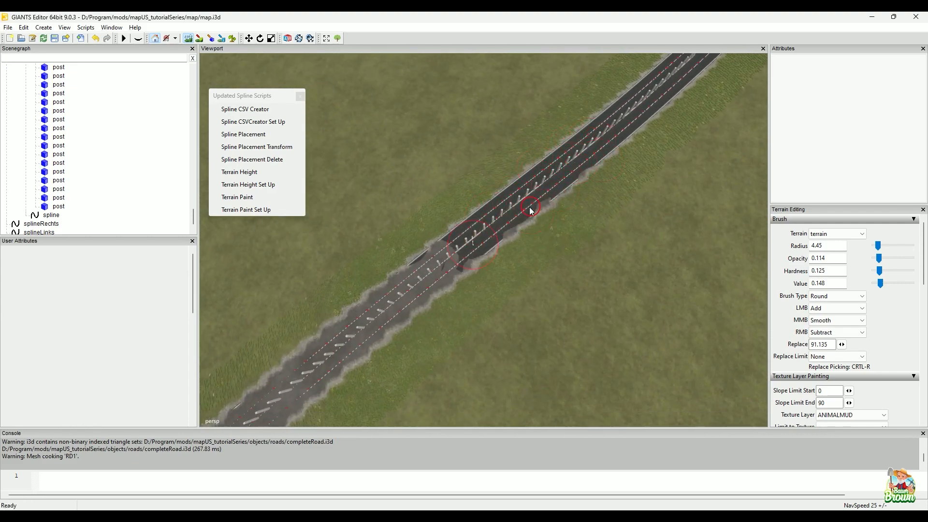
{"action": "right_click_drag", "start_coordinate": [602, 173], "coordinate": [458, 265]}
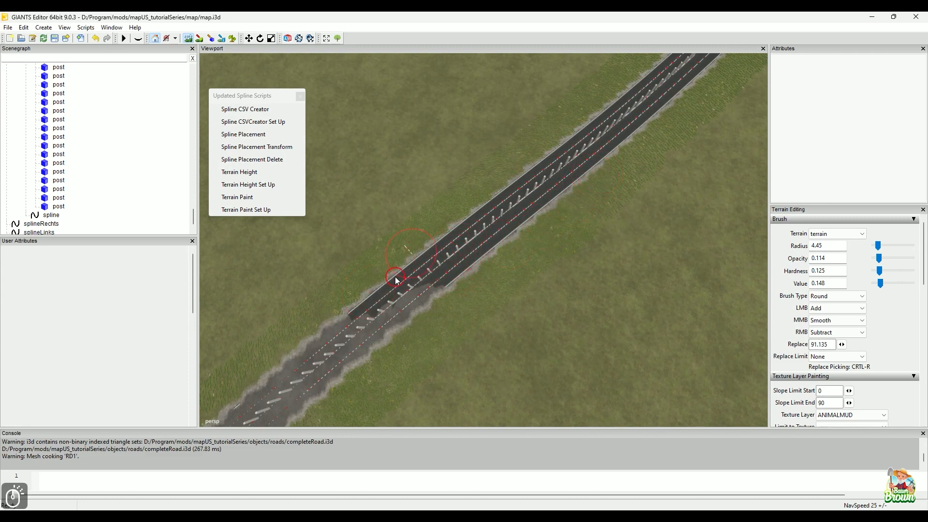
{"action": "mouse_move", "coordinate": [395, 276]}
{"action": "right_mouse_down"}
{"action": "mouse_move", "coordinate": [404, 311]}
{"action": "mouse_move", "coordinate": [424, 315]}
{"action": "right_mouse_up"}
Continue lowering the ground under the road's remaining covered stretches through the bend to expose the full asphalt width
{"action": "middle_click_drag", "start_coordinate": [450, 312], "coordinate": [539, 180], "text": "alt"}
{"action": "mouse_move", "coordinate": [593, 115]}
{"action": "right_mouse_down"}
{"action": "mouse_move", "coordinate": [536, 156]}
{"action": "mouse_move", "coordinate": [475, 159]}
{"action": "mouse_move", "coordinate": [373, 270]}
{"action": "mouse_move", "coordinate": [400, 284]}
{"action": "right_mouse_up"}
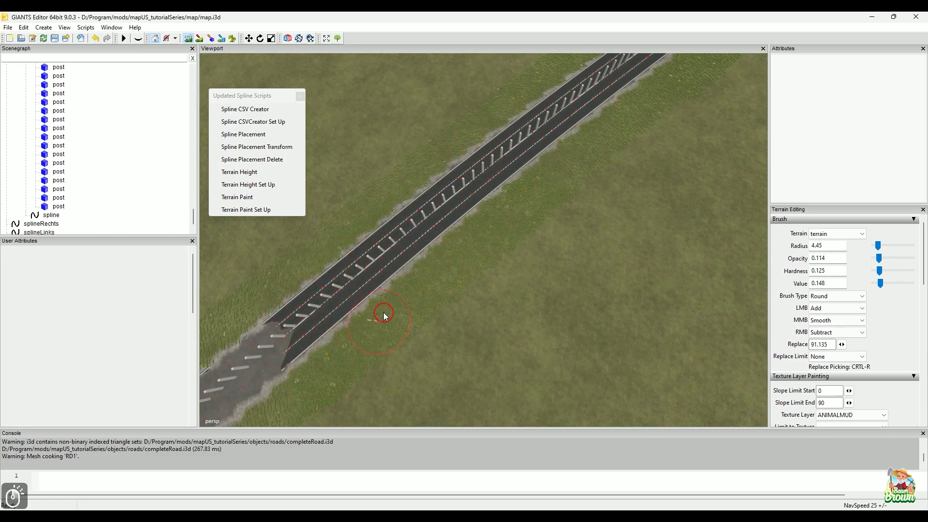
{"action": "mouse_move", "coordinate": [384, 315]}
{"action": "middle_mouse_down", "text": "alt"}
{"action": "mouse_move", "coordinate": [564, 190]}
{"action": "mouse_move", "coordinate": [586, 150]}
{"action": "middle_mouse_up", "text": "alt"}
{"action": "mouse_move", "coordinate": [586, 149]}
{"action": "right_mouse_down"}
{"action": "mouse_move", "coordinate": [501, 222]}
{"action": "mouse_move", "coordinate": [509, 261]}
{"action": "right_mouse_up"}
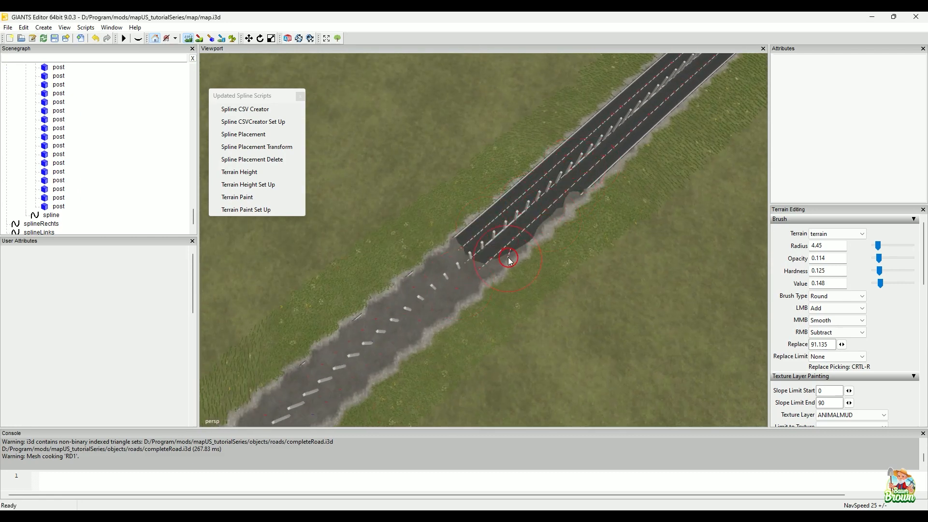
{"action": "right_click_drag", "start_coordinate": [565, 212], "coordinate": [525, 269]}
{"action": "mouse_move", "coordinate": [464, 255]}
{"action": "right_mouse_down"}
{"action": "mouse_move", "coordinate": [394, 315]}
{"action": "mouse_move", "coordinate": [387, 355]}
{"action": "right_mouse_up"}
{"action": "middle_click_drag", "start_coordinate": [517, 325], "coordinate": [569, 223], "text": "alt"}
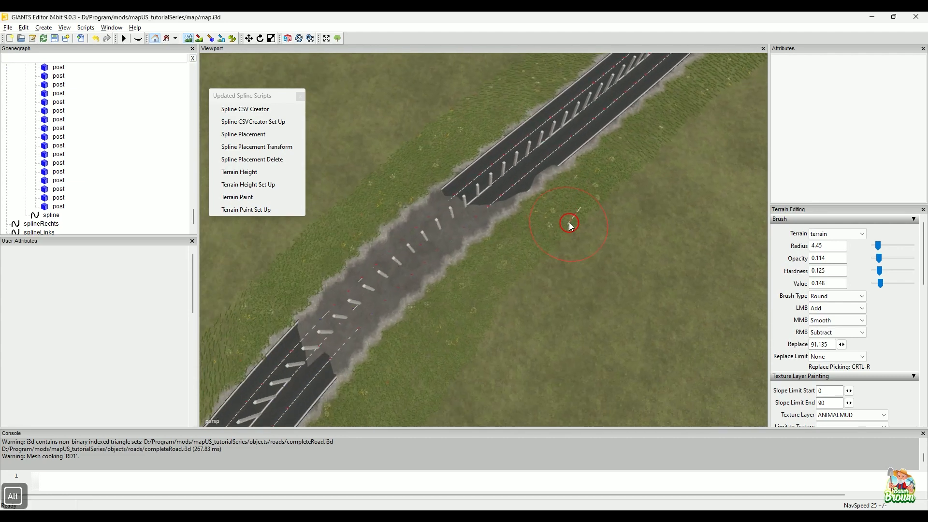
{"action": "mouse_move", "coordinate": [553, 172]}
{"action": "right_mouse_down"}
{"action": "mouse_move", "coordinate": [472, 208]}
{"action": "mouse_move", "coordinate": [313, 325]}
{"action": "right_mouse_up"}
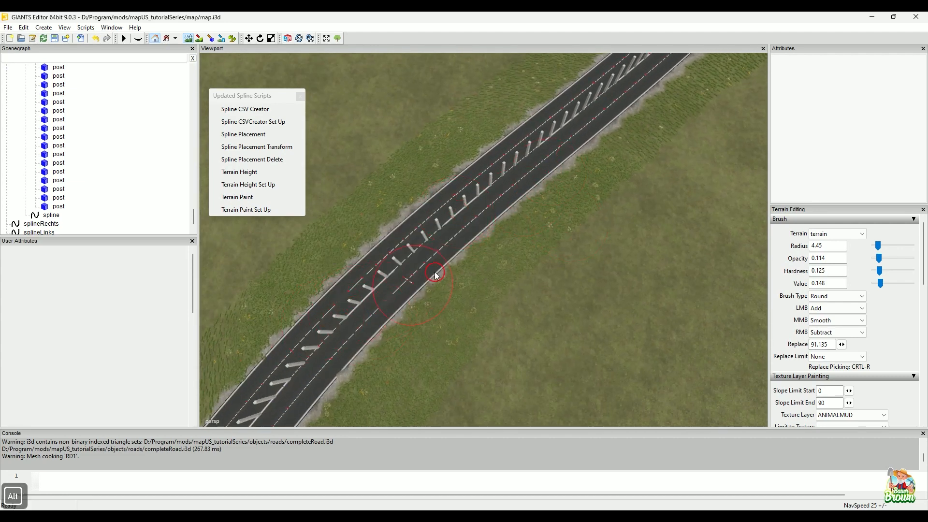
Examine how the road's edges line up with the intersection's white lines, and leave terrain sculpting
{"action": "mouse_move", "coordinate": [435, 274]}
{"action": "left_mouse_down", "text": "alt"}
{"action": "mouse_move", "coordinate": [560, 124]}
{"action": "mouse_move", "coordinate": [530, 211]}
{"action": "mouse_move", "coordinate": [408, 149]}
{"action": "mouse_move", "coordinate": [464, 207]}
{"action": "mouse_move", "coordinate": [451, 269]}
{"action": "left_mouse_up", "text": "alt"}
{"action": "mouse_move", "coordinate": [360, 300]}
{"action": "left_mouse_down", "text": "alt"}
{"action": "mouse_move", "coordinate": [485, 297]}
{"action": "mouse_move", "coordinate": [499, 265]}
{"action": "mouse_move", "coordinate": [642, 207]}
{"action": "mouse_move", "coordinate": [636, 215]}
{"action": "left_mouse_up", "text": "alt"}
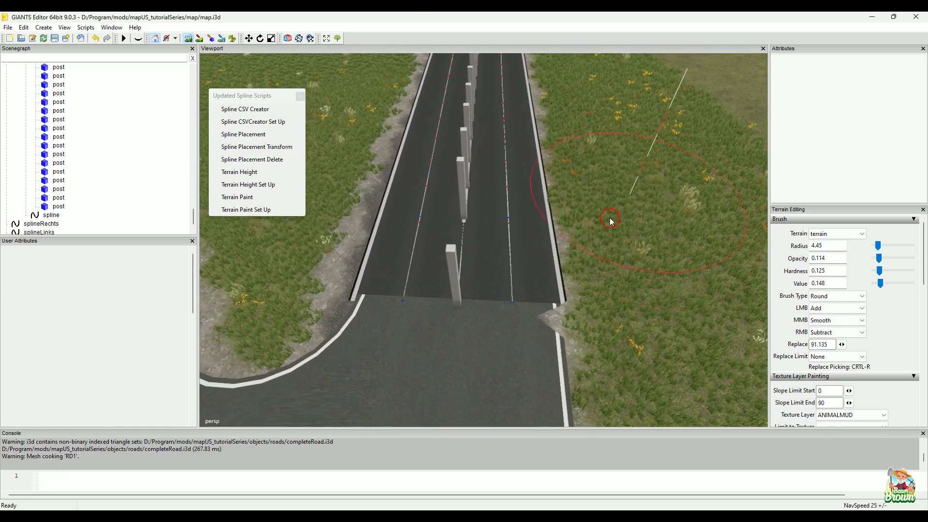
{"action": "mouse_move", "coordinate": [653, 193]}
{"action": "left_mouse_down", "text": "alt"}
{"action": "mouse_move", "coordinate": [653, 201]}
{"action": "mouse_move", "coordinate": [651, 166]}
{"action": "mouse_move", "coordinate": [644, 213]}
{"action": "left_mouse_up", "text": "alt"}
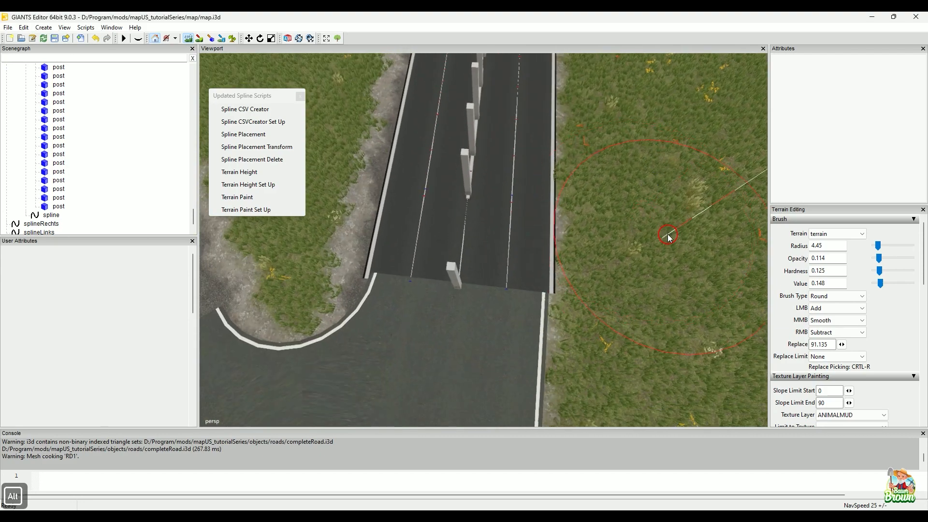
{"action": "left_click_drag", "start_coordinate": [648, 261], "coordinate": [607, 173], "text": "alt"}
{"action": "right_click_drag", "start_coordinate": [607, 172], "coordinate": [578, 186], "text": "alt"}
{"action": "left_click_drag", "start_coordinate": [579, 188], "coordinate": [595, 191], "text": "alt"}
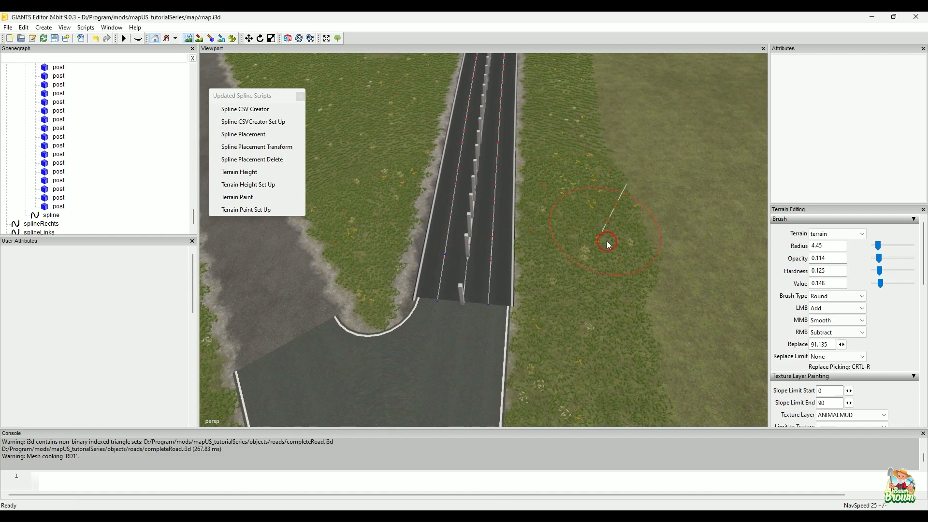
{"action": "left_click_drag", "start_coordinate": [610, 266], "coordinate": [595, 299], "text": "alt"}
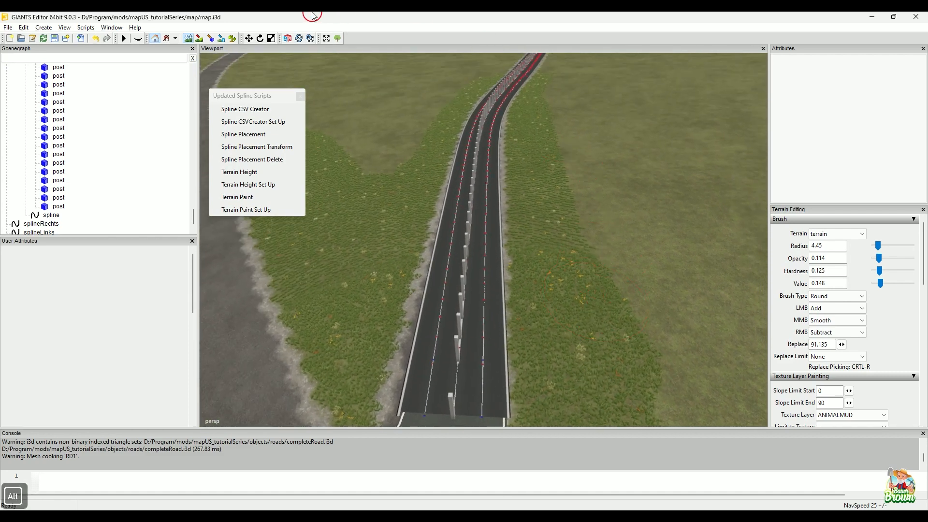
{"action": "left_click", "coordinate": [191, 41]}
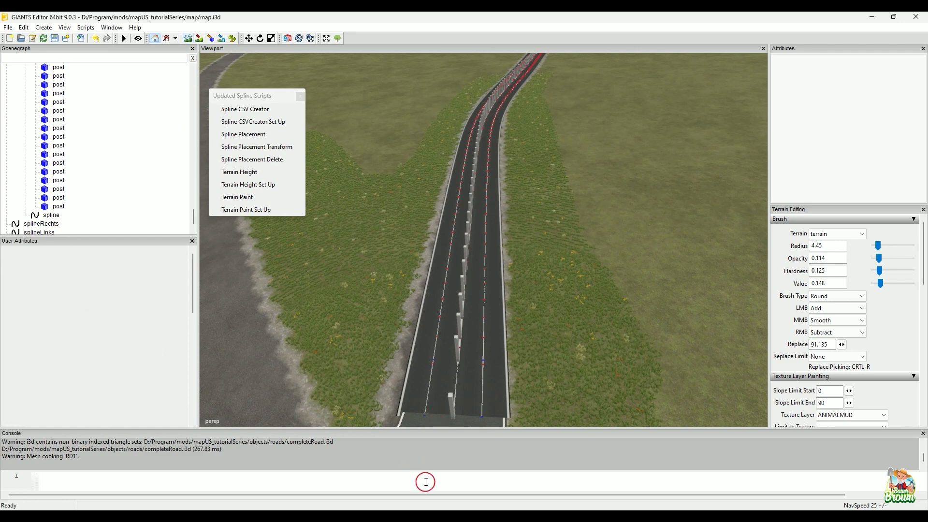
Switch to SplineStreetConstructor, set the roadway width to 7 m, regenerate the RD1 road and put the window away
{"action": "mouse_move", "coordinate": [614, 516]}
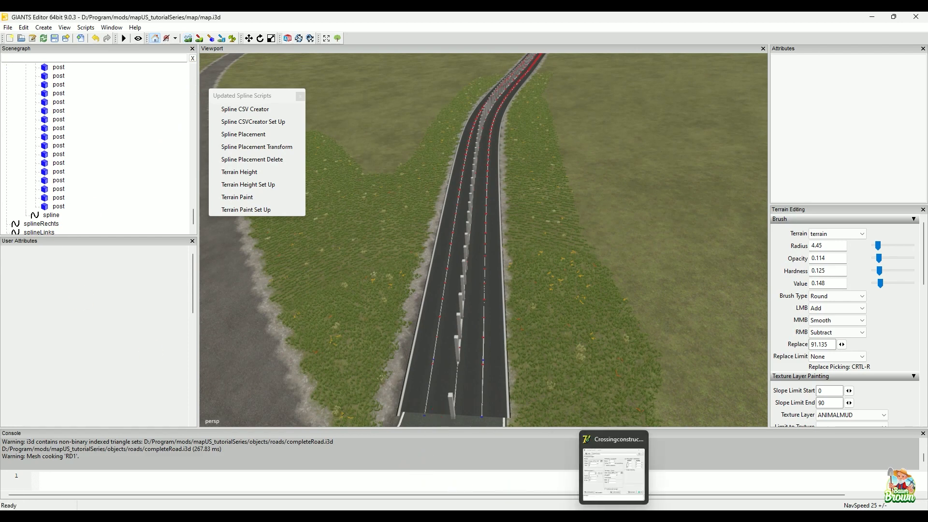
{"action": "left_click", "coordinate": [614, 517]}
{"action": "left_click", "coordinate": [483, 128]}
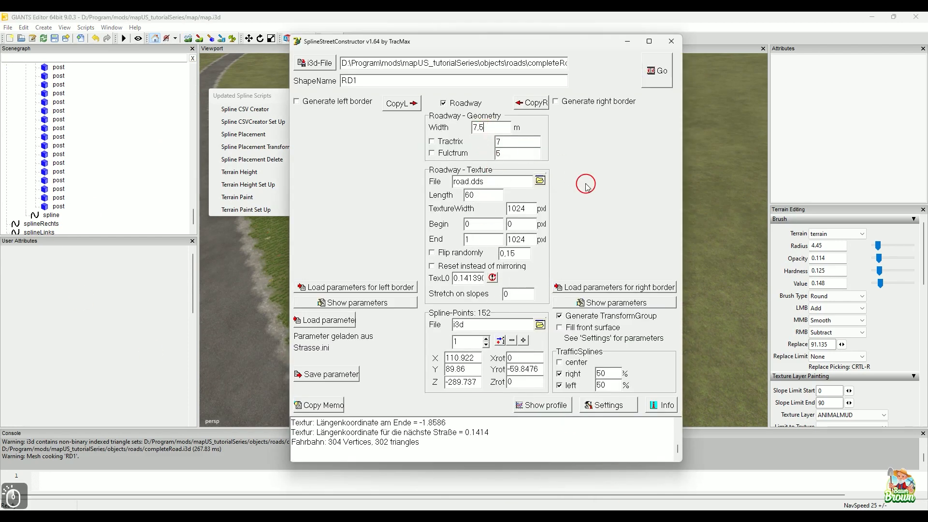
{"action": "key", "text": "BackSpace"}
{"action": "key", "text": "BackSpace"}
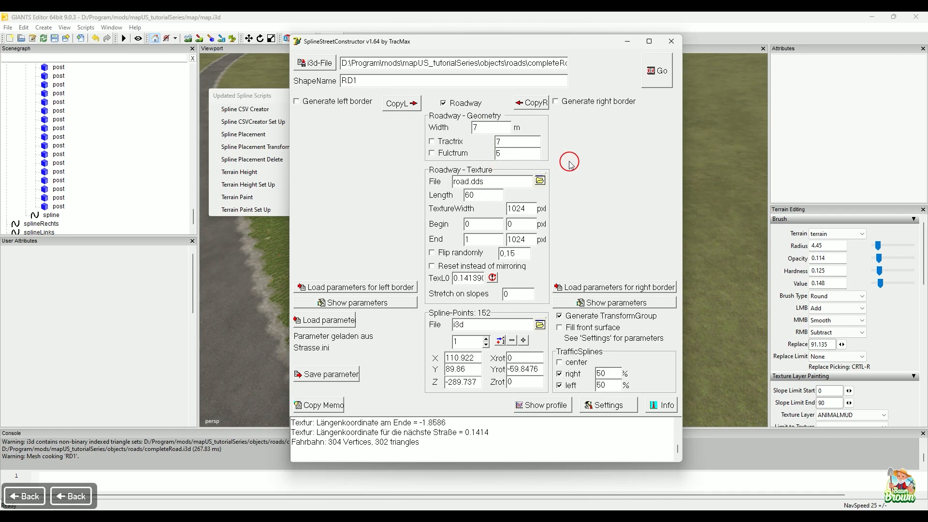
{"action": "left_click", "coordinate": [656, 69]}
{"action": "left_click", "coordinate": [627, 42]}
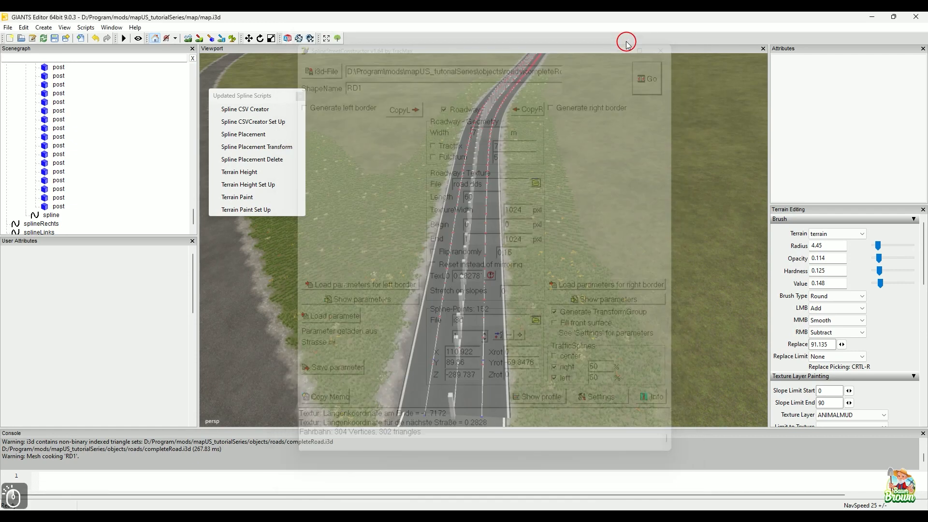
Delete the old RD1 road together with splineRechts and splineLinks from the scene
{"action": "left_click_drag", "start_coordinate": [194, 212], "coordinate": [194, 222]}
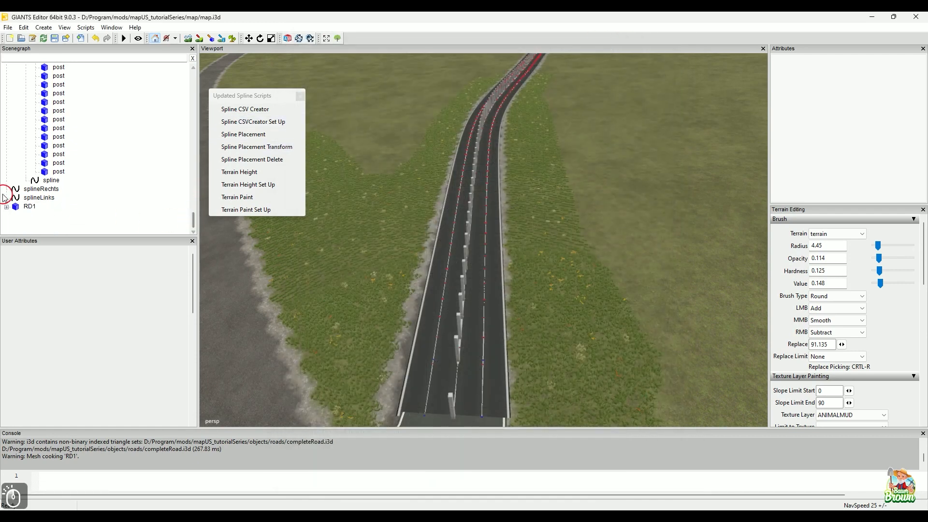
{"action": "left_click", "coordinate": [28, 207]}
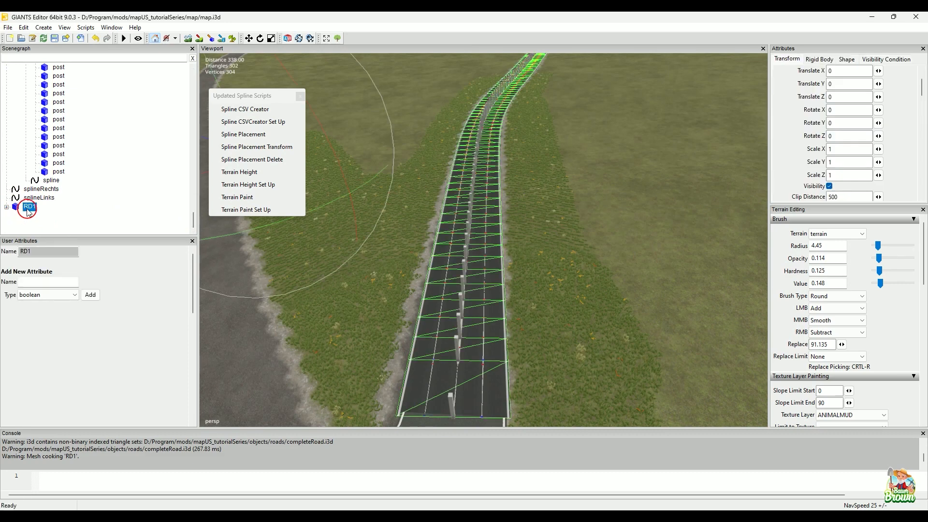
{"action": "left_click", "coordinate": [43, 190], "text": "shift"}
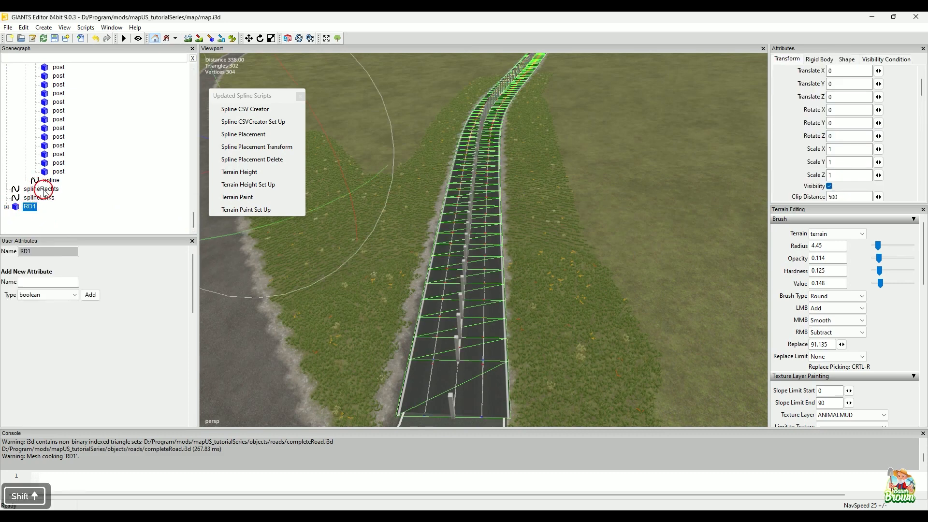
{"action": "left_click", "coordinate": [43, 190], "text": "shift"}
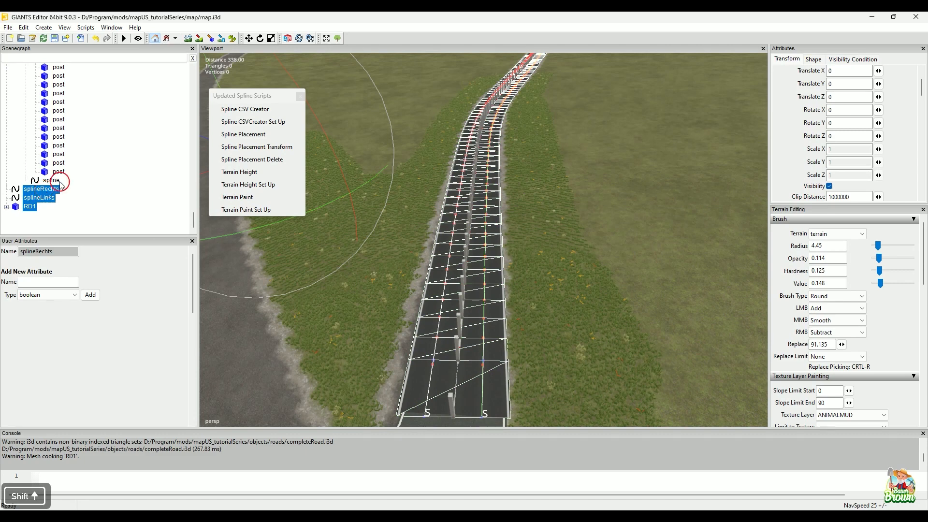
{"action": "key", "text": "Delete"}
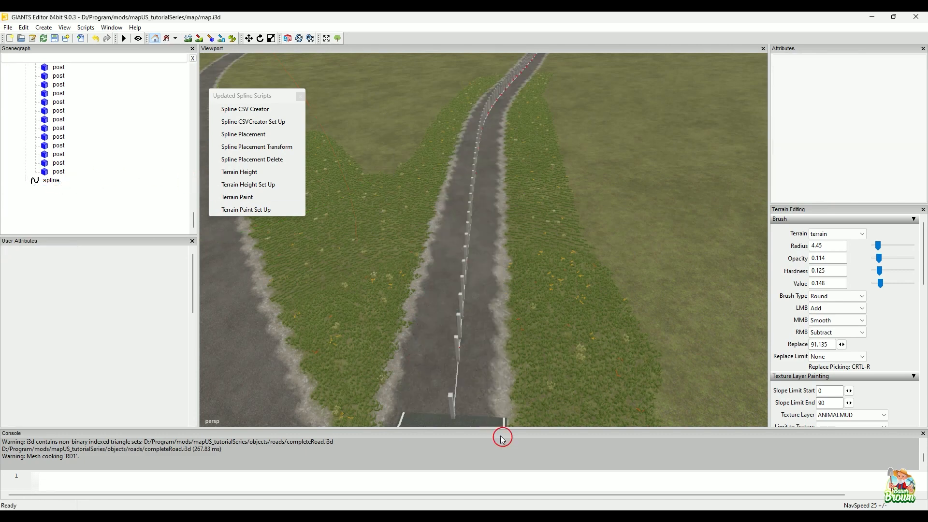
Import the regenerated completeRoad.i3d from the roads folder into the map scene and return to GIANTS Editor
{"action": "left_click", "coordinate": [459, 510]}
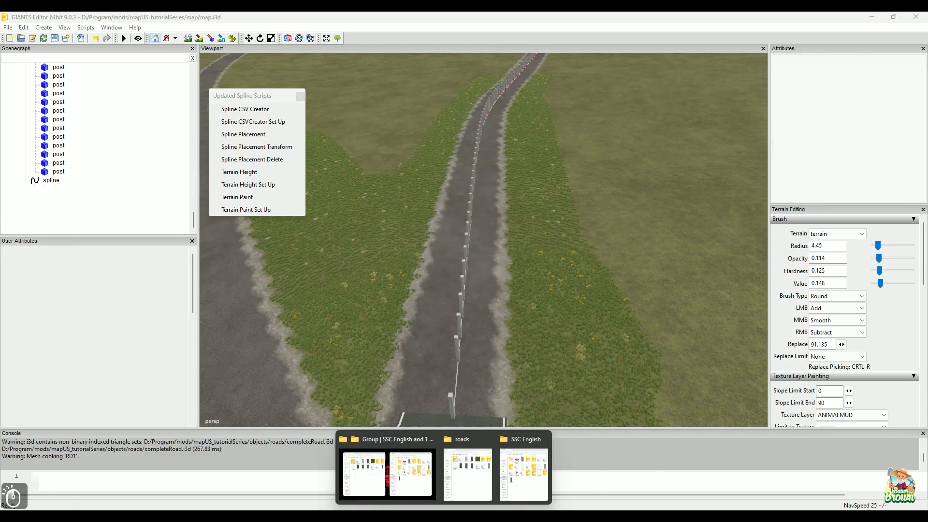
{"action": "mouse_move", "coordinate": [483, 459]}
{"action": "left_click", "coordinate": [473, 444]}
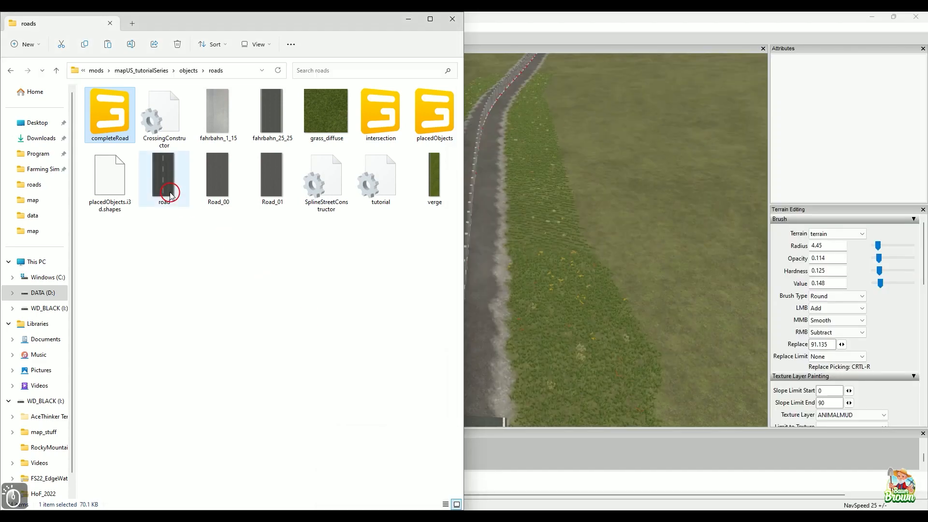
{"action": "left_click_drag", "start_coordinate": [115, 114], "coordinate": [558, 233]}
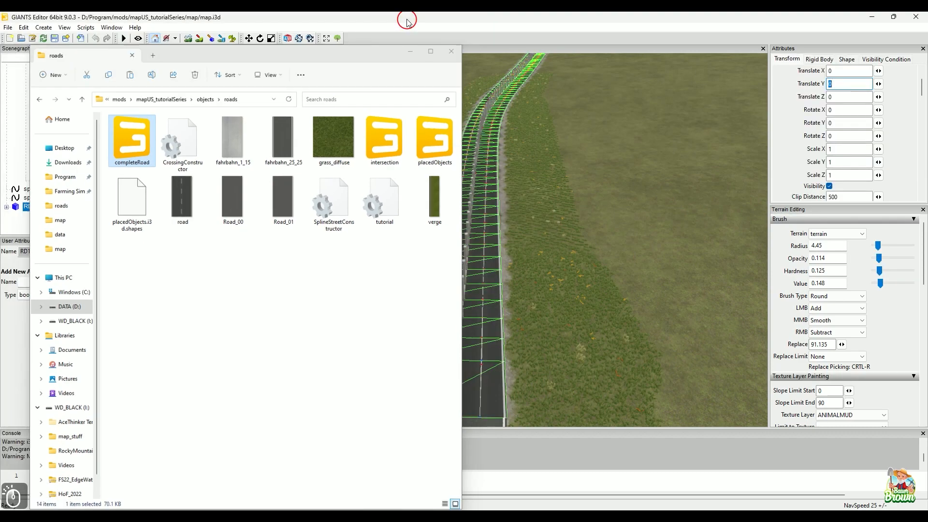
{"action": "left_click", "coordinate": [409, 22]}
Deselect RD1 and examine close up how its end and edge lines join the intersection
{"action": "left_click_drag", "start_coordinate": [583, 222], "coordinate": [541, 311], "text": "alt"}
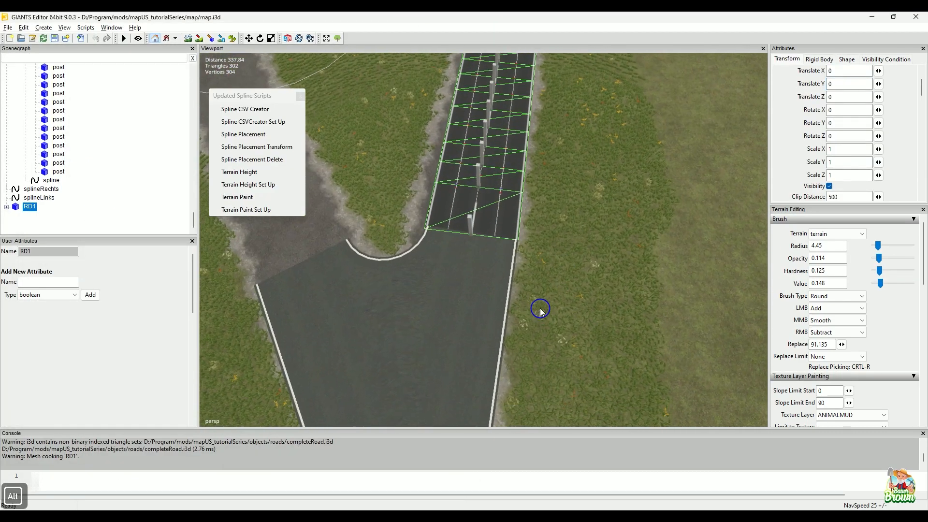
{"action": "right_click_drag", "start_coordinate": [541, 310], "coordinate": [566, 289], "text": "alt"}
{"action": "left_click_drag", "start_coordinate": [609, 249], "coordinate": [612, 277], "text": "alt"}
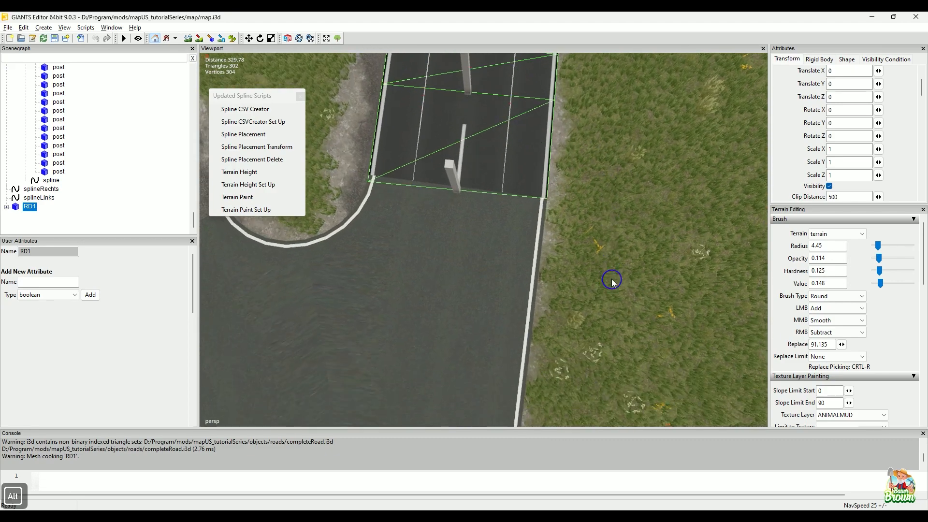
{"action": "right_click_drag", "start_coordinate": [613, 282], "coordinate": [613, 271], "text": "alt"}
{"action": "left_click_drag", "start_coordinate": [614, 268], "coordinate": [641, 306], "text": "alt"}
{"action": "left_click", "coordinate": [636, 256]}
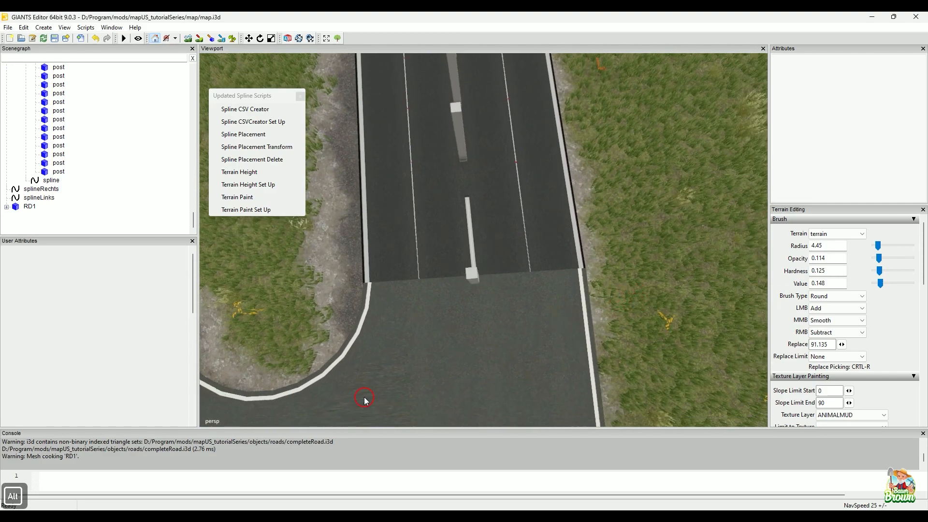
{"action": "left_click_drag", "start_coordinate": [493, 379], "coordinate": [408, 309], "text": "alt"}
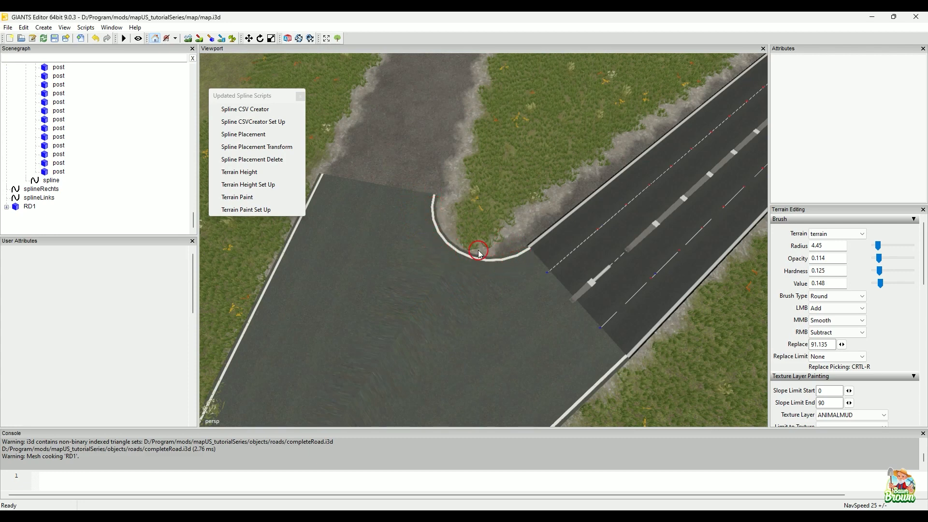
{"action": "left_click_drag", "start_coordinate": [478, 266], "coordinate": [536, 292], "text": "alt"}
{"action": "scroll", "coordinate": [550, 294], "scroll_direction": "up", "scroll_amount": 5, "text": "alt"}
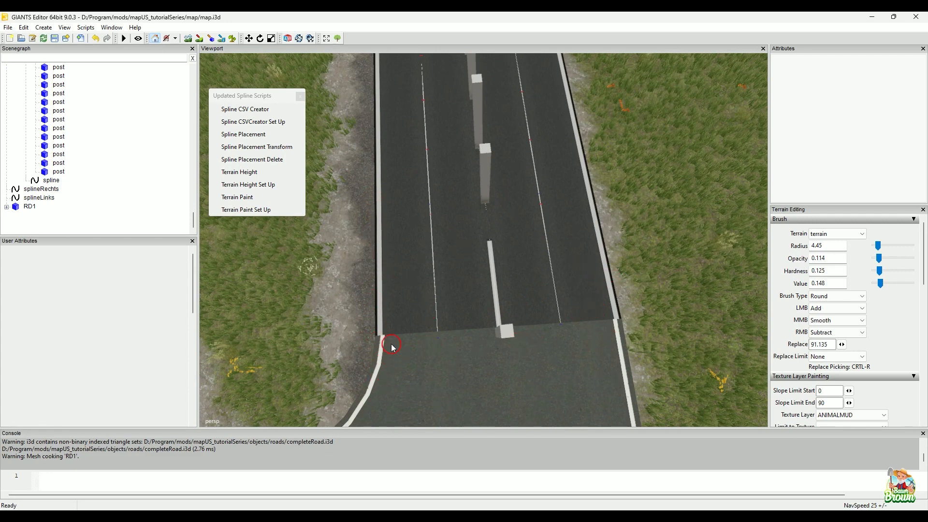
Examine the new road's course from the intersection into the distance, checking its edges against the surrounding terrain
{"action": "left_click_drag", "start_coordinate": [664, 286], "coordinate": [553, 286], "text": "alt"}
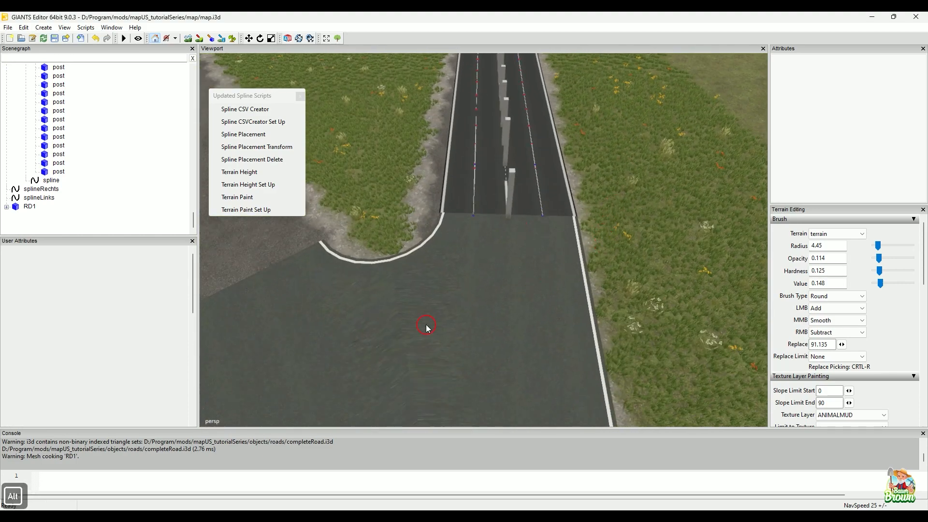
{"action": "middle_click_drag", "start_coordinate": [537, 256], "coordinate": [530, 281], "text": "alt"}
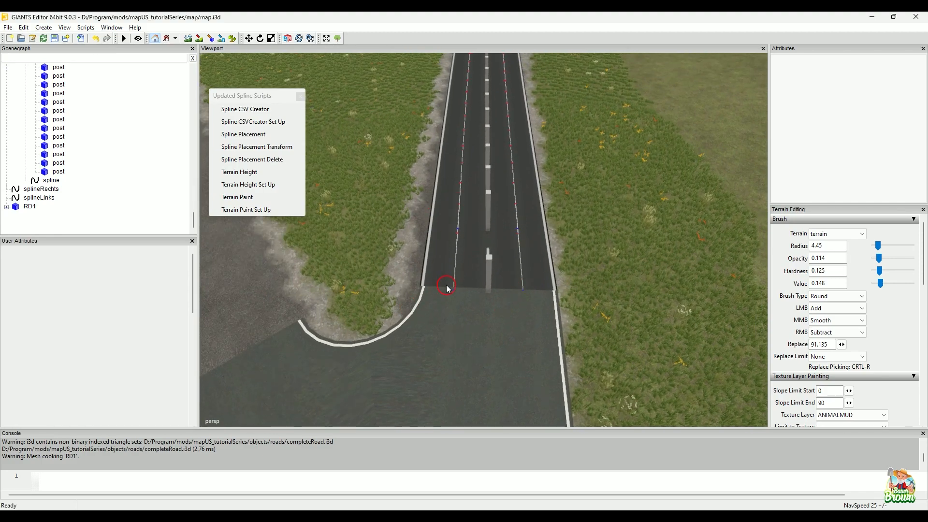
{"action": "middle_click_drag", "start_coordinate": [446, 287], "coordinate": [458, 317], "text": "alt"}
{"action": "left_click_drag", "start_coordinate": [486, 245], "coordinate": [511, 295], "text": "alt"}
{"action": "middle_click_drag", "start_coordinate": [511, 295], "coordinate": [507, 329], "text": "alt"}
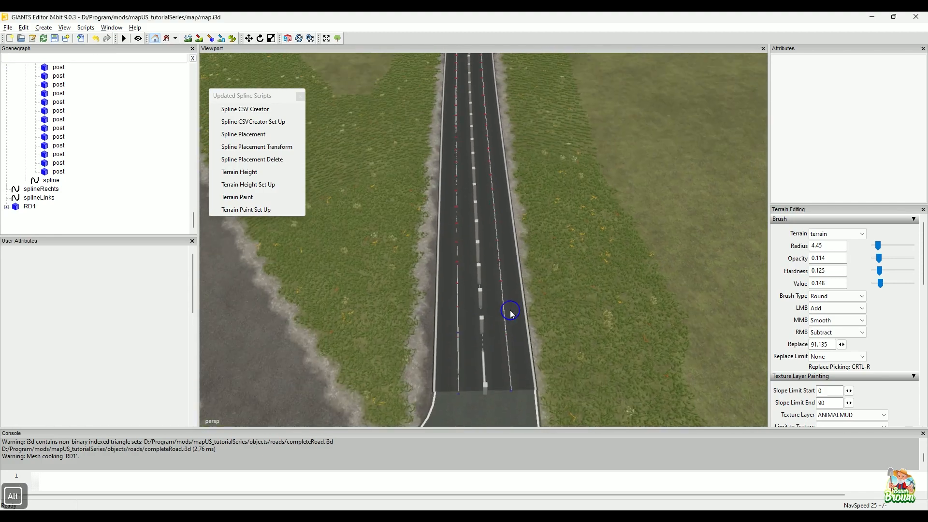
{"action": "left_click_drag", "start_coordinate": [508, 329], "coordinate": [501, 302], "text": "alt"}
{"action": "middle_click_drag", "start_coordinate": [501, 302], "coordinate": [498, 331], "text": "alt"}
{"action": "left_click_drag", "start_coordinate": [499, 331], "coordinate": [518, 249], "text": "alt"}
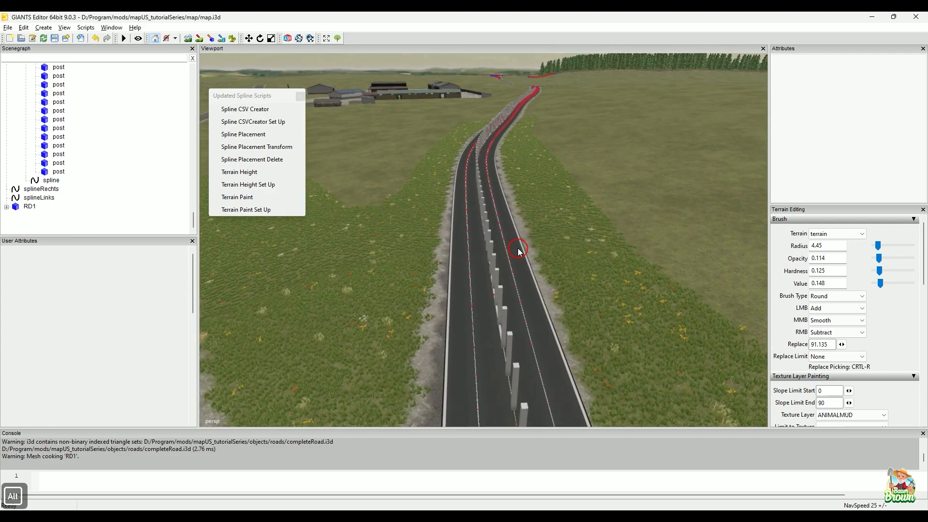
{"action": "middle_click_drag", "start_coordinate": [518, 249], "coordinate": [531, 285], "text": "alt"}
{"action": "left_click_drag", "start_coordinate": [553, 244], "coordinate": [539, 306], "text": "alt"}
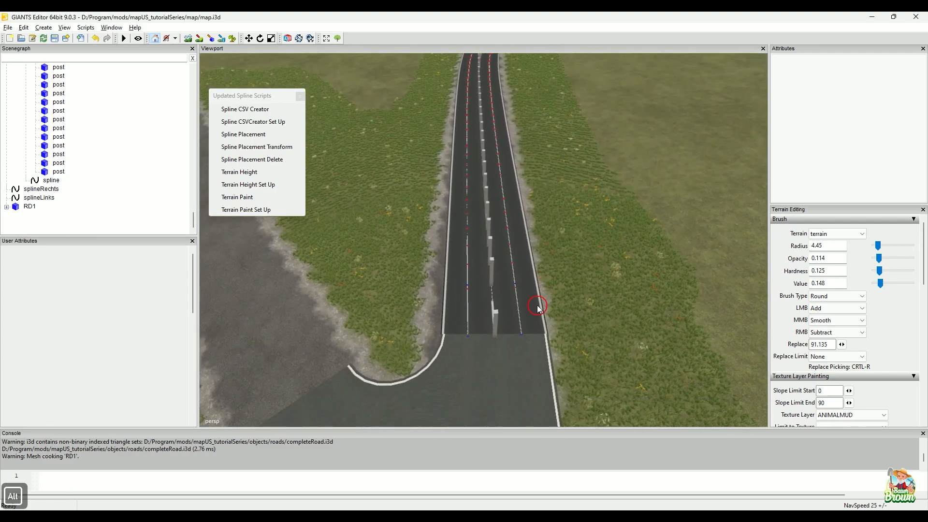
Select splineRechts and splineLinks in turn and trace their course along the new road to the far intersection
{"action": "right_click_drag", "start_coordinate": [533, 316], "coordinate": [544, 284], "text": "alt"}
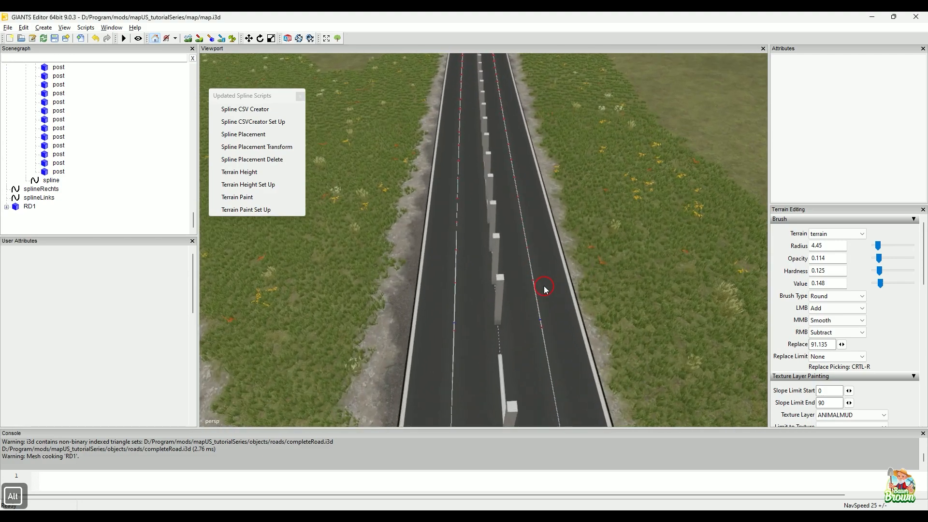
{"action": "left_click_drag", "start_coordinate": [544, 289], "coordinate": [582, 256], "text": "alt"}
{"action": "right_click_drag", "start_coordinate": [589, 294], "coordinate": [566, 310], "text": "alt"}
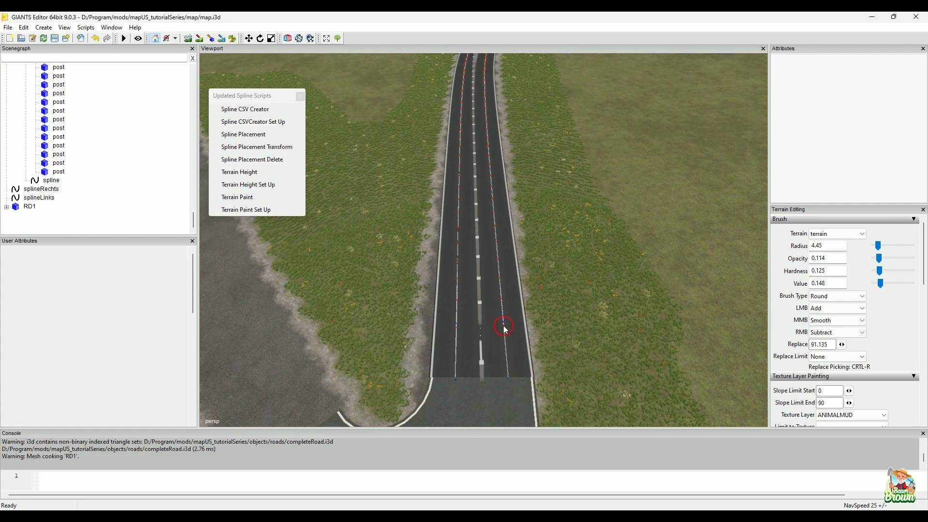
{"action": "left_click", "coordinate": [30, 192]}
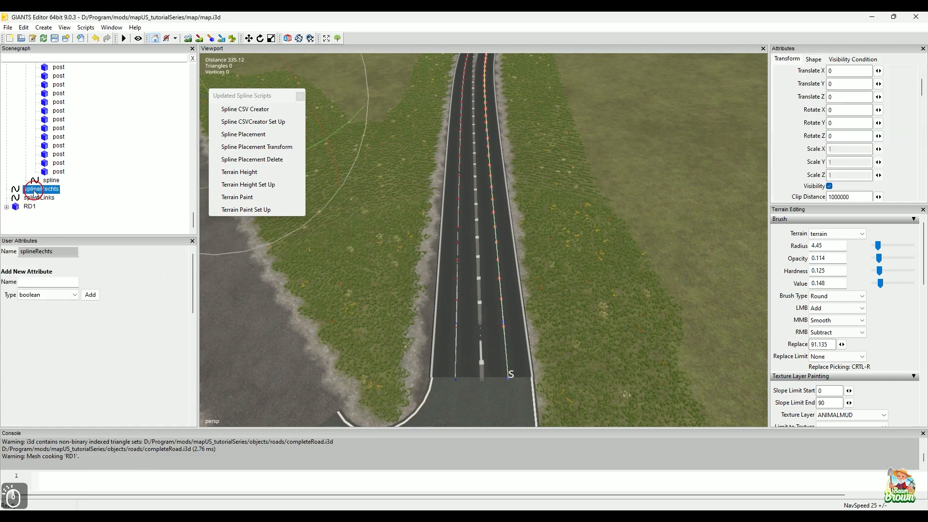
{"action": "left_click", "coordinate": [35, 198]}
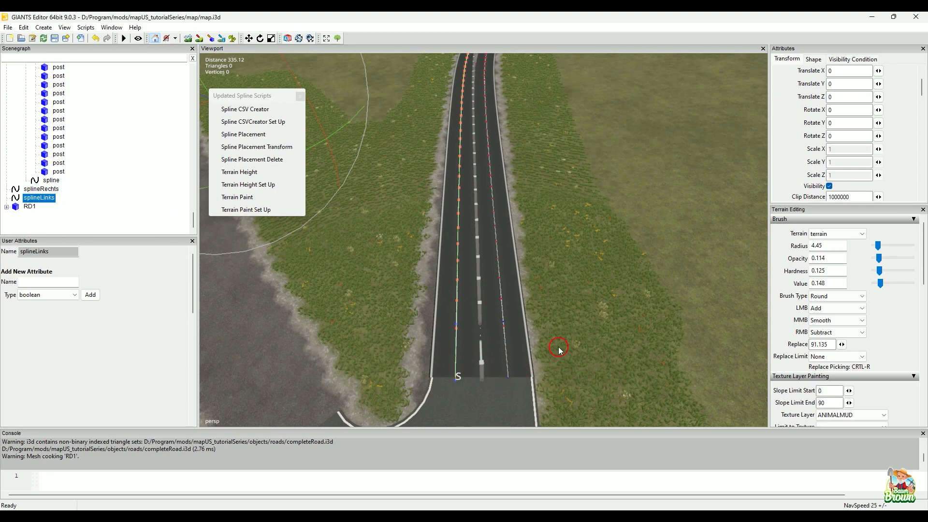
{"action": "middle_click_drag", "start_coordinate": [591, 248], "coordinate": [566, 366], "text": "alt"}
{"action": "middle_click_drag", "start_coordinate": [551, 249], "coordinate": [507, 303], "text": "alt"}
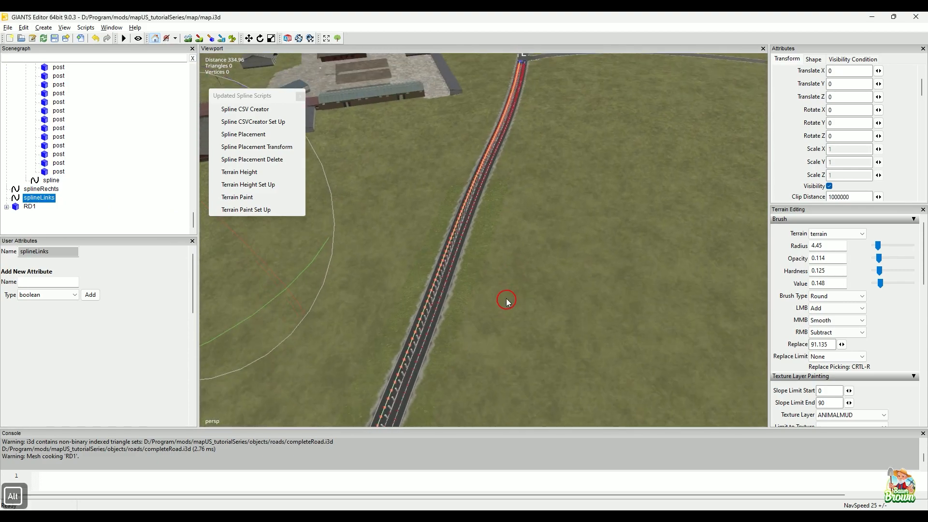
{"action": "left_click_drag", "start_coordinate": [507, 302], "coordinate": [578, 180], "text": "alt"}
{"action": "middle_click_drag", "start_coordinate": [579, 179], "coordinate": [584, 276], "text": "alt"}
{"action": "left_click_drag", "start_coordinate": [584, 275], "coordinate": [592, 276], "text": "alt"}
{"action": "middle_click_drag", "start_coordinate": [593, 276], "coordinate": [546, 344], "text": "alt"}
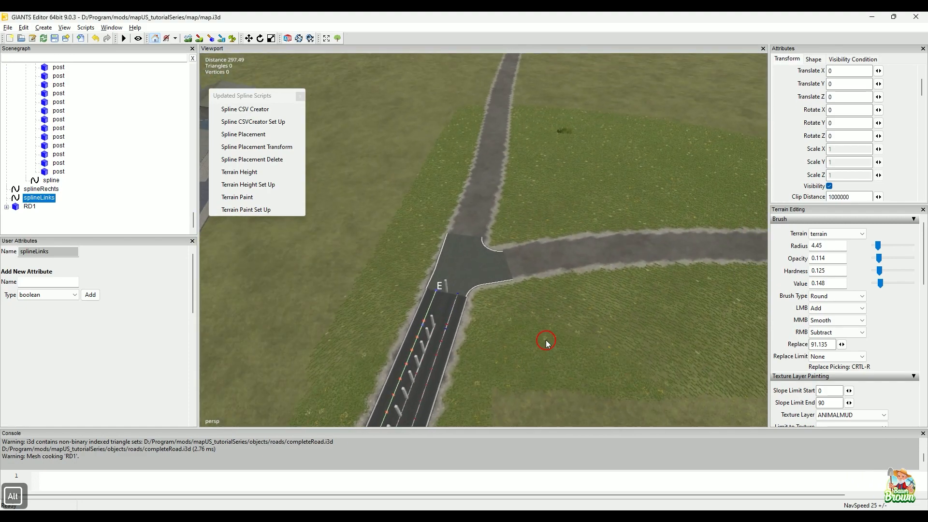
Align the X_115_70 intersection with the far end of the road at Translate X -155.53, Translate Z 52.643 and Rotate Y -71.532, then deselect it
{"action": "left_click_drag", "start_coordinate": [547, 344], "coordinate": [420, 326], "text": "alt"}
{"action": "middle_click_drag", "start_coordinate": [421, 326], "coordinate": [365, 332], "text": "alt"}
{"action": "scroll", "coordinate": [364, 332], "scroll_direction": "up", "scroll_amount": 3, "text": "alt"}
{"action": "left_click_drag", "start_coordinate": [365, 332], "coordinate": [595, 320], "text": "alt"}
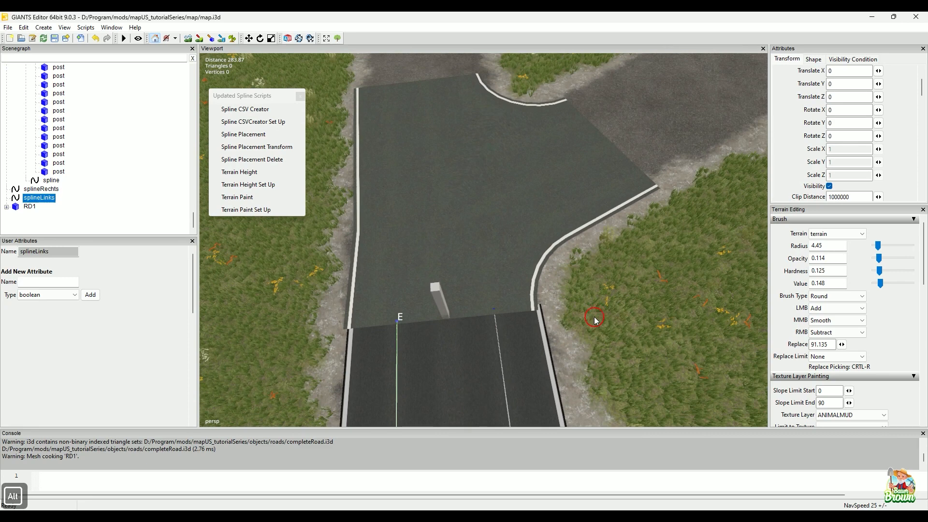
{"action": "left_click", "coordinate": [532, 242]}
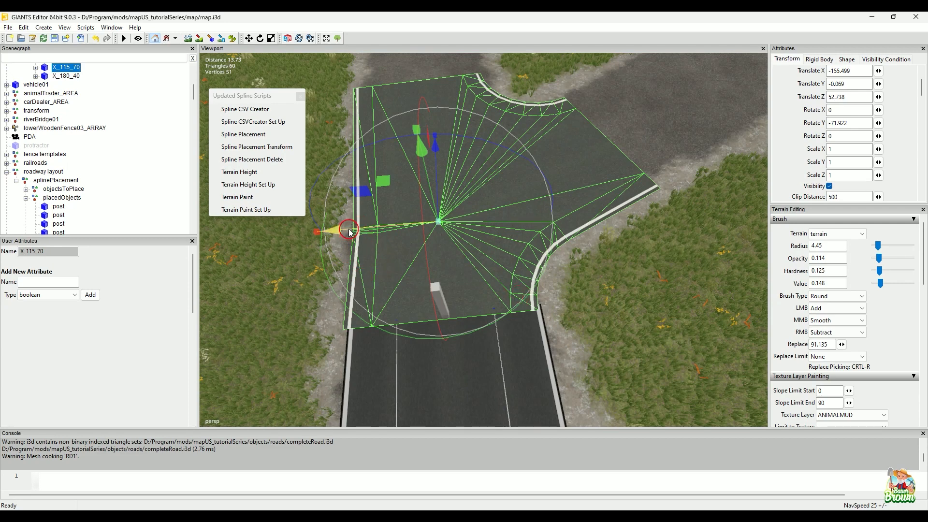
{"action": "left_click_drag", "start_coordinate": [349, 232], "coordinate": [352, 233]}
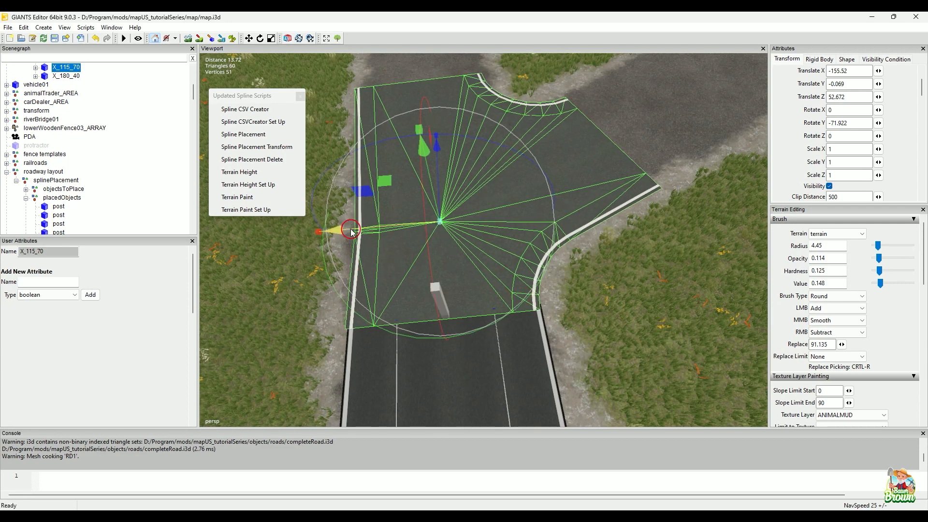
{"action": "left_click_drag", "start_coordinate": [505, 319], "coordinate": [501, 312]}
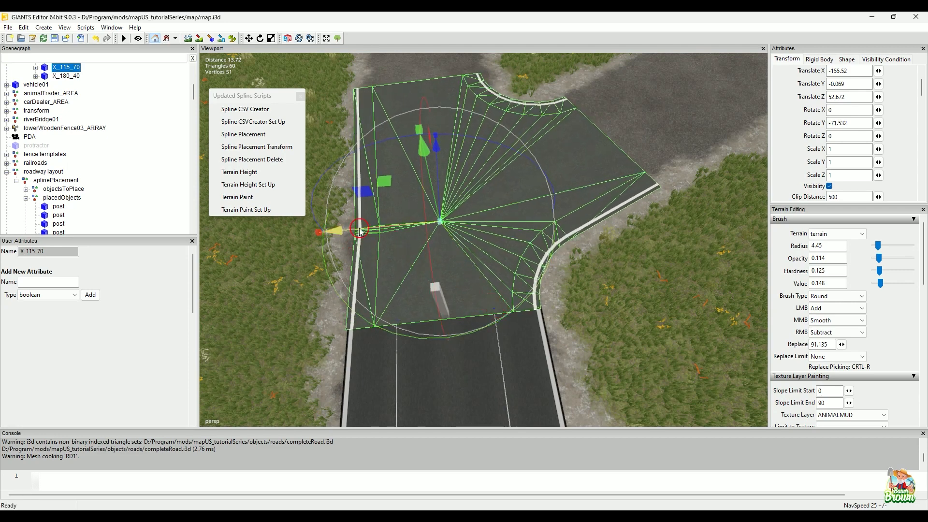
{"action": "left_click_drag", "start_coordinate": [359, 228], "coordinate": [361, 229]}
{"action": "left_click", "coordinate": [614, 306]}
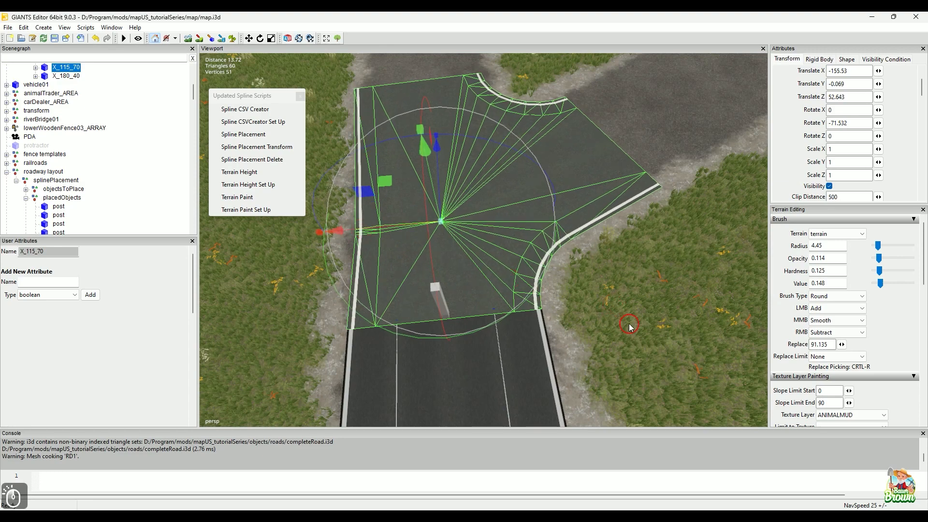
{"action": "left_click", "coordinate": [634, 309]}
Examine from both sides how the road's end and edge lines meet the realigned X_115_70 intersection
{"action": "left_click_drag", "start_coordinate": [648, 340], "coordinate": [680, 251], "text": "alt"}
{"action": "scroll", "coordinate": [629, 293], "scroll_direction": "down", "scroll_amount": 5, "text": "alt"}
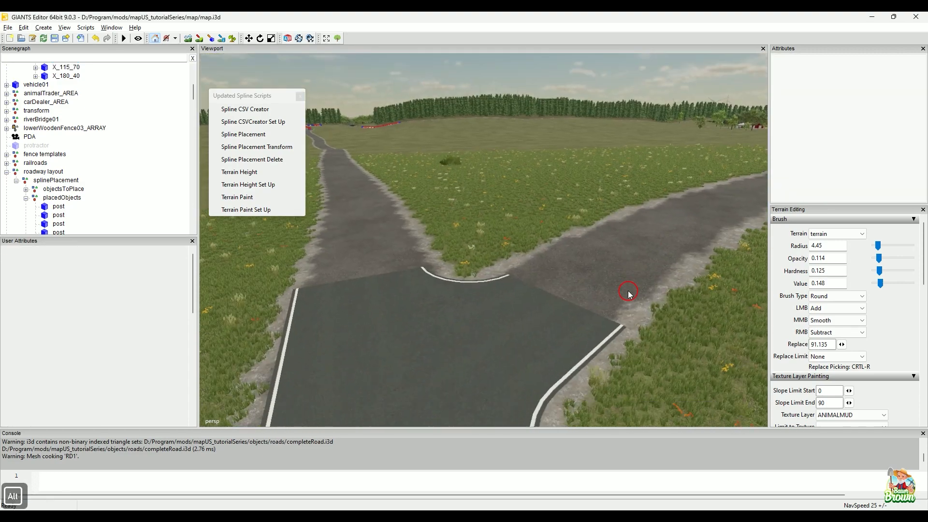
{"action": "middle_click_drag", "start_coordinate": [635, 267], "coordinate": [638, 277], "text": "alt"}
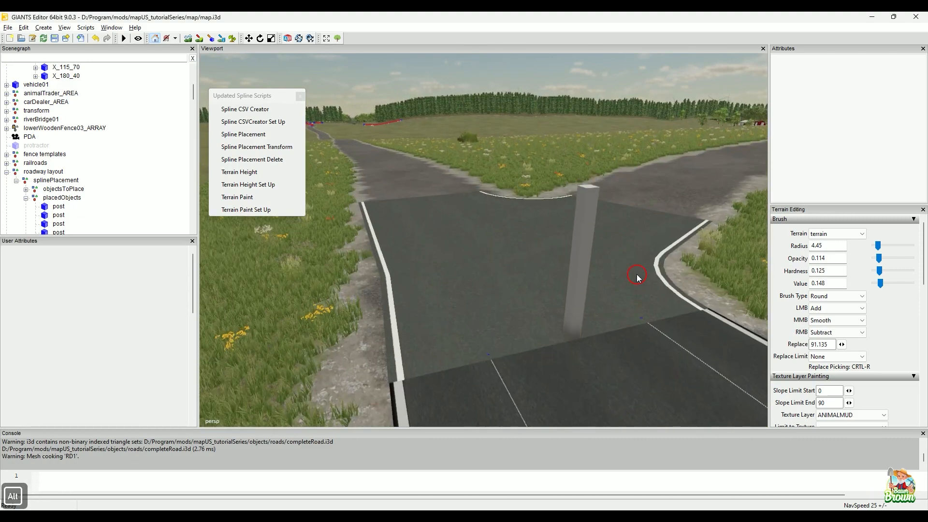
{"action": "scroll", "coordinate": [636, 269], "scroll_direction": "up", "scroll_amount": 3, "text": "alt"}
{"action": "left_click_drag", "start_coordinate": [636, 268], "coordinate": [627, 341], "text": "alt"}
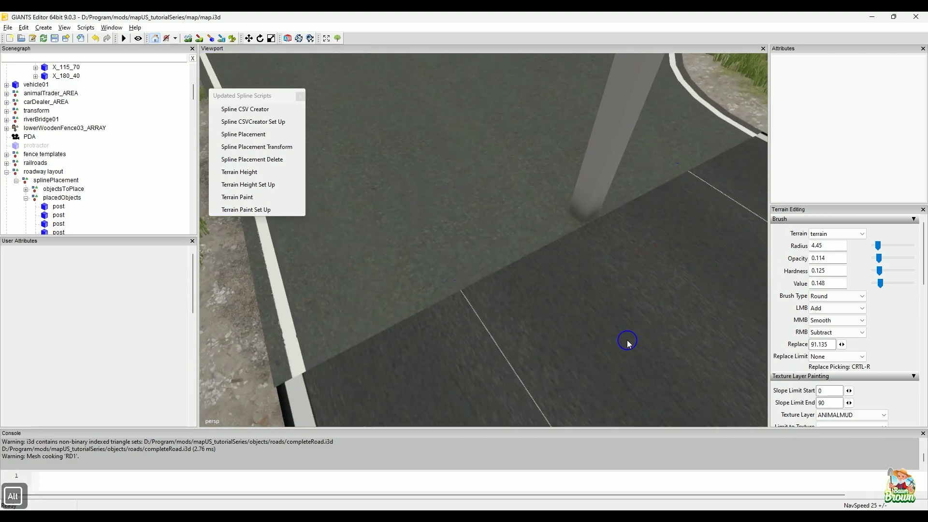
{"action": "left_click_drag", "start_coordinate": [561, 337], "coordinate": [663, 350], "text": "alt"}
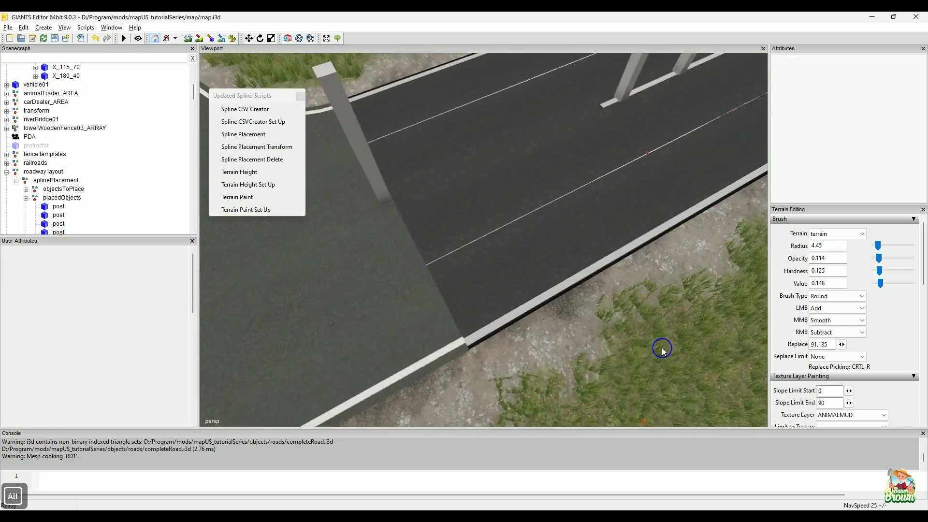
{"action": "middle_click_drag", "start_coordinate": [663, 350], "coordinate": [623, 300], "text": "alt"}
Survey the finished road between the intersections, checking its centre line and edges close up and its whole course from above
{"action": "right_click_drag", "start_coordinate": [624, 300], "coordinate": [376, 311], "text": "alt"}
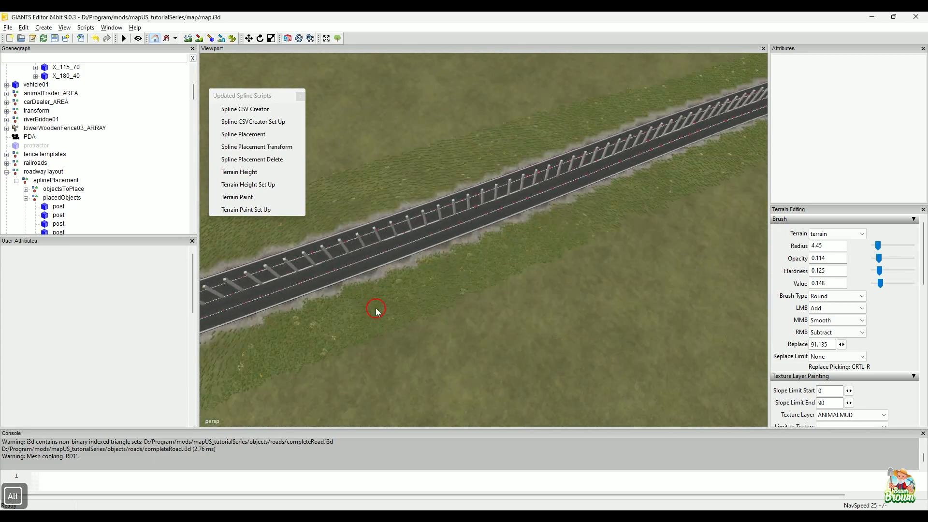
{"action": "left_click_drag", "start_coordinate": [377, 311], "coordinate": [472, 252], "text": "alt"}
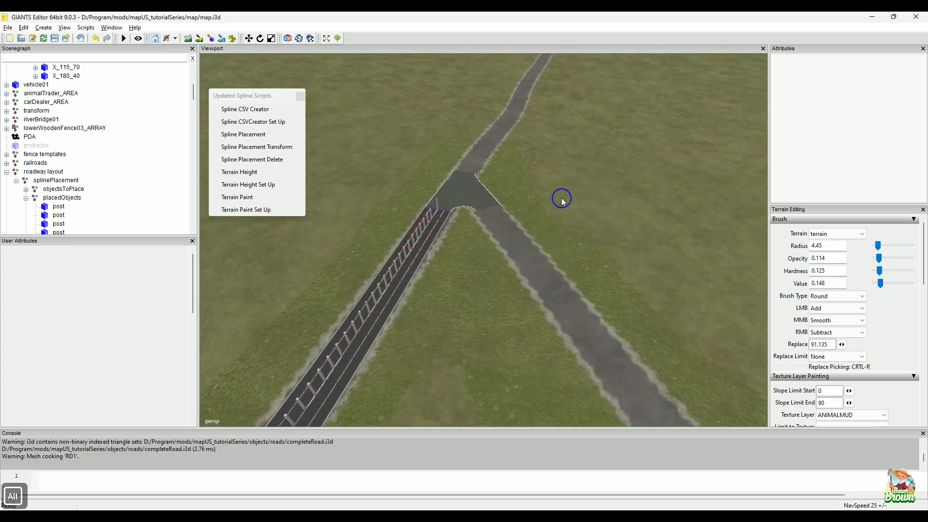
{"action": "left_click_drag", "start_coordinate": [536, 217], "coordinate": [498, 300], "text": "alt"}
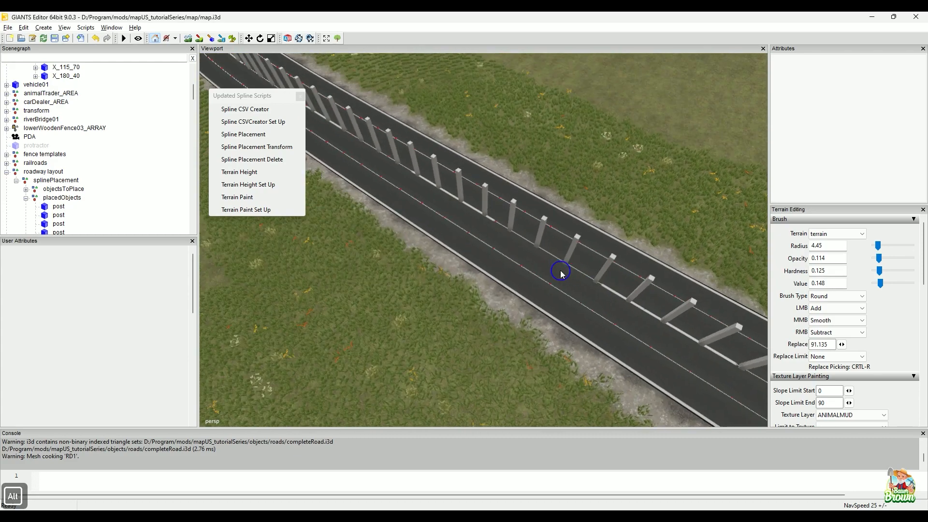
{"action": "left_click_drag", "start_coordinate": [561, 272], "coordinate": [576, 281], "text": "alt"}
{"action": "left_click_drag", "start_coordinate": [517, 280], "coordinate": [660, 305], "text": "alt"}
{"action": "left_click_drag", "start_coordinate": [520, 281], "coordinate": [485, 210], "text": "alt"}
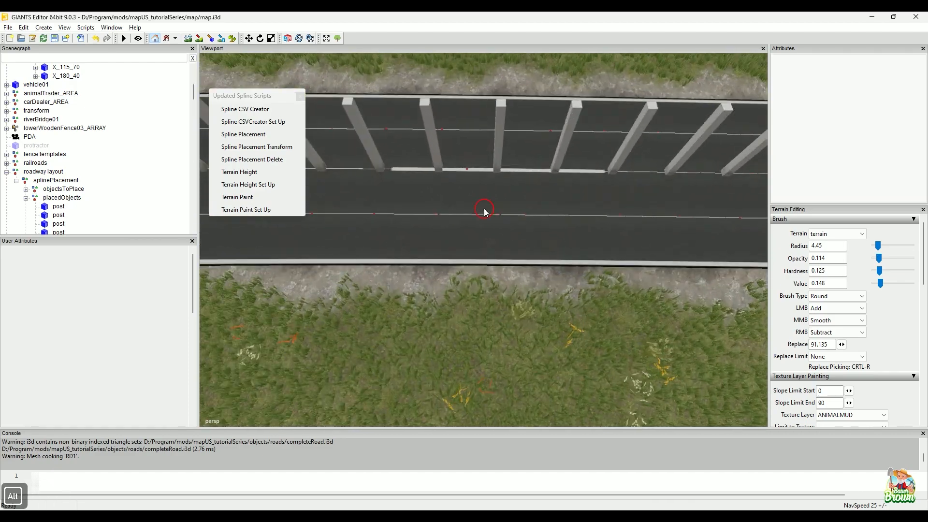
{"action": "left_click_drag", "start_coordinate": [574, 155], "coordinate": [510, 267], "text": "alt"}
{"action": "right_click_drag", "start_coordinate": [509, 267], "coordinate": [620, 195], "text": "alt"}
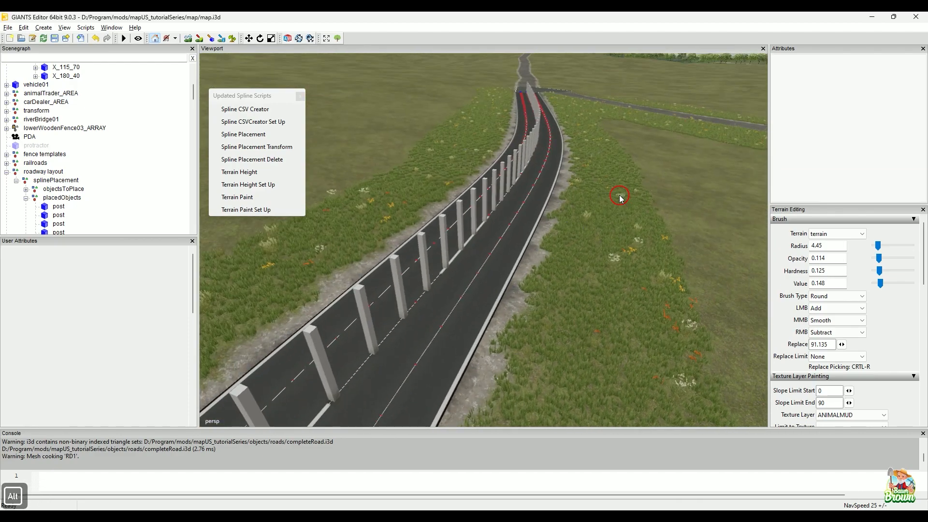
{"action": "left_click_drag", "start_coordinate": [620, 195], "coordinate": [387, 291], "text": "alt"}
{"action": "right_click_drag", "start_coordinate": [387, 290], "coordinate": [475, 264], "text": "alt"}
{"action": "left_click_drag", "start_coordinate": [475, 264], "coordinate": [544, 186], "text": "alt"}
{"action": "right_click_drag", "start_coordinate": [545, 186], "coordinate": [489, 290], "text": "alt"}
{"action": "left_click_drag", "start_coordinate": [488, 290], "coordinate": [486, 232], "text": "alt"}
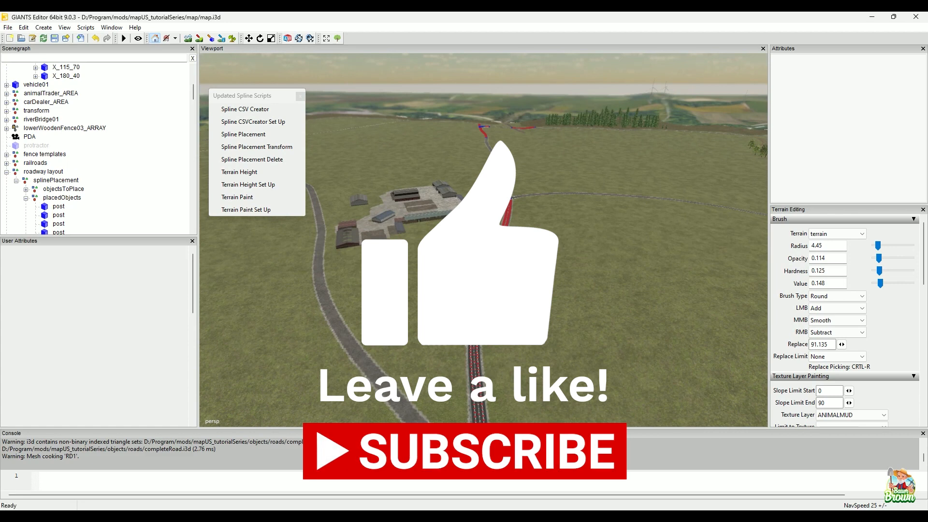
{"action": "mouse_move", "coordinate": [559, 285]}
{"action": "left_mouse_down", "text": "alt"}
{"action": "mouse_move", "coordinate": [604, 256]}
{"action": "mouse_move", "coordinate": [556, 276]}
{"action": "left_mouse_up", "text": "alt"}
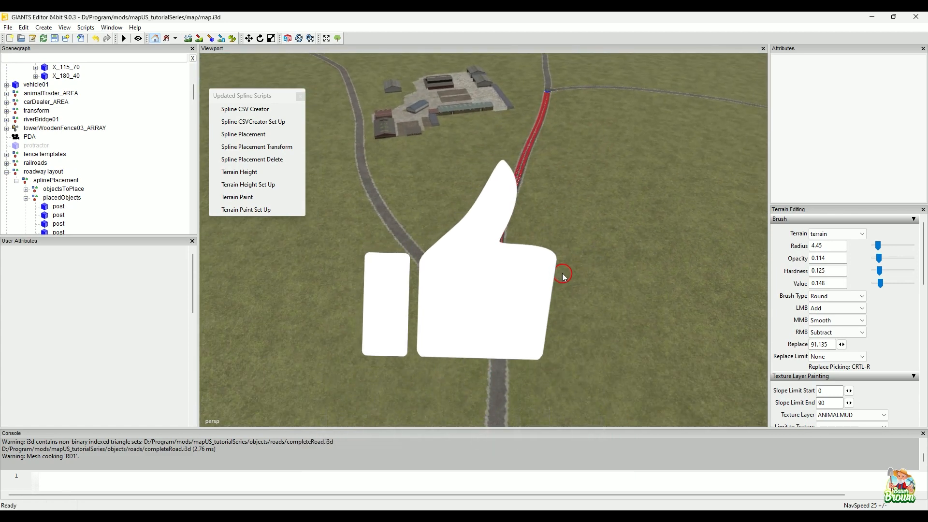